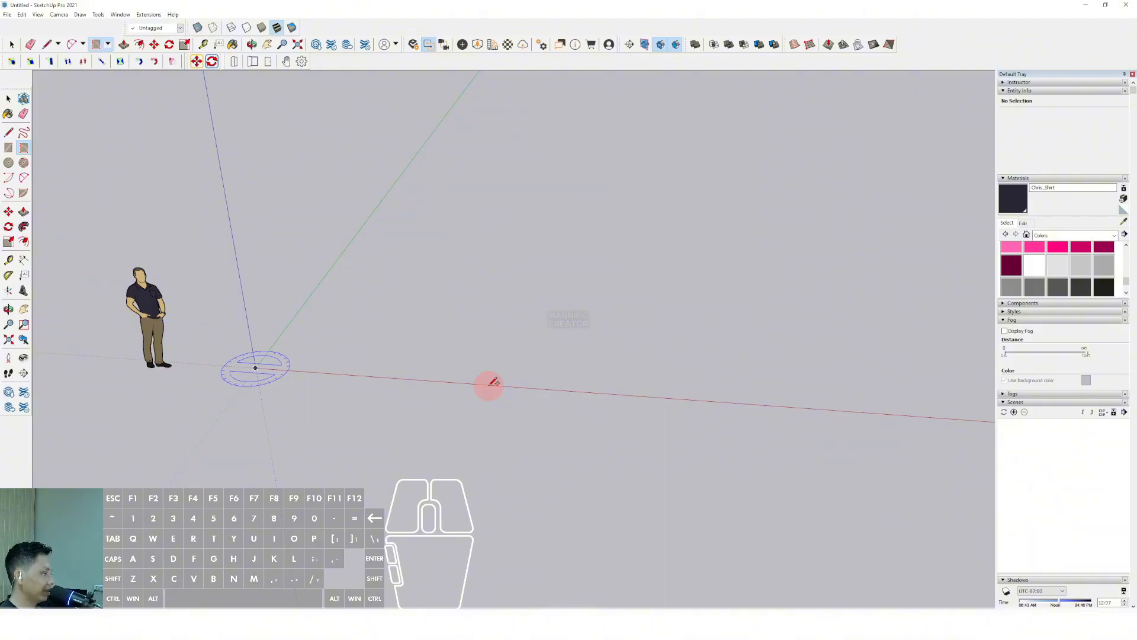
Draw a rectangle about 7000 mm by 2600 mm from the origin along the red axis and extrude it upward into a thin slab.
{"action": "middle_click_drag", "start_coordinate": [638, 317], "coordinate": [653, 361], "text": "shift"}
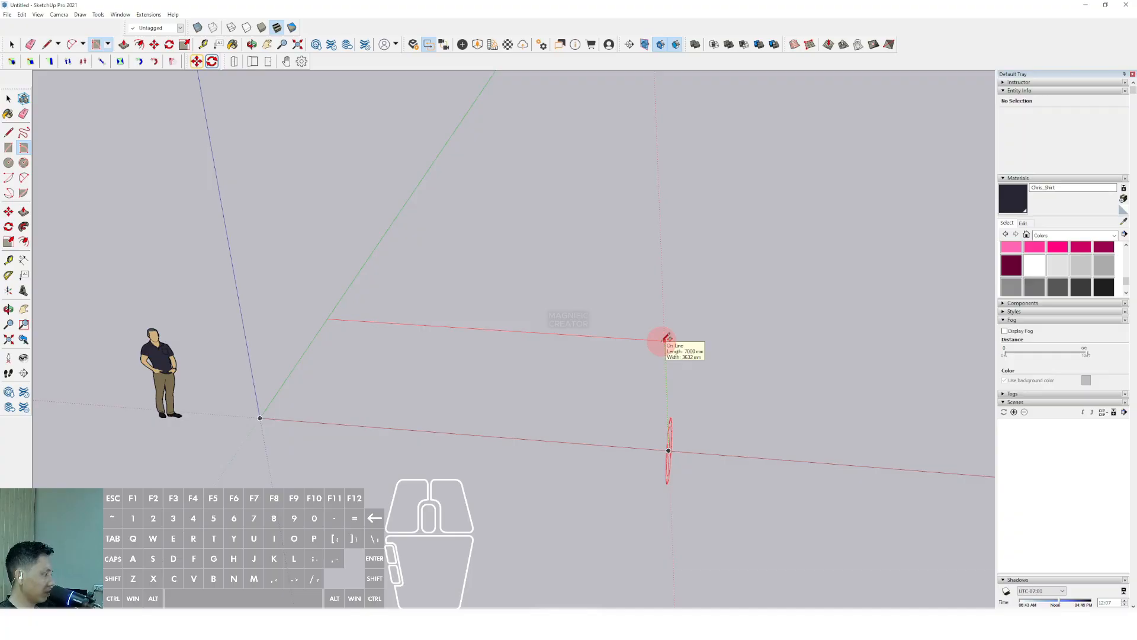
{"action": "left_click", "coordinate": [663, 339]}
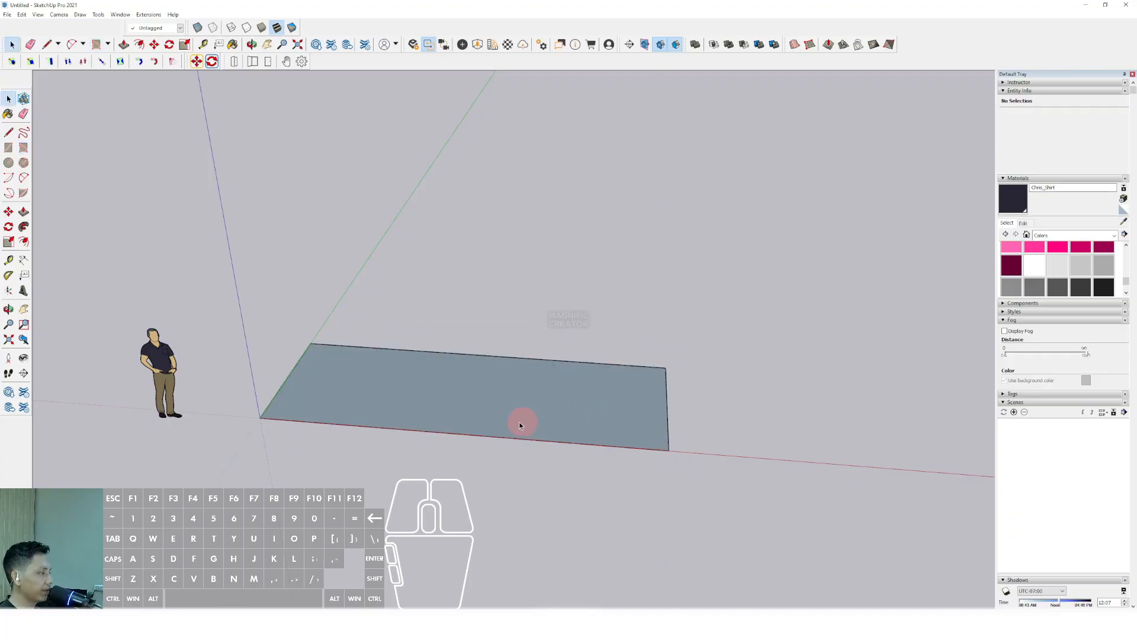
{"action": "middle_click_drag", "start_coordinate": [521, 424], "coordinate": [350, 420]}
{"action": "key", "text": "space"}
{"action": "left_click", "coordinate": [343, 416]}
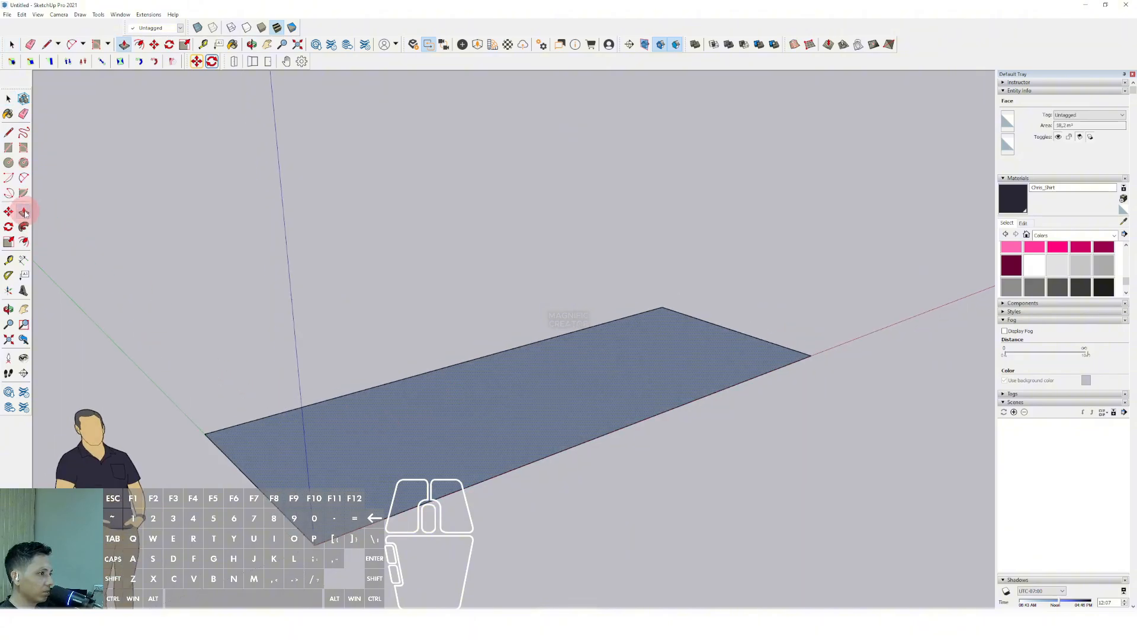
{"action": "left_click", "coordinate": [382, 421]}
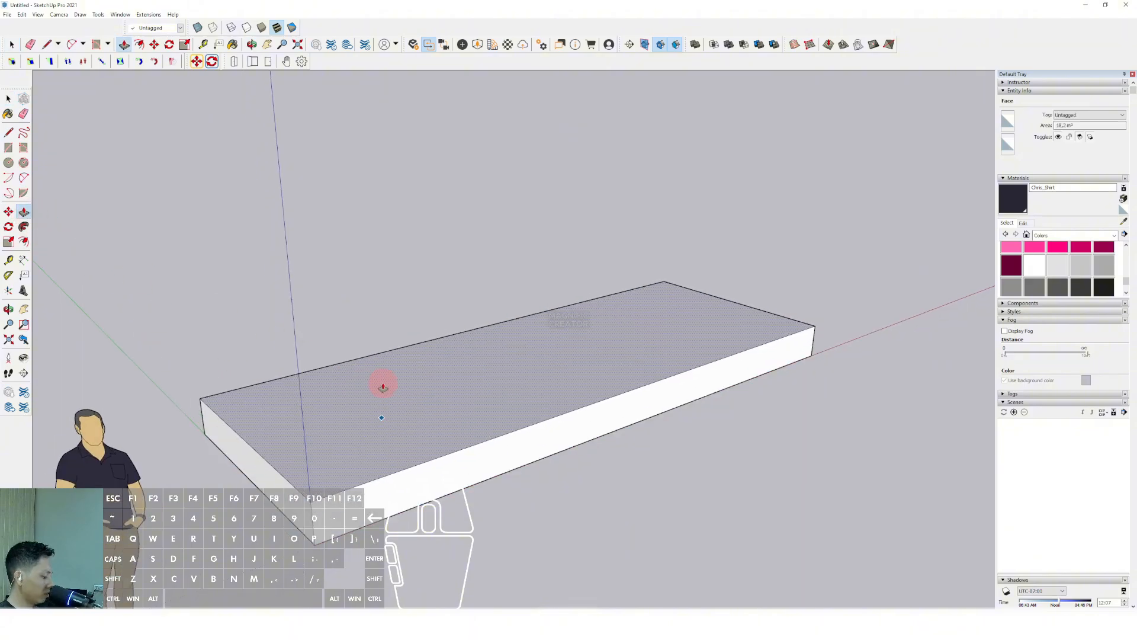
{"action": "left_click", "coordinate": [383, 386]}
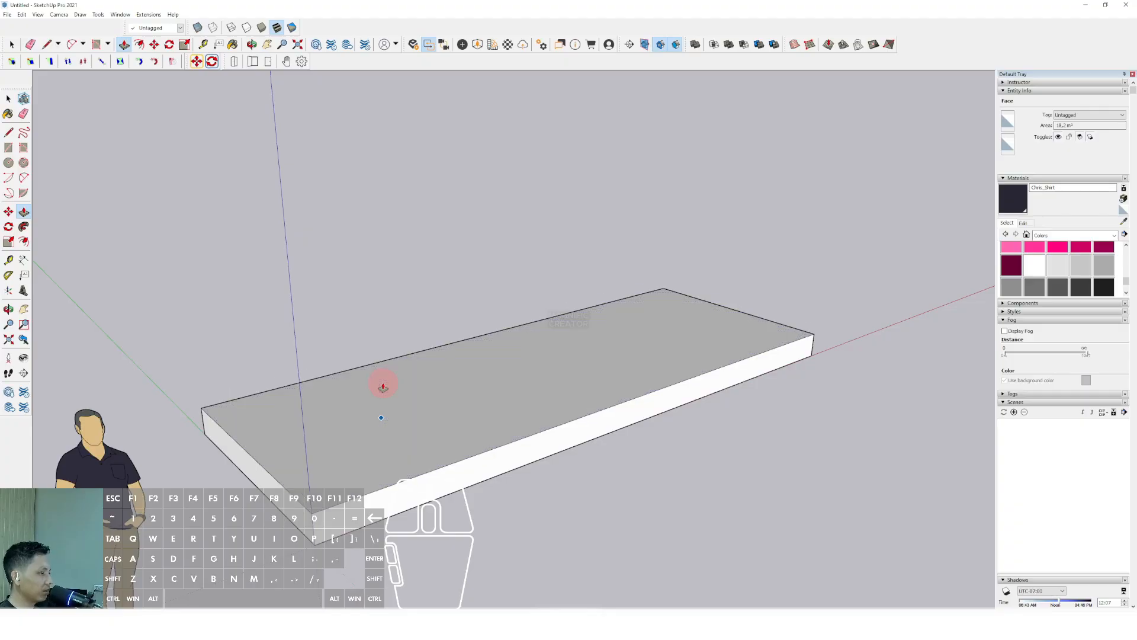
Select all connected geometry of the slab and make it a group.
{"action": "key", "text": "space"}
{"action": "triple_click", "coordinate": [402, 428]}
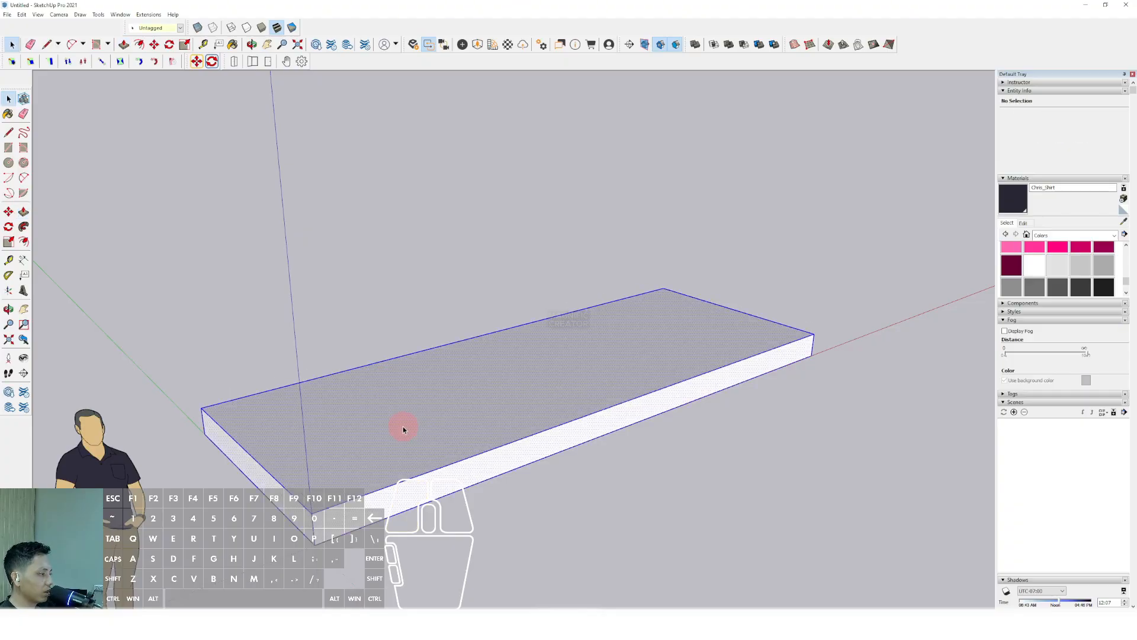
{"action": "right_click", "coordinate": [403, 427]}
{"action": "left_click", "coordinate": [436, 503]}
Draw a rectangle across the full width of the slab's top, starting at the end farthest from the origin.
{"action": "scroll", "coordinate": [453, 422], "scroll_direction": "down", "scroll_amount": 3}
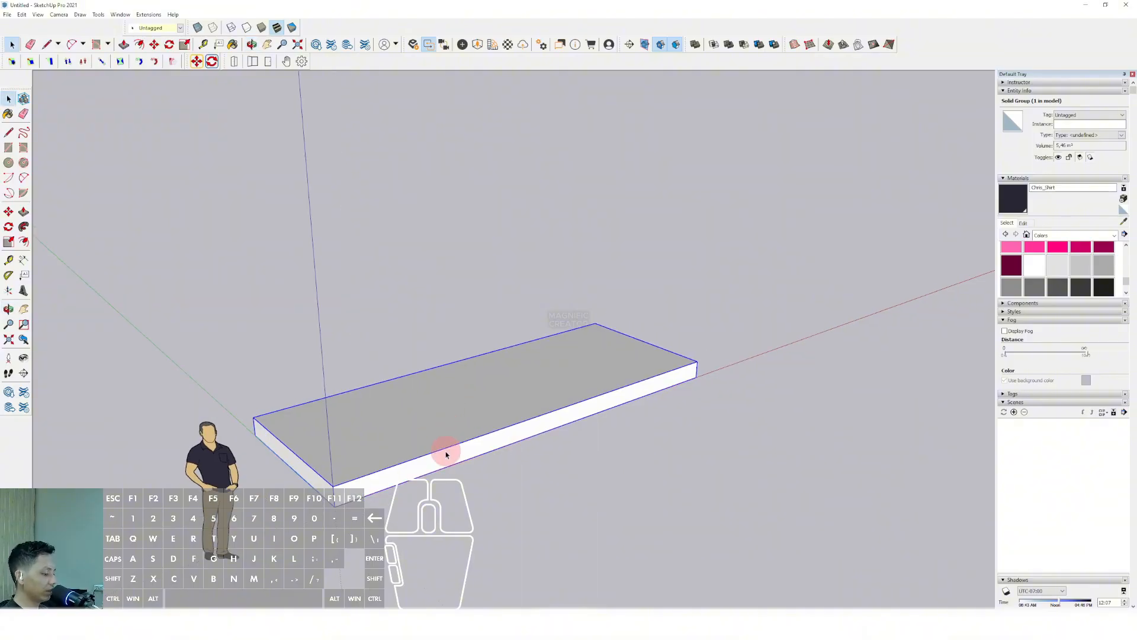
{"action": "scroll", "coordinate": [454, 441], "scroll_direction": "up", "scroll_amount": 1}
{"action": "middle_click_drag", "start_coordinate": [409, 477], "coordinate": [444, 465]}
{"action": "middle_click_drag", "start_coordinate": [444, 465], "coordinate": [395, 457], "text": "shift"}
{"action": "left_click", "coordinate": [286, 325]}
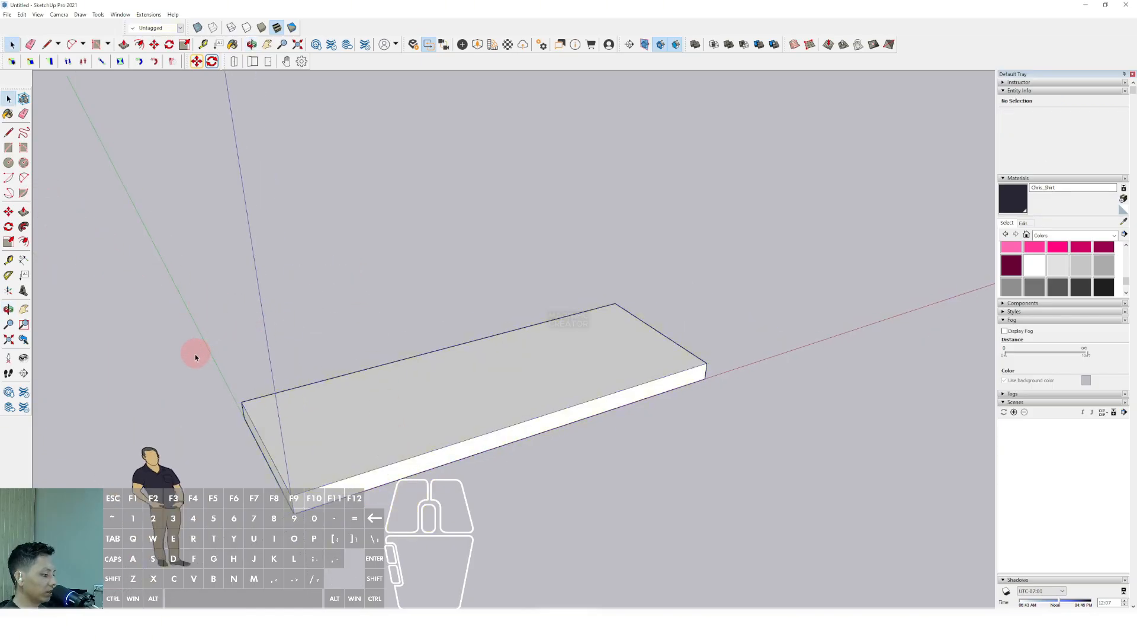
{"action": "left_click", "coordinate": [9, 149]}
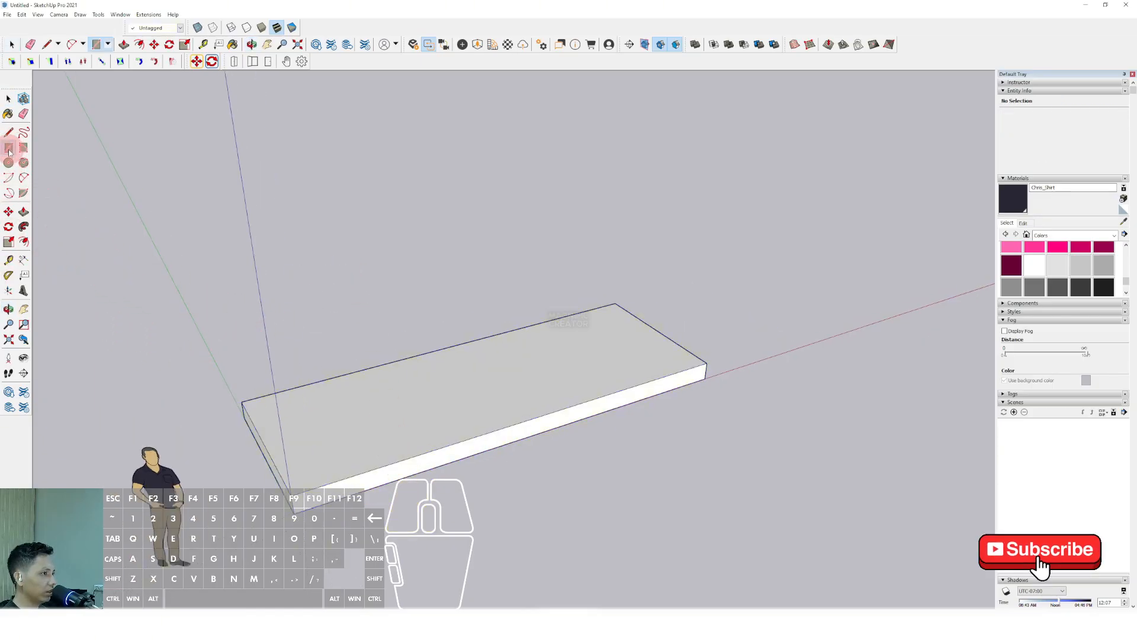
{"action": "middle_click_drag", "start_coordinate": [602, 368], "coordinate": [624, 379]}
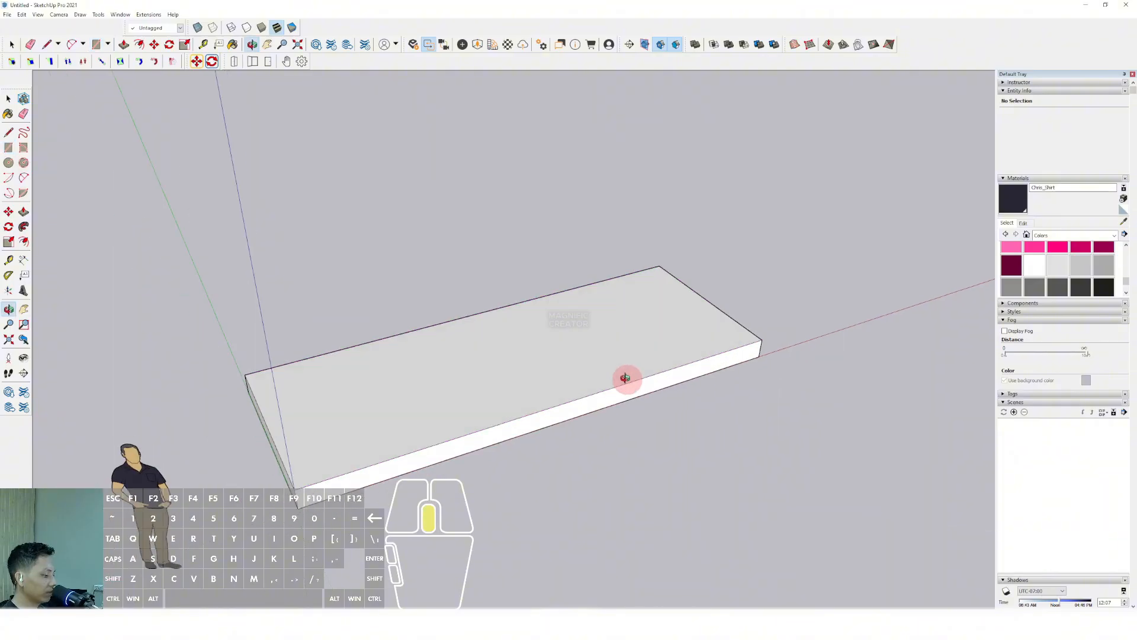
{"action": "left_click", "coordinate": [762, 339]}
{"action": "middle_click_drag", "start_coordinate": [618, 338], "coordinate": [537, 297]}
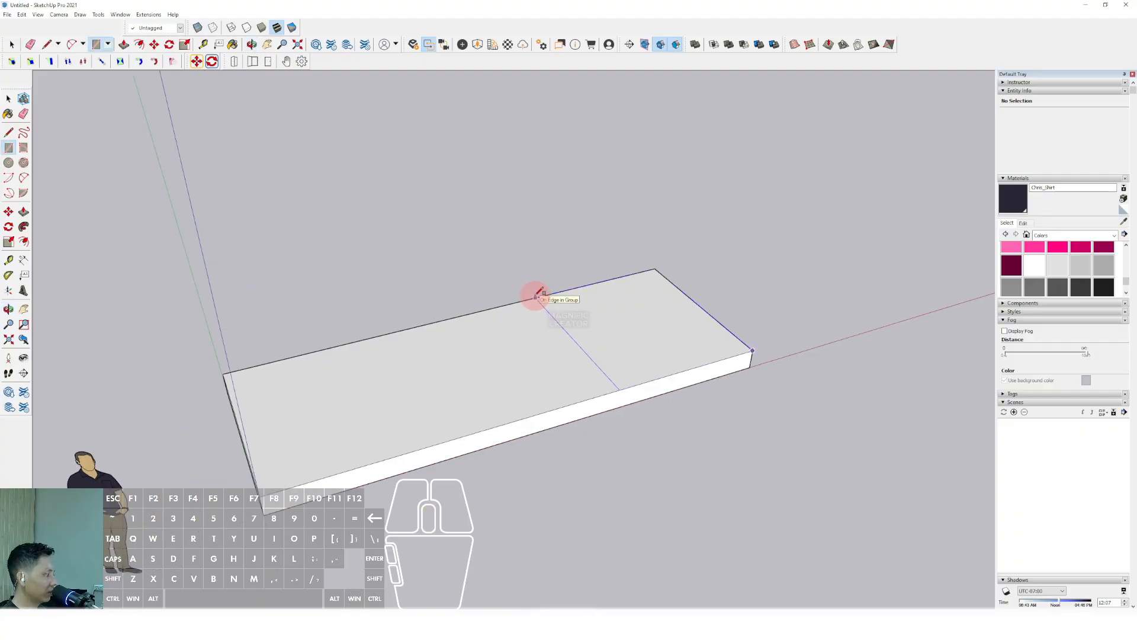
{"action": "middle_click_drag", "start_coordinate": [532, 296], "coordinate": [532, 296]}
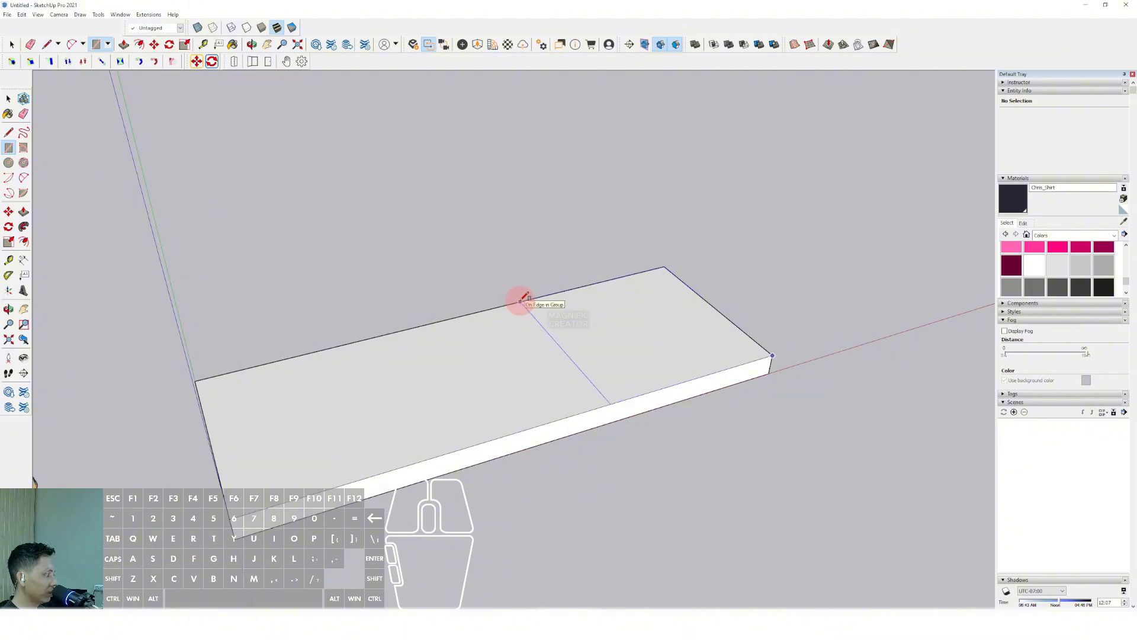
{"action": "middle_click_drag", "start_coordinate": [521, 297], "coordinate": [574, 341]}
Extrude the rectangle at the slab's far end upward into a tall block.
{"action": "key", "text": "space"}
{"action": "double_click", "coordinate": [576, 344]}
{"action": "left_click", "coordinate": [574, 352]}
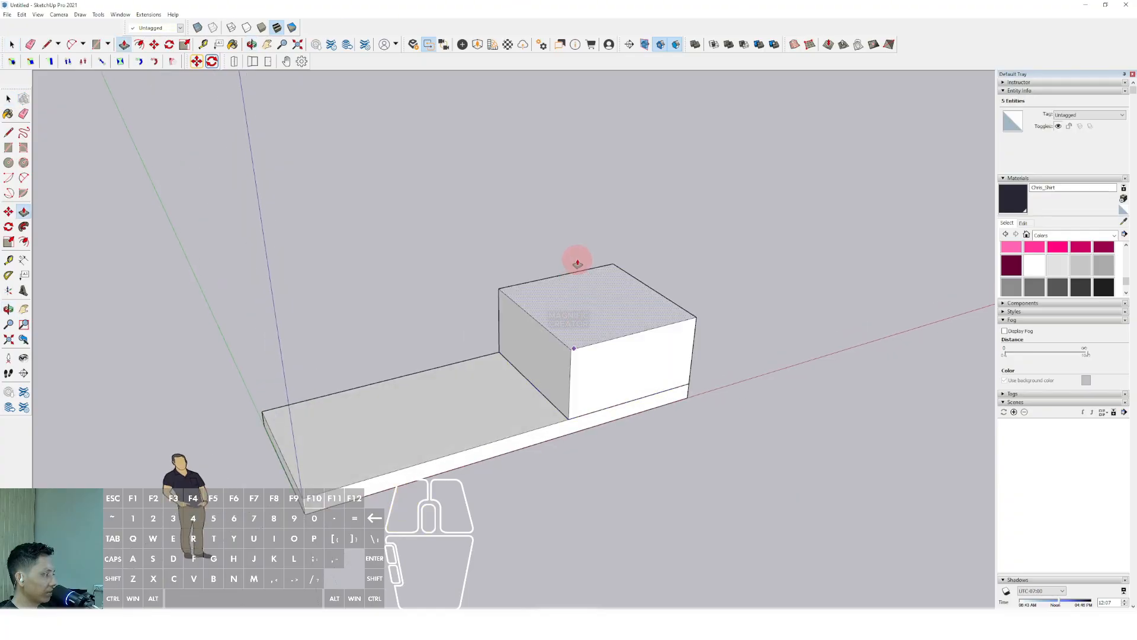
{"action": "left_click", "coordinate": [579, 246]}
{"action": "middle_click_drag", "start_coordinate": [579, 246], "coordinate": [598, 186]}
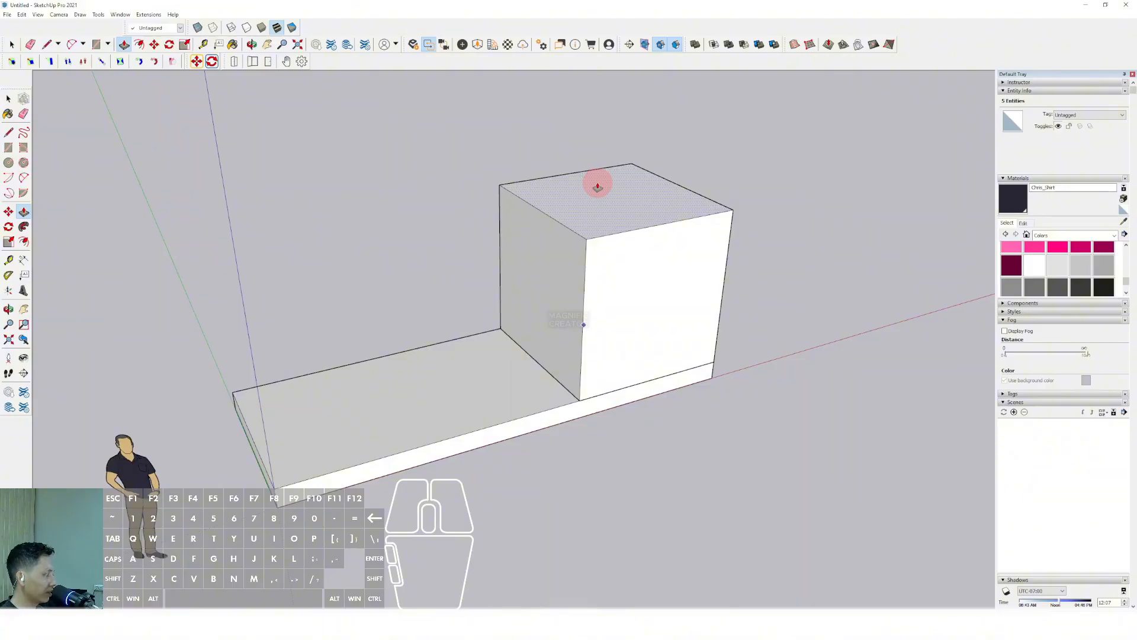
Make the tall block a separate group.
{"action": "key", "text": "space"}
{"action": "middle_click_drag", "start_coordinate": [561, 279], "coordinate": [595, 285]}
{"action": "right_click", "coordinate": [587, 263]}
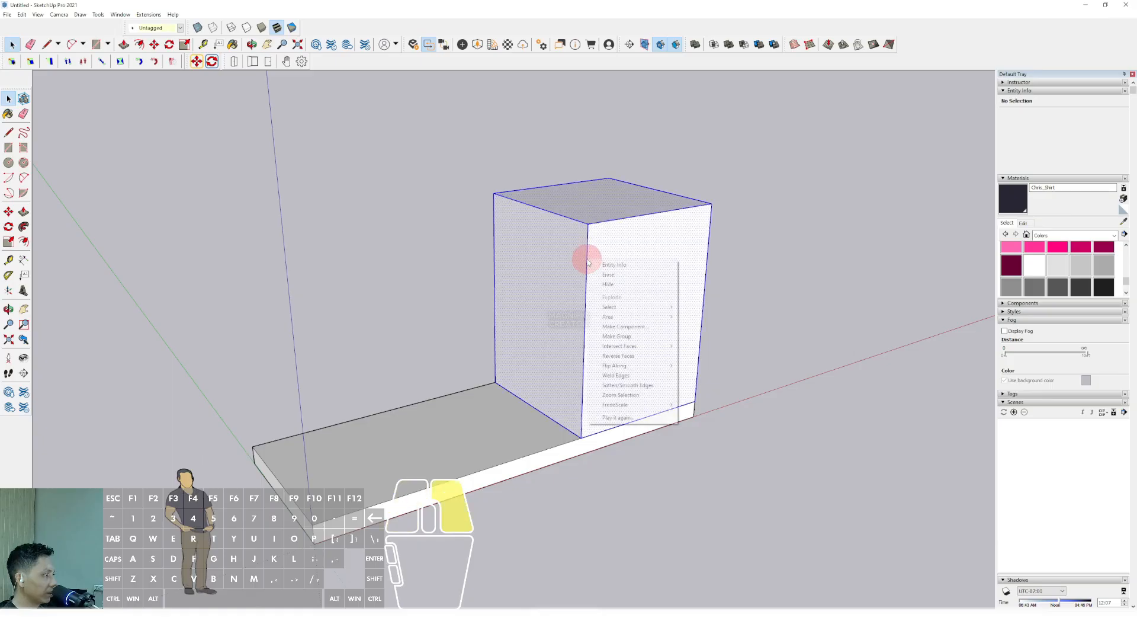
{"action": "left_click", "coordinate": [610, 326]}
Draw a rectangle about 2600 mm by 2000 mm on the slab's top, adjoining the tall block's base.
{"action": "middle_click_drag", "start_coordinate": [595, 337], "coordinate": [566, 409]}
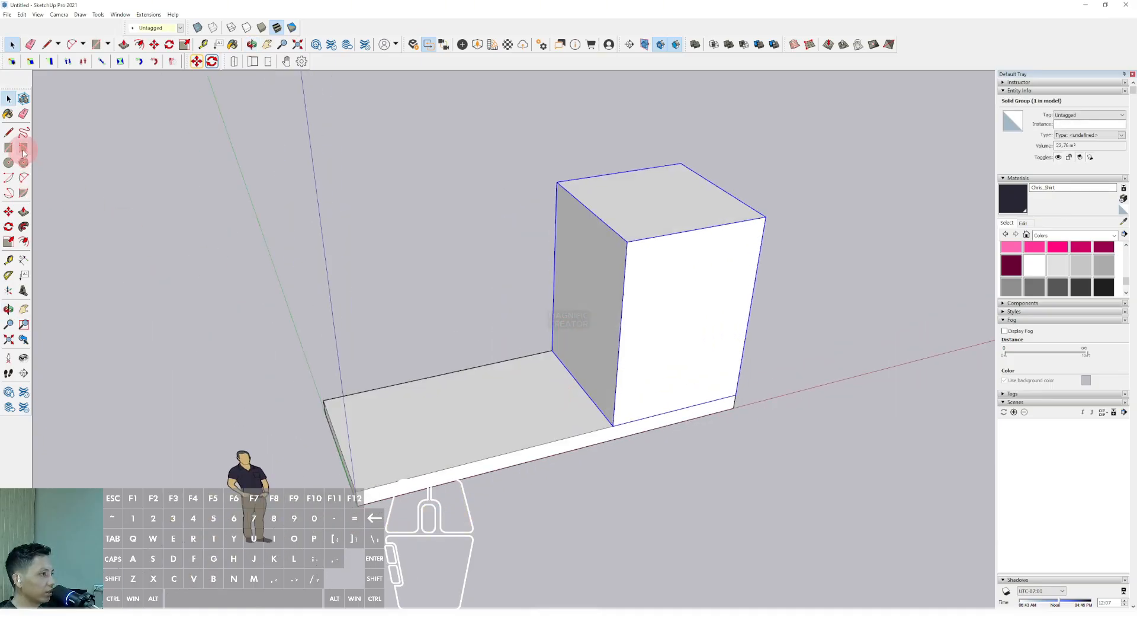
{"action": "left_click", "coordinate": [23, 151]}
{"action": "scroll", "coordinate": [535, 425], "scroll_direction": "up", "scroll_amount": 2}
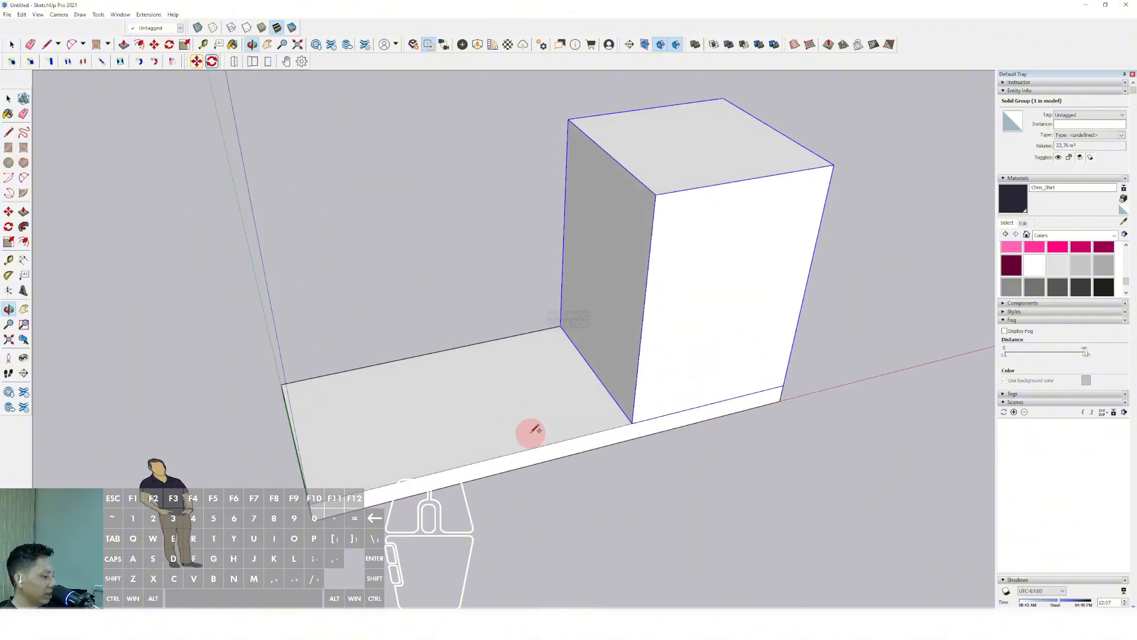
{"action": "left_click", "coordinate": [634, 422]}
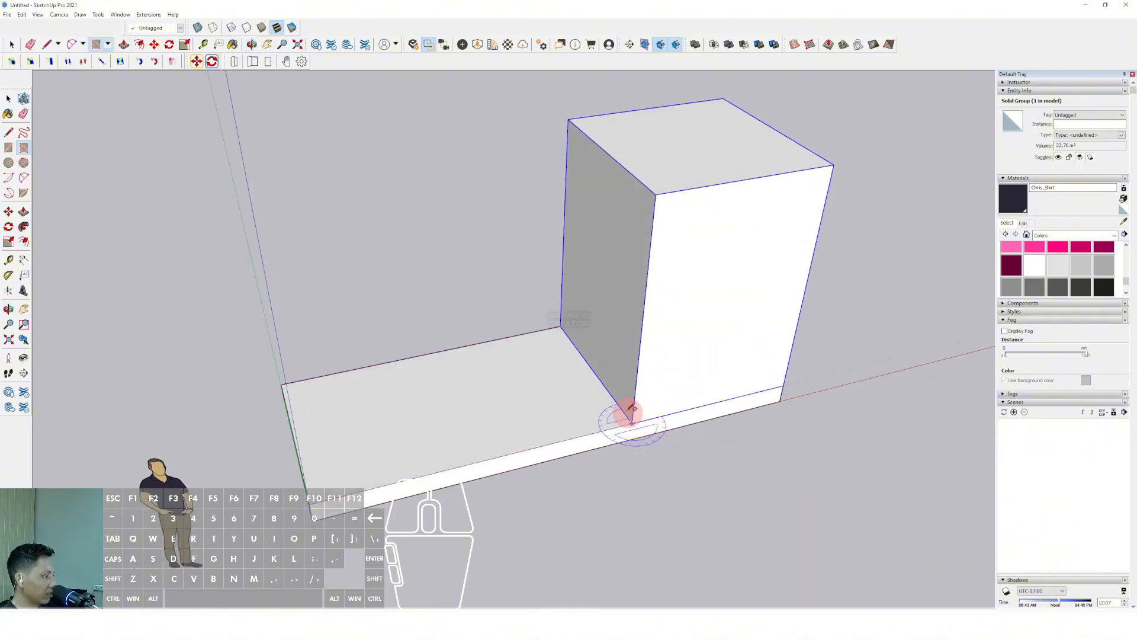
{"action": "scroll", "coordinate": [634, 422], "scroll_direction": "up", "scroll_amount": 2}
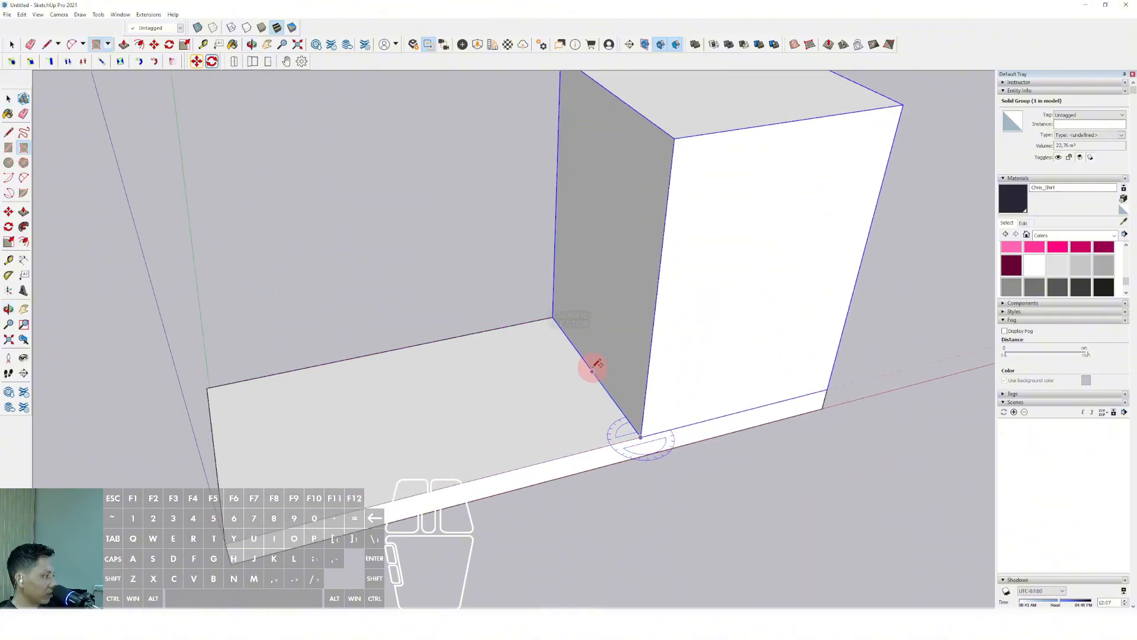
{"action": "left_click", "coordinate": [554, 317]}
{"action": "scroll", "coordinate": [554, 317], "scroll_direction": "down", "scroll_amount": 2}
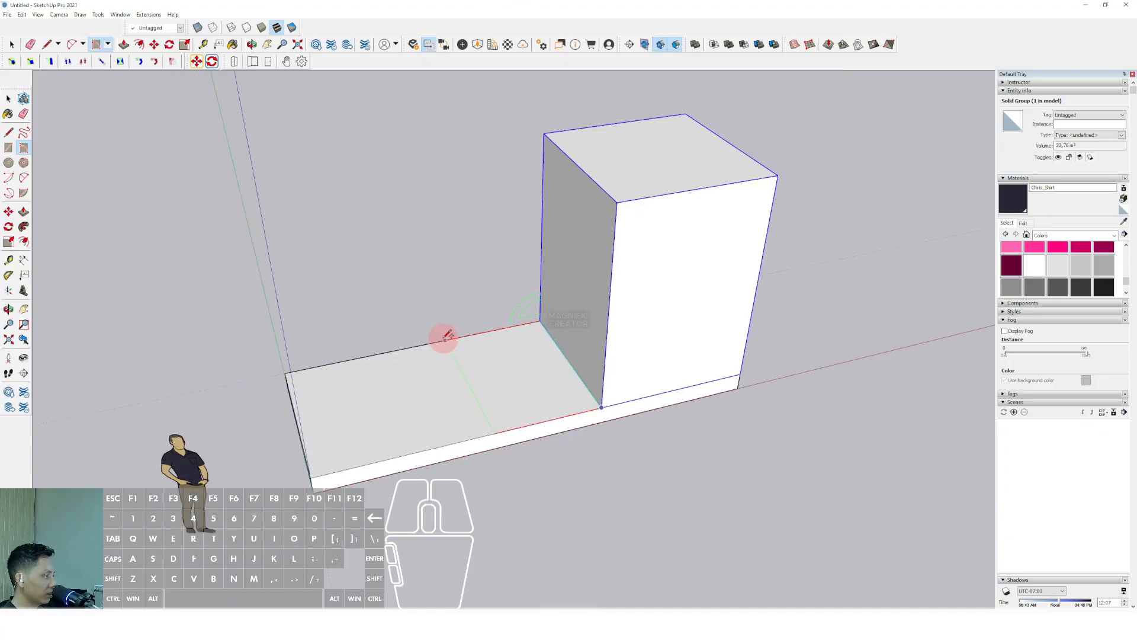
{"action": "scroll", "coordinate": [446, 337], "scroll_direction": "up", "scroll_amount": 2}
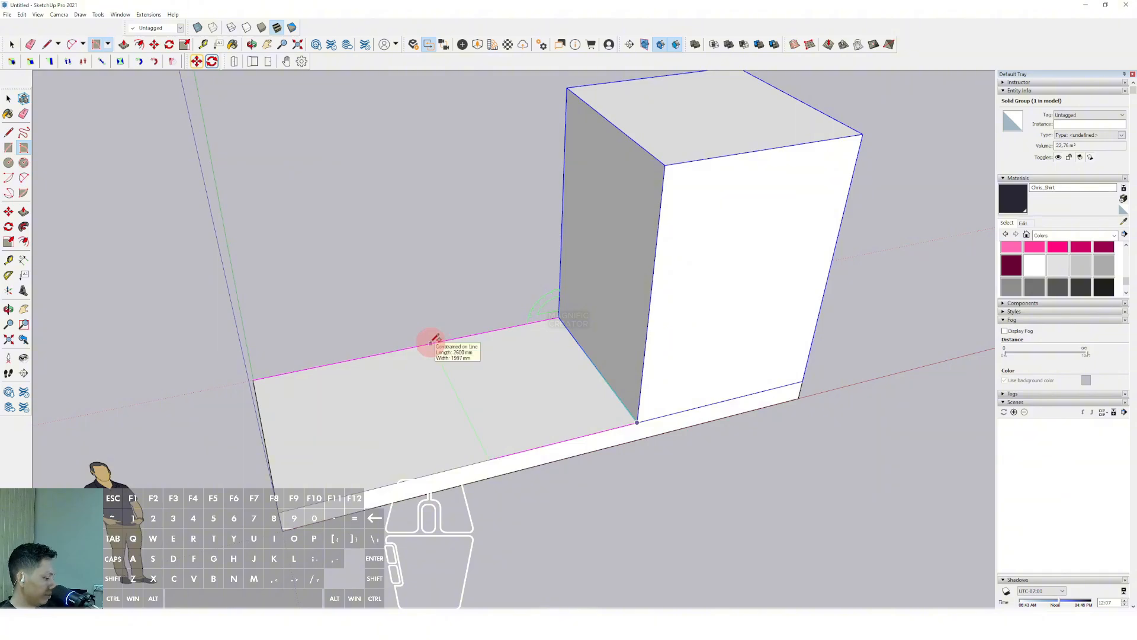
{"action": "left_click", "coordinate": [430, 343]}
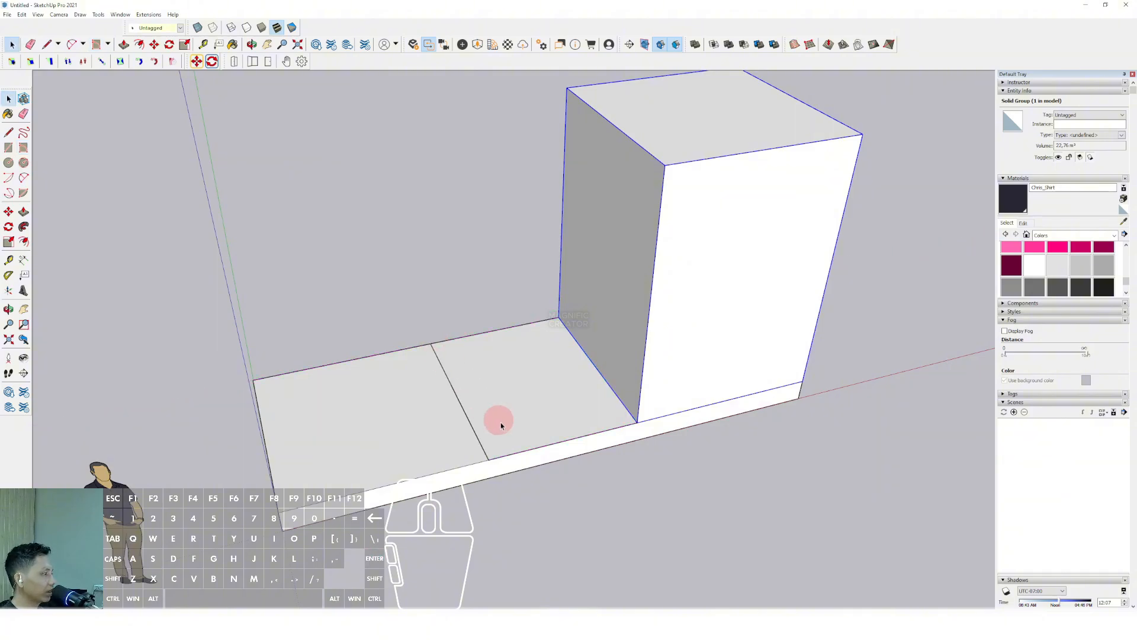
Extrude the rectangle beside the tall block upward into a block slightly lower than it.
{"action": "key", "text": "v"}
{"action": "left_click", "coordinate": [553, 355]}
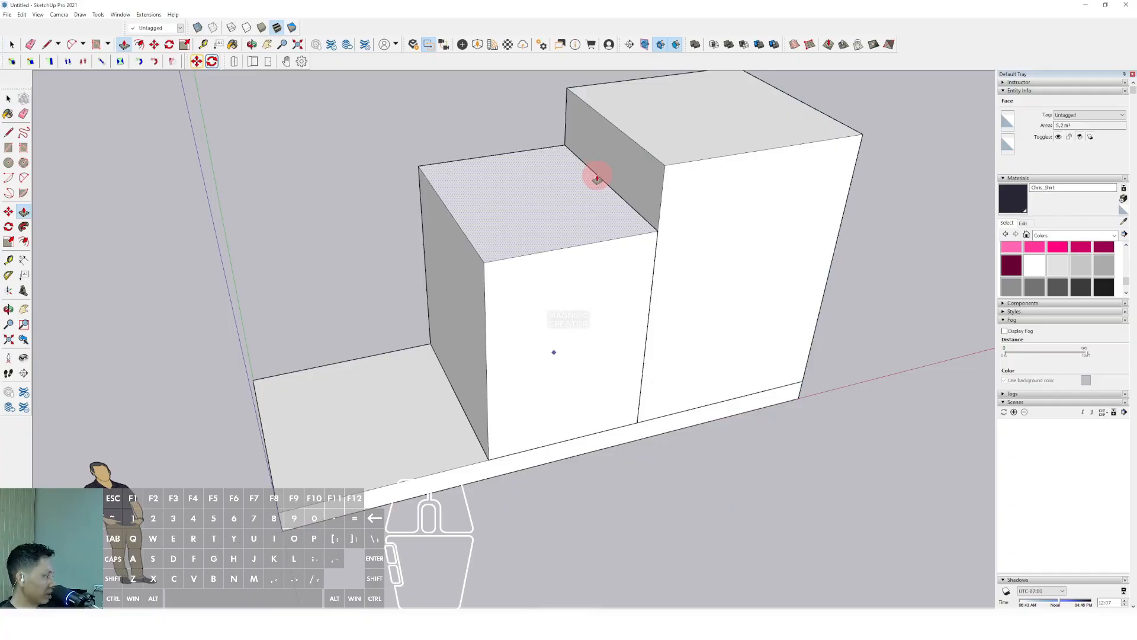
{"action": "left_click", "coordinate": [597, 178]}
Select all geometry of the lower block and make it a group.
{"action": "mouse_move", "coordinate": [594, 219]}
{"action": "middle_mouse_down"}
{"action": "mouse_move", "coordinate": [630, 195]}
{"action": "mouse_move", "coordinate": [586, 220]}
{"action": "mouse_move", "coordinate": [561, 267]}
{"action": "mouse_move", "coordinate": [546, 241]}
{"action": "middle_mouse_up"}
{"action": "triple_click", "coordinate": [549, 243]}
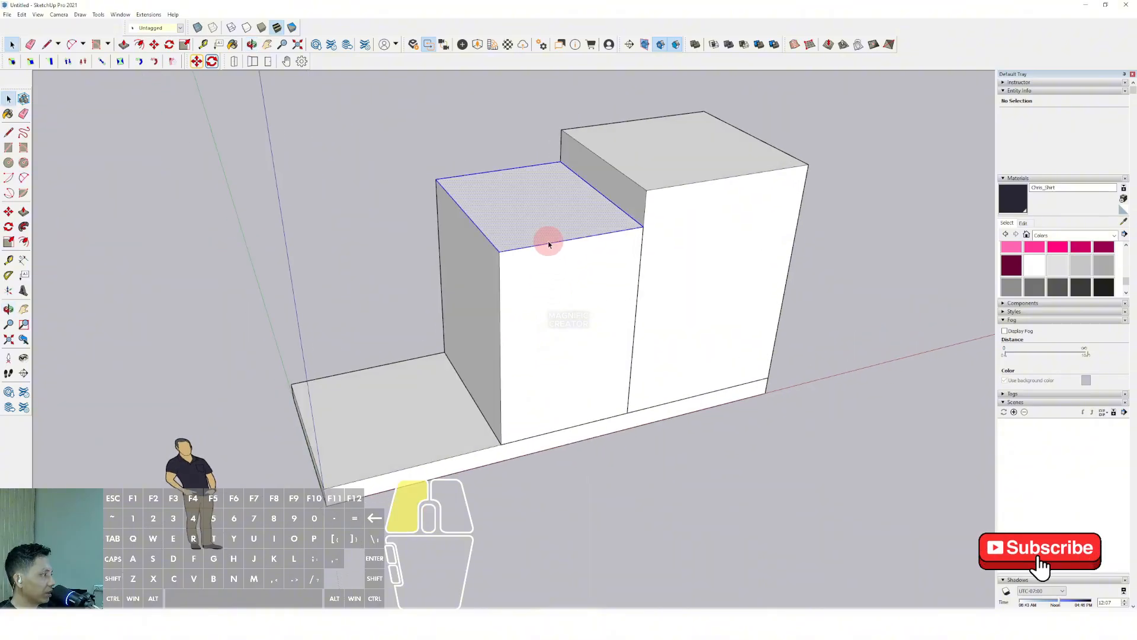
{"action": "right_click", "coordinate": [549, 243]}
{"action": "left_click", "coordinate": [587, 318]}
Draw a full-width rectangle of about 3.12 m² on the remaining slab top, adjoining the lower block's base.
{"action": "middle_click_drag", "start_coordinate": [586, 318], "coordinate": [514, 307]}
{"action": "middle_click_drag", "start_coordinate": [303, 305], "coordinate": [294, 314]}
{"action": "left_click_drag", "start_coordinate": [188, 310], "coordinate": [152, 254]}
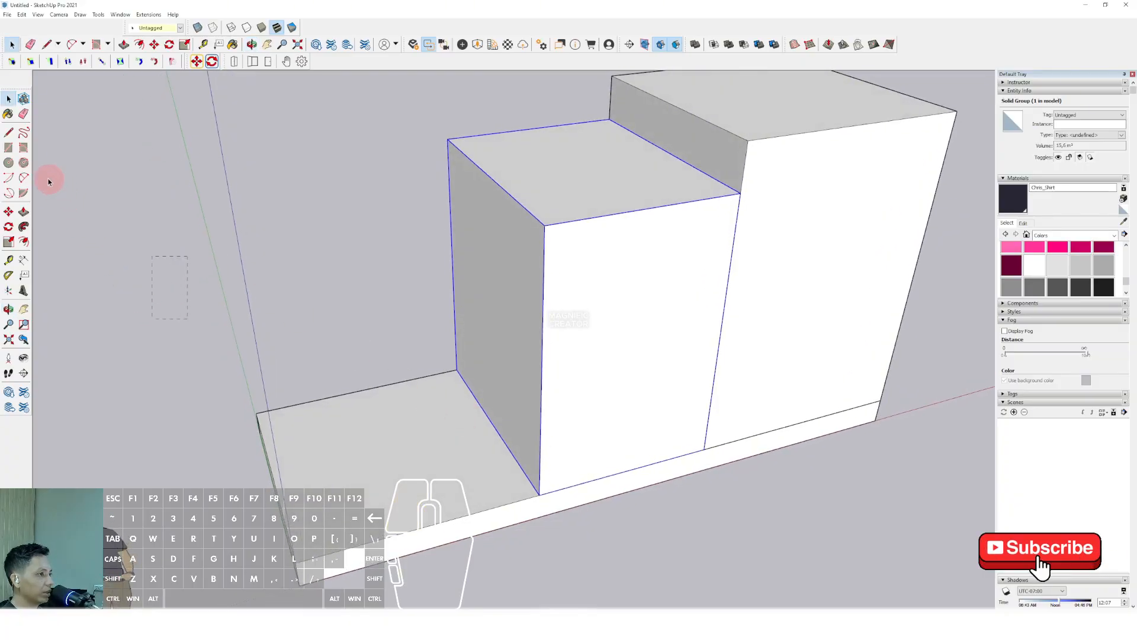
{"action": "left_click", "coordinate": [22, 150]}
{"action": "middle_click_drag", "start_coordinate": [483, 492], "coordinate": [495, 479], "text": "shift"}
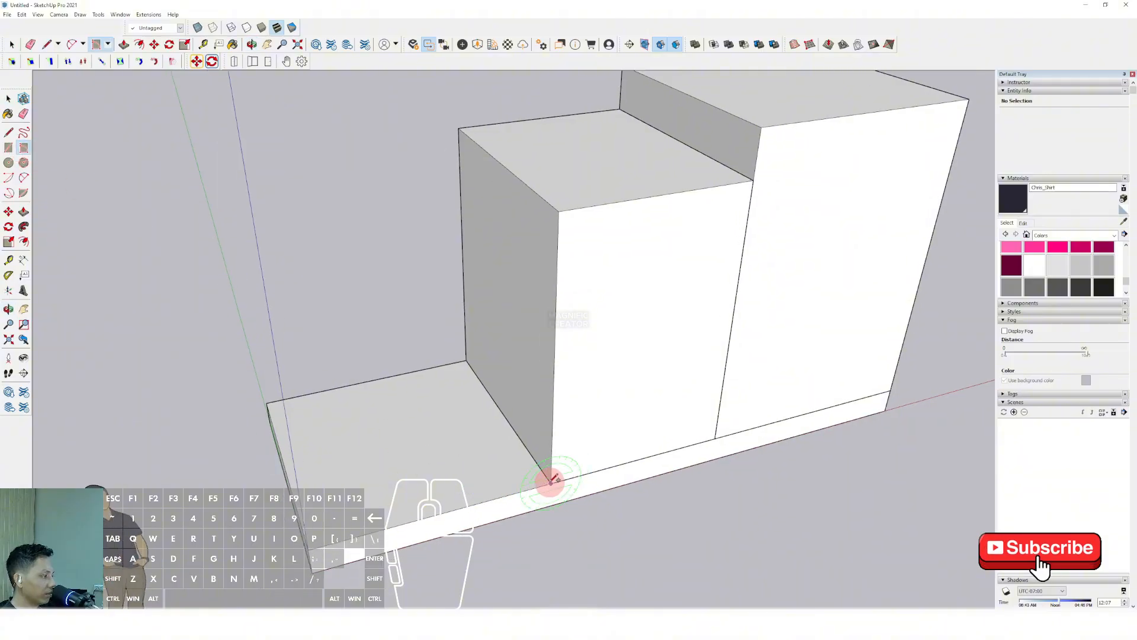
{"action": "left_click", "coordinate": [551, 481]}
{"action": "scroll", "coordinate": [551, 481], "scroll_direction": "up", "scroll_amount": 3}
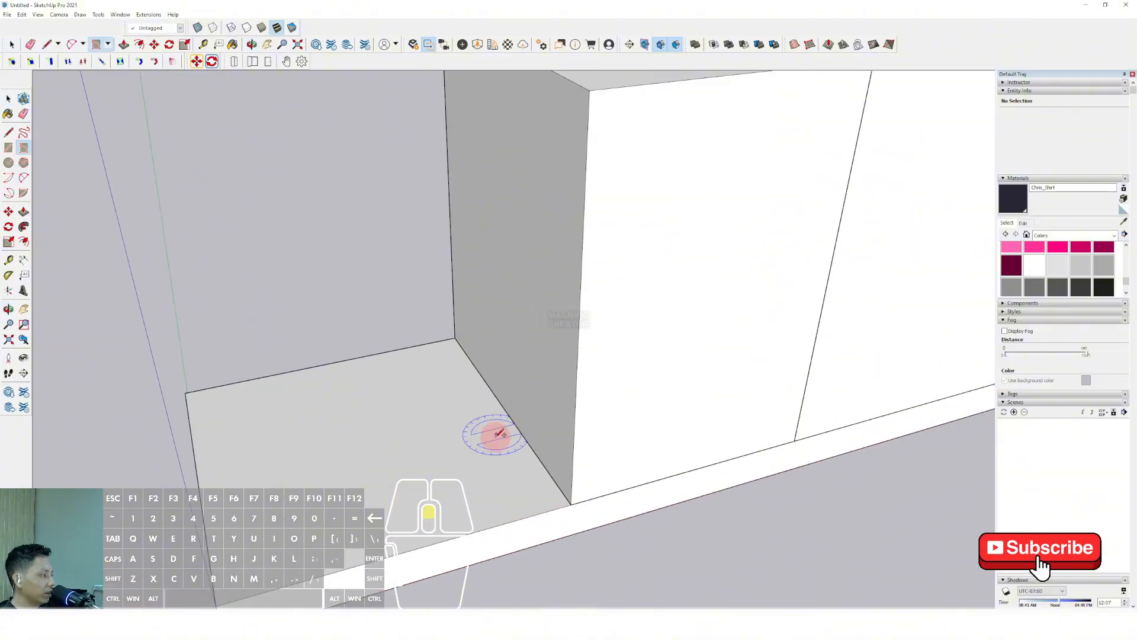
{"action": "left_click", "coordinate": [567, 515]}
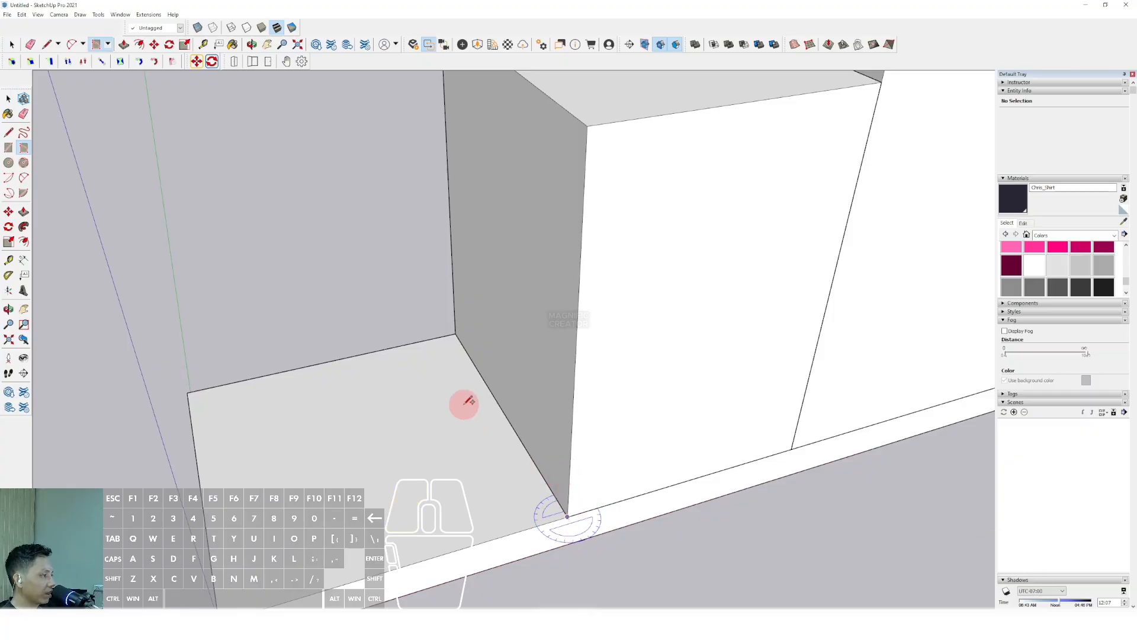
{"action": "left_click", "coordinate": [455, 334]}
{"action": "scroll", "coordinate": [454, 334], "scroll_direction": "down", "scroll_amount": 2}
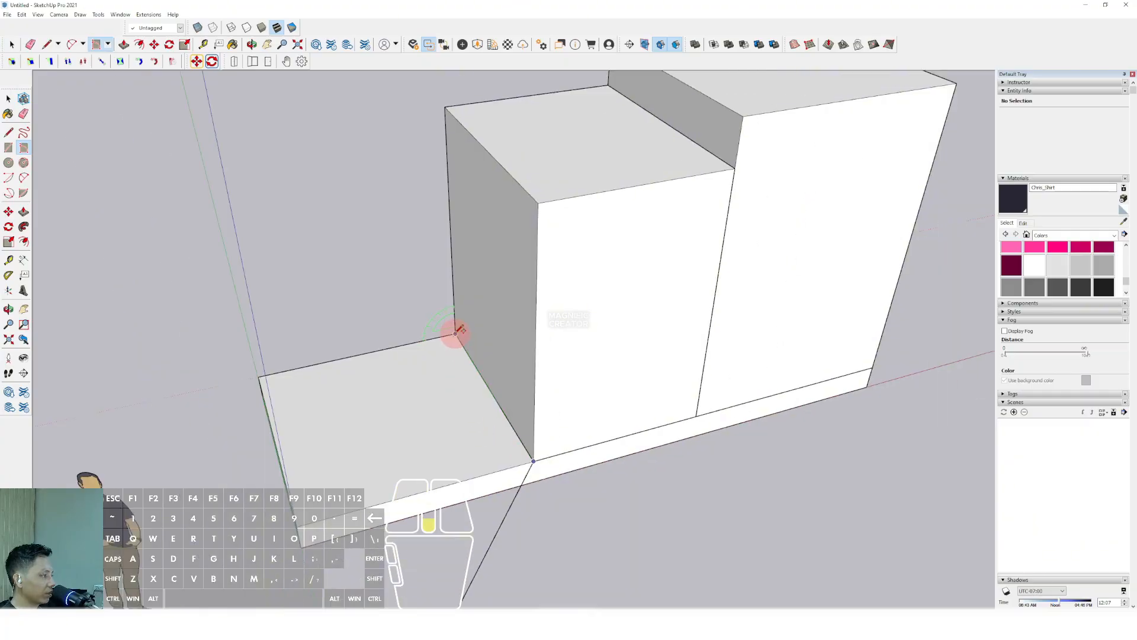
{"action": "left_click", "coordinate": [365, 352]}
{"action": "key", "text": "space"}
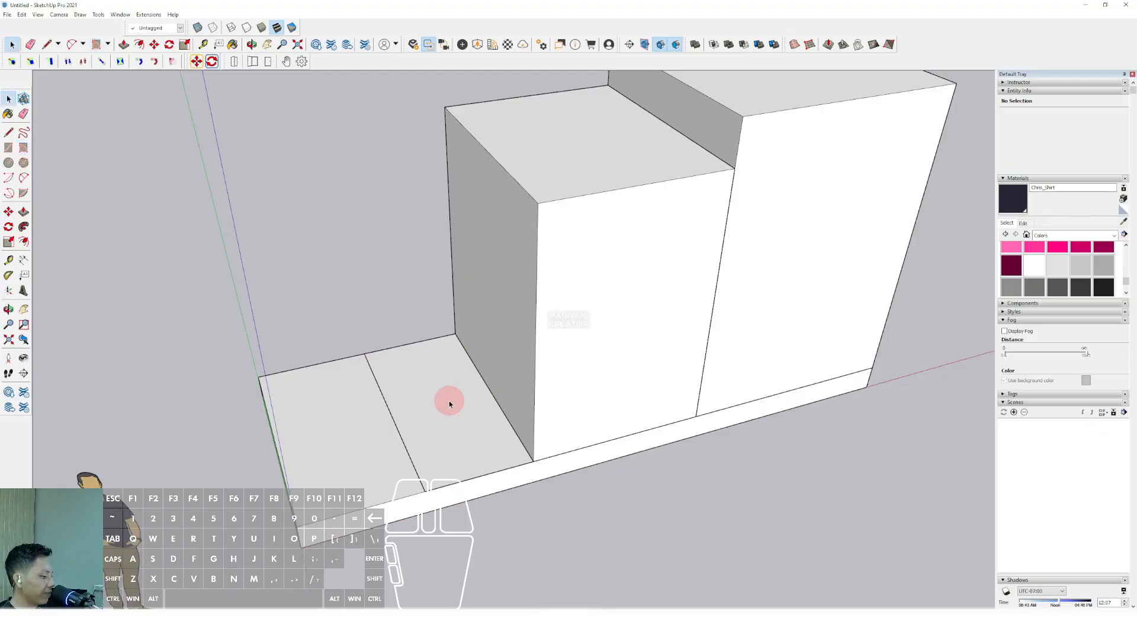
Extrude the third rectangle upward until it is level with the top of the neighbouring middle block.
{"action": "left_click", "coordinate": [446, 380]}
{"action": "left_click", "coordinate": [561, 175]}
{"action": "key", "text": "space"}
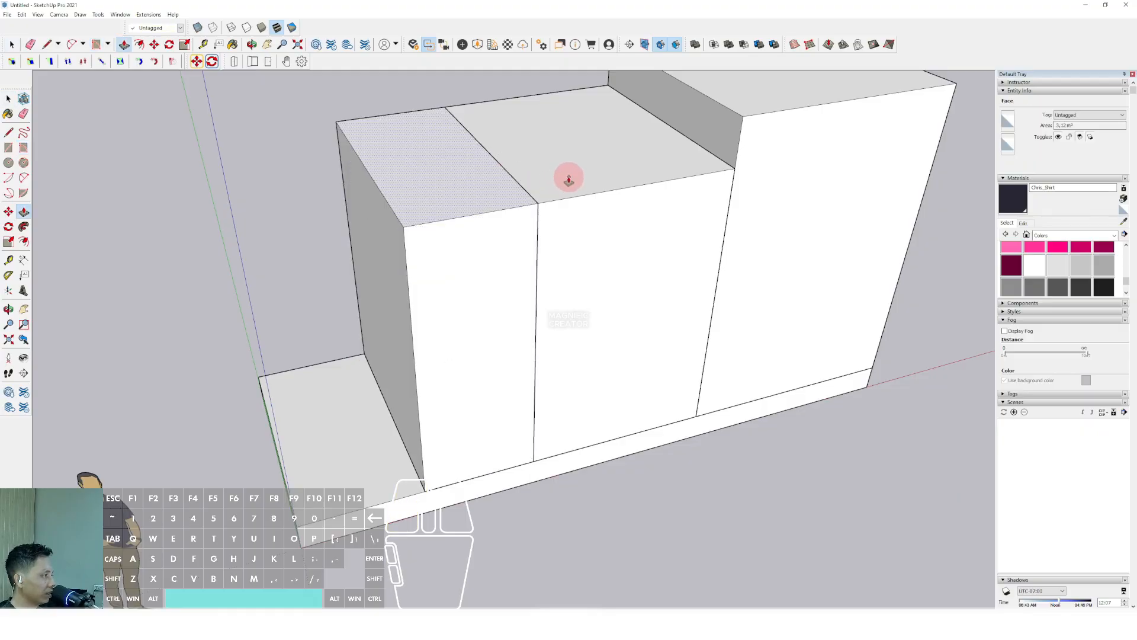
Place an angled Protractor guide through the newest block's top front corner, rising outward over the open end of the slab.
{"action": "mouse_move", "coordinate": [569, 177]}
{"action": "middle_mouse_down"}
{"action": "mouse_move", "coordinate": [470, 212]}
{"action": "mouse_move", "coordinate": [469, 246]}
{"action": "mouse_move", "coordinate": [491, 264]}
{"action": "mouse_move", "coordinate": [449, 264]}
{"action": "mouse_move", "coordinate": [444, 222]}
{"action": "middle_mouse_up"}
{"action": "scroll", "coordinate": [538, 236], "scroll_direction": "up", "scroll_amount": 6}
{"action": "scroll", "coordinate": [443, 268], "scroll_direction": "down", "scroll_amount": 2}
{"action": "scroll", "coordinate": [421, 297], "scroll_direction": "down", "scroll_amount": 1}
{"action": "mouse_move", "coordinate": [421, 297]}
{"action": "middle_mouse_down", "text": "shift"}
{"action": "mouse_move", "coordinate": [464, 223]}
{"action": "mouse_move", "coordinate": [437, 281]}
{"action": "middle_mouse_up", "text": "shift"}
{"action": "scroll", "coordinate": [474, 231], "scroll_direction": "up", "scroll_amount": 1}
{"action": "left_click", "coordinate": [196, 330]}
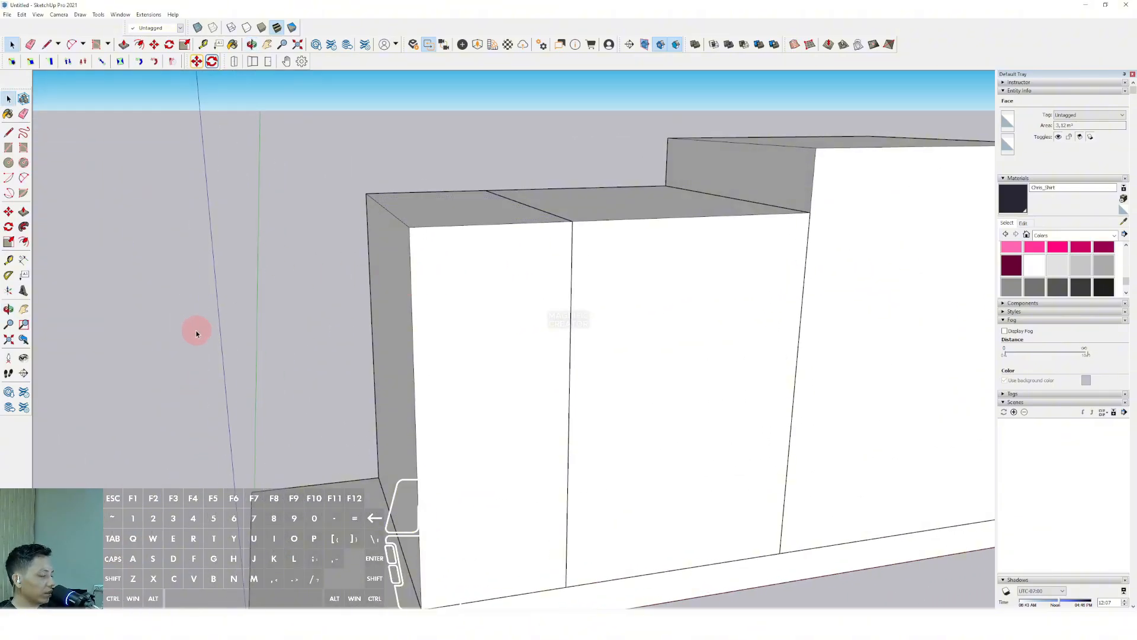
{"action": "left_click", "coordinate": [8, 275]}
{"action": "scroll", "coordinate": [528, 256], "scroll_direction": "up", "scroll_amount": 1}
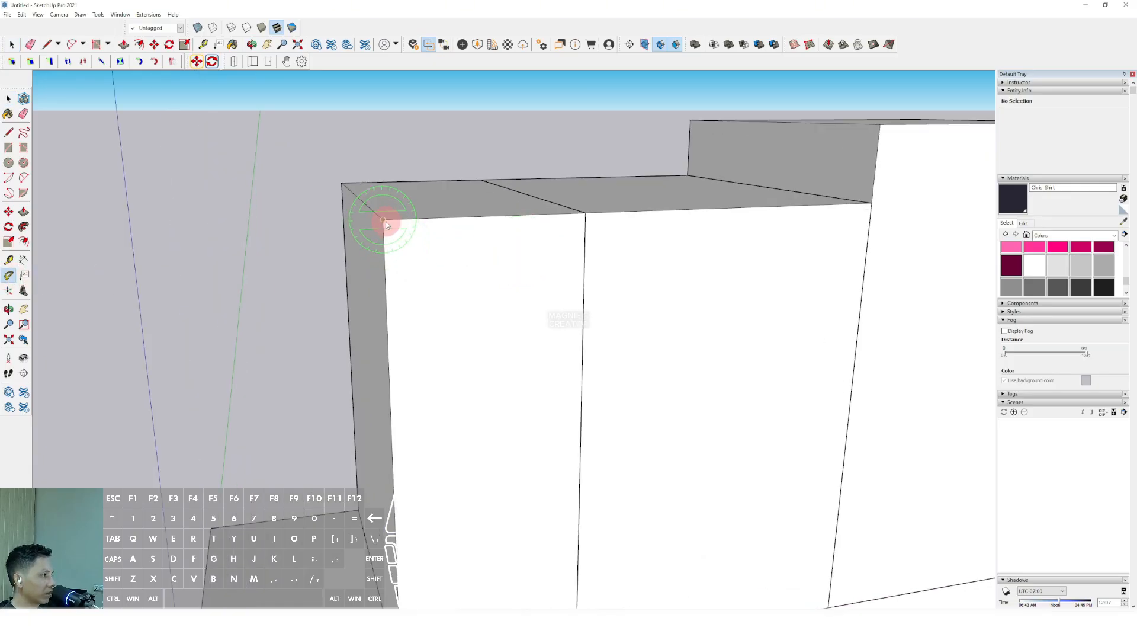
{"action": "scroll", "coordinate": [386, 224], "scroll_direction": "up", "scroll_amount": 1}
{"action": "scroll", "coordinate": [457, 222], "scroll_direction": "down", "scroll_amount": 1}
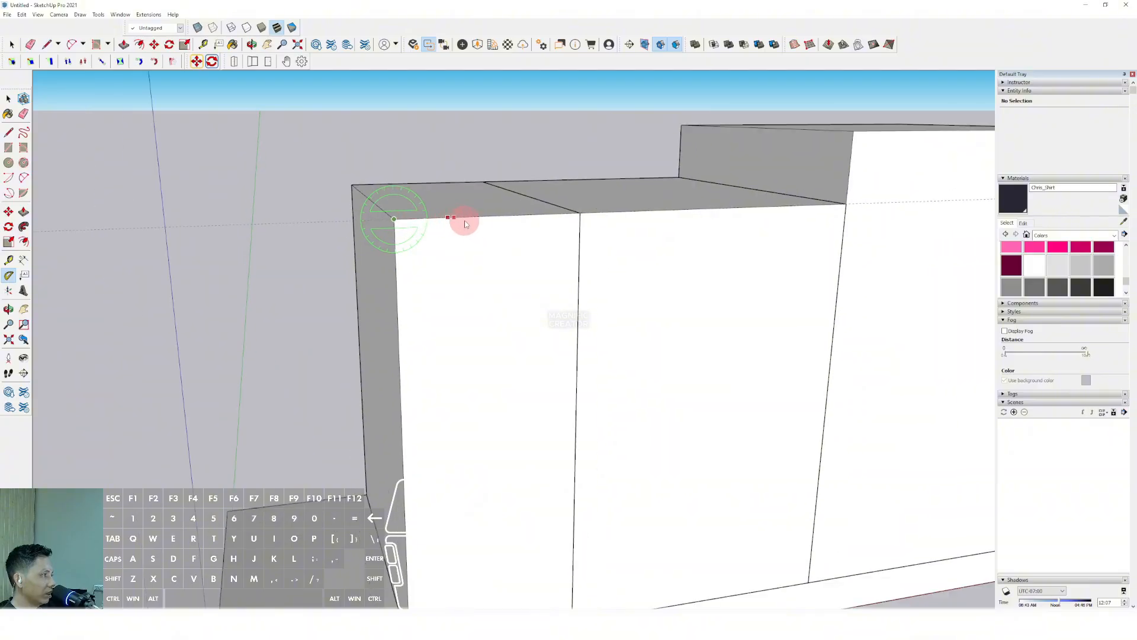
{"action": "scroll", "coordinate": [552, 237], "scroll_direction": "down", "scroll_amount": 2}
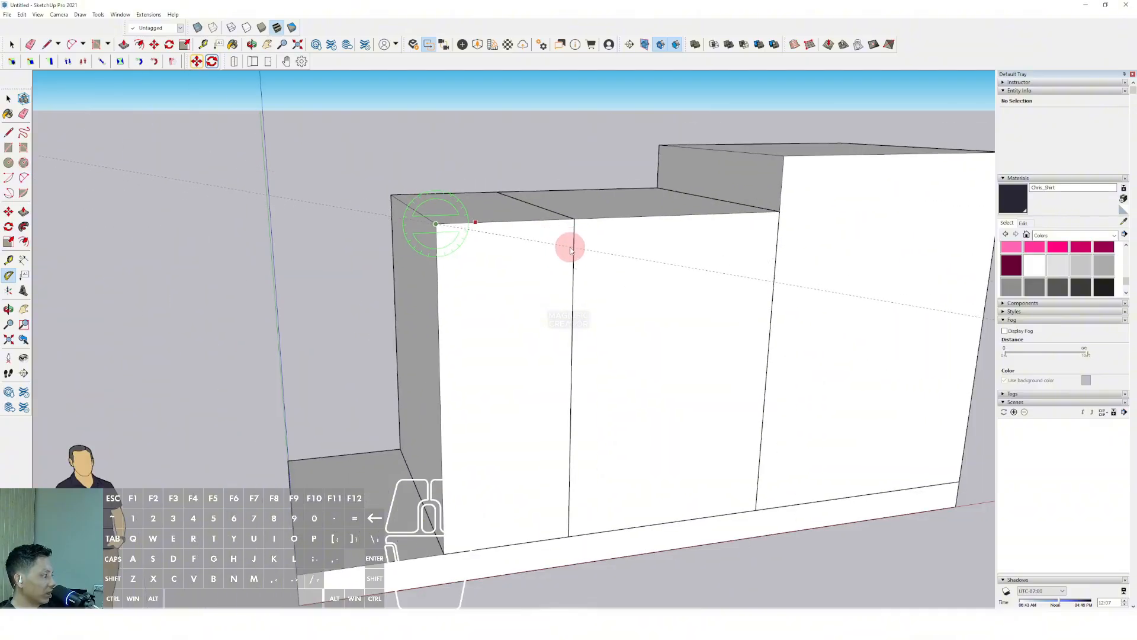
{"action": "scroll", "coordinate": [570, 250], "scroll_direction": "down", "scroll_amount": 1}
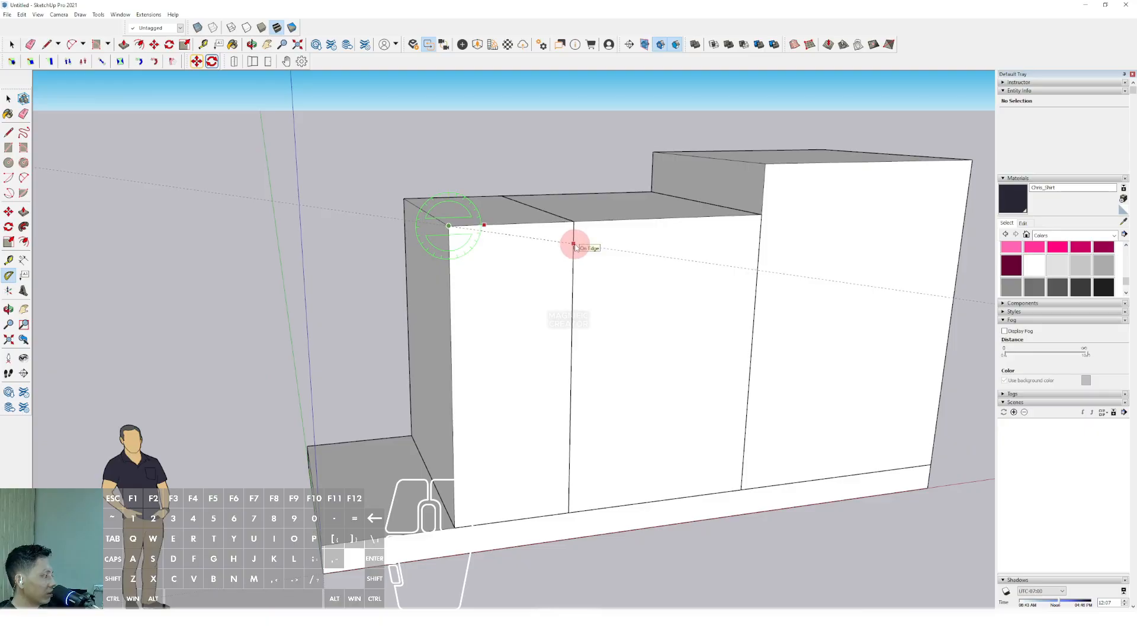
{"action": "left_click", "coordinate": [574, 243]}
{"action": "scroll", "coordinate": [573, 243], "scroll_direction": "down", "scroll_amount": 1}
{"action": "middle_click_drag", "start_coordinate": [573, 244], "coordinate": [614, 191]}
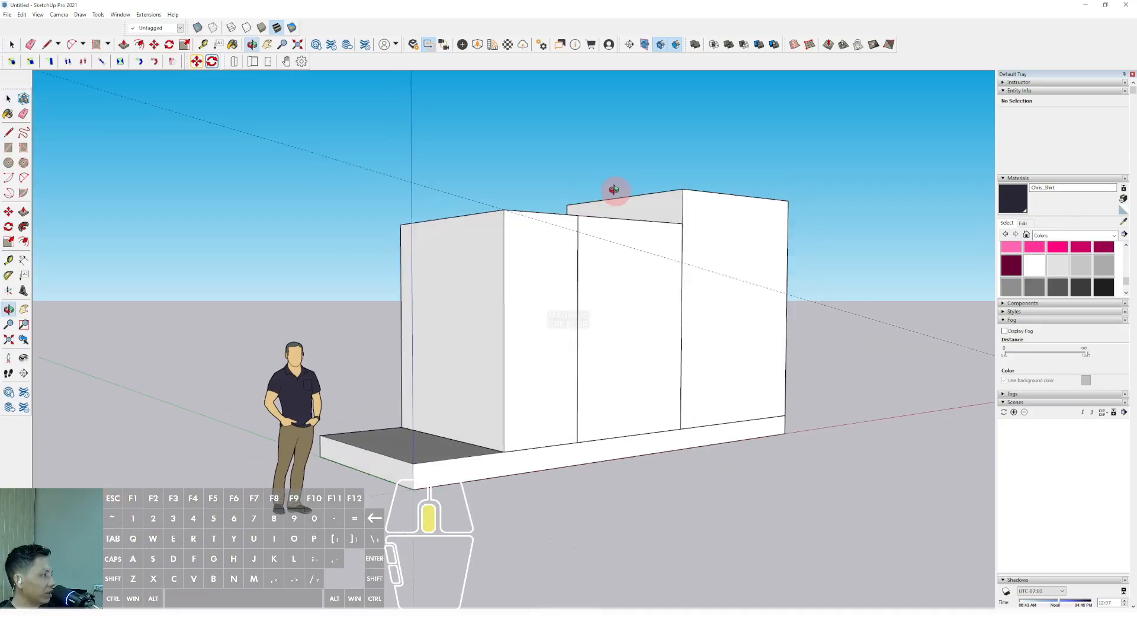
{"action": "key", "text": "space"}
Draw a tapered canopy profile outward along the guide with a short perpendicular end, closing it back onto the block's vertical corner edge.
{"action": "middle_click_drag", "start_coordinate": [559, 224], "coordinate": [379, 273]}
{"action": "scroll", "coordinate": [505, 239], "scroll_direction": "up", "scroll_amount": 1}
{"action": "scroll", "coordinate": [513, 258], "scroll_direction": "up", "scroll_amount": 2}
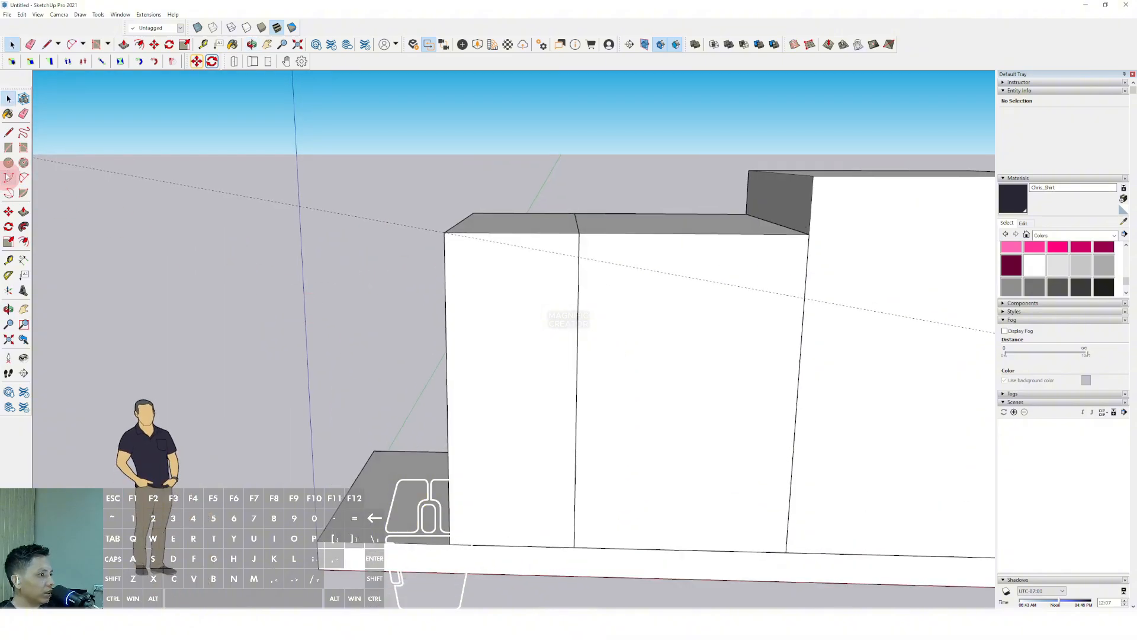
{"action": "left_click", "coordinate": [8, 134]}
{"action": "scroll", "coordinate": [459, 249], "scroll_direction": "up", "scroll_amount": 2}
{"action": "scroll", "coordinate": [465, 246], "scroll_direction": "down", "scroll_amount": 3}
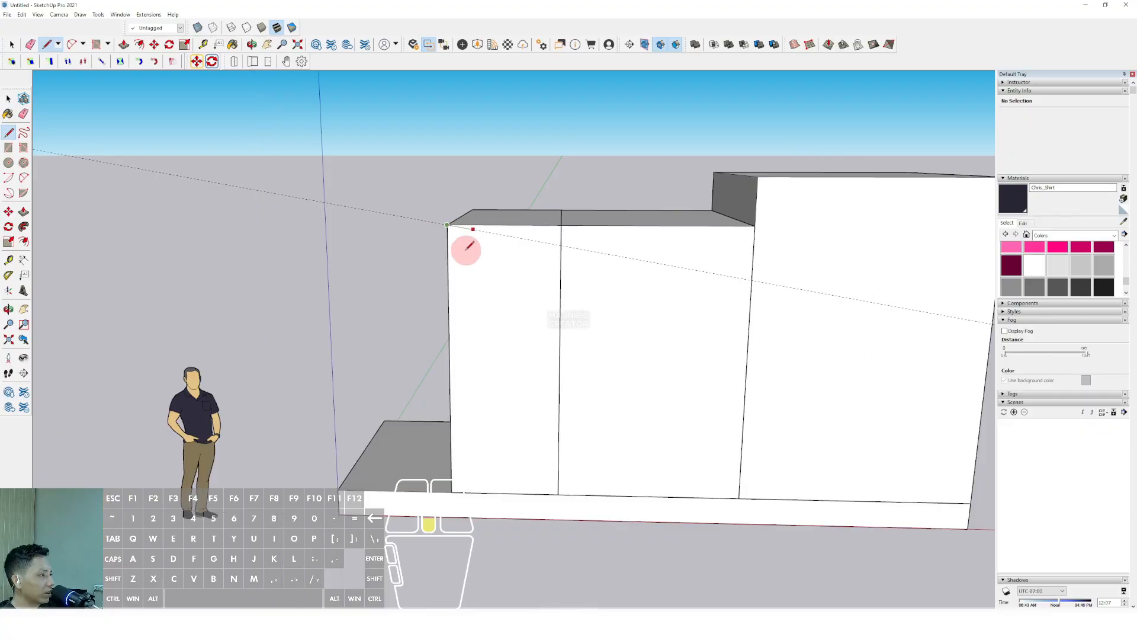
{"action": "middle_click_drag", "start_coordinate": [466, 246], "coordinate": [484, 228], "text": "shift"}
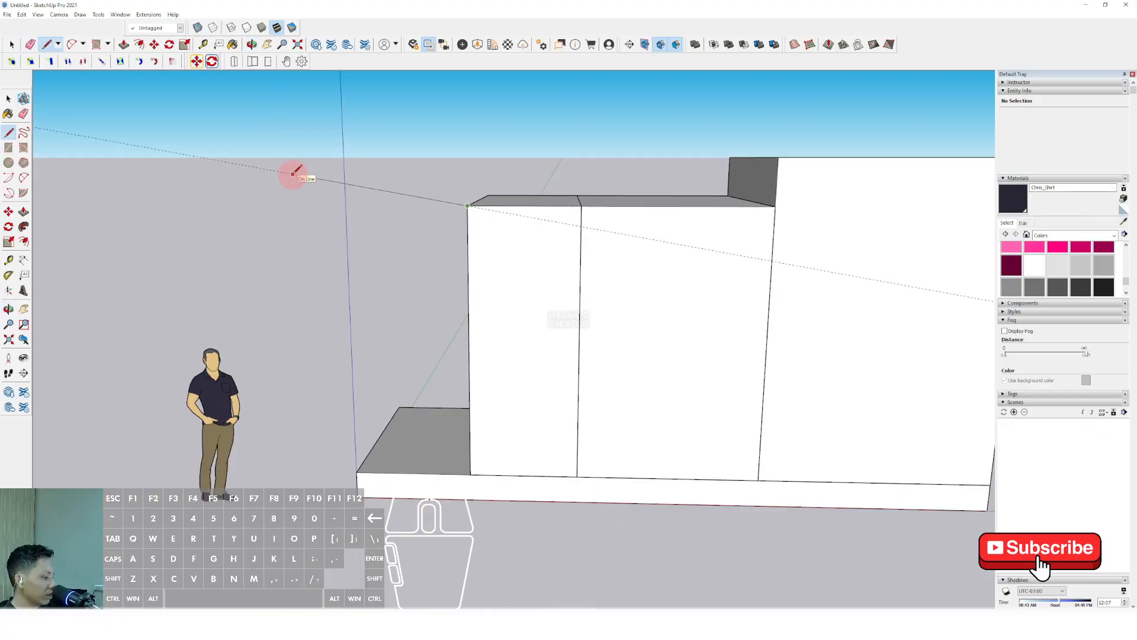
{"action": "left_click", "coordinate": [288, 173]}
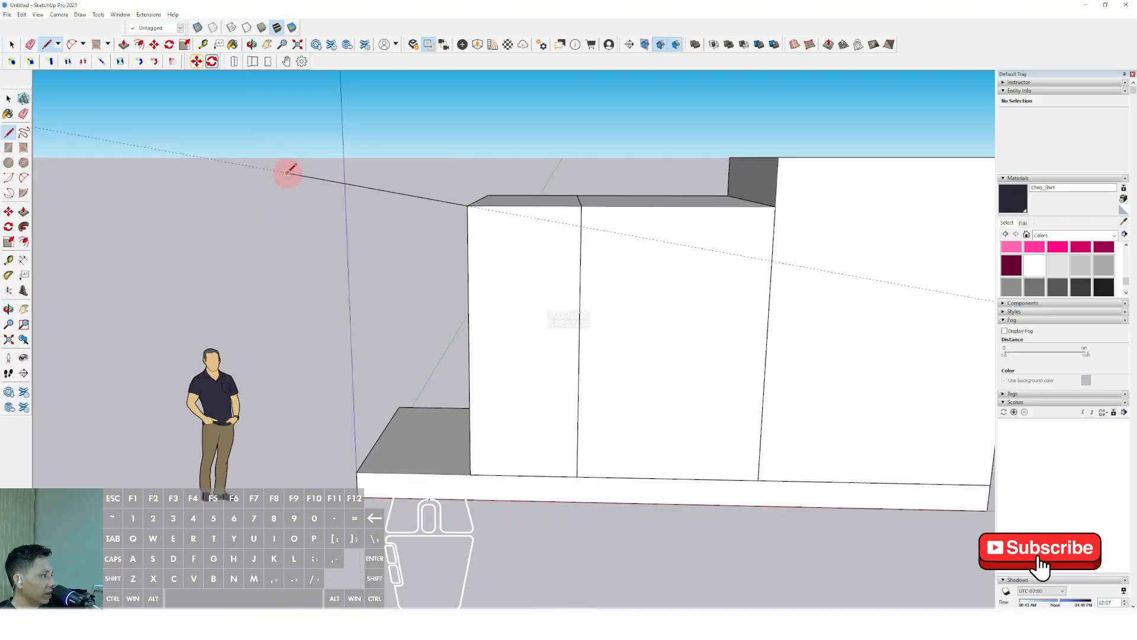
{"action": "scroll", "coordinate": [288, 172], "scroll_direction": "up", "scroll_amount": 3}
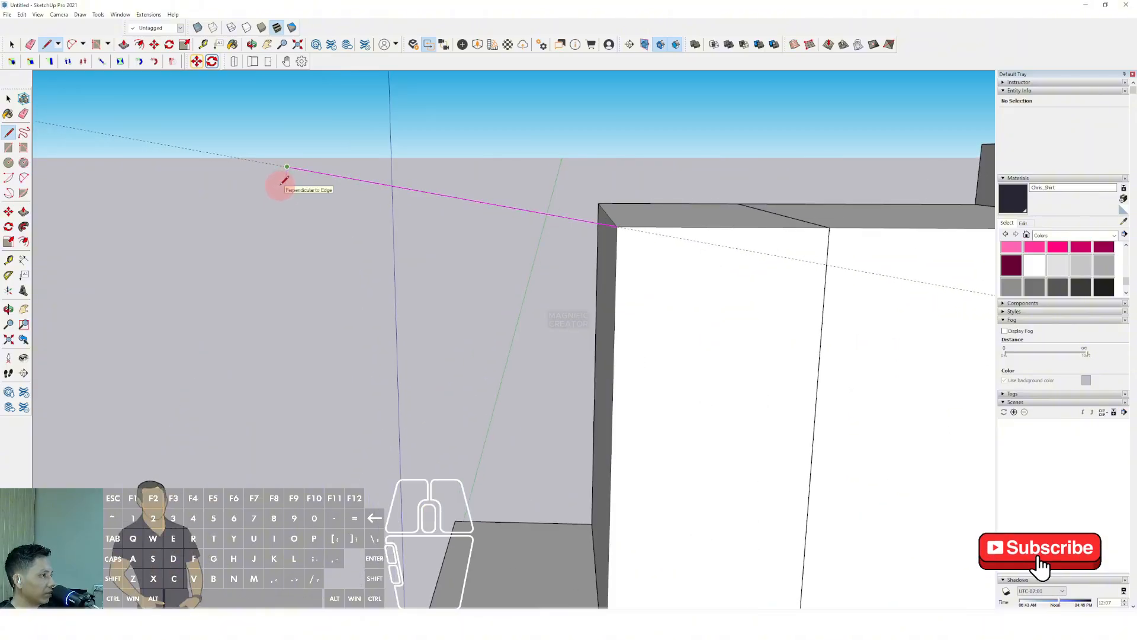
{"action": "left_click", "coordinate": [284, 180]}
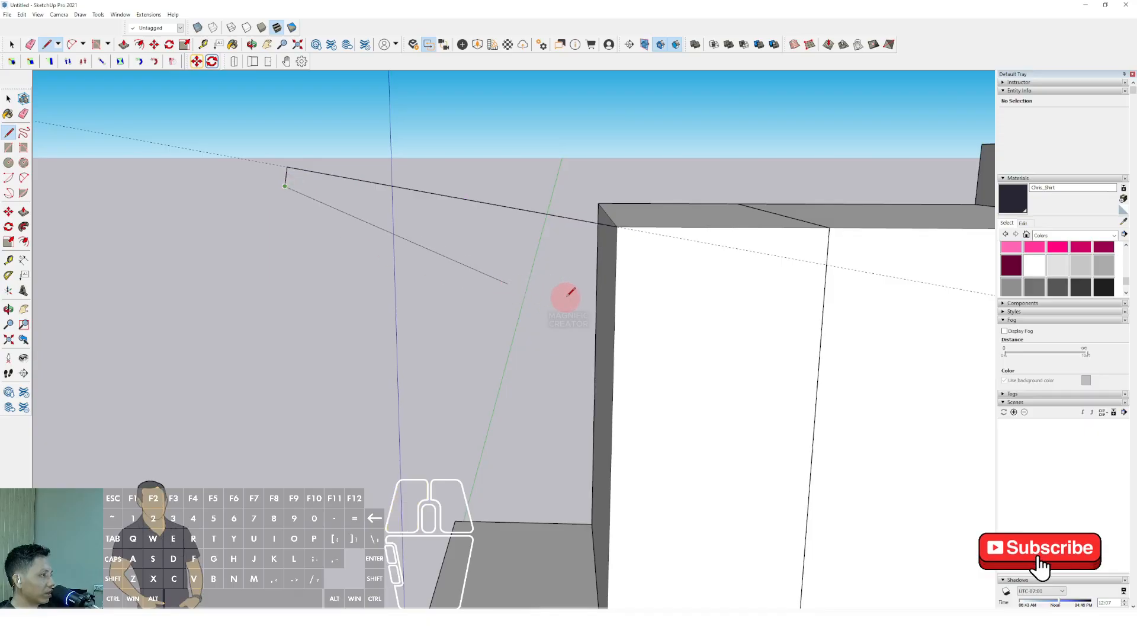
{"action": "scroll", "coordinate": [565, 261], "scroll_direction": "down", "scroll_amount": 2}
{"action": "scroll", "coordinate": [588, 224], "scroll_direction": "down", "scroll_amount": 2}
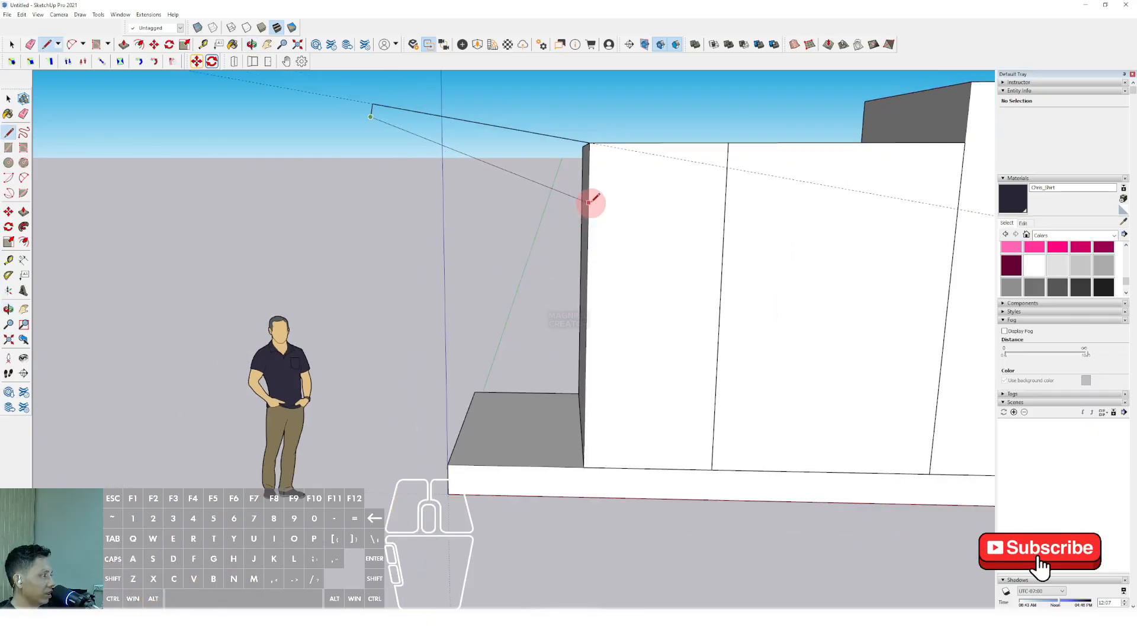
{"action": "left_click", "coordinate": [588, 199]}
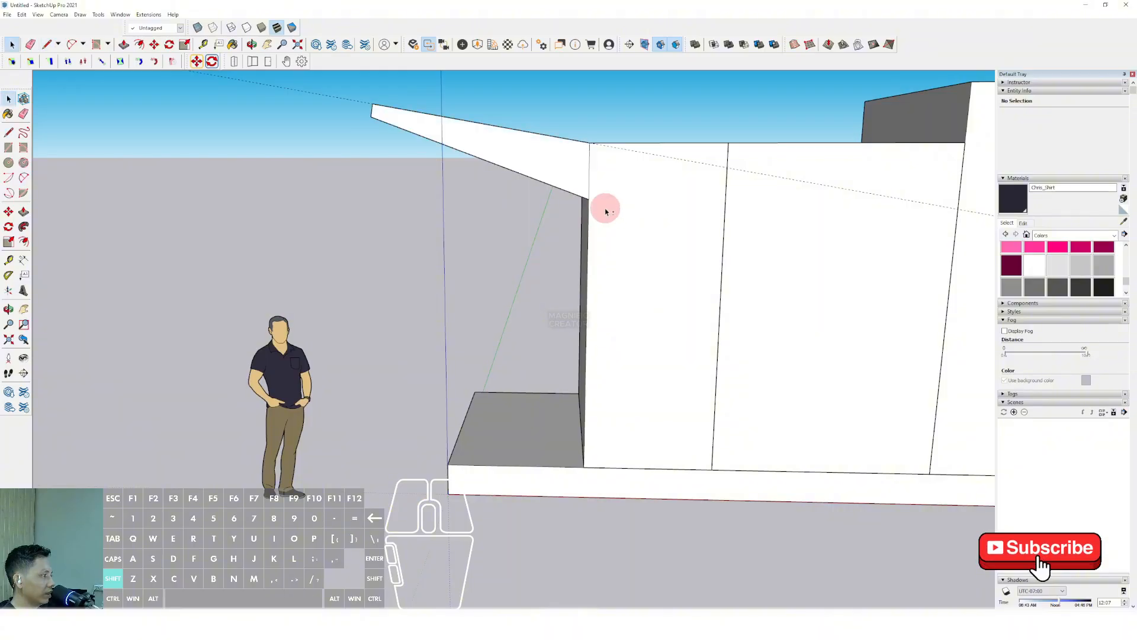
Draw a slanted line from the canopy's lower edge down to the block's base corner to form a wedge-shaped support.
{"action": "middle_click_drag", "start_coordinate": [604, 208], "coordinate": [536, 172]}
{"action": "left_click", "coordinate": [508, 169]}
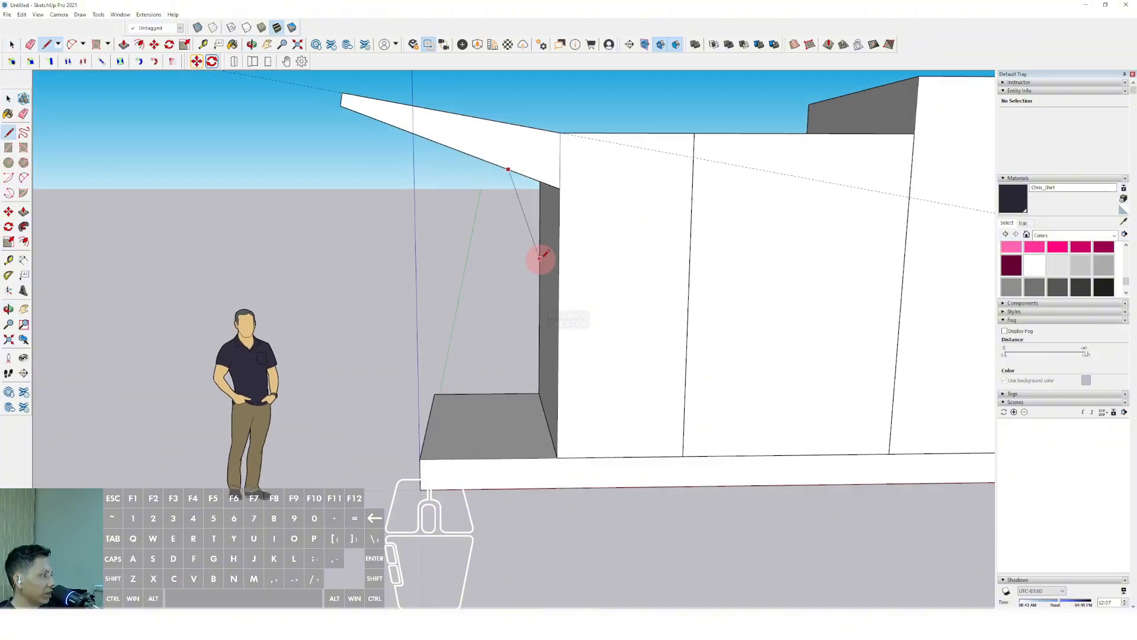
{"action": "left_click", "coordinate": [555, 456]}
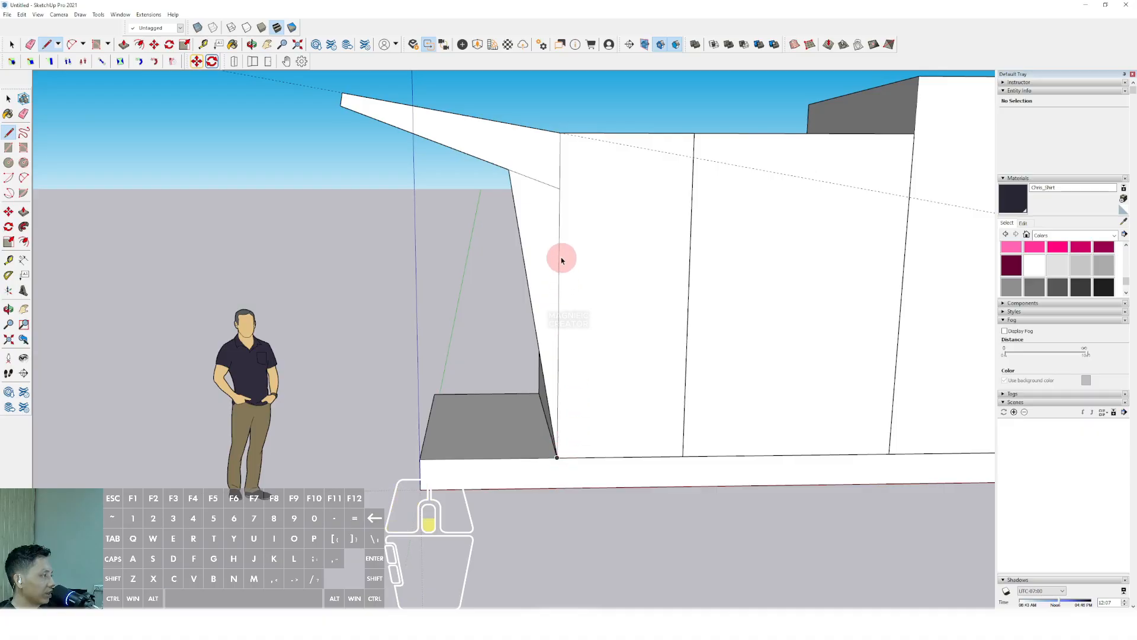
Delete the leftover edge segment between the canopy profile and the slanted support so they form one face.
{"action": "middle_click_drag", "start_coordinate": [561, 257], "coordinate": [563, 208]}
{"action": "scroll", "coordinate": [525, 223], "scroll_direction": "up", "scroll_amount": 5}
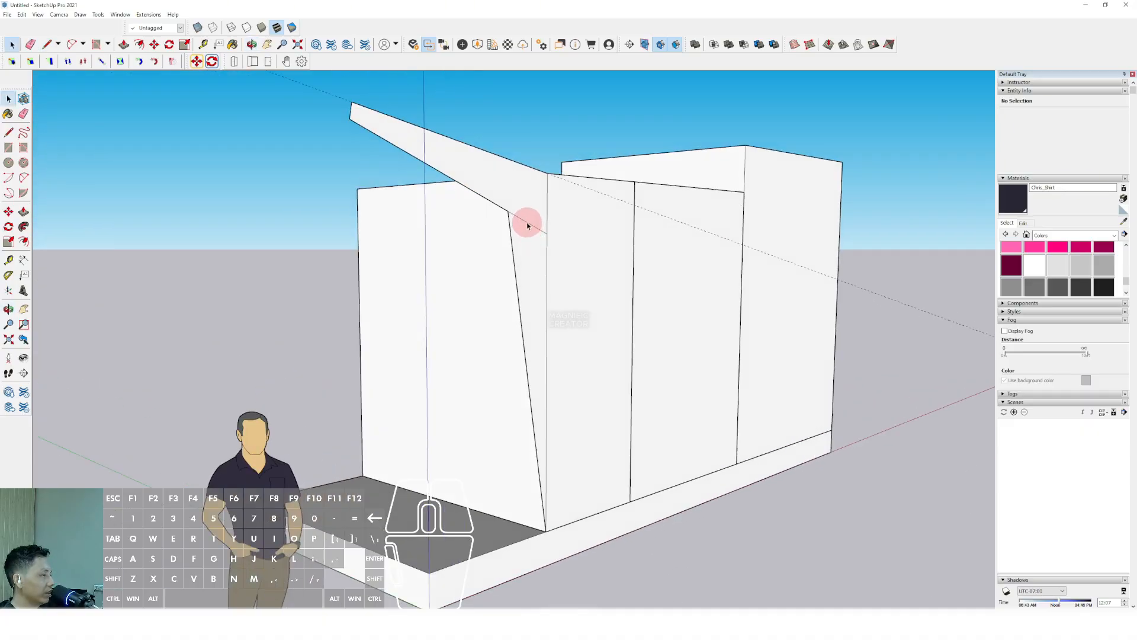
{"action": "key", "text": "space"}
{"action": "scroll", "coordinate": [520, 216], "scroll_direction": "down", "scroll_amount": 2}
{"action": "left_click", "coordinate": [520, 217]}
{"action": "scroll", "coordinate": [521, 222], "scroll_direction": "down", "scroll_amount": 2}
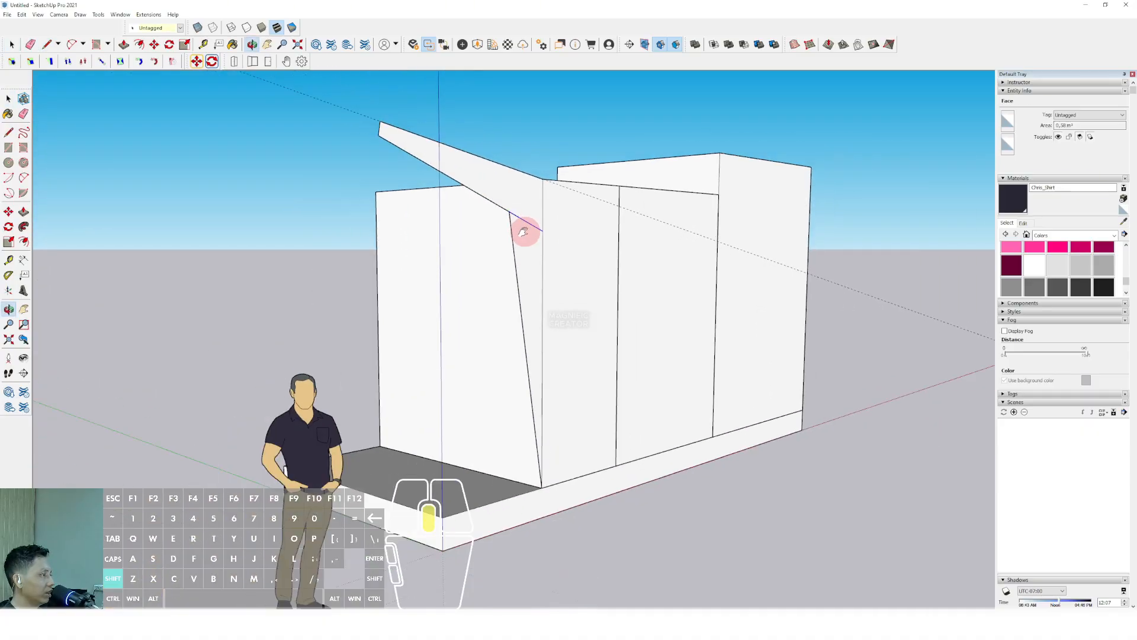
{"action": "middle_click_drag", "start_coordinate": [523, 229], "coordinate": [839, 289]}
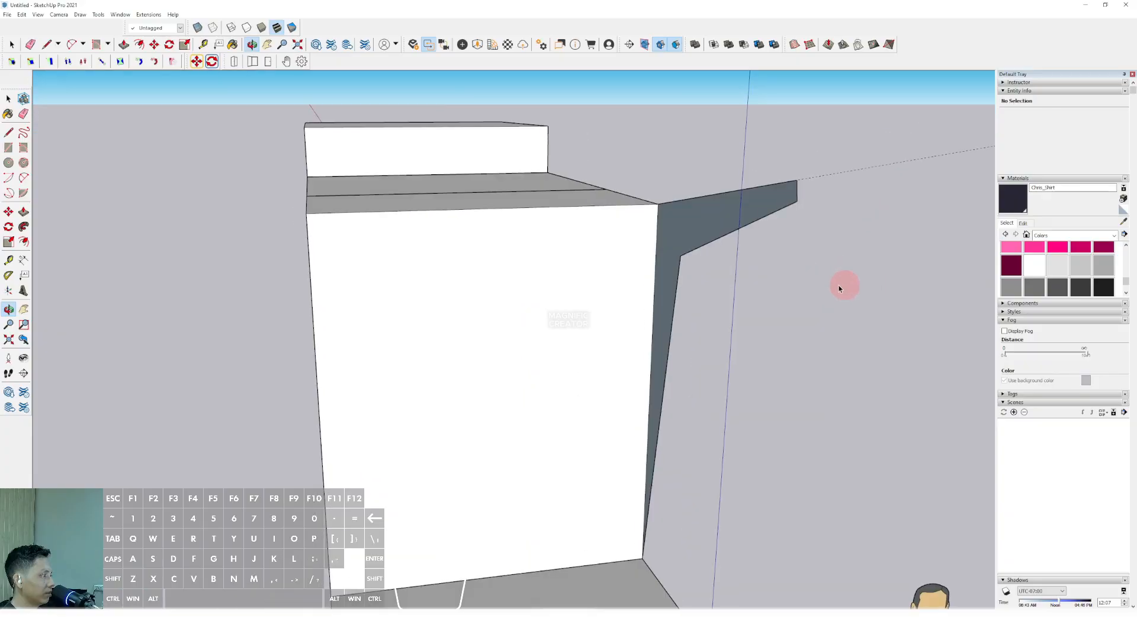
Extrude the canopy and support profile across the full width of the block.
{"action": "key", "text": "v"}
{"action": "left_click", "coordinate": [685, 219]}
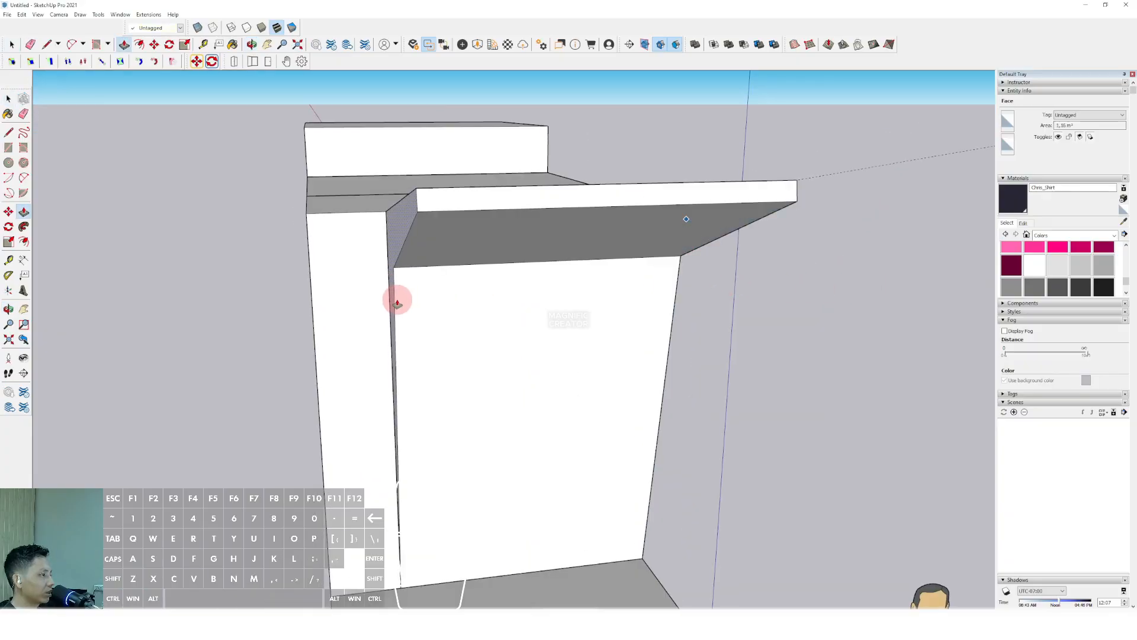
{"action": "middle_click_drag", "start_coordinate": [396, 300], "coordinate": [489, 261]}
{"action": "left_click", "coordinate": [367, 258]}
{"action": "key", "text": "space"}
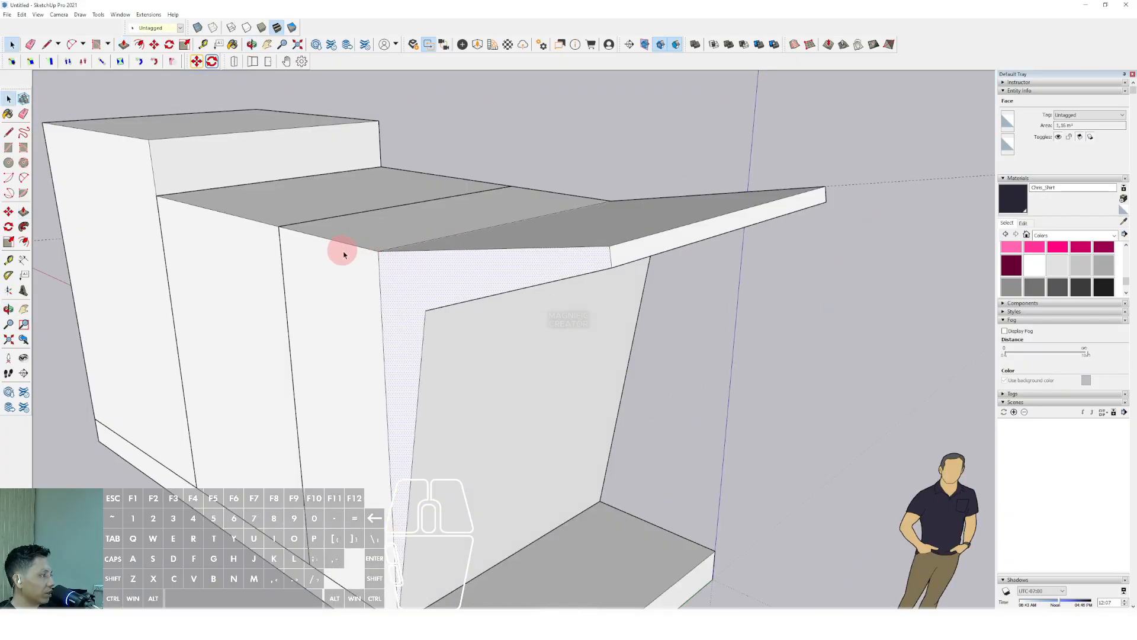
Delete the vertical seam where the canopy meets the block so their side faces merge.
{"action": "middle_click_drag", "start_coordinate": [343, 249], "coordinate": [148, 180]}
{"action": "middle_click_drag", "start_coordinate": [495, 271], "coordinate": [437, 271]}
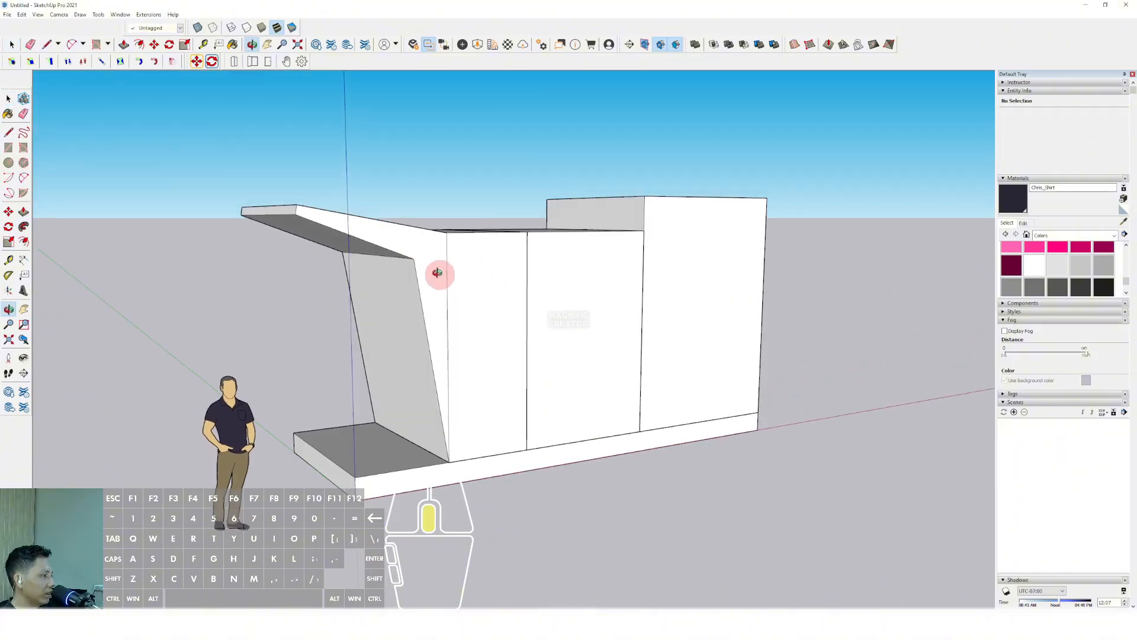
{"action": "triple_click", "coordinate": [393, 238]}
{"action": "right_click", "coordinate": [393, 239]}
{"action": "left_click", "coordinate": [499, 287]}
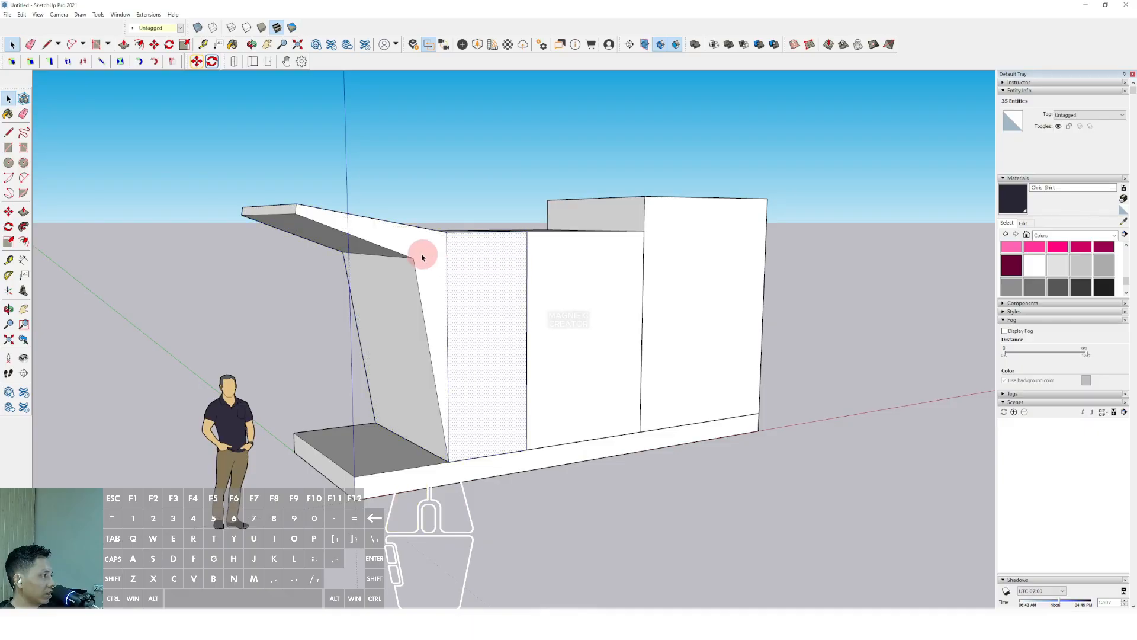
{"action": "left_click", "coordinate": [447, 254]}
{"action": "key", "text": "Delete"}
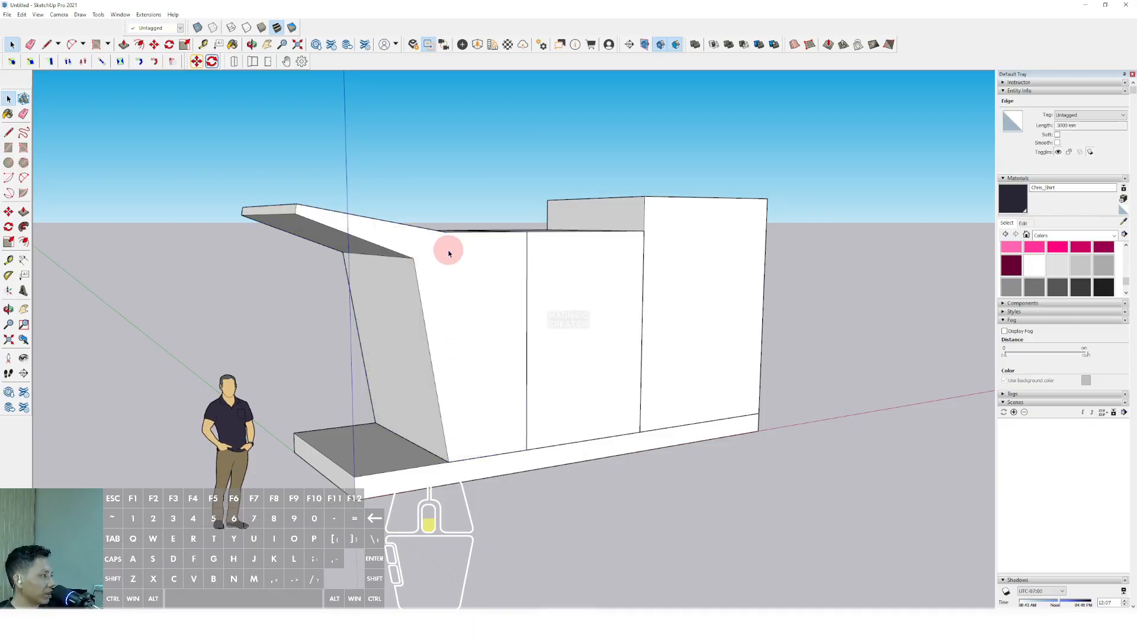
{"action": "middle_click_drag", "start_coordinate": [448, 254], "coordinate": [851, 338]}
Move the top fold edge between the canopy and the block back to the middle block's adjoining top edge.
{"action": "mouse_move", "coordinate": [398, 340]}
{"action": "middle_mouse_down"}
{"action": "mouse_move", "coordinate": [624, 324]}
{"action": "mouse_move", "coordinate": [426, 310]}
{"action": "mouse_move", "coordinate": [541, 322]}
{"action": "mouse_move", "coordinate": [452, 292]}
{"action": "mouse_move", "coordinate": [468, 306]}
{"action": "mouse_move", "coordinate": [426, 247]}
{"action": "mouse_move", "coordinate": [409, 244]}
{"action": "middle_mouse_up"}
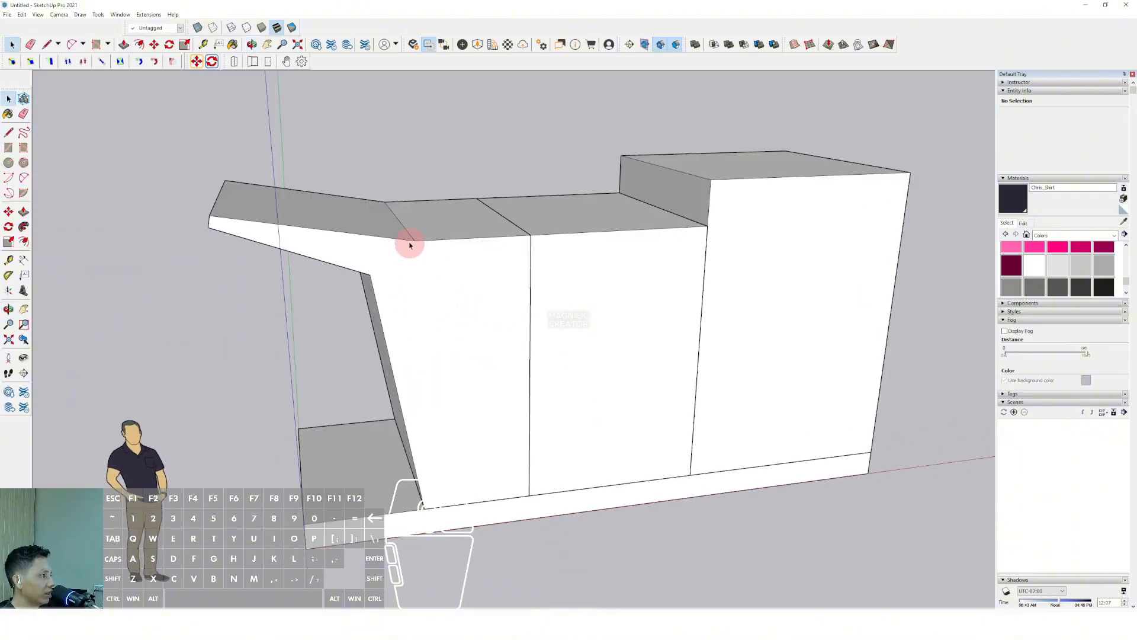
{"action": "left_click", "coordinate": [377, 205]}
{"action": "scroll", "coordinate": [414, 226], "scroll_direction": "up", "scroll_amount": 5}
{"action": "left_click", "coordinate": [8, 211]}
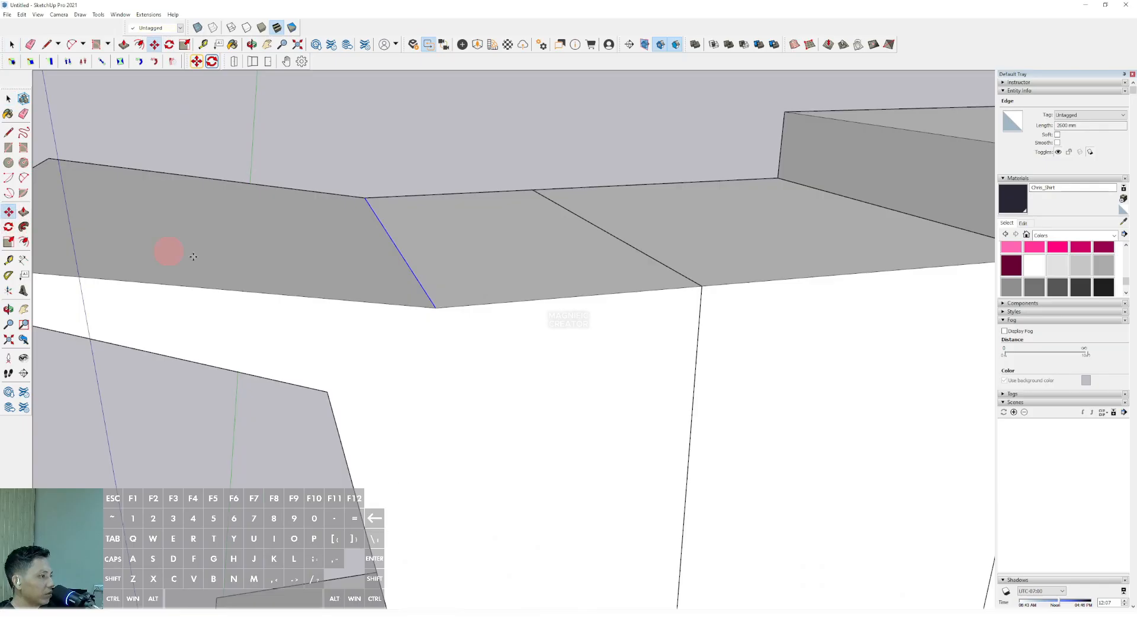
{"action": "left_click", "coordinate": [437, 308]}
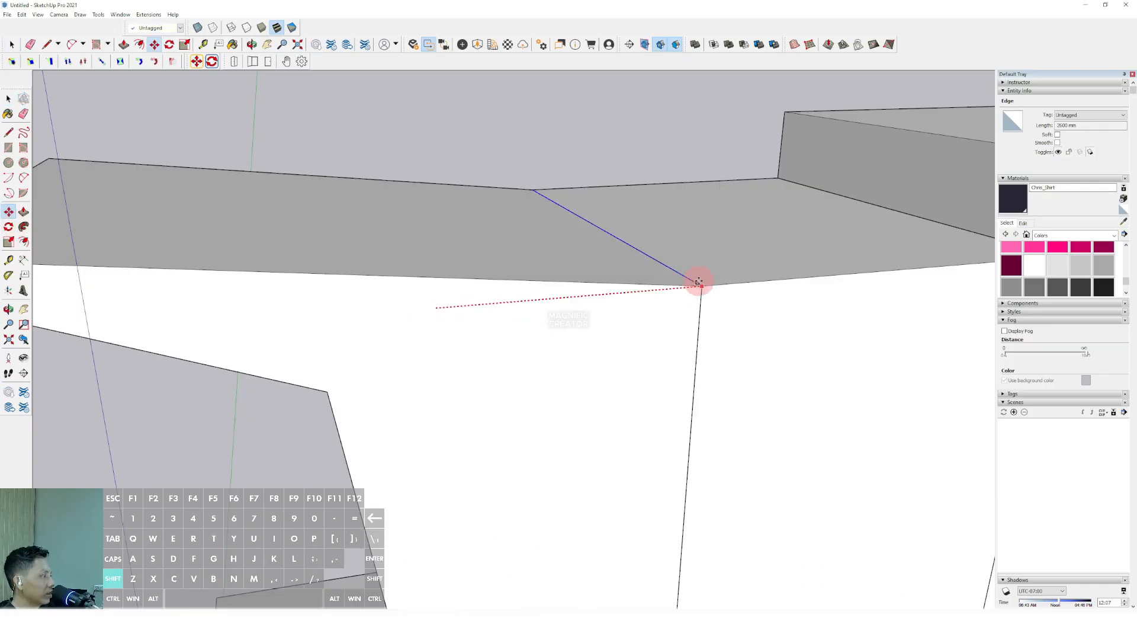
{"action": "left_click", "coordinate": [702, 286], "text": "shift"}
{"action": "key", "text": "space"}
Select all geometry of the merged canopy block and make it a group.
{"action": "scroll", "coordinate": [517, 272], "scroll_direction": "down", "scroll_amount": 3}
{"action": "middle_click_drag", "start_coordinate": [502, 318], "coordinate": [487, 204]}
{"action": "middle_click_drag", "start_coordinate": [495, 270], "coordinate": [500, 254]}
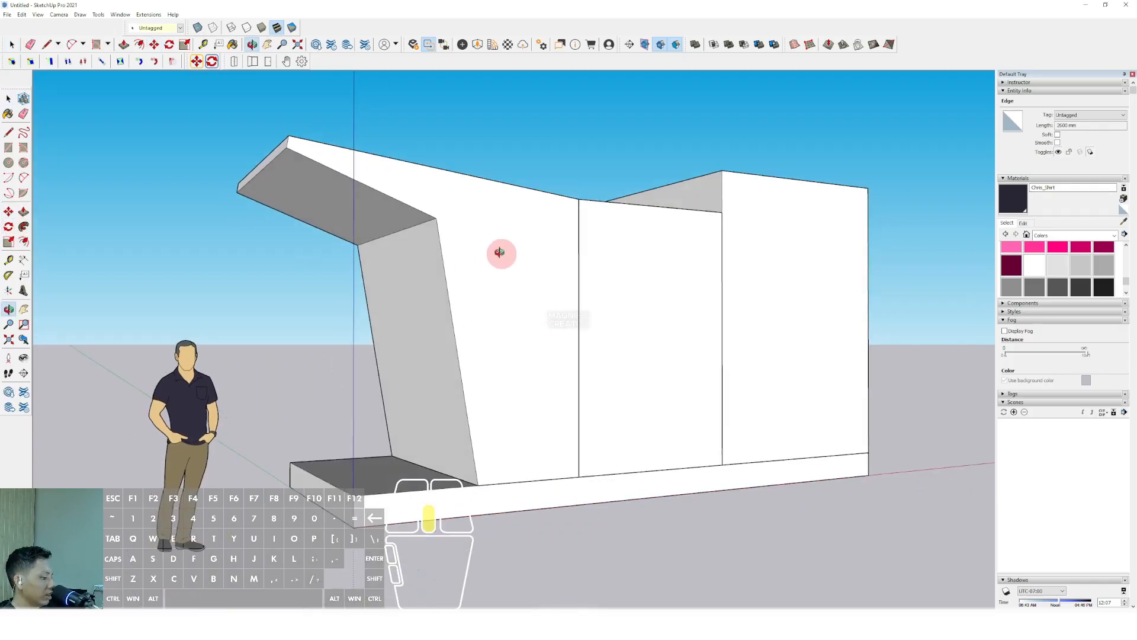
{"action": "triple_click", "coordinate": [458, 243]}
{"action": "right_click", "coordinate": [458, 244]}
{"action": "left_click", "coordinate": [504, 318]}
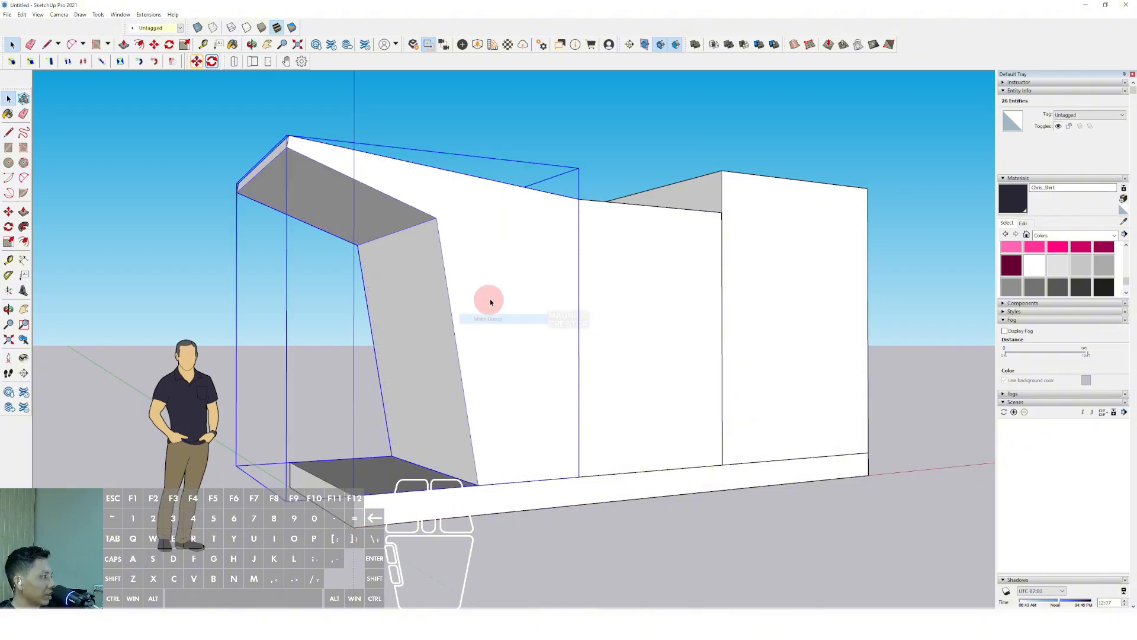
Inside the middle block's group, draw a line across the top face between the midpoints of its two cross edges.
{"action": "mouse_move", "coordinate": [490, 300]}
{"action": "middle_mouse_down"}
{"action": "mouse_move", "coordinate": [436, 342]}
{"action": "mouse_move", "coordinate": [528, 314]}
{"action": "mouse_move", "coordinate": [482, 363]}
{"action": "mouse_move", "coordinate": [539, 304]}
{"action": "mouse_move", "coordinate": [496, 303]}
{"action": "middle_mouse_up"}
{"action": "triple_click", "coordinate": [496, 303]}
{"action": "scroll", "coordinate": [527, 319], "scroll_direction": "up", "scroll_amount": 5}
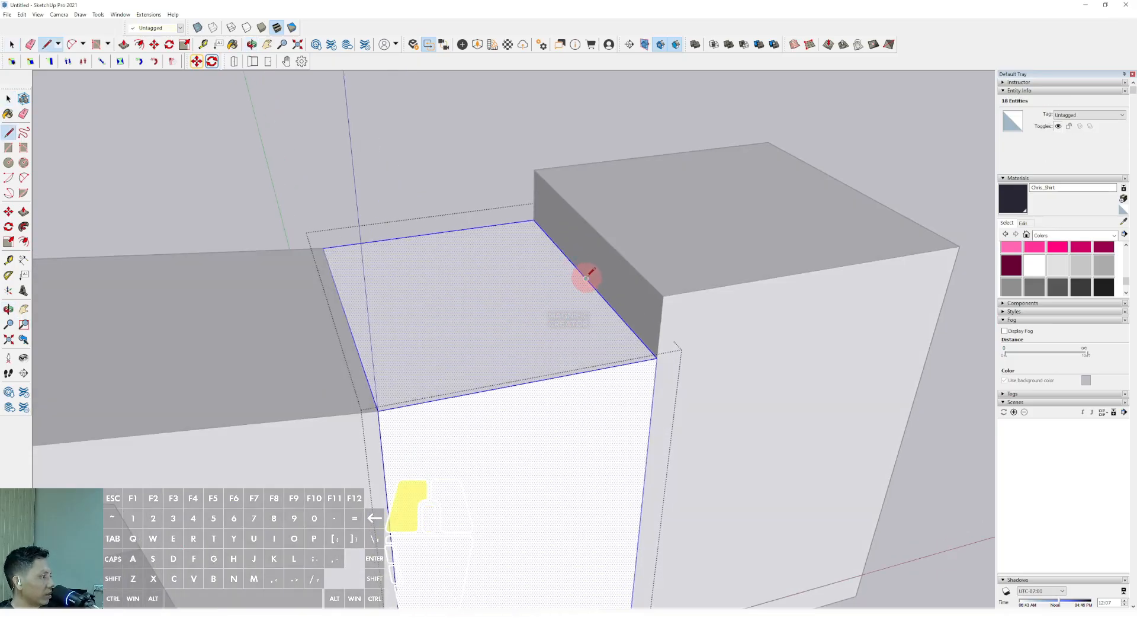
{"action": "key", "text": "shift"}
{"action": "left_click", "coordinate": [350, 305]}
{"action": "key", "text": "space"}
{"action": "scroll", "coordinate": [492, 231], "scroll_direction": "down", "scroll_amount": 3}
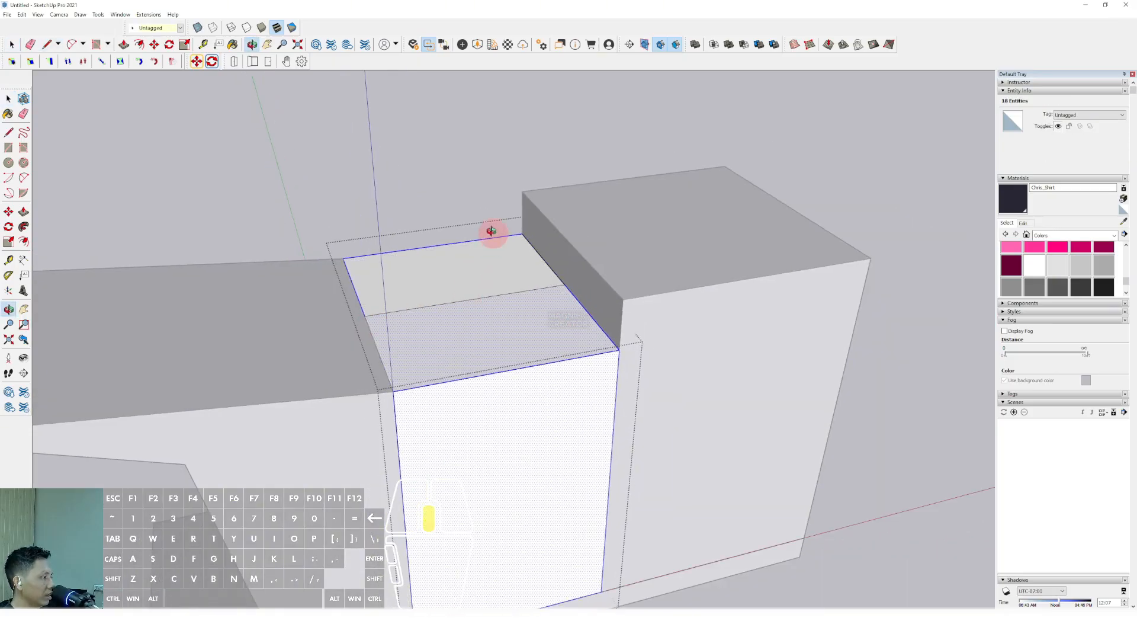
{"action": "middle_click_drag", "start_coordinate": [492, 231], "coordinate": [503, 229]}
{"action": "scroll", "coordinate": [521, 276], "scroll_direction": "up", "scroll_amount": 3}
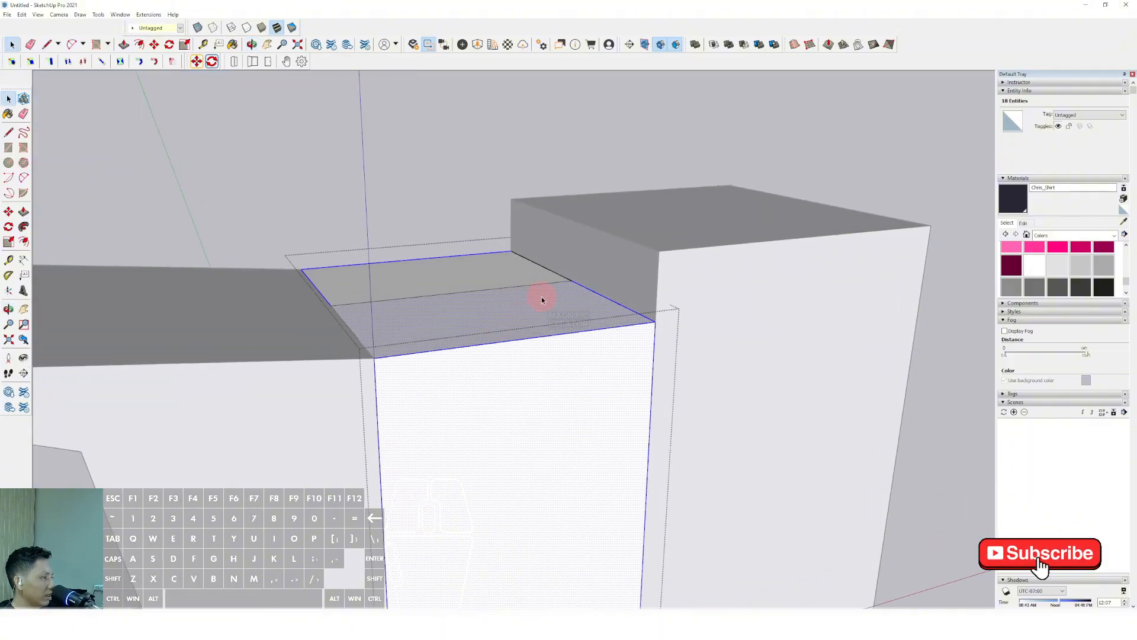
{"action": "left_click", "coordinate": [636, 324]}
{"action": "scroll", "coordinate": [521, 273], "scroll_direction": "up", "scroll_amount": 2}
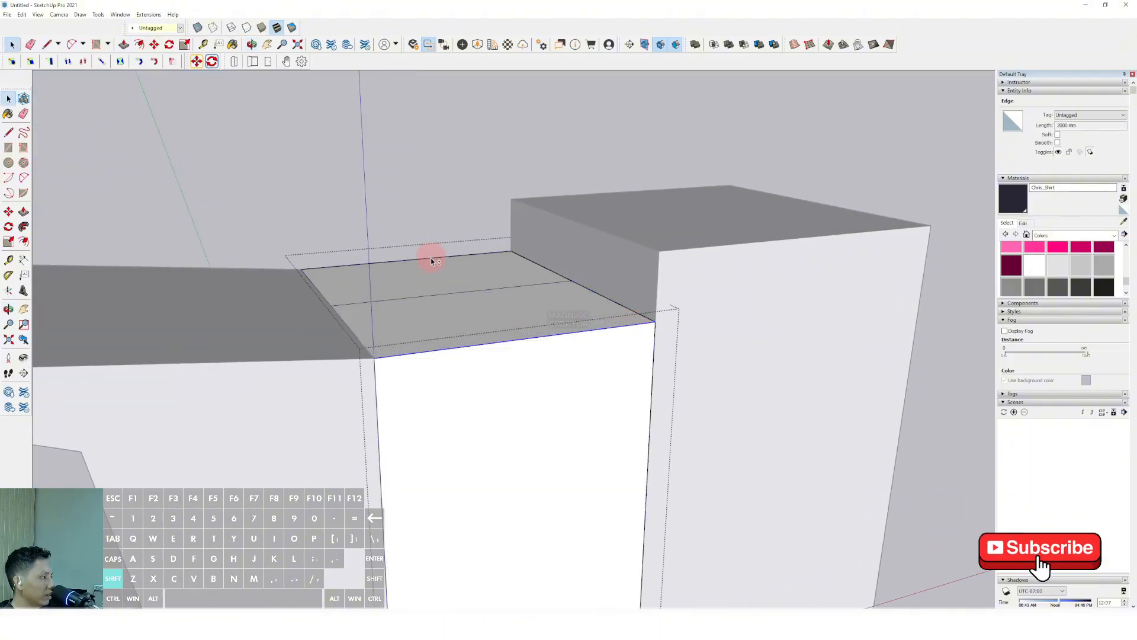
{"action": "left_click", "coordinate": [451, 267], "text": "shift"}
{"action": "middle_click_drag", "start_coordinate": [452, 267], "coordinate": [630, 284]}
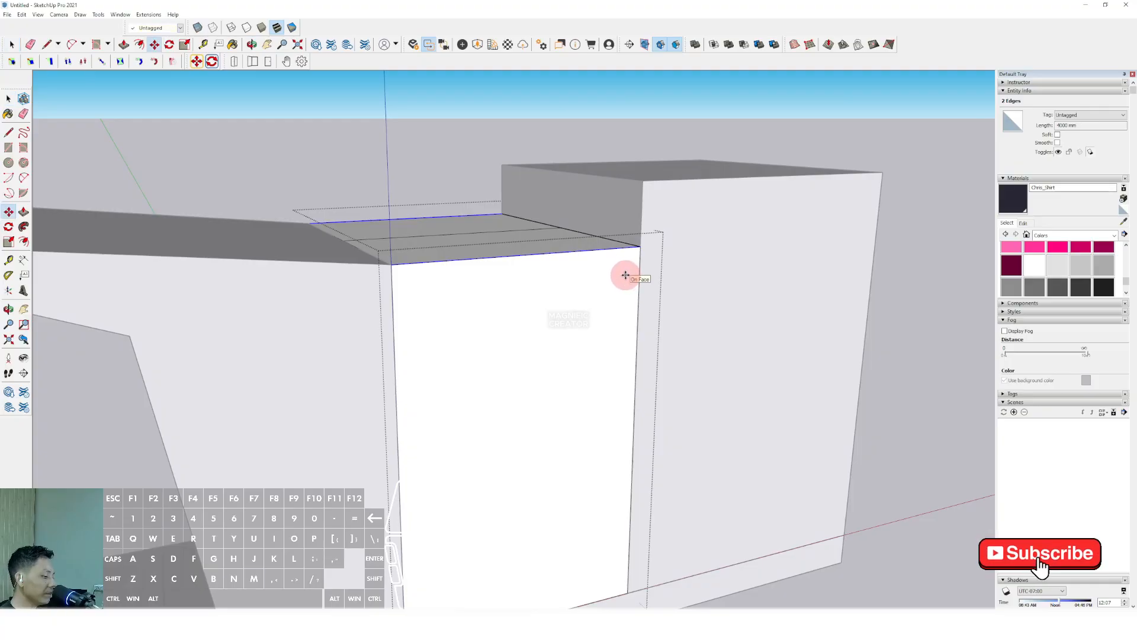
{"action": "left_click", "coordinate": [641, 247]}
{"action": "left_click", "coordinate": [640, 250]}
{"action": "key", "text": "space"}
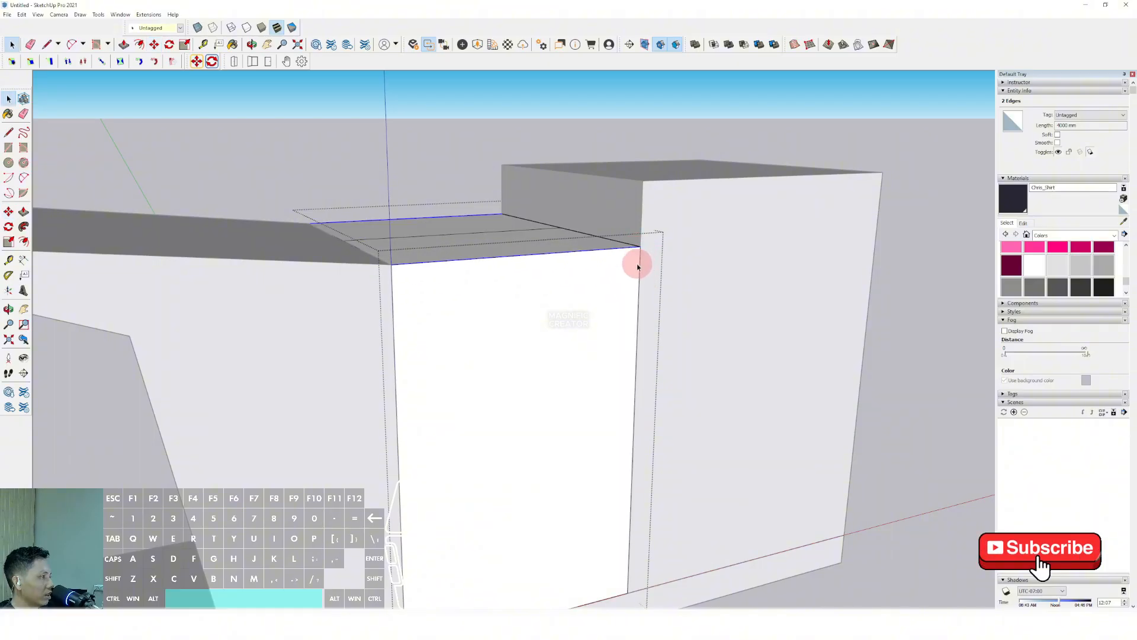
Draw vertical helper lines straight up from the middle block's two top corners beside the tall end block.
{"action": "scroll", "coordinate": [638, 265], "scroll_direction": "up", "scroll_amount": 2}
{"action": "middle_click_drag", "start_coordinate": [639, 264], "coordinate": [632, 312], "text": "shift"}
{"action": "key", "text": "l"}
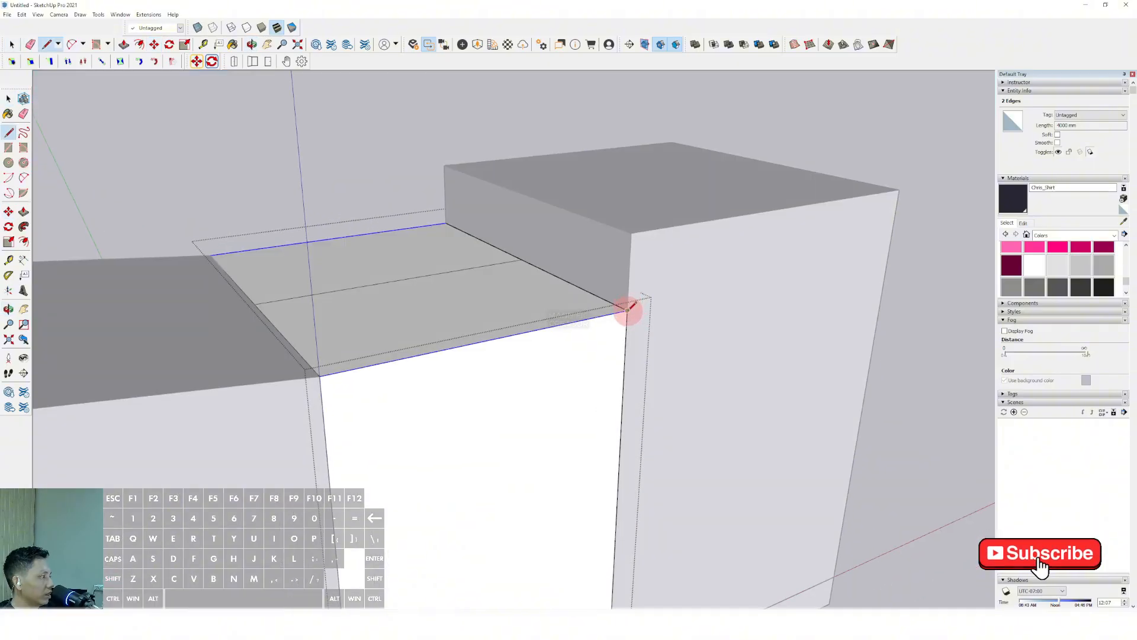
{"action": "left_click", "coordinate": [628, 309]}
{"action": "scroll", "coordinate": [639, 241], "scroll_direction": "down", "scroll_amount": 1}
{"action": "key", "text": "shift"}
{"action": "left_click", "coordinate": [668, 95]}
{"action": "key", "text": "space"}
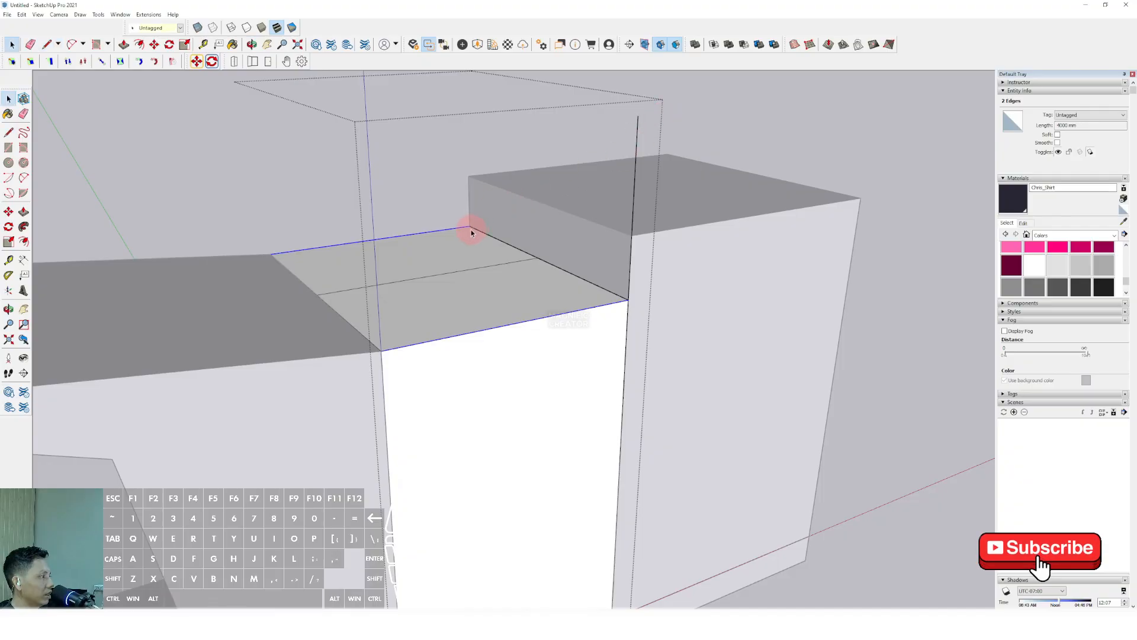
{"action": "left_click", "coordinate": [474, 113]}
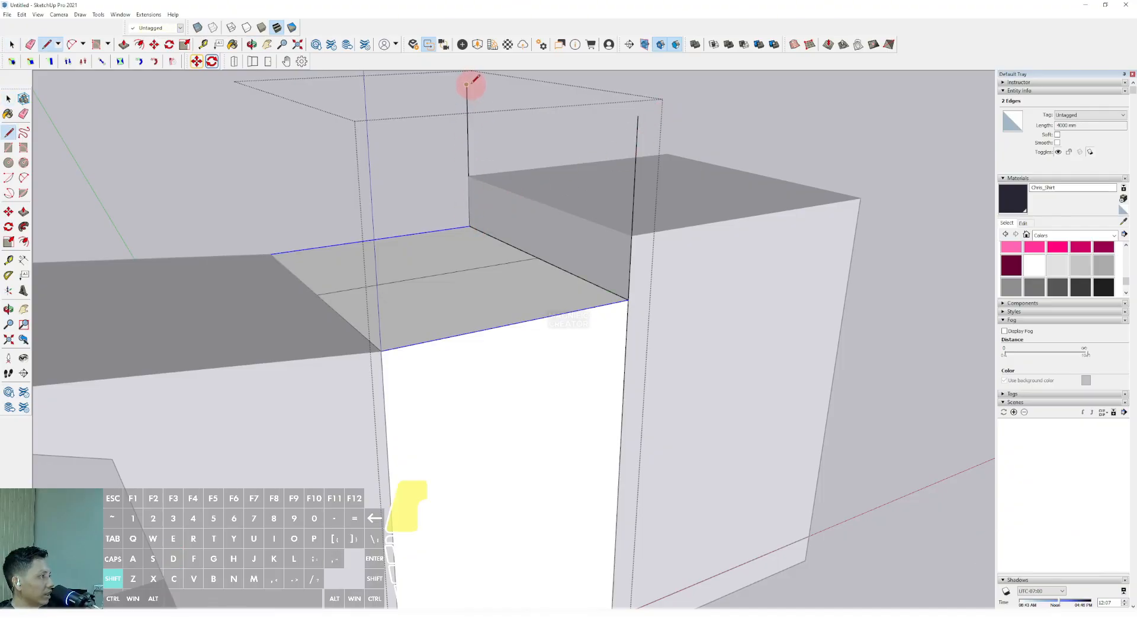
{"action": "key", "text": "space"}
Move both helper lines down along the vertical axis to lower the middle block's two adjoining top corners, and delete the lines.
{"action": "middle_click_drag", "start_coordinate": [470, 88], "coordinate": [585, 105]}
{"action": "left_click_drag", "start_coordinate": [585, 106], "coordinate": [400, 143]}
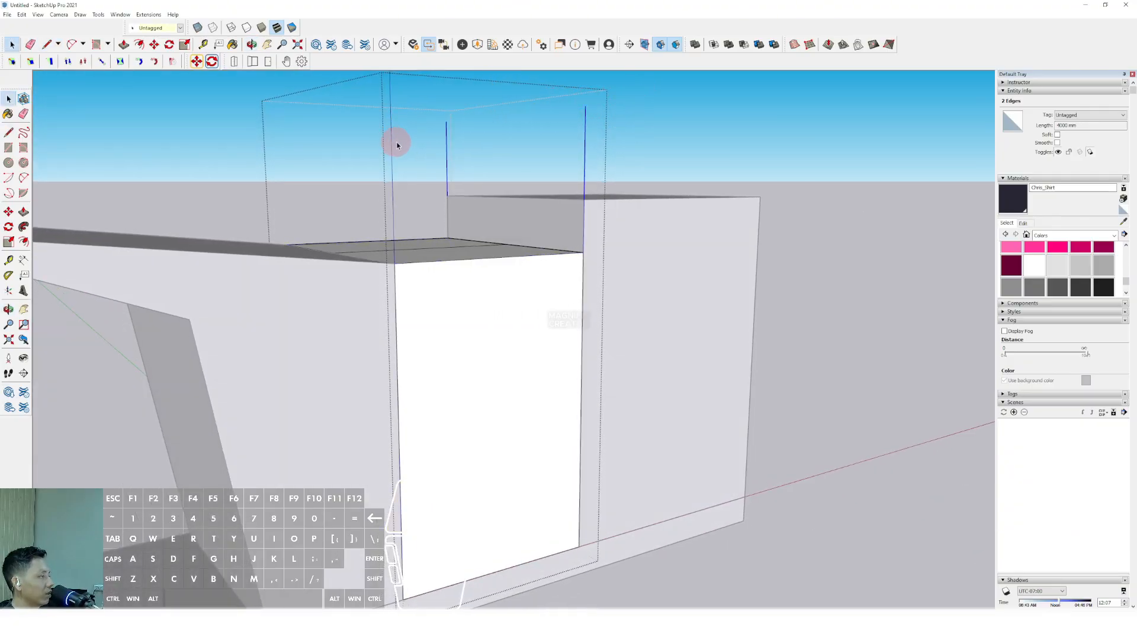
{"action": "scroll", "coordinate": [574, 226], "scroll_direction": "up", "scroll_amount": 2}
{"action": "middle_click_drag", "start_coordinate": [574, 226], "coordinate": [553, 236], "text": "shift"}
{"action": "key", "text": "m"}
{"action": "left_click", "coordinate": [561, 267]}
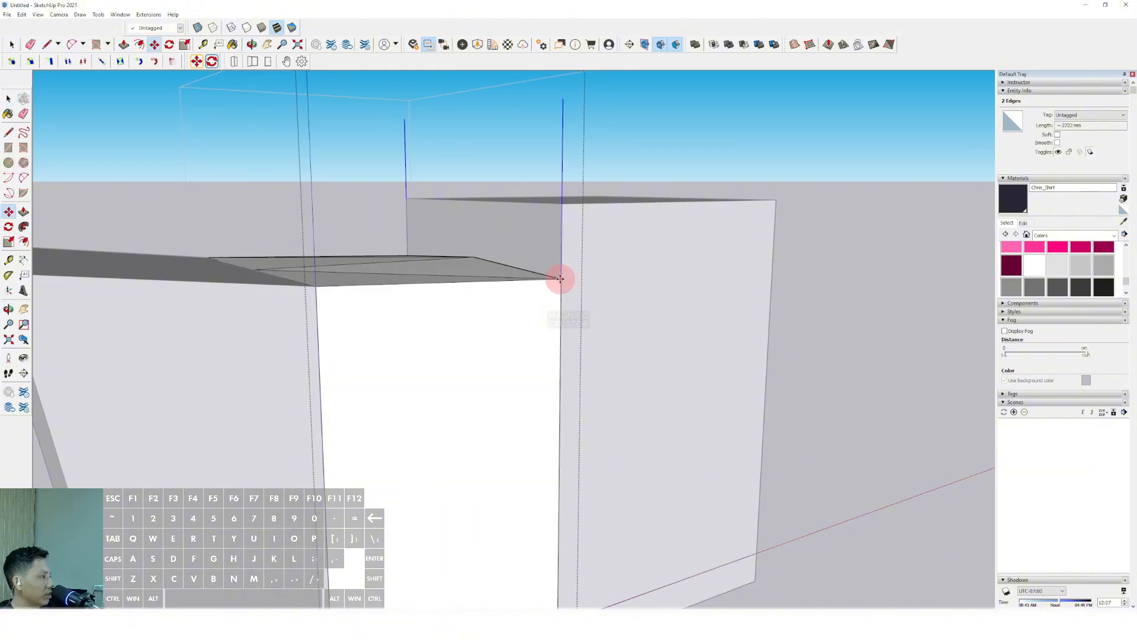
{"action": "left_click", "coordinate": [560, 351]}
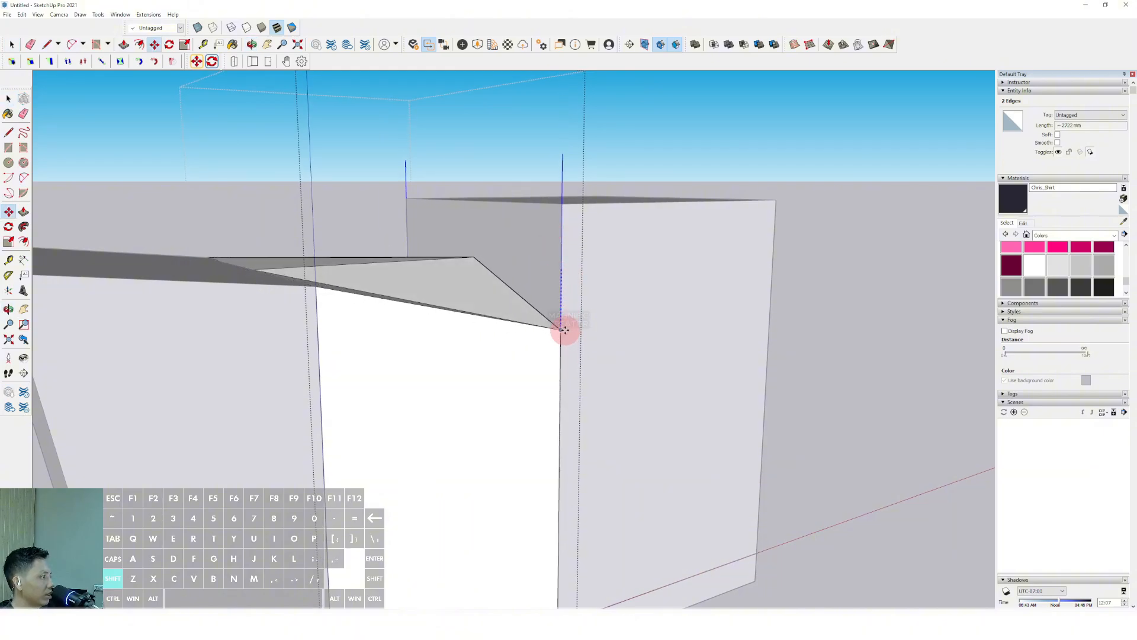
{"action": "middle_click_drag", "start_coordinate": [567, 352], "coordinate": [534, 188]}
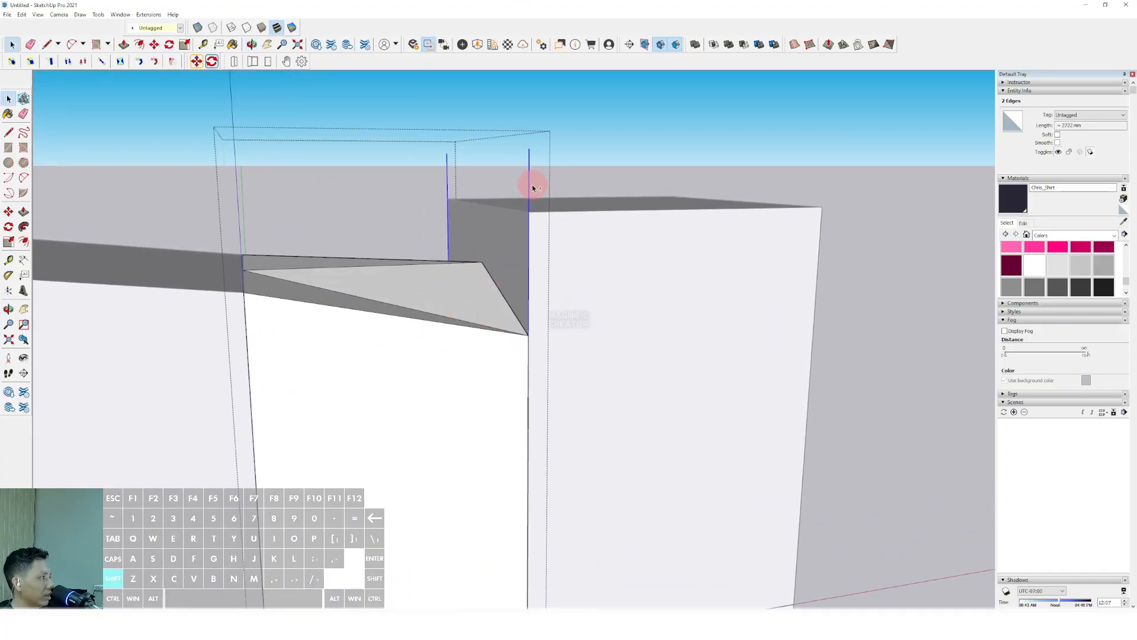
Draw a vertical helper line straight up from the centre line's endpoint beside the tall end block.
{"action": "key", "text": "l"}
{"action": "left_click", "coordinate": [481, 261]}
{"action": "scroll", "coordinate": [481, 234], "scroll_direction": "up", "scroll_amount": 1}
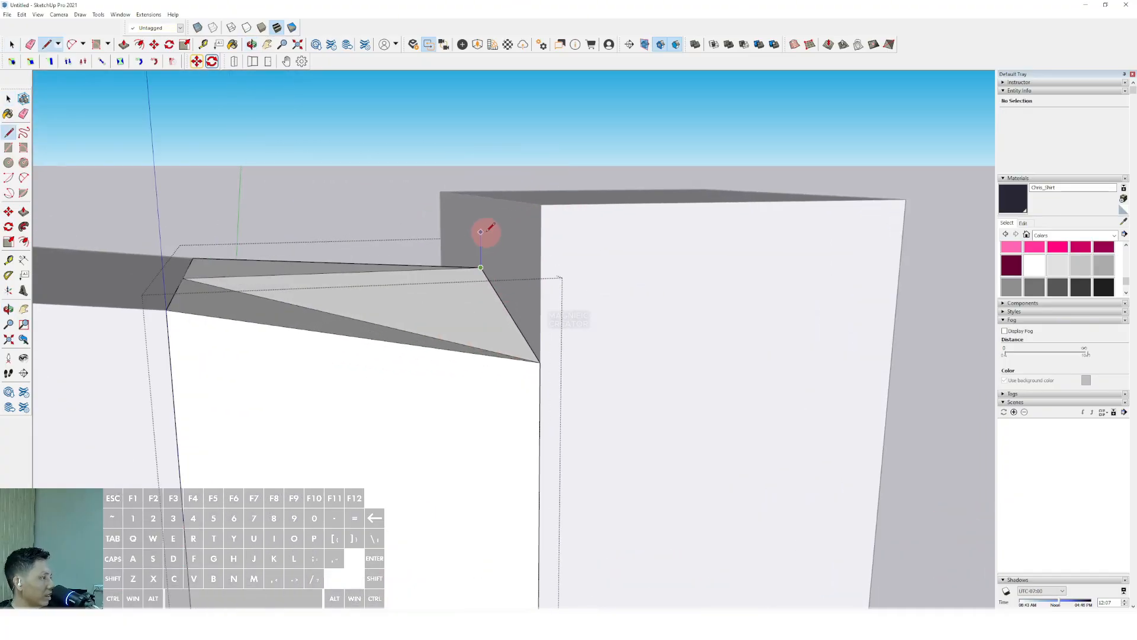
{"action": "left_click", "coordinate": [480, 133]}
{"action": "key", "text": "space"}
Move the centre helper line up along the vertical axis to raise the ridge point, and delete the line.
{"action": "left_click", "coordinate": [472, 218]}
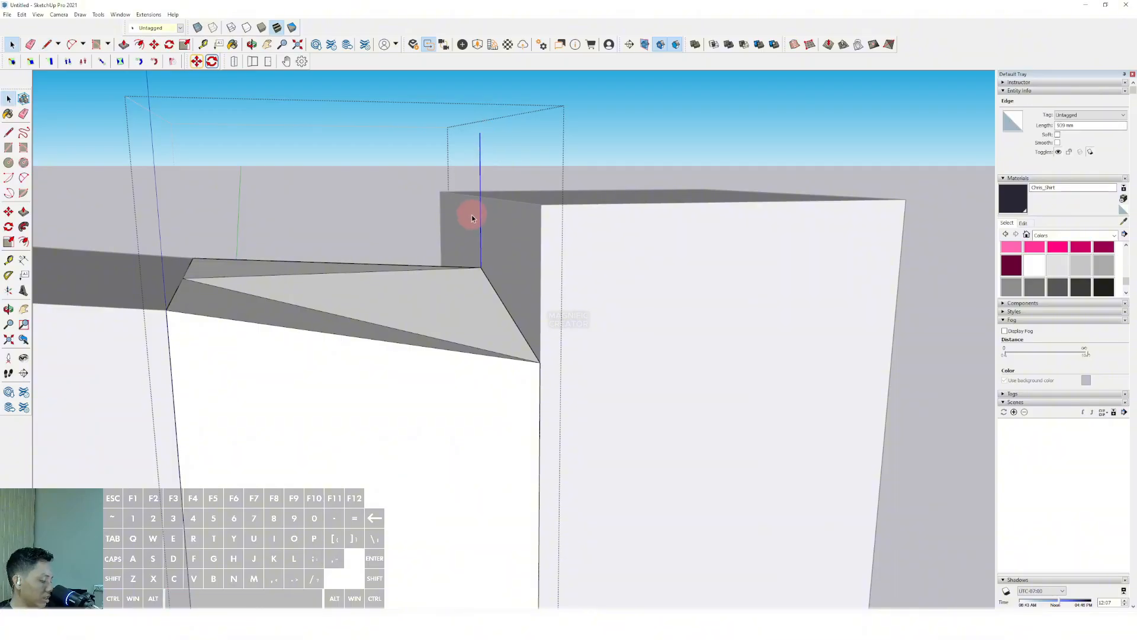
{"action": "left_click", "coordinate": [479, 257]}
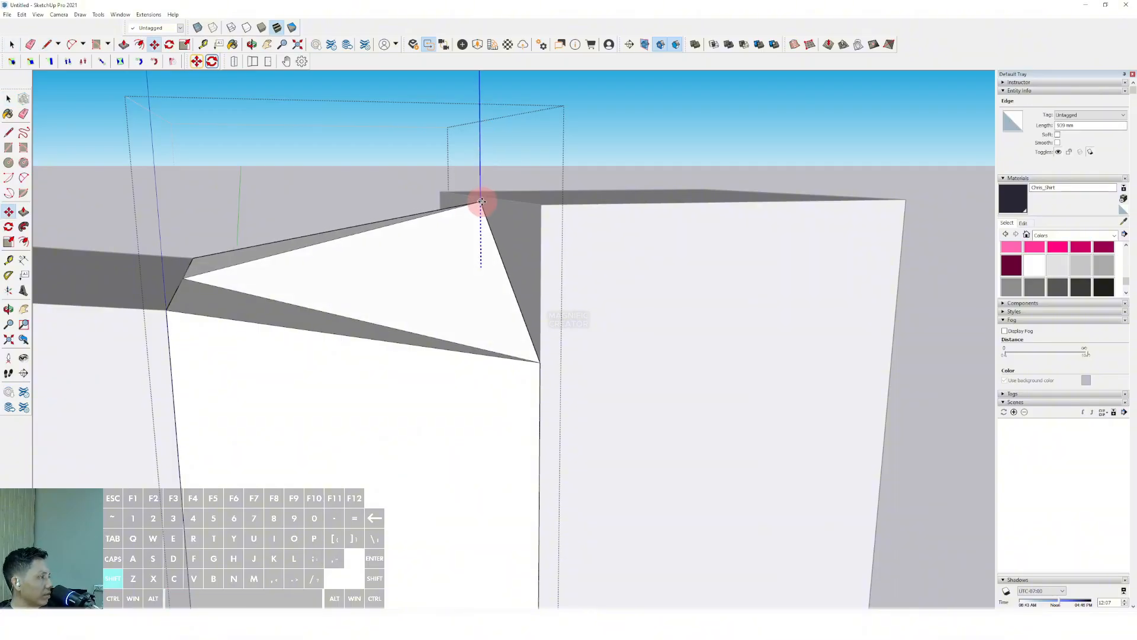
{"action": "left_click", "coordinate": [482, 203]}
{"action": "key", "text": "space"}
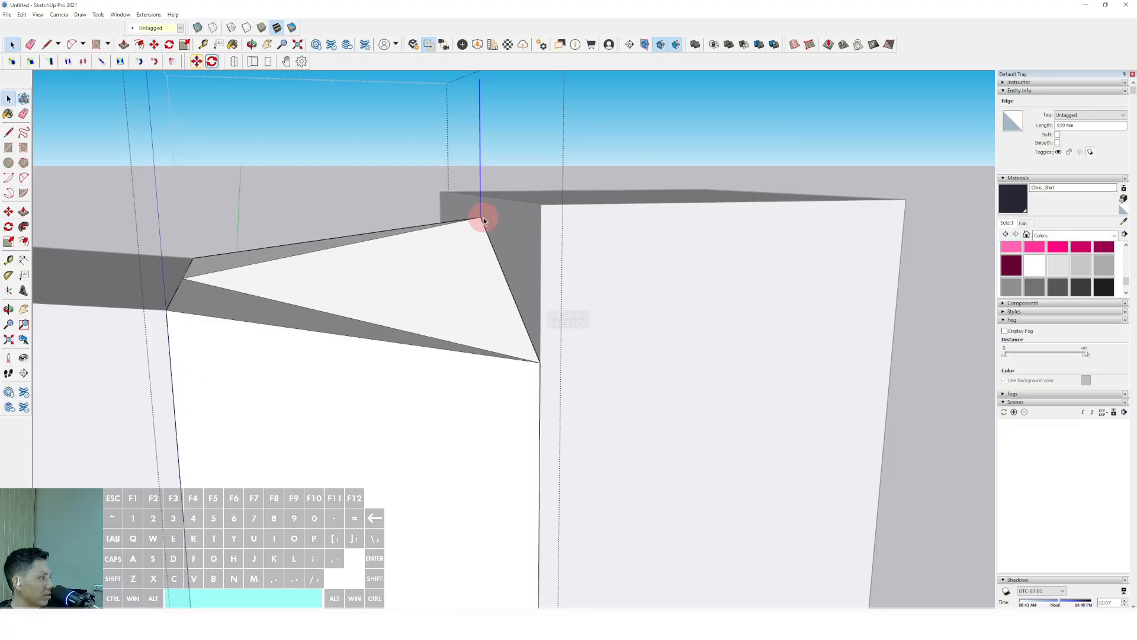
{"action": "middle_click_drag", "start_coordinate": [481, 203], "coordinate": [497, 315]}
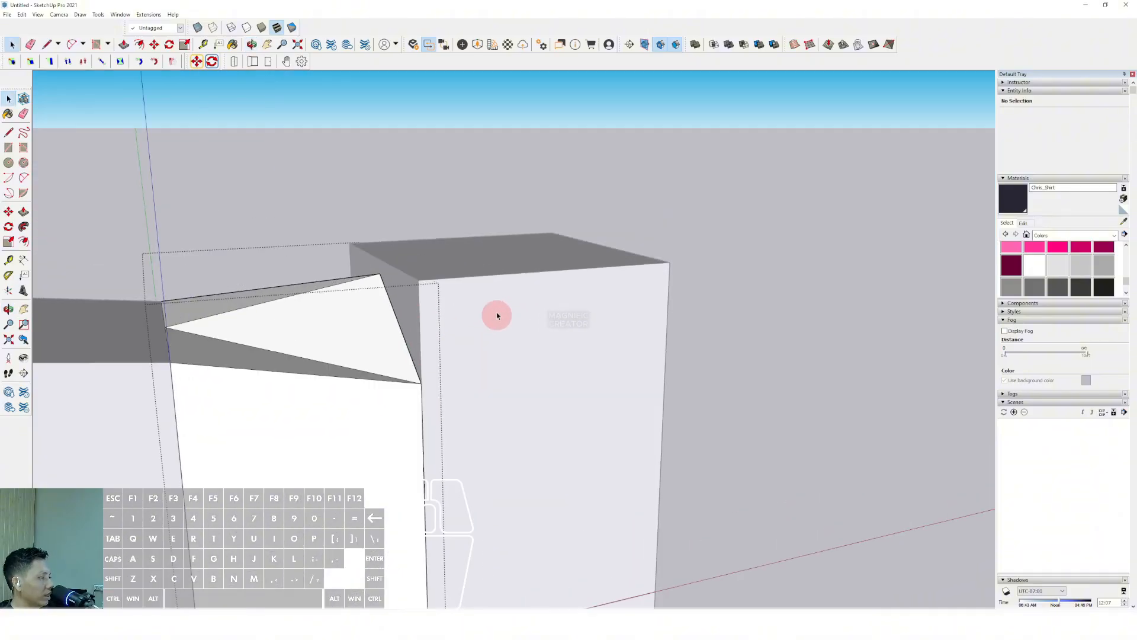
Open the tall end block's group and raise its outer top edge along the vertical axis to slope the top face.
{"action": "triple_click", "coordinate": [559, 248]}
{"action": "middle_click_drag", "start_coordinate": [601, 267], "coordinate": [573, 323]}
{"action": "left_click", "coordinate": [625, 274]}
{"action": "key", "text": "m"}
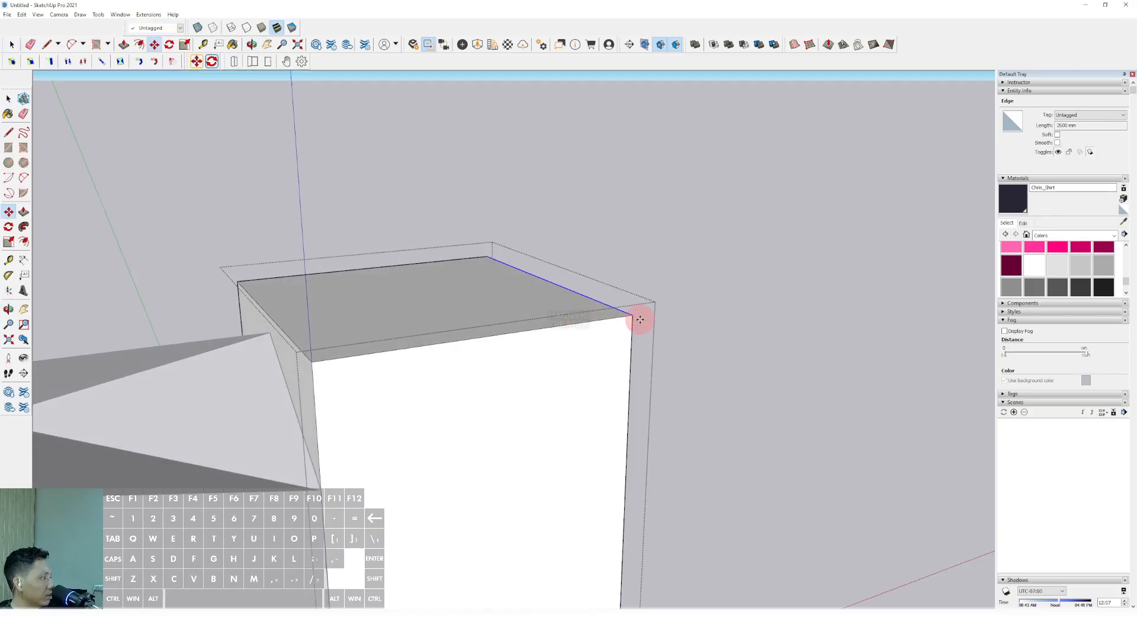
{"action": "left_click", "coordinate": [633, 317]}
{"action": "scroll", "coordinate": [632, 341], "scroll_direction": "down", "scroll_amount": 2}
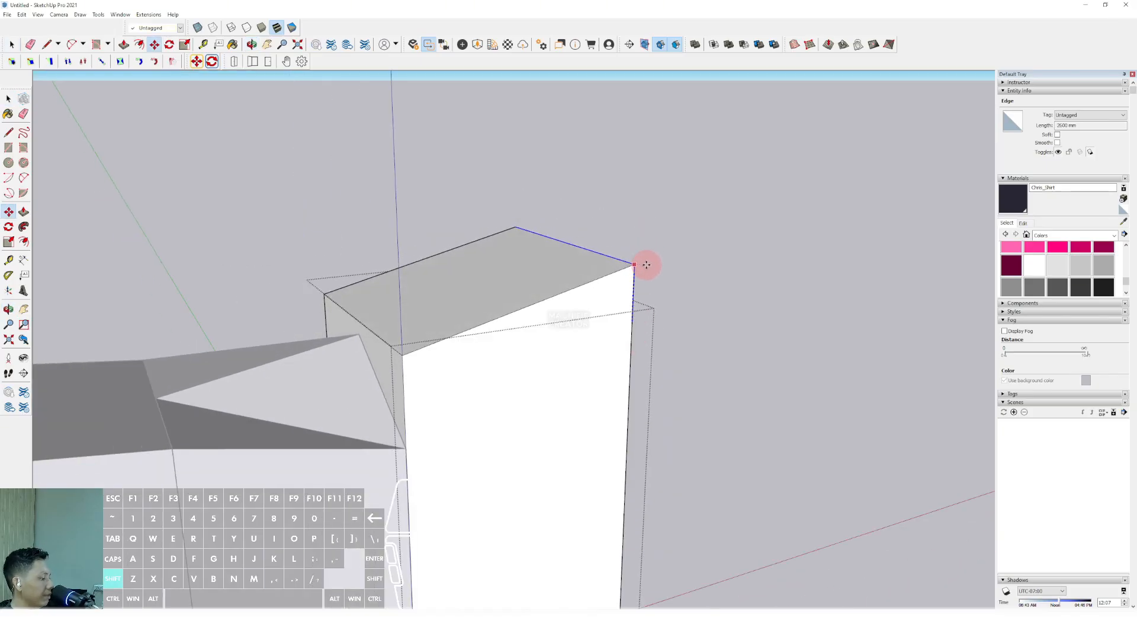
{"action": "left_click", "coordinate": [645, 275], "text": "shift"}
{"action": "key", "text": "space"}
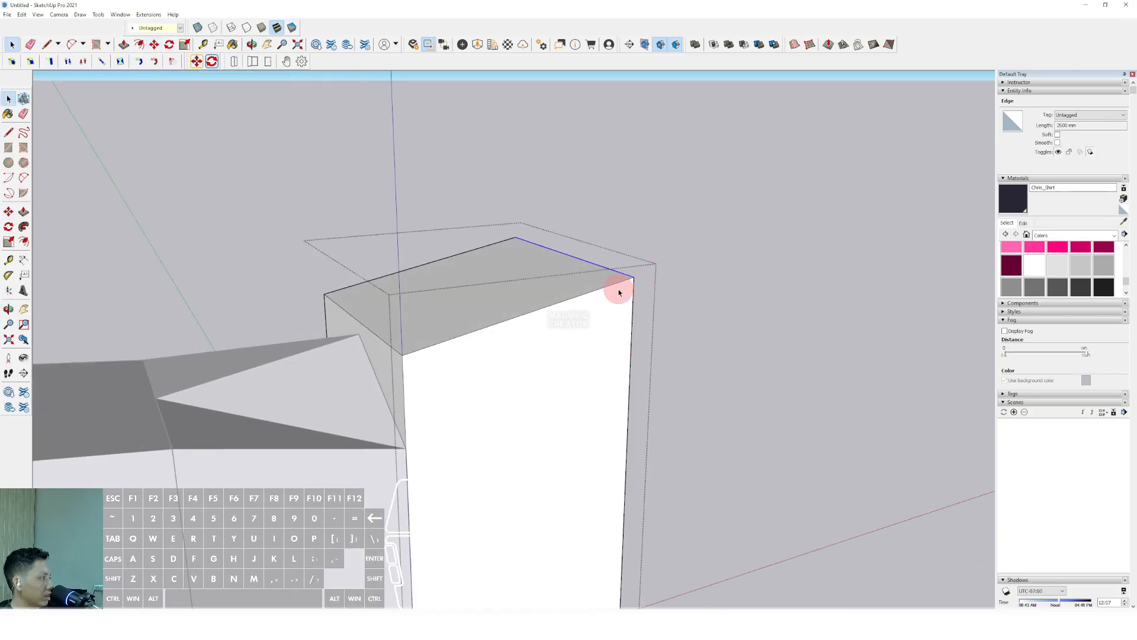
Move the same outer top edge outward along the red axis to lean the end face, and leave the group.
{"action": "middle_click_drag", "start_coordinate": [618, 293], "coordinate": [421, 317]}
{"action": "scroll", "coordinate": [438, 312], "scroll_direction": "up", "scroll_amount": 1}
{"action": "key", "text": "m"}
{"action": "left_click", "coordinate": [471, 283]}
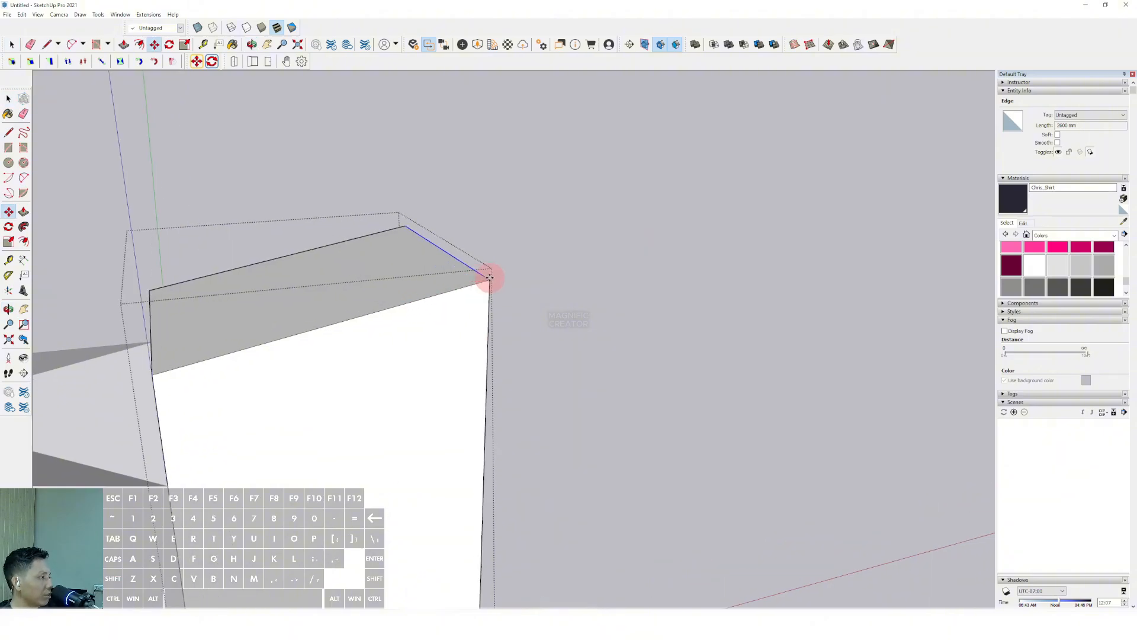
{"action": "scroll", "coordinate": [552, 268], "scroll_direction": "down", "scroll_amount": 1, "text": "shift"}
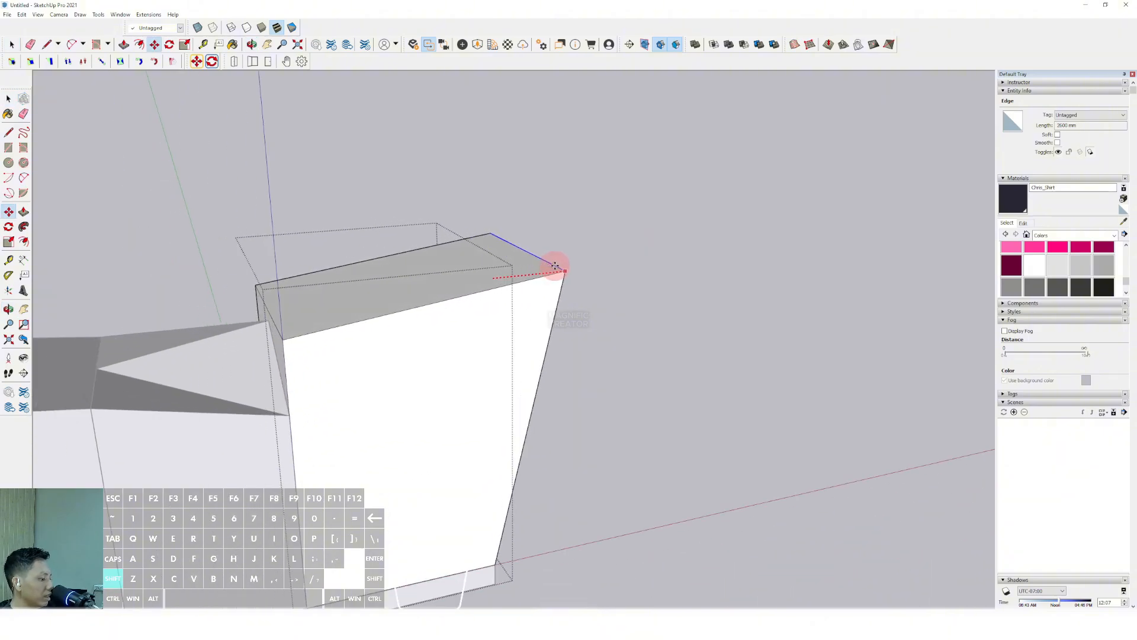
{"action": "left_click", "coordinate": [559, 265], "text": "shift"}
{"action": "key", "text": "space"}
{"action": "scroll", "coordinate": [533, 296], "scroll_direction": "down", "scroll_amount": 4}
{"action": "middle_click_drag", "start_coordinate": [476, 342], "coordinate": [645, 261]}
{"action": "left_click", "coordinate": [646, 260]}
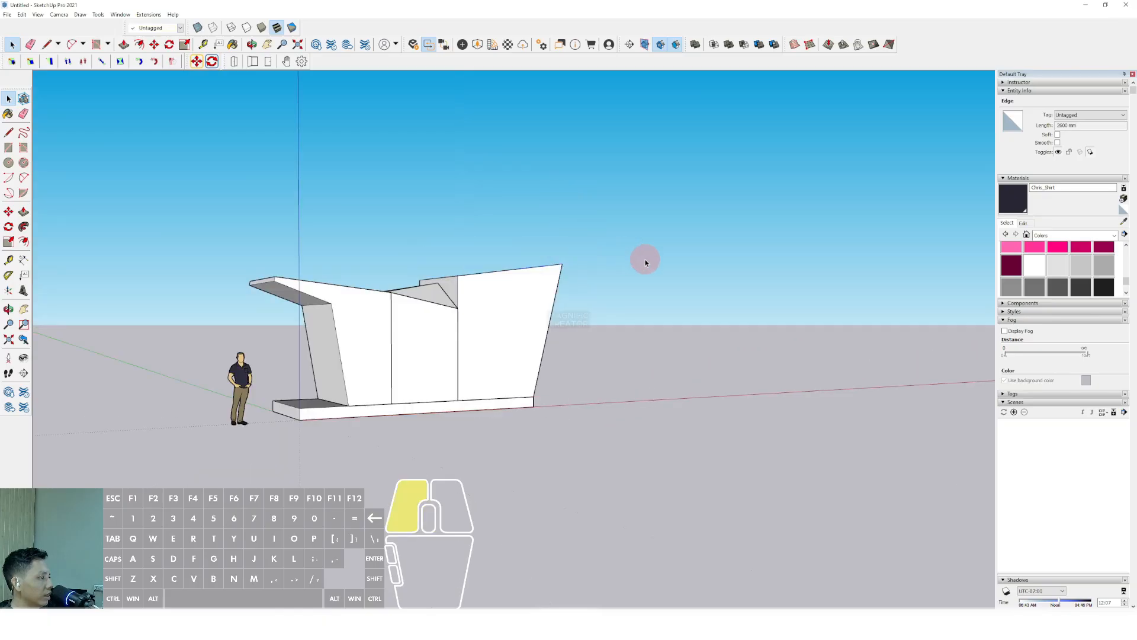
Place a Tape Measure guide parallel to the canopy block's bottom edge, across the upper part of the side faces.
{"action": "scroll", "coordinate": [407, 336], "scroll_direction": "up", "scroll_amount": 3}
{"action": "middle_click_drag", "start_coordinate": [396, 355], "coordinate": [466, 326]}
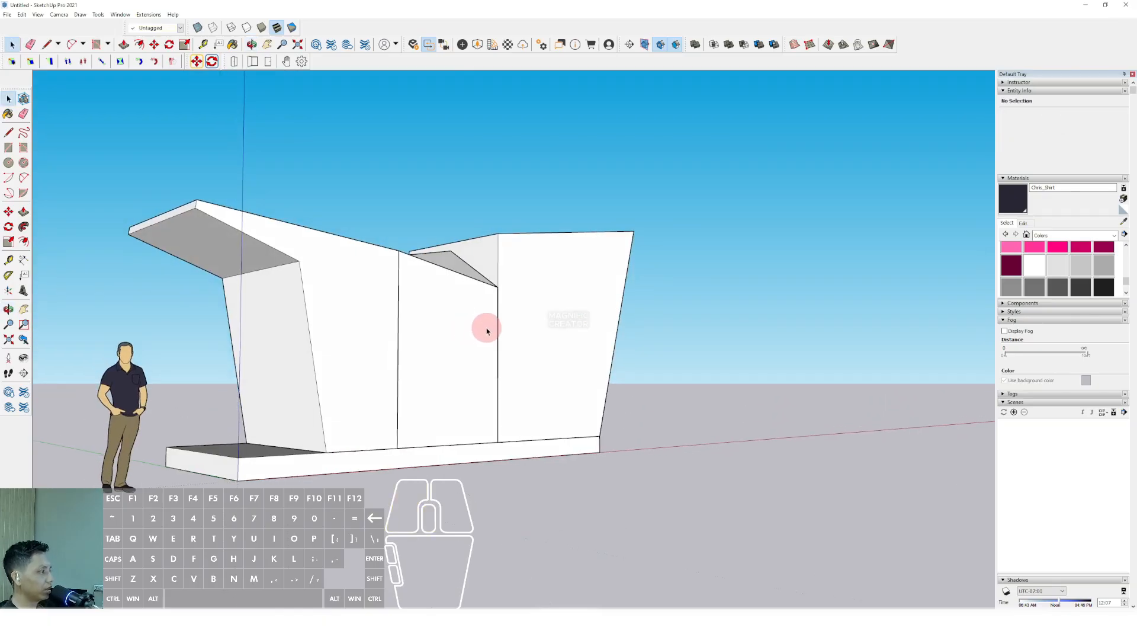
{"action": "middle_click_drag", "start_coordinate": [488, 382], "coordinate": [639, 354]}
{"action": "triple_click", "coordinate": [407, 287]}
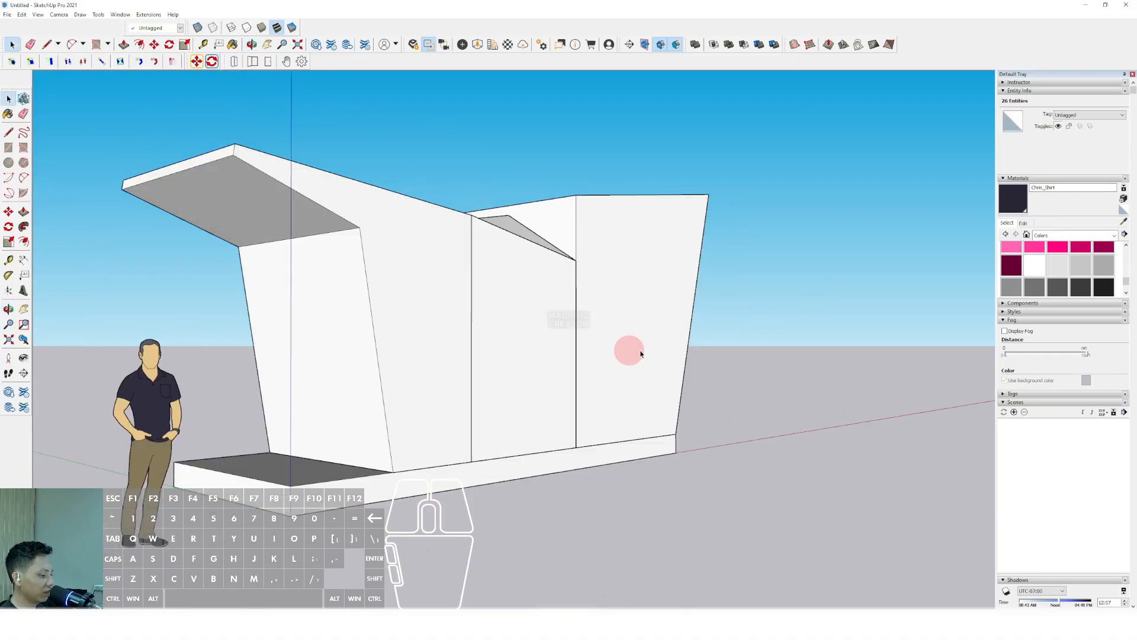
{"action": "scroll", "coordinate": [420, 403], "scroll_direction": "up", "scroll_amount": 2}
{"action": "middle_click_drag", "start_coordinate": [420, 402], "coordinate": [424, 386]}
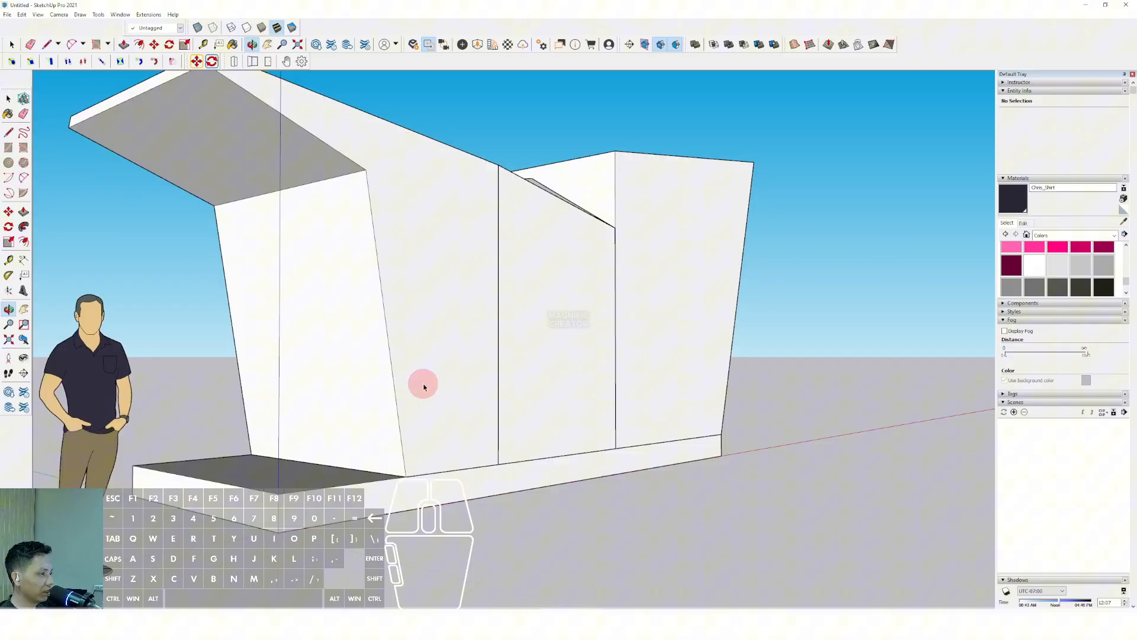
{"action": "left_click", "coordinate": [9, 260]}
{"action": "left_click", "coordinate": [401, 450]}
{"action": "left_click", "coordinate": [429, 253], "text": "shift"}
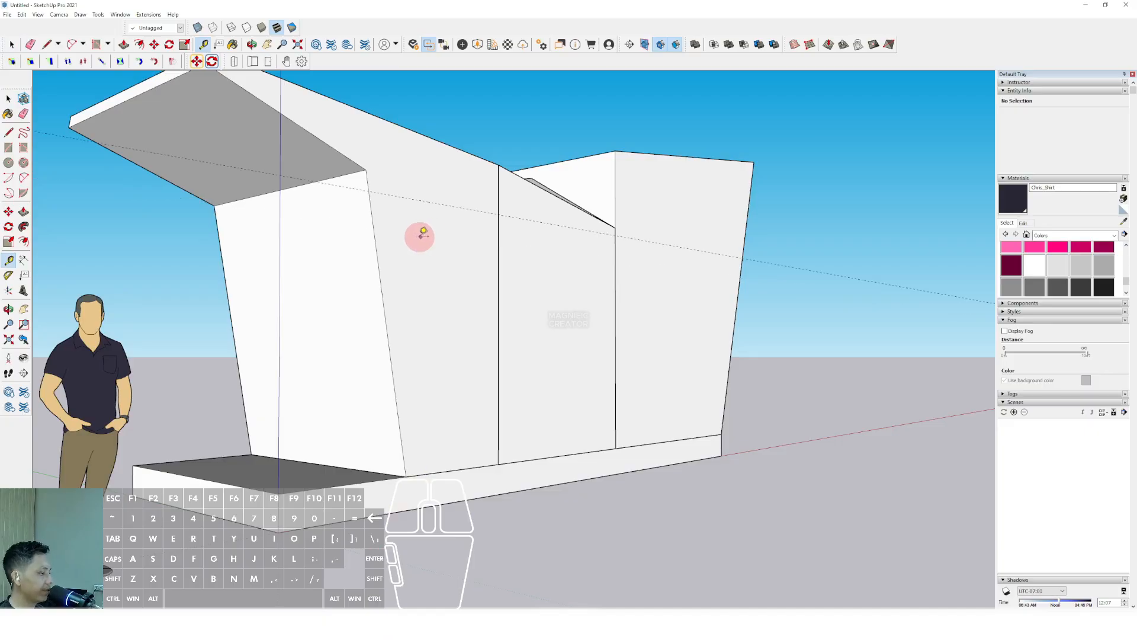
Open the canopy block's group for editing and select its long side face.
{"action": "middle_click_drag", "start_coordinate": [423, 233], "coordinate": [505, 264]}
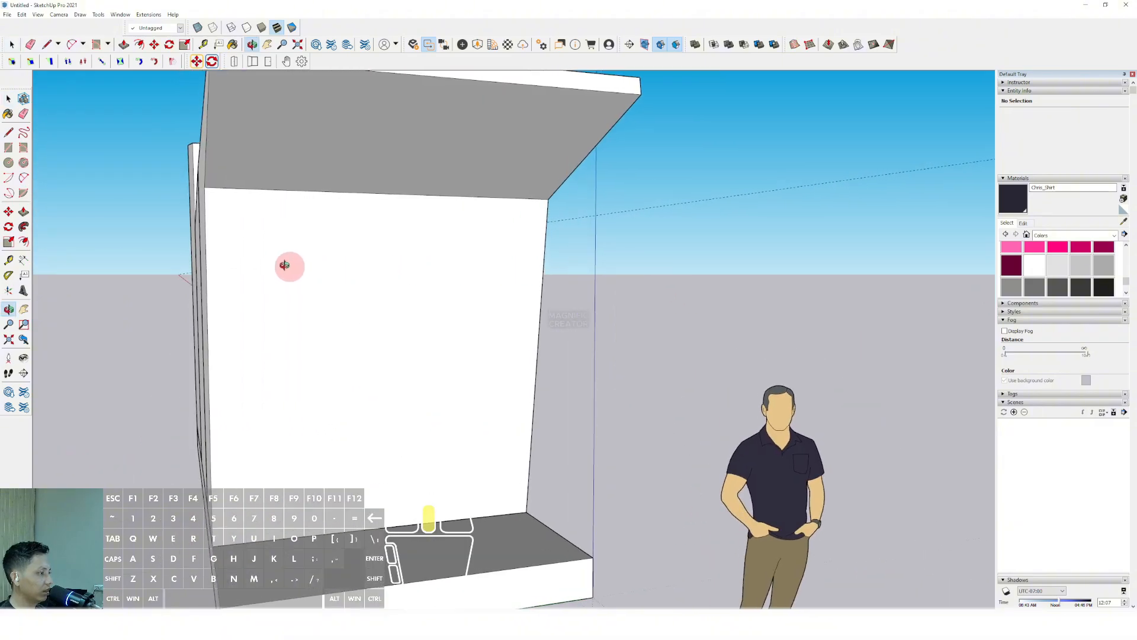
{"action": "mouse_move", "coordinate": [286, 264]}
{"action": "middle_mouse_down"}
{"action": "mouse_move", "coordinate": [338, 277]}
{"action": "mouse_move", "coordinate": [301, 282]}
{"action": "middle_mouse_up"}
{"action": "scroll", "coordinate": [341, 335], "scroll_direction": "up", "scroll_amount": 2}
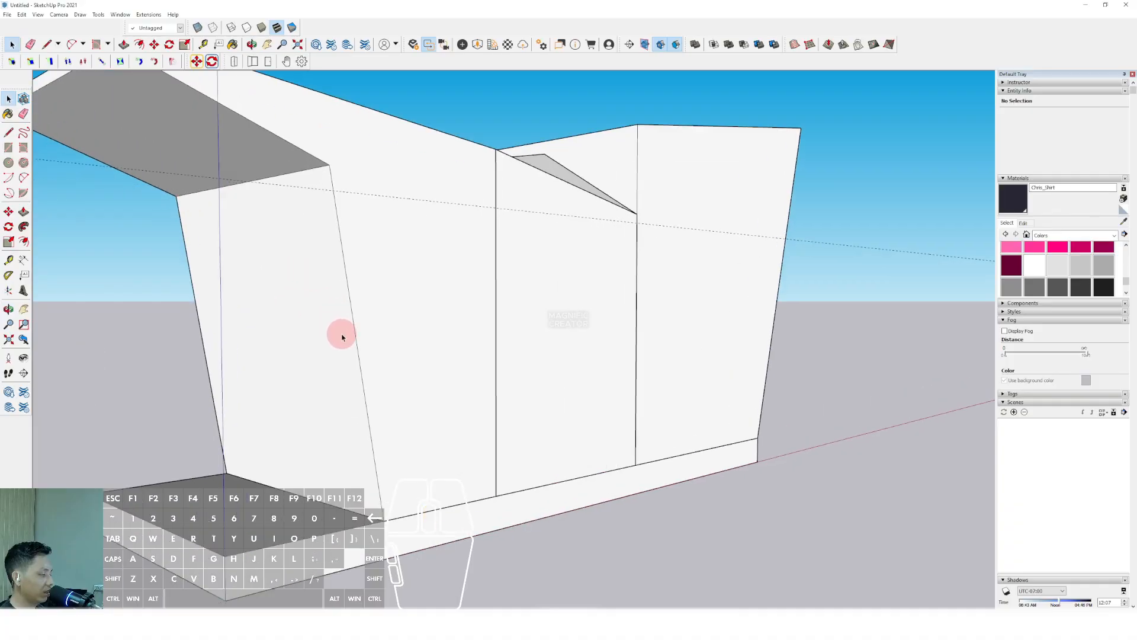
{"action": "middle_click_drag", "start_coordinate": [343, 336], "coordinate": [342, 296], "text": "shift"}
{"action": "middle_click_drag", "start_coordinate": [342, 296], "coordinate": [337, 253]}
{"action": "scroll", "coordinate": [440, 339], "scroll_direction": "down", "scroll_amount": 2}
{"action": "middle_click_drag", "start_coordinate": [439, 338], "coordinate": [363, 313], "text": "shift"}
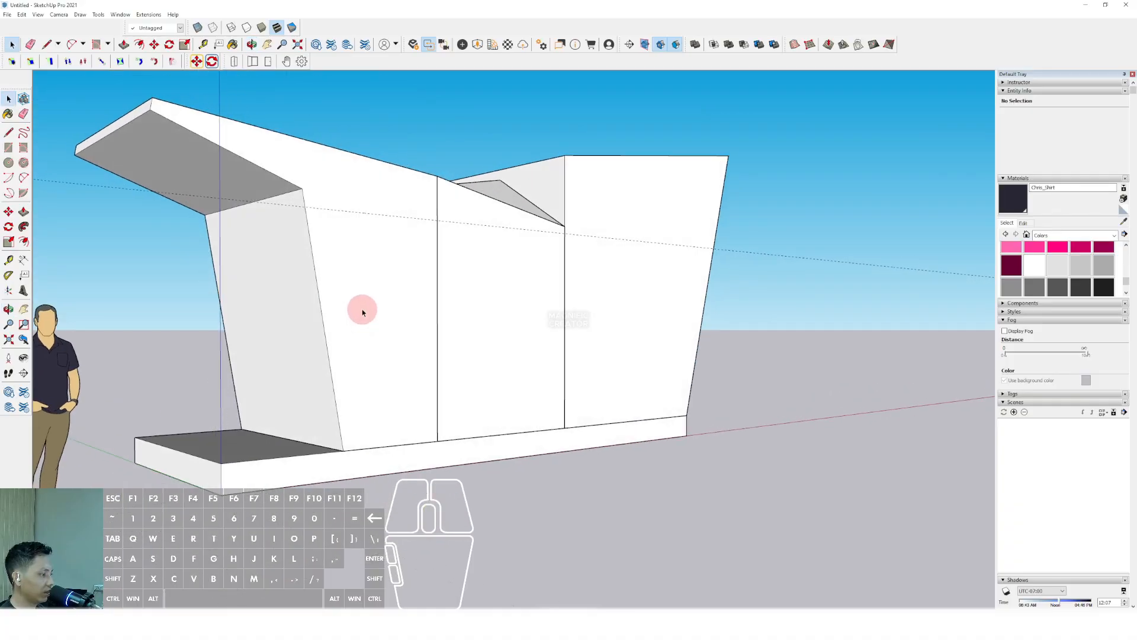
{"action": "triple_click", "coordinate": [388, 294]}
{"action": "scroll", "coordinate": [382, 292], "scroll_direction": "up", "scroll_amount": 2}
{"action": "left_click", "coordinate": [363, 271]}
{"action": "scroll", "coordinate": [363, 271], "scroll_direction": "down", "scroll_amount": 1}
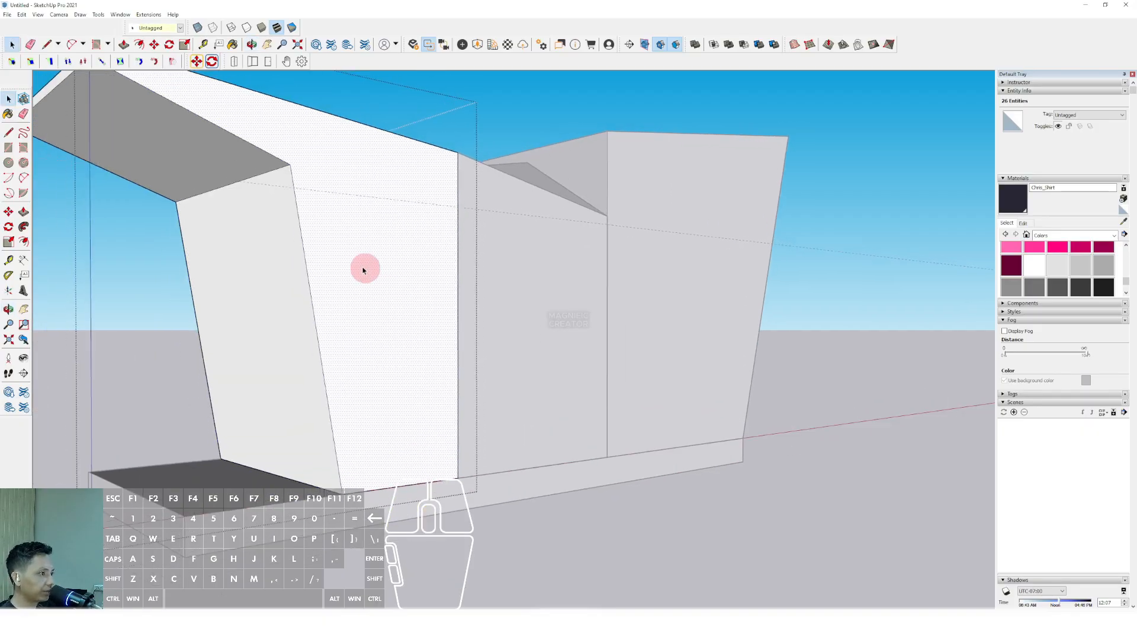
Draw a tall, narrow rectangle on the canopy block's side face, from the guide line down to just above the base.
{"action": "left_click", "coordinate": [8, 148]}
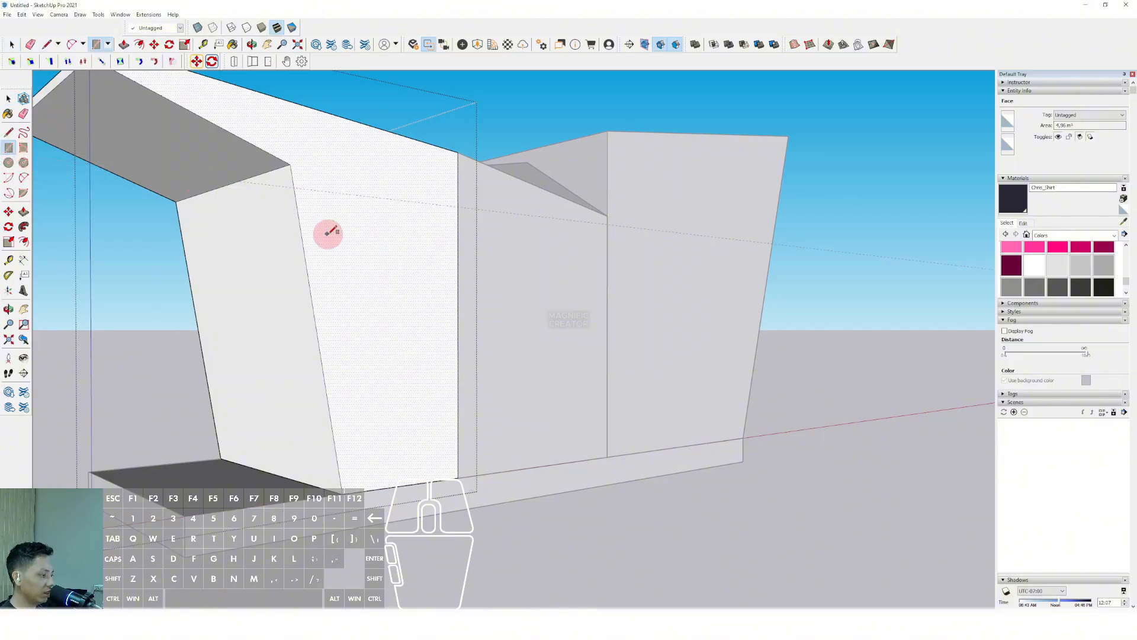
{"action": "middle_click_drag", "start_coordinate": [424, 309], "coordinate": [398, 203]}
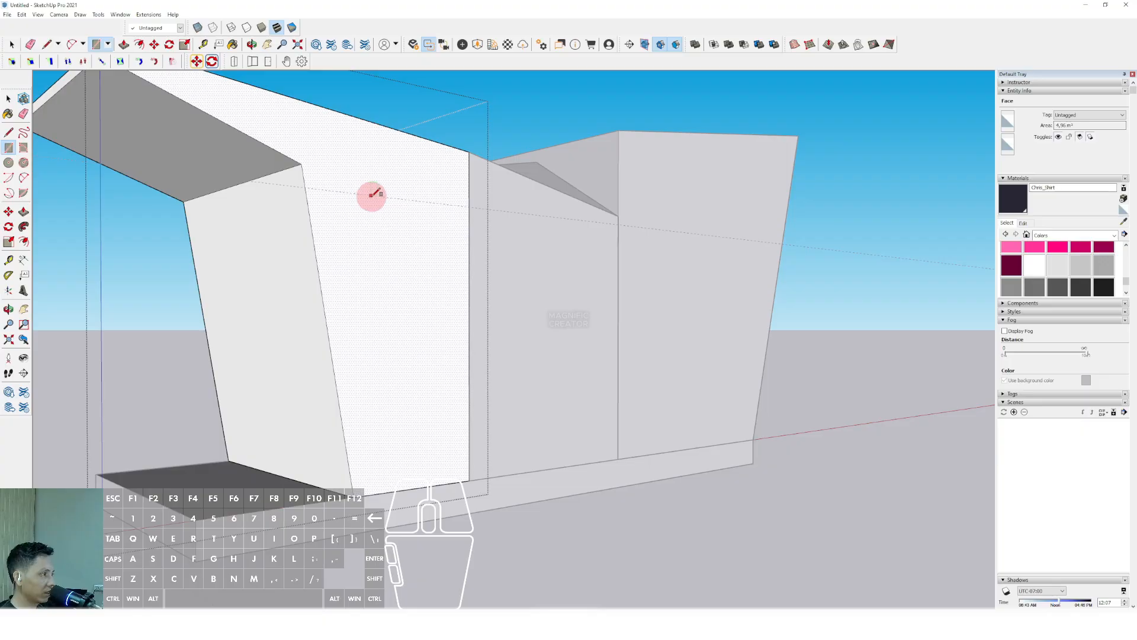
{"action": "left_click", "coordinate": [377, 196]}
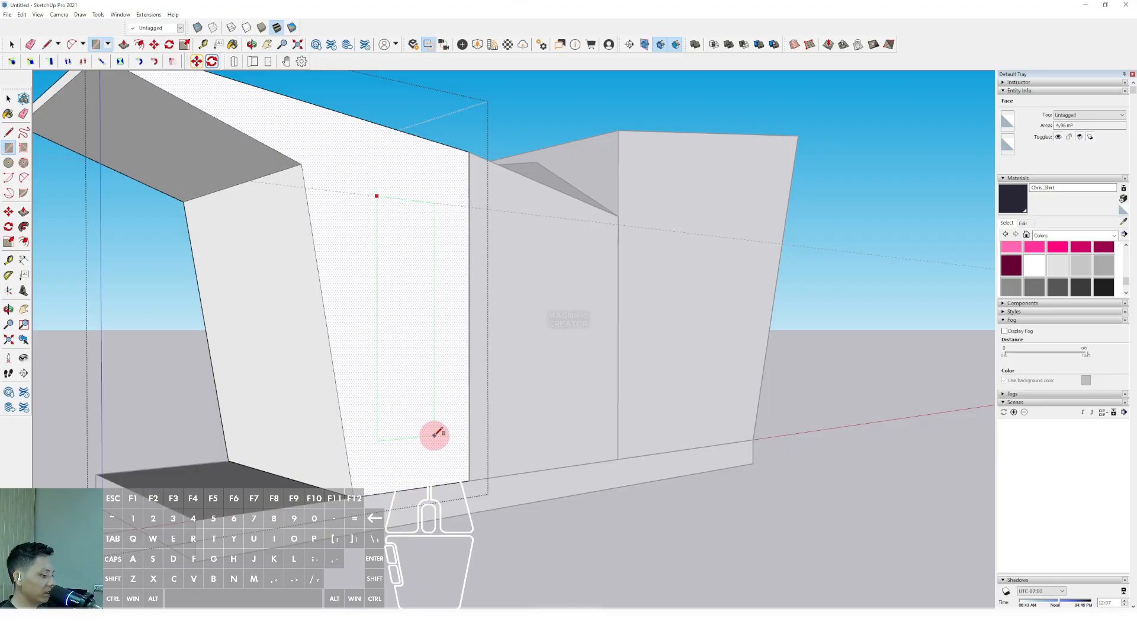
{"action": "left_click", "coordinate": [430, 446]}
{"action": "key", "text": "space"}
Offset the tall rectangle's outline inward to make a narrow window frame, and select the inner pane face.
{"action": "scroll", "coordinate": [368, 305], "scroll_direction": "down", "scroll_amount": 3}
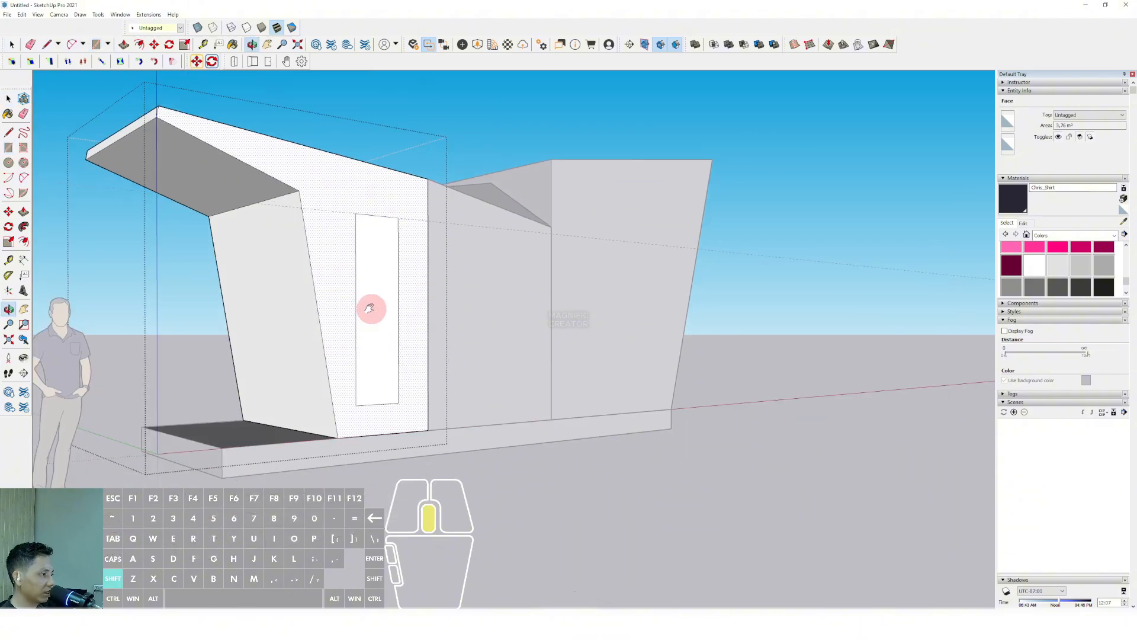
{"action": "scroll", "coordinate": [385, 307], "scroll_direction": "up", "scroll_amount": 6}
{"action": "left_click", "coordinate": [405, 253]}
{"action": "scroll", "coordinate": [406, 264], "scroll_direction": "up", "scroll_amount": 2}
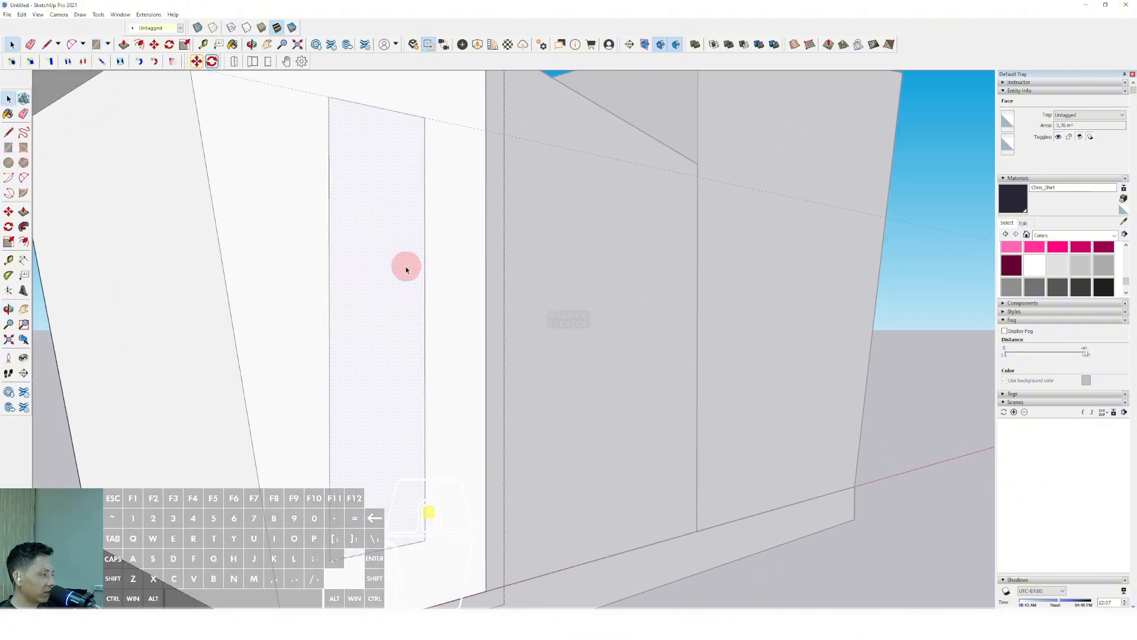
{"action": "left_click", "coordinate": [24, 243]}
{"action": "scroll", "coordinate": [409, 251], "scroll_direction": "up", "scroll_amount": 1}
{"action": "left_click", "coordinate": [423, 240]}
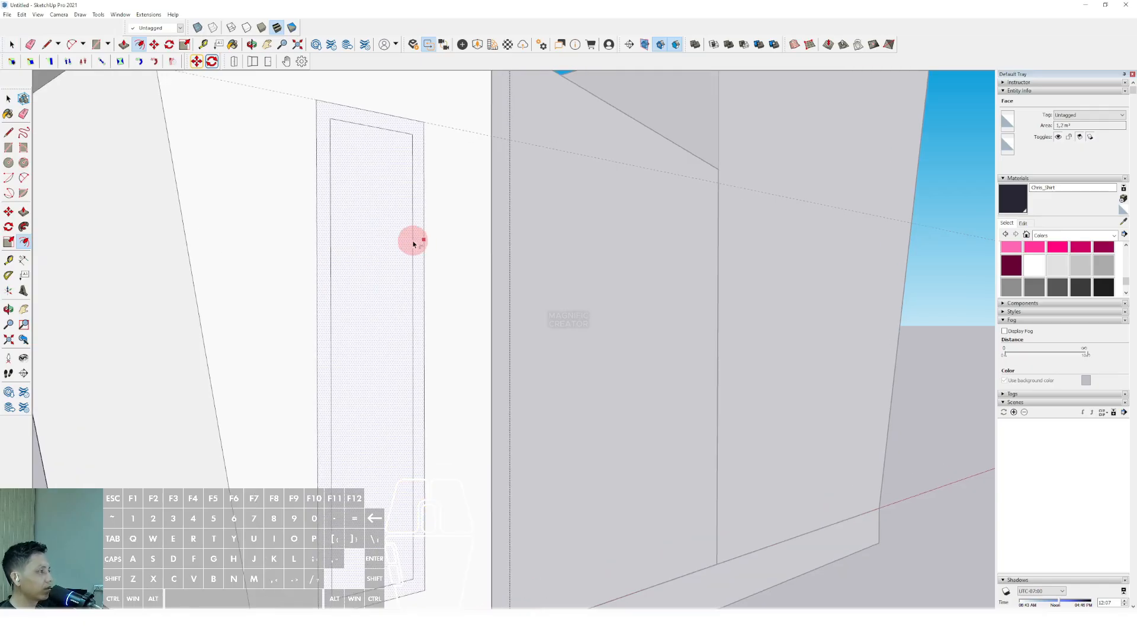
{"action": "key", "text": "Return"}
{"action": "key", "text": "space"}
{"action": "left_click", "coordinate": [409, 235]}
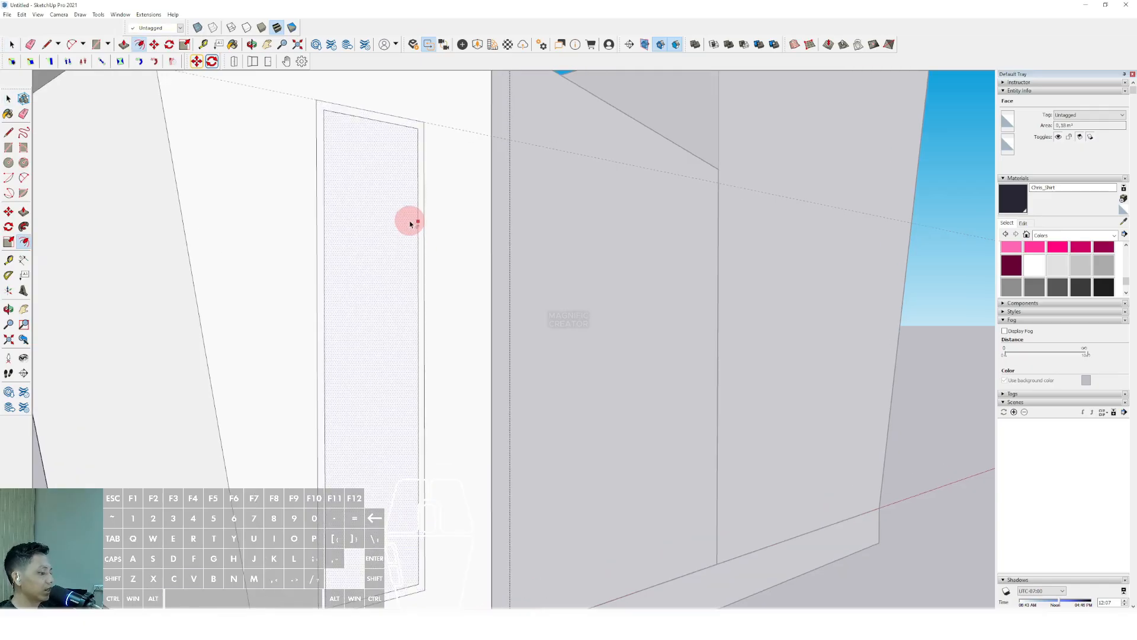
{"action": "scroll", "coordinate": [414, 214], "scroll_direction": "up", "scroll_amount": 1}
{"action": "scroll", "coordinate": [407, 216], "scroll_direction": "down", "scroll_amount": 3}
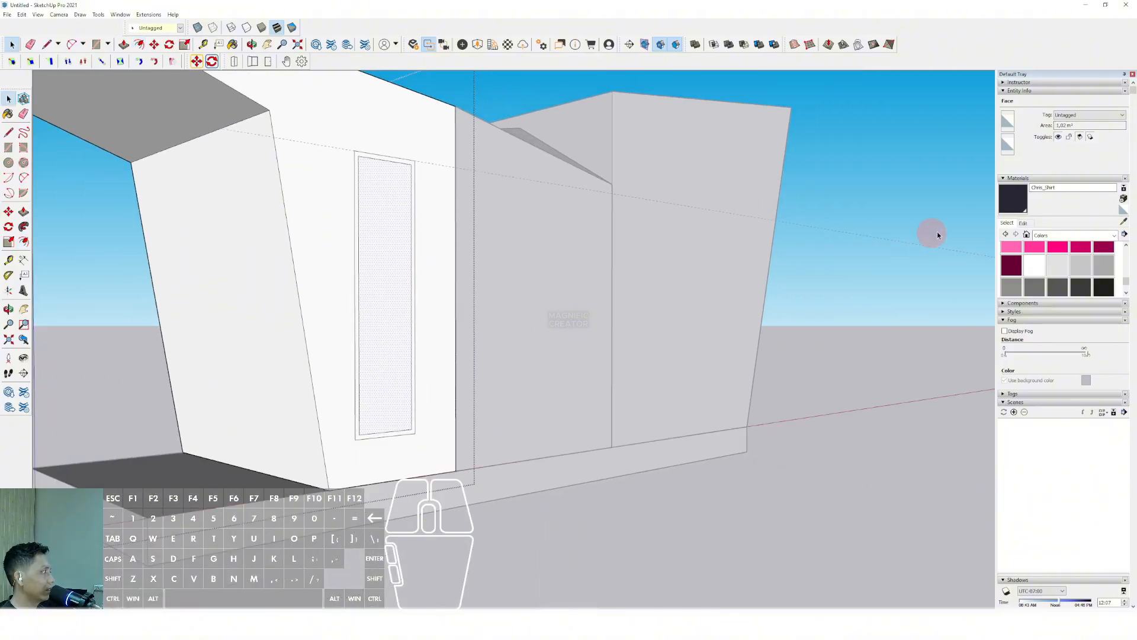
Paint the tall window's frame with the near-black Color M08.
{"action": "left_click", "coordinate": [1104, 288]}
{"action": "scroll", "coordinate": [421, 199], "scroll_direction": "up", "scroll_amount": 4}
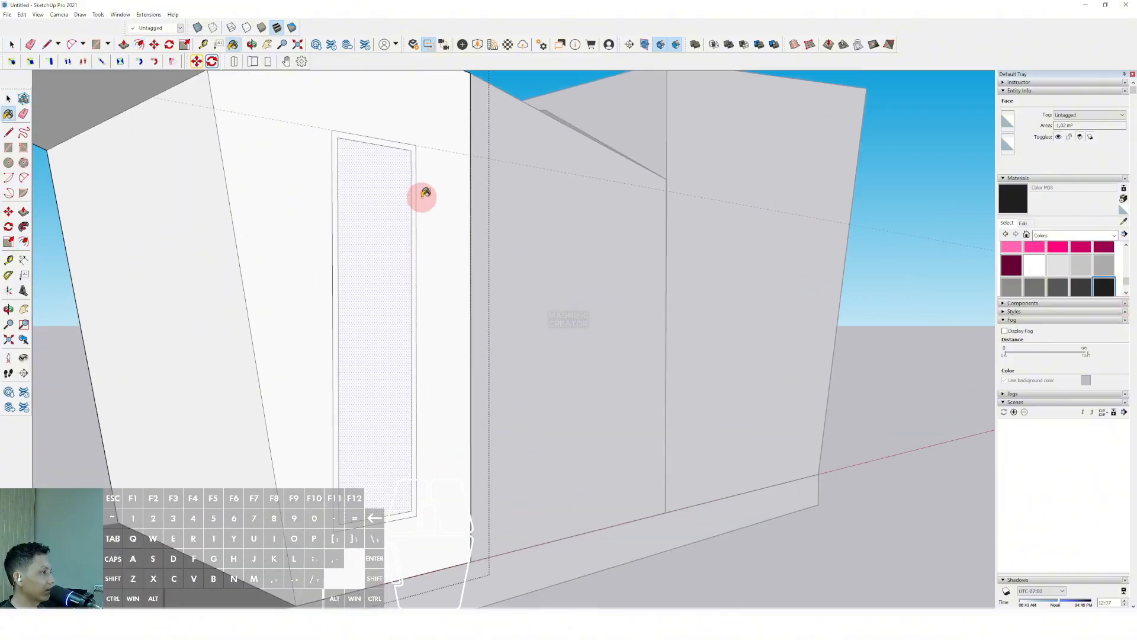
{"action": "left_click", "coordinate": [412, 193]}
{"action": "scroll", "coordinate": [412, 203], "scroll_direction": "down", "scroll_amount": 3}
{"action": "key", "text": "space"}
{"action": "mouse_move", "coordinate": [396, 248]}
{"action": "middle_mouse_down"}
{"action": "mouse_move", "coordinate": [425, 257]}
{"action": "mouse_move", "coordinate": [399, 269]}
{"action": "middle_mouse_up"}
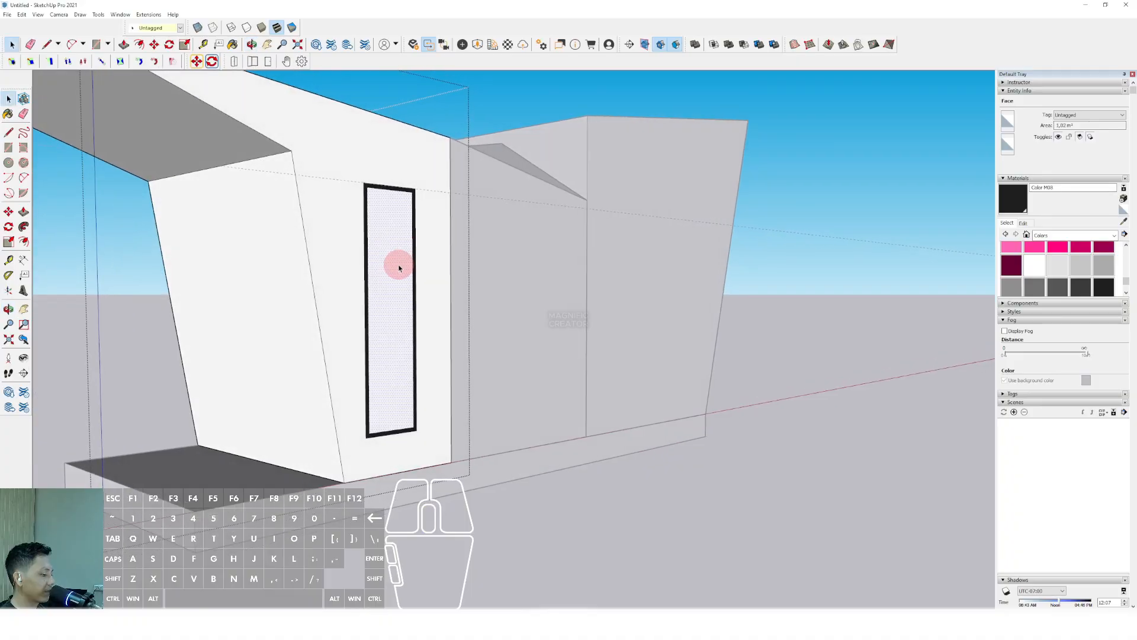
Paint the tall window's pane with Translucent Glass Gray from the Glass and Mirrors collection, and leave the group.
{"action": "left_click", "coordinate": [1115, 236]}
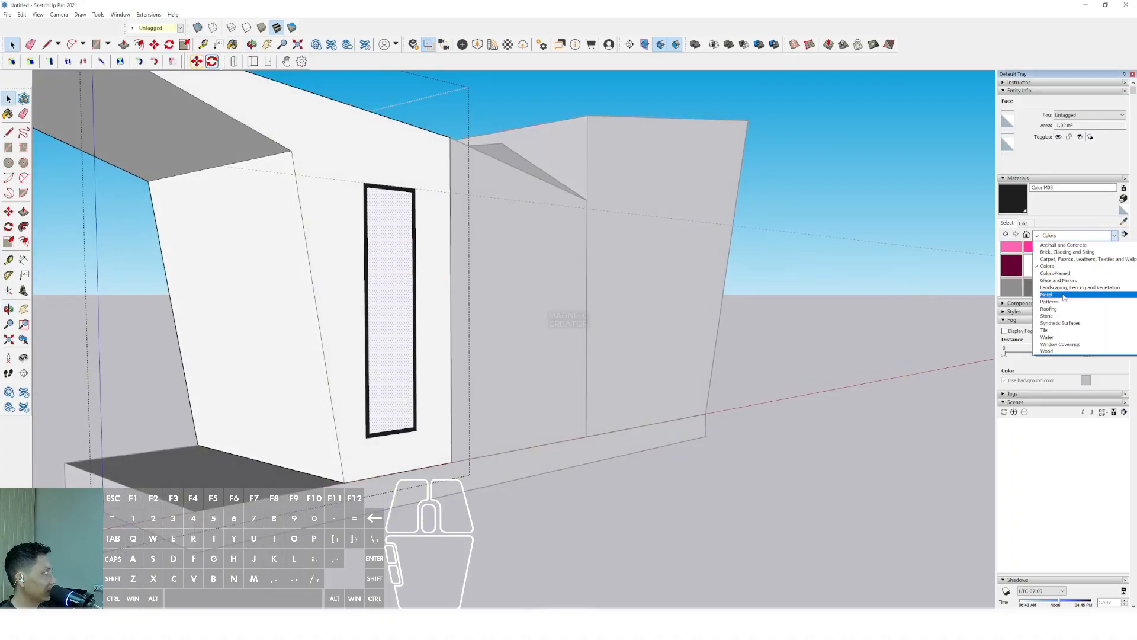
{"action": "left_click", "coordinate": [1047, 281]}
{"action": "left_click", "coordinate": [1063, 282]}
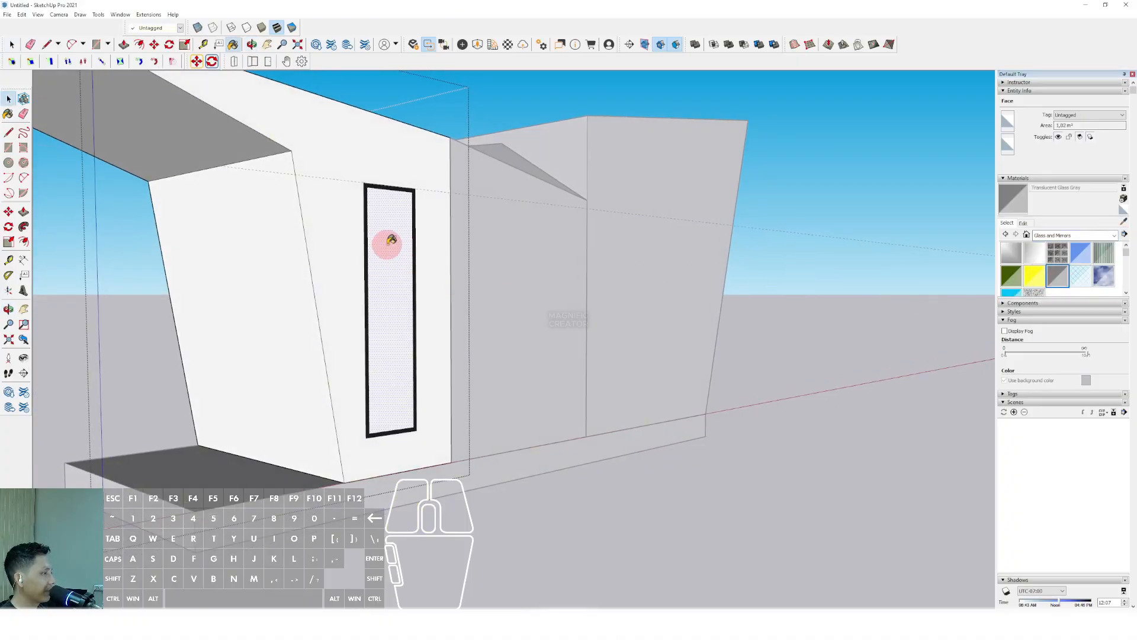
{"action": "scroll", "coordinate": [388, 241], "scroll_direction": "up", "scroll_amount": 1}
{"action": "left_click", "coordinate": [392, 233]}
{"action": "scroll", "coordinate": [393, 234], "scroll_direction": "down", "scroll_amount": 3}
{"action": "mouse_move", "coordinate": [753, 220]}
{"action": "middle_mouse_down"}
{"action": "mouse_move", "coordinate": [279, 272]}
{"action": "mouse_move", "coordinate": [578, 292]}
{"action": "middle_mouse_up"}
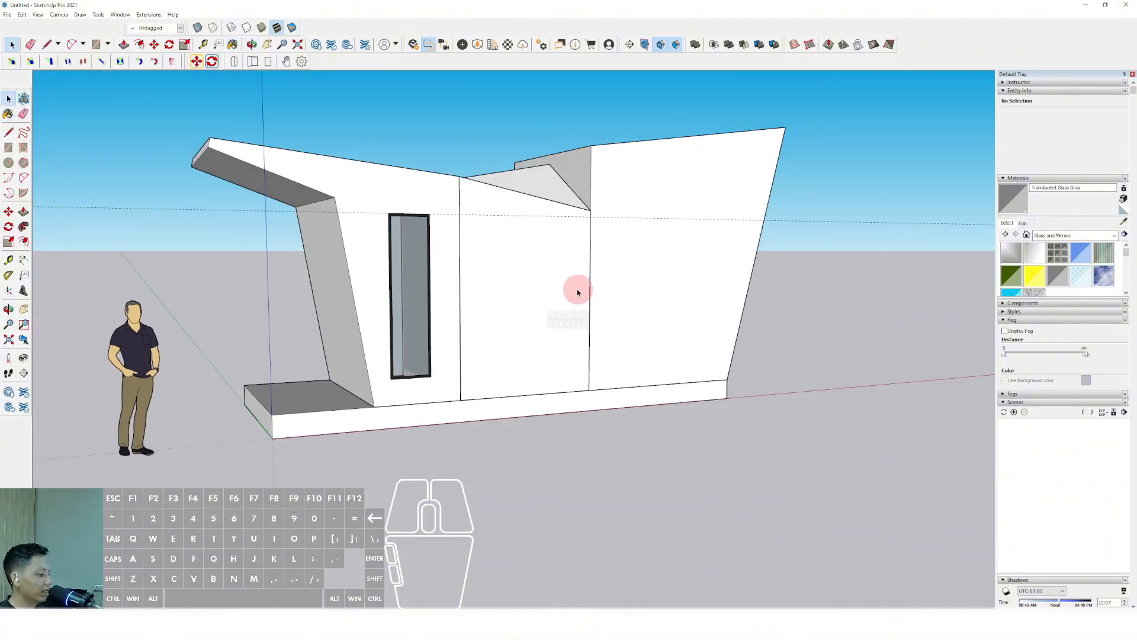
Open the middle block's group and offset its side face inward to leave a wall border around the opening.
{"action": "scroll", "coordinate": [474, 249], "scroll_direction": "up", "scroll_amount": 2}
{"action": "left_click", "coordinate": [467, 214]}
{"action": "scroll", "coordinate": [468, 222], "scroll_direction": "up", "scroll_amount": 3}
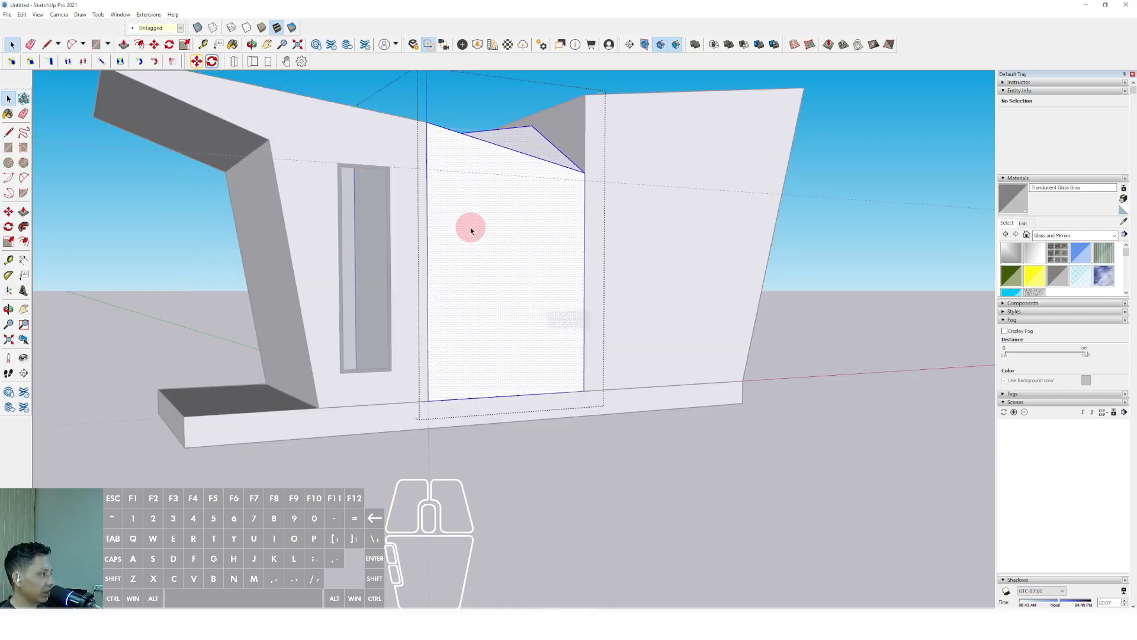
{"action": "middle_click_drag", "start_coordinate": [442, 234], "coordinate": [400, 221]}
{"action": "left_click", "coordinate": [442, 225]}
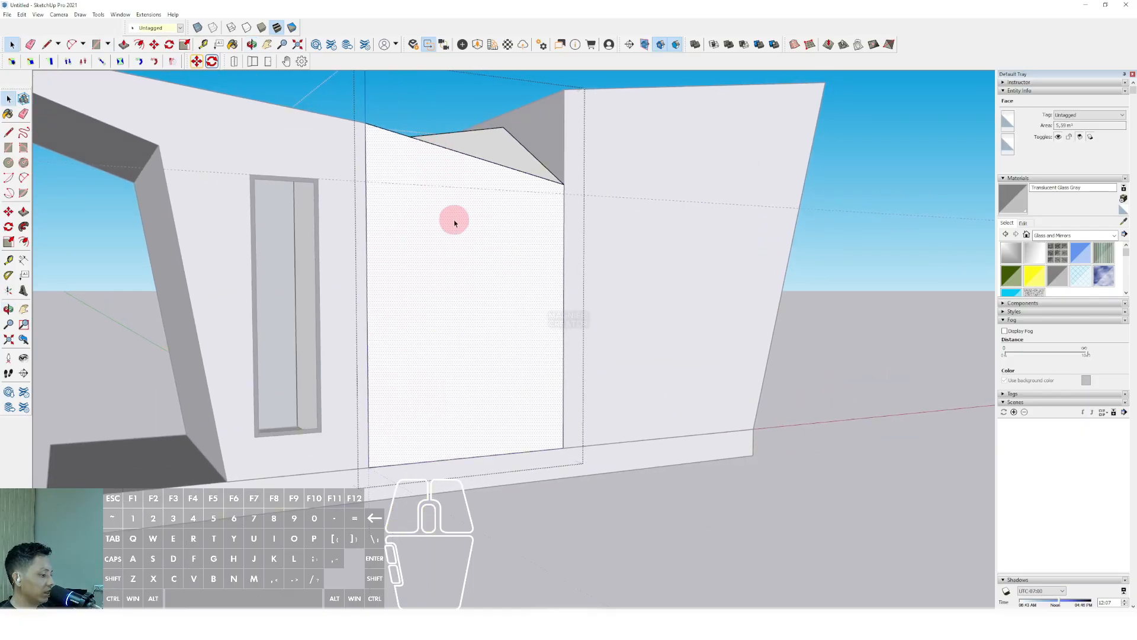
{"action": "middle_click_drag", "start_coordinate": [447, 265], "coordinate": [432, 262]}
{"action": "key", "text": "f"}
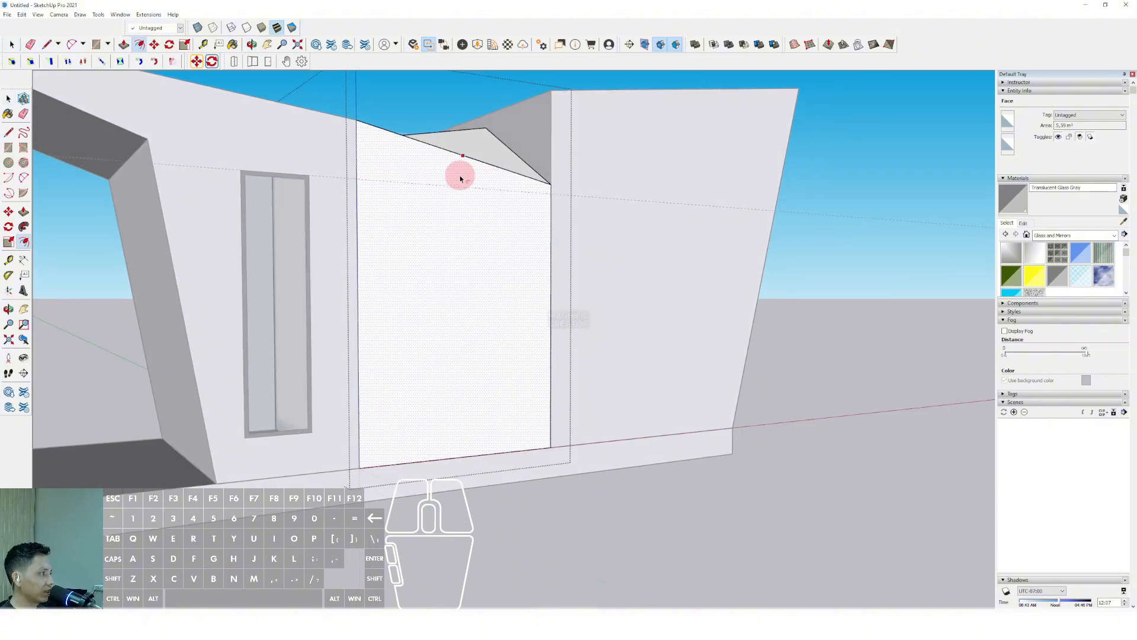
{"action": "left_click", "coordinate": [460, 175]}
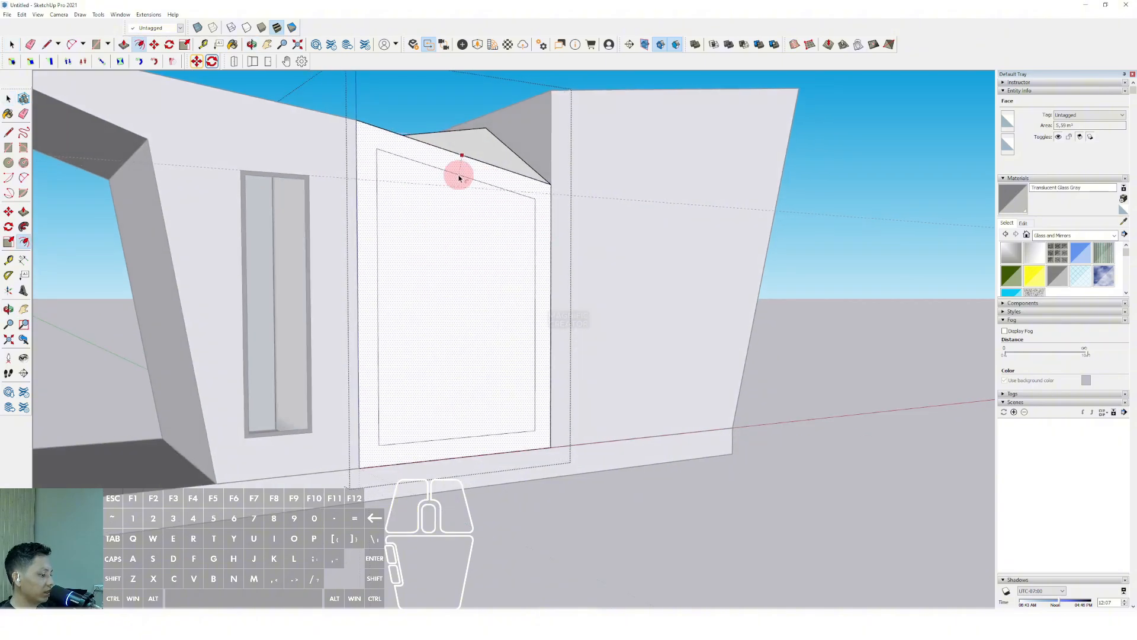
{"action": "left_click", "coordinate": [459, 168]}
{"action": "key", "text": "space"}
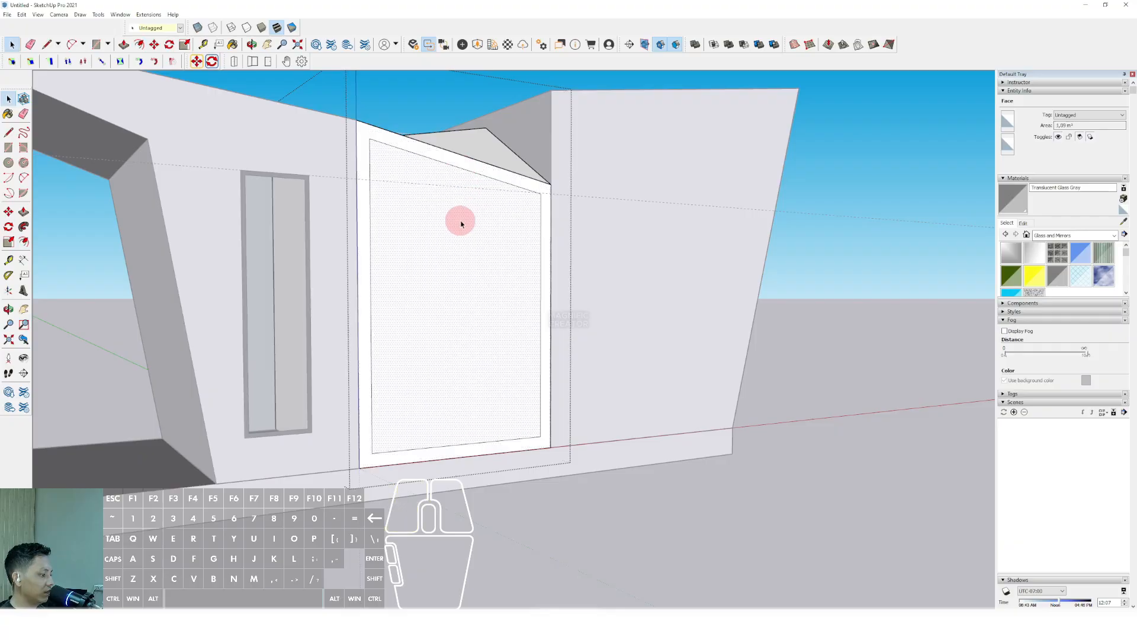
Offset the middle block's inner face inward again to form a thin window frame.
{"action": "scroll", "coordinate": [539, 242], "scroll_direction": "up", "scroll_amount": 2}
{"action": "key", "text": "f"}
{"action": "left_click", "coordinate": [541, 223]}
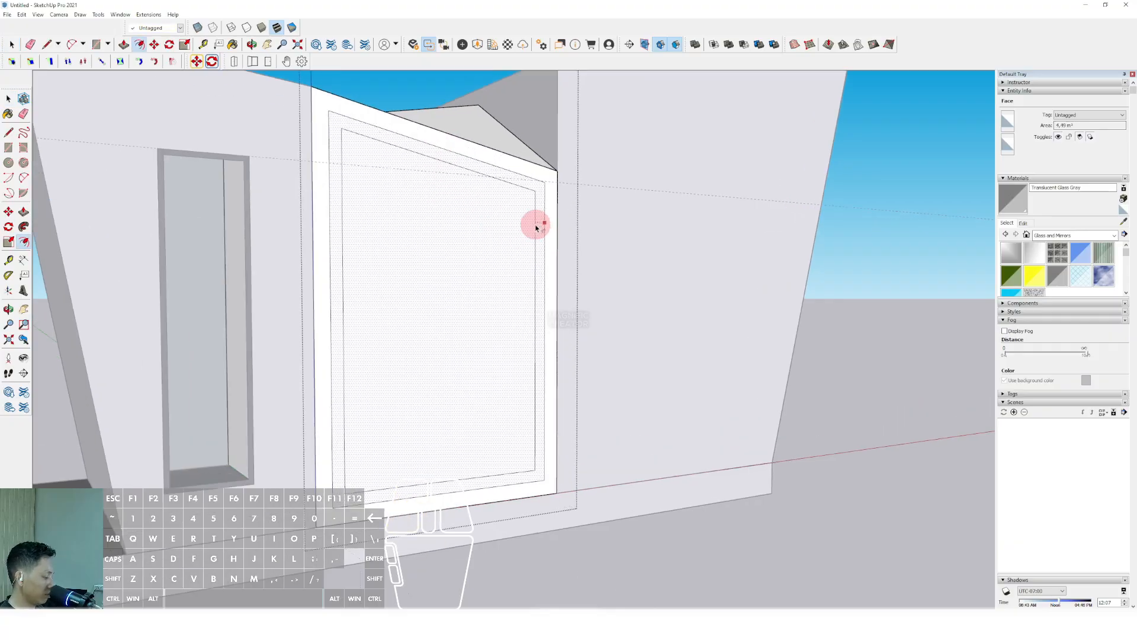
{"action": "left_click", "coordinate": [535, 228]}
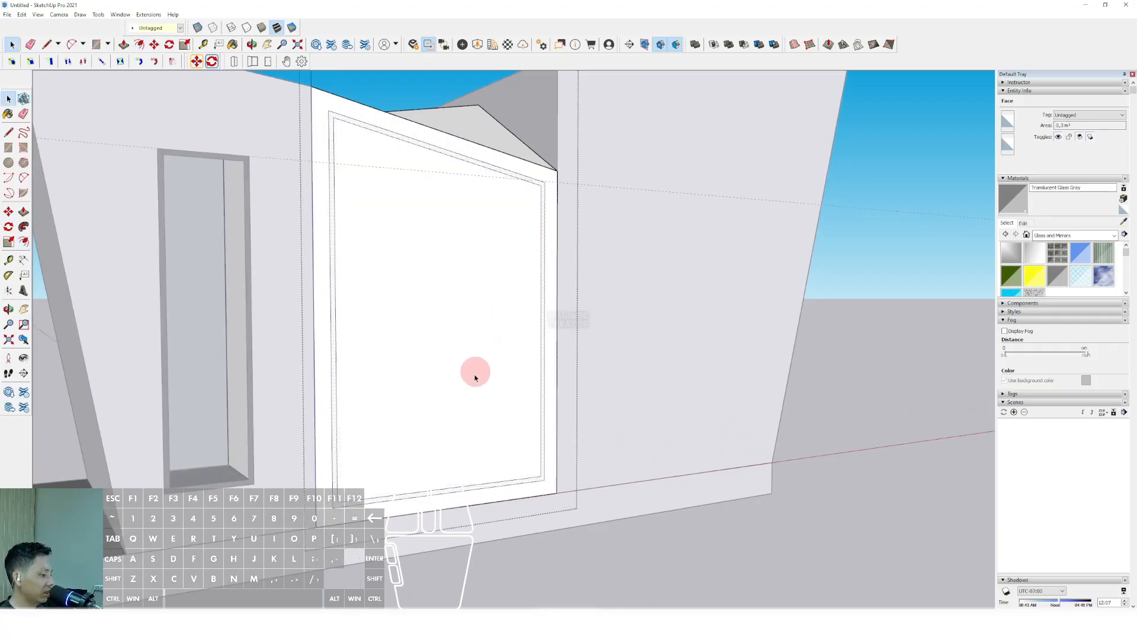
Draw a vertical line across the inner face near the end block and copy it a short distance sideways to form a thin mullion.
{"action": "key", "text": "l"}
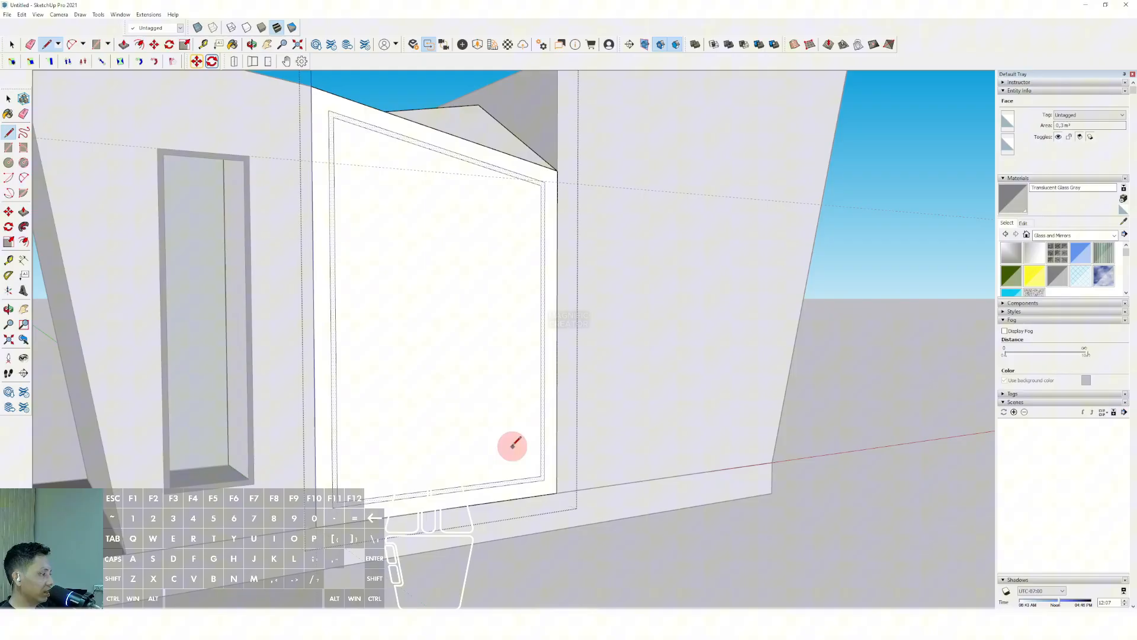
{"action": "left_click", "coordinate": [502, 481]}
{"action": "left_click", "coordinate": [503, 173]}
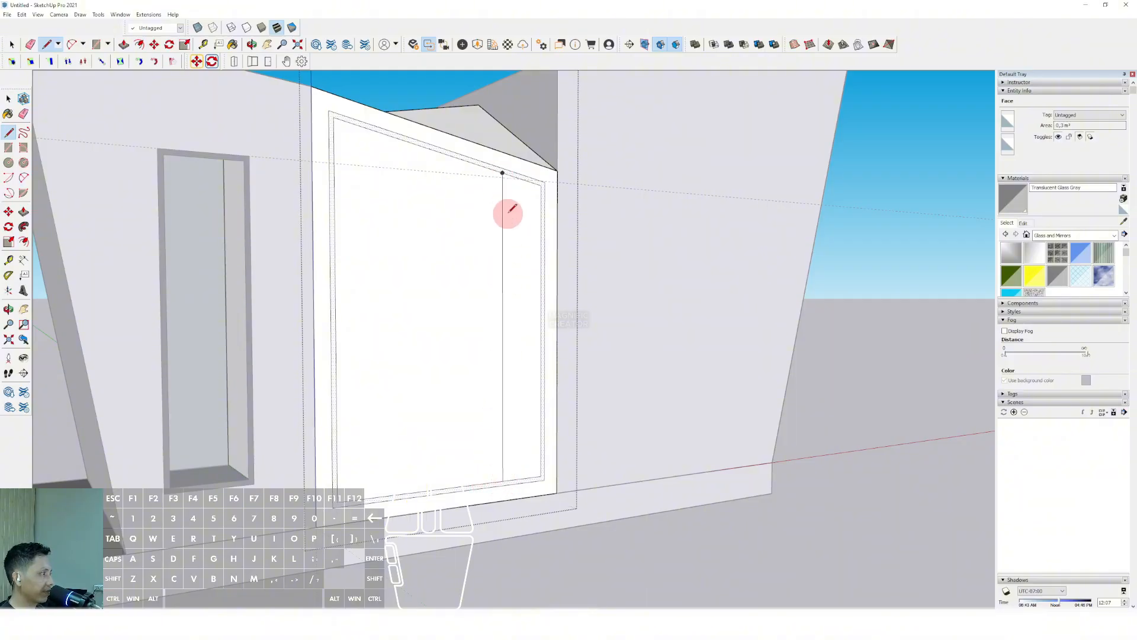
{"action": "key", "text": "m"}
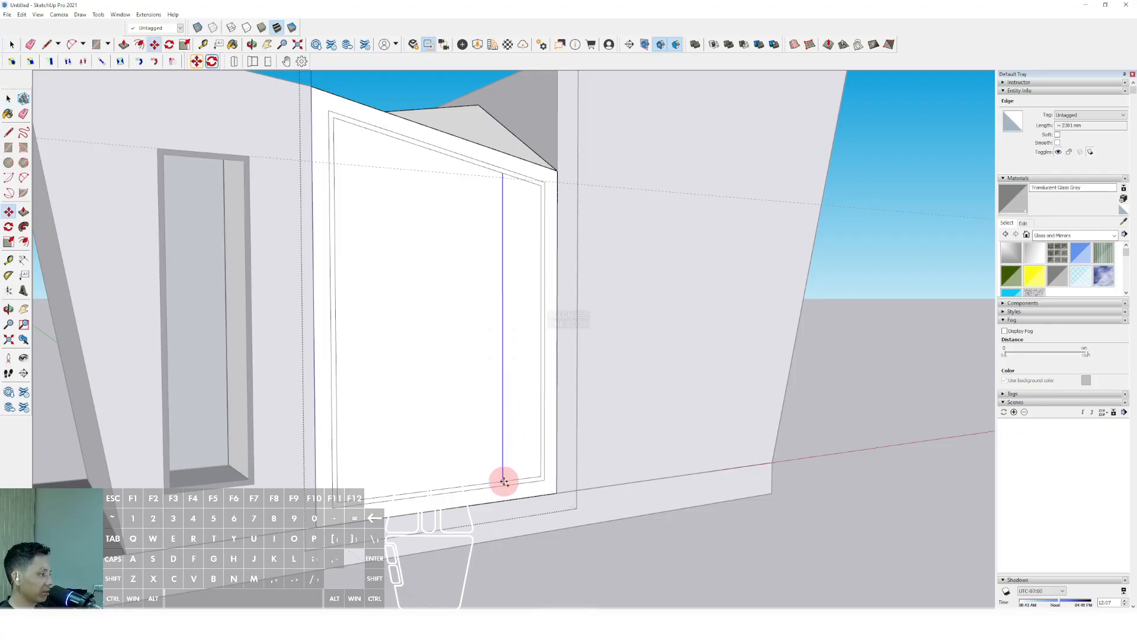
{"action": "key", "text": "ctrl"}
{"action": "left_click", "coordinate": [502, 481]}
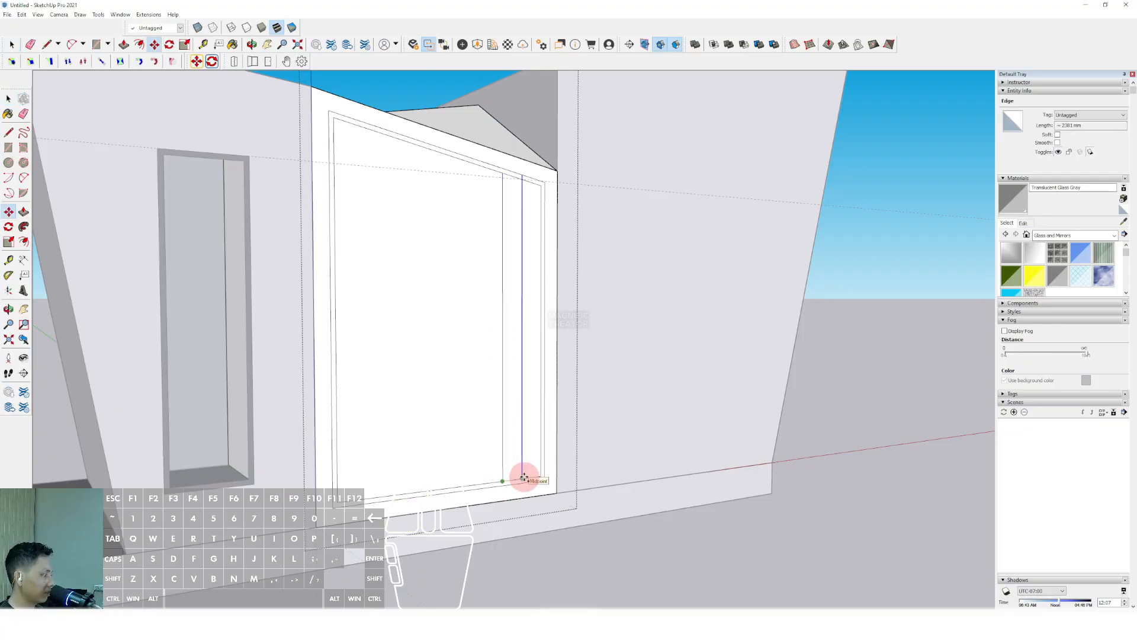
{"action": "key", "text": "Return"}
{"action": "scroll", "coordinate": [511, 171], "scroll_direction": "up", "scroll_amount": 5}
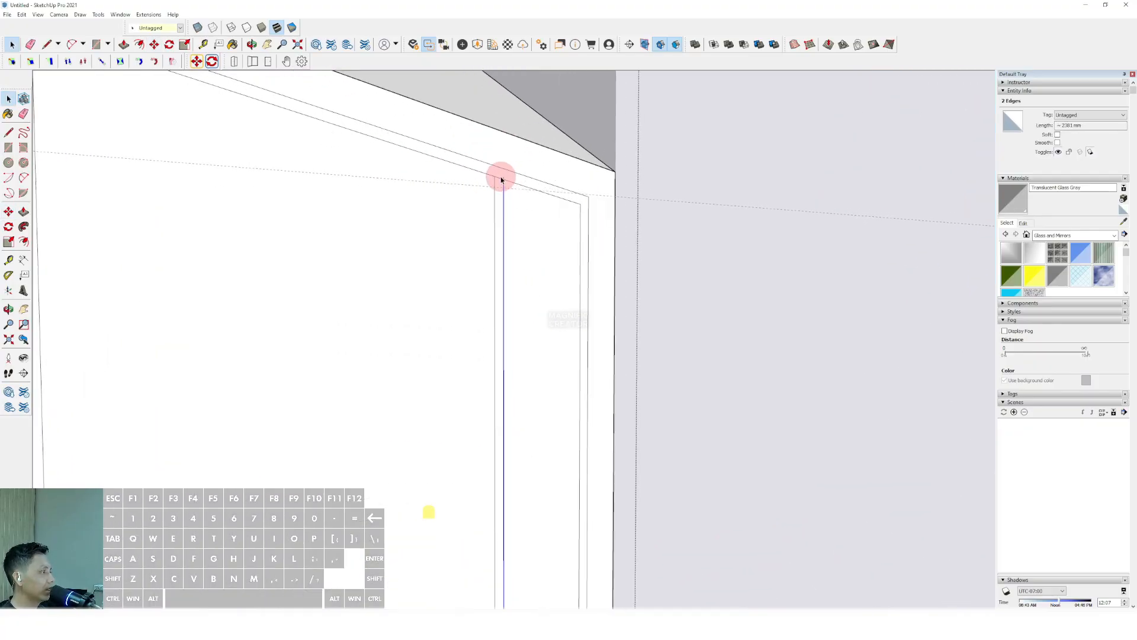
{"action": "left_click", "coordinate": [501, 208]}
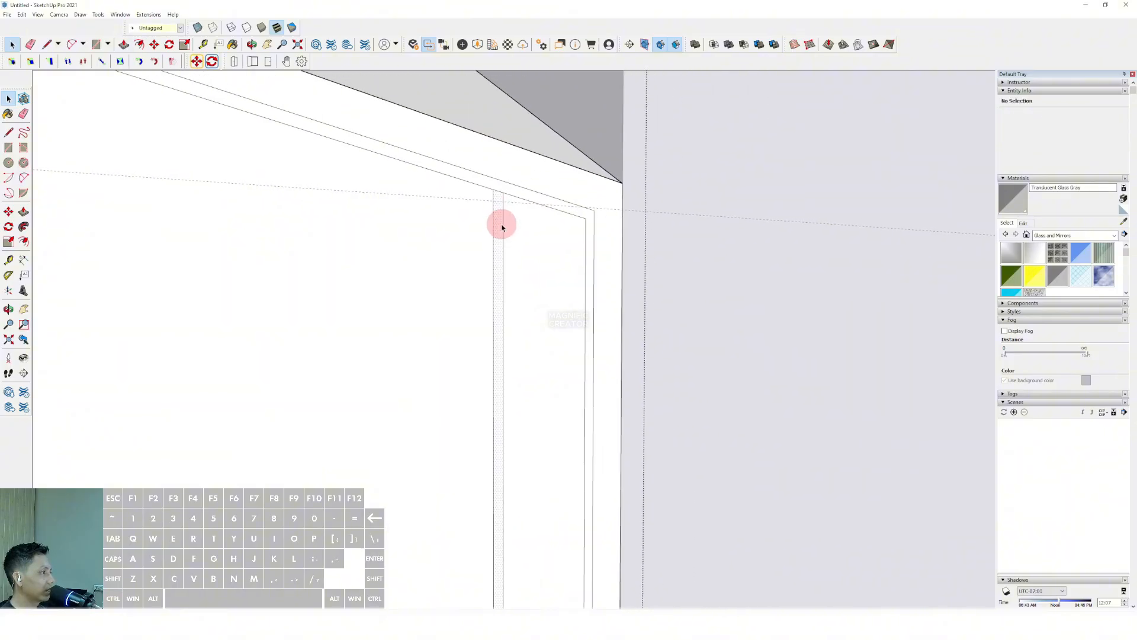
Paint the panes on both sides of the mullion with Translucent Glass Gray.
{"action": "scroll", "coordinate": [503, 223], "scroll_direction": "down", "scroll_amount": 5}
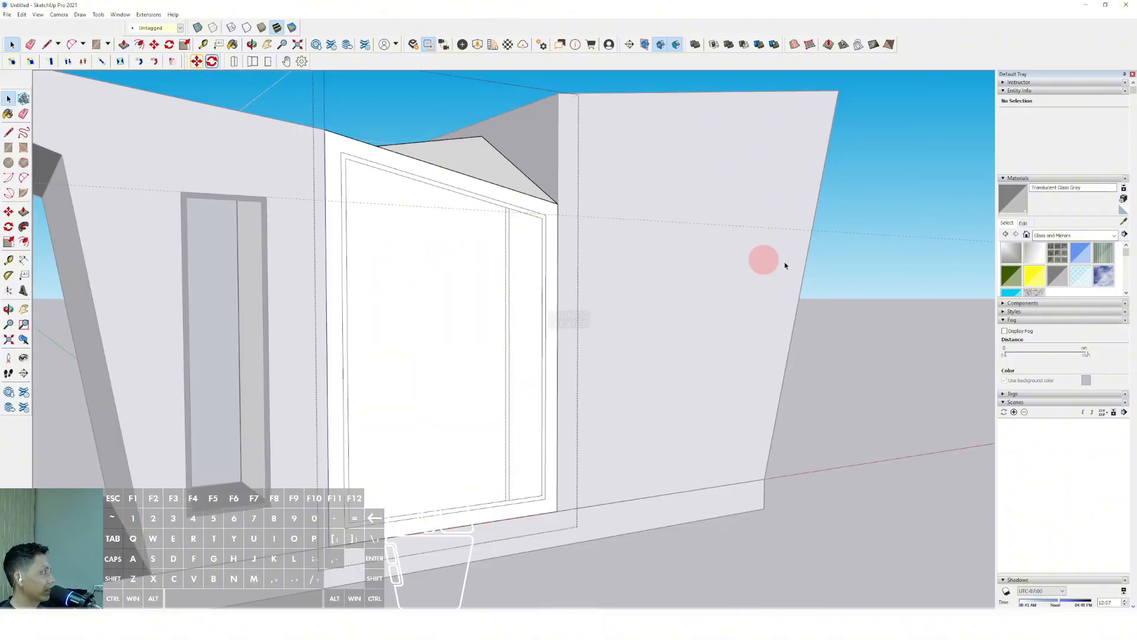
{"action": "left_click", "coordinate": [442, 269]}
{"action": "left_click", "coordinate": [527, 254]}
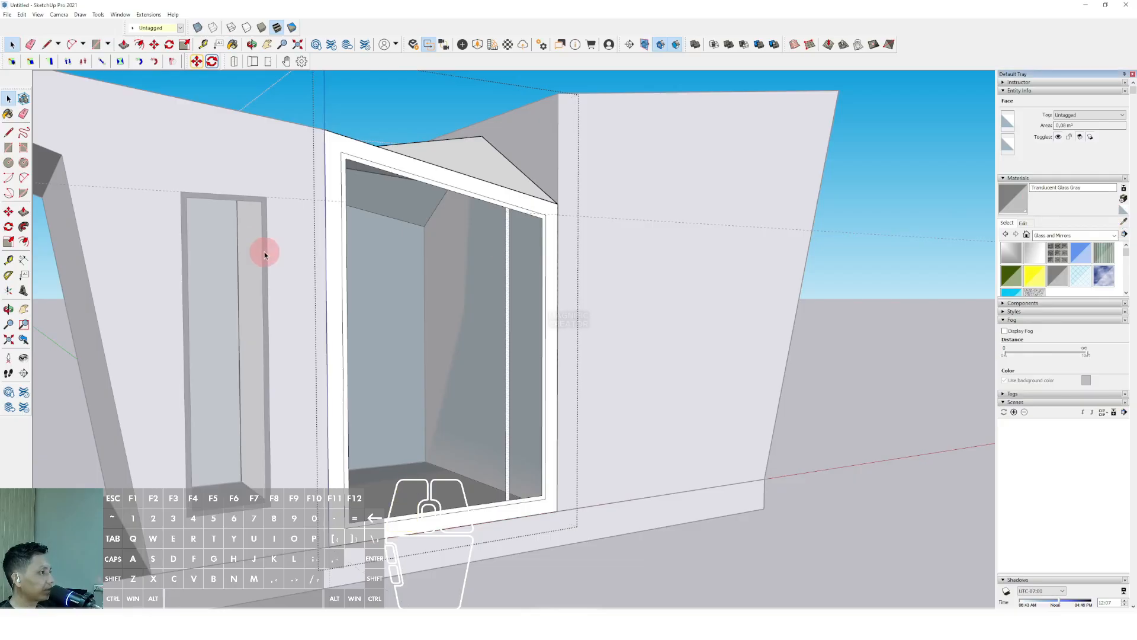
Sample the near-black colour from the tall window's frame, paint the middle block's window frame and mullion with it, and leave the group.
{"action": "scroll", "coordinate": [264, 248], "scroll_direction": "up", "scroll_amount": 2}
{"action": "left_click", "coordinate": [1124, 226]}
{"action": "scroll", "coordinate": [272, 287], "scroll_direction": "up", "scroll_amount": 3}
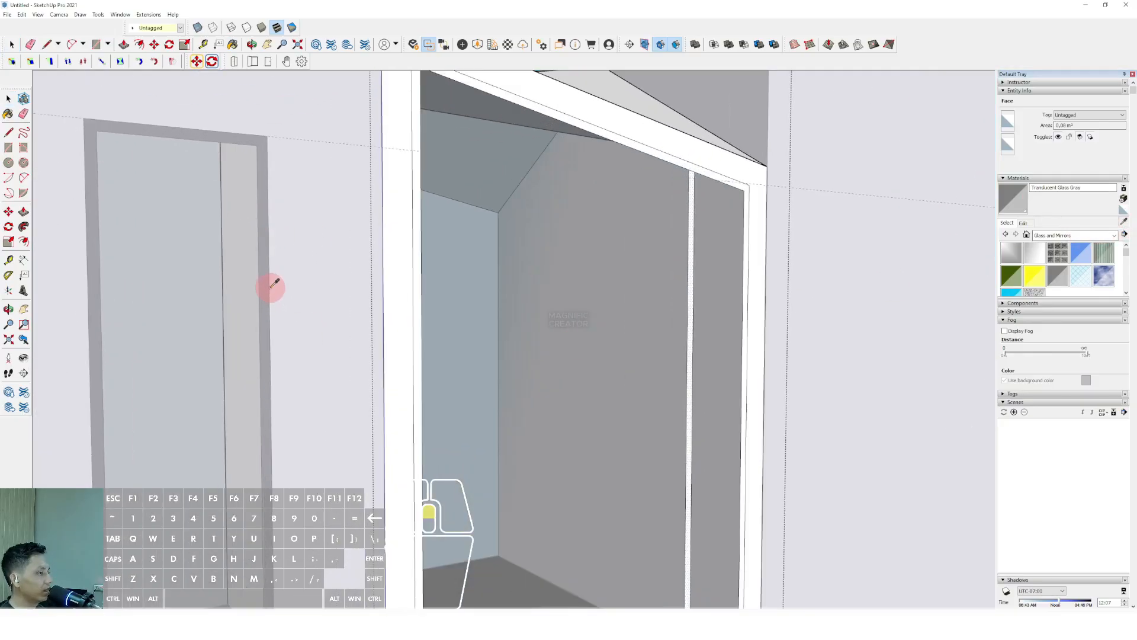
{"action": "left_click", "coordinate": [264, 267]}
{"action": "scroll", "coordinate": [433, 258], "scroll_direction": "up", "scroll_amount": 2}
{"action": "left_click", "coordinate": [434, 258]}
{"action": "scroll", "coordinate": [431, 254], "scroll_direction": "down", "scroll_amount": 2}
{"action": "scroll", "coordinate": [680, 223], "scroll_direction": "up", "scroll_amount": 4}
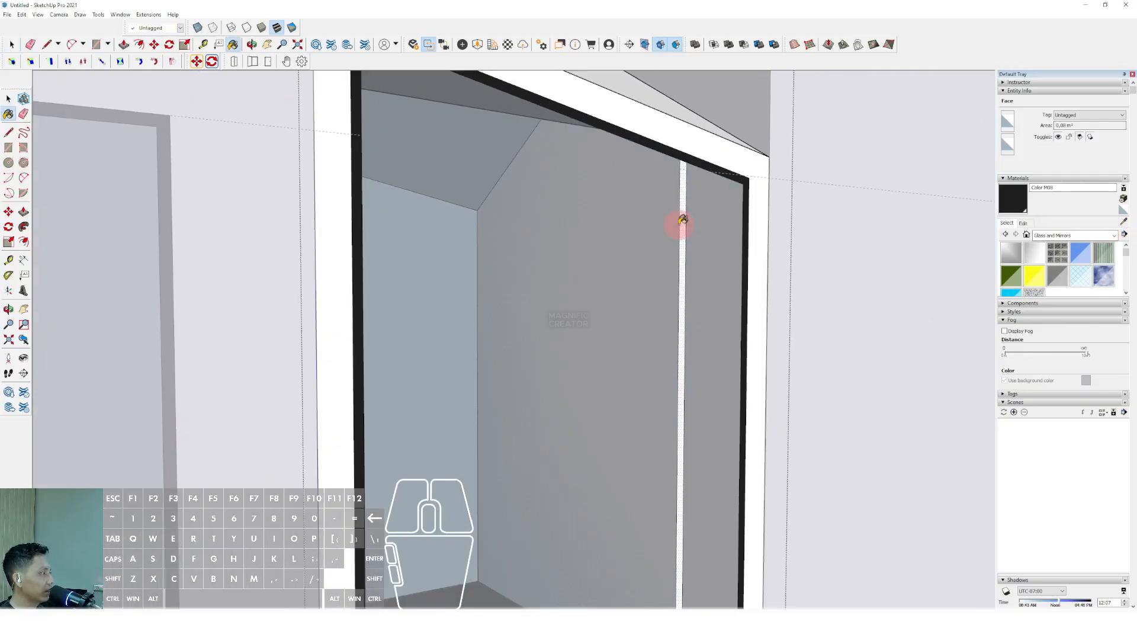
{"action": "left_click", "coordinate": [683, 218]}
{"action": "key", "text": "space"}
{"action": "scroll", "coordinate": [439, 271], "scroll_direction": "down", "scroll_amount": 5}
{"action": "left_click", "coordinate": [883, 198]}
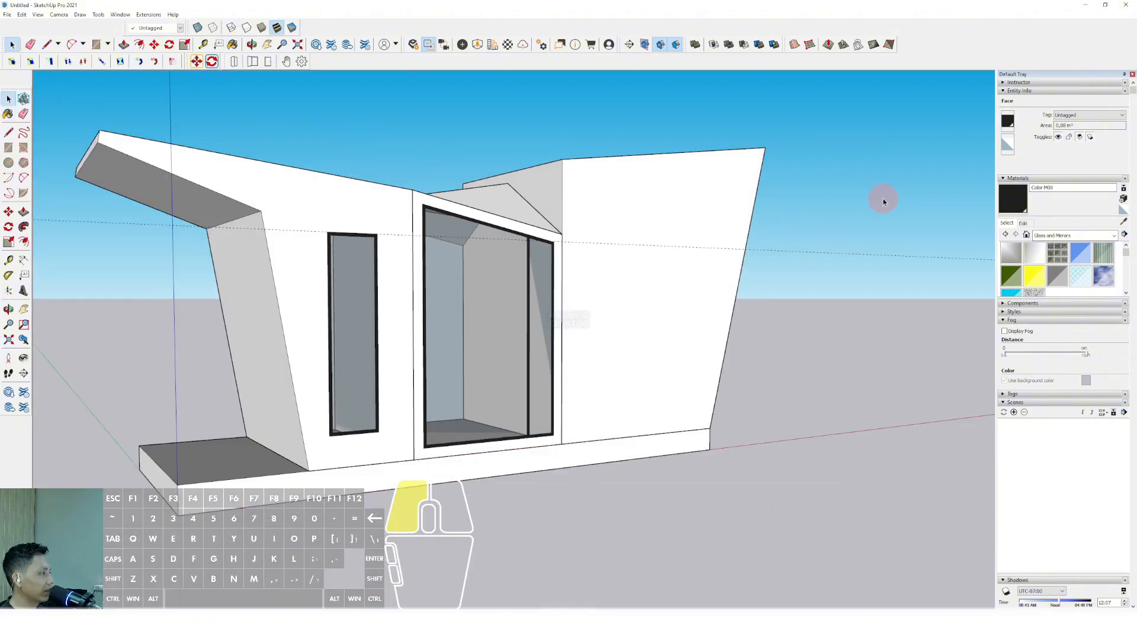
Delete the horizontal guide line that runs across the building's side faces.
{"action": "scroll", "coordinate": [592, 262], "scroll_direction": "down", "scroll_amount": 2}
{"action": "left_click", "coordinate": [588, 280]}
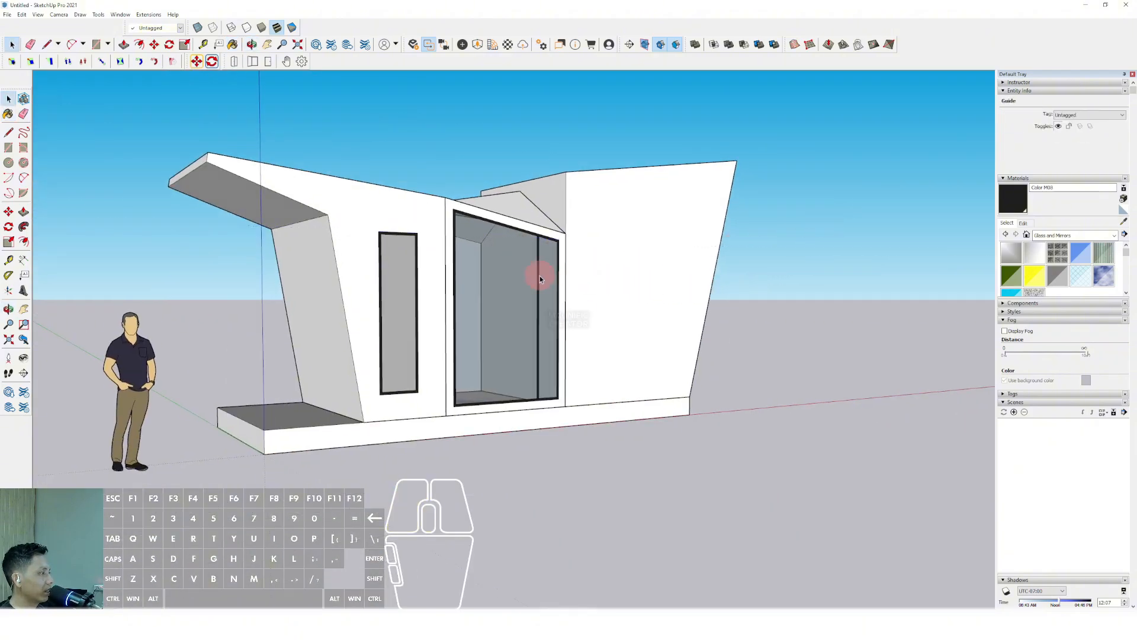
{"action": "key", "text": "Delete"}
Open the end block's group and draw a long horizontal rectangle on the upper part of its side face.
{"action": "scroll", "coordinate": [539, 276], "scroll_direction": "down", "scroll_amount": 2}
{"action": "middle_click_drag", "start_coordinate": [541, 276], "coordinate": [436, 216]}
{"action": "scroll", "coordinate": [527, 282], "scroll_direction": "up", "scroll_amount": 6}
{"action": "left_click", "coordinate": [438, 218]}
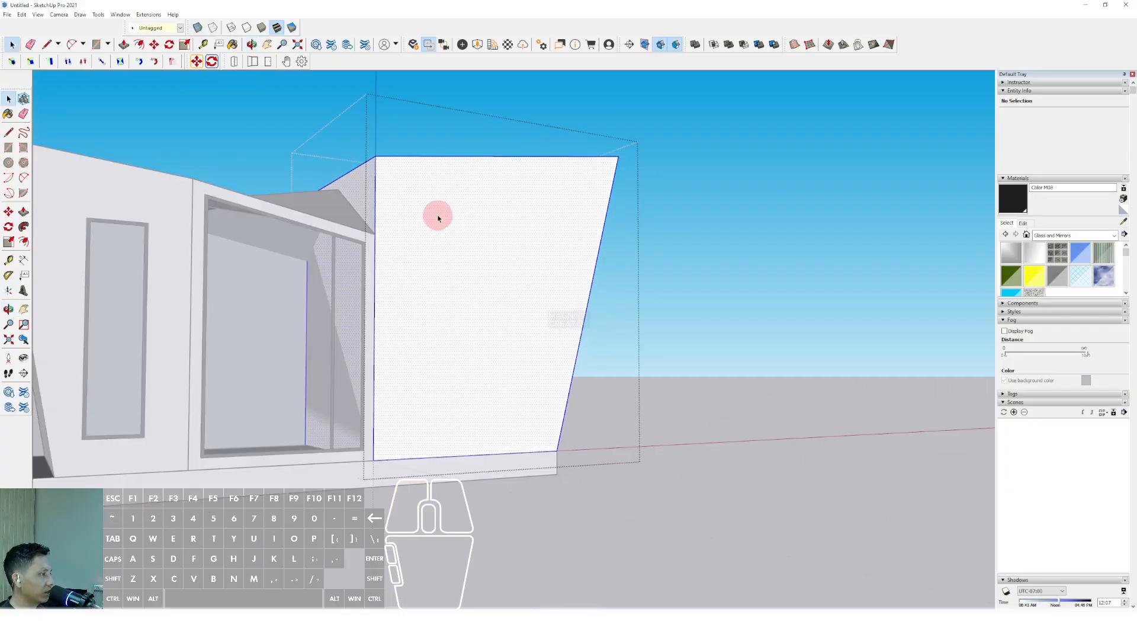
{"action": "key", "text": "r"}
{"action": "middle_click_drag", "start_coordinate": [563, 231], "coordinate": [514, 234]}
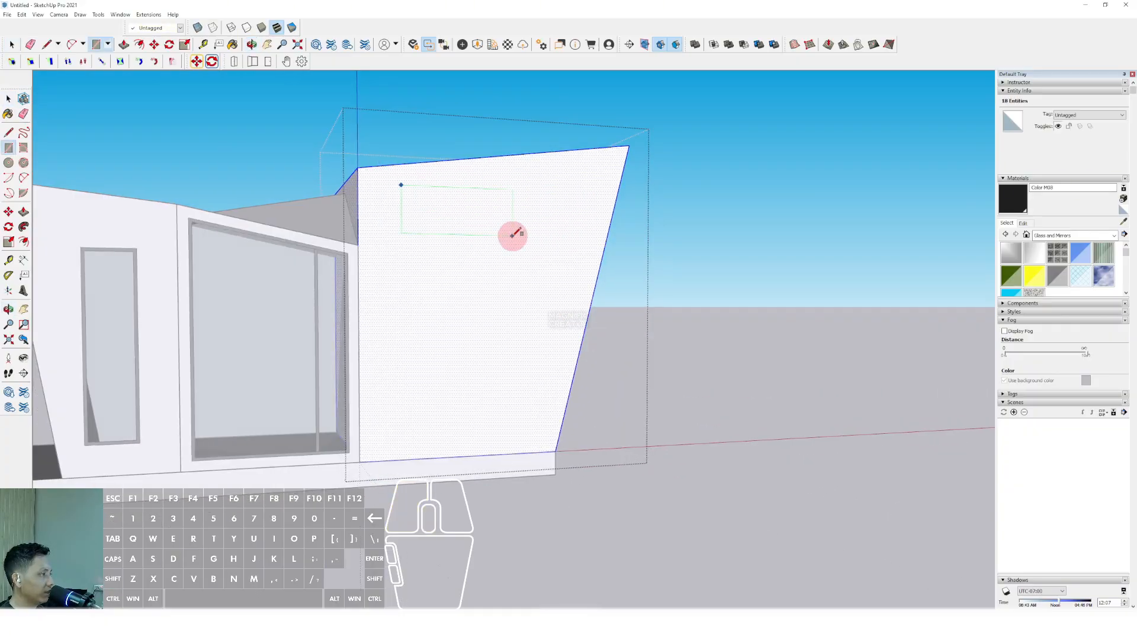
{"action": "left_click", "coordinate": [557, 229]}
{"action": "key", "text": "space"}
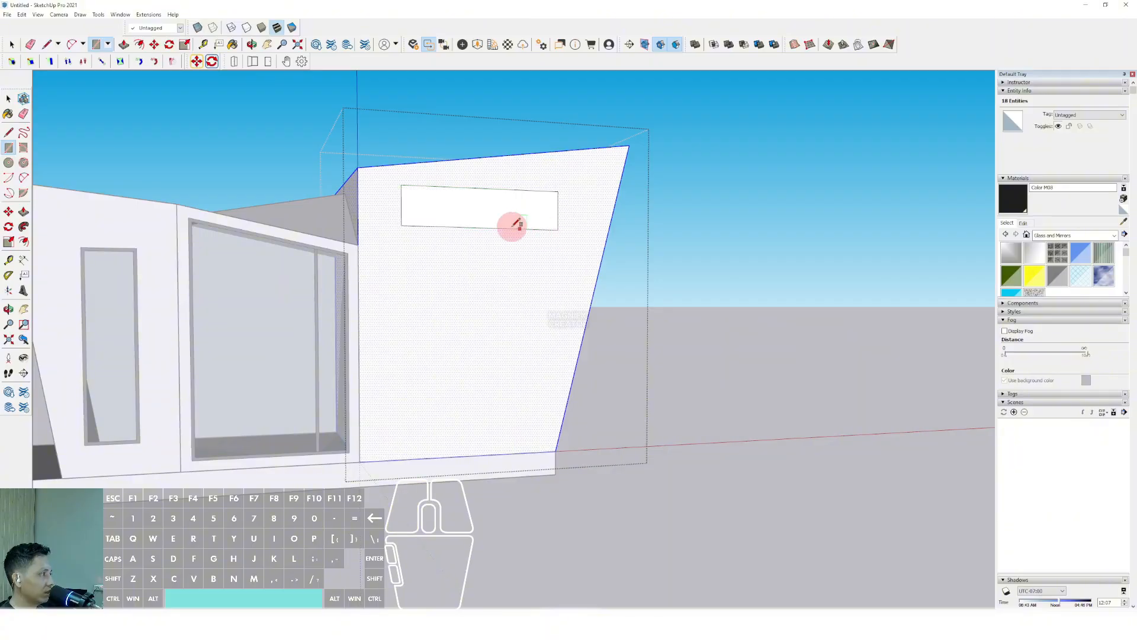
Offset the horizontal rectangle's outline inward to make a narrow window frame.
{"action": "scroll", "coordinate": [444, 206], "scroll_direction": "up", "scroll_amount": 4}
{"action": "left_click", "coordinate": [456, 200]}
{"action": "key", "text": "f"}
{"action": "left_click", "coordinate": [434, 180]}
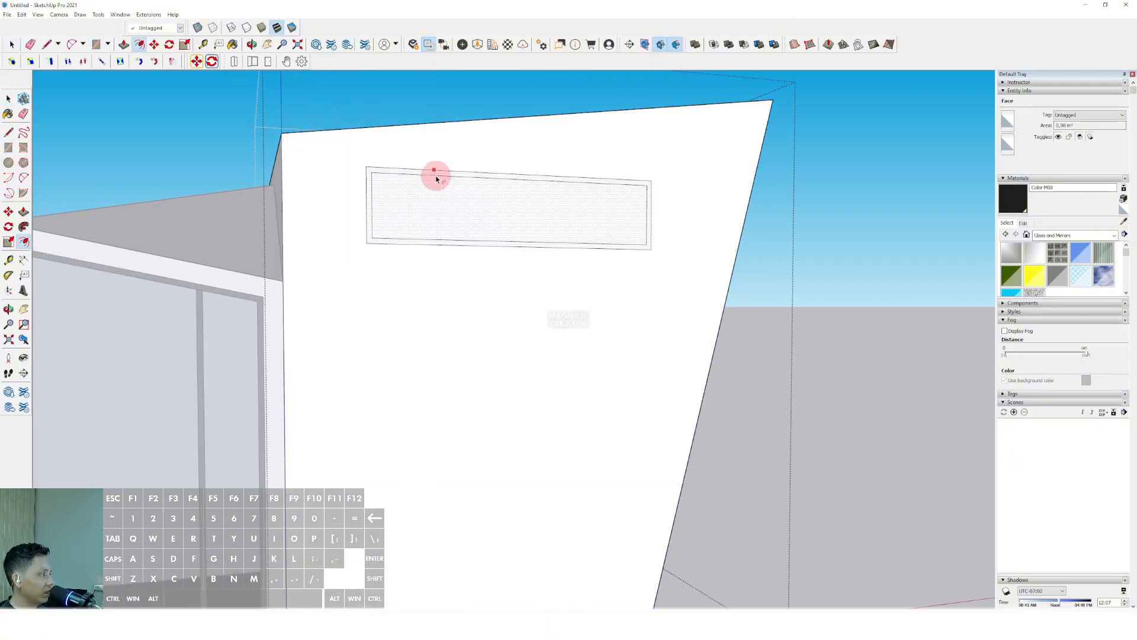
{"action": "left_click", "coordinate": [437, 177]}
{"action": "key", "text": "space"}
Paint the horizontal window's frame on the end block with the near-black Color M08.
{"action": "scroll", "coordinate": [464, 201], "scroll_direction": "down", "scroll_amount": 2}
{"action": "middle_click_drag", "start_coordinate": [465, 201], "coordinate": [514, 194], "text": "shift"}
{"action": "left_click", "coordinate": [1020, 208]}
{"action": "scroll", "coordinate": [448, 192], "scroll_direction": "up", "scroll_amount": 5}
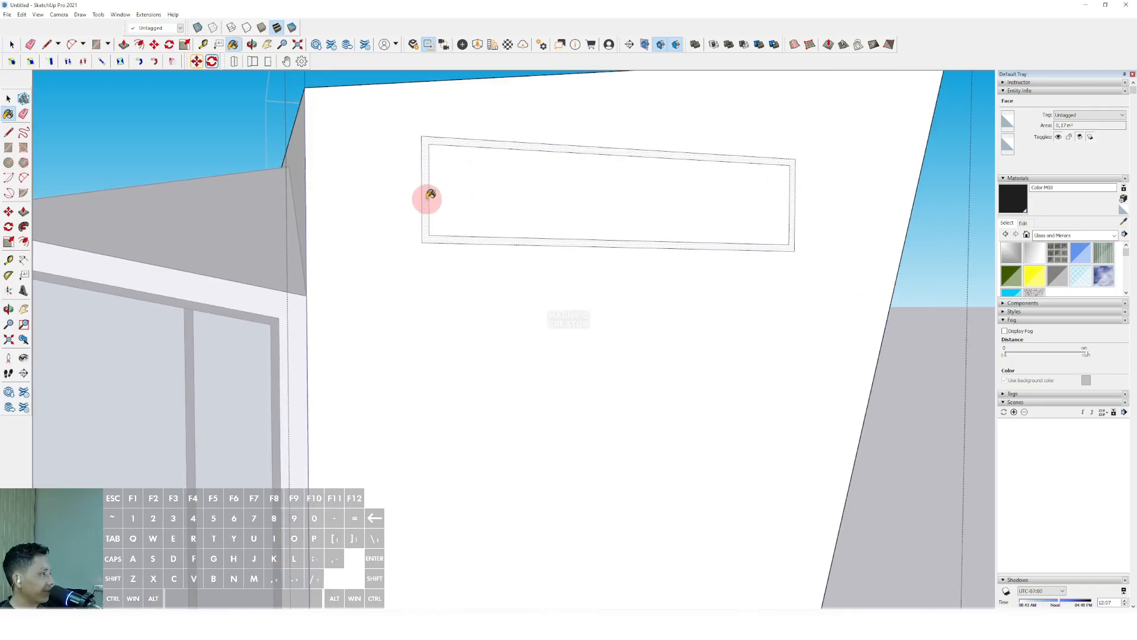
{"action": "left_click", "coordinate": [427, 199]}
{"action": "scroll", "coordinate": [499, 217], "scroll_direction": "down", "scroll_amount": 3}
Paint the pane of the end block's upper horizontal window with the sampled Translucent Glass Gray material.
{"action": "left_click", "coordinate": [1123, 222]}
{"action": "scroll", "coordinate": [333, 330], "scroll_direction": "up", "scroll_amount": 1}
{"action": "left_click", "coordinate": [310, 329]}
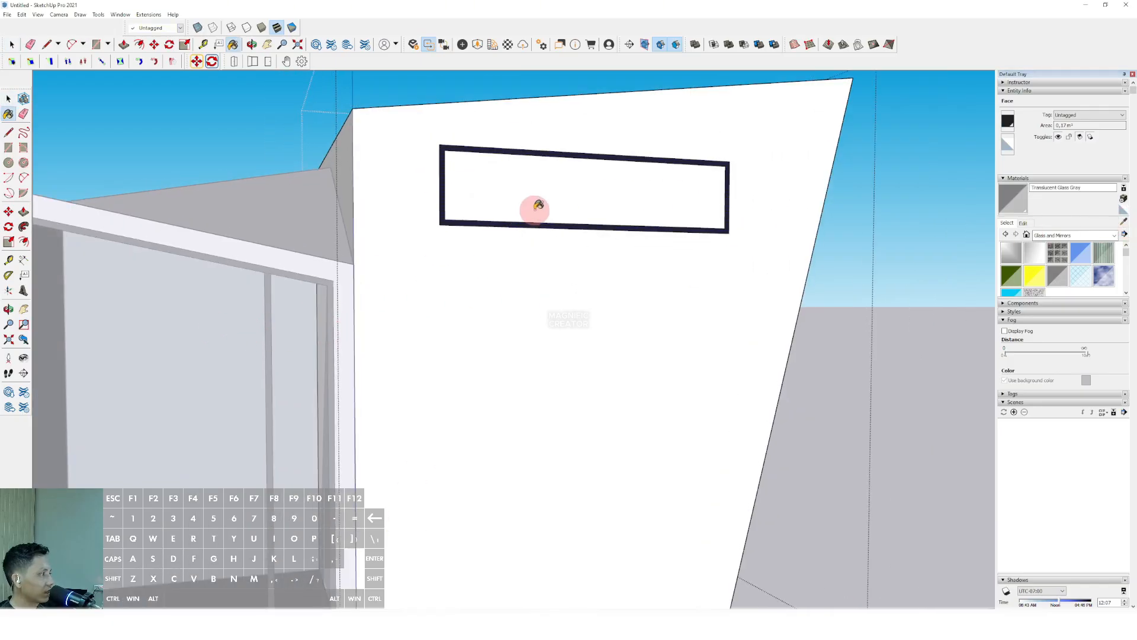
{"action": "left_click", "coordinate": [538, 204]}
{"action": "key", "text": "space"}
Open the end block's group and draw a second long horizontal rectangle below the upper window.
{"action": "scroll", "coordinate": [523, 207], "scroll_direction": "down", "scroll_amount": 3}
{"action": "mouse_move", "coordinate": [524, 207]}
{"action": "middle_mouse_down"}
{"action": "mouse_move", "coordinate": [847, 203]}
{"action": "mouse_move", "coordinate": [503, 323]}
{"action": "middle_mouse_up"}
{"action": "scroll", "coordinate": [449, 293], "scroll_direction": "up", "scroll_amount": 3}
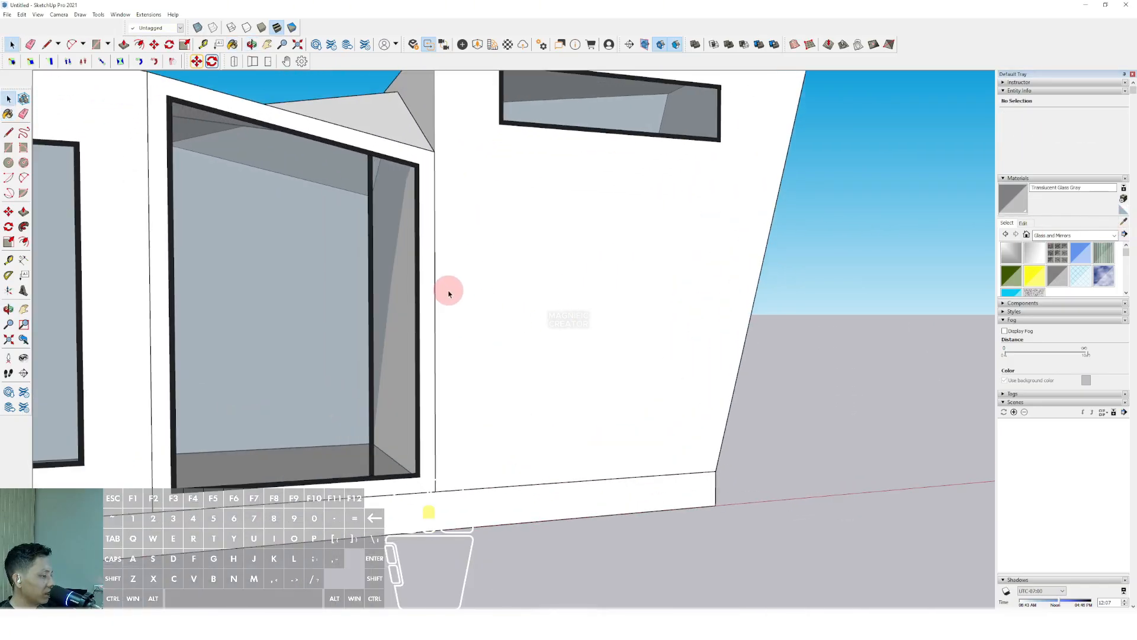
{"action": "triple_click", "coordinate": [500, 246]}
{"action": "key", "text": "r"}
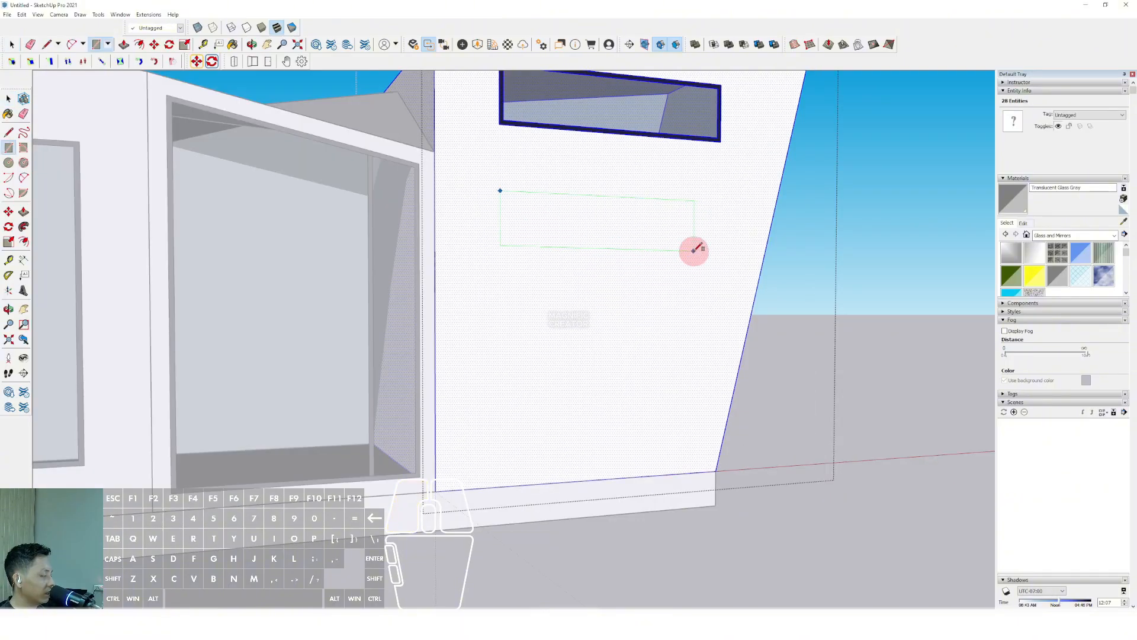
{"action": "left_click", "coordinate": [695, 249]}
{"action": "key", "text": "space"}
Offset the lower rectangle's outline inward to form a narrow window frame.
{"action": "scroll", "coordinate": [539, 216], "scroll_direction": "up", "scroll_amount": 3}
{"action": "left_click", "coordinate": [487, 188]}
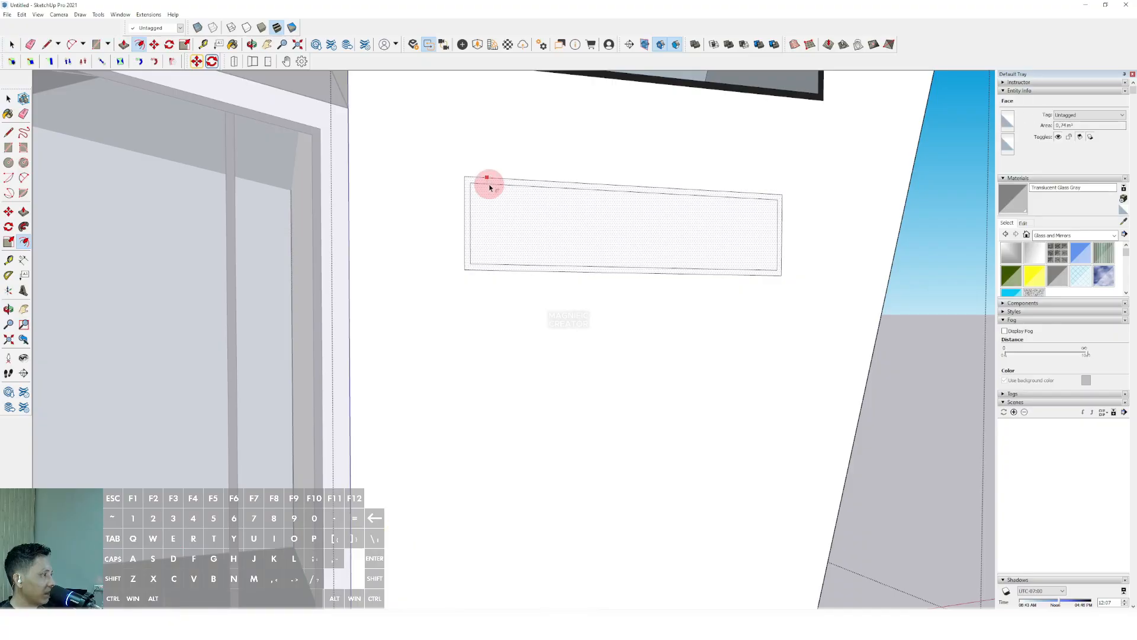
{"action": "key", "text": "space"}
Paint the lower window's pane with Translucent Glass Gray and its frame with the sampled Color M08.
{"action": "key", "text": "b"}
{"action": "left_click", "coordinate": [600, 223]}
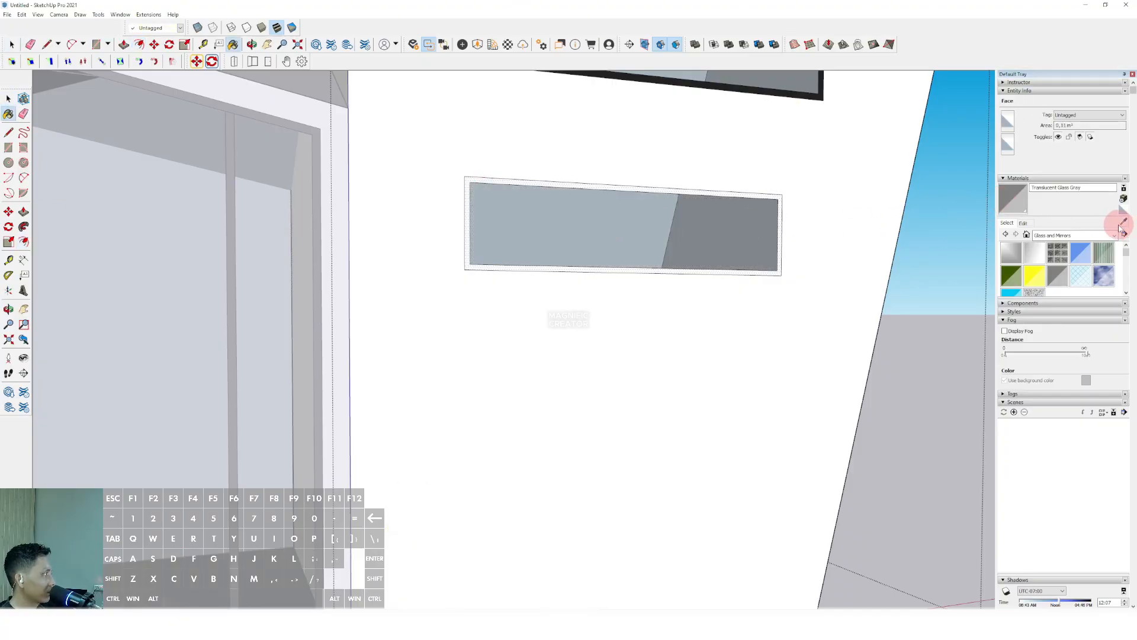
{"action": "left_click", "coordinate": [1122, 222]}
{"action": "scroll", "coordinate": [314, 218], "scroll_direction": "up", "scroll_amount": 2}
{"action": "scroll", "coordinate": [526, 173], "scroll_direction": "up", "scroll_amount": 1}
{"action": "left_click", "coordinate": [502, 166]}
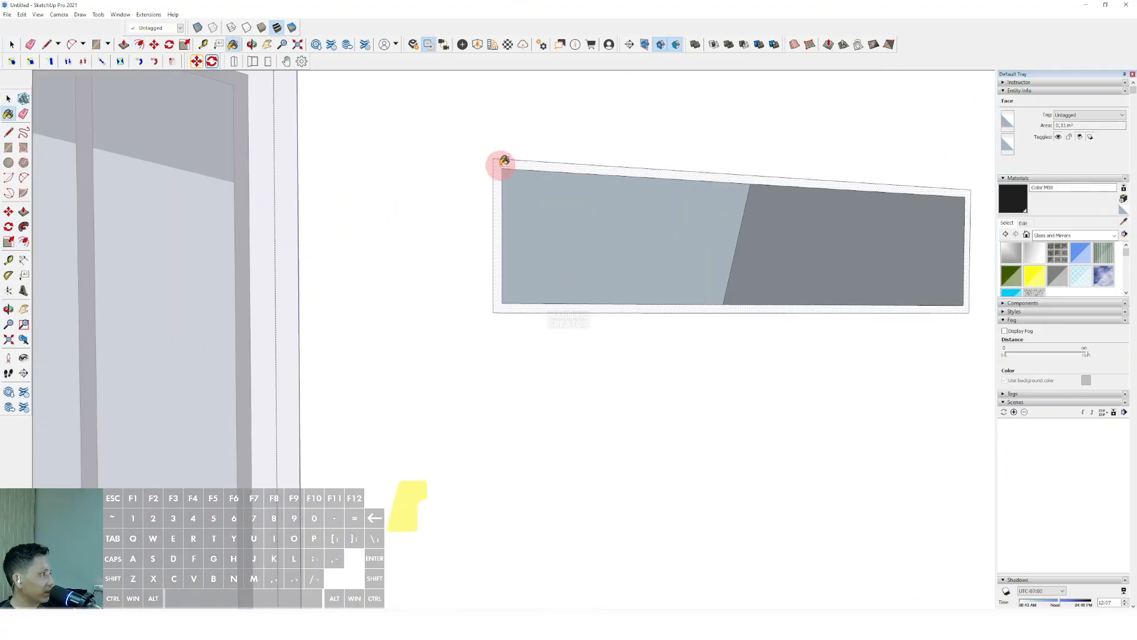
{"action": "key", "text": "space"}
Close the end block's group, open the canopy block's group and erase its wall facing the middle block.
{"action": "scroll", "coordinate": [504, 215], "scroll_direction": "down", "scroll_amount": 6}
{"action": "left_click", "coordinate": [851, 197]}
{"action": "scroll", "coordinate": [519, 311], "scroll_direction": "down", "scroll_amount": 2}
{"action": "middle_click_drag", "start_coordinate": [519, 314], "coordinate": [381, 325]}
{"action": "triple_click", "coordinate": [376, 260]}
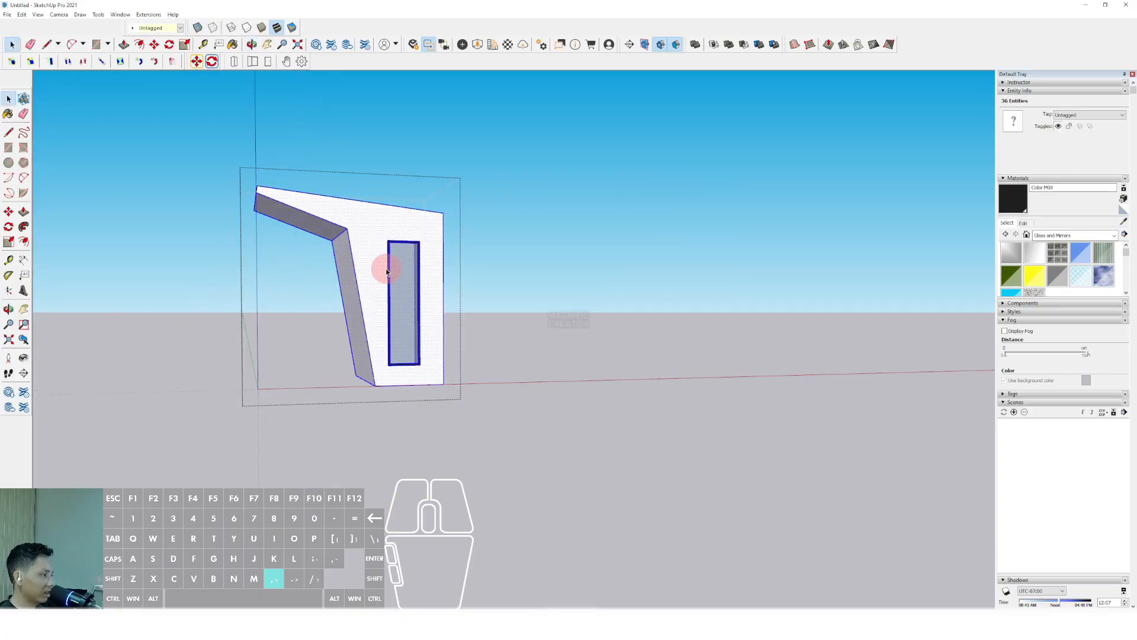
{"action": "scroll", "coordinate": [443, 290], "scroll_direction": "up", "scroll_amount": 1}
{"action": "middle_click_drag", "start_coordinate": [444, 290], "coordinate": [144, 293]}
{"action": "middle_click_drag", "start_coordinate": [462, 287], "coordinate": [362, 289]}
{"action": "mouse_move", "coordinate": [363, 289]}
{"action": "middle_mouse_down", "text": "shift"}
{"action": "mouse_move", "coordinate": [393, 290]}
{"action": "mouse_move", "coordinate": [335, 248]}
{"action": "mouse_move", "coordinate": [371, 310]}
{"action": "middle_mouse_up", "text": "shift"}
{"action": "scroll", "coordinate": [374, 310], "scroll_direction": "up", "scroll_amount": 1}
{"action": "right_click", "coordinate": [363, 250]}
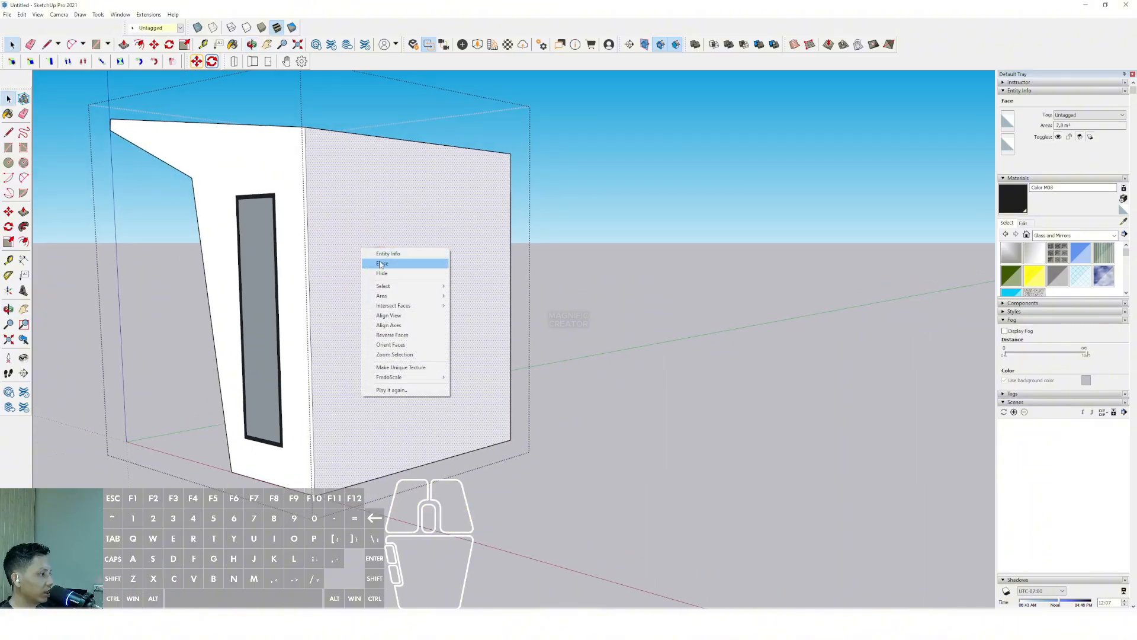
{"action": "left_click", "coordinate": [381, 265]}
Erase the canopy block's bottom edge on its open side to remove the floor face, and close the group.
{"action": "mouse_move", "coordinate": [418, 464]}
{"action": "middle_mouse_down"}
{"action": "mouse_move", "coordinate": [407, 453]}
{"action": "mouse_move", "coordinate": [421, 461]}
{"action": "middle_mouse_up"}
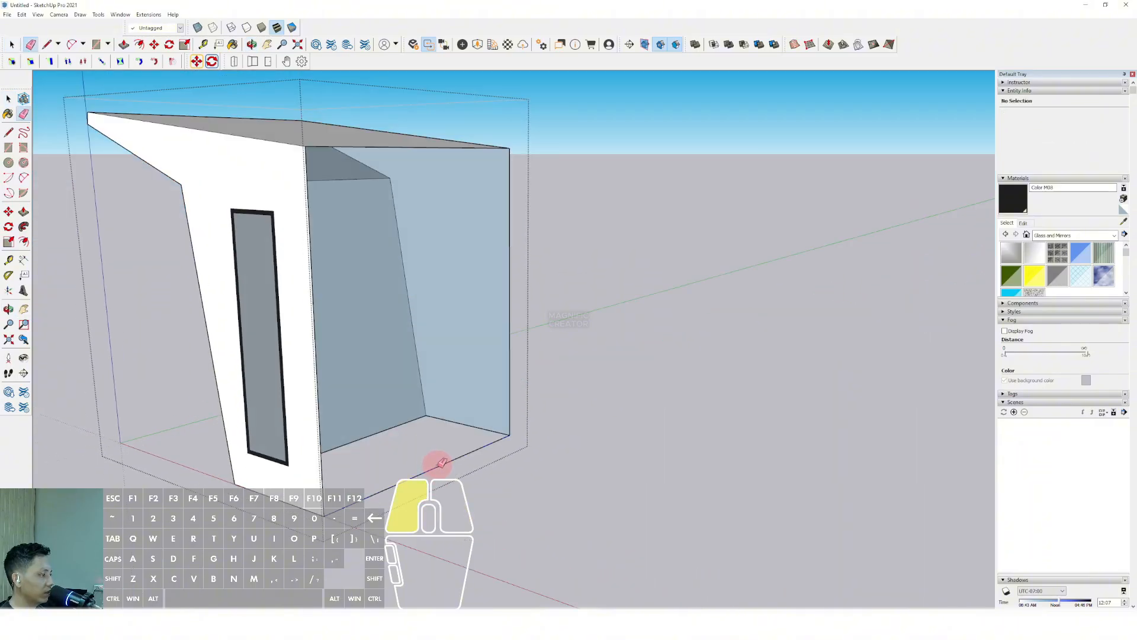
{"action": "left_click", "coordinate": [438, 465]}
{"action": "scroll", "coordinate": [286, 424], "scroll_direction": "down", "scroll_amount": 2}
{"action": "mouse_move", "coordinate": [287, 424]}
{"action": "middle_mouse_down"}
{"action": "mouse_move", "coordinate": [311, 368]}
{"action": "mouse_move", "coordinate": [270, 357]}
{"action": "middle_mouse_up"}
{"action": "scroll", "coordinate": [311, 368], "scroll_direction": "up", "scroll_amount": 1}
{"action": "key", "text": "space"}
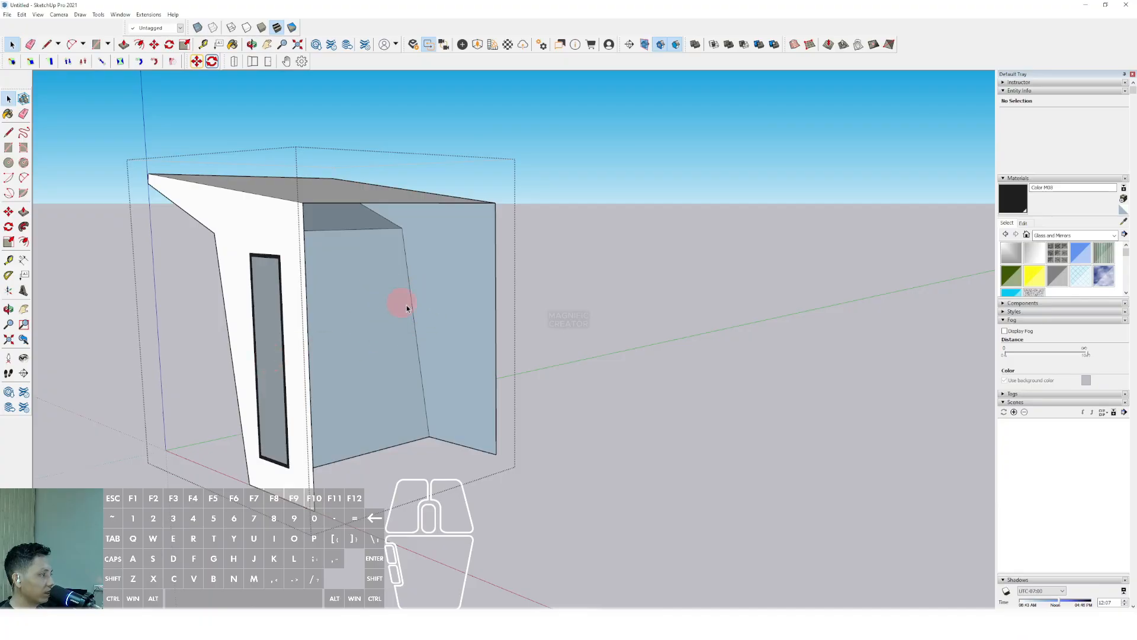
{"action": "middle_click_drag", "start_coordinate": [406, 305], "coordinate": [465, 316]}
{"action": "scroll", "coordinate": [343, 332], "scroll_direction": "down", "scroll_amount": 2}
{"action": "left_click", "coordinate": [513, 221]}
Open the middle block's group and delete the two end walls that adjoin the neighbouring blocks.
{"action": "scroll", "coordinate": [464, 295], "scroll_direction": "up", "scroll_amount": 2}
{"action": "triple_click", "coordinate": [409, 280]}
{"action": "left_click", "coordinate": [310, 332]}
{"action": "key", "text": "shift+e"}
{"action": "middle_click_drag", "start_coordinate": [310, 332], "coordinate": [152, 337]}
{"action": "middle_click_drag", "start_coordinate": [625, 332], "coordinate": [550, 334]}
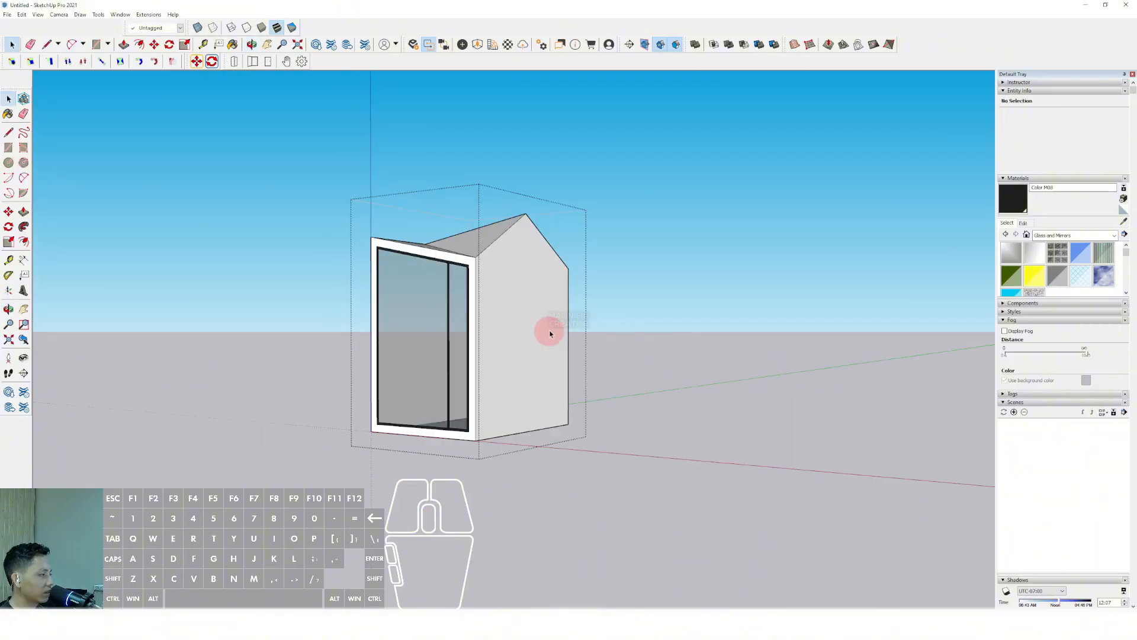
{"action": "scroll", "coordinate": [545, 328], "scroll_direction": "up", "scroll_amount": 1}
{"action": "left_click", "coordinate": [541, 322]}
{"action": "key", "text": "shift+e"}
Erase the middle block's open bottom edges to remove its floor face, and close the group.
{"action": "middle_click_drag", "start_coordinate": [482, 375], "coordinate": [444, 508]}
{"action": "key", "text": "e"}
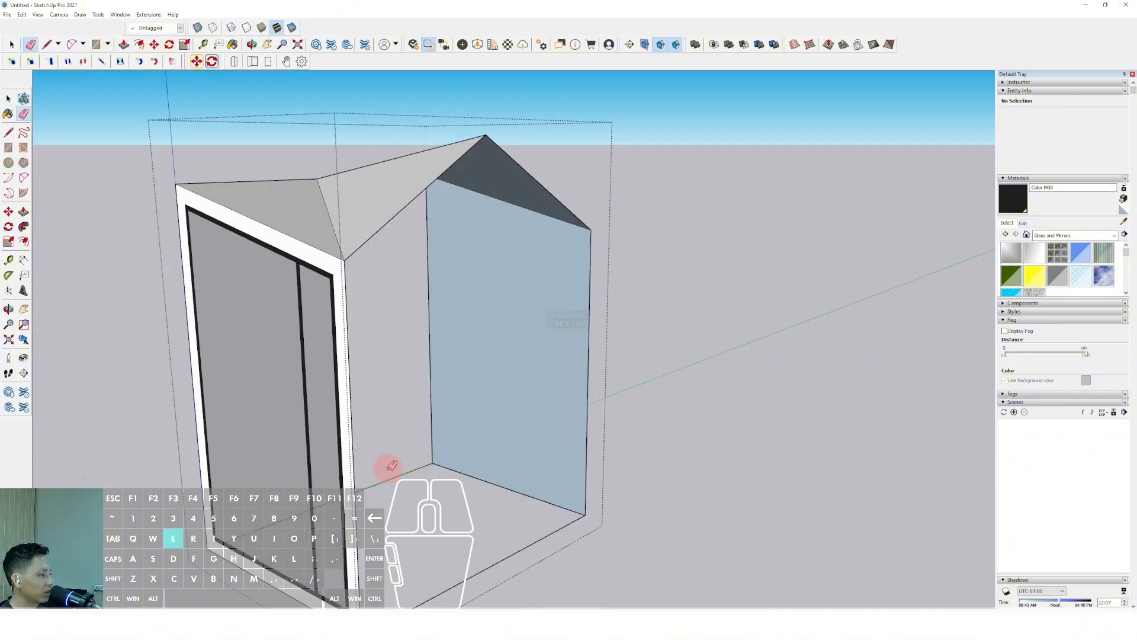
{"action": "left_click_drag", "start_coordinate": [527, 553], "coordinate": [528, 537]}
{"action": "key", "text": "space"}
{"action": "scroll", "coordinate": [480, 364], "scroll_direction": "down", "scroll_amount": 2}
{"action": "middle_click_drag", "start_coordinate": [409, 371], "coordinate": [802, 338]}
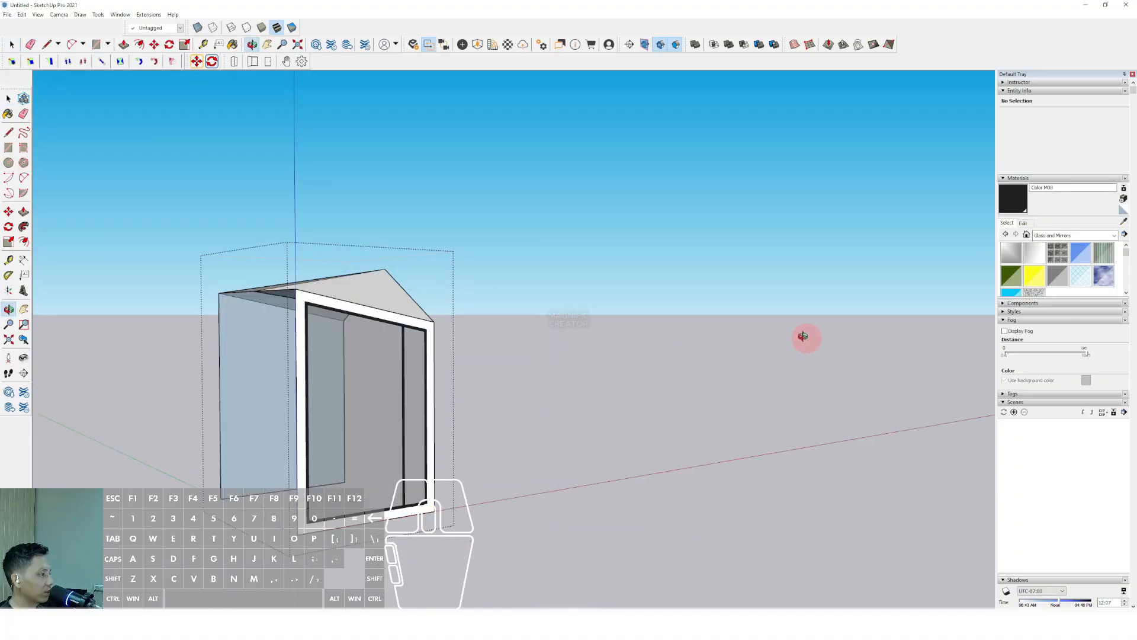
{"action": "scroll", "coordinate": [481, 337], "scroll_direction": "down", "scroll_amount": 1}
{"action": "middle_click_drag", "start_coordinate": [482, 334], "coordinate": [503, 359]}
{"action": "middle_click_drag", "start_coordinate": [98, 352], "coordinate": [403, 331]}
{"action": "key", "text": "space"}
{"action": "left_click", "coordinate": [461, 180]}
Open the end block's group and delete its wall facing the middle block.
{"action": "scroll", "coordinate": [411, 359], "scroll_direction": "up", "scroll_amount": 1}
{"action": "middle_click_drag", "start_coordinate": [474, 353], "coordinate": [392, 368]}
{"action": "triple_click", "coordinate": [465, 401]}
{"action": "scroll", "coordinate": [388, 382], "scroll_direction": "up", "scroll_amount": 2}
{"action": "left_click", "coordinate": [365, 382]}
{"action": "key", "text": "Delete"}
Delete the end block's floor face and the leftover bottom edge on its open side, and close the group.
{"action": "middle_click_drag", "start_coordinate": [386, 408], "coordinate": [506, 451]}
{"action": "left_click", "coordinate": [400, 439]}
{"action": "key", "text": "Delete"}
{"action": "key", "text": "e"}
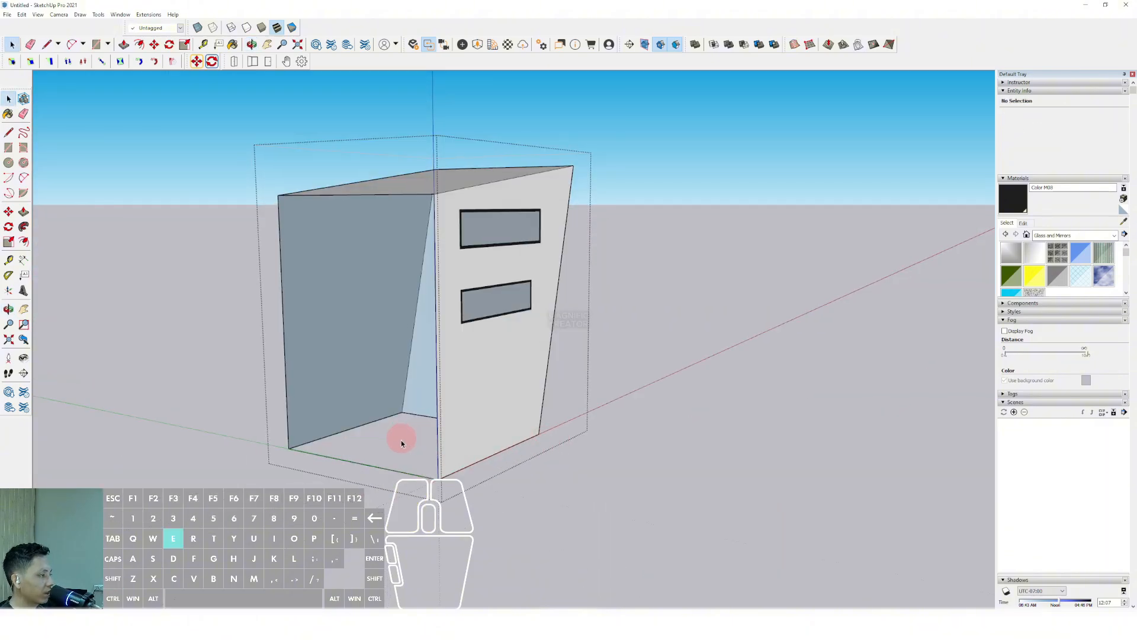
{"action": "scroll", "coordinate": [400, 441], "scroll_direction": "up", "scroll_amount": 1}
{"action": "left_click", "coordinate": [385, 469]}
{"action": "middle_click_drag", "start_coordinate": [437, 418], "coordinate": [488, 401]}
{"action": "scroll", "coordinate": [445, 391], "scroll_direction": "down", "scroll_amount": 3}
{"action": "key", "text": "space"}
{"action": "left_click", "coordinate": [579, 268]}
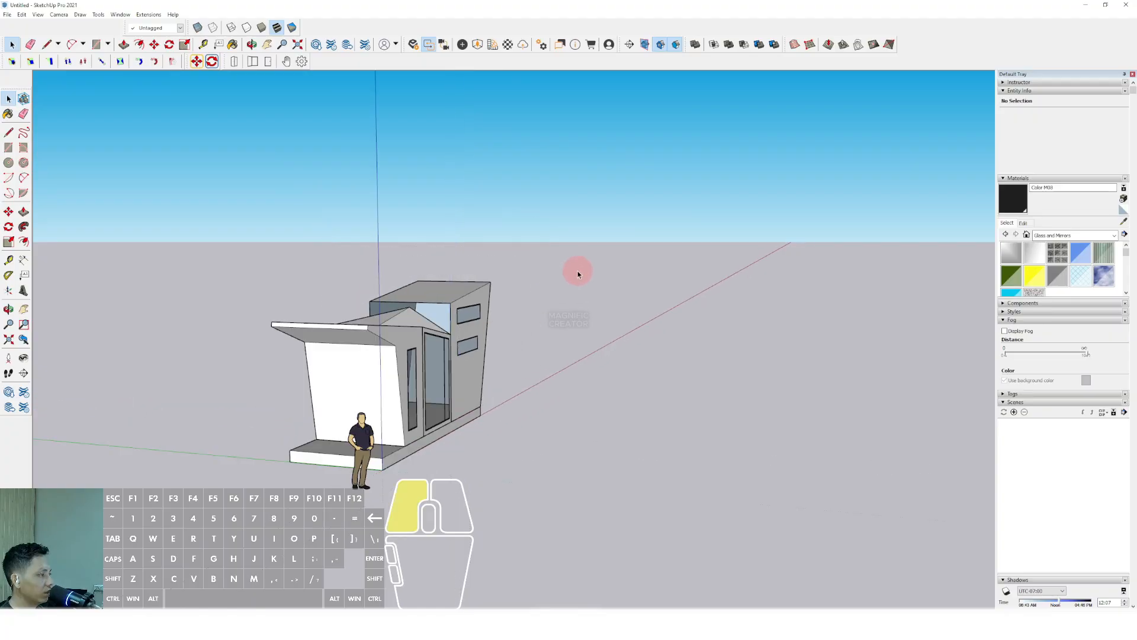
Open the end block's group for editing and show the rest of the model around it.
{"action": "middle_click_drag", "start_coordinate": [579, 268], "coordinate": [310, 345]}
{"action": "scroll", "coordinate": [425, 345], "scroll_direction": "up", "scroll_amount": 2}
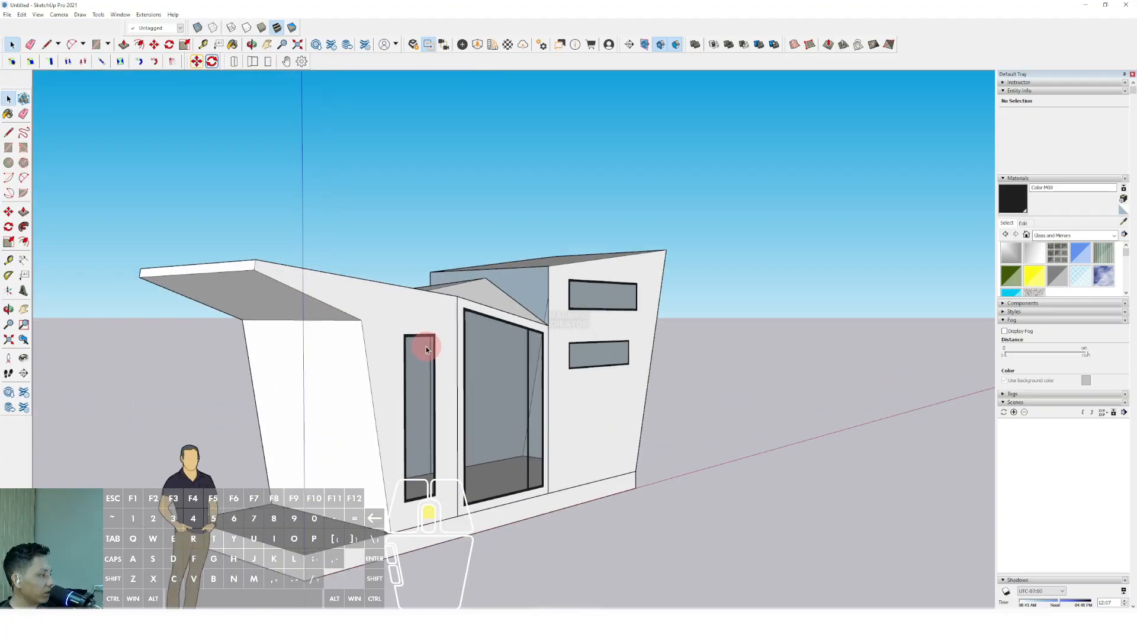
{"action": "left_click", "coordinate": [496, 320], "text": "shift"}
{"action": "scroll", "coordinate": [467, 391], "scroll_direction": "down", "scroll_amount": 2}
{"action": "middle_click_drag", "start_coordinate": [467, 391], "coordinate": [505, 383]}
{"action": "scroll", "coordinate": [531, 326], "scroll_direction": "up", "scroll_amount": 4}
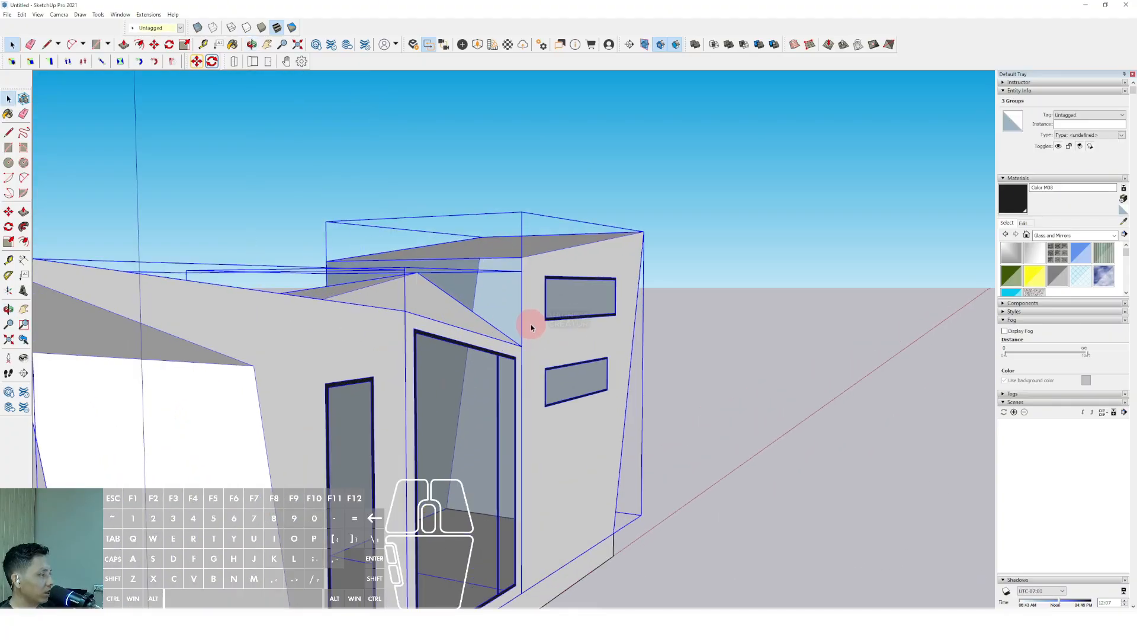
{"action": "scroll", "coordinate": [532, 326], "scroll_direction": "up", "scroll_amount": 2}
{"action": "double_click", "coordinate": [528, 300]}
{"action": "triple_click", "coordinate": [528, 300]}
{"action": "key", "text": "comma"}
Draw lines along the middle block's roof slopes to close the end block's exposed upper wall, and close the group.
{"action": "scroll", "coordinate": [525, 314], "scroll_direction": "up", "scroll_amount": 2}
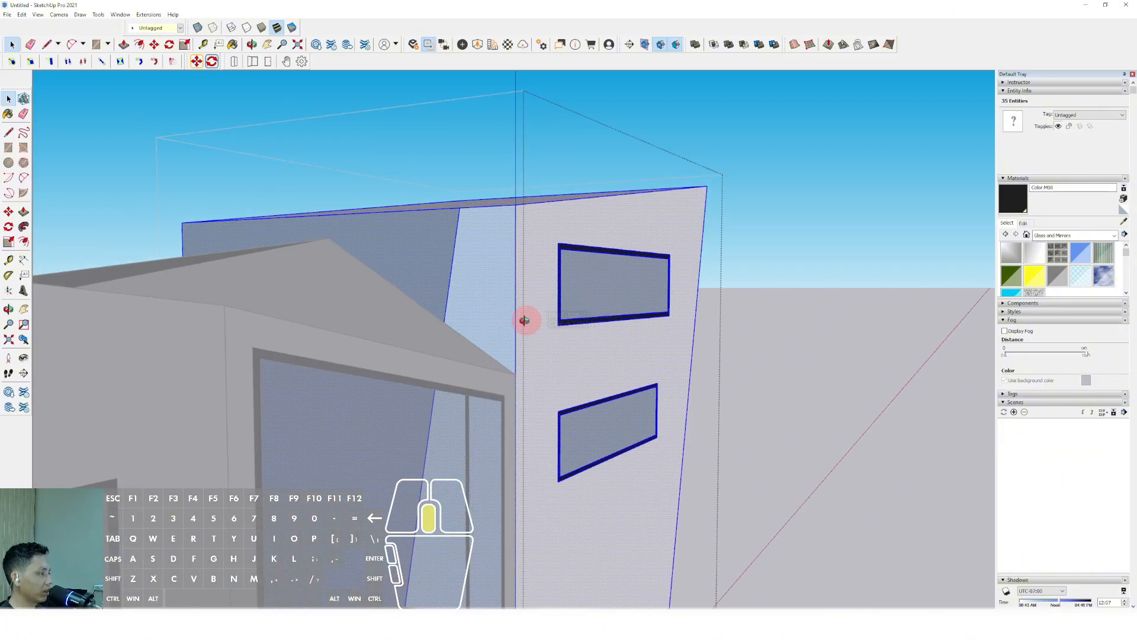
{"action": "middle_click_drag", "start_coordinate": [524, 319], "coordinate": [527, 375]}
{"action": "key", "text": "l"}
{"action": "left_click", "coordinate": [517, 394]}
{"action": "middle_click_drag", "start_coordinate": [310, 261], "coordinate": [396, 295]}
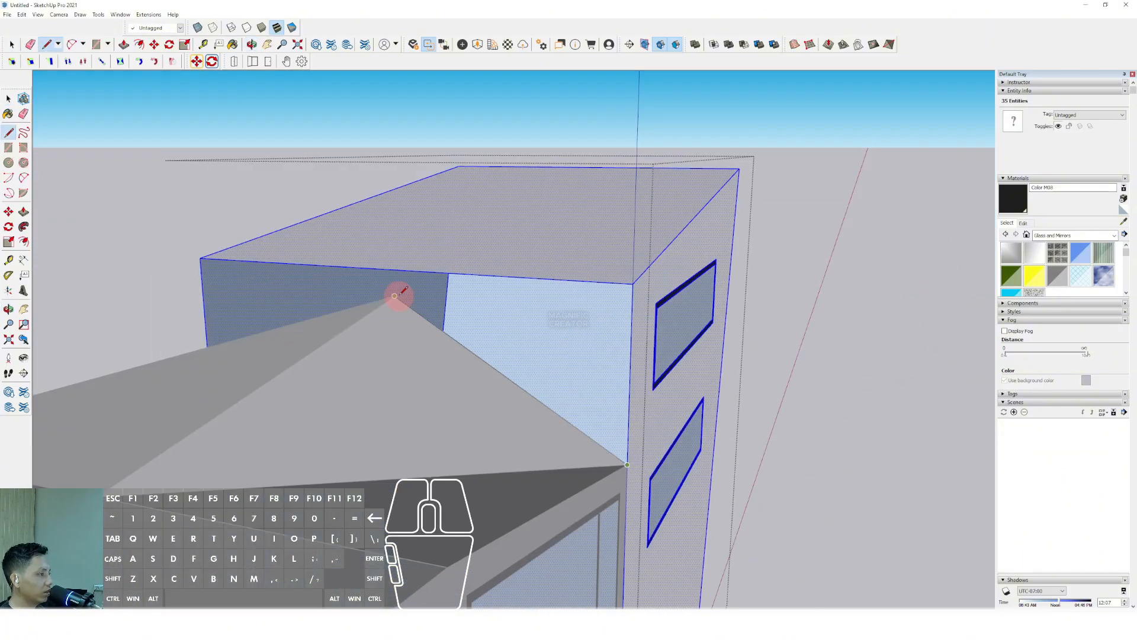
{"action": "left_click", "coordinate": [397, 296]}
{"action": "middle_click_drag", "start_coordinate": [237, 317], "coordinate": [645, 358]}
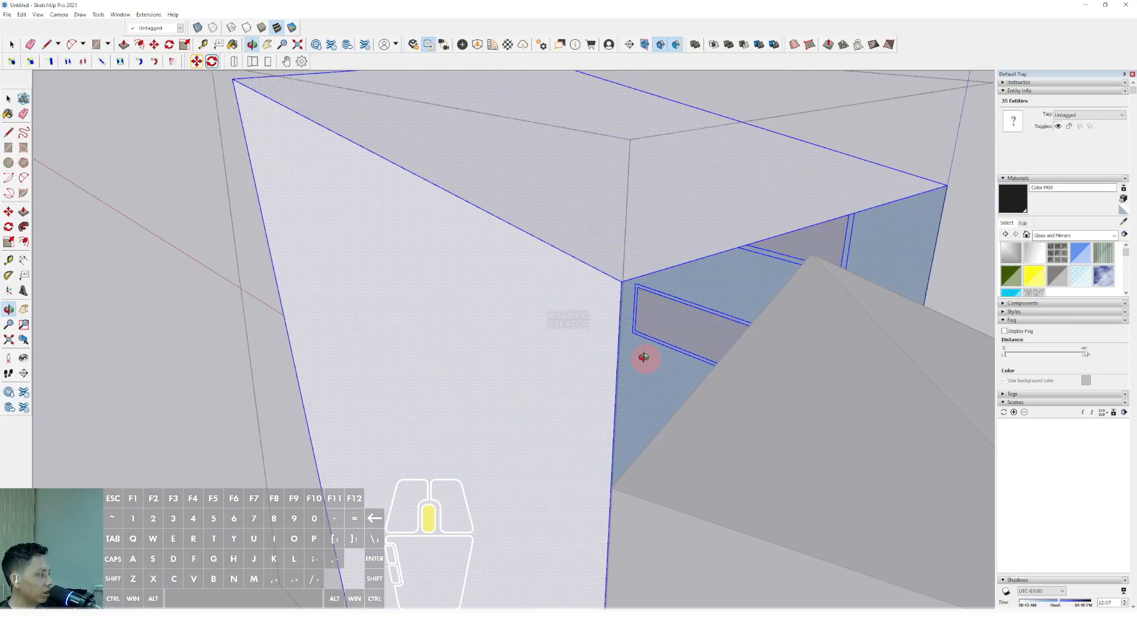
{"action": "middle_click_drag", "start_coordinate": [604, 487], "coordinate": [632, 254]}
{"action": "left_click", "coordinate": [586, 156]}
{"action": "scroll", "coordinate": [612, 170], "scroll_direction": "up", "scroll_amount": 2}
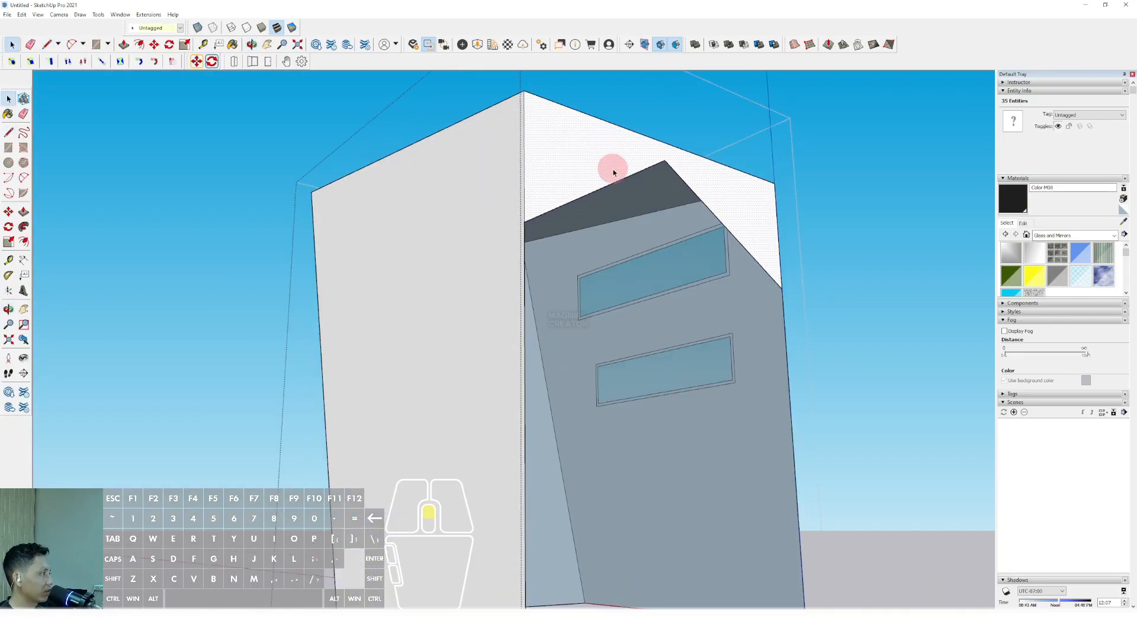
{"action": "middle_click_drag", "start_coordinate": [612, 170], "coordinate": [437, 239]}
{"action": "middle_click_drag", "start_coordinate": [740, 194], "coordinate": [470, 292]}
{"action": "scroll", "coordinate": [470, 293], "scroll_direction": "down", "scroll_amount": 5}
{"action": "middle_click_drag", "start_coordinate": [431, 253], "coordinate": [347, 210]}
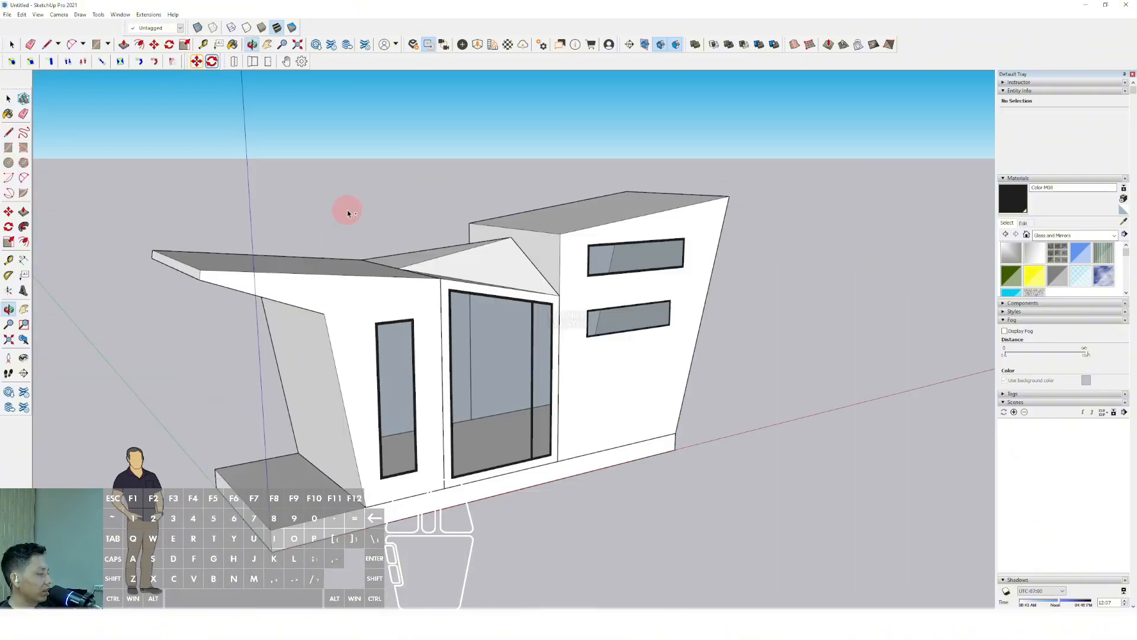
Open the canopy block's group and erase the leaning front wall beneath the canopy.
{"action": "middle_click_drag", "start_coordinate": [490, 295], "coordinate": [378, 391]}
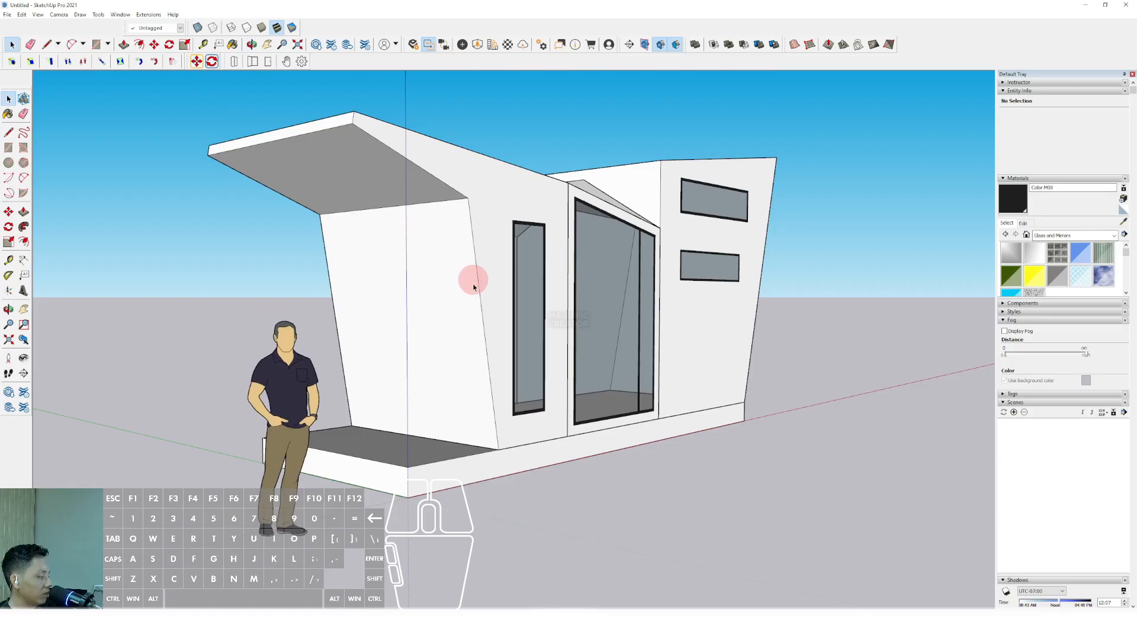
{"action": "middle_click_drag", "start_coordinate": [391, 395], "coordinate": [786, 335]}
{"action": "scroll", "coordinate": [528, 290], "scroll_direction": "up", "scroll_amount": 4}
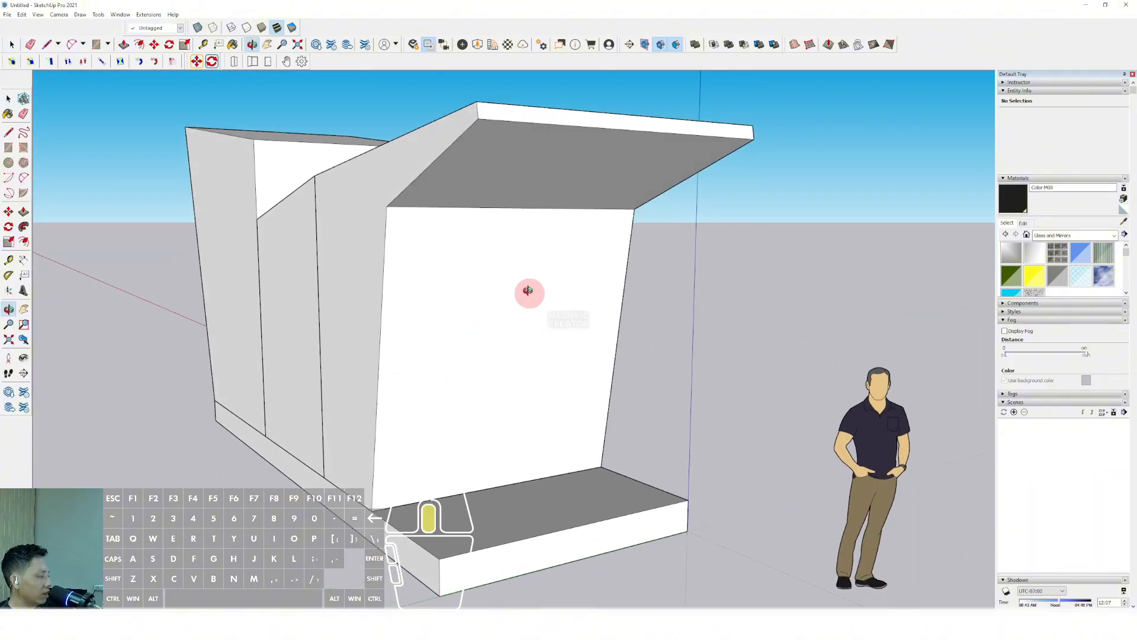
{"action": "key", "text": "space"}
{"action": "scroll", "coordinate": [492, 273], "scroll_direction": "up", "scroll_amount": 2}
{"action": "left_click", "coordinate": [490, 272]}
{"action": "left_click", "coordinate": [460, 260]}
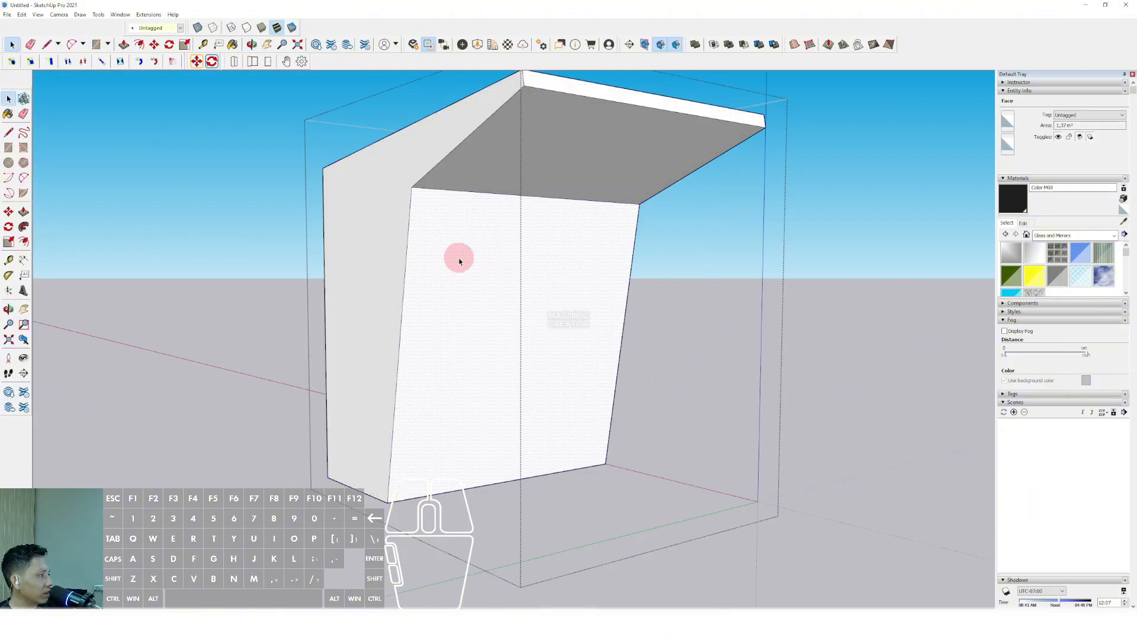
{"action": "right_click", "coordinate": [480, 271]}
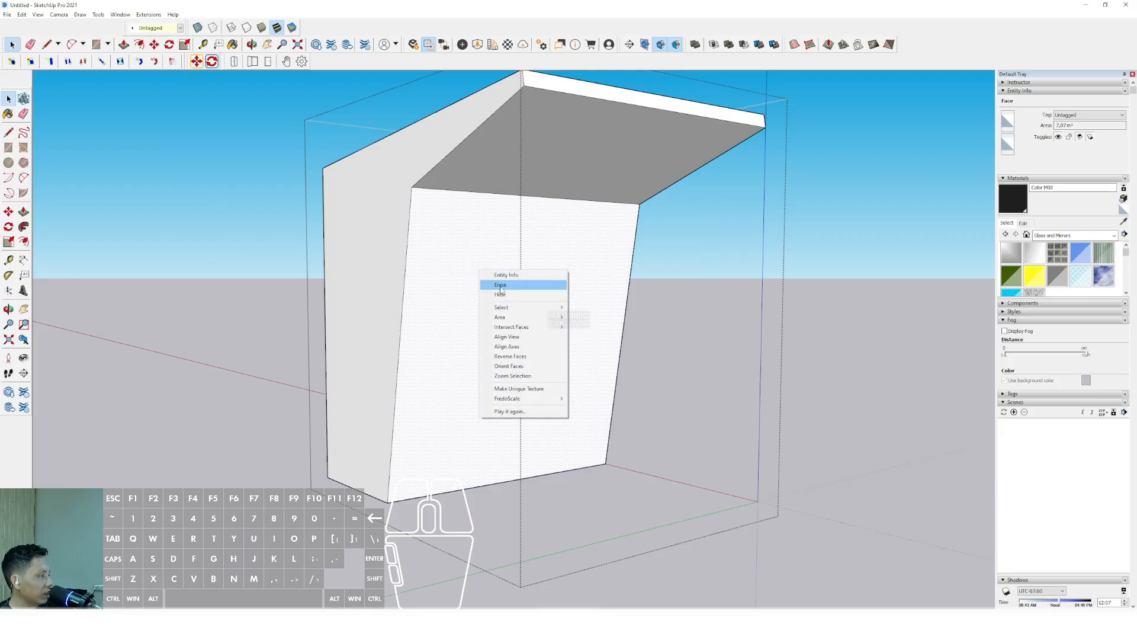
{"action": "left_click", "coordinate": [501, 285]}
Draw a vertical line up the windowless side wall from its bottom front corner and join it to the canopy's underside corner.
{"action": "mouse_move", "coordinate": [500, 287]}
{"action": "middle_mouse_down"}
{"action": "mouse_move", "coordinate": [432, 350]}
{"action": "mouse_move", "coordinate": [470, 361]}
{"action": "mouse_move", "coordinate": [357, 371]}
{"action": "mouse_move", "coordinate": [404, 321]}
{"action": "mouse_move", "coordinate": [439, 448]}
{"action": "middle_mouse_up"}
{"action": "key", "text": "l"}
{"action": "left_click", "coordinate": [438, 448]}
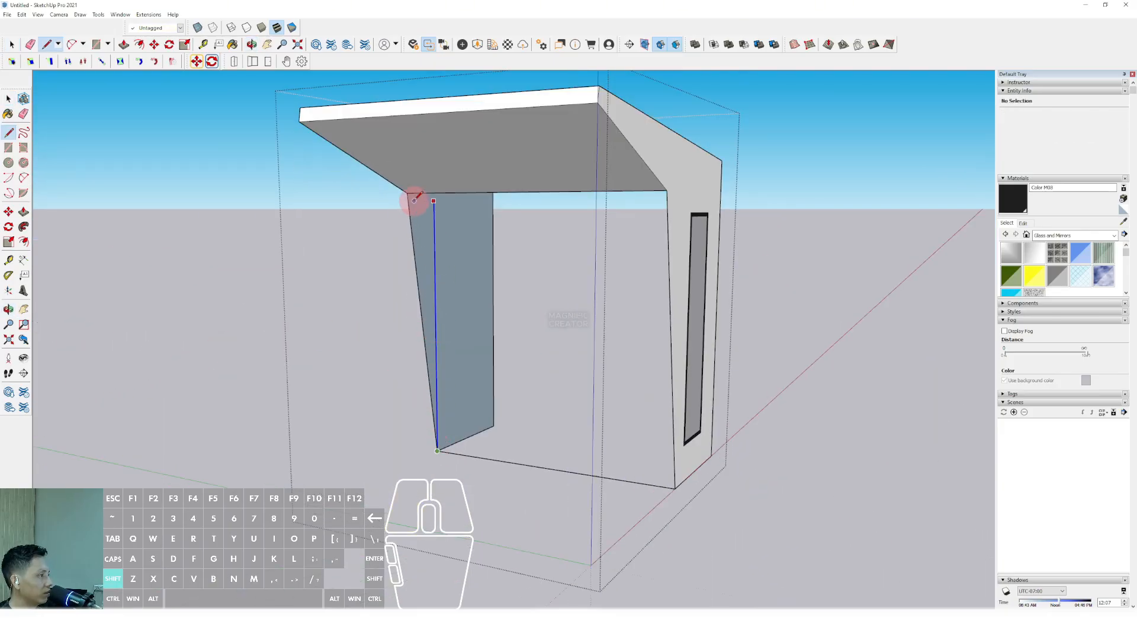
{"action": "left_click", "coordinate": [409, 193]}
{"action": "scroll", "coordinate": [409, 191], "scroll_direction": "up", "scroll_amount": 5}
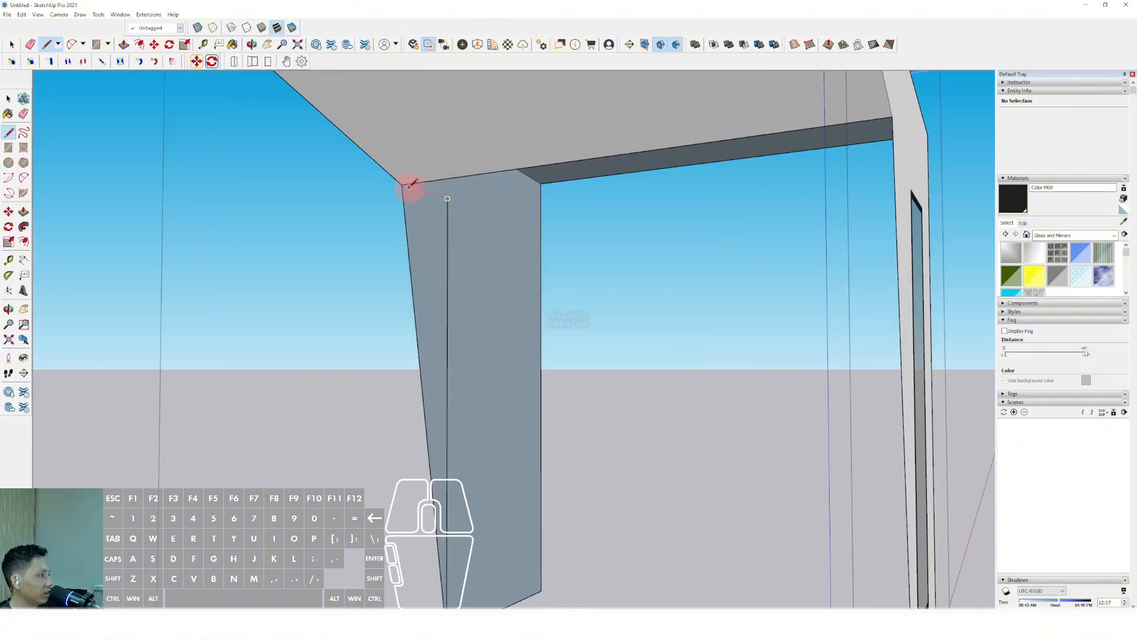
{"action": "left_click", "coordinate": [402, 185]}
{"action": "mouse_move", "coordinate": [406, 183]}
{"action": "middle_mouse_down"}
{"action": "mouse_move", "coordinate": [581, 210]}
{"action": "mouse_move", "coordinate": [450, 254]}
{"action": "mouse_move", "coordinate": [400, 203]}
{"action": "middle_mouse_up"}
{"action": "key", "text": "space"}
Draw matching horizontal and vertical lines on the window-side wall to close the upright recessed front wall and soffit, and close the group.
{"action": "key", "text": "l"}
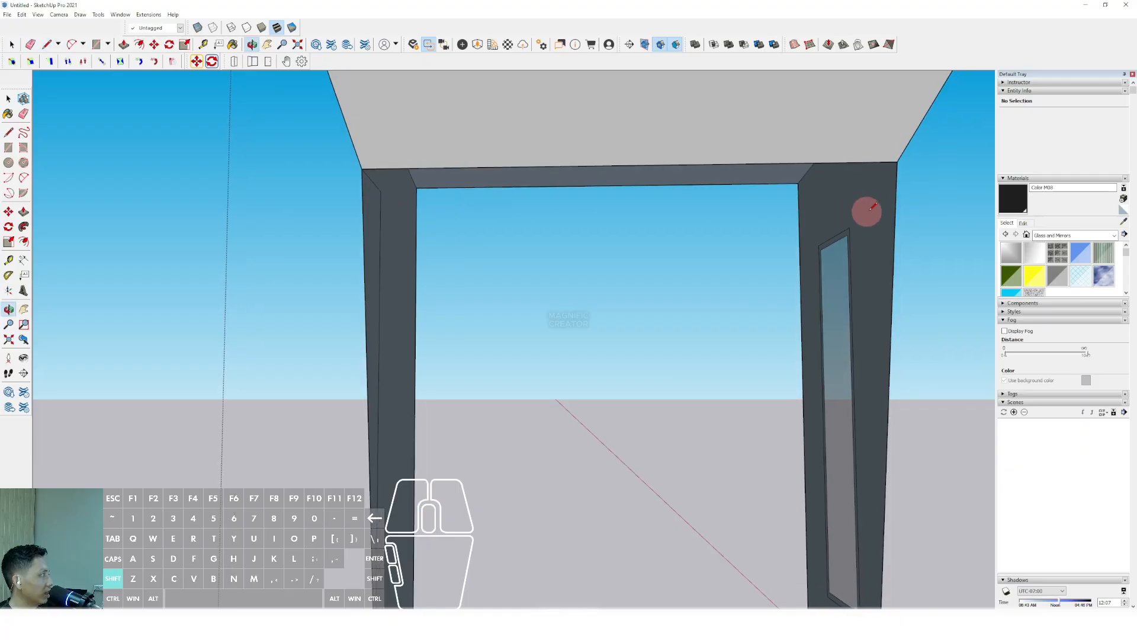
{"action": "left_click", "coordinate": [863, 186]}
{"action": "middle_click_drag", "start_coordinate": [863, 285], "coordinate": [859, 405]}
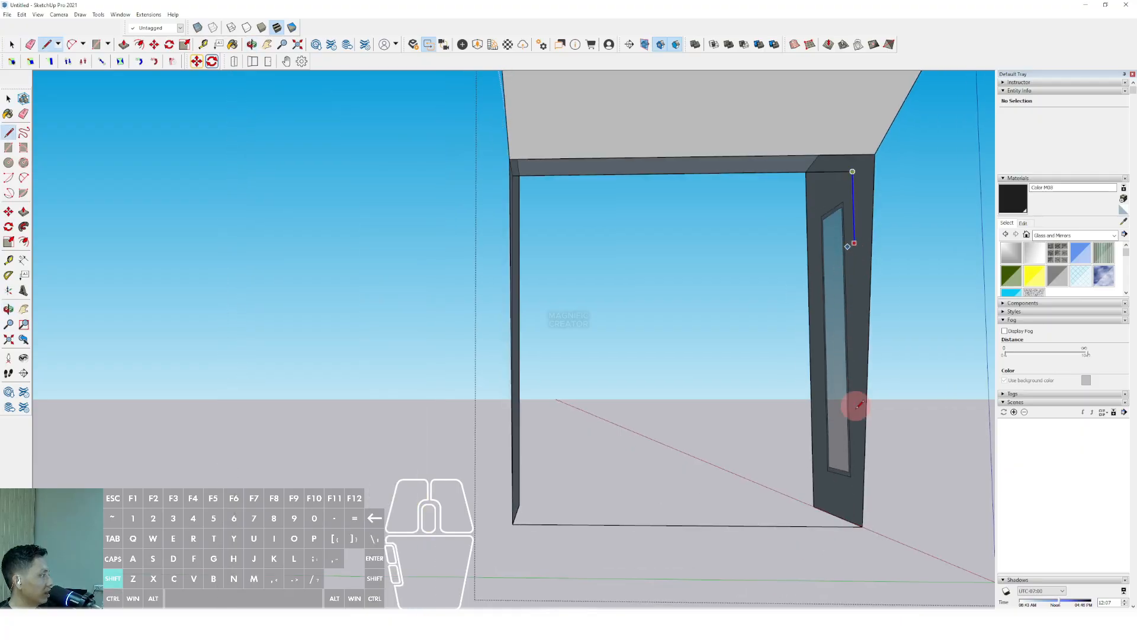
{"action": "left_click", "coordinate": [860, 521]}
{"action": "middle_click_drag", "start_coordinate": [863, 520], "coordinate": [299, 241]}
{"action": "scroll", "coordinate": [786, 214], "scroll_direction": "up", "scroll_amount": 3}
{"action": "left_click", "coordinate": [677, 232]}
{"action": "key", "text": "space"}
{"action": "scroll", "coordinate": [679, 237], "scroll_direction": "down", "scroll_amount": 3}
{"action": "scroll", "coordinate": [361, 241], "scroll_direction": "down", "scroll_amount": 2}
{"action": "middle_click_drag", "start_coordinate": [398, 254], "coordinate": [314, 276]}
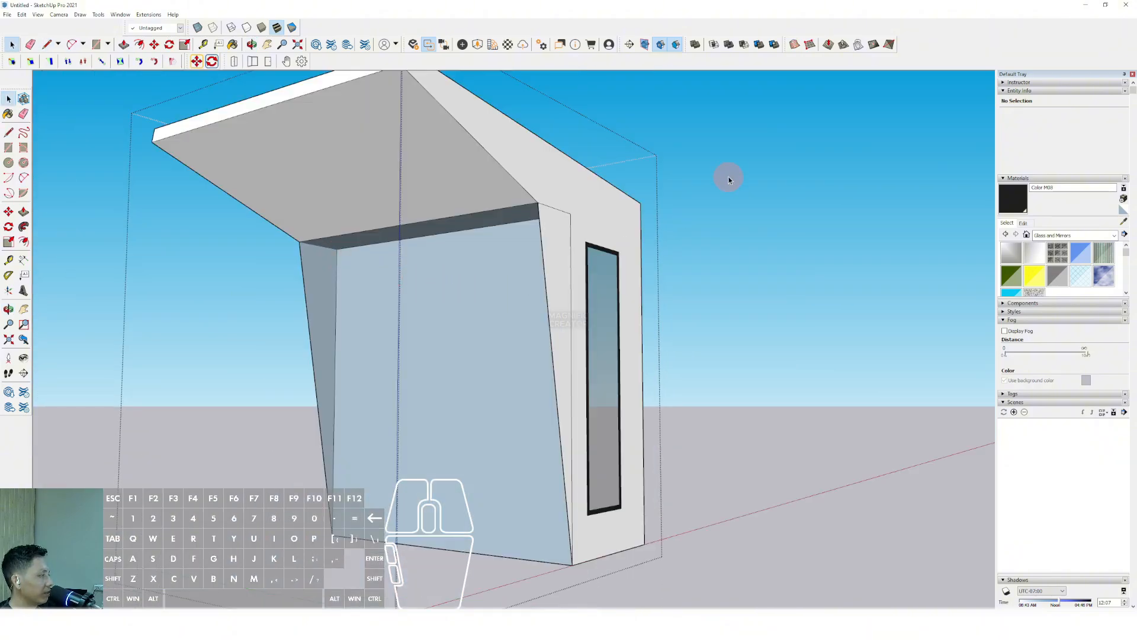
{"action": "left_click", "coordinate": [729, 177]}
Reopen the canopy block's group and select all of its connected geometry.
{"action": "scroll", "coordinate": [533, 241], "scroll_direction": "up", "scroll_amount": 1}
{"action": "middle_click_drag", "start_coordinate": [457, 267], "coordinate": [340, 267]}
{"action": "scroll", "coordinate": [340, 267], "scroll_direction": "up", "scroll_amount": 2}
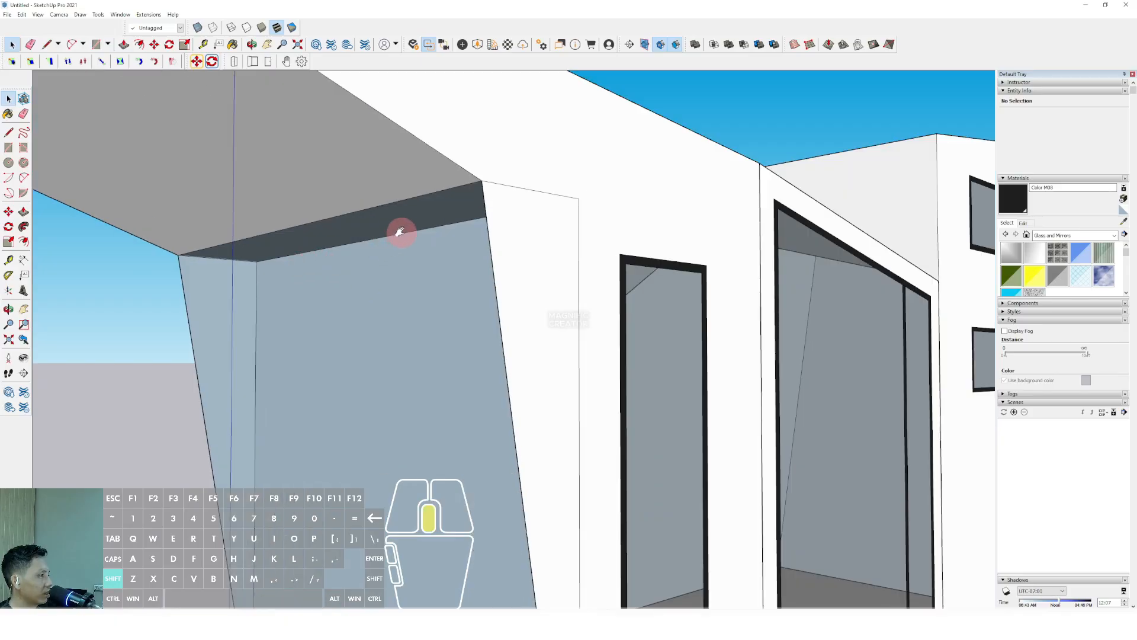
{"action": "middle_click_drag", "start_coordinate": [400, 233], "coordinate": [538, 268], "text": "shift"}
{"action": "scroll", "coordinate": [394, 210], "scroll_direction": "down", "scroll_amount": 3}
{"action": "middle_click_drag", "start_coordinate": [400, 285], "coordinate": [341, 292]}
{"action": "left_click", "coordinate": [475, 261]}
{"action": "triple_click", "coordinate": [476, 261]}
{"action": "scroll", "coordinate": [510, 304], "scroll_direction": "up", "scroll_amount": 1}
{"action": "middle_click_drag", "start_coordinate": [510, 304], "coordinate": [393, 297]}
{"action": "key", "text": "i"}
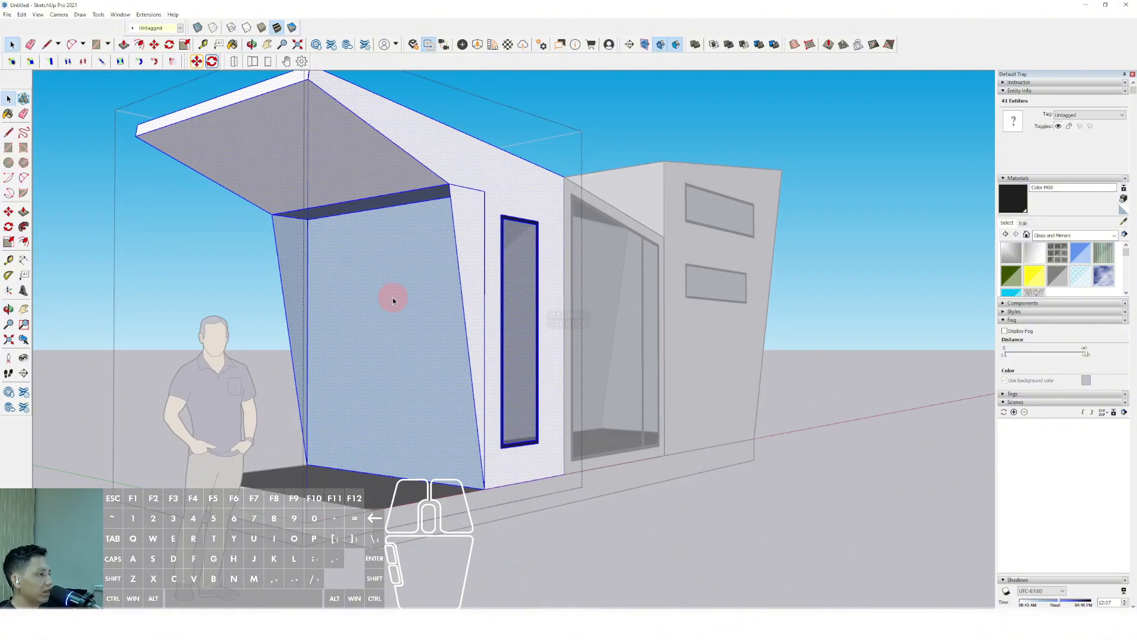
Place a horizontal guide across the recessed front wall, level with the top of the canopy block's narrow side window.
{"action": "left_click", "coordinate": [341, 468]}
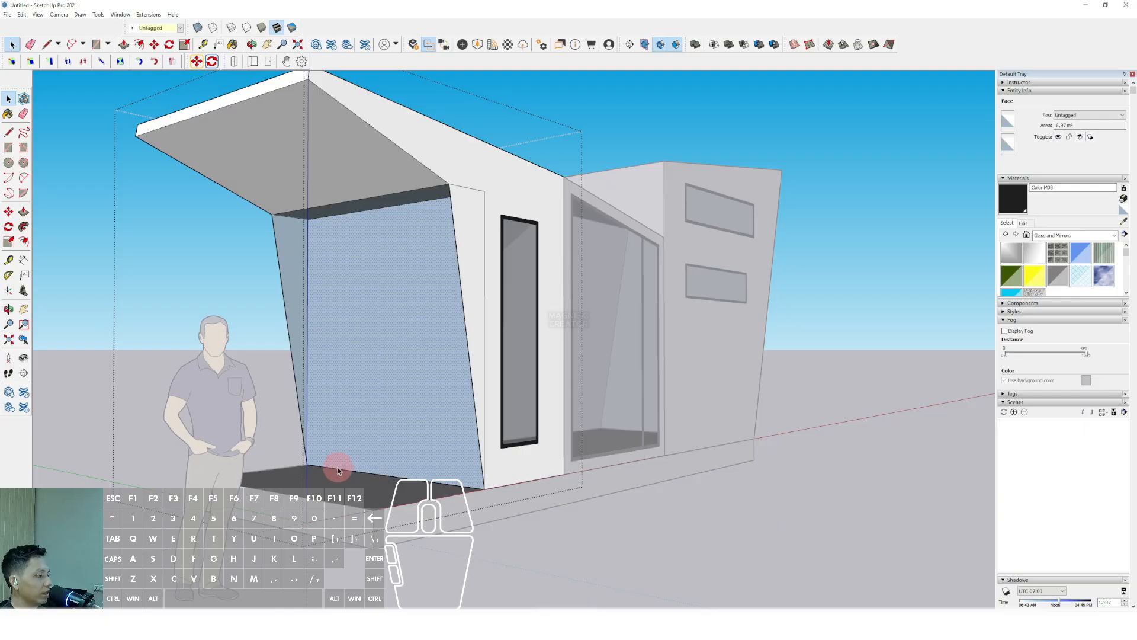
{"action": "left_click", "coordinate": [9, 259]}
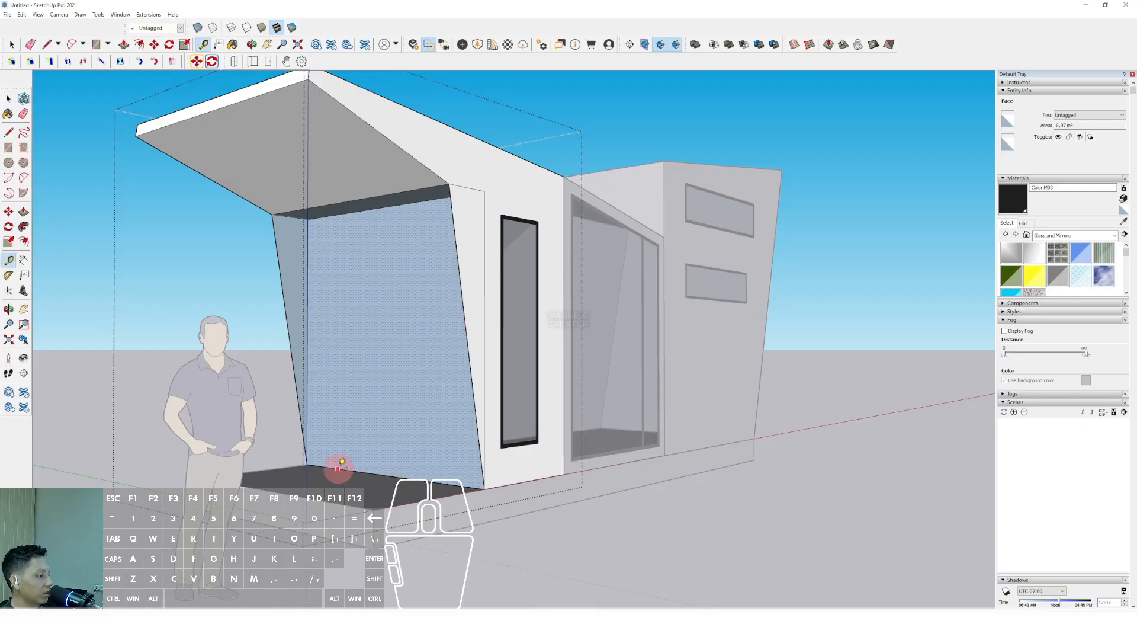
{"action": "scroll", "coordinate": [521, 194], "scroll_direction": "up", "scroll_amount": 2}
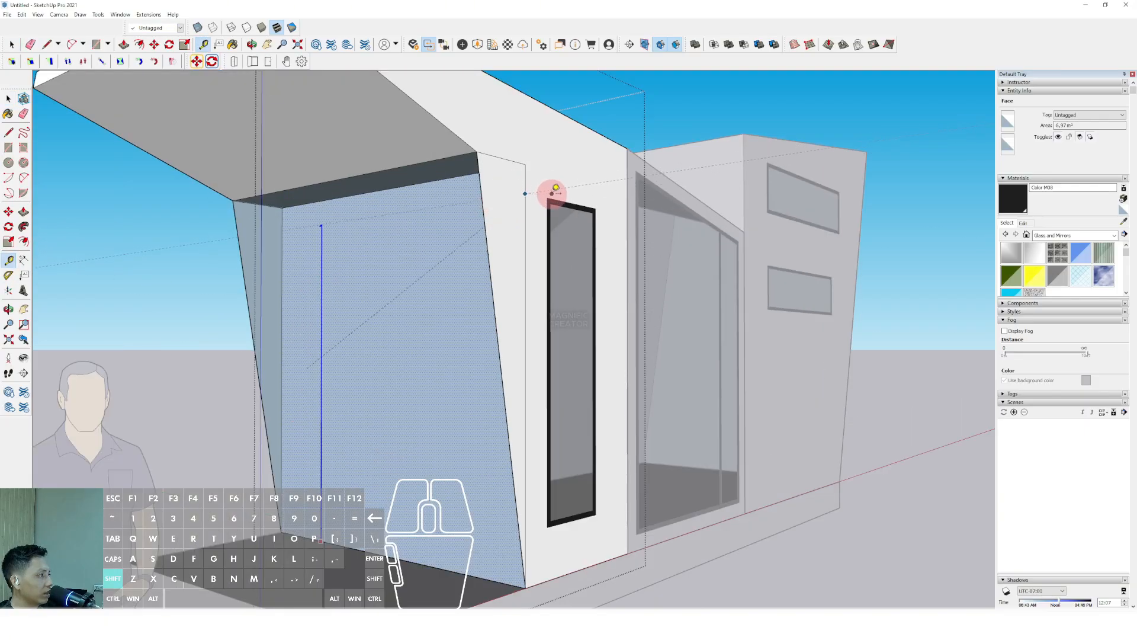
{"action": "left_click", "coordinate": [548, 199], "text": "shift"}
{"action": "key", "text": "space"}
Draw a rectangle on the recessed front wall from the guide down to the floor, leaving narrow margins at both sides.
{"action": "scroll", "coordinate": [361, 275], "scroll_direction": "down", "scroll_amount": 1}
{"action": "scroll", "coordinate": [301, 340], "scroll_direction": "up", "scroll_amount": 1}
{"action": "middle_click_drag", "start_coordinate": [302, 342], "coordinate": [336, 356]}
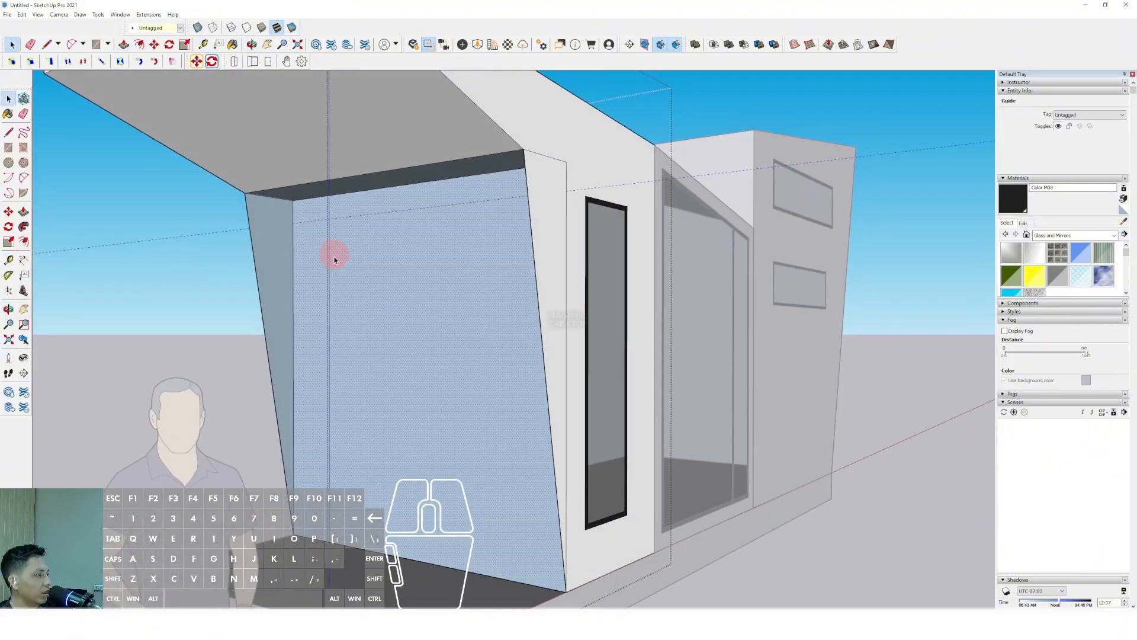
{"action": "middle_click_drag", "start_coordinate": [334, 257], "coordinate": [385, 286]}
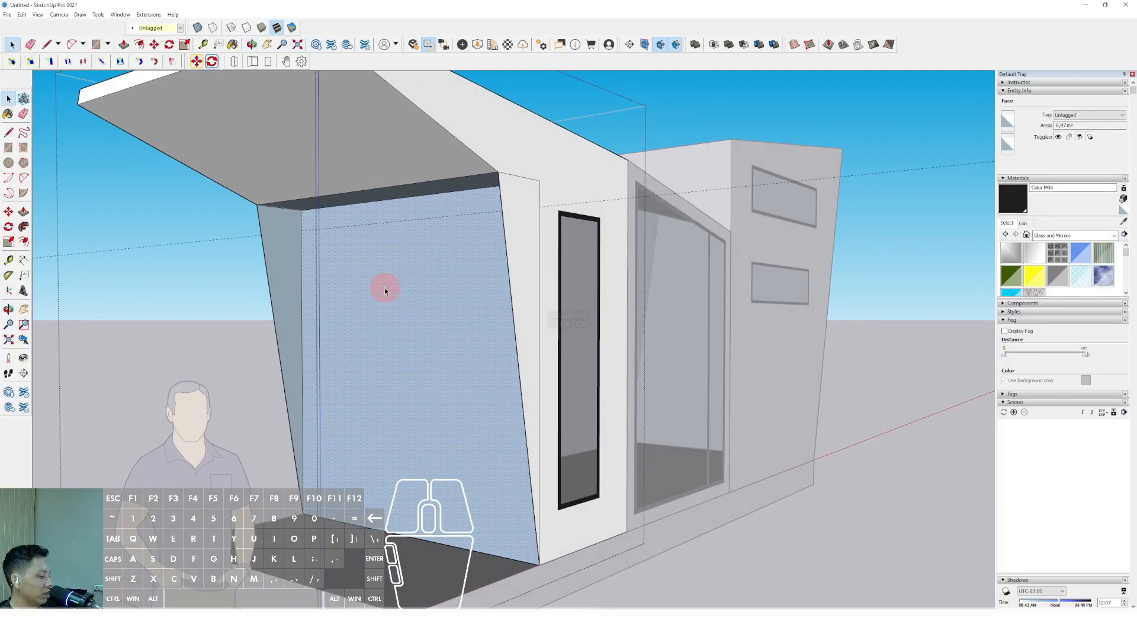
{"action": "scroll", "coordinate": [309, 230], "scroll_direction": "up", "scroll_amount": 1}
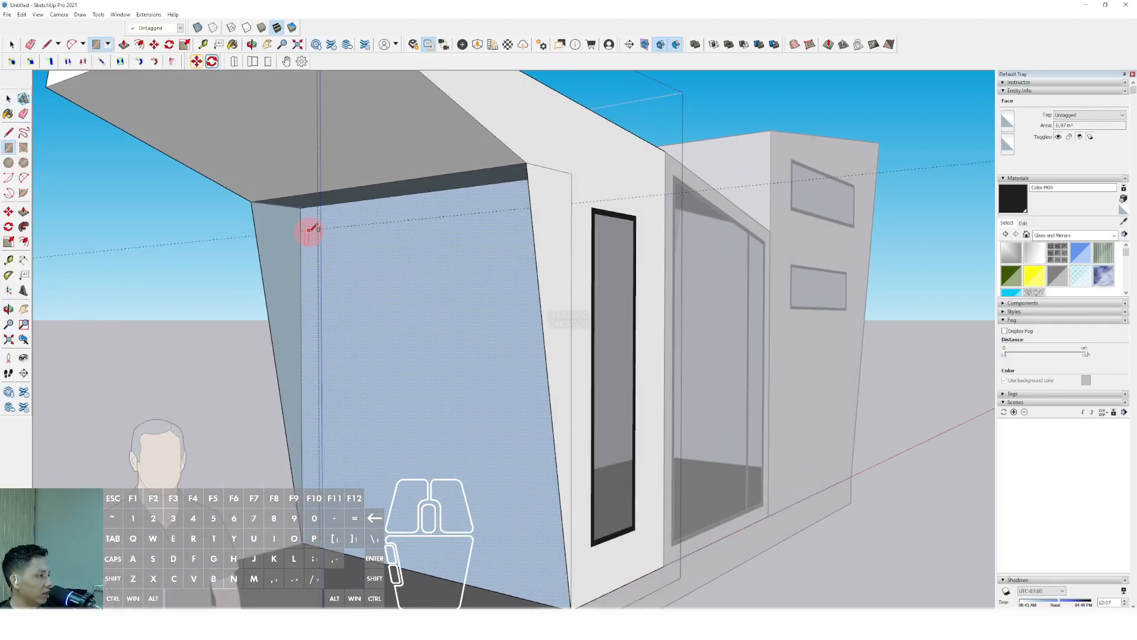
{"action": "left_click", "coordinate": [310, 230]}
{"action": "scroll", "coordinate": [350, 314], "scroll_direction": "down", "scroll_amount": 1}
{"action": "middle_click_drag", "start_coordinate": [450, 339], "coordinate": [720, 382]}
{"action": "middle_click_drag", "start_coordinate": [670, 439], "coordinate": [551, 388]}
{"action": "scroll", "coordinate": [593, 448], "scroll_direction": "up", "scroll_amount": 1}
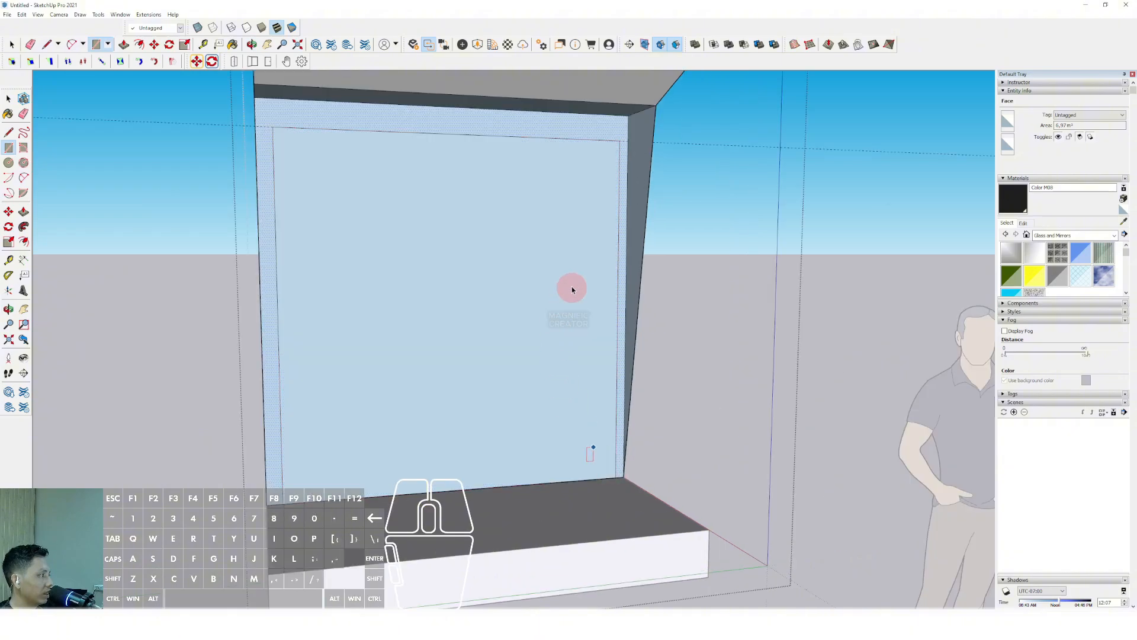
{"action": "middle_click_drag", "start_coordinate": [360, 392], "coordinate": [359, 409]}
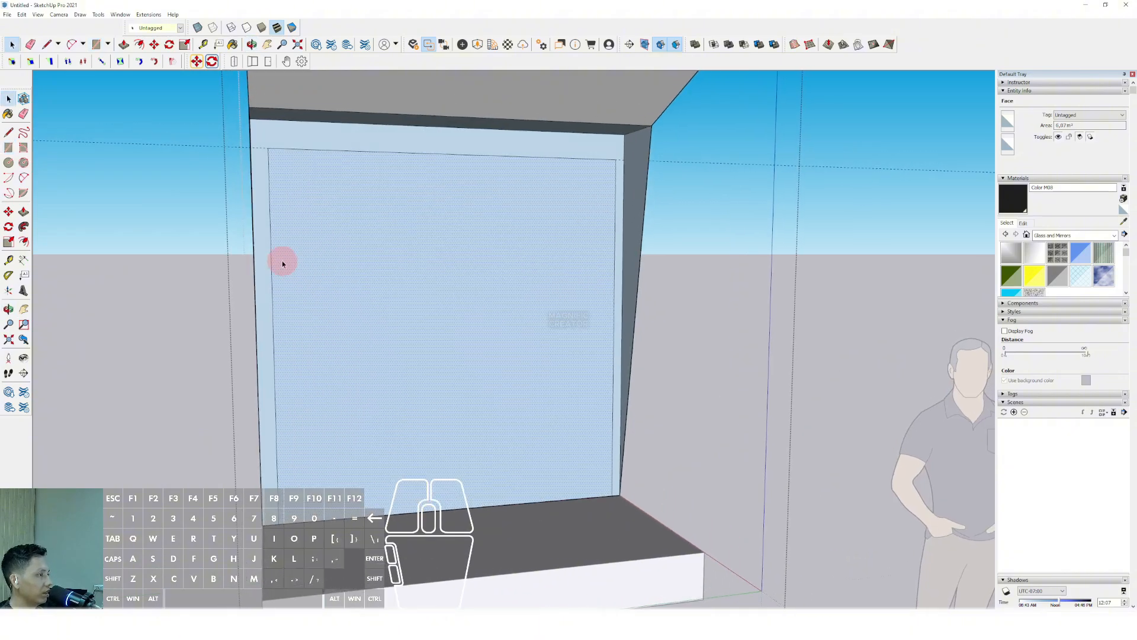
Offset the rectangle's two side edges and top edge 35 mm inward to outline the storefront frame.
{"action": "left_click", "coordinate": [270, 240]}
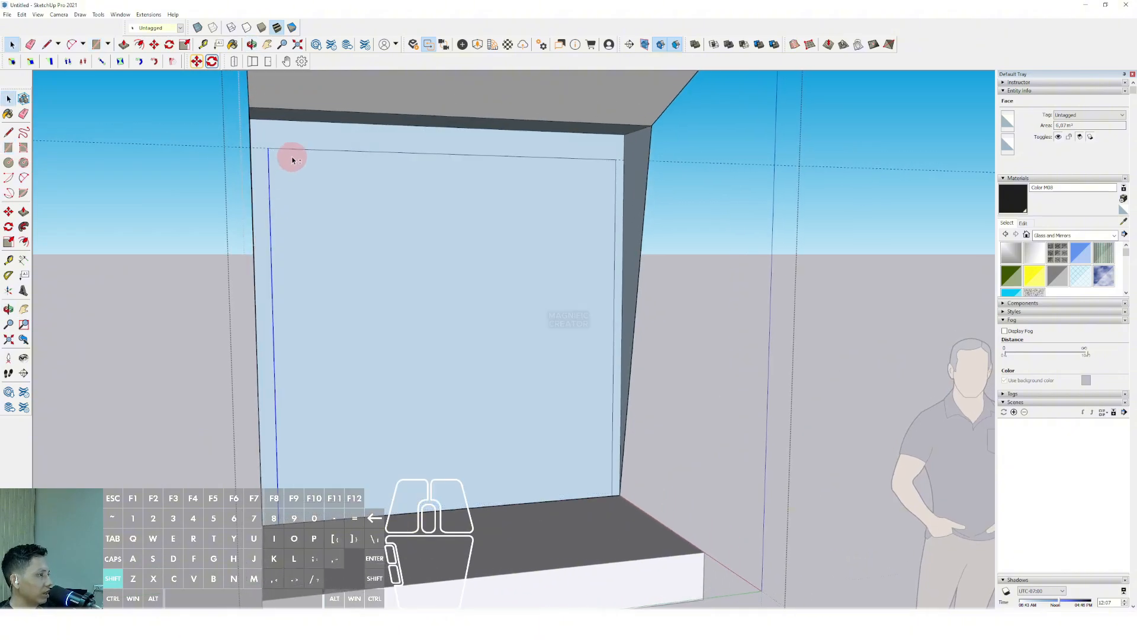
{"action": "left_click", "coordinate": [613, 192]}
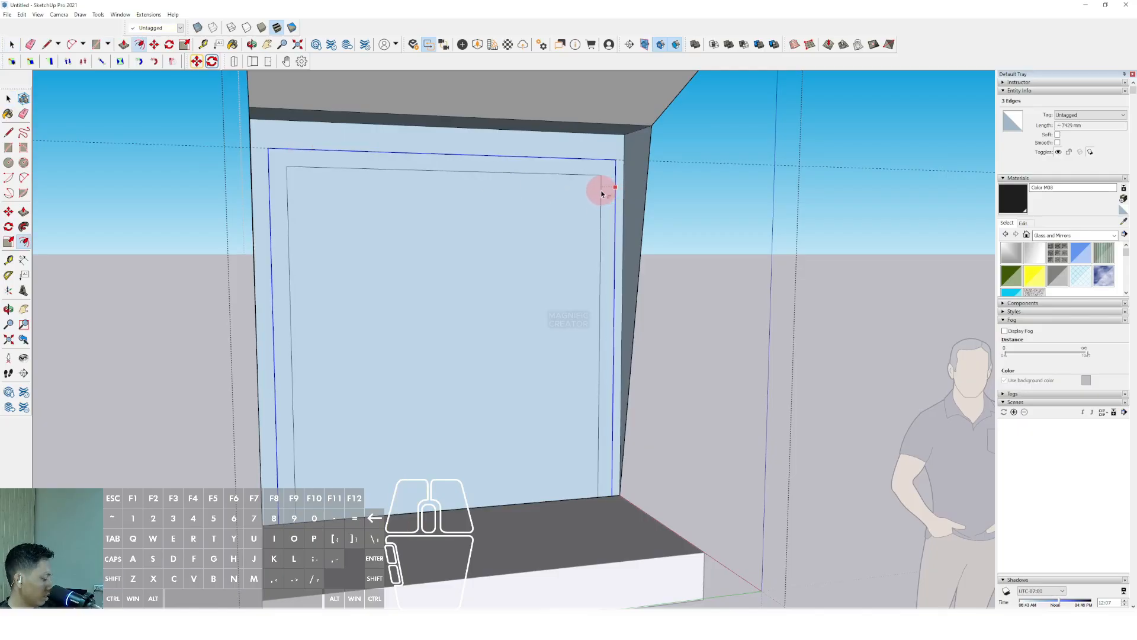
{"action": "type", "text": "35"}
{"action": "key", "text": "Return"}
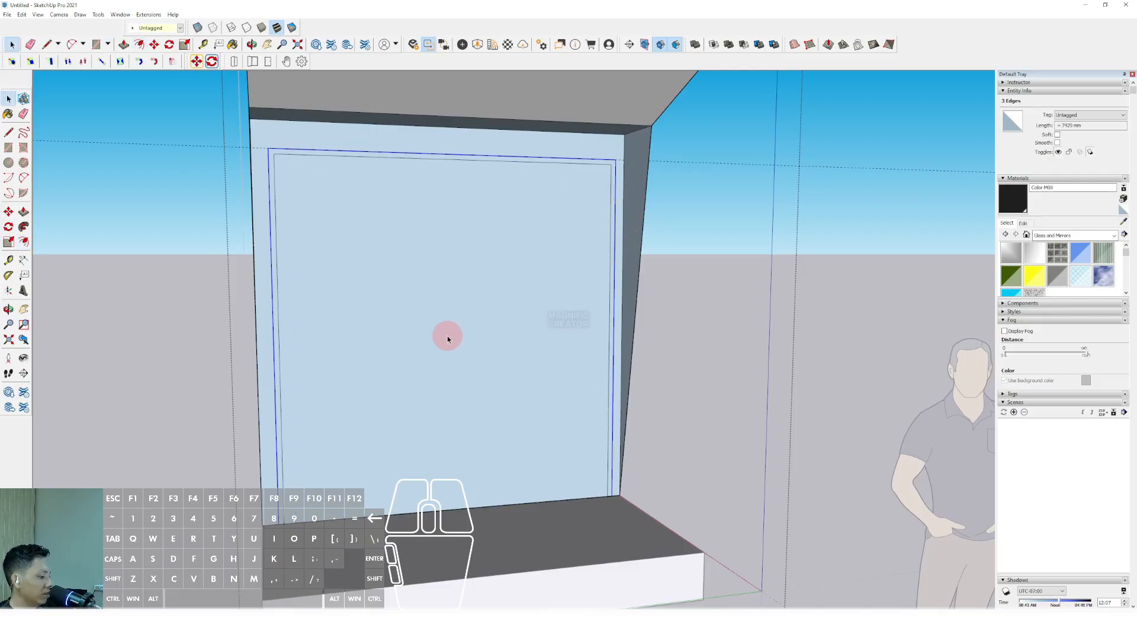
{"action": "key", "text": "space"}
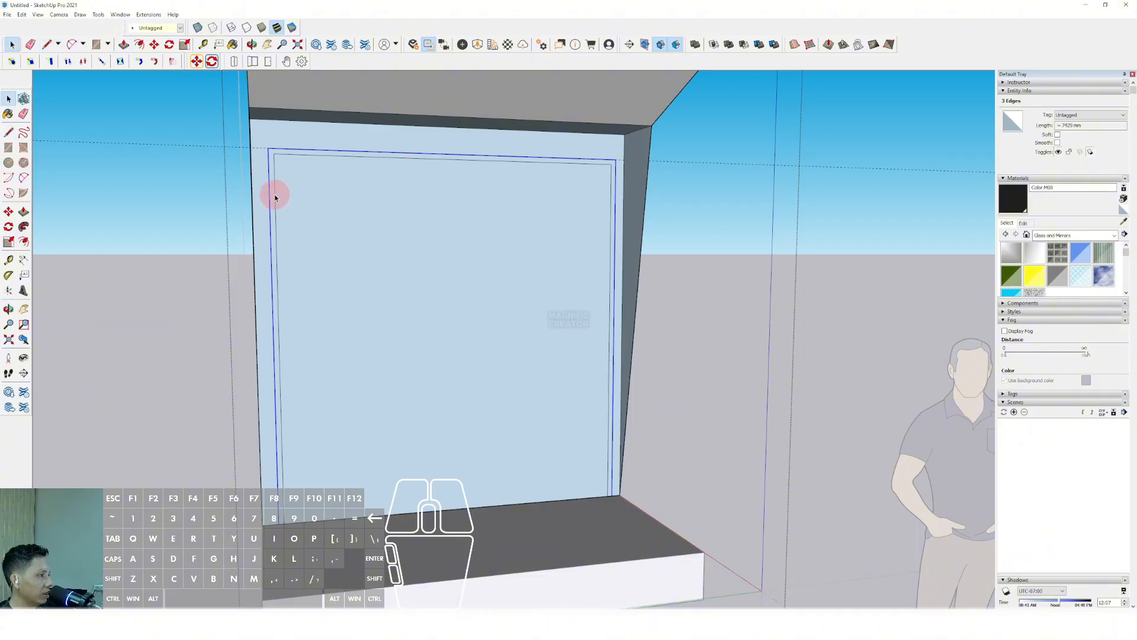
Copy one side's pair of vertical frame edges across the opening to form a mullion dividing a door bay from a wider pane.
{"action": "left_click", "coordinate": [271, 194]}
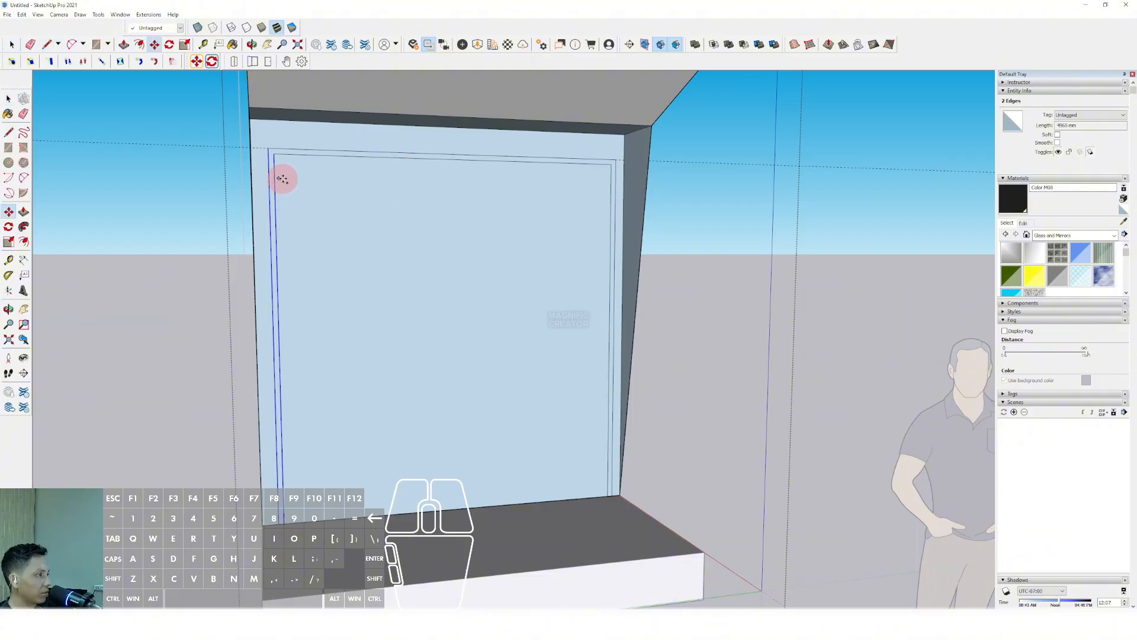
{"action": "left_click", "coordinate": [281, 179]}
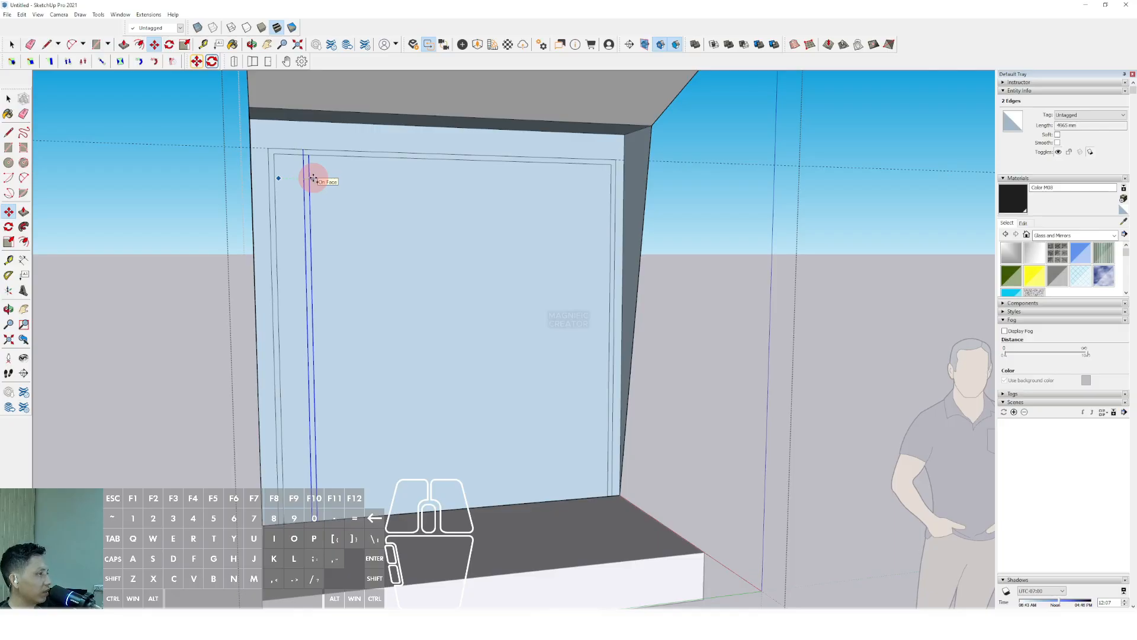
{"action": "key", "text": "Return"}
Copy the frame's top edges straight down to form a transom bar across both storefront bays.
{"action": "middle_click_drag", "start_coordinate": [428, 324], "coordinate": [331, 234]}
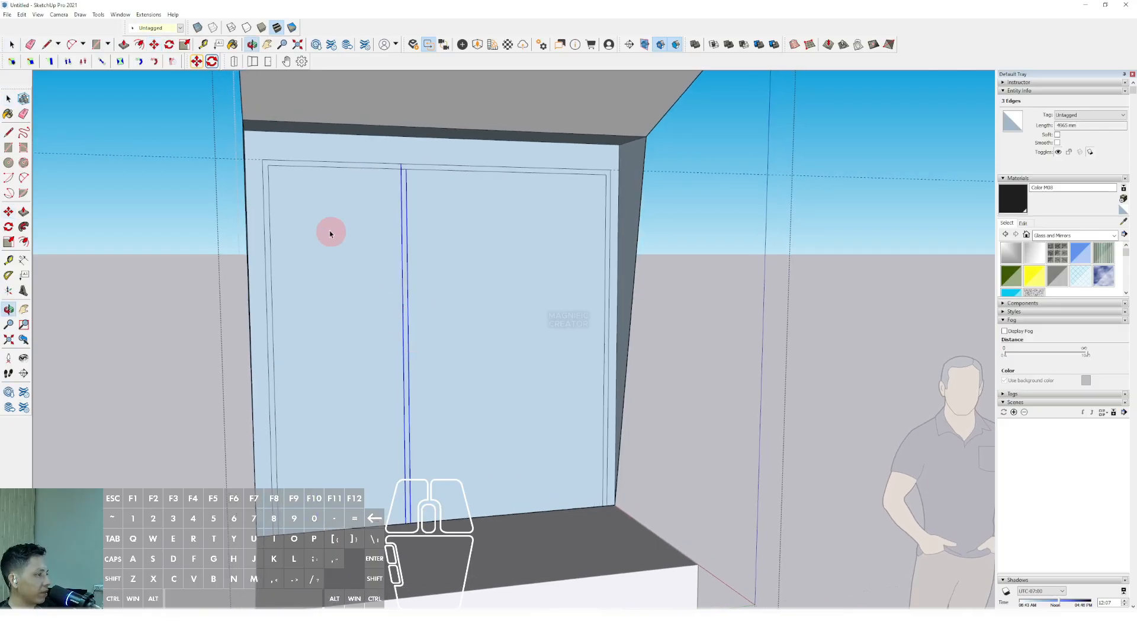
{"action": "left_click", "coordinate": [305, 166]}
{"action": "left_click", "coordinate": [389, 161], "text": "shift"}
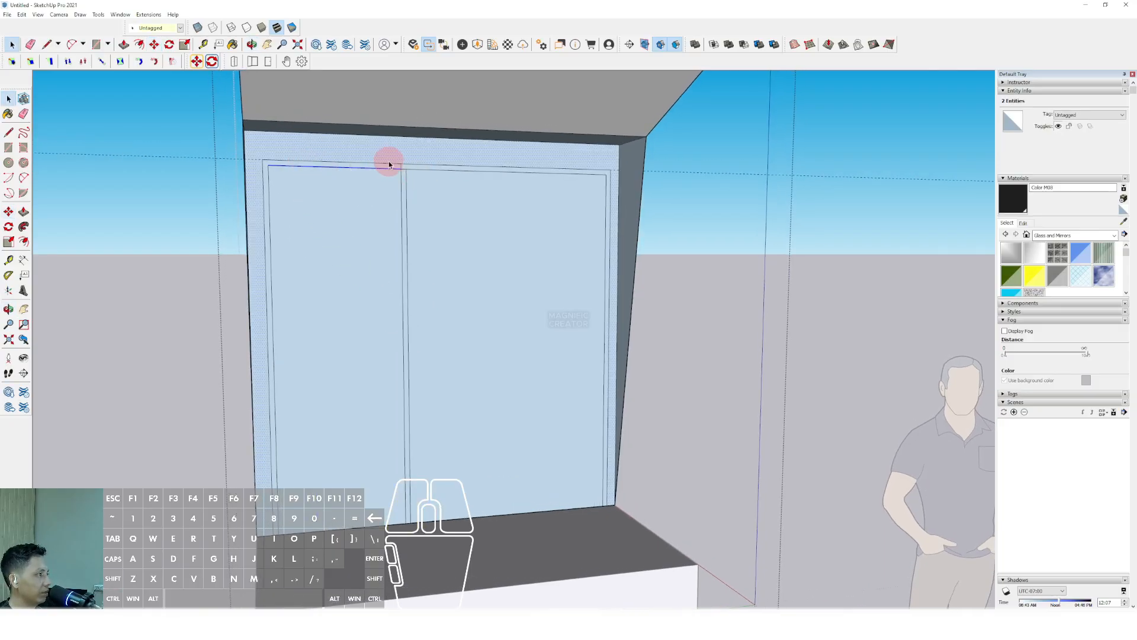
{"action": "left_click", "coordinate": [420, 177], "text": "shift"}
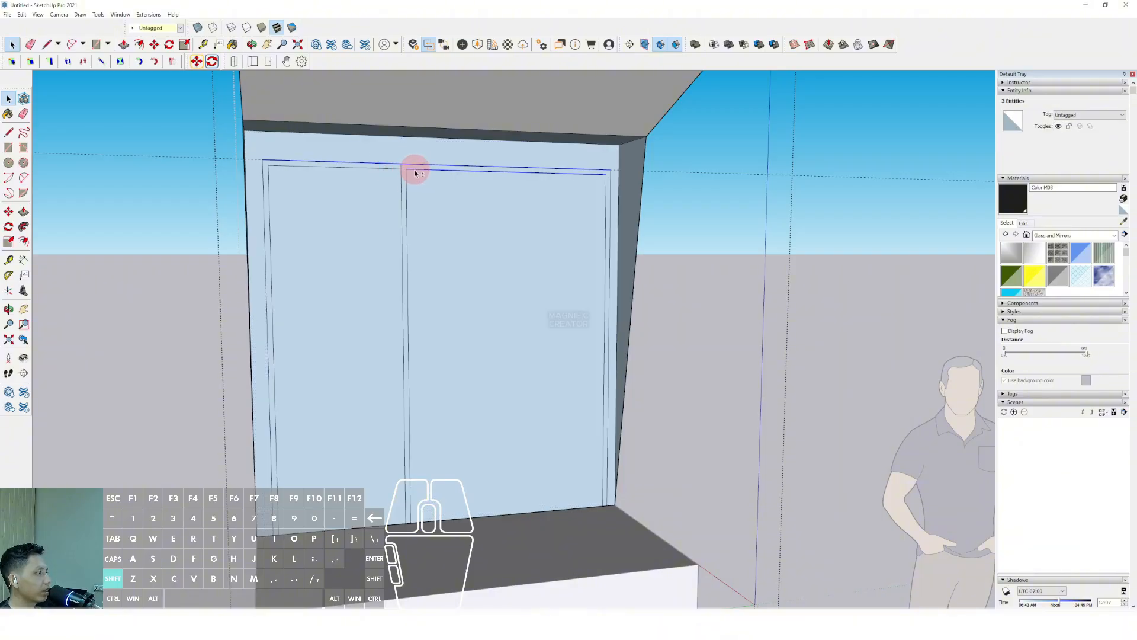
{"action": "left_click", "coordinate": [389, 176], "text": "shift"}
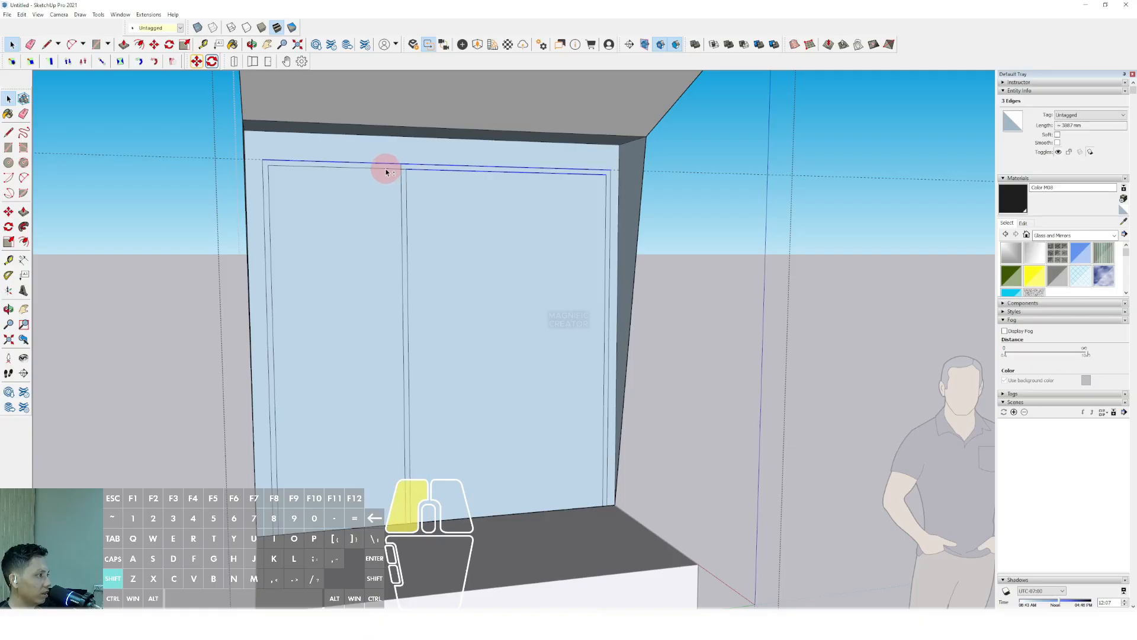
{"action": "left_click", "coordinate": [436, 164]}
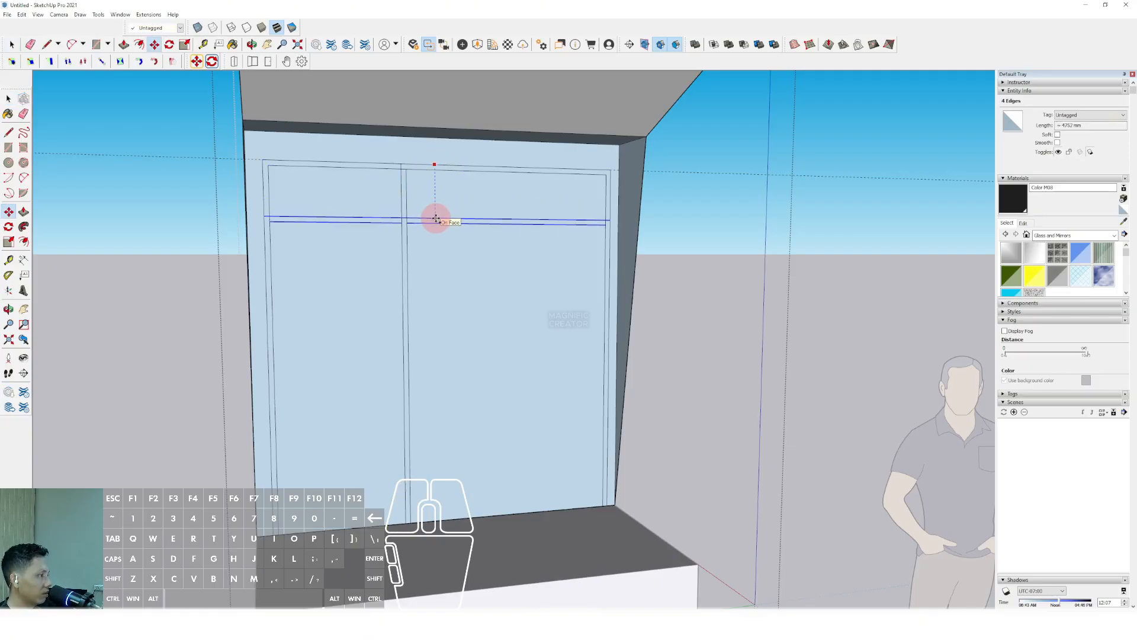
{"action": "key", "text": "Return"}
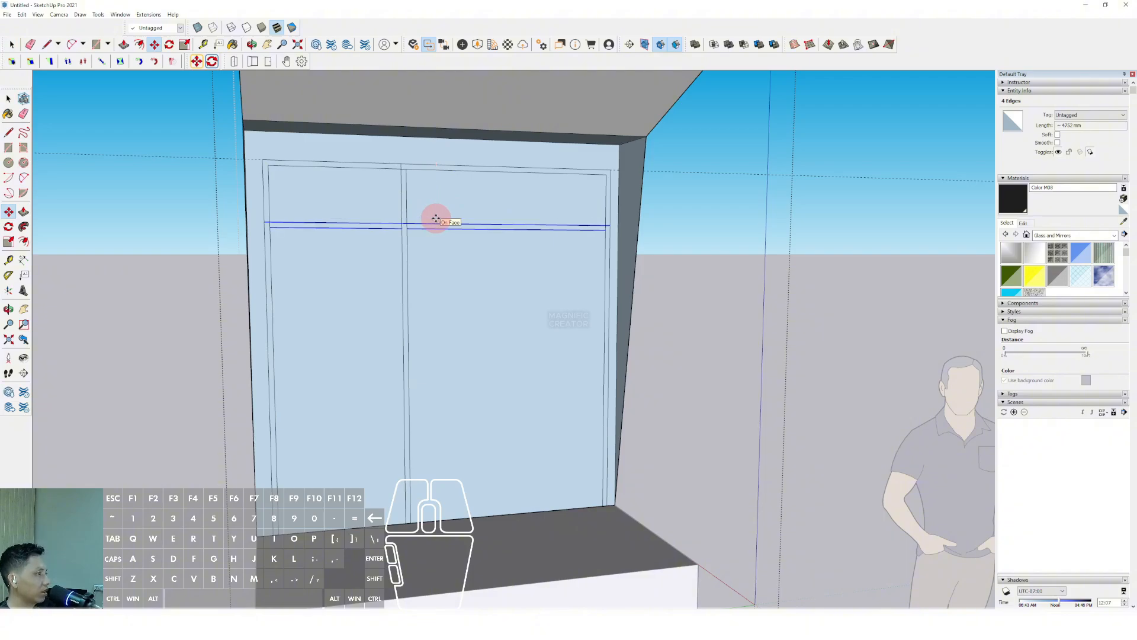
Erase the overlapping line segments where the mullion, transom and outer frame meet, leaving one continuous frame face.
{"action": "scroll", "coordinate": [371, 231], "scroll_direction": "up", "scroll_amount": 5}
{"action": "key", "text": "e"}
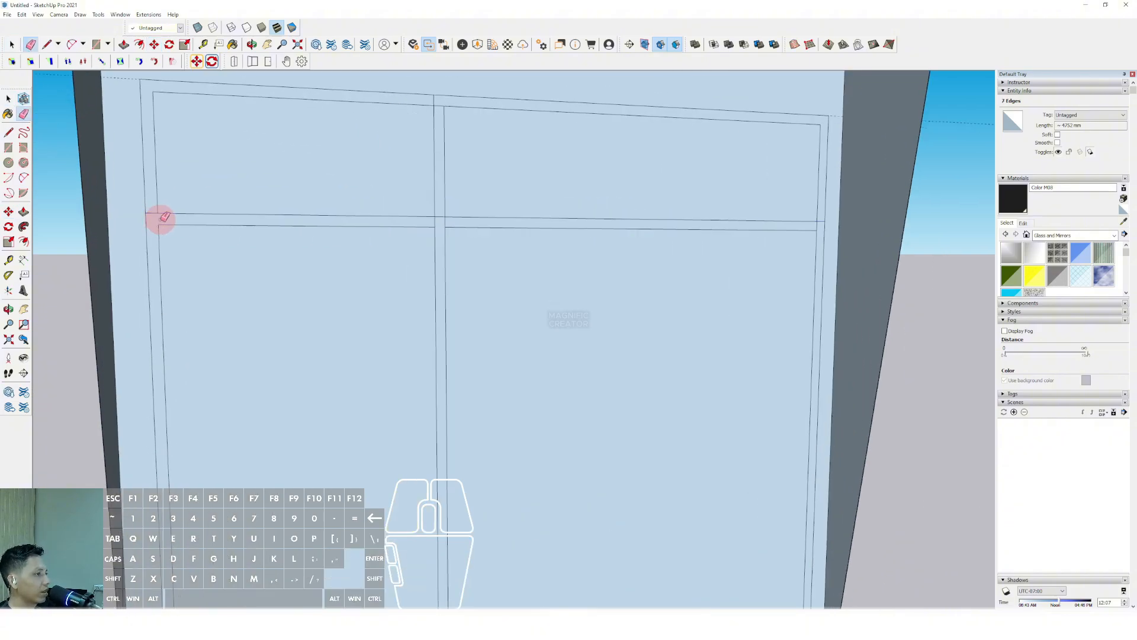
{"action": "mouse_move", "coordinate": [174, 90]}
{"action": "left_mouse_down"}
{"action": "mouse_move", "coordinate": [434, 102]}
{"action": "mouse_move", "coordinate": [437, 229]}
{"action": "mouse_move", "coordinate": [450, 219]}
{"action": "left_mouse_up"}
{"action": "scroll", "coordinate": [818, 230], "scroll_direction": "up", "scroll_amount": 2}
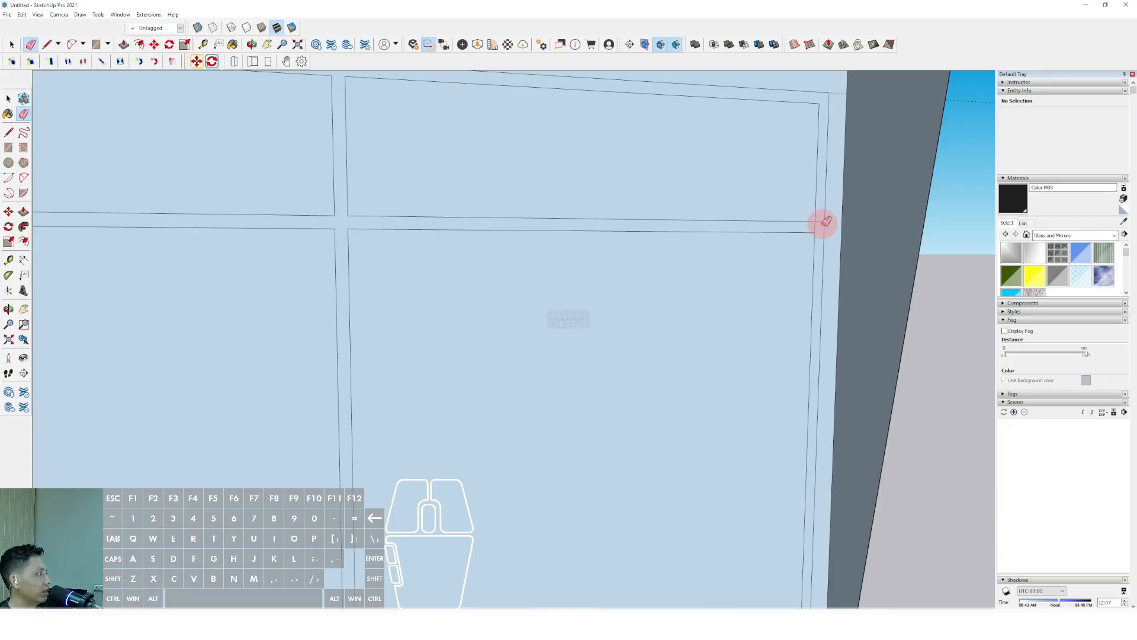
{"action": "scroll", "coordinate": [581, 201], "scroll_direction": "down", "scroll_amount": 5}
{"action": "key", "text": "space"}
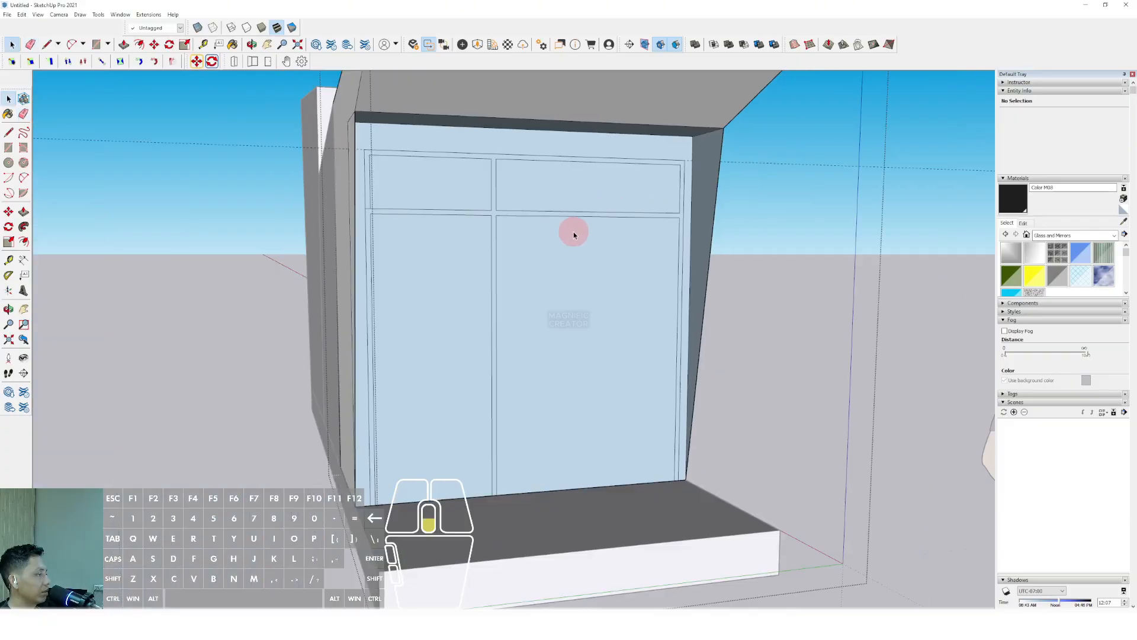
Paint the storefront frame, mullion and transom with the near-black material used on the other window frames.
{"action": "middle_click_drag", "start_coordinate": [574, 232], "coordinate": [563, 221]}
{"action": "left_click", "coordinate": [1013, 200]}
{"action": "scroll", "coordinate": [646, 205], "scroll_direction": "up", "scroll_amount": 2}
{"action": "scroll", "coordinate": [596, 210], "scroll_direction": "up", "scroll_amount": 2}
{"action": "left_click", "coordinate": [595, 215]}
{"action": "scroll", "coordinate": [594, 215], "scroll_direction": "down", "scroll_amount": 3}
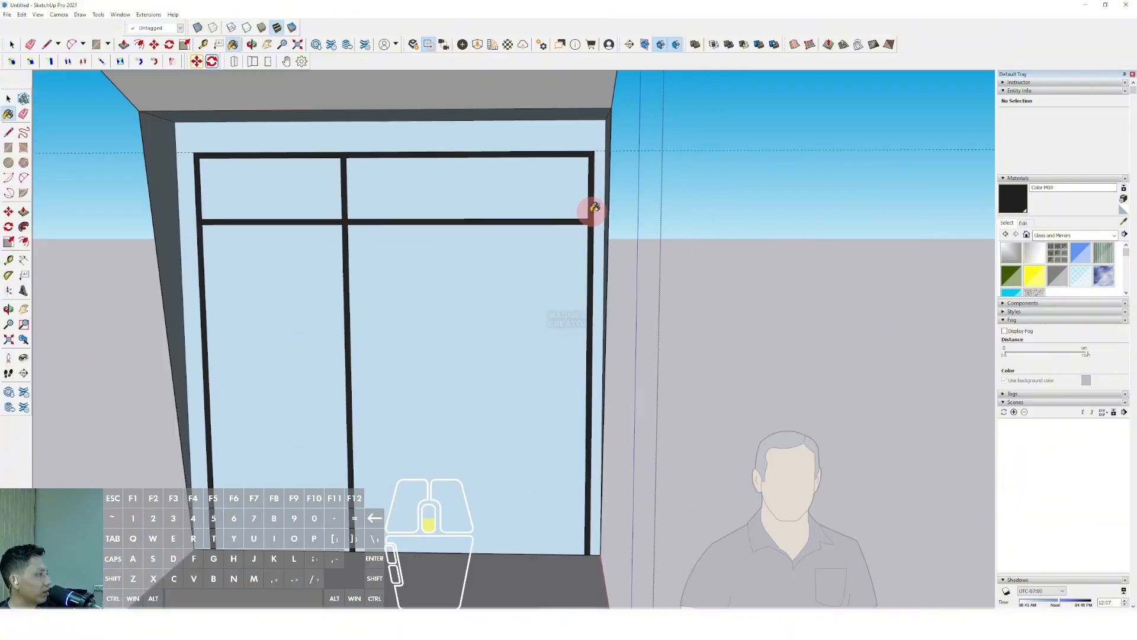
Offset the tall narrow bay's outline inward to form a door frame and paint it near-black.
{"action": "scroll", "coordinate": [386, 225], "scroll_direction": "up", "scroll_amount": 2}
{"action": "middle_click_drag", "start_coordinate": [496, 208], "coordinate": [521, 215]}
{"action": "key", "text": "f"}
{"action": "left_click", "coordinate": [562, 193]}
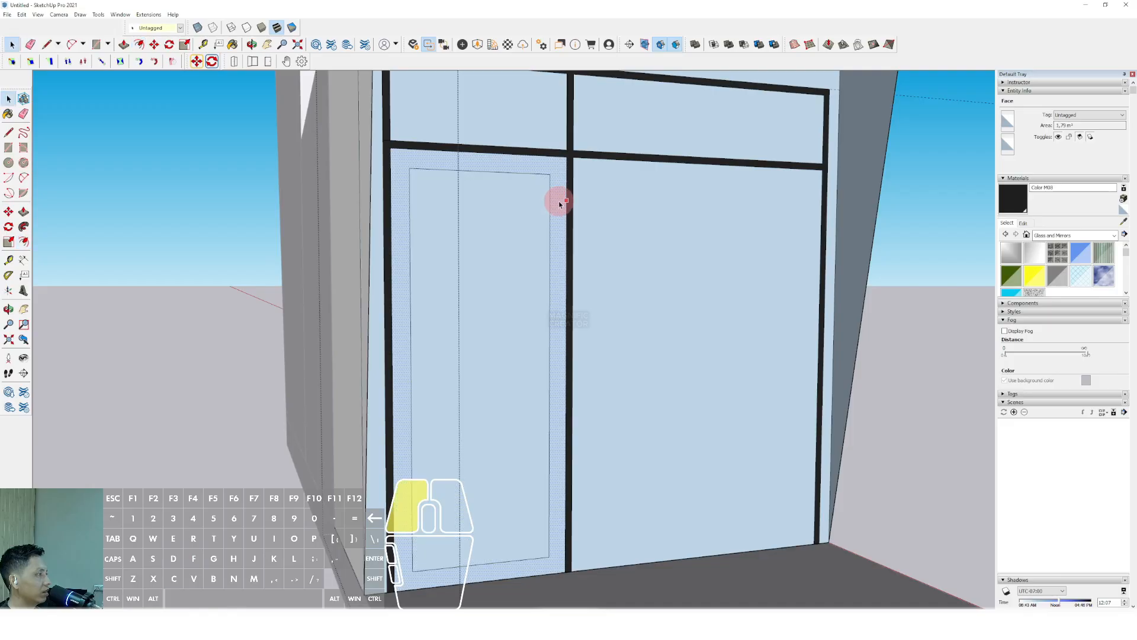
{"action": "left_click", "coordinate": [559, 203]}
{"action": "scroll", "coordinate": [558, 195], "scroll_direction": "down", "scroll_amount": 3}
{"action": "scroll", "coordinate": [613, 362], "scroll_direction": "up", "scroll_amount": 1}
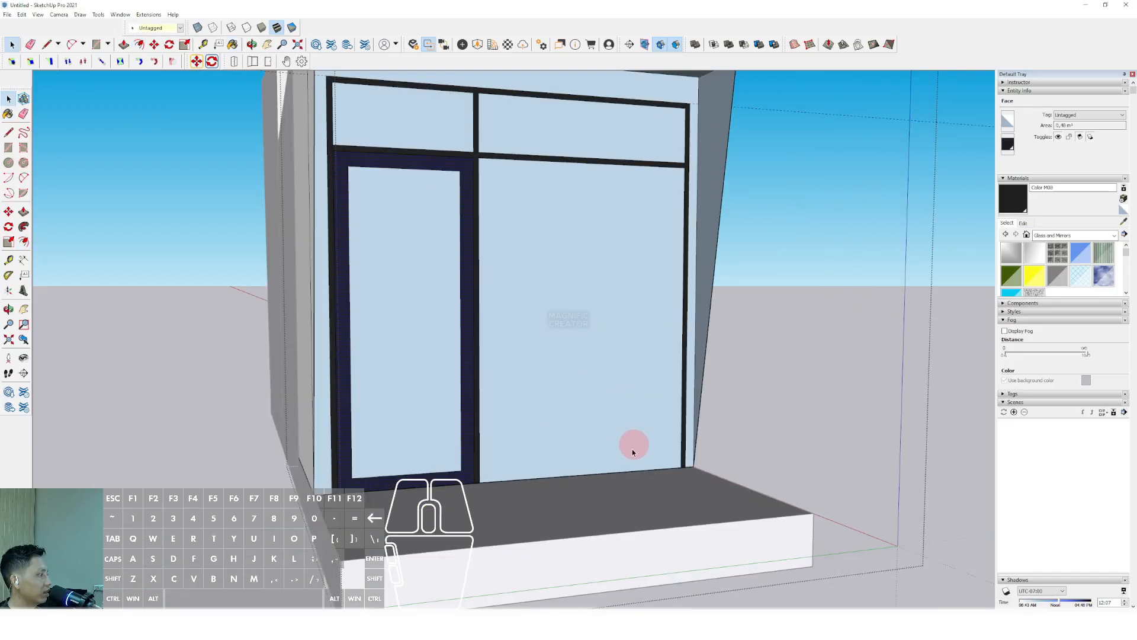
Copy the wide pane's bottom edge slightly upward, paint the resulting bottom rail near-black and erase its dividing line at the frame.
{"action": "scroll", "coordinate": [624, 472], "scroll_direction": "up", "scroll_amount": 1}
{"action": "left_click", "coordinate": [624, 471]}
{"action": "scroll", "coordinate": [624, 471], "scroll_direction": "up", "scroll_amount": 2}
{"action": "middle_click_drag", "start_coordinate": [624, 471], "coordinate": [729, 459]}
{"action": "key", "text": "m"}
{"action": "left_click", "coordinate": [739, 463]}
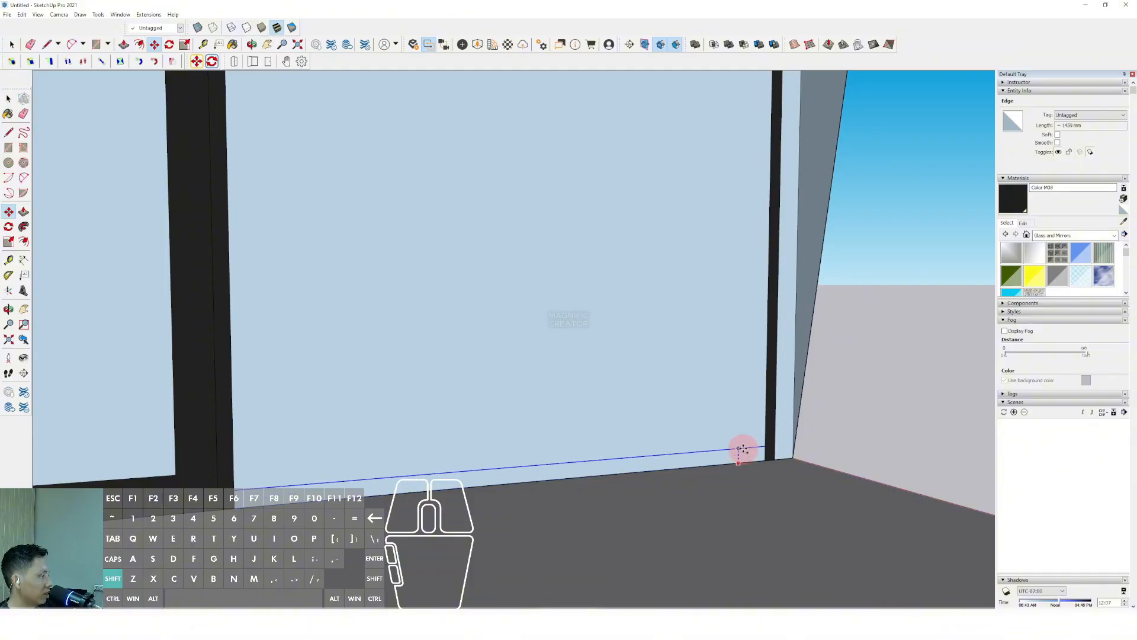
{"action": "left_click", "coordinate": [751, 450]}
{"action": "key", "text": "space"}
{"action": "key", "text": "e"}
{"action": "left_click", "coordinate": [766, 452]}
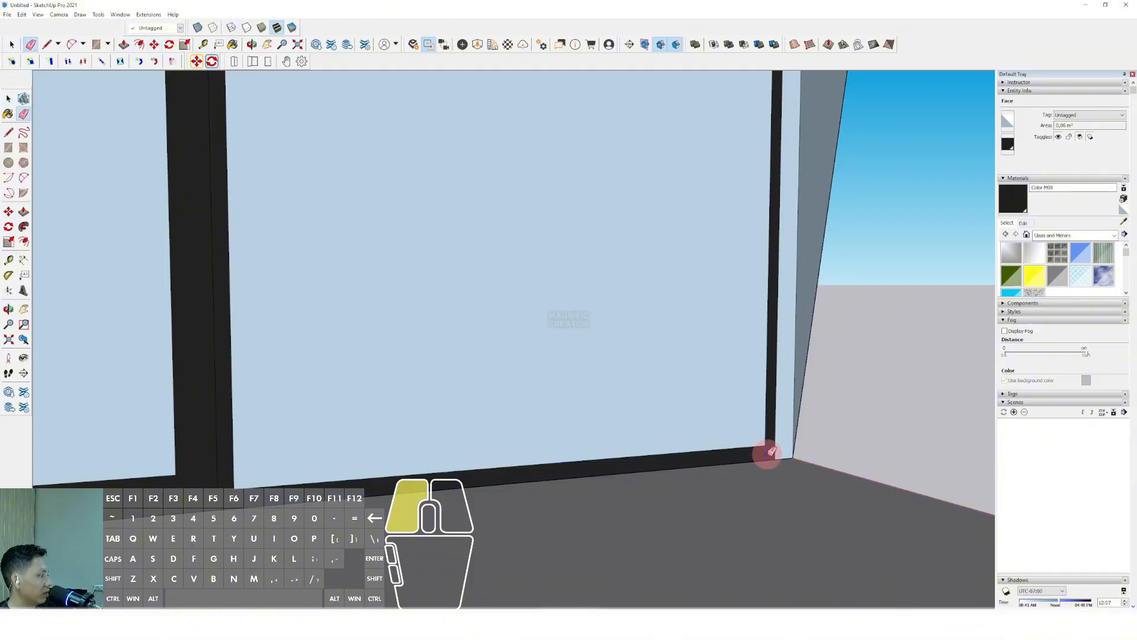
{"action": "key", "text": "space"}
Paint the door pane, the wide pane and both upper panes with Translucent Glass Gray.
{"action": "scroll", "coordinate": [588, 400], "scroll_direction": "down", "scroll_amount": 6}
{"action": "mouse_move", "coordinate": [605, 349]}
{"action": "middle_mouse_down", "text": "shift"}
{"action": "mouse_move", "coordinate": [621, 322]}
{"action": "mouse_move", "coordinate": [596, 306]}
{"action": "middle_mouse_up", "text": "shift"}
{"action": "scroll", "coordinate": [596, 307], "scroll_direction": "up", "scroll_amount": 3}
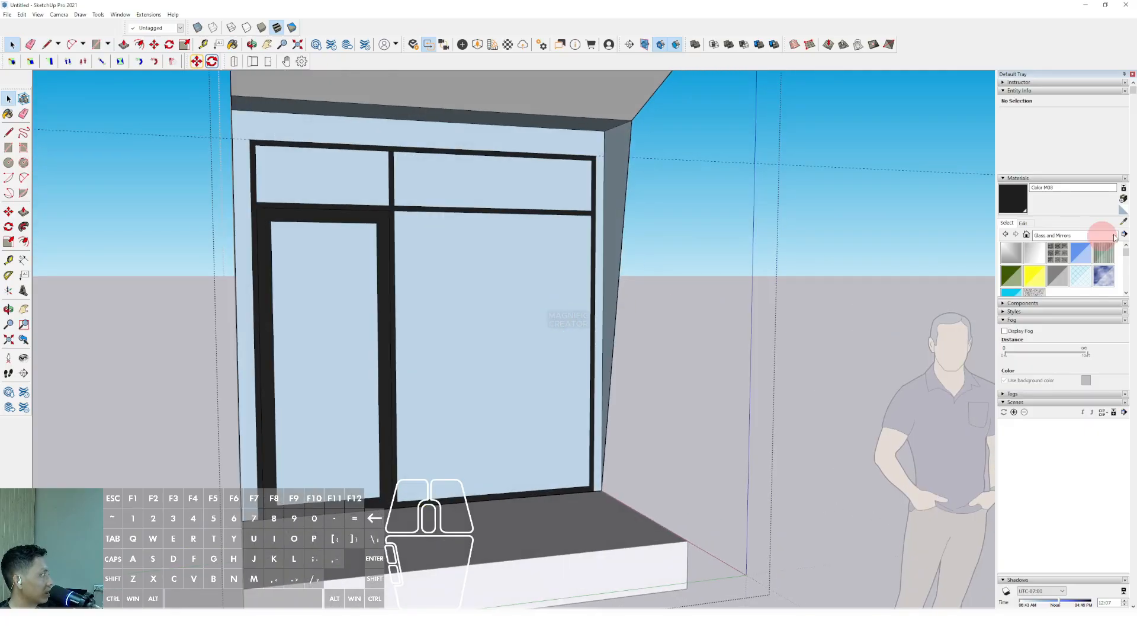
{"action": "left_click", "coordinate": [1058, 274]}
{"action": "scroll", "coordinate": [489, 293], "scroll_direction": "up", "scroll_amount": 2}
{"action": "left_click", "coordinate": [323, 296]}
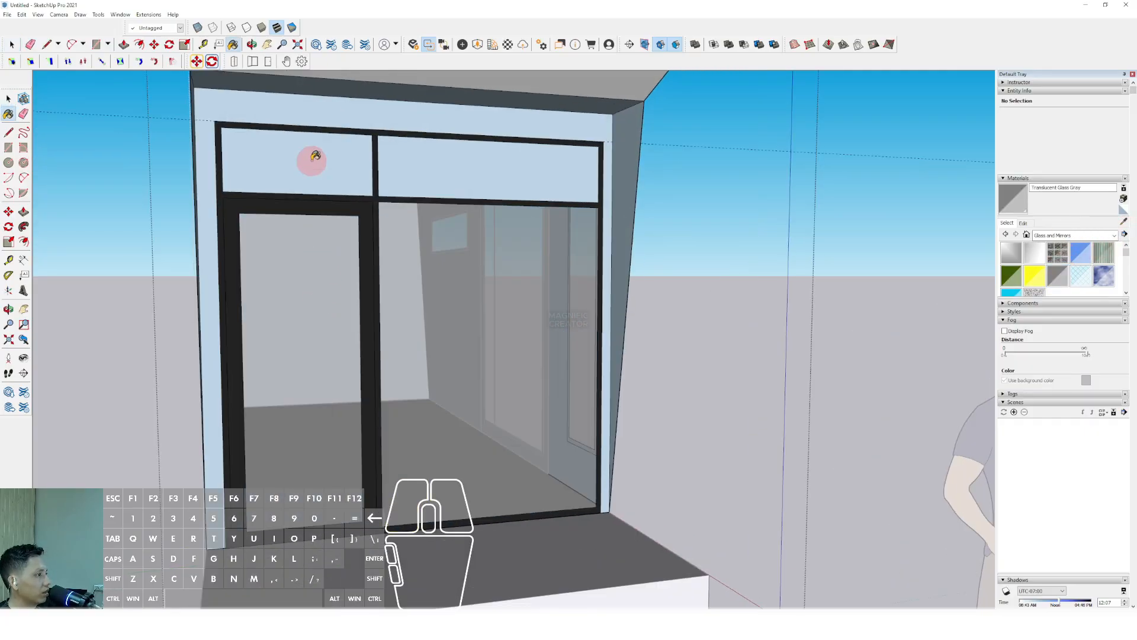
{"action": "left_click", "coordinate": [312, 158]}
{"action": "left_click", "coordinate": [435, 180]}
{"action": "key", "text": "space"}
Choose the Beadboard material from the Brick, Cladding and Siding collection.
{"action": "scroll", "coordinate": [292, 284], "scroll_direction": "down", "scroll_amount": 5}
{"action": "mouse_move", "coordinate": [292, 284]}
{"action": "middle_mouse_down"}
{"action": "mouse_move", "coordinate": [388, 310]}
{"action": "mouse_move", "coordinate": [399, 279]}
{"action": "mouse_move", "coordinate": [375, 283]}
{"action": "middle_mouse_up"}
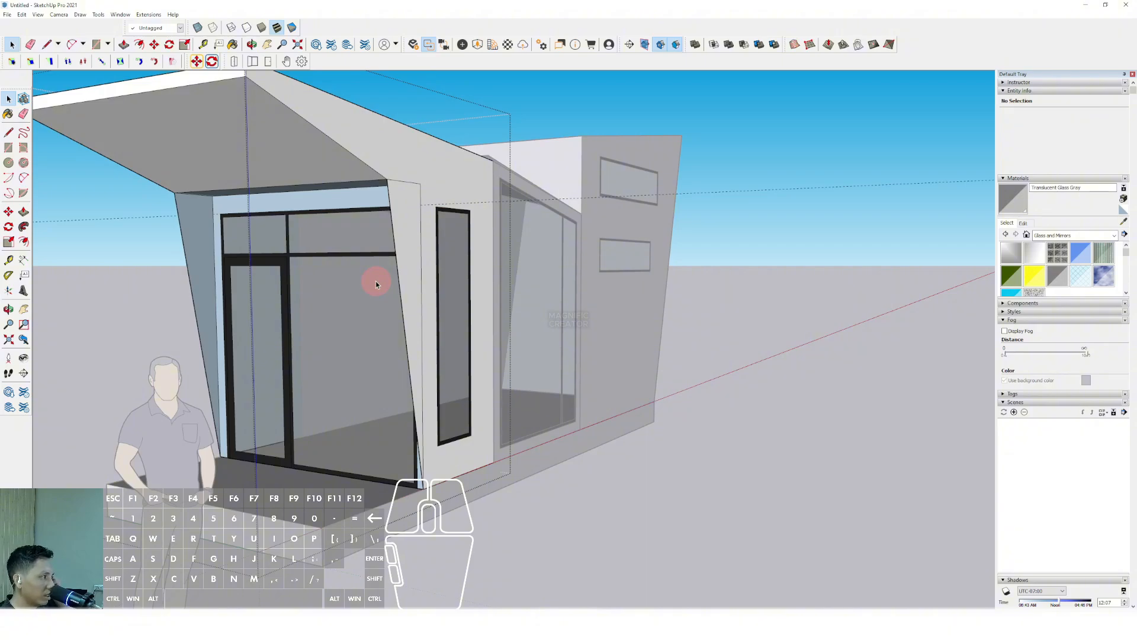
{"action": "scroll", "coordinate": [376, 282], "scroll_direction": "down", "scroll_amount": 3}
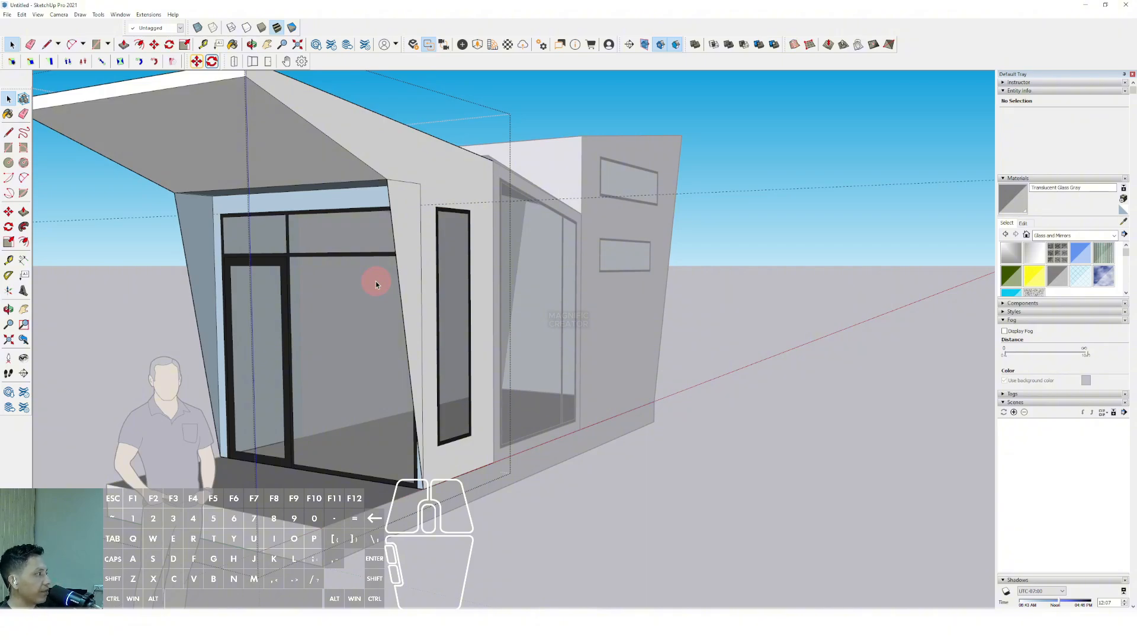
{"action": "mouse_move", "coordinate": [751, 178]}
{"action": "middle_mouse_down"}
{"action": "mouse_move", "coordinate": [507, 284]}
{"action": "mouse_move", "coordinate": [463, 280]}
{"action": "mouse_move", "coordinate": [480, 307]}
{"action": "mouse_move", "coordinate": [481, 293]}
{"action": "middle_mouse_up"}
{"action": "scroll", "coordinate": [463, 280], "scroll_direction": "up", "scroll_amount": 1}
{"action": "left_click", "coordinate": [1115, 237]}
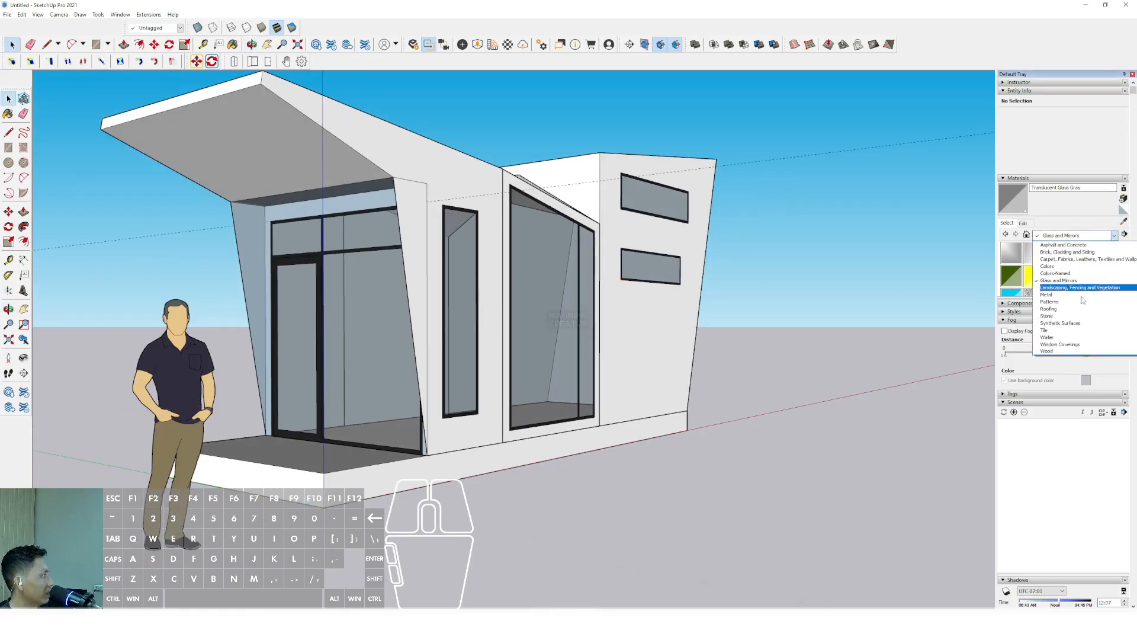
{"action": "left_click", "coordinate": [1058, 351]}
{"action": "left_click", "coordinate": [1116, 235]}
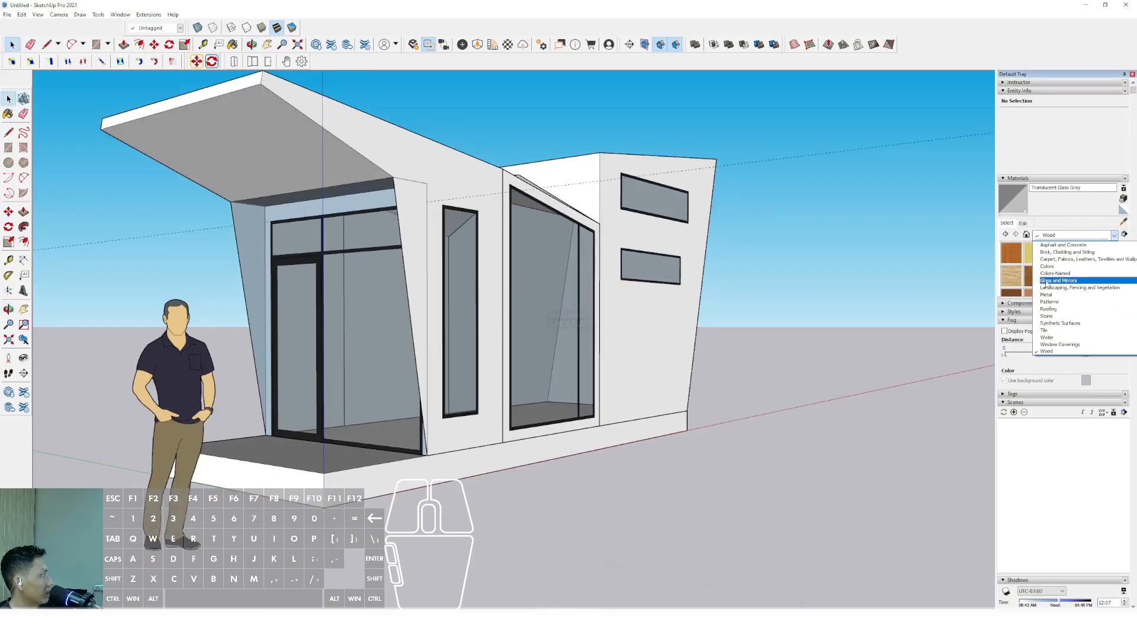
{"action": "left_click", "coordinate": [1066, 251]}
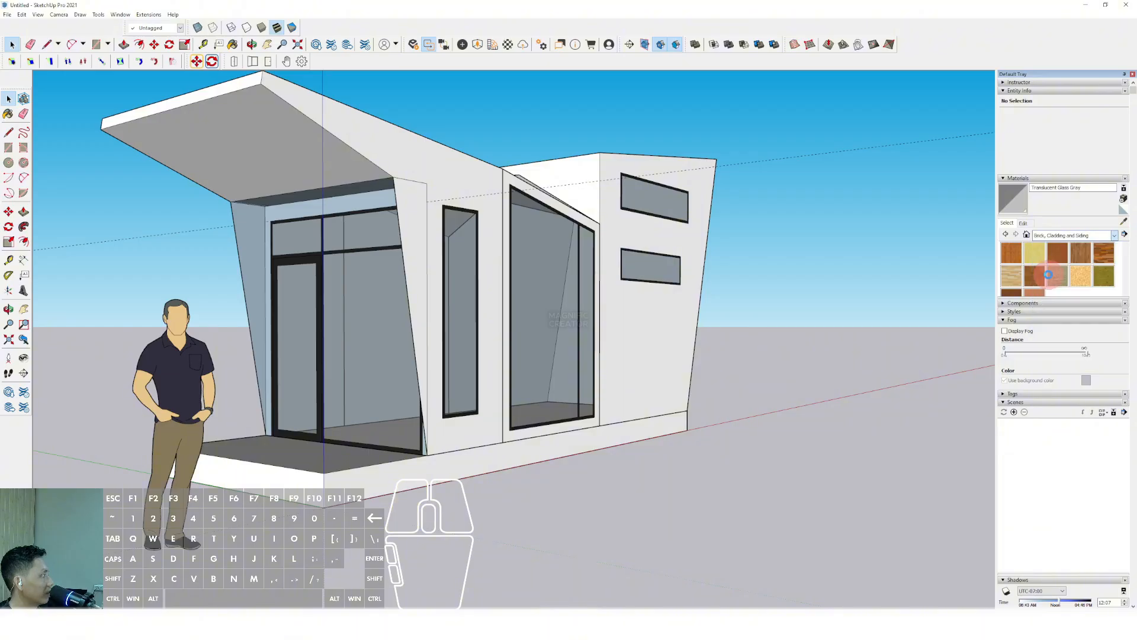
{"action": "left_click", "coordinate": [1017, 256]}
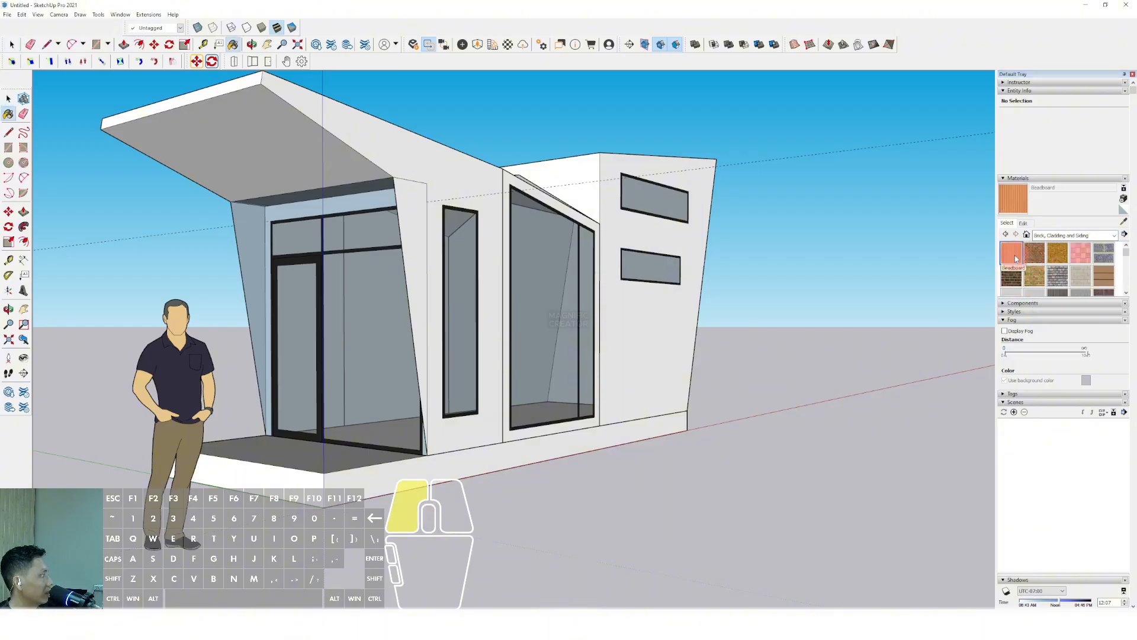
Paint the canopy block's side walls and the underside of its canopy with Beadboard.
{"action": "scroll", "coordinate": [511, 210], "scroll_direction": "down", "scroll_amount": 3}
{"action": "middle_click_drag", "start_coordinate": [512, 211], "coordinate": [470, 228]}
{"action": "scroll", "coordinate": [306, 179], "scroll_direction": "up", "scroll_amount": 3}
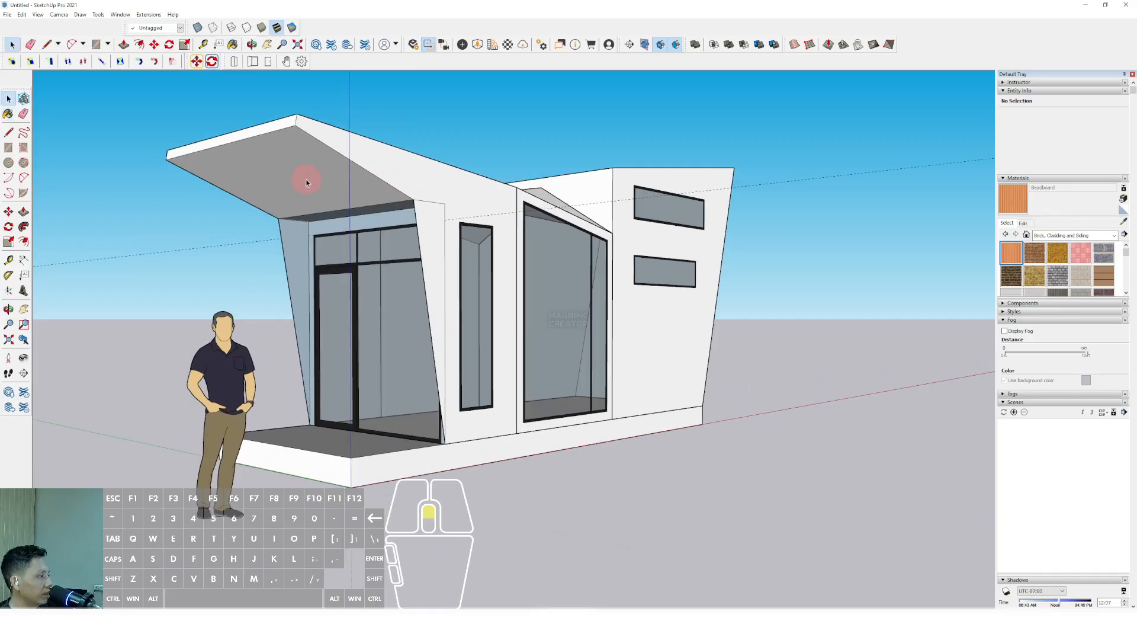
{"action": "key", "text": "space"}
{"action": "left_click", "coordinate": [332, 177]}
{"action": "left_click", "coordinate": [335, 180]}
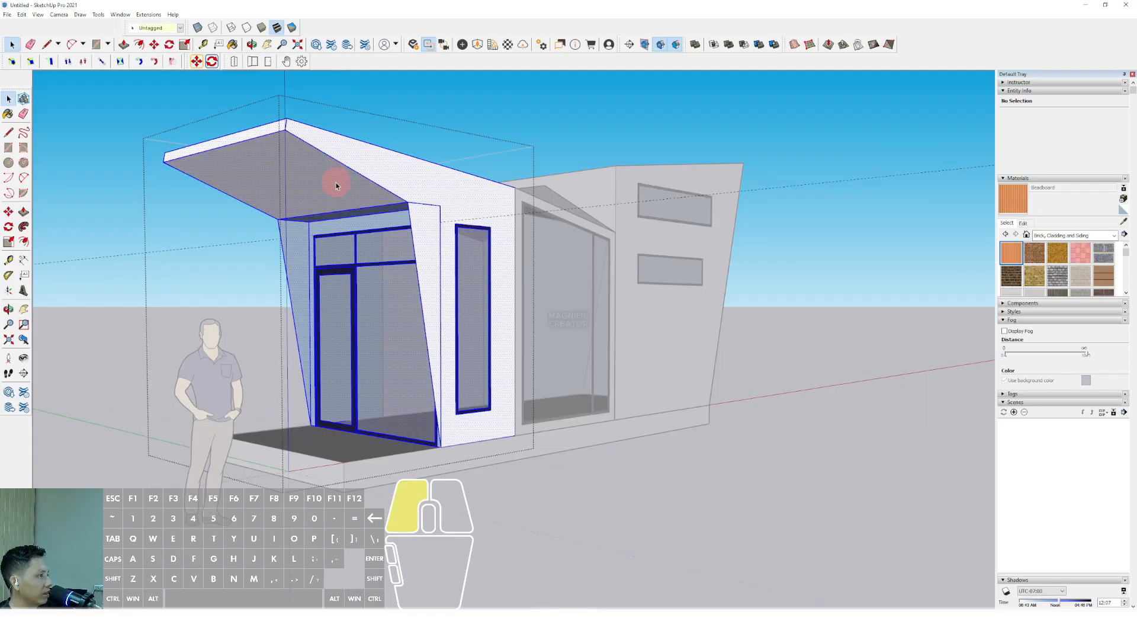
{"action": "key", "text": "b"}
{"action": "left_click", "coordinate": [408, 196]}
{"action": "scroll", "coordinate": [413, 232], "scroll_direction": "down", "scroll_amount": 2}
{"action": "middle_click_drag", "start_coordinate": [413, 232], "coordinate": [367, 266], "text": "shift"}
{"action": "middle_click_drag", "start_coordinate": [295, 241], "coordinate": [442, 199]}
{"action": "left_click", "coordinate": [437, 204]}
{"action": "scroll", "coordinate": [427, 249], "scroll_direction": "up", "scroll_amount": 1}
{"action": "left_click", "coordinate": [424, 251]}
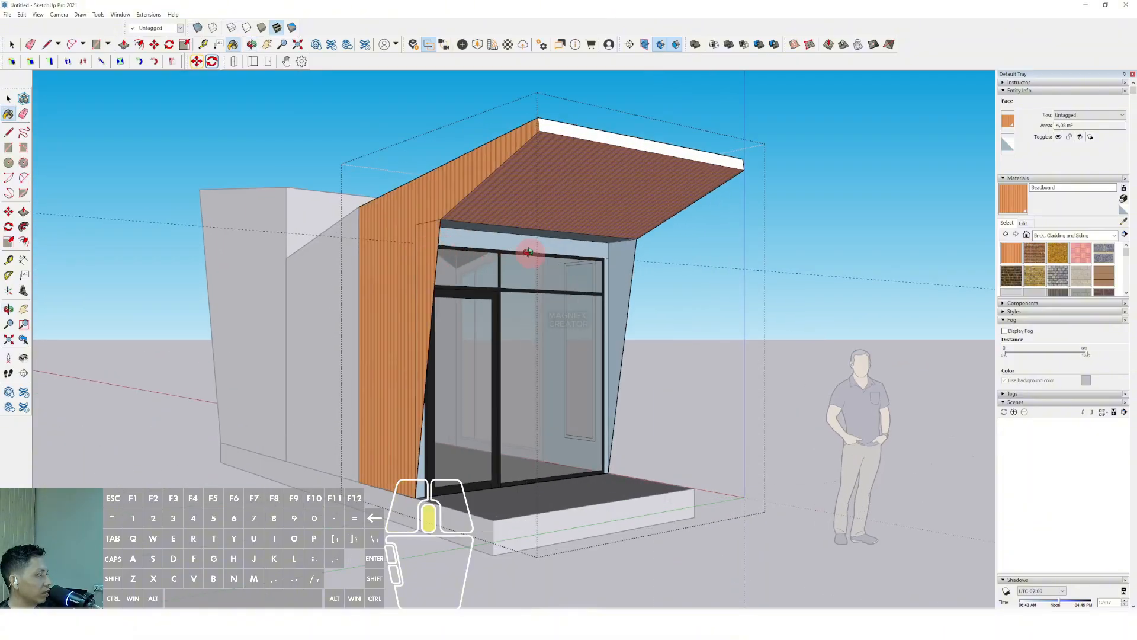
Paint the canopy's front edge and the inner faces around the recessed entrance with Beadboard, and close the block.
{"action": "middle_click_drag", "start_coordinate": [531, 254], "coordinate": [411, 250]}
{"action": "scroll", "coordinate": [619, 251], "scroll_direction": "up", "scroll_amount": 1}
{"action": "left_click", "coordinate": [606, 248]}
{"action": "mouse_move", "coordinate": [606, 248]}
{"action": "middle_mouse_down"}
{"action": "mouse_move", "coordinate": [309, 249]}
{"action": "mouse_move", "coordinate": [248, 289]}
{"action": "mouse_move", "coordinate": [301, 224]}
{"action": "mouse_move", "coordinate": [668, 261]}
{"action": "mouse_move", "coordinate": [838, 318]}
{"action": "mouse_move", "coordinate": [338, 270]}
{"action": "mouse_move", "coordinate": [436, 314]}
{"action": "mouse_move", "coordinate": [315, 223]}
{"action": "mouse_move", "coordinate": [302, 246]}
{"action": "mouse_move", "coordinate": [328, 280]}
{"action": "mouse_move", "coordinate": [401, 290]}
{"action": "mouse_move", "coordinate": [432, 325]}
{"action": "mouse_move", "coordinate": [472, 218]}
{"action": "mouse_move", "coordinate": [495, 194]}
{"action": "middle_mouse_up"}
{"action": "left_click", "coordinate": [309, 249]}
{"action": "key", "text": "space"}
{"action": "left_click", "coordinate": [496, 194]}
Paint the leaning end block's outer walls with Cladding Siding White from the Brick, Cladding and Siding collection.
{"action": "scroll", "coordinate": [536, 317], "scroll_direction": "up", "scroll_amount": 2}
{"action": "middle_click_drag", "start_coordinate": [536, 317], "coordinate": [448, 333], "text": "shift"}
{"action": "scroll", "coordinate": [411, 350], "scroll_direction": "up", "scroll_amount": 2}
{"action": "scroll", "coordinate": [1069, 267], "scroll_direction": "down", "scroll_amount": 2}
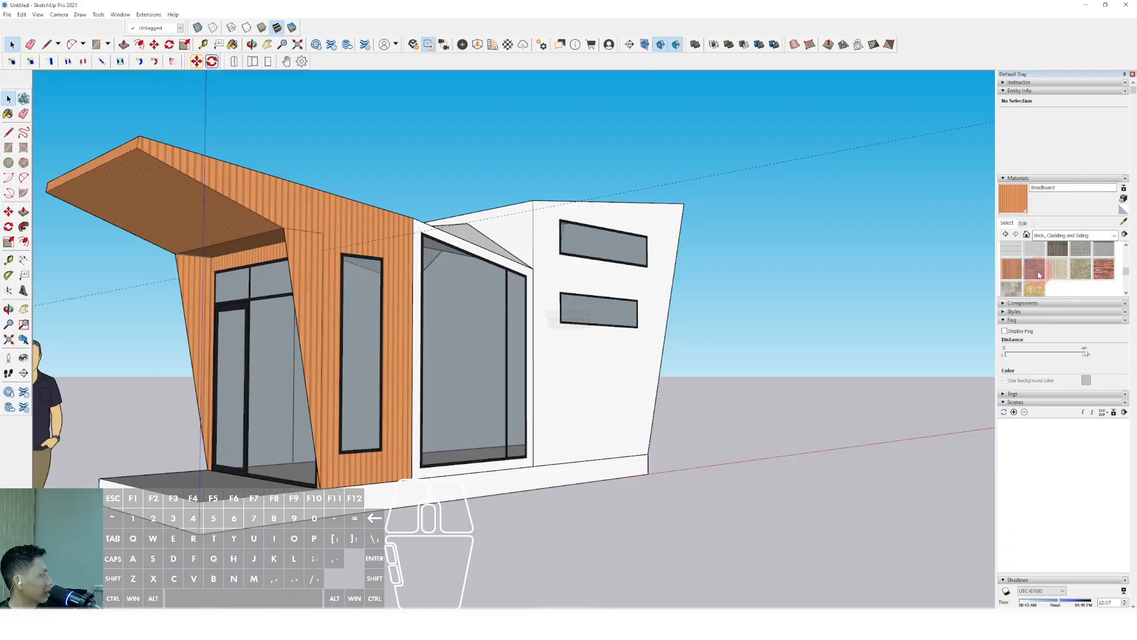
{"action": "scroll", "coordinate": [1039, 274], "scroll_direction": "up", "scroll_amount": 3}
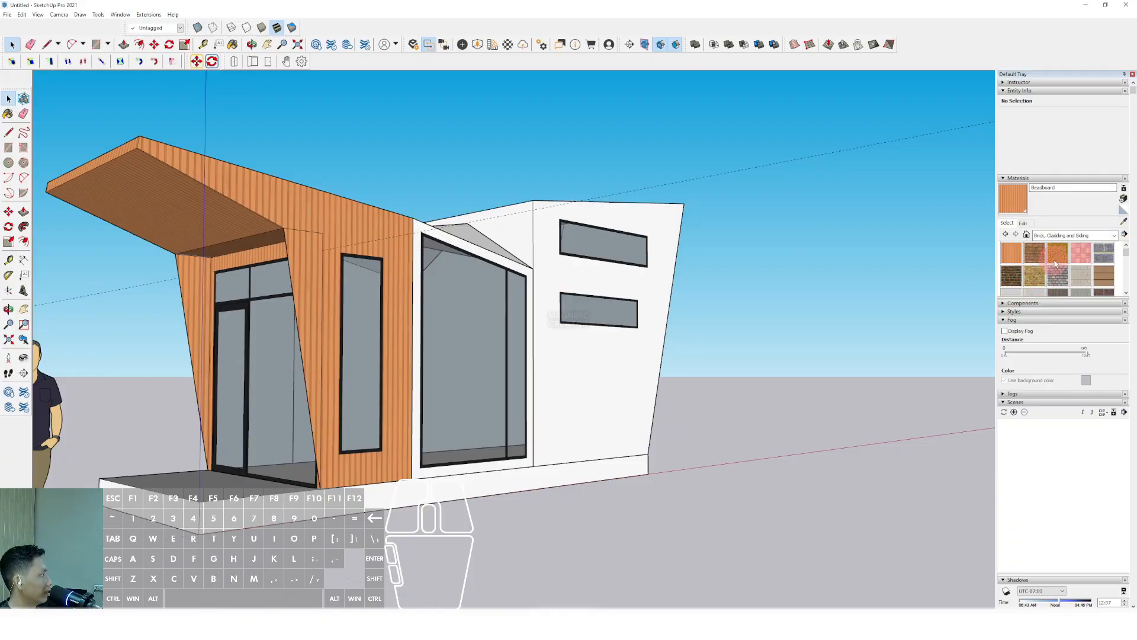
{"action": "scroll", "coordinate": [533, 311], "scroll_direction": "up", "scroll_amount": 2}
{"action": "key", "text": "space"}
{"action": "double_click", "coordinate": [573, 353]}
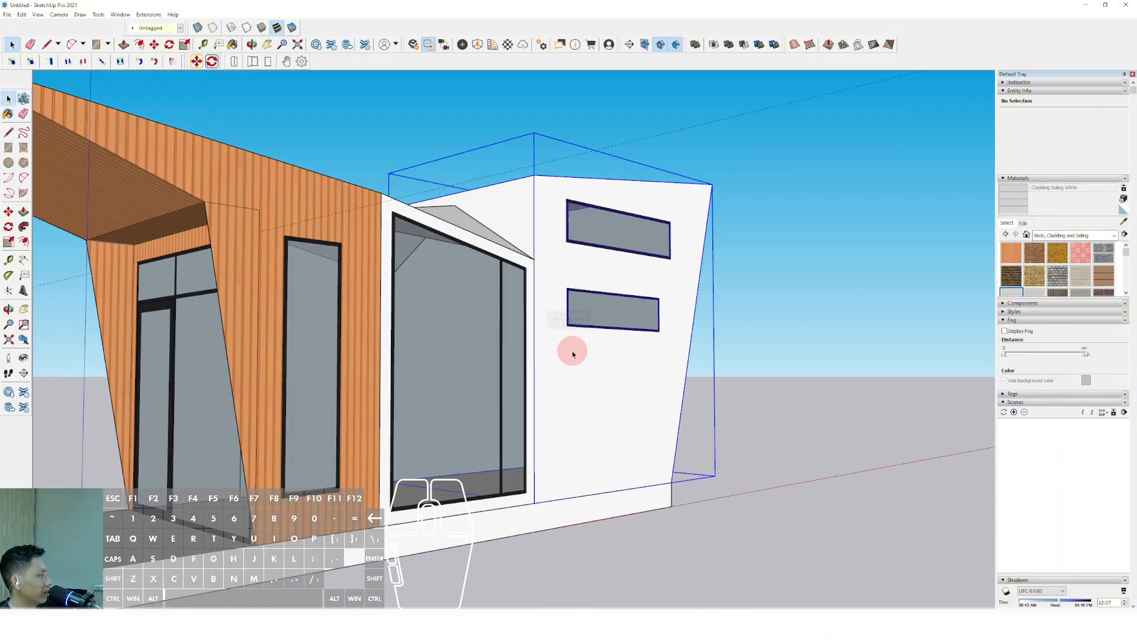
{"action": "left_click", "coordinate": [583, 364]}
{"action": "key", "text": "b"}
{"action": "left_click", "coordinate": [578, 357]}
Paint the middle block's back and front walls with Cladding Siding White.
{"action": "middle_click_drag", "start_coordinate": [520, 239], "coordinate": [389, 307]}
{"action": "key", "text": "space"}
{"action": "left_click", "coordinate": [391, 308]}
{"action": "left_click", "coordinate": [419, 300]}
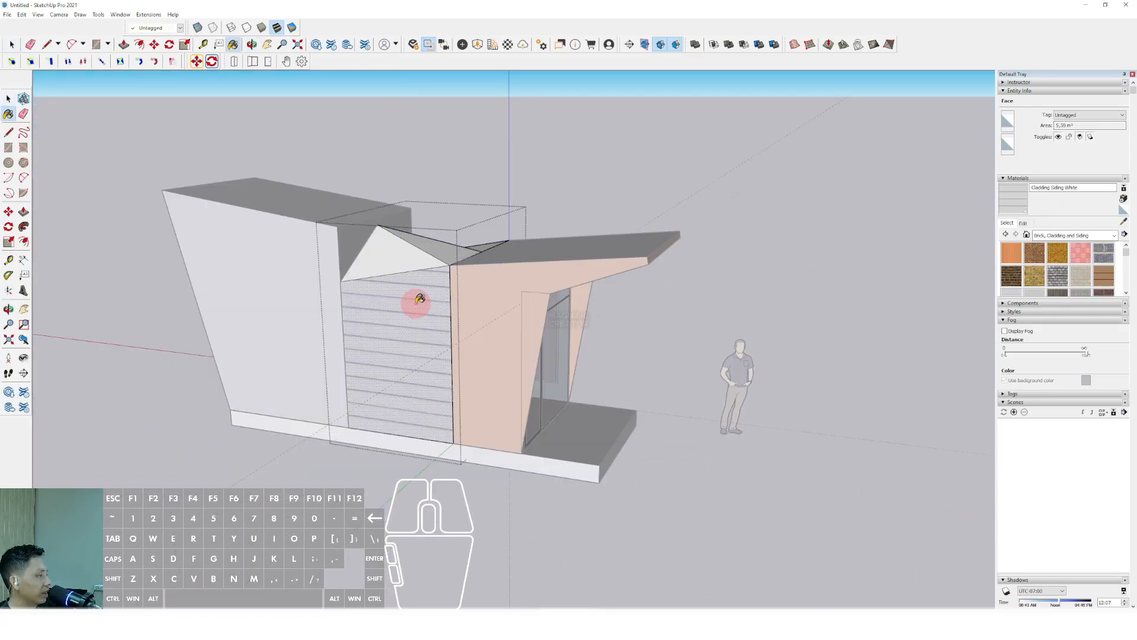
{"action": "scroll", "coordinate": [367, 310], "scroll_direction": "up", "scroll_amount": 2}
{"action": "middle_click_drag", "start_coordinate": [402, 276], "coordinate": [303, 280]}
{"action": "scroll", "coordinate": [569, 252], "scroll_direction": "up", "scroll_amount": 3}
{"action": "left_click", "coordinate": [535, 238]}
{"action": "key", "text": "space"}
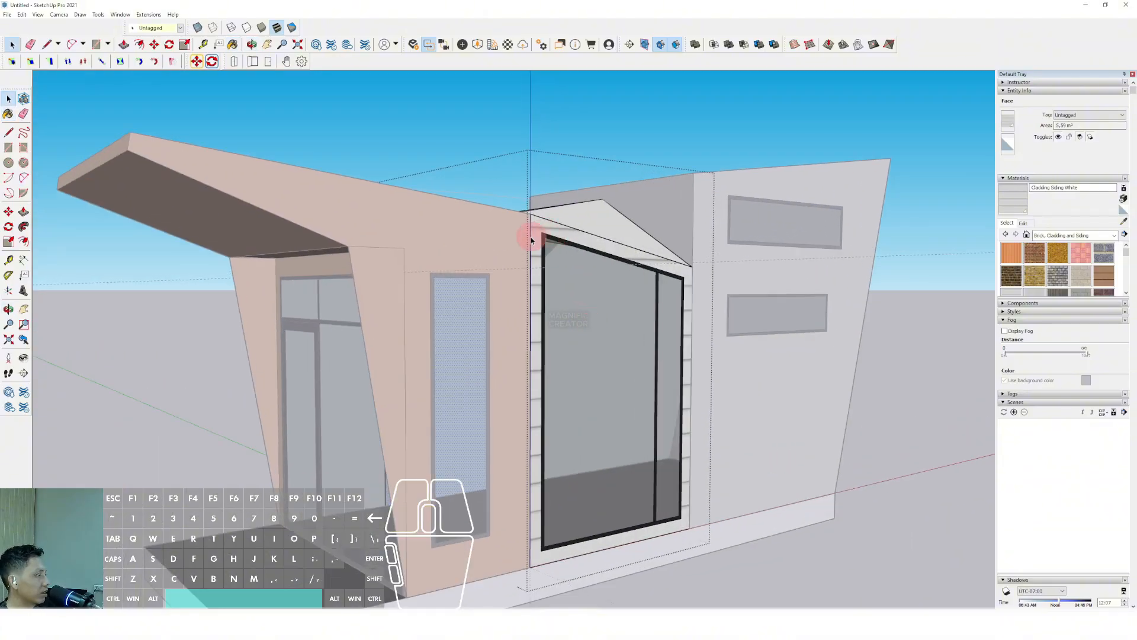
Undo the last stray change and close the block that is open for editing.
{"action": "scroll", "coordinate": [531, 239], "scroll_direction": "down", "scroll_amount": 2}
{"action": "middle_click_drag", "start_coordinate": [580, 254], "coordinate": [535, 256], "text": "shift"}
{"action": "left_click", "coordinate": [857, 318]}
{"action": "scroll", "coordinate": [598, 324], "scroll_direction": "up", "scroll_amount": 2}
{"action": "middle_click_drag", "start_coordinate": [599, 324], "coordinate": [508, 311]}
{"action": "scroll", "coordinate": [508, 311], "scroll_direction": "down", "scroll_amount": 4}
{"action": "key", "text": "ctrl+z"}
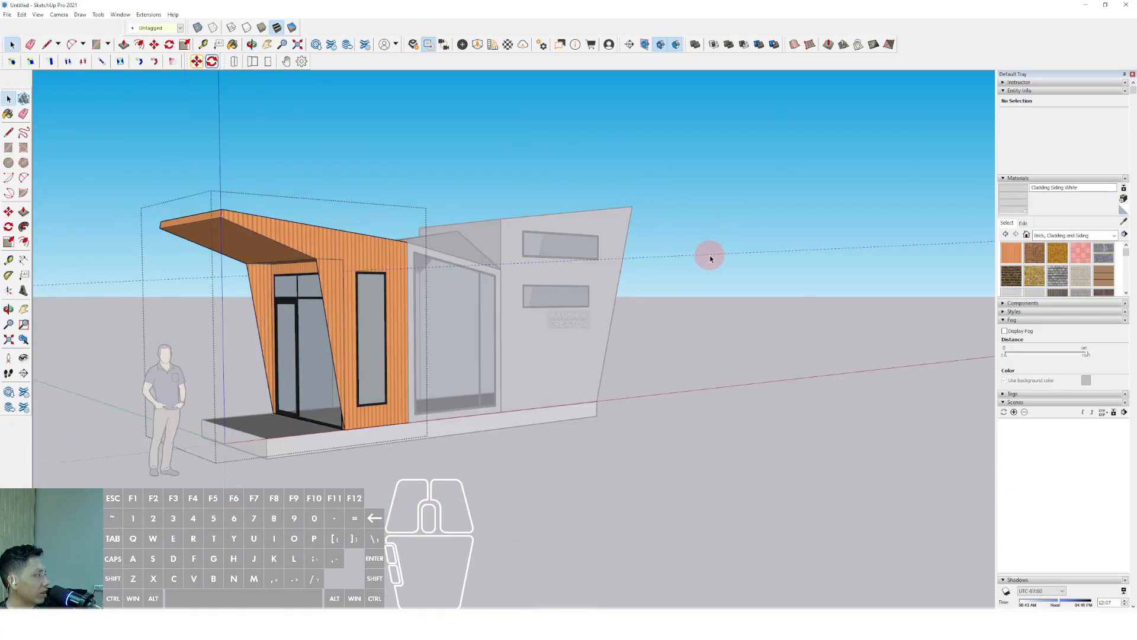
{"action": "left_click", "coordinate": [736, 268]}
Rotate and shrink the siding texture on the leaning block's window wall so the narrow boards run vertically.
{"action": "scroll", "coordinate": [452, 325], "scroll_direction": "up", "scroll_amount": 2}
{"action": "middle_click_drag", "start_coordinate": [452, 325], "coordinate": [519, 287]}
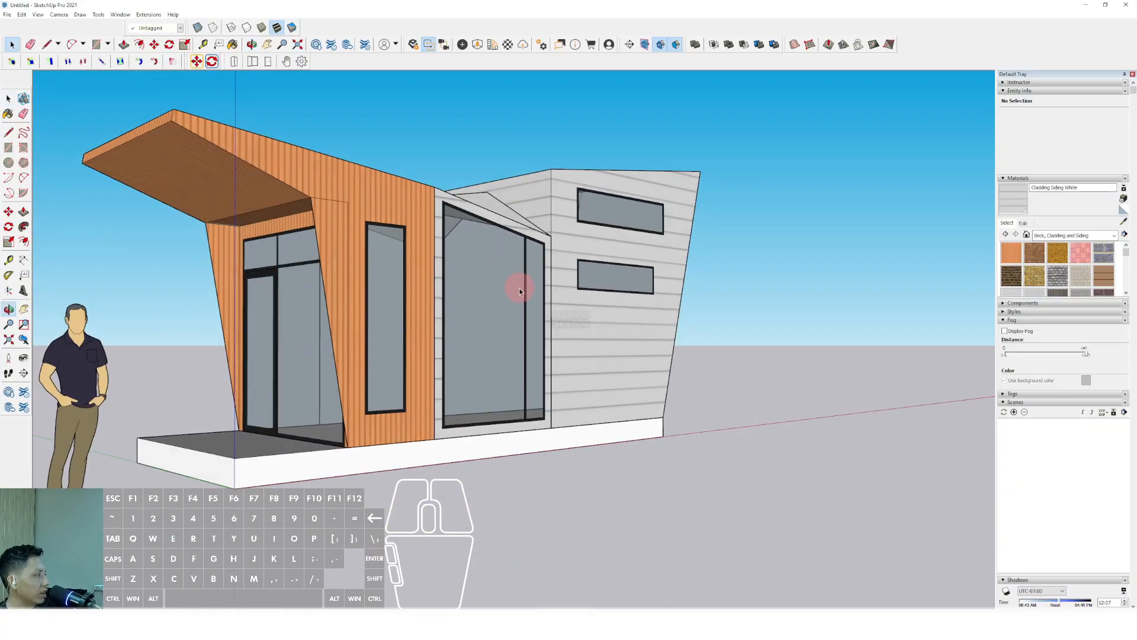
{"action": "scroll", "coordinate": [610, 332], "scroll_direction": "up", "scroll_amount": 1}
{"action": "middle_click_drag", "start_coordinate": [610, 332], "coordinate": [578, 372], "text": "shift"}
{"action": "double_click", "coordinate": [555, 350]}
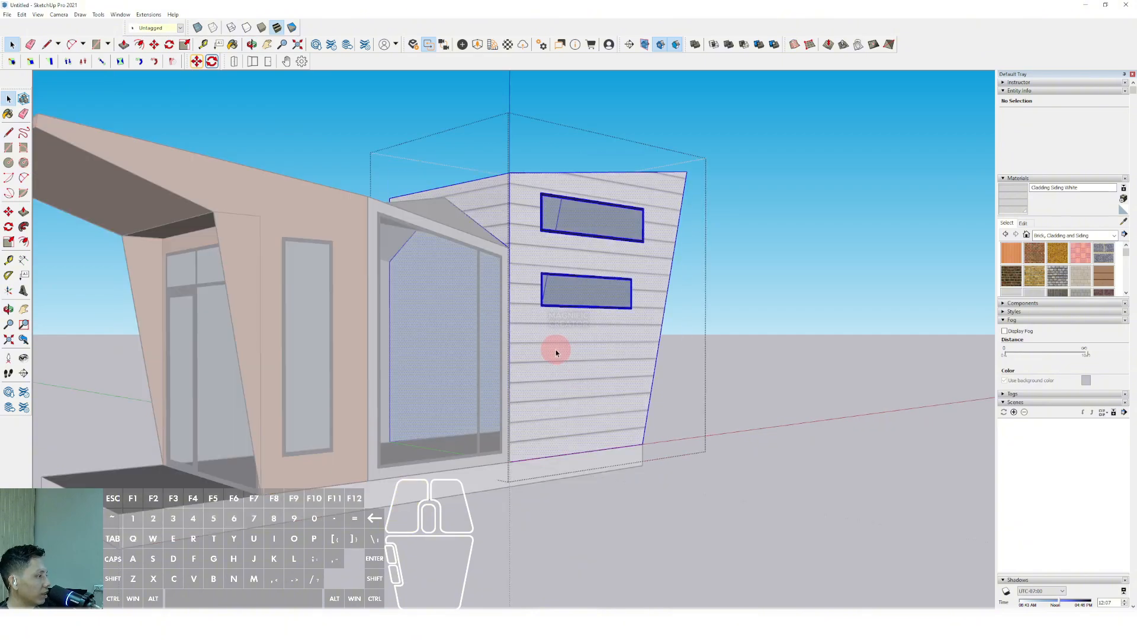
{"action": "right_click", "coordinate": [535, 345]}
{"action": "mouse_move", "coordinate": [583, 461]}
{"action": "left_click", "coordinate": [649, 460]}
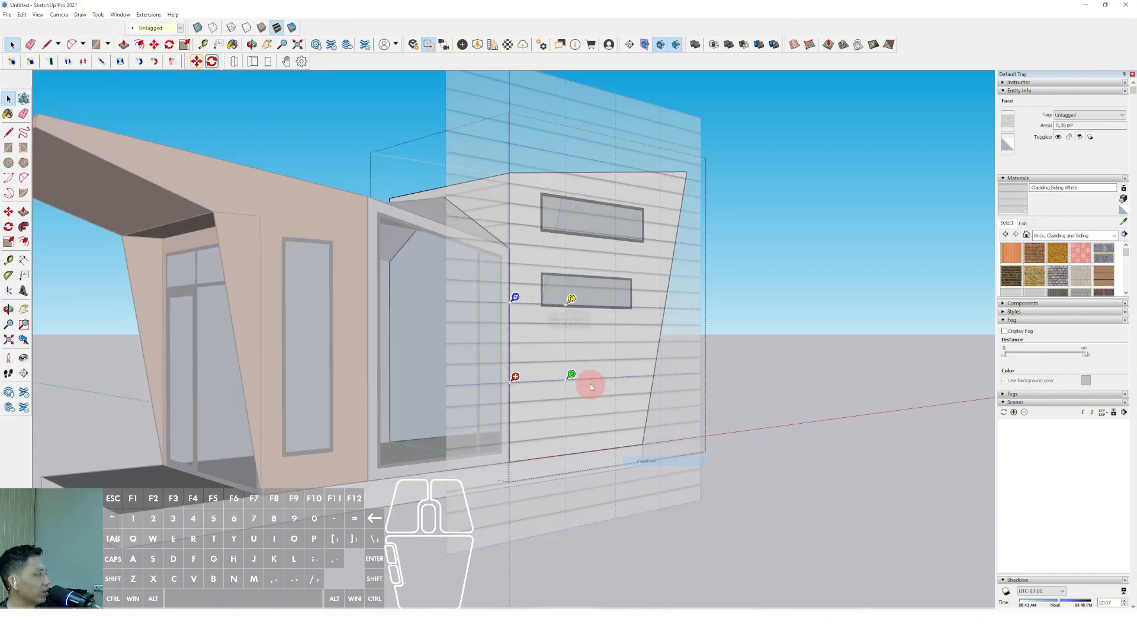
{"action": "left_click_drag", "start_coordinate": [571, 375], "coordinate": [515, 336]}
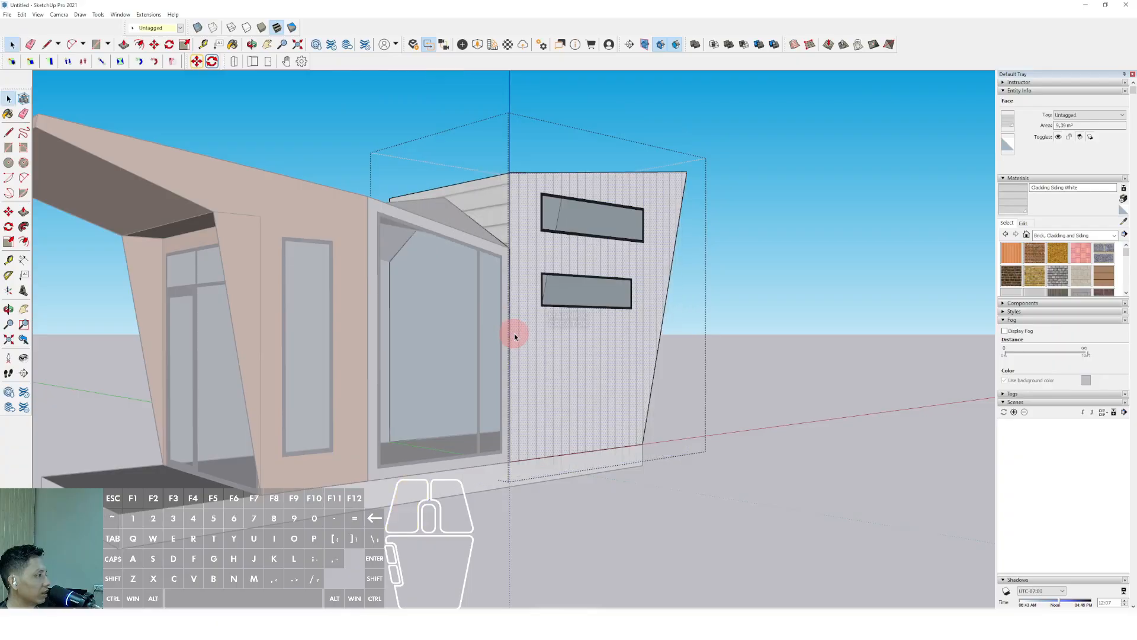
Sample the vertical siding from the window wall and paint the leaning block's other walls with it.
{"action": "left_click", "coordinate": [1123, 219]}
{"action": "scroll", "coordinate": [519, 298], "scroll_direction": "up", "scroll_amount": 2}
{"action": "left_click", "coordinate": [543, 219]}
{"action": "mouse_move", "coordinate": [544, 219]}
{"action": "middle_mouse_down"}
{"action": "mouse_move", "coordinate": [457, 215]}
{"action": "mouse_move", "coordinate": [394, 248]}
{"action": "mouse_move", "coordinate": [367, 241]}
{"action": "mouse_move", "coordinate": [316, 287]}
{"action": "mouse_move", "coordinate": [627, 214]}
{"action": "middle_mouse_up"}
{"action": "left_click", "coordinate": [592, 281]}
{"action": "middle_click_drag", "start_coordinate": [503, 322], "coordinate": [723, 301]}
{"action": "middle_click_drag", "start_coordinate": [546, 299], "coordinate": [492, 319]}
{"action": "middle_click_drag", "start_coordinate": [760, 316], "coordinate": [619, 294], "text": "shift"}
Reposition the siding texture on the leaning block's sloping end wall to straighten its boards, and close the block.
{"action": "key", "text": "space"}
{"action": "left_click", "coordinate": [599, 245]}
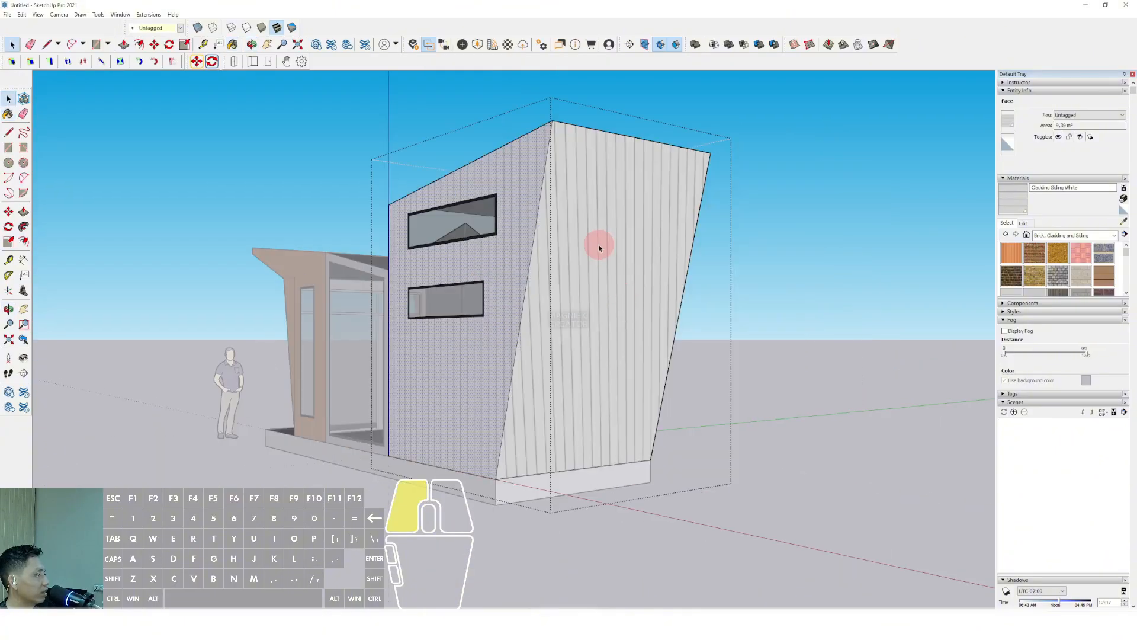
{"action": "right_click", "coordinate": [600, 245]}
{"action": "mouse_move", "coordinate": [636, 360]}
{"action": "left_click", "coordinate": [711, 361]}
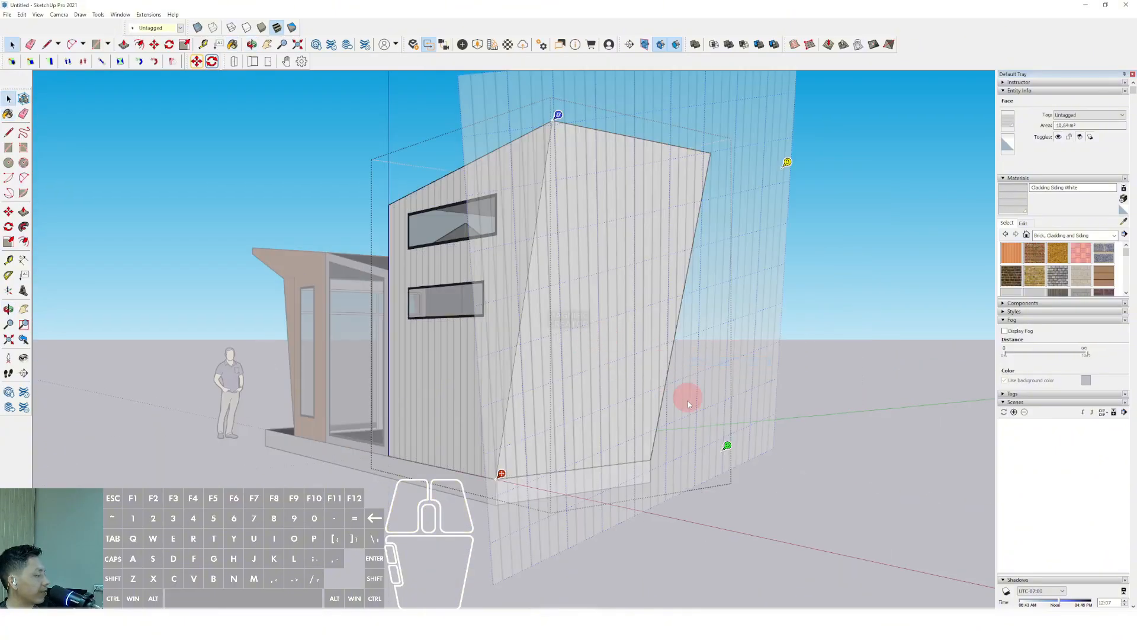
{"action": "left_click_drag", "start_coordinate": [727, 445], "coordinate": [688, 503]}
{"action": "key", "text": "Return"}
{"action": "middle_click_drag", "start_coordinate": [563, 400], "coordinate": [332, 370]}
{"action": "left_click", "coordinate": [697, 506]}
Paint the middle block's front wall with the vertical siding sampled from the leaning end block.
{"action": "scroll", "coordinate": [517, 293], "scroll_direction": "up", "scroll_amount": 6}
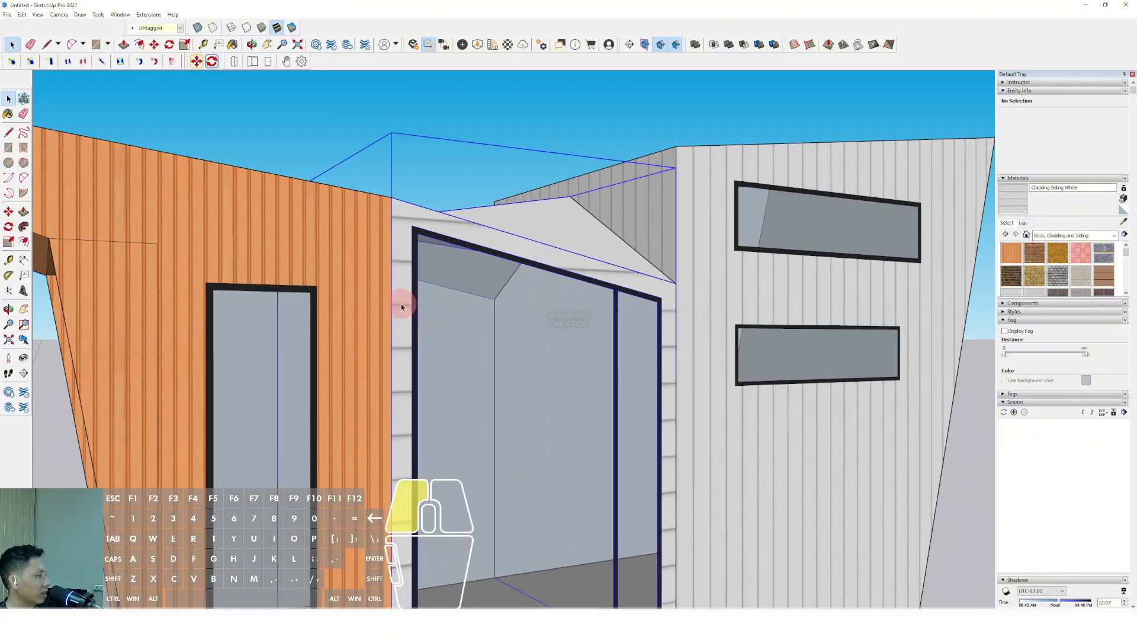
{"action": "double_click", "coordinate": [401, 305]}
{"action": "left_click", "coordinate": [401, 297]}
{"action": "left_click", "coordinate": [401, 296]}
{"action": "left_click", "coordinate": [1124, 222]}
{"action": "scroll", "coordinate": [698, 308], "scroll_direction": "up", "scroll_amount": 2}
{"action": "left_click", "coordinate": [700, 307]}
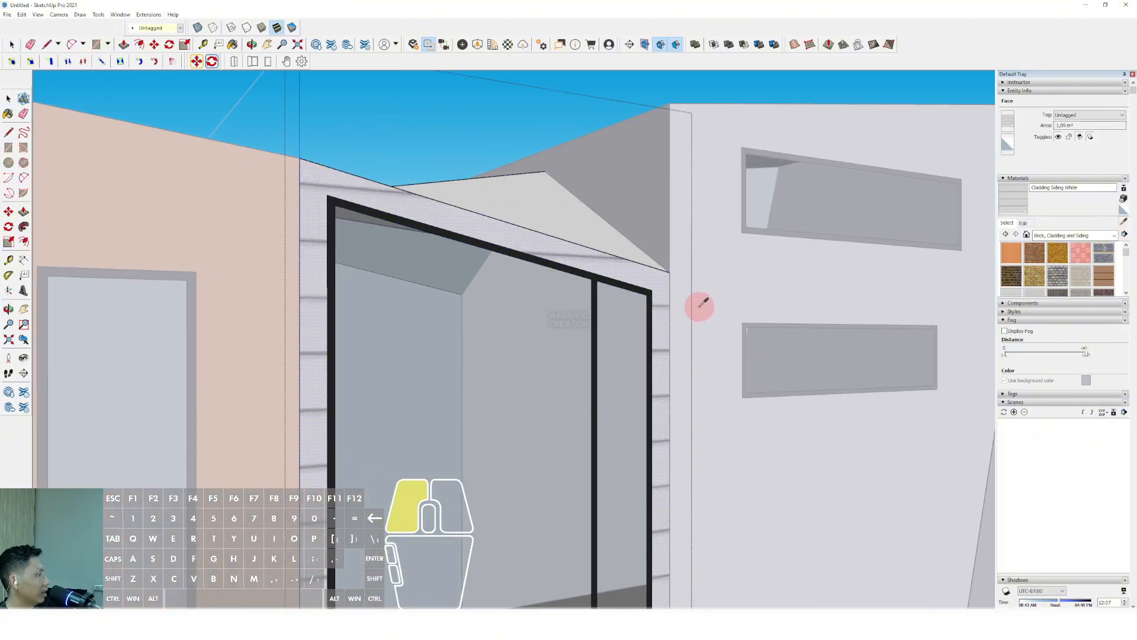
{"action": "scroll", "coordinate": [637, 315], "scroll_direction": "down", "scroll_amount": 6}
{"action": "mouse_move", "coordinate": [477, 330]}
{"action": "middle_mouse_down"}
{"action": "mouse_move", "coordinate": [688, 339]}
{"action": "mouse_move", "coordinate": [457, 360]}
{"action": "mouse_move", "coordinate": [421, 333]}
{"action": "mouse_move", "coordinate": [646, 366]}
{"action": "middle_mouse_up"}
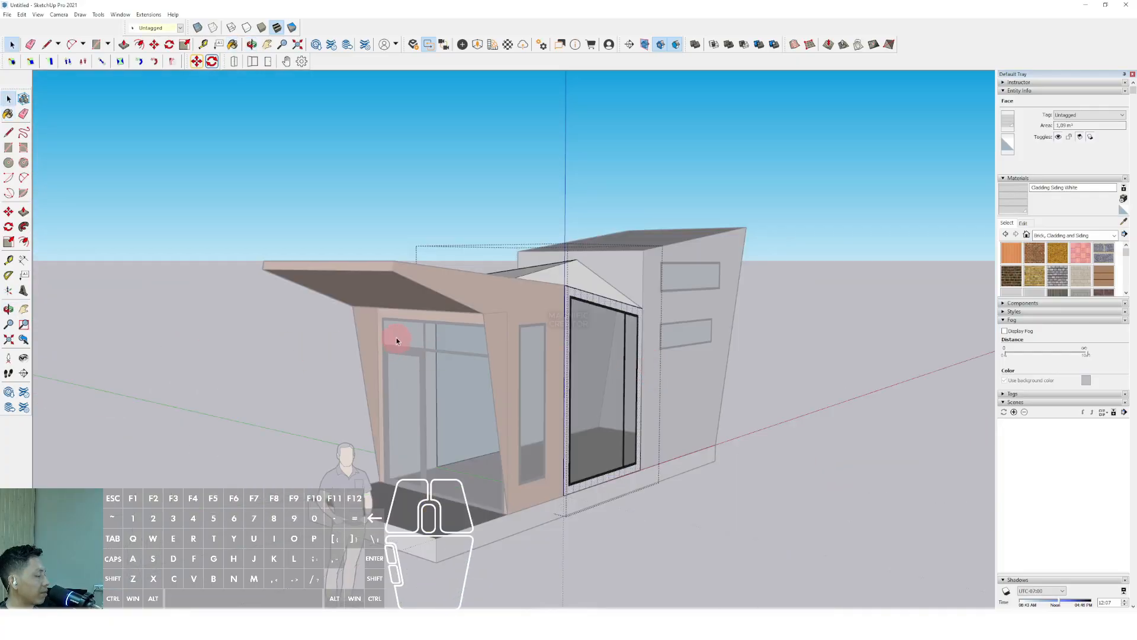
{"action": "left_click", "coordinate": [744, 223]}
Paint the canopy block's roof with Roofing Metal Standing Seam Red from the Roofing collection.
{"action": "scroll", "coordinate": [331, 361], "scroll_direction": "up", "scroll_amount": 2}
{"action": "middle_click_drag", "start_coordinate": [267, 403], "coordinate": [474, 350], "text": "shift"}
{"action": "left_click", "coordinate": [1114, 236]}
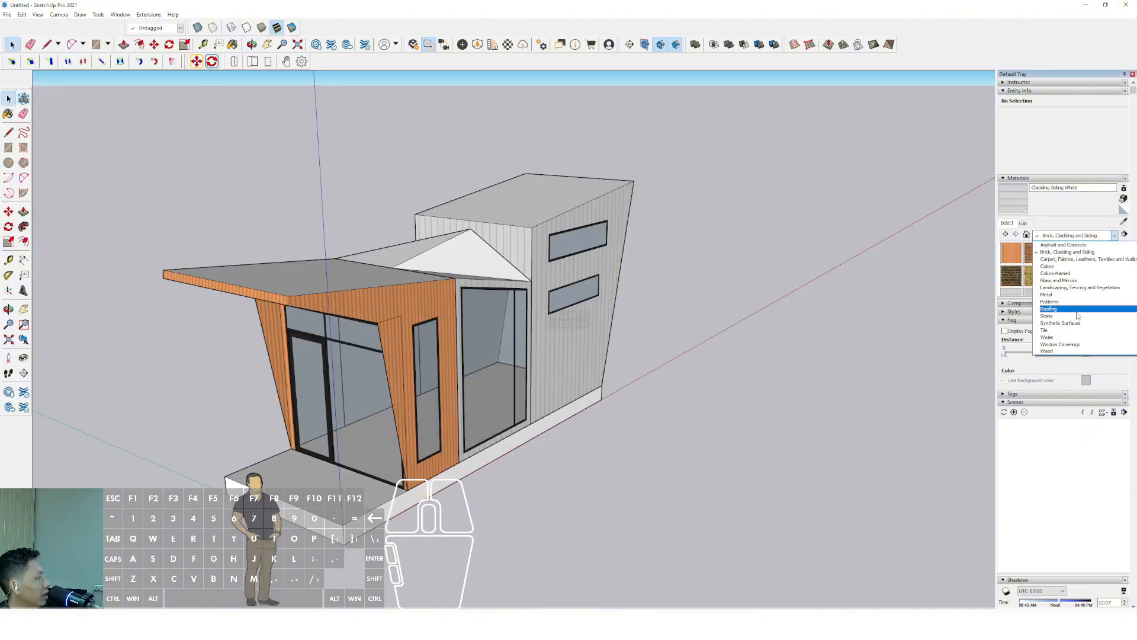
{"action": "left_click", "coordinate": [1049, 308]}
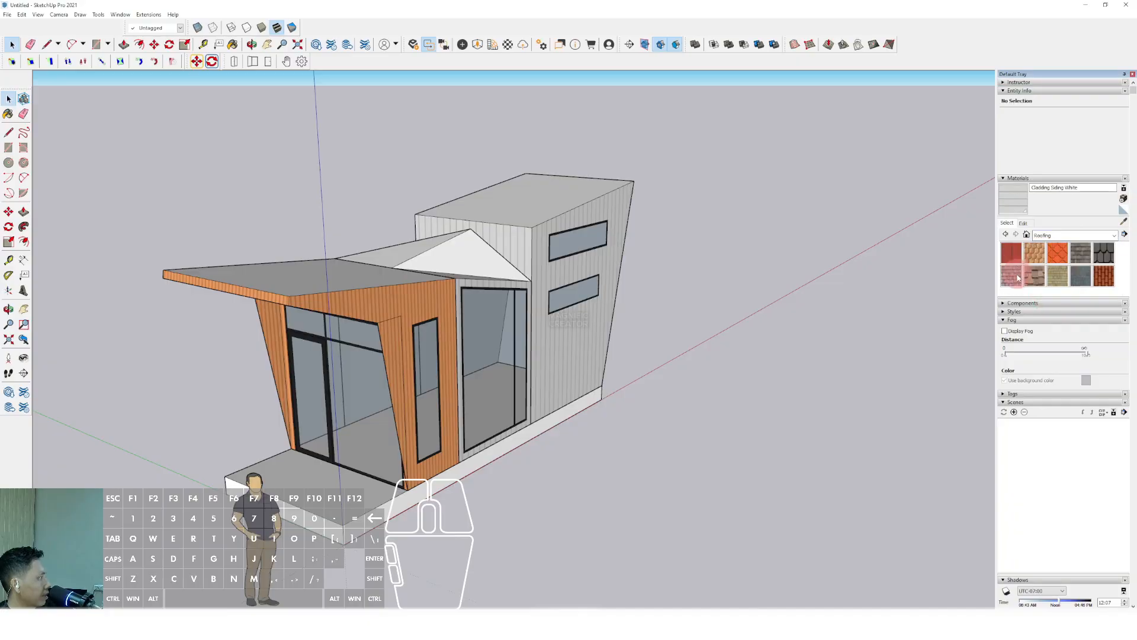
{"action": "mouse_move", "coordinate": [394, 281]}
{"action": "middle_mouse_down"}
{"action": "mouse_move", "coordinate": [367, 303]}
{"action": "mouse_move", "coordinate": [428, 289]}
{"action": "mouse_move", "coordinate": [427, 306]}
{"action": "middle_mouse_up"}
{"action": "key", "text": "space"}
{"action": "double_click", "coordinate": [339, 288]}
{"action": "key", "text": "b"}
{"action": "left_click", "coordinate": [365, 286]}
Paint all the sloping roof faces of the middle block with Roofing Metal Standing Seam Red.
{"action": "scroll", "coordinate": [430, 289], "scroll_direction": "up", "scroll_amount": 2}
{"action": "key", "text": "space"}
{"action": "double_click", "coordinate": [482, 243]}
{"action": "left_click", "coordinate": [482, 243]}
{"action": "key", "text": "b"}
{"action": "left_click", "coordinate": [485, 251]}
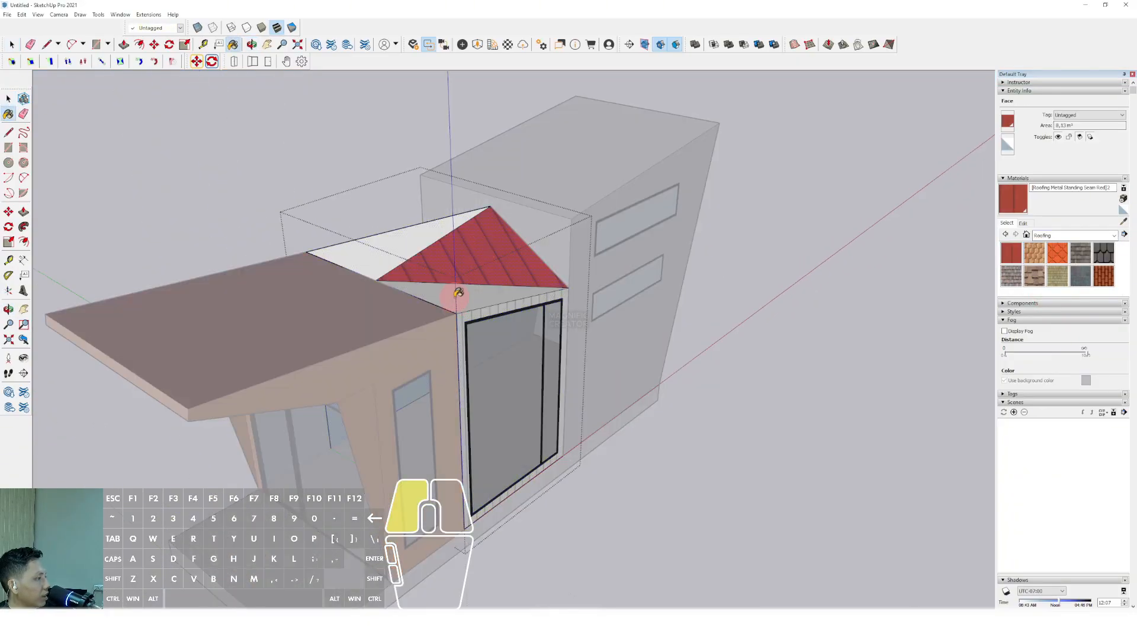
{"action": "left_click", "coordinate": [460, 292]}
{"action": "left_click", "coordinate": [388, 260]}
{"action": "middle_click_drag", "start_coordinate": [386, 258], "coordinate": [546, 333]}
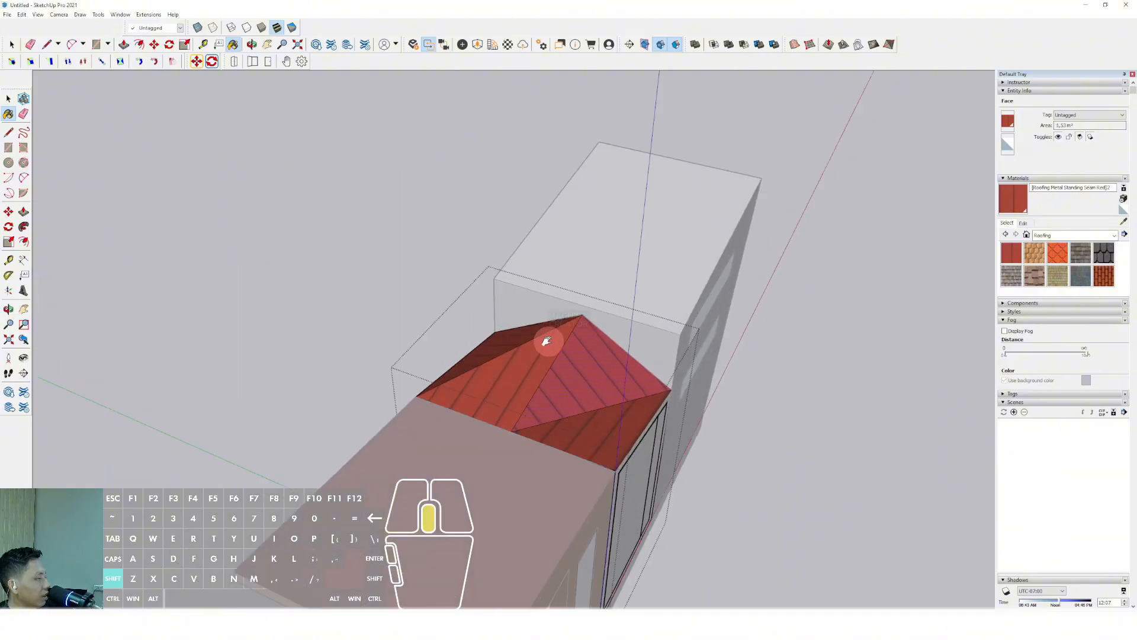
Paint the leaning end block's roof with Roofing Metal Standing Seam Red.
{"action": "key", "text": "space"}
{"action": "double_click", "coordinate": [634, 247]}
{"action": "left_click", "coordinate": [634, 247]}
{"action": "key", "text": "b"}
{"action": "left_click", "coordinate": [665, 257]}
{"action": "middle_click_drag", "start_coordinate": [665, 256], "coordinate": [874, 297]}
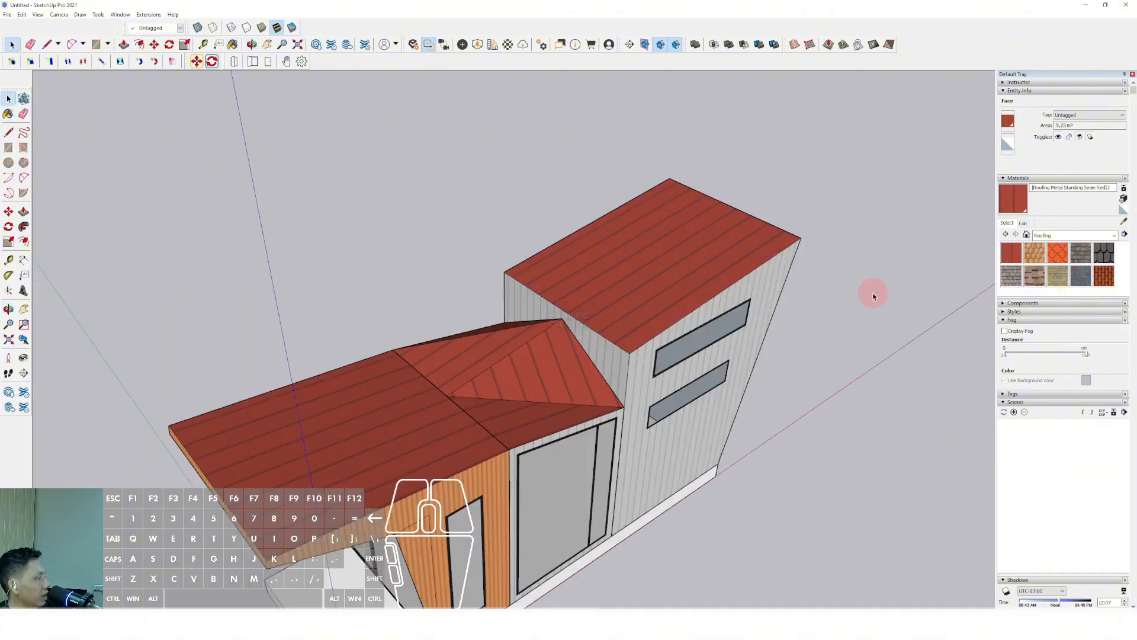
Recolour the standing-seam roof material to dark grey, with saturation 0 and lightness 37.
{"action": "left_click", "coordinate": [1022, 223]}
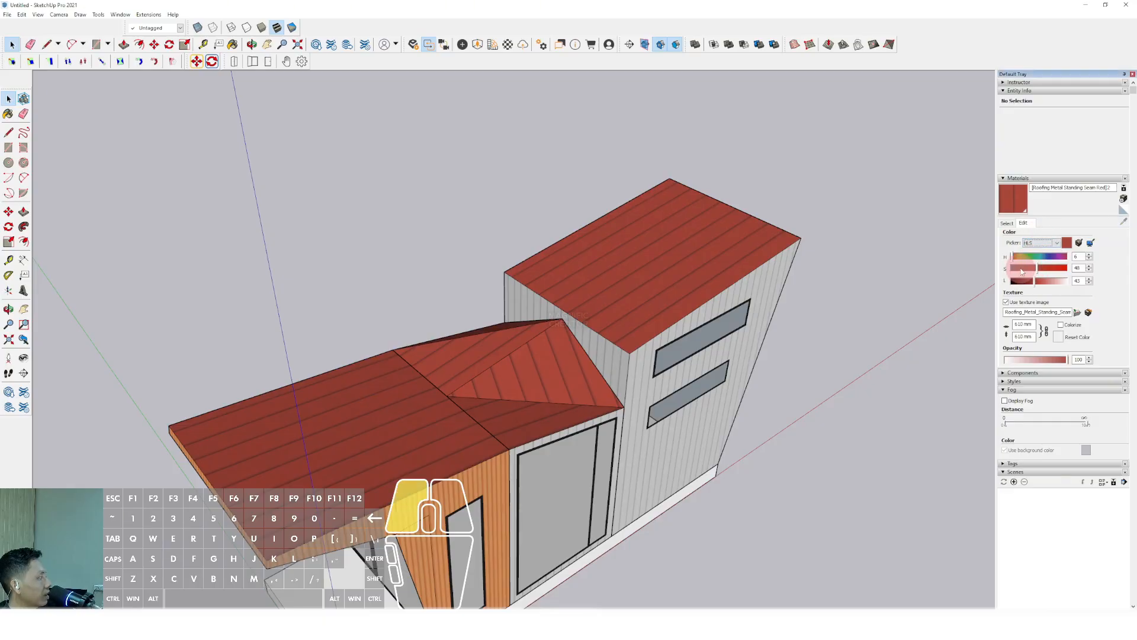
{"action": "mouse_move", "coordinate": [1022, 272]}
{"action": "left_mouse_down"}
{"action": "mouse_move", "coordinate": [1012, 270]}
{"action": "mouse_move", "coordinate": [1034, 288]}
{"action": "left_mouse_up"}
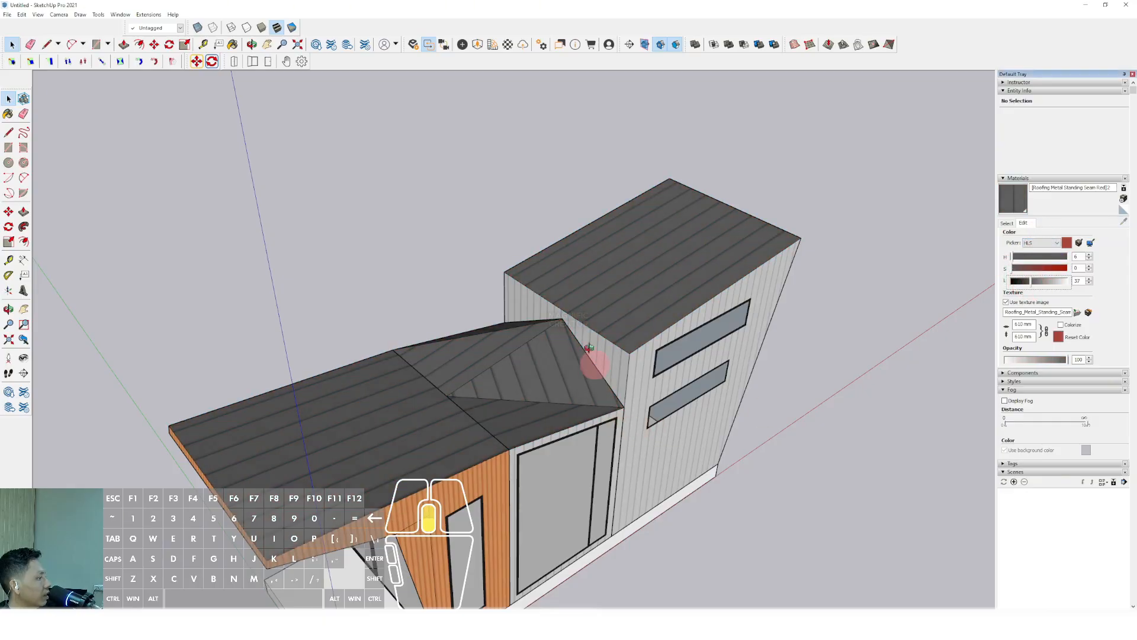
{"action": "middle_click_drag", "start_coordinate": [589, 348], "coordinate": [618, 401]}
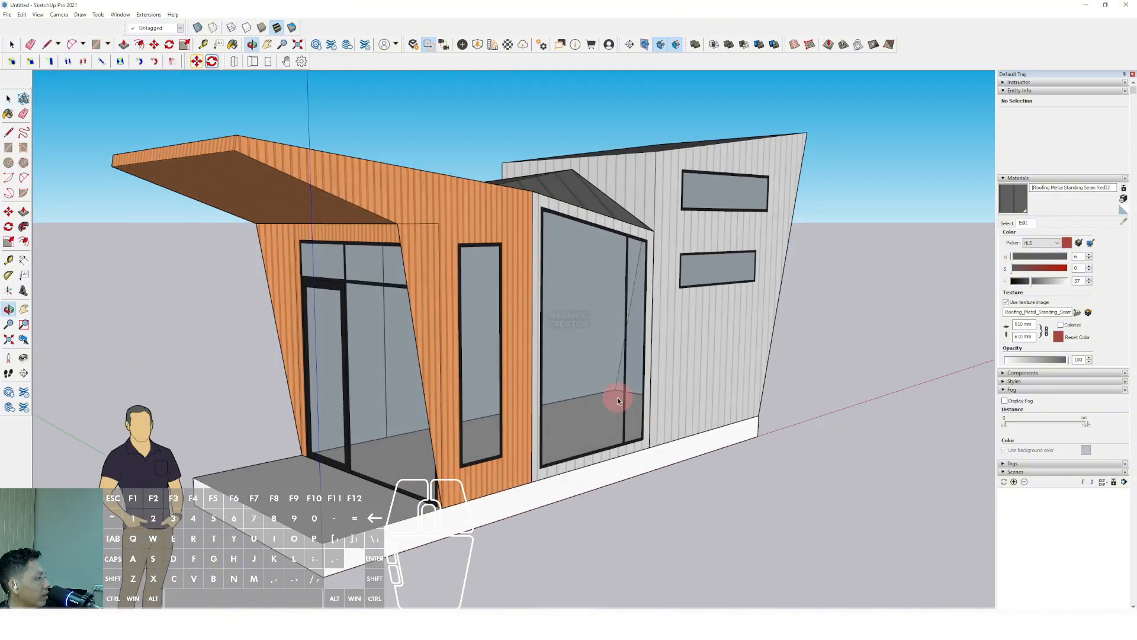
{"action": "scroll", "coordinate": [442, 435], "scroll_direction": "down", "scroll_amount": 2}
{"action": "middle_click_drag", "start_coordinate": [441, 435], "coordinate": [462, 468]}
{"action": "scroll", "coordinate": [462, 378], "scroll_direction": "up", "scroll_amount": 2}
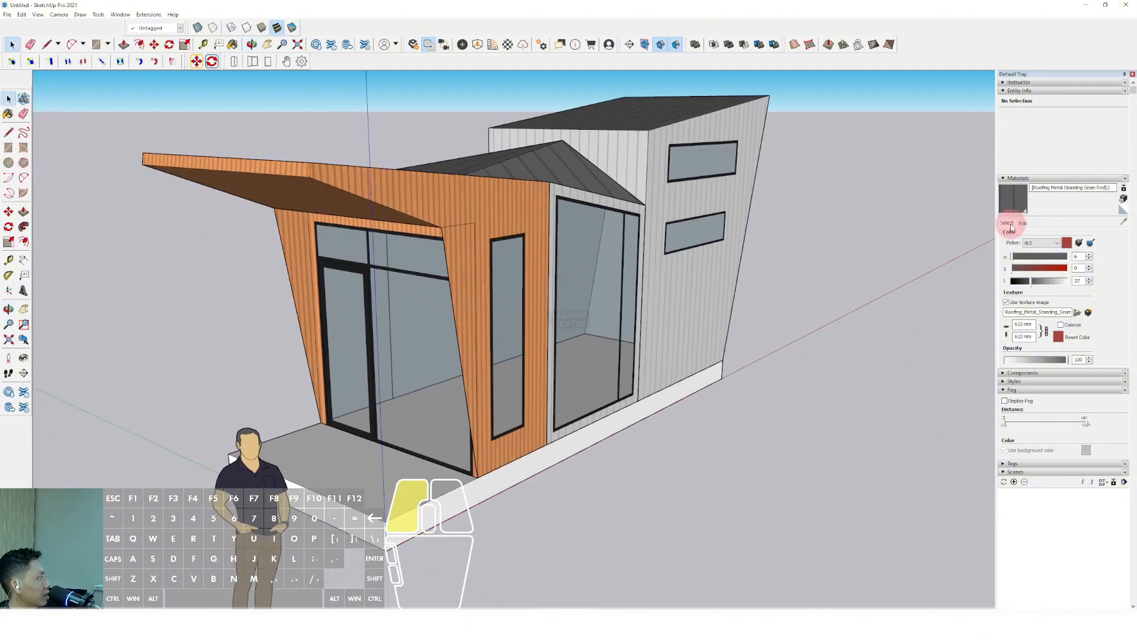
{"action": "left_click", "coordinate": [1010, 225]}
{"action": "left_click", "coordinate": [1113, 235]}
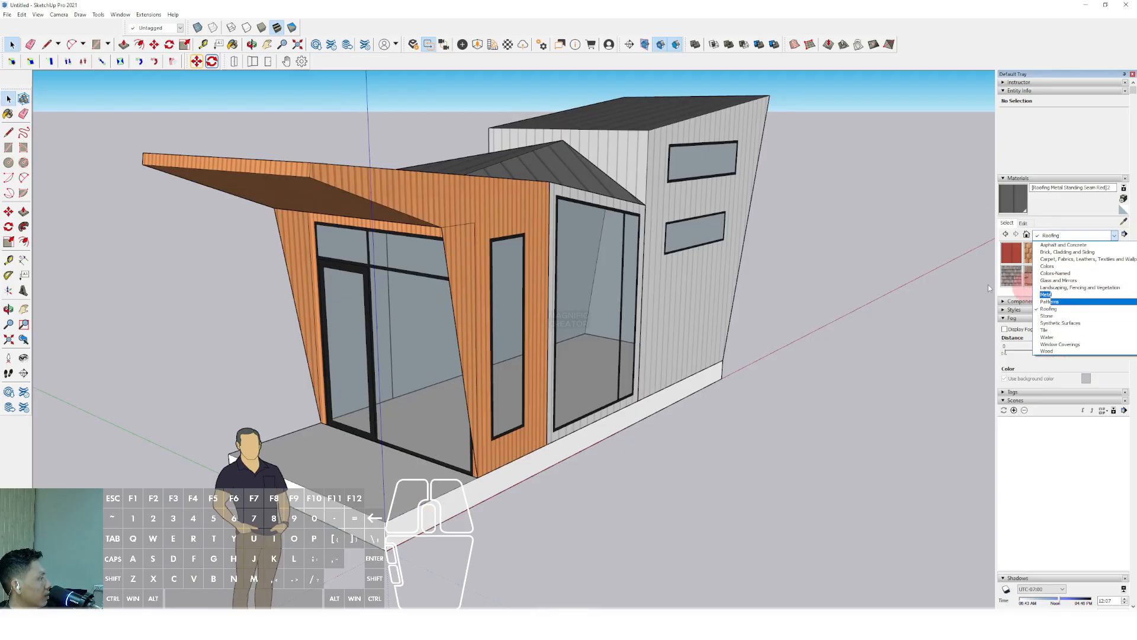
{"action": "left_click", "coordinate": [859, 290]}
{"action": "scroll", "coordinate": [533, 300], "scroll_direction": "down", "scroll_amount": 2}
{"action": "middle_click_drag", "start_coordinate": [593, 329], "coordinate": [577, 308]}
{"action": "mouse_move", "coordinate": [578, 308]}
{"action": "middle_mouse_down", "text": "shift"}
{"action": "mouse_move", "coordinate": [573, 320]}
{"action": "mouse_move", "coordinate": [584, 293]}
{"action": "middle_mouse_up", "text": "shift"}
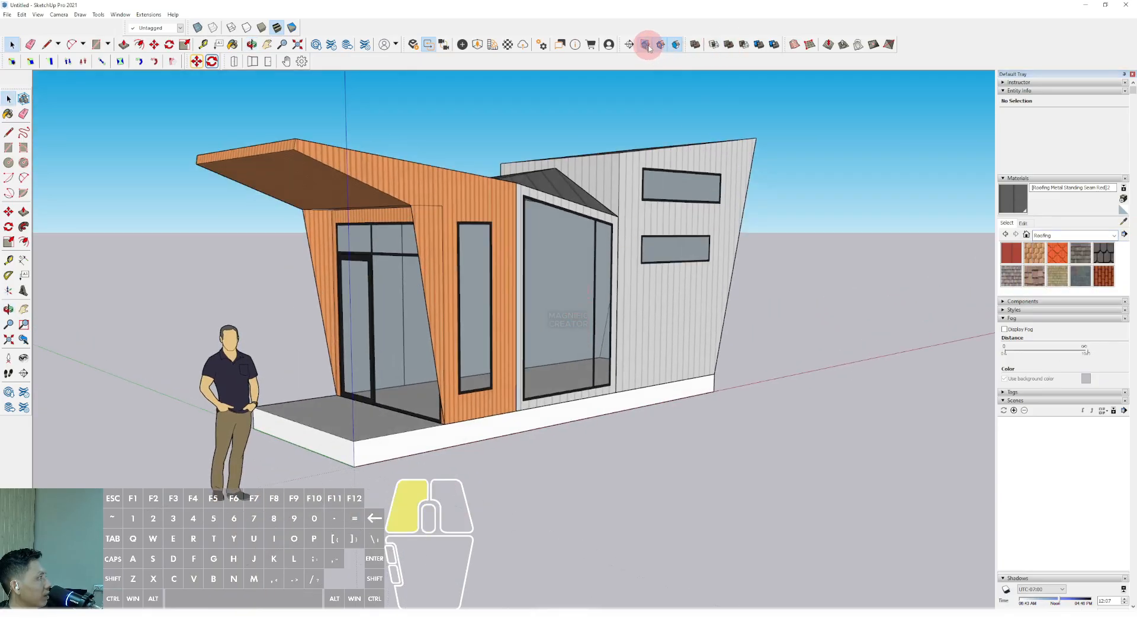
Place a horizontal section plane, raise it to cut through the building's upper walls, and hide the section plane outline.
{"action": "left_click", "coordinate": [630, 53]}
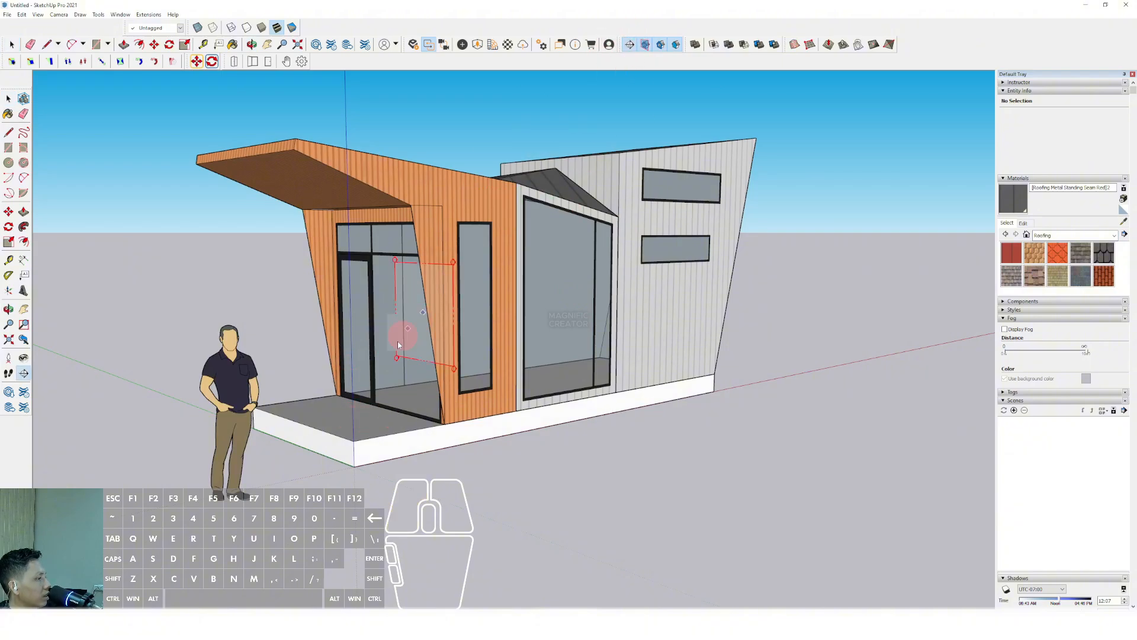
{"action": "left_click", "coordinate": [386, 413]}
{"action": "left_click", "coordinate": [629, 342]}
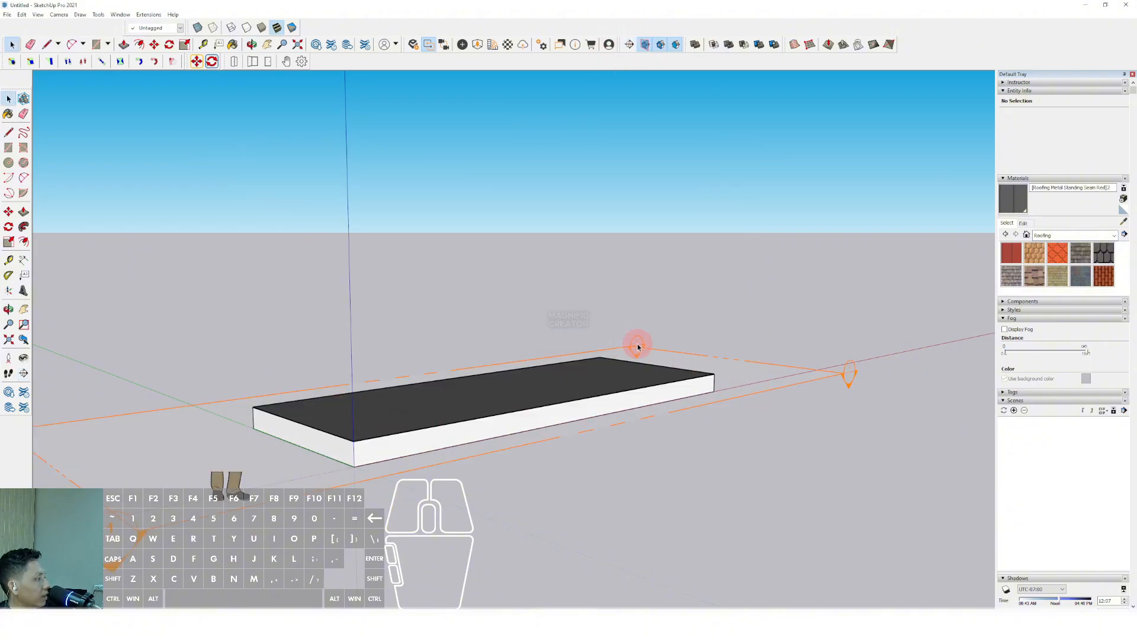
{"action": "left_click", "coordinate": [796, 380]}
{"action": "key", "text": "m"}
{"action": "left_click", "coordinate": [801, 370]}
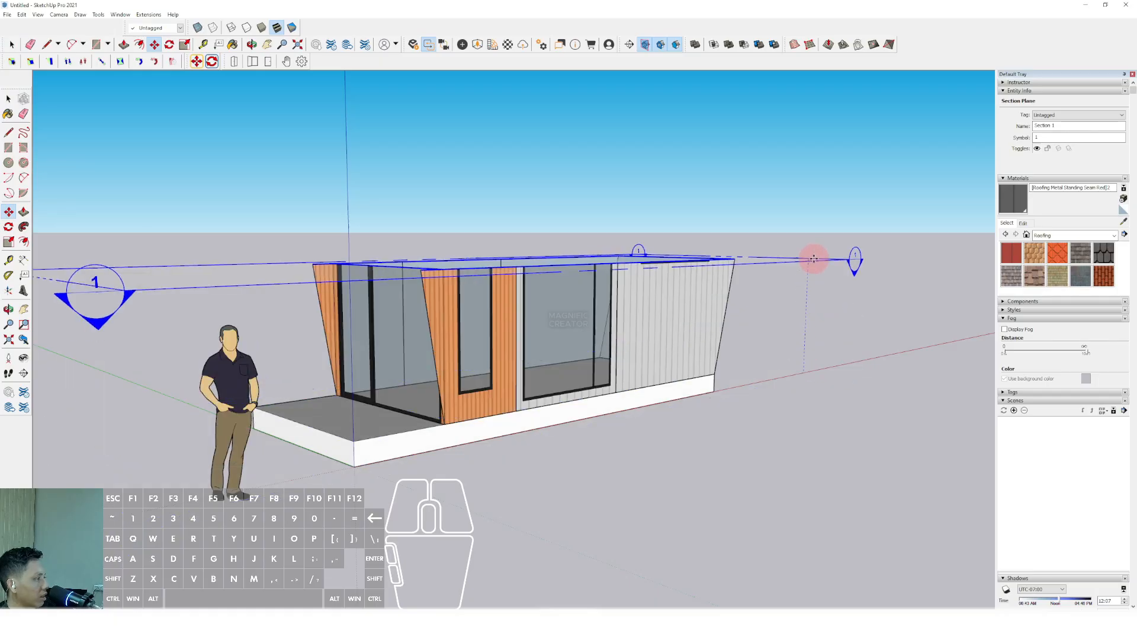
{"action": "left_click", "coordinate": [813, 244]}
{"action": "left_click", "coordinate": [646, 44]}
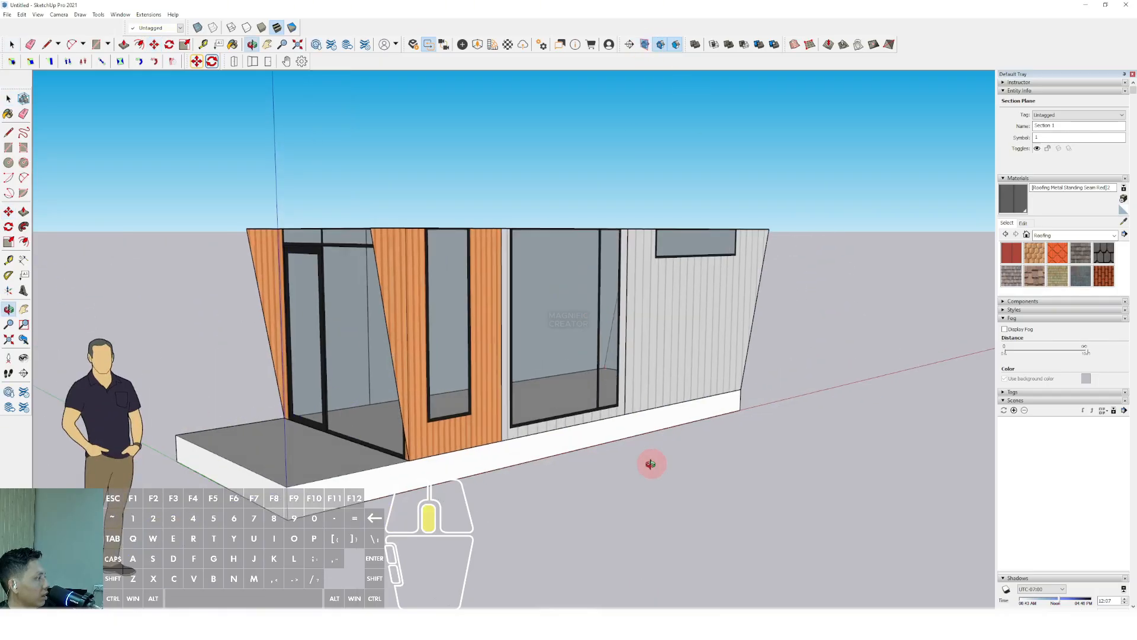
Paint the building's interior floor with Wood Floor Light from the Wood collection.
{"action": "middle_click_drag", "start_coordinate": [650, 462], "coordinate": [645, 284]}
{"action": "left_click", "coordinate": [1114, 235]}
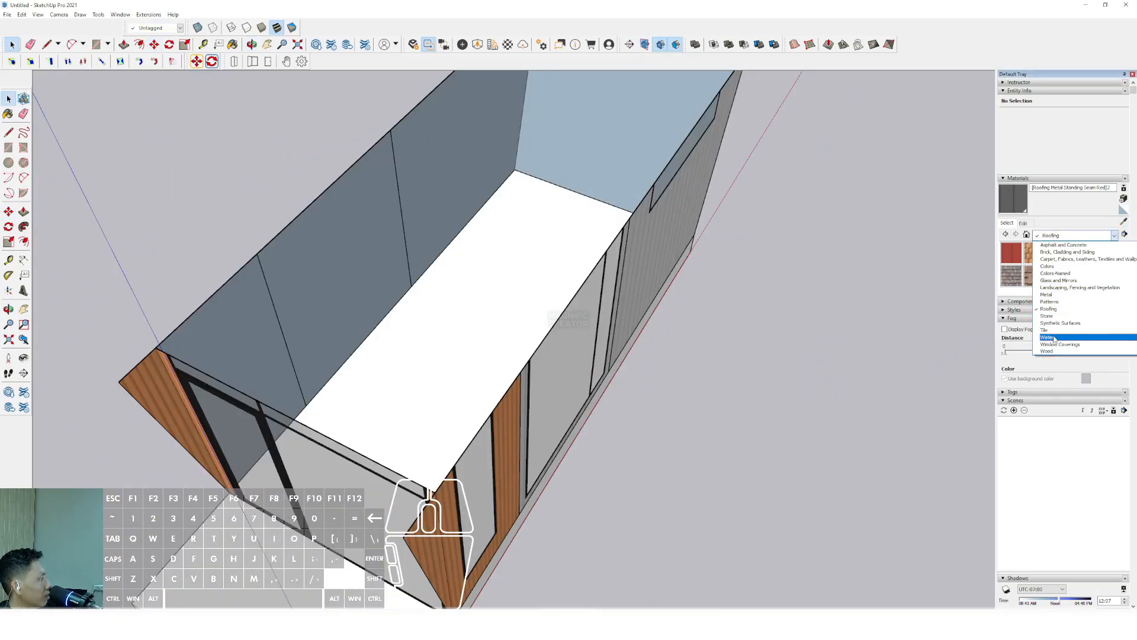
{"action": "left_click", "coordinate": [1049, 352]}
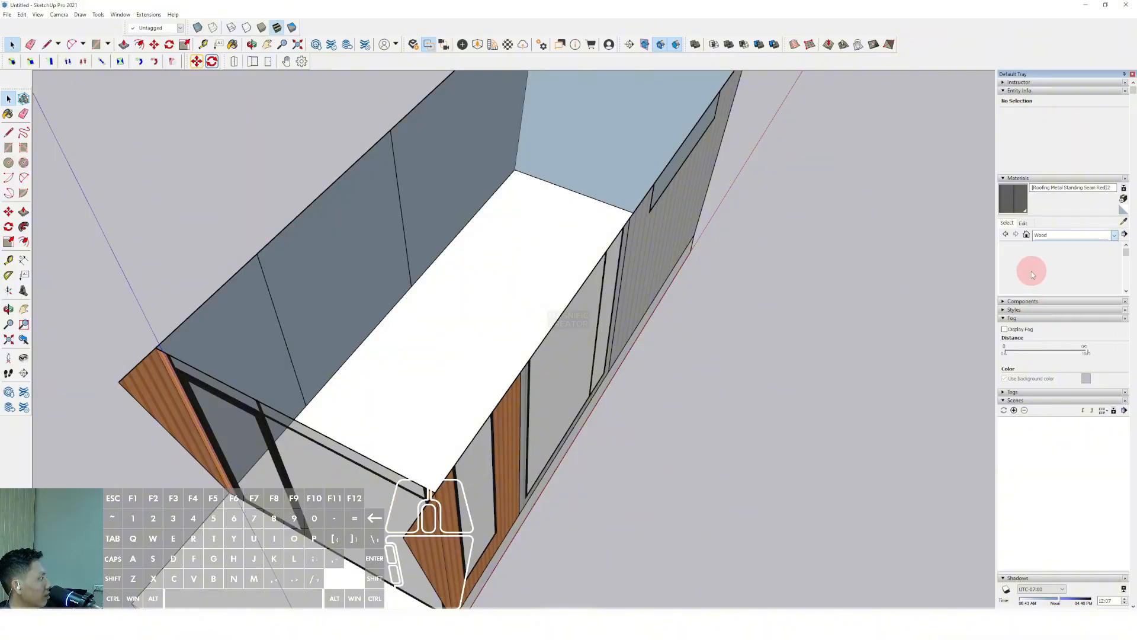
{"action": "scroll", "coordinate": [1025, 271], "scroll_direction": "up", "scroll_amount": 2}
{"action": "left_click", "coordinate": [1010, 275]}
{"action": "middle_click_drag", "start_coordinate": [583, 321], "coordinate": [597, 330]}
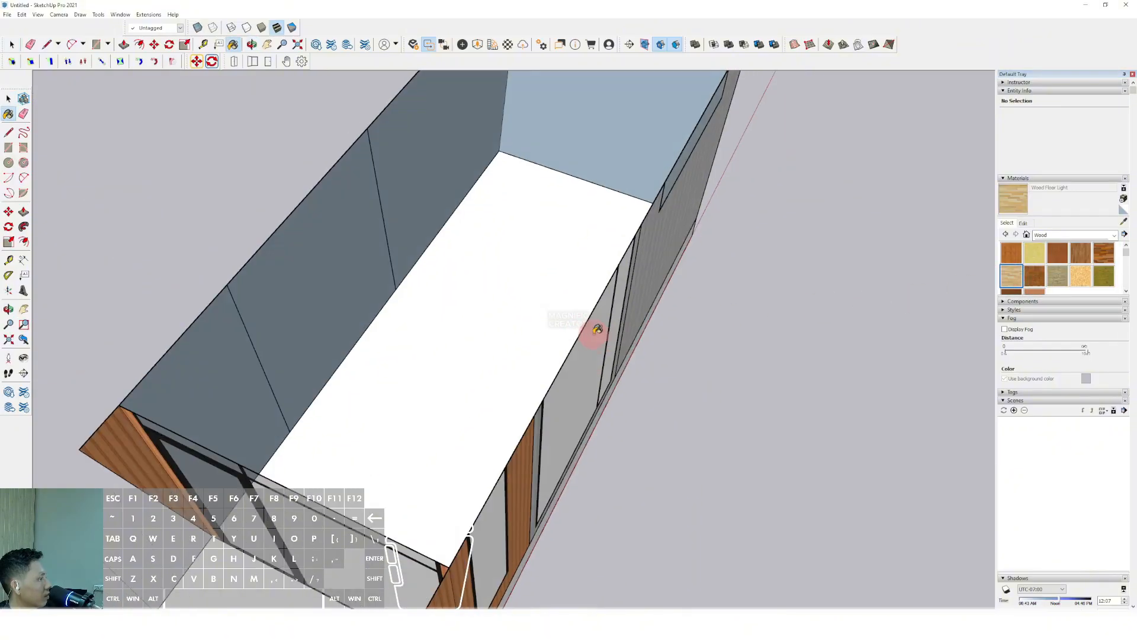
{"action": "key", "text": "space"}
{"action": "double_click", "coordinate": [529, 292]}
{"action": "double_click", "coordinate": [532, 295]}
{"action": "key", "text": "b"}
{"action": "left_click", "coordinate": [550, 259]}
{"action": "mouse_move", "coordinate": [550, 260]}
{"action": "middle_mouse_down"}
{"action": "mouse_move", "coordinate": [789, 328]}
{"action": "mouse_move", "coordinate": [681, 319]}
{"action": "mouse_move", "coordinate": [679, 289]}
{"action": "mouse_move", "coordinate": [579, 256]}
{"action": "mouse_move", "coordinate": [583, 329]}
{"action": "middle_mouse_up"}
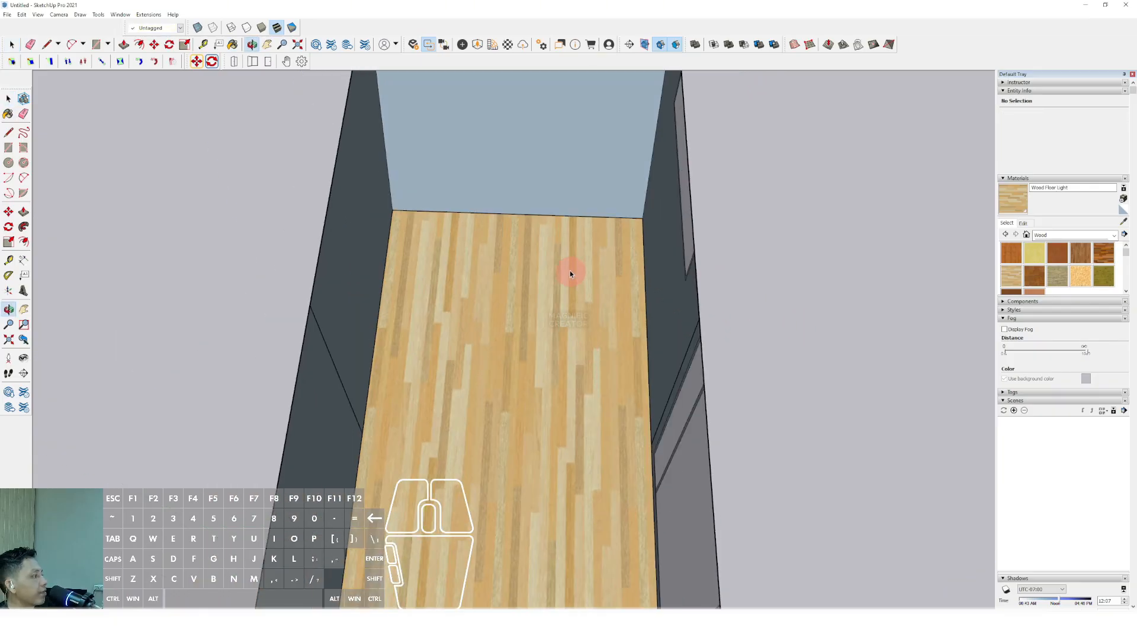
Copy the rear floor edge forward along the side wall to divide off the back part of the floor.
{"action": "scroll", "coordinate": [568, 261], "scroll_direction": "up", "scroll_amount": 1}
{"action": "double_click", "coordinate": [568, 253]}
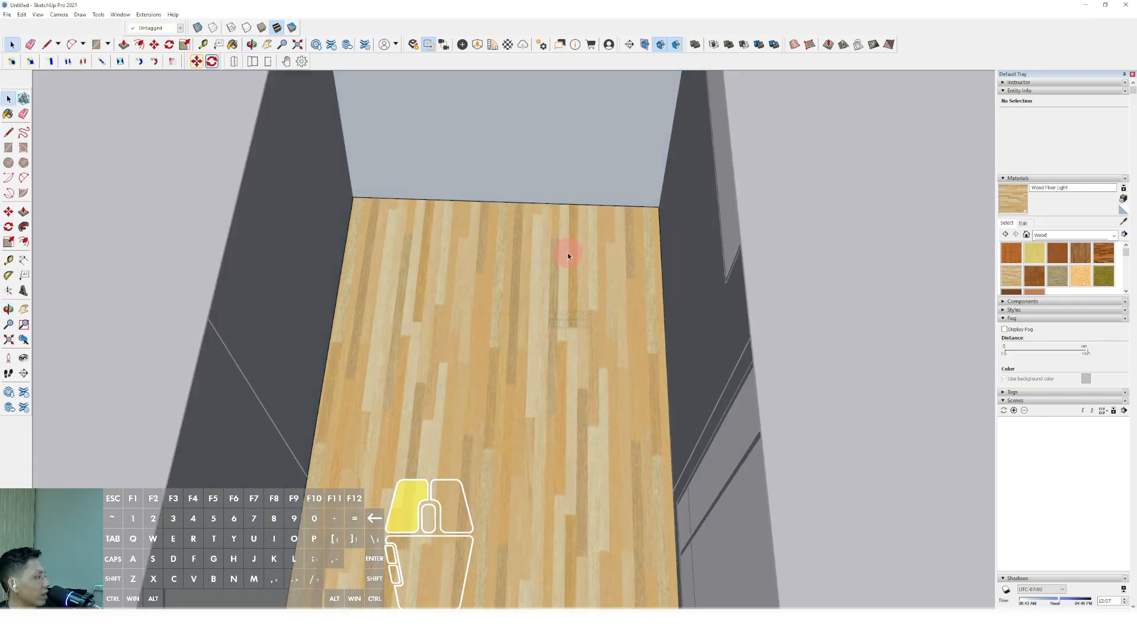
{"action": "left_click", "coordinate": [609, 206]}
{"action": "key", "text": "m"}
{"action": "left_click", "coordinate": [655, 201]}
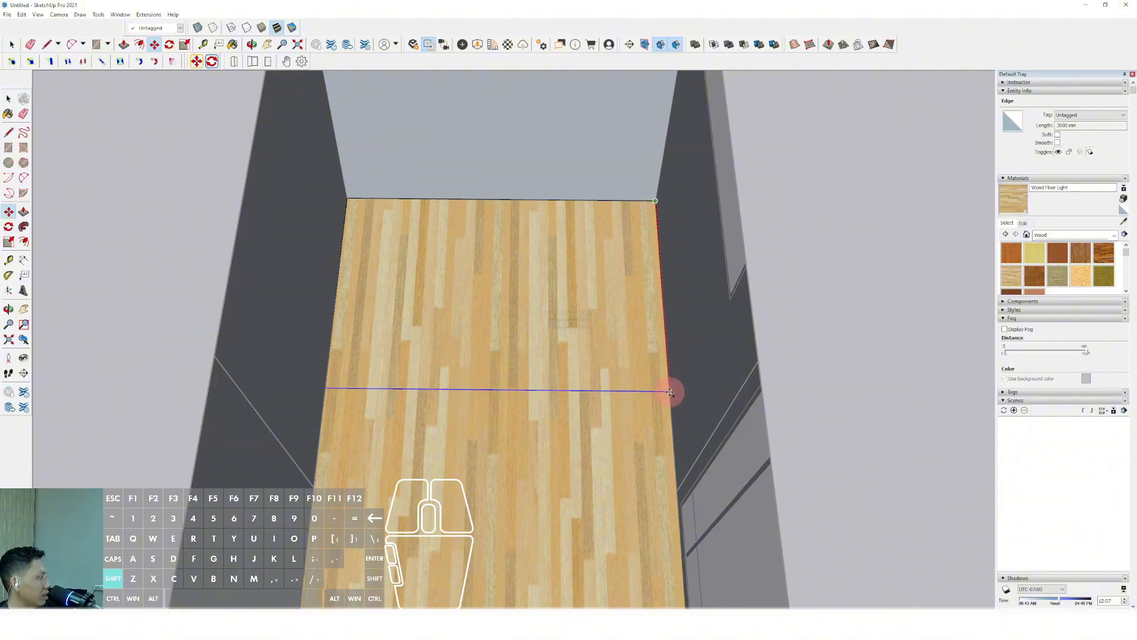
{"action": "left_click", "coordinate": [672, 428], "text": "shift"}
{"action": "key", "text": "space"}
Paint the rear floor section with Travertine Small Tile from the Tile collection.
{"action": "left_click", "coordinate": [551, 354]}
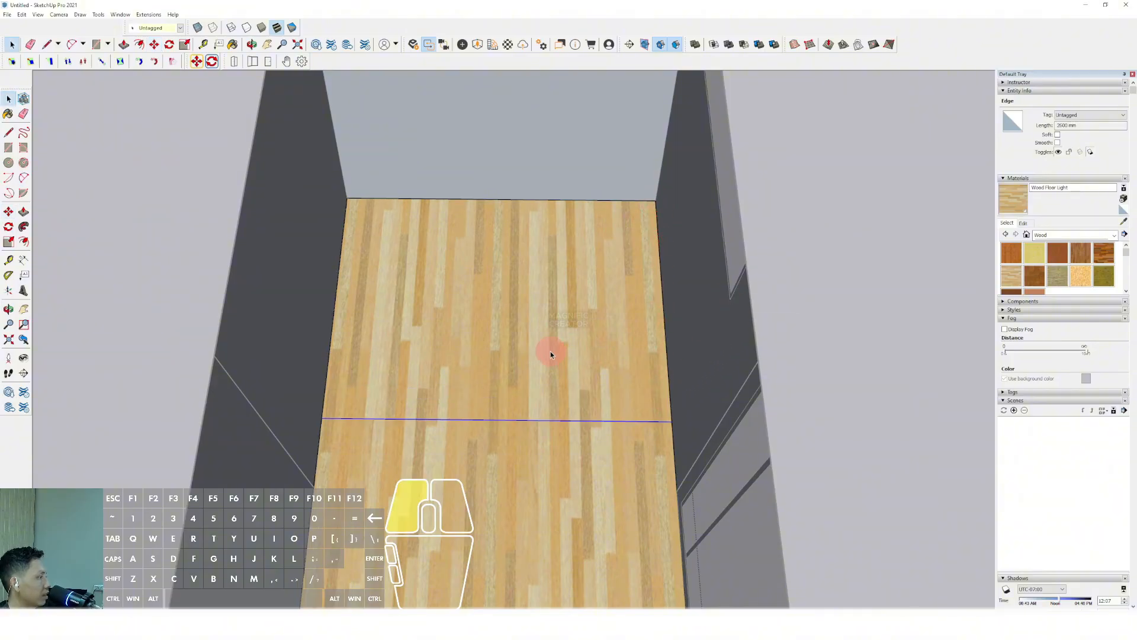
{"action": "left_click", "coordinate": [1114, 235]}
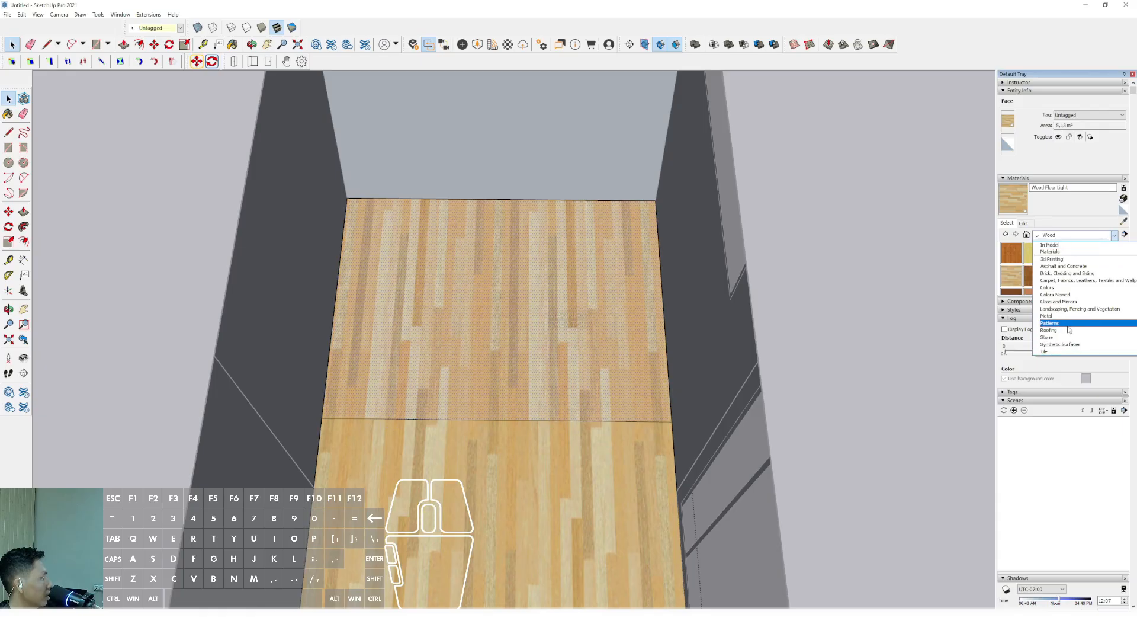
{"action": "left_click", "coordinate": [1046, 352]}
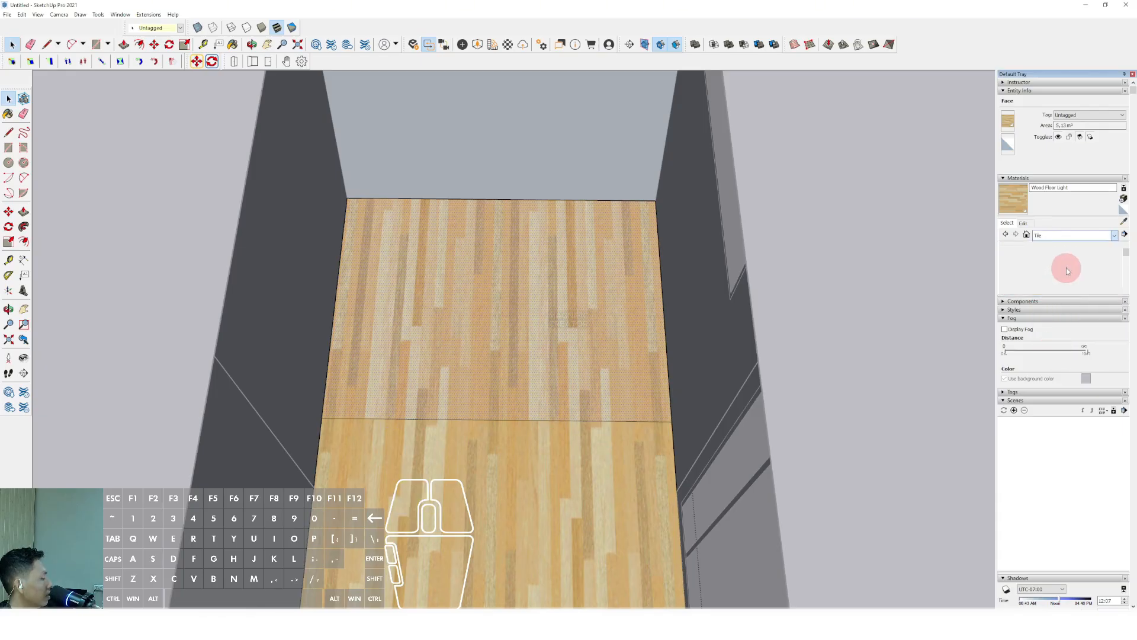
{"action": "scroll", "coordinate": [1076, 266], "scroll_direction": "down", "scroll_amount": 2}
{"action": "scroll", "coordinate": [1089, 282], "scroll_direction": "down", "scroll_amount": 2}
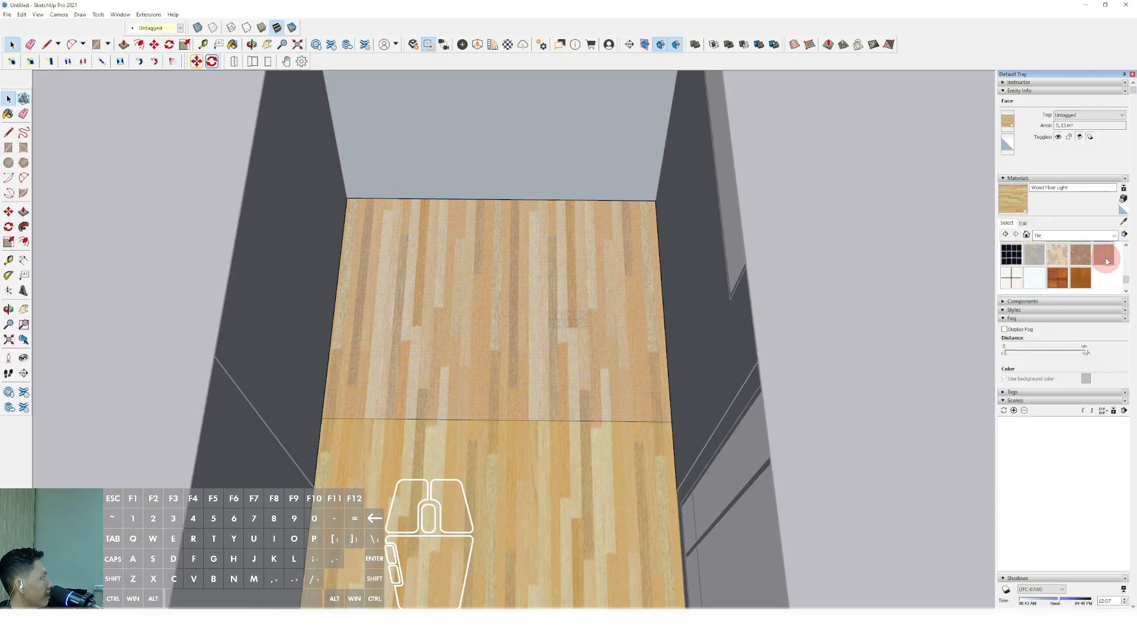
{"action": "left_click", "coordinate": [540, 312]}
Lighten the Travertine Small Tile material to a lightness of 80.
{"action": "left_click", "coordinate": [1023, 223]}
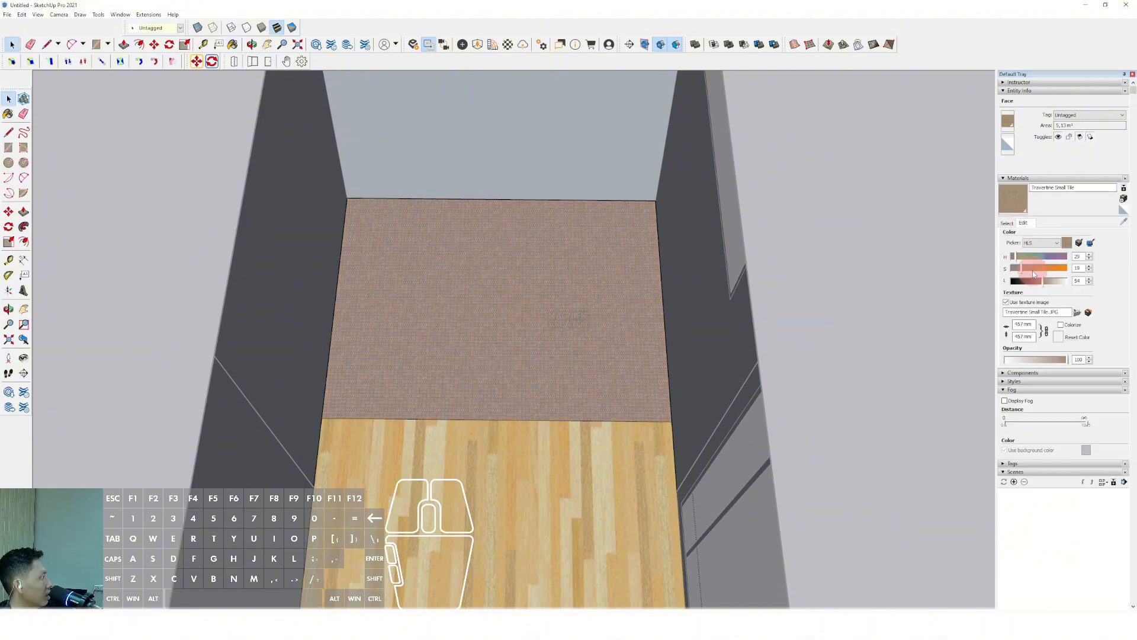
{"action": "left_click", "coordinate": [1053, 282]}
{"action": "scroll", "coordinate": [531, 324], "scroll_direction": "down", "scroll_amount": 2}
{"action": "left_click", "coordinate": [792, 218]}
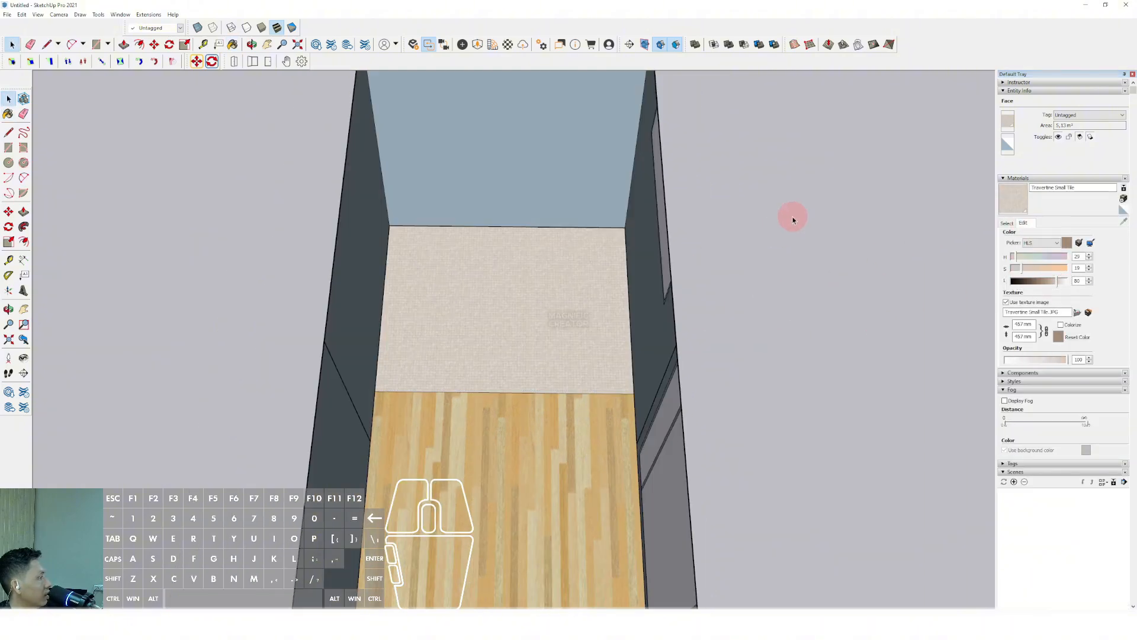
Widen the camera's field of view for the interior towards the tiled end of the room.
{"action": "middle_click_drag", "start_coordinate": [518, 297], "coordinate": [550, 262]}
{"action": "middle_click_drag", "start_coordinate": [550, 262], "coordinate": [659, 347]}
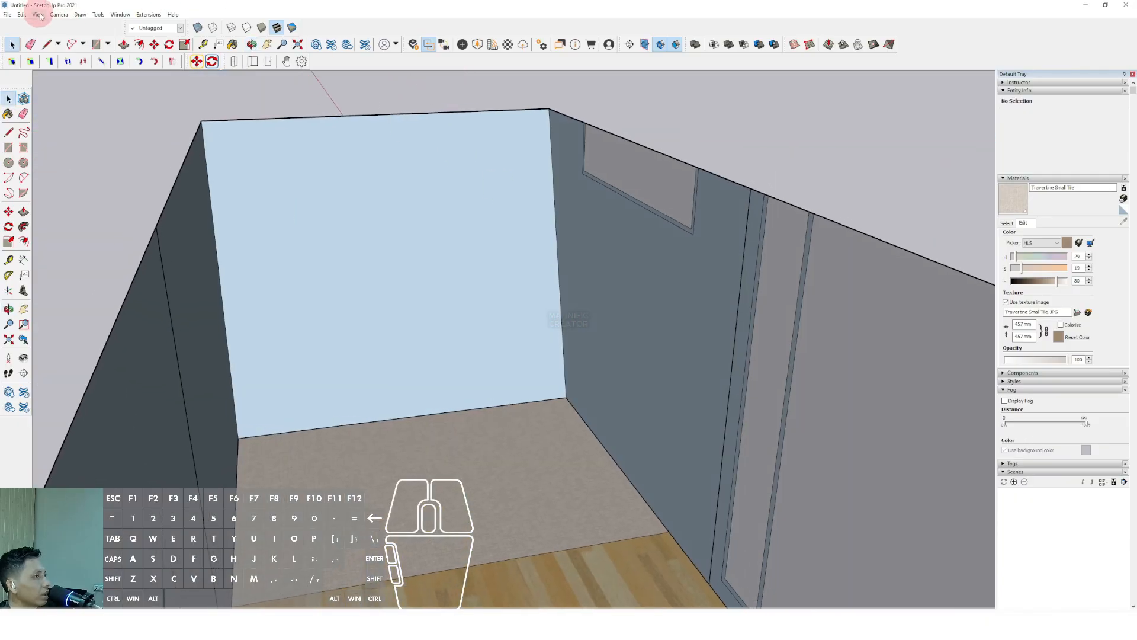
{"action": "left_click", "coordinate": [59, 14]}
{"action": "left_click", "coordinate": [102, 142]}
{"action": "left_click_drag", "start_coordinate": [597, 282], "coordinate": [592, 382]}
{"action": "key", "text": "space"}
Turn off the section cut and bring the view inside the room, facing the rear wall and side windows.
{"action": "scroll", "coordinate": [636, 374], "scroll_direction": "down", "scroll_amount": 1}
{"action": "middle_click_drag", "start_coordinate": [635, 377], "coordinate": [609, 290]}
{"action": "left_click", "coordinate": [662, 49]}
{"action": "scroll", "coordinate": [613, 225], "scroll_direction": "down", "scroll_amount": 3}
{"action": "scroll", "coordinate": [575, 256], "scroll_direction": "up", "scroll_amount": 4}
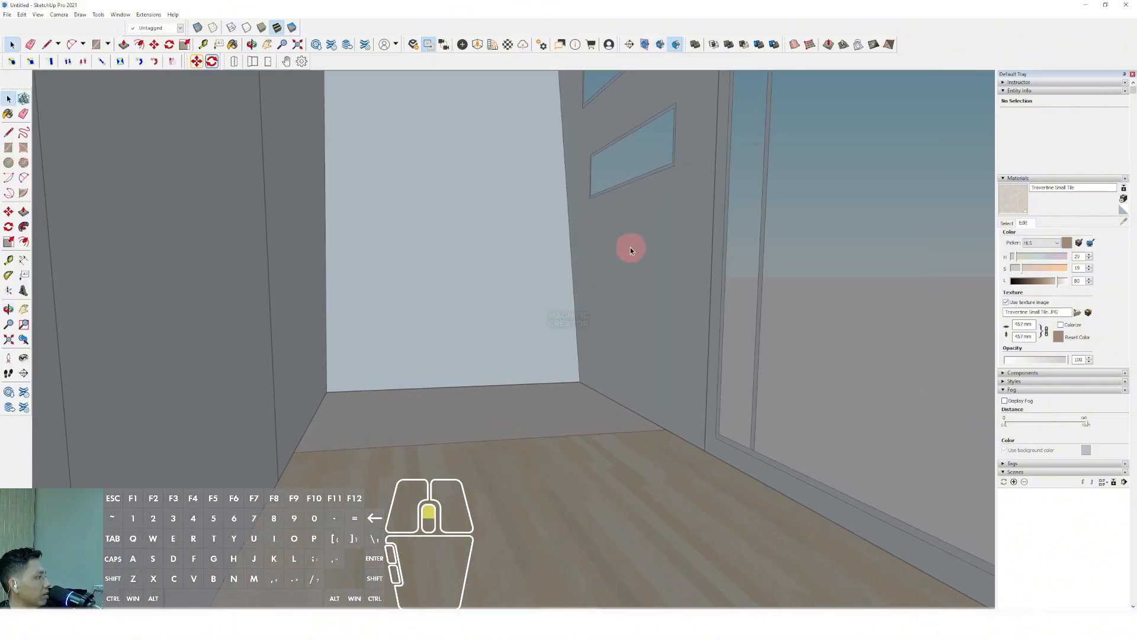
{"action": "scroll", "coordinate": [567, 217], "scroll_direction": "up", "scroll_amount": 5}
{"action": "scroll", "coordinate": [556, 261], "scroll_direction": "down", "scroll_amount": 2}
{"action": "middle_click_drag", "start_coordinate": [556, 264], "coordinate": [554, 367], "text": "shift"}
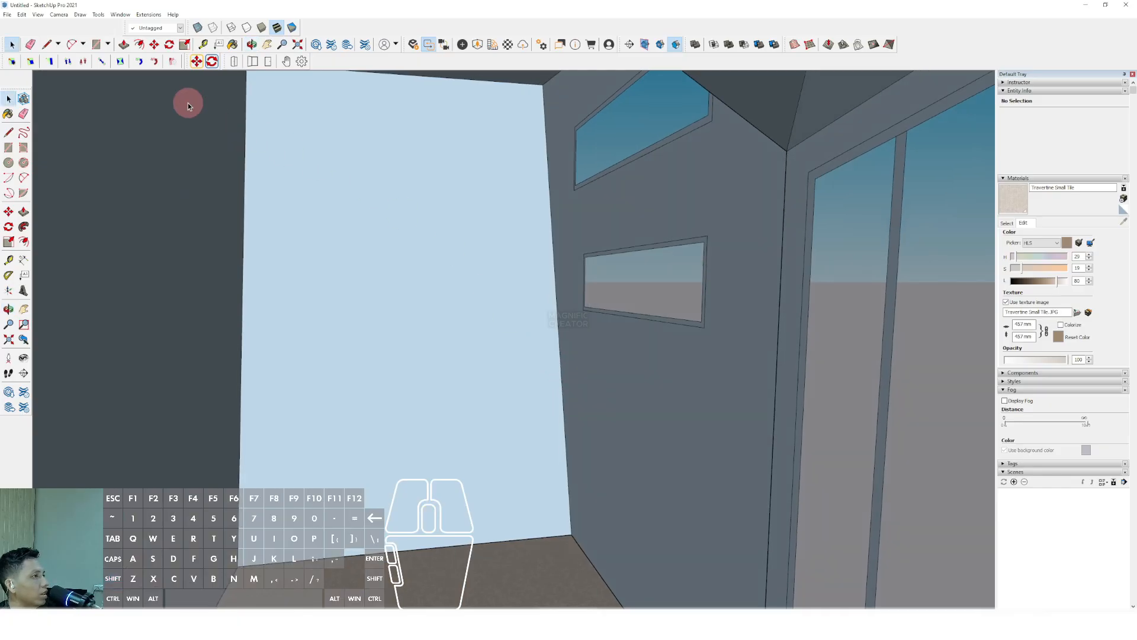
Widen the camera view inside the room to take in the end wall, window wall and floor.
{"action": "left_click", "coordinate": [59, 17]}
{"action": "left_click", "coordinate": [84, 141]}
{"action": "left_click_drag", "start_coordinate": [479, 208], "coordinate": [474, 256]}
{"action": "key", "text": "space"}
{"action": "scroll", "coordinate": [473, 257], "scroll_direction": "down", "scroll_amount": 2}
{"action": "scroll", "coordinate": [473, 257], "scroll_direction": "down", "scroll_amount": 5}
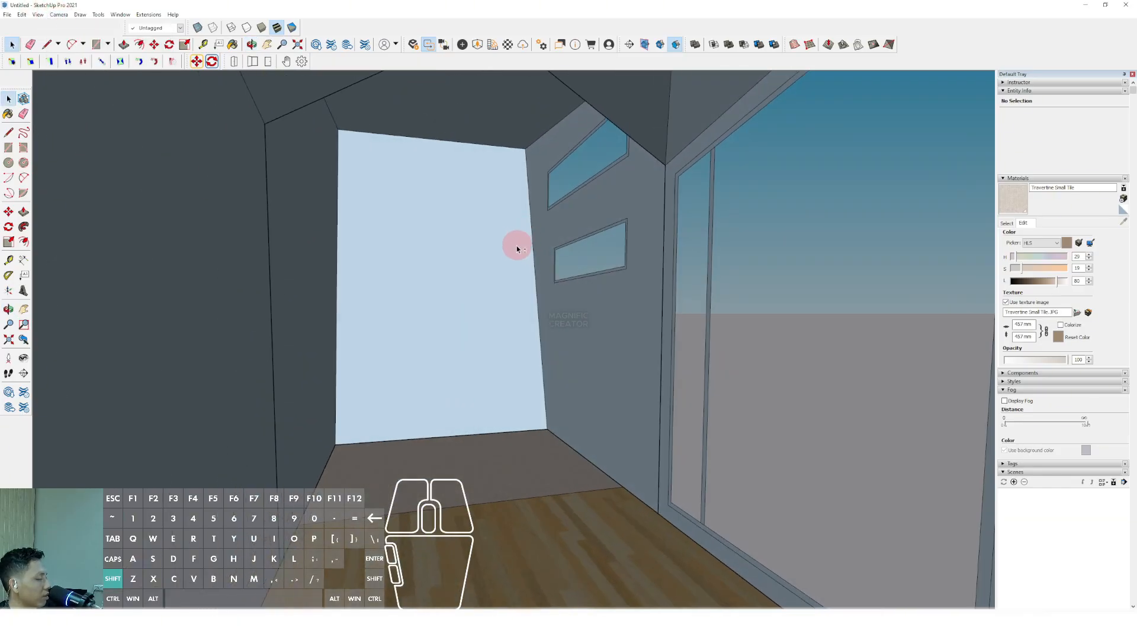
Inside the wall group, draw a vertical line from the floor-tile boundary to between the two windows, then a horizontal line to the end-wall corner.
{"action": "triple_click", "coordinate": [605, 393]}
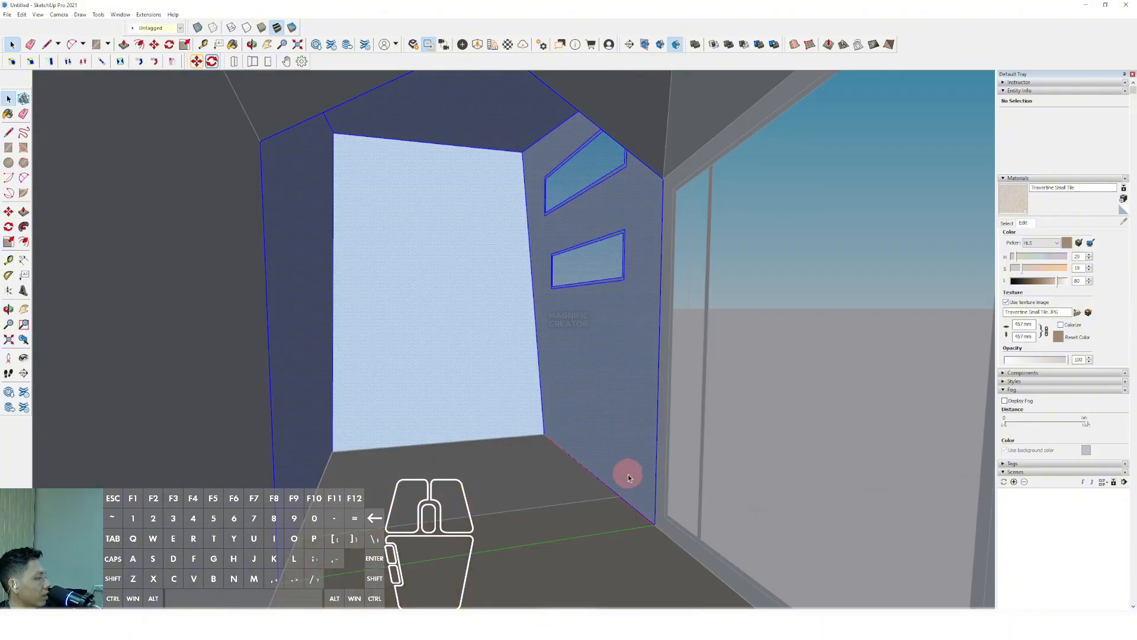
{"action": "key", "text": "l"}
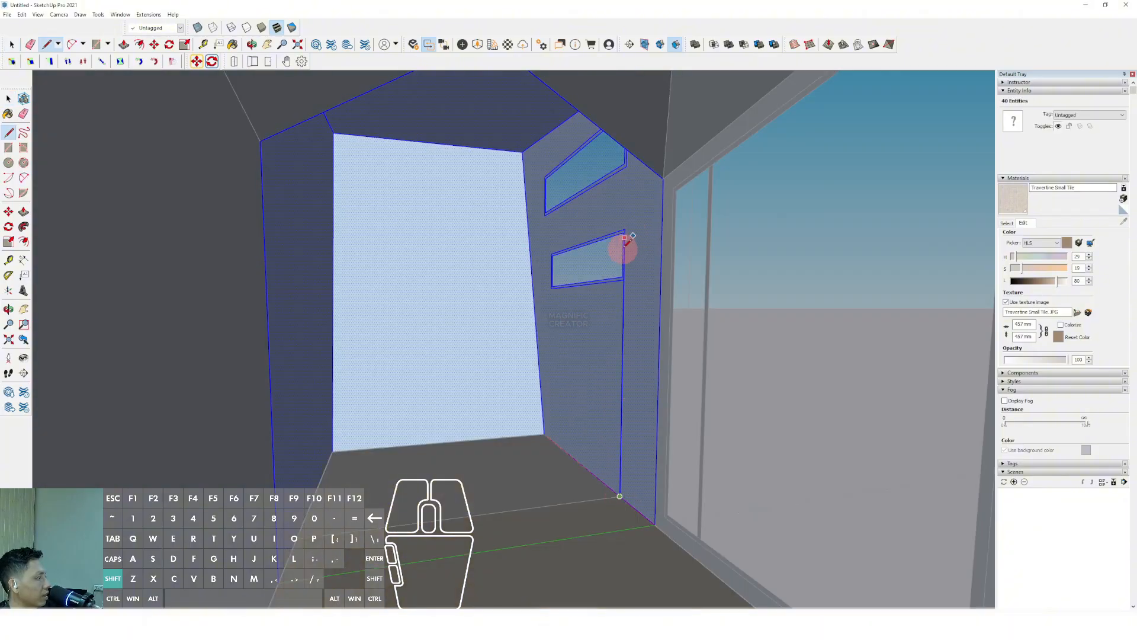
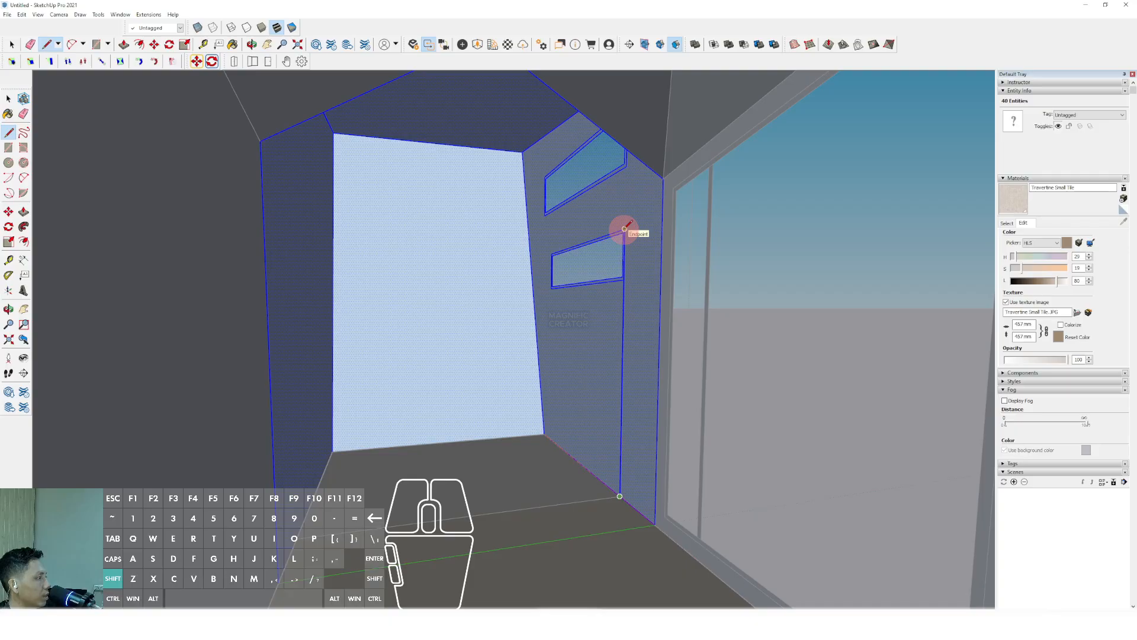
{"action": "left_click", "coordinate": [625, 189]}
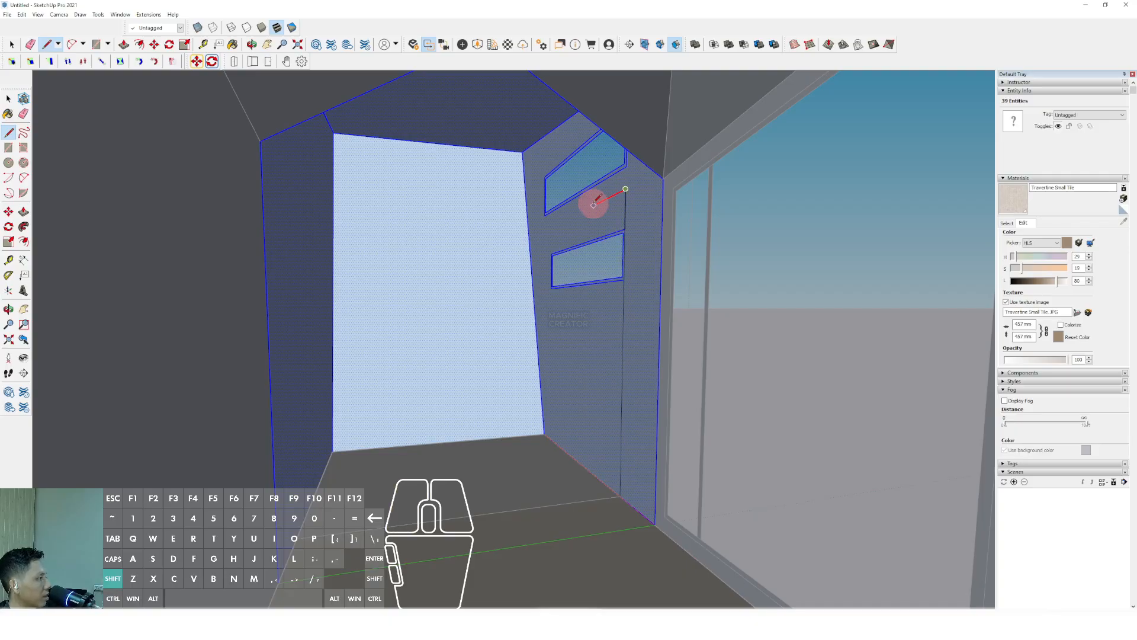
{"action": "key", "text": "l"}
{"action": "left_click", "coordinate": [529, 237]}
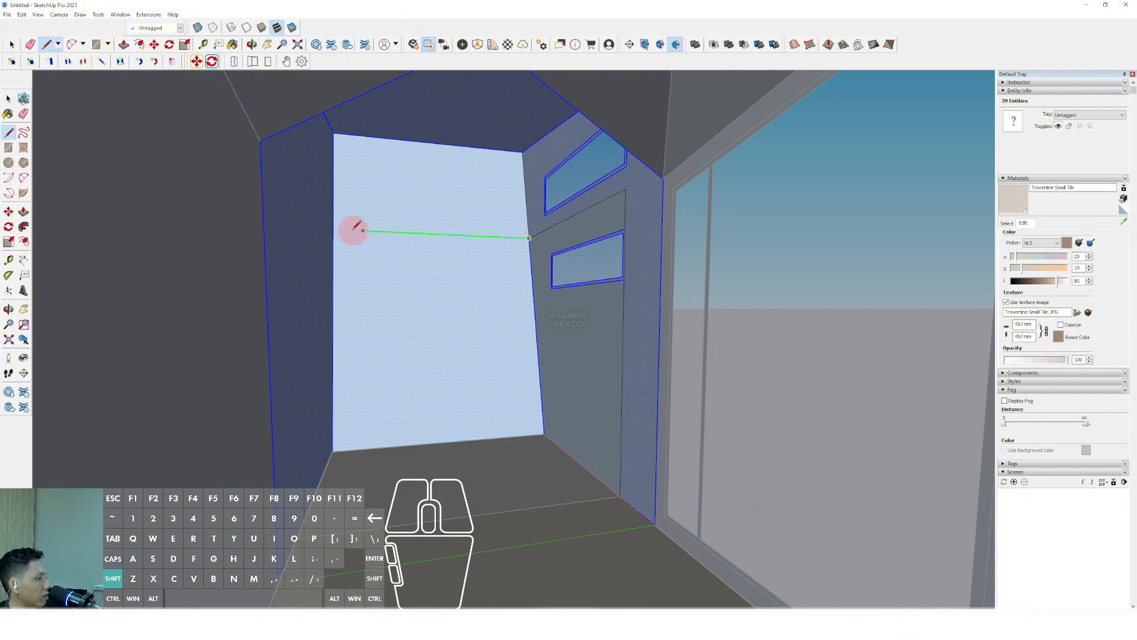
Continue the horizontal dividing line at the same height across the end wall and along the wall opposite the windows.
{"action": "middle_click_drag", "start_coordinate": [336, 227], "coordinate": [407, 235]}
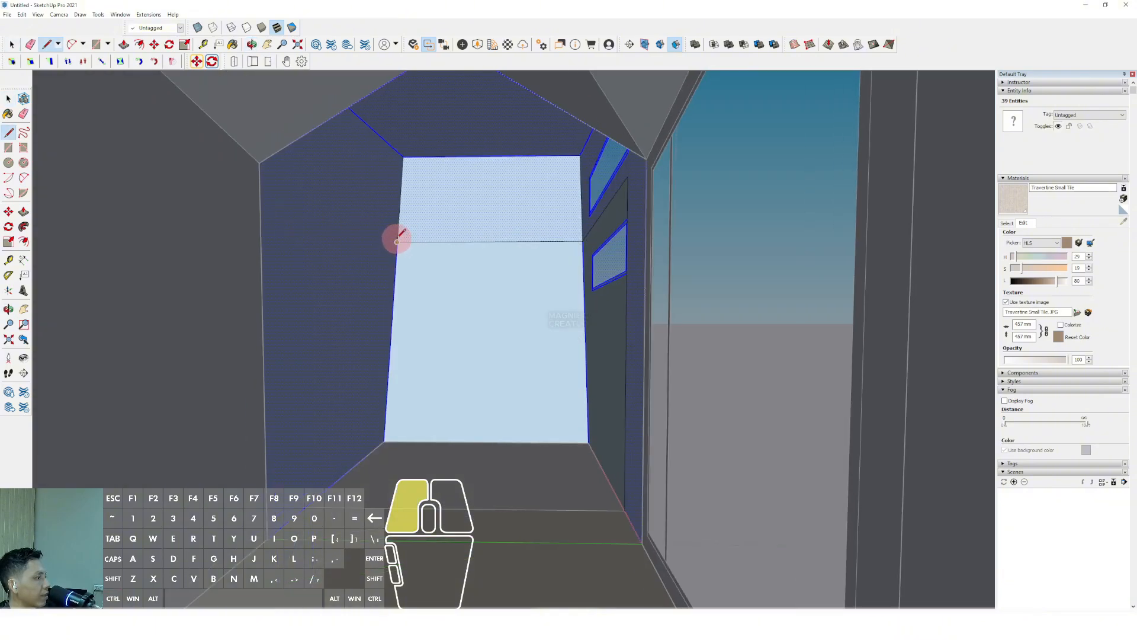
{"action": "left_click", "coordinate": [397, 241]}
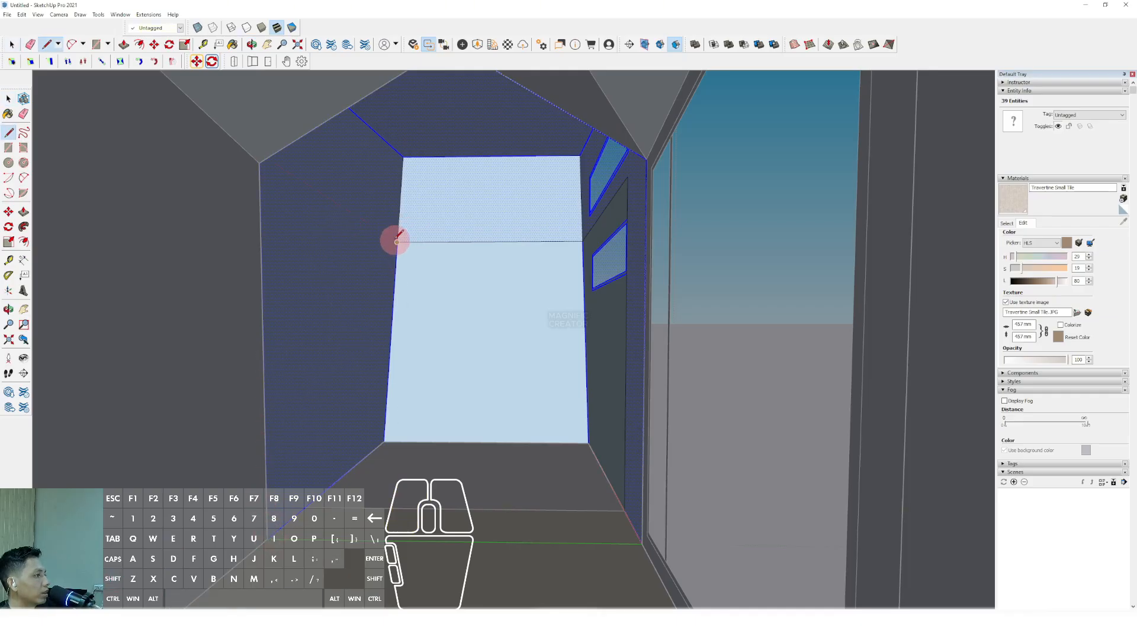
{"action": "mouse_move", "coordinate": [352, 238]}
{"action": "middle_mouse_down"}
{"action": "mouse_move", "coordinate": [337, 272]}
{"action": "mouse_move", "coordinate": [401, 254]}
{"action": "mouse_move", "coordinate": [416, 270]}
{"action": "mouse_move", "coordinate": [350, 276]}
{"action": "mouse_move", "coordinate": [424, 302]}
{"action": "middle_mouse_up"}
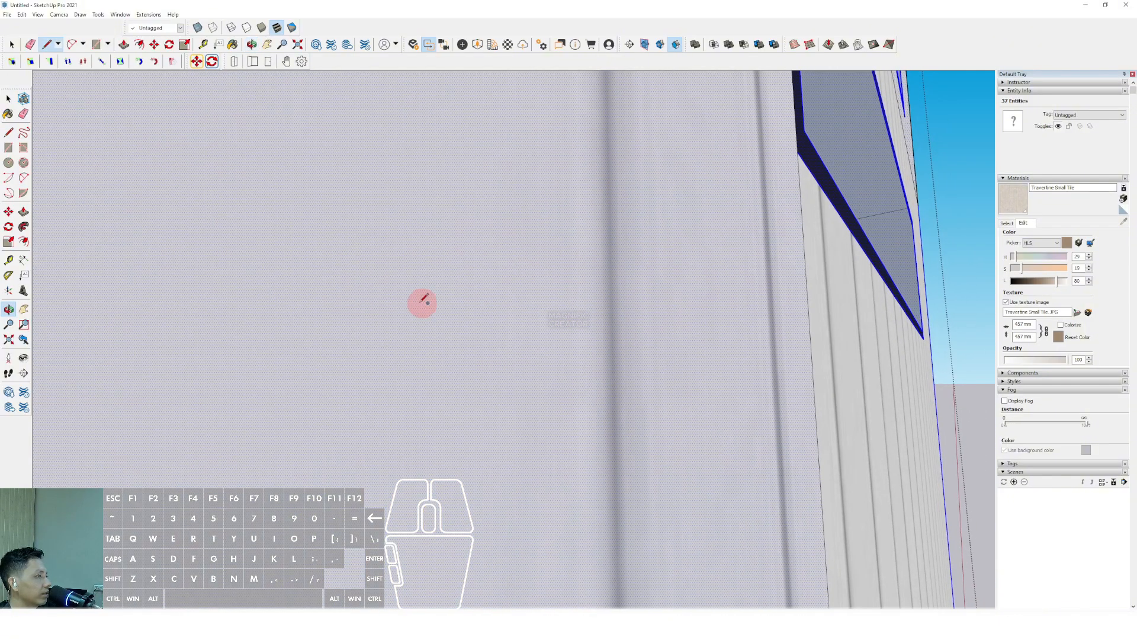
{"action": "scroll", "coordinate": [310, 329], "scroll_direction": "up", "scroll_amount": 6}
{"action": "scroll", "coordinate": [334, 326], "scroll_direction": "up", "scroll_amount": 4}
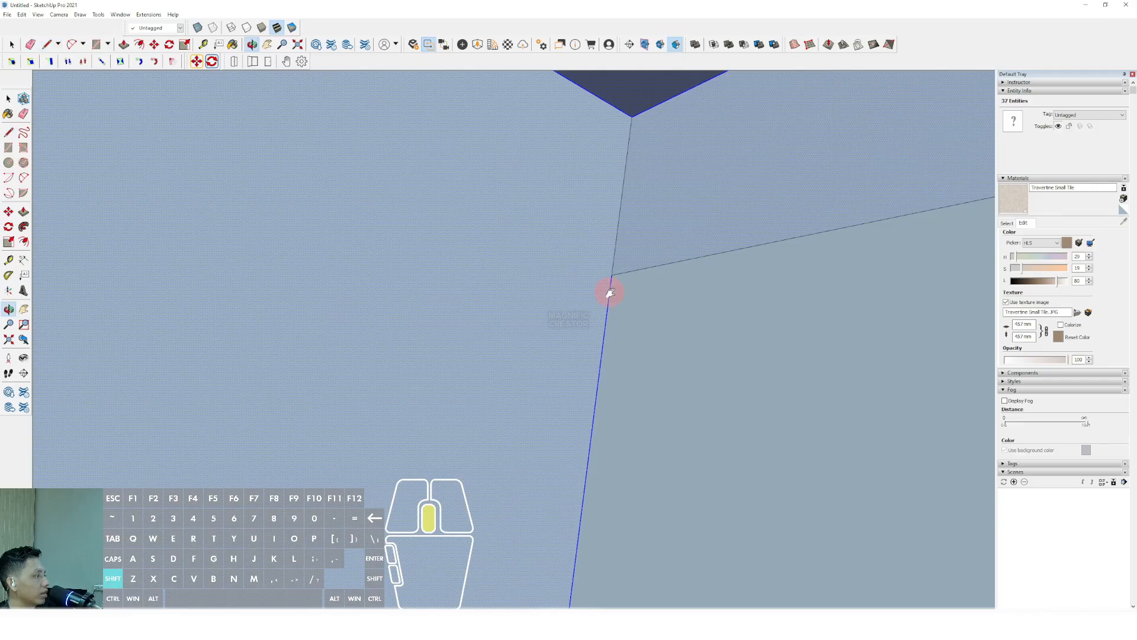
{"action": "middle_click_drag", "start_coordinate": [610, 292], "coordinate": [661, 290], "text": "shift"}
{"action": "mouse_move", "coordinate": [660, 290]}
{"action": "middle_mouse_down"}
{"action": "mouse_move", "coordinate": [617, 308]}
{"action": "mouse_move", "coordinate": [719, 308]}
{"action": "mouse_move", "coordinate": [678, 303]}
{"action": "middle_mouse_up"}
{"action": "key", "text": "space"}
{"action": "key", "text": "l"}
{"action": "left_click", "coordinate": [759, 272]}
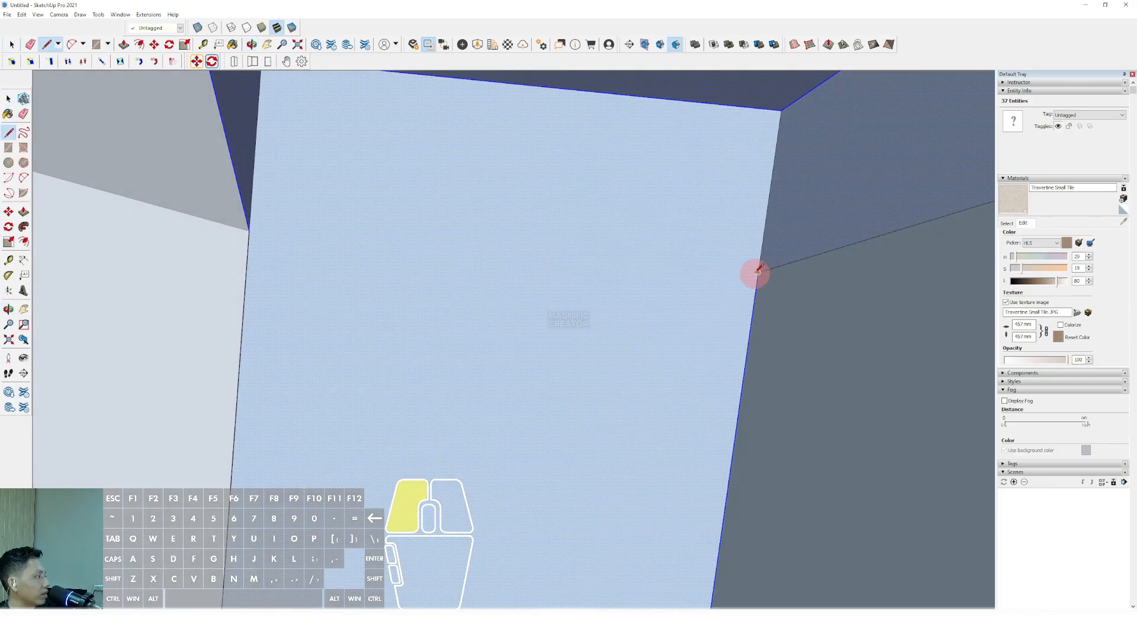
{"action": "left_click", "coordinate": [252, 241]}
Paint the three wall areas below the dividing line with the Travertine Small Tile material.
{"action": "mouse_move", "coordinate": [462, 287]}
{"action": "middle_mouse_down"}
{"action": "mouse_move", "coordinate": [716, 373]}
{"action": "mouse_move", "coordinate": [636, 339]}
{"action": "mouse_move", "coordinate": [622, 345]}
{"action": "mouse_move", "coordinate": [805, 421]}
{"action": "mouse_move", "coordinate": [741, 350]}
{"action": "mouse_move", "coordinate": [645, 341]}
{"action": "middle_mouse_up"}
{"action": "left_click", "coordinate": [572, 328]}
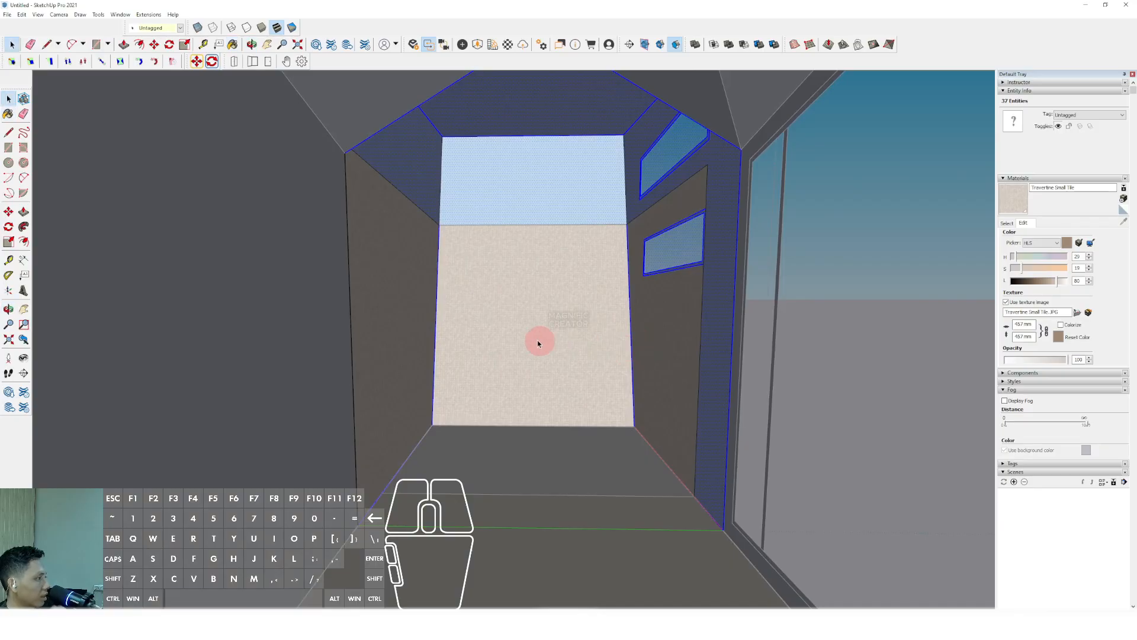
{"action": "left_click", "coordinate": [601, 296]}
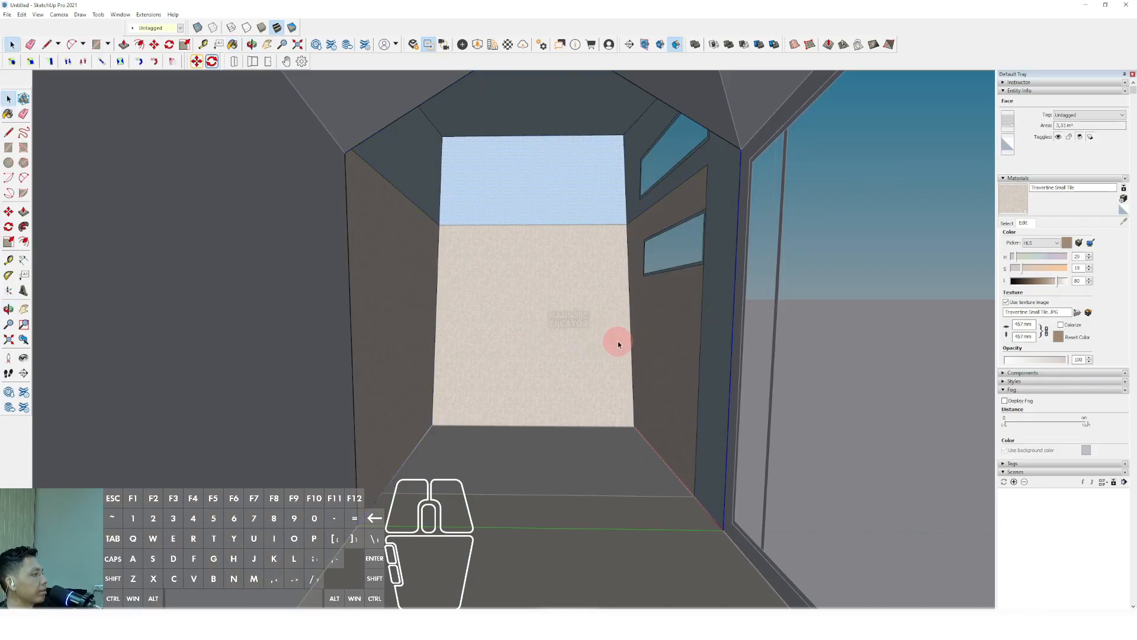
Inside the floor group, copy the tiled area's window-side edge inward to split the tiled floor into two parts.
{"action": "middle_click_drag", "start_coordinate": [615, 340], "coordinate": [614, 398]}
{"action": "left_click", "coordinate": [585, 407]}
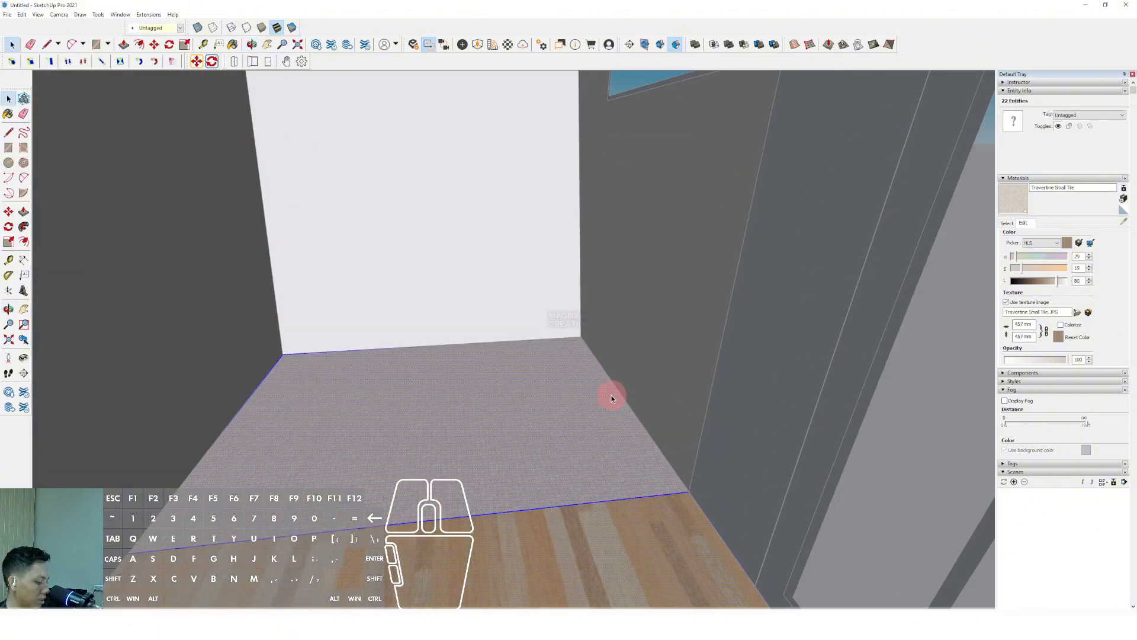
{"action": "double_click", "coordinate": [630, 406]}
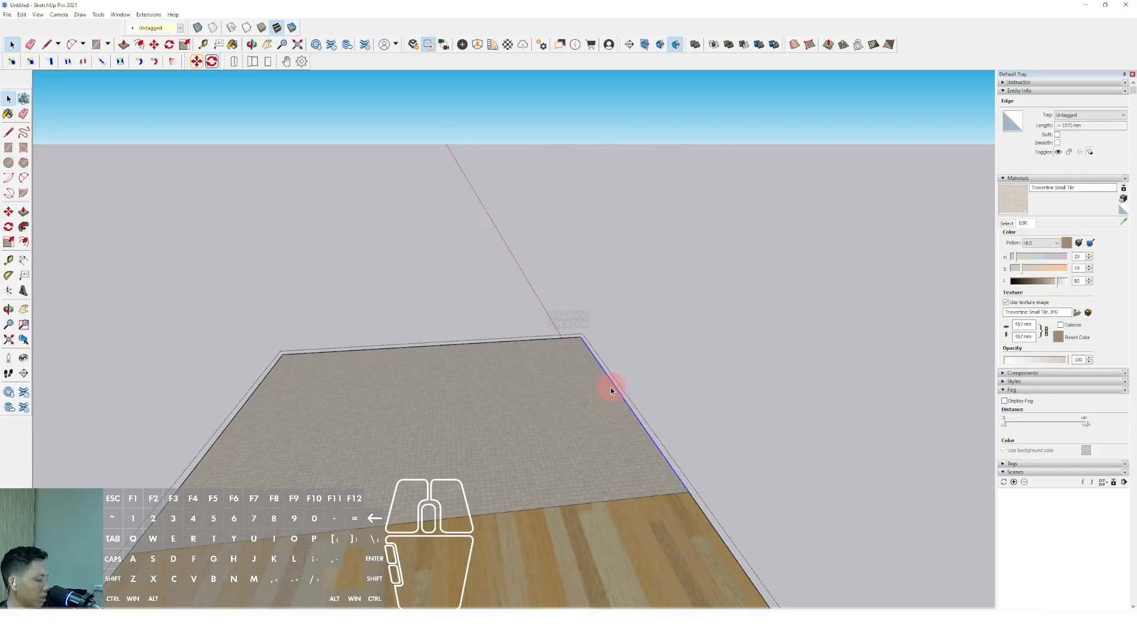
{"action": "left_click", "coordinate": [603, 368], "text": "ctrl"}
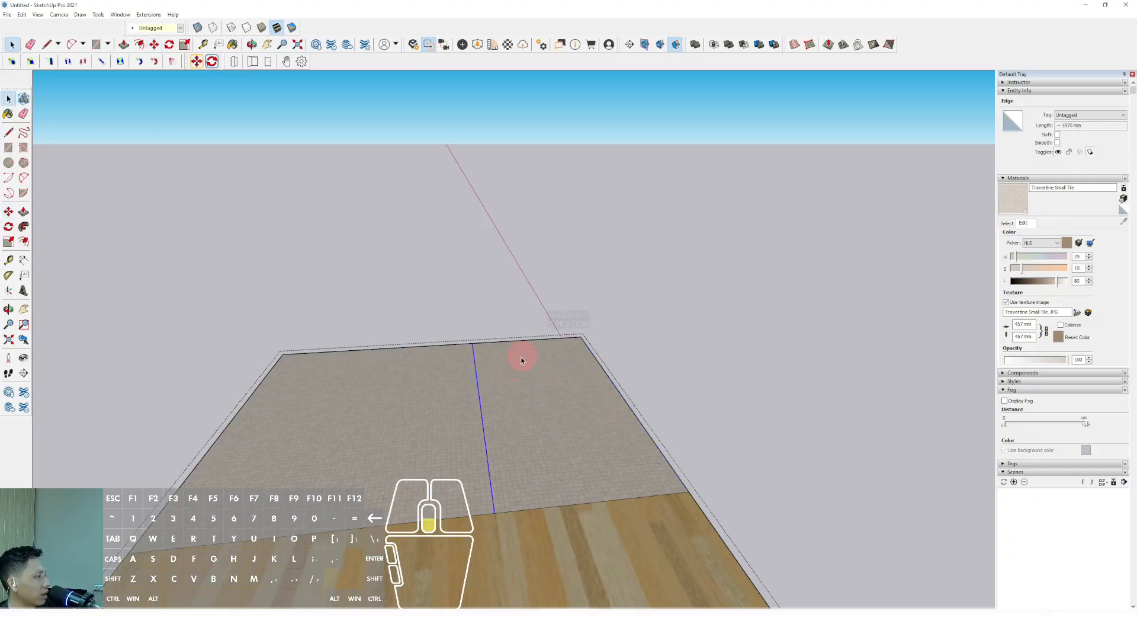
Draw a narrow rectangle along the end wall in the window-side floor part and offset its outline inward to form a drain.
{"action": "scroll", "coordinate": [521, 359], "scroll_direction": "up", "scroll_amount": 6}
{"action": "scroll", "coordinate": [511, 374], "scroll_direction": "down", "scroll_amount": 6}
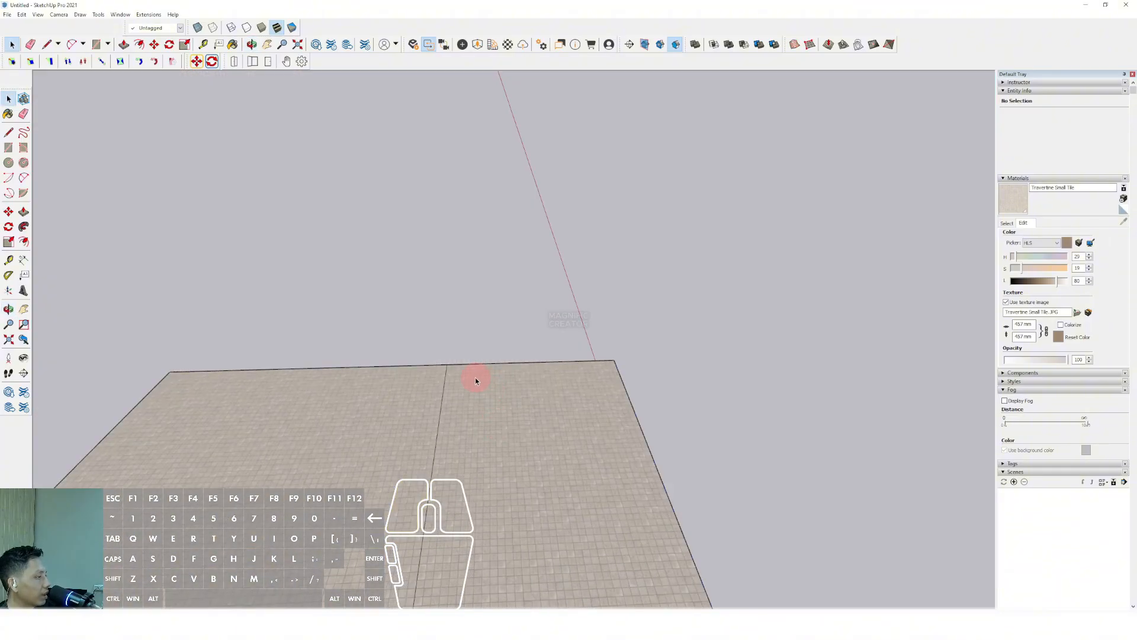
{"action": "key", "text": "ctrl+a"}
{"action": "scroll", "coordinate": [462, 373], "scroll_direction": "up", "scroll_amount": 1}
{"action": "key", "text": "r"}
{"action": "left_click", "coordinate": [440, 361]}
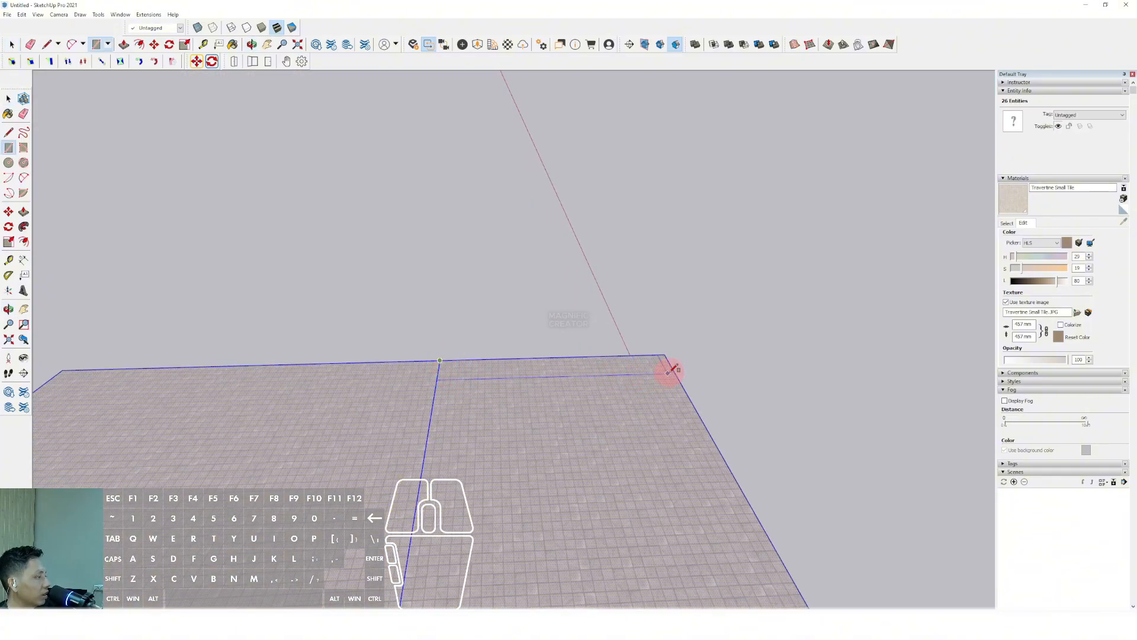
{"action": "left_click", "coordinate": [677, 369]}
{"action": "key", "text": "p"}
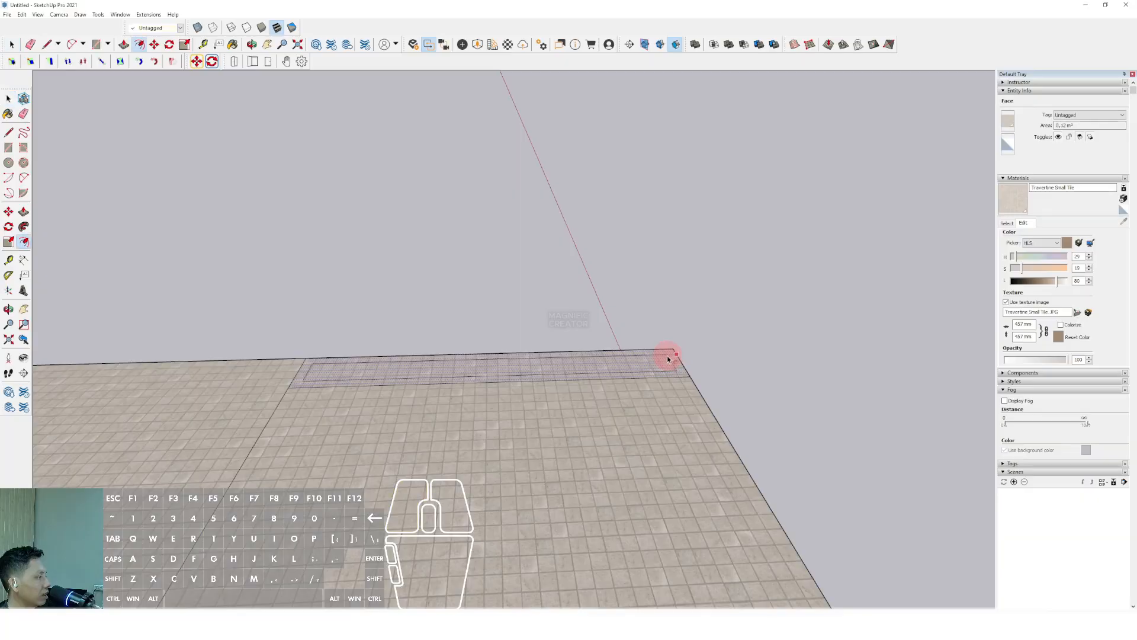
{"action": "key", "text": "space"}
Paint the inner face of the drain strip with Aluminum from the Metal materials.
{"action": "left_click", "coordinate": [1008, 223]}
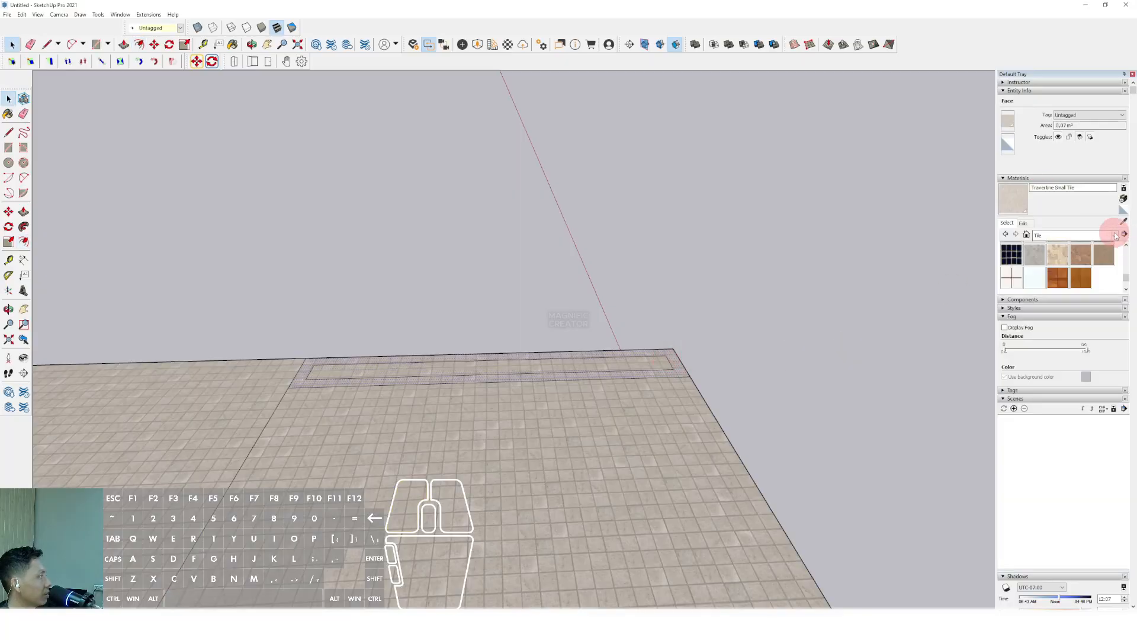
{"action": "left_click", "coordinate": [1114, 235]}
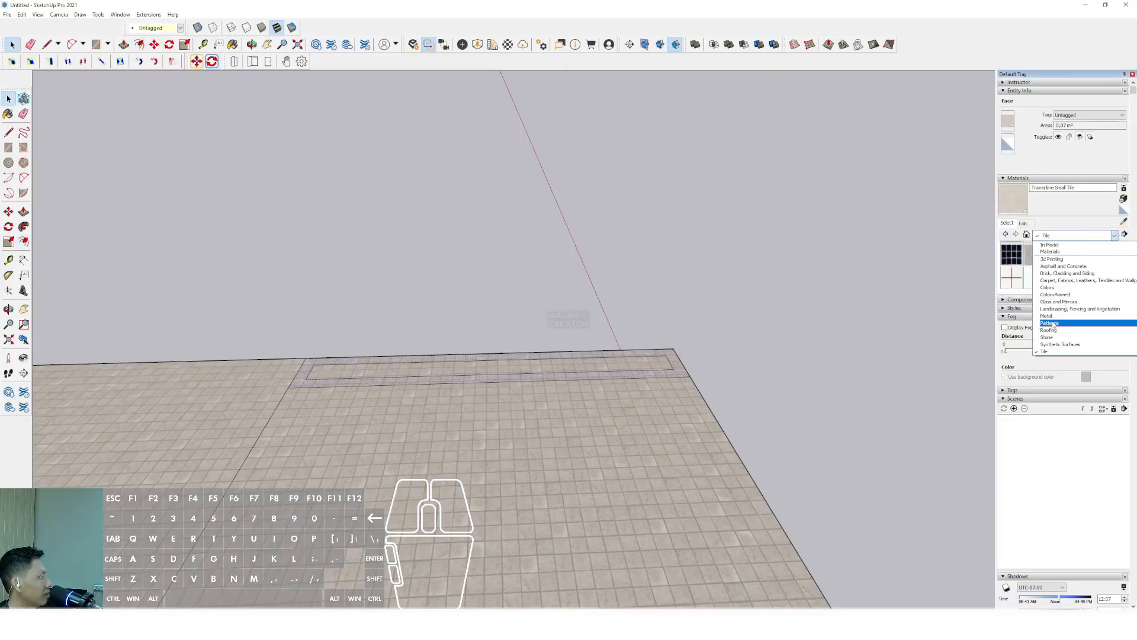
{"action": "left_click", "coordinate": [1046, 294]}
{"action": "left_click", "coordinate": [1011, 253]}
{"action": "scroll", "coordinate": [566, 370], "scroll_direction": "up", "scroll_amount": 1}
{"action": "left_click", "coordinate": [566, 370]}
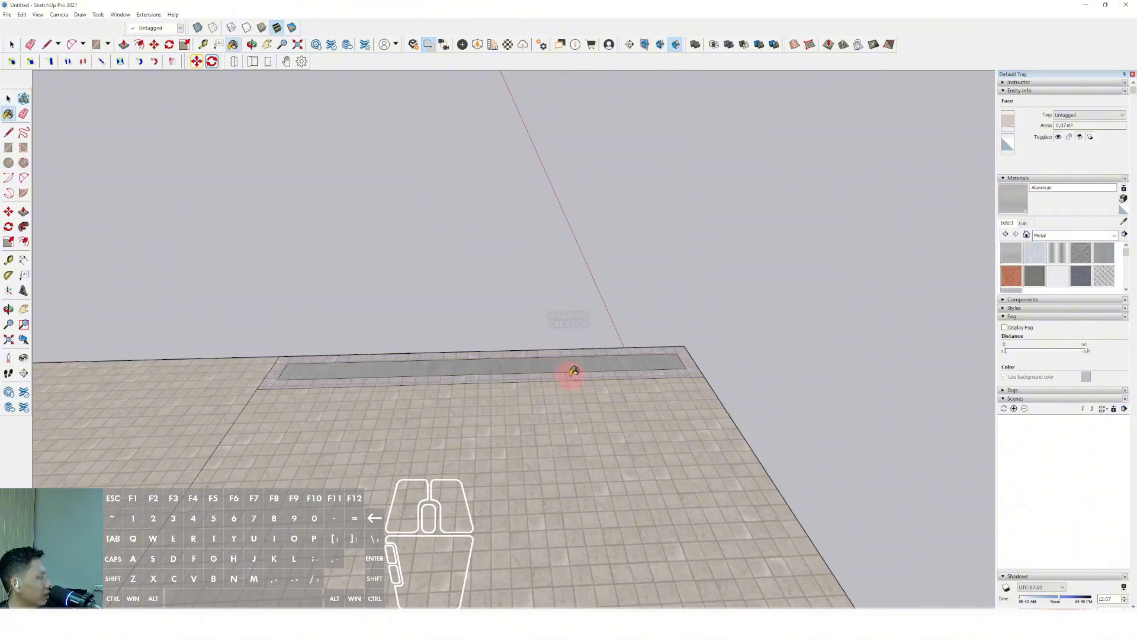
{"action": "mouse_move", "coordinate": [574, 373]}
{"action": "middle_mouse_down"}
{"action": "mouse_move", "coordinate": [632, 368]}
{"action": "mouse_move", "coordinate": [643, 353]}
{"action": "mouse_move", "coordinate": [590, 409]}
{"action": "mouse_move", "coordinate": [579, 337]}
{"action": "mouse_move", "coordinate": [579, 449]}
{"action": "mouse_move", "coordinate": [610, 375]}
{"action": "mouse_move", "coordinate": [586, 394]}
{"action": "mouse_move", "coordinate": [622, 353]}
{"action": "mouse_move", "coordinate": [582, 346]}
{"action": "middle_mouse_up"}
{"action": "key", "text": "space"}
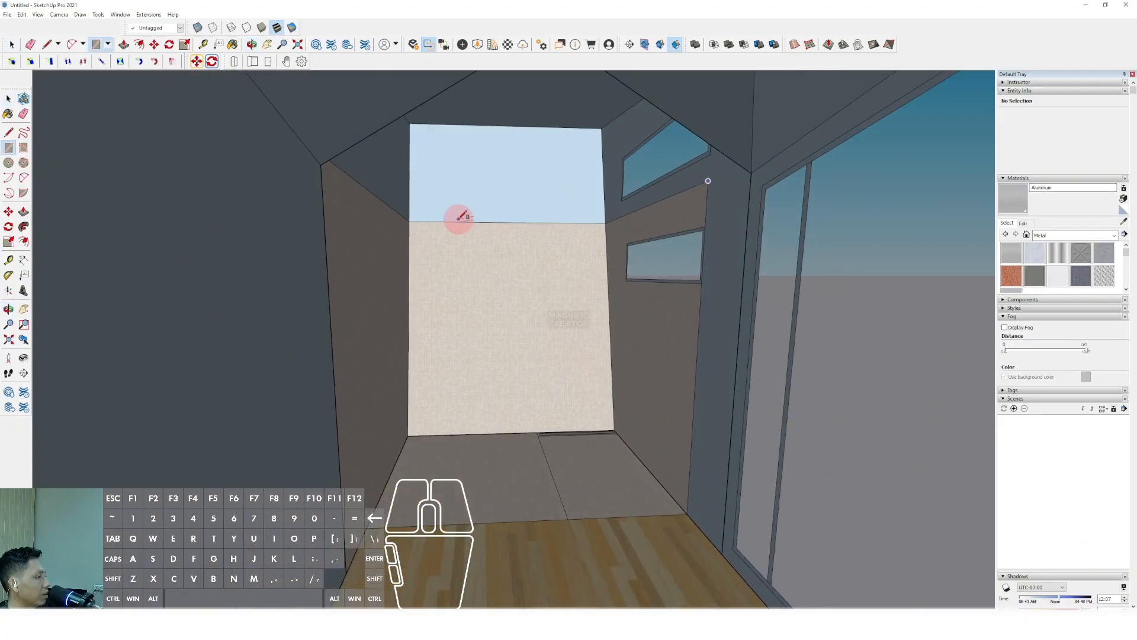
Draw a horizontal ceiling rectangle from the tile outline's outer corner on the window wall to the opposite corner at the end wall.
{"action": "key", "text": "shift"}
{"action": "left_click", "coordinate": [408, 221]}
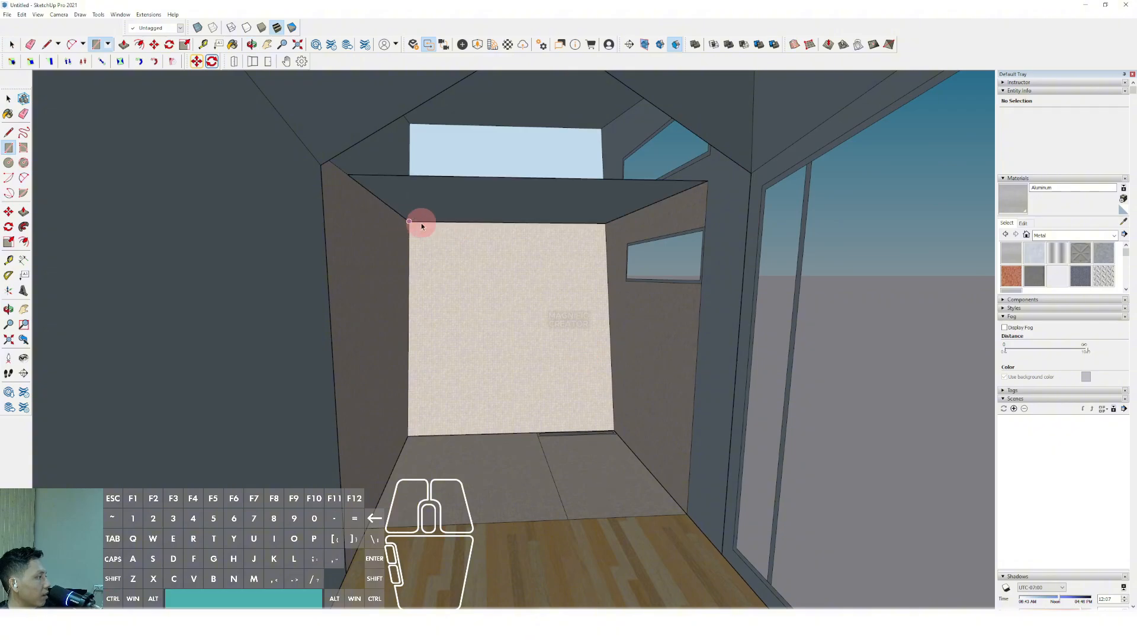
{"action": "middle_click_drag", "start_coordinate": [419, 223], "coordinate": [452, 264]}
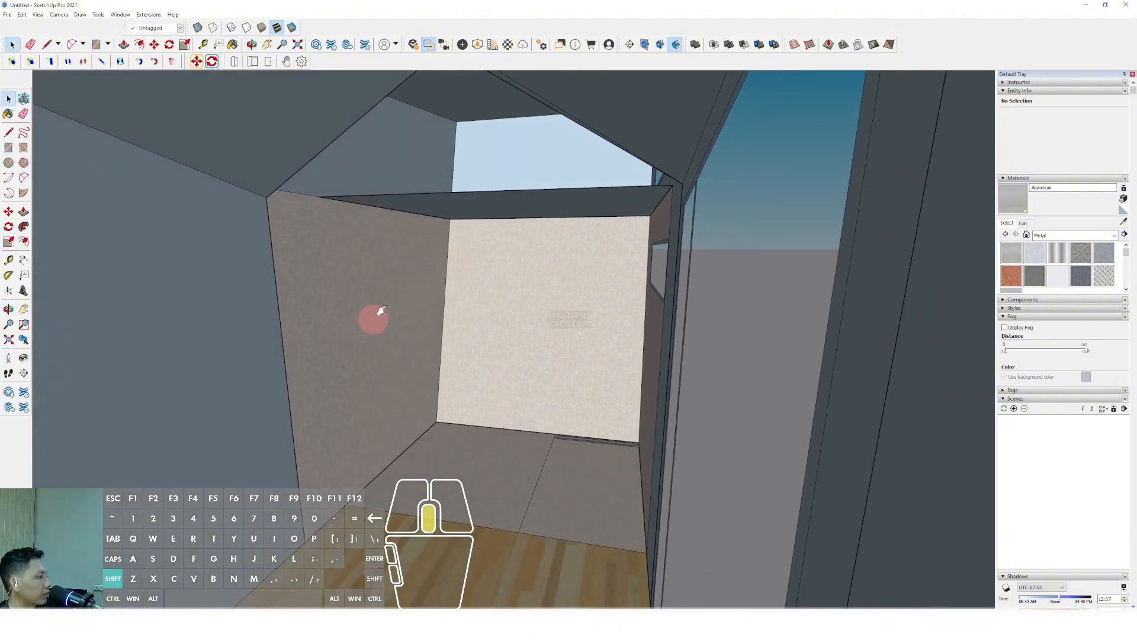
Inside the wall group, draw a vertical line on the wall opposite the windows from the floor-tile boundary up to the ceiling's corner.
{"action": "middle_click_drag", "start_coordinate": [376, 318], "coordinate": [407, 297], "text": "shift"}
{"action": "triple_click", "coordinate": [343, 385]}
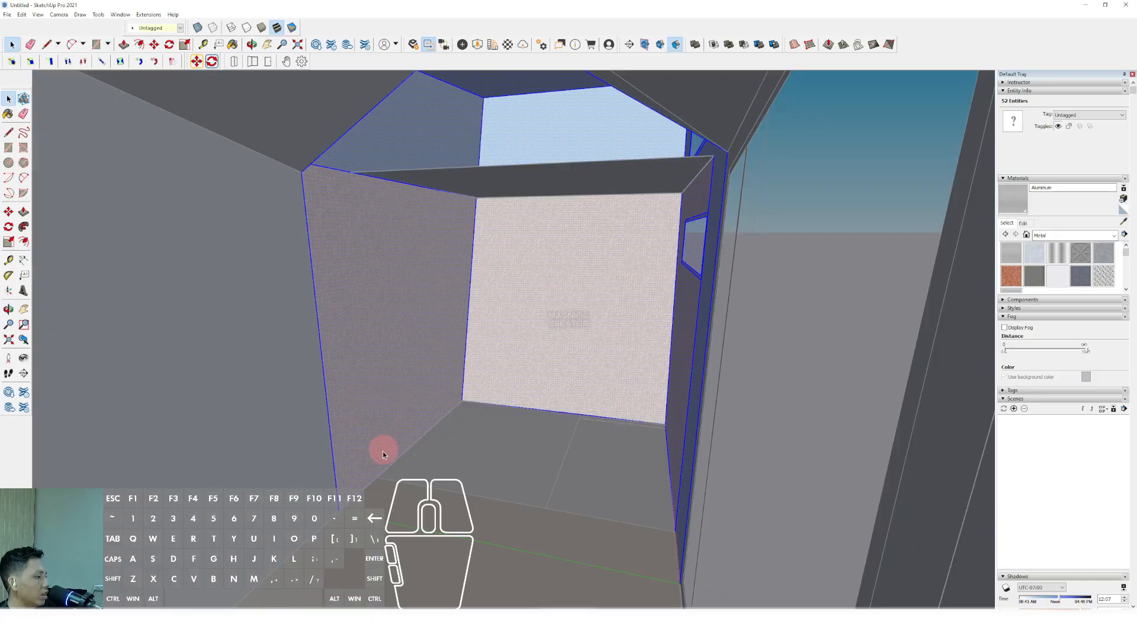
{"action": "key", "text": "l"}
{"action": "left_click", "coordinate": [377, 477]}
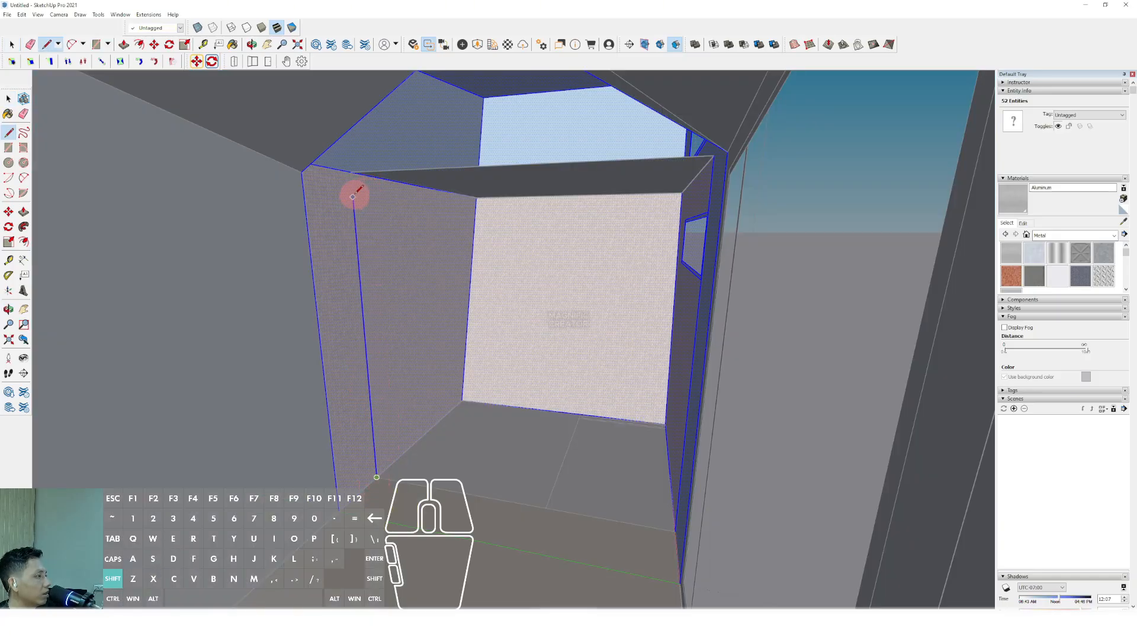
{"action": "left_click", "coordinate": [350, 175], "text": "shift"}
{"action": "key", "text": "e"}
{"action": "left_click", "coordinate": [308, 214]}
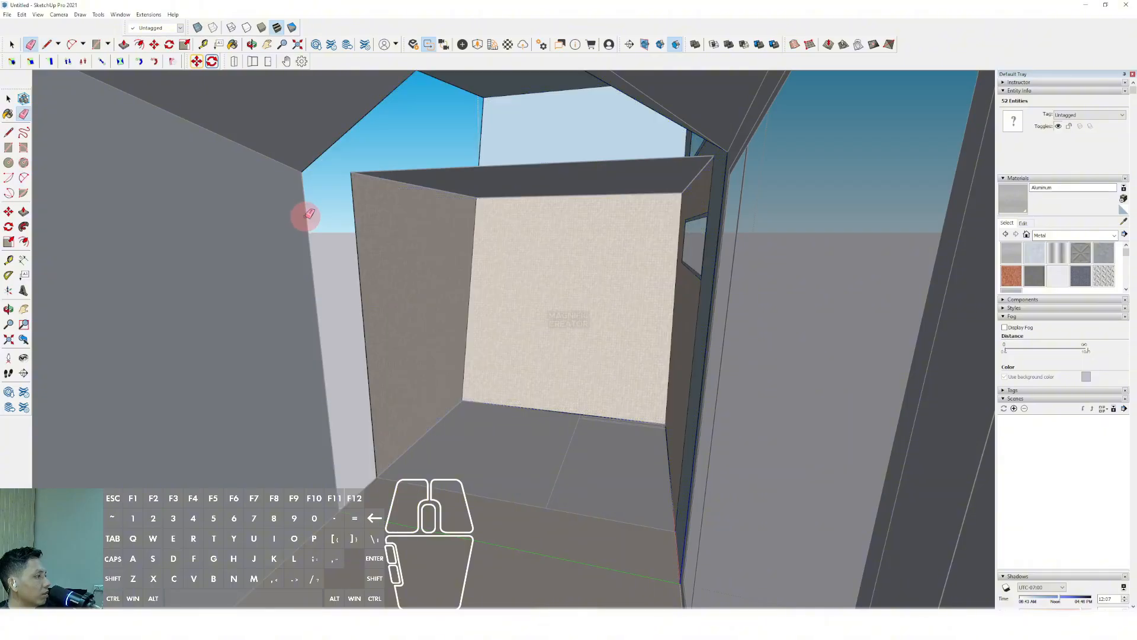
{"action": "key", "text": "ctrl+z"}
Draw a vertical partition face in front of the end wall, from the wall opposite the windows to the floor divider and up to the ceiling.
{"action": "mouse_move", "coordinate": [354, 241]}
{"action": "middle_mouse_down"}
{"action": "mouse_move", "coordinate": [442, 328]}
{"action": "mouse_move", "coordinate": [621, 323]}
{"action": "mouse_move", "coordinate": [299, 269]}
{"action": "mouse_move", "coordinate": [345, 336]}
{"action": "mouse_move", "coordinate": [587, 317]}
{"action": "mouse_move", "coordinate": [650, 355]}
{"action": "mouse_move", "coordinate": [642, 368]}
{"action": "mouse_move", "coordinate": [607, 345]}
{"action": "mouse_move", "coordinate": [608, 422]}
{"action": "mouse_move", "coordinate": [598, 395]}
{"action": "middle_mouse_up"}
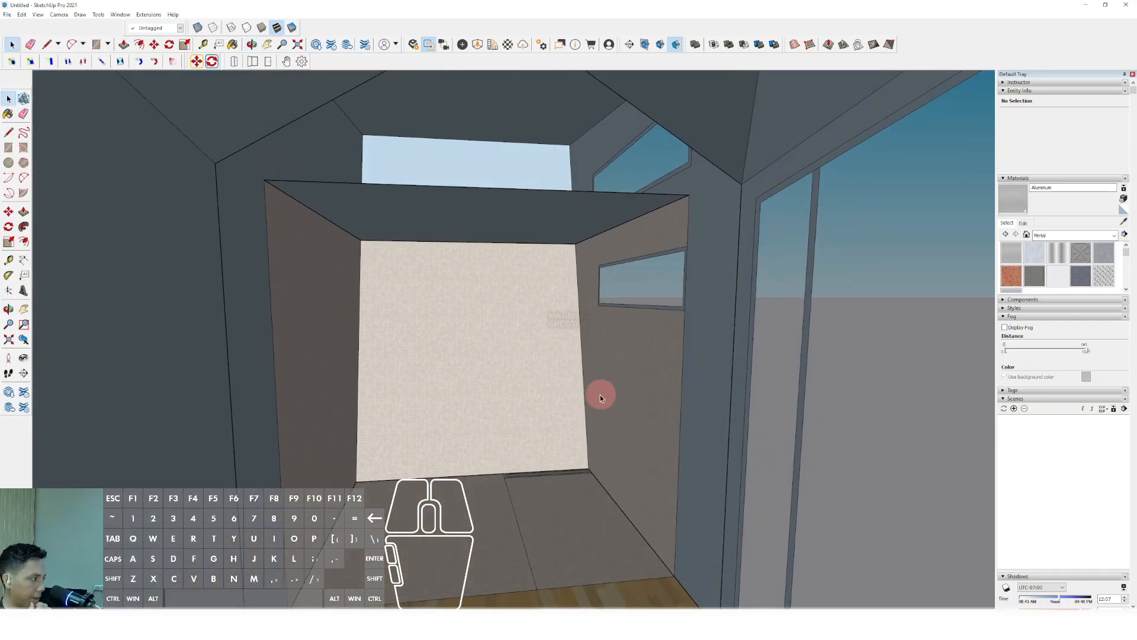
{"action": "middle_click_drag", "start_coordinate": [488, 453], "coordinate": [478, 412]}
{"action": "key", "text": "r"}
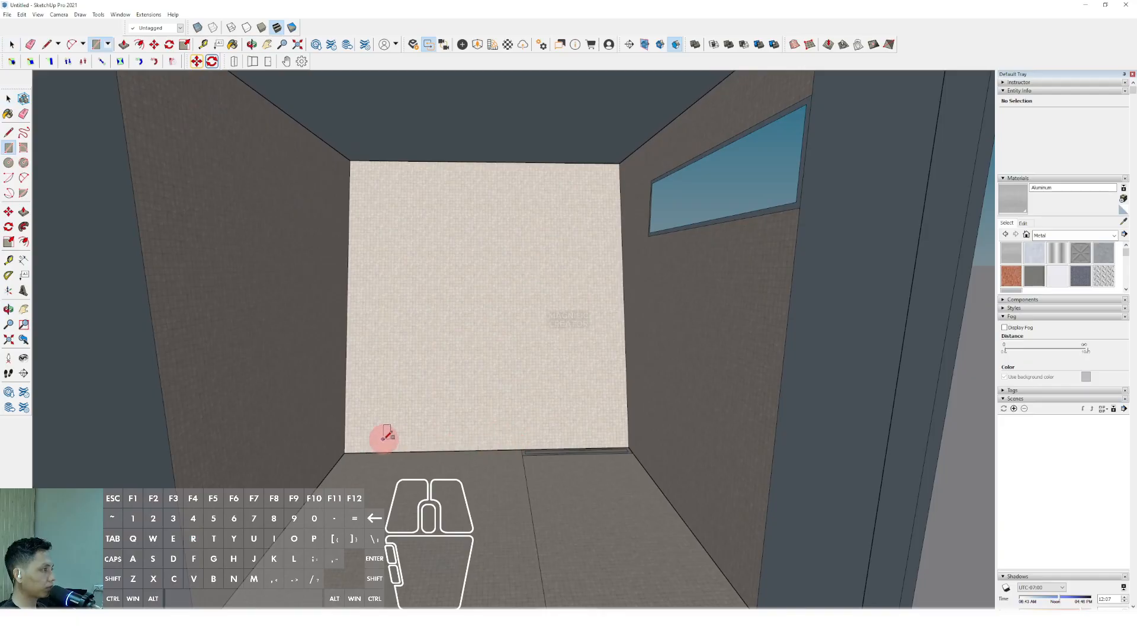
{"action": "key", "text": "space"}
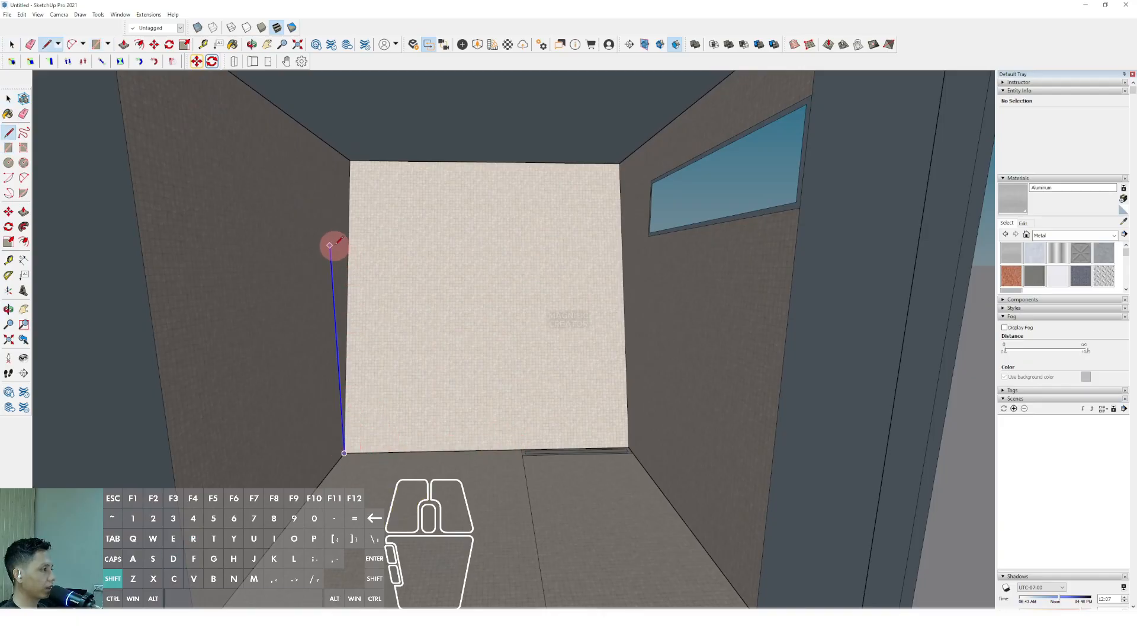
{"action": "left_click", "coordinate": [322, 139]}
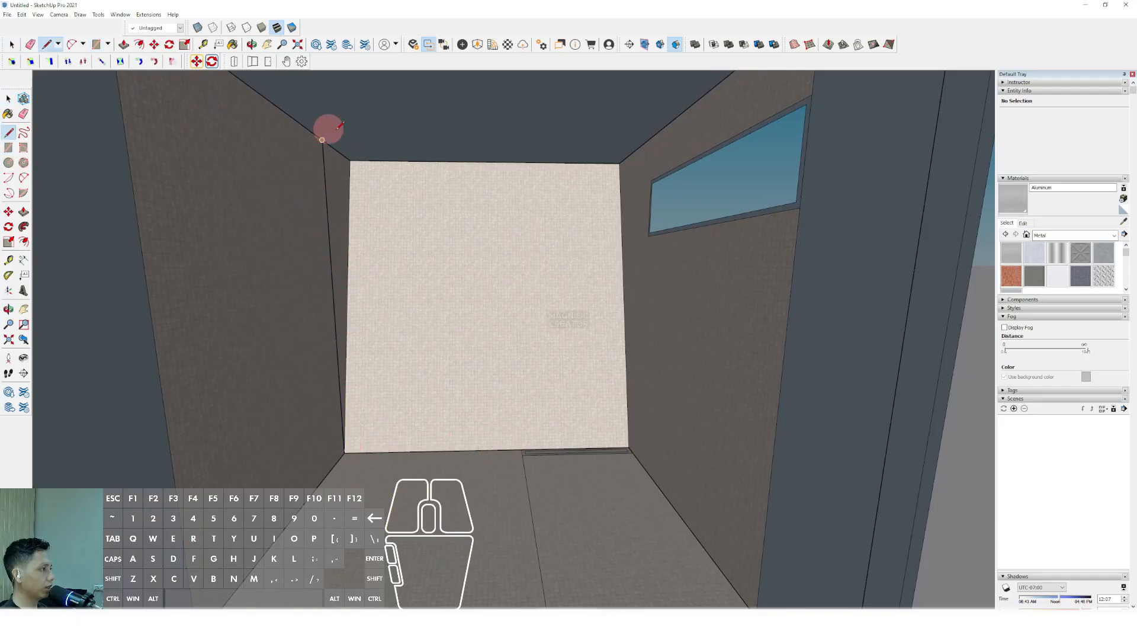
{"action": "left_click", "coordinate": [521, 452]}
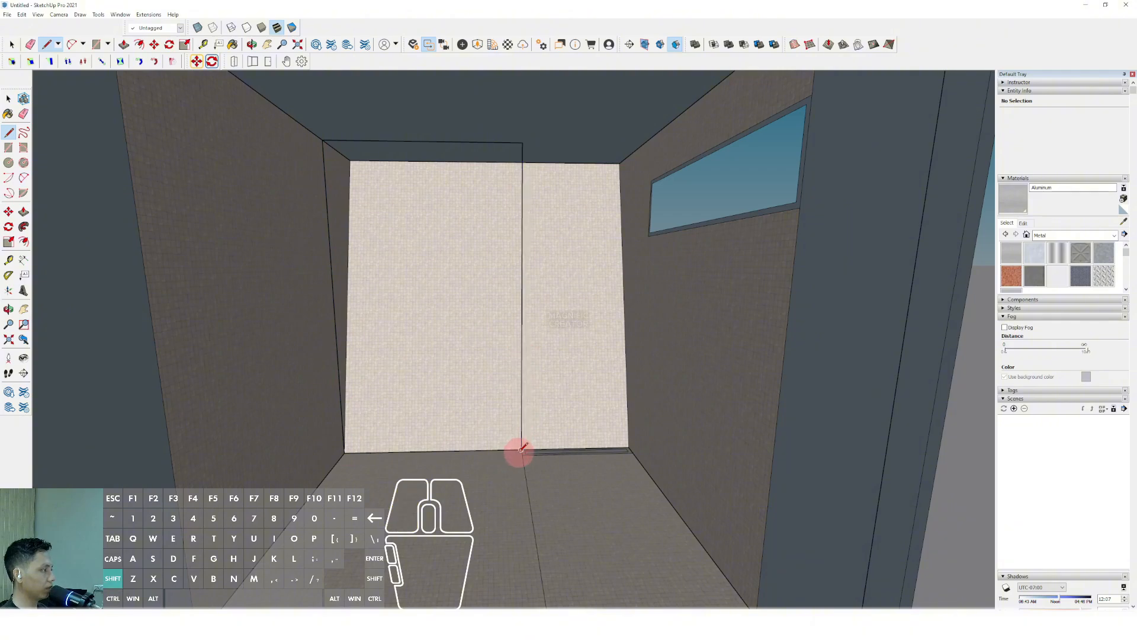
{"action": "left_click", "coordinate": [347, 452]}
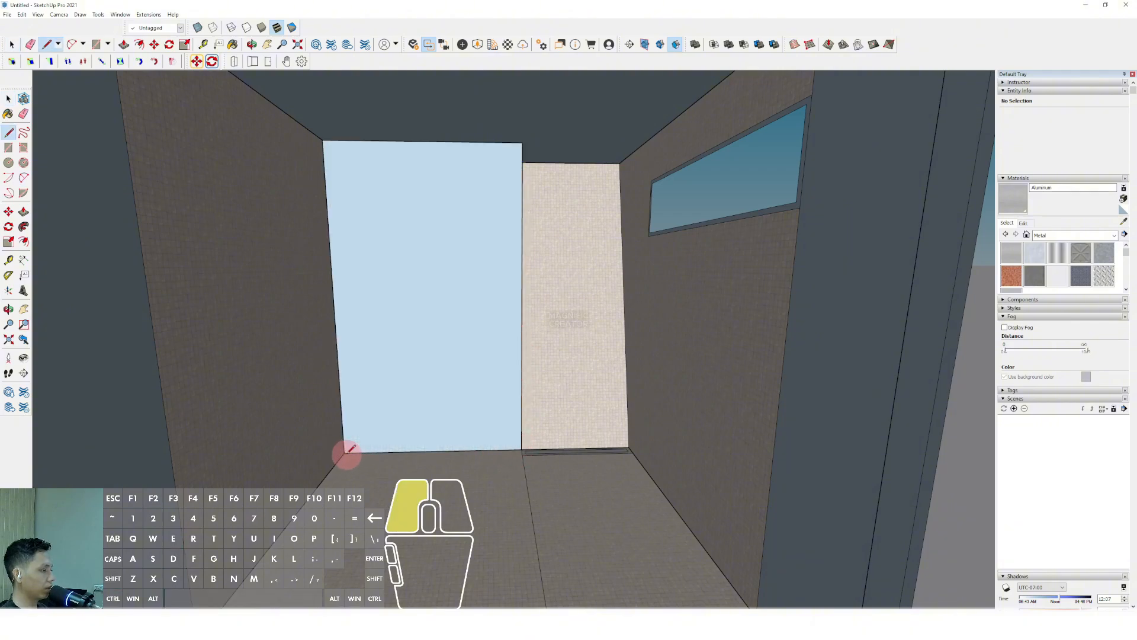
Close the gap between the partition's free edge and the end wall with a vertical face, and group the connected partition and ceiling.
{"action": "middle_click_drag", "start_coordinate": [349, 450], "coordinate": [514, 296]}
{"action": "key", "text": "d"}
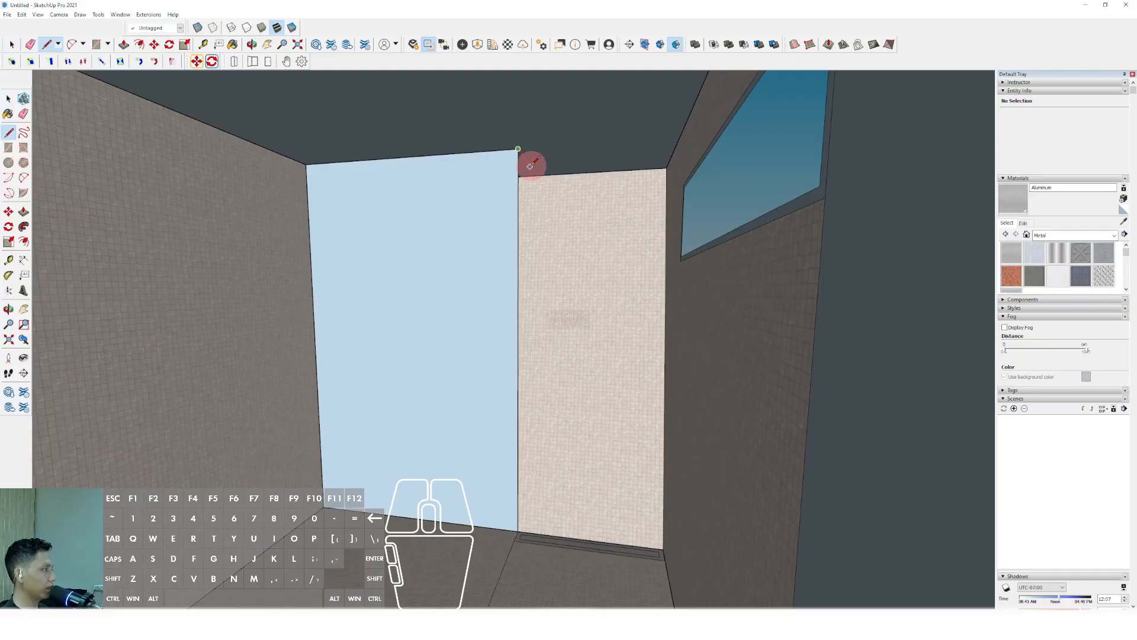
{"action": "left_click", "coordinate": [518, 529]}
{"action": "left_click", "coordinate": [536, 176]}
{"action": "key", "text": "space"}
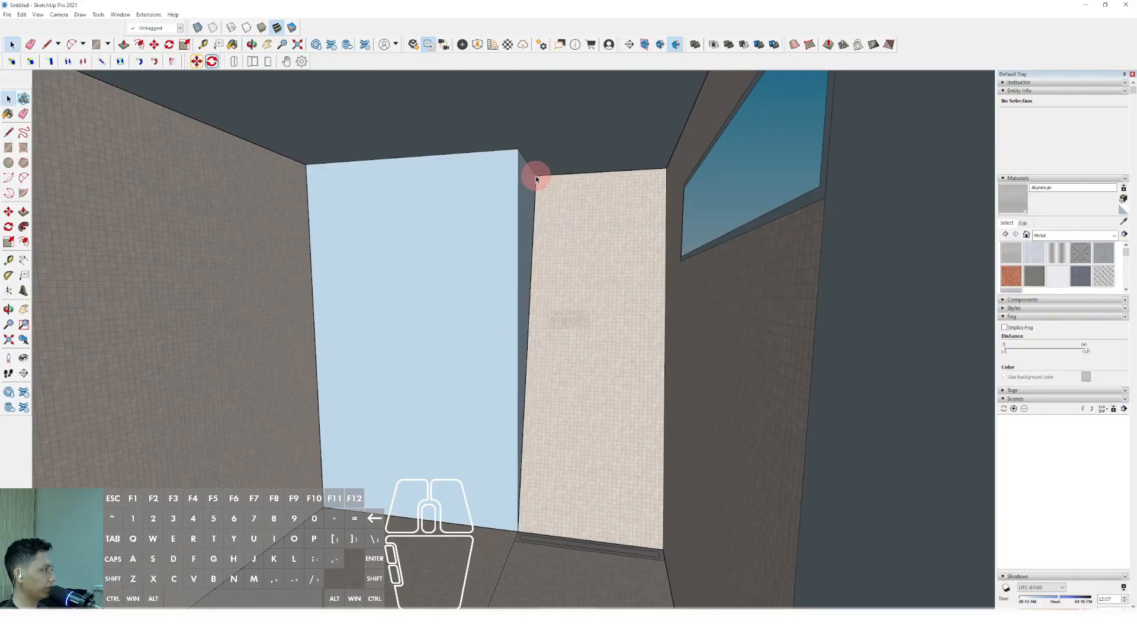
{"action": "triple_click", "coordinate": [472, 232]}
{"action": "key", "text": "shift+g"}
Draw a small rectangle on the floor against the partition, starting from its corner at the floor divider.
{"action": "middle_click_drag", "start_coordinate": [472, 239], "coordinate": [564, 231]}
{"action": "scroll", "coordinate": [483, 265], "scroll_direction": "down", "scroll_amount": 2}
{"action": "middle_click_drag", "start_coordinate": [483, 266], "coordinate": [546, 284], "text": "shift"}
{"action": "scroll", "coordinate": [490, 353], "scroll_direction": "up", "scroll_amount": 3}
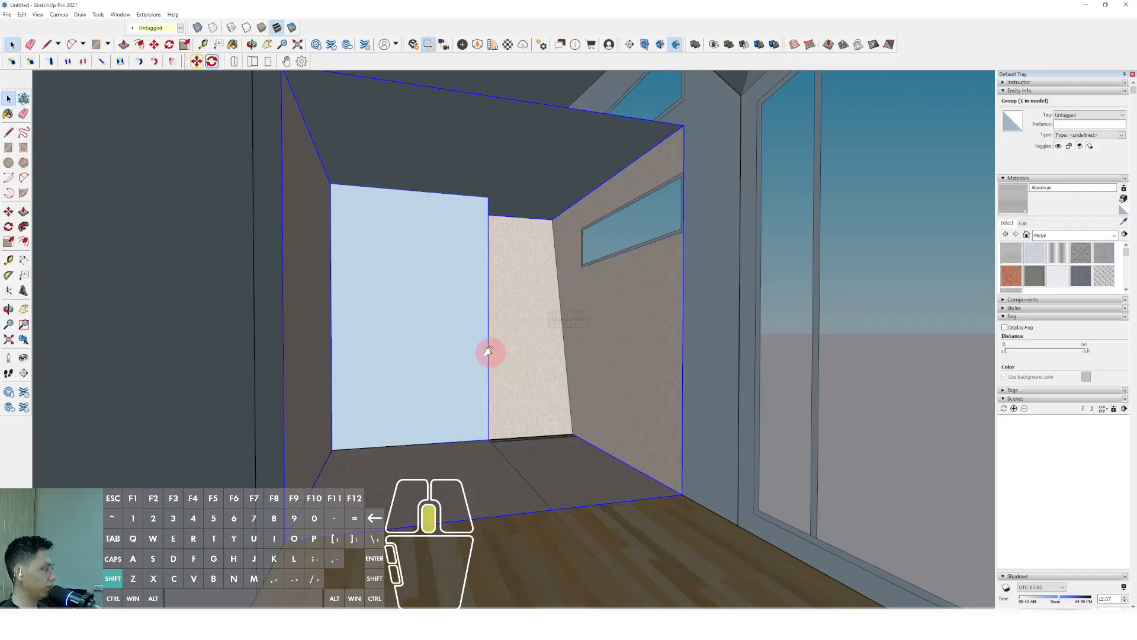
{"action": "scroll", "coordinate": [444, 373], "scroll_direction": "up", "scroll_amount": 3}
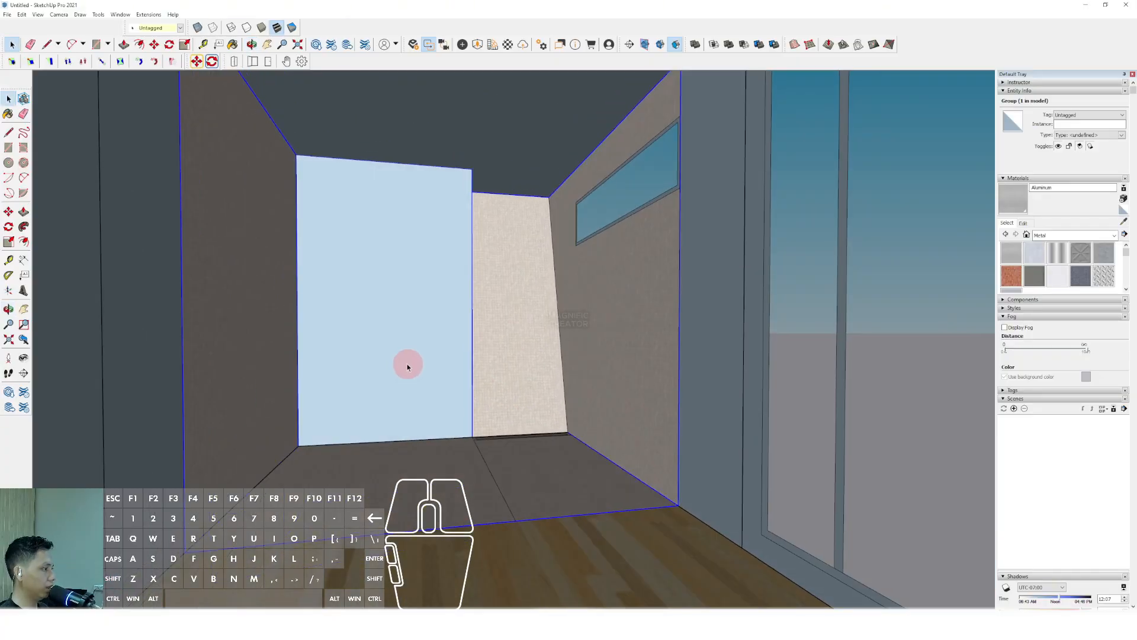
{"action": "scroll", "coordinate": [394, 446], "scroll_direction": "up", "scroll_amount": 2}
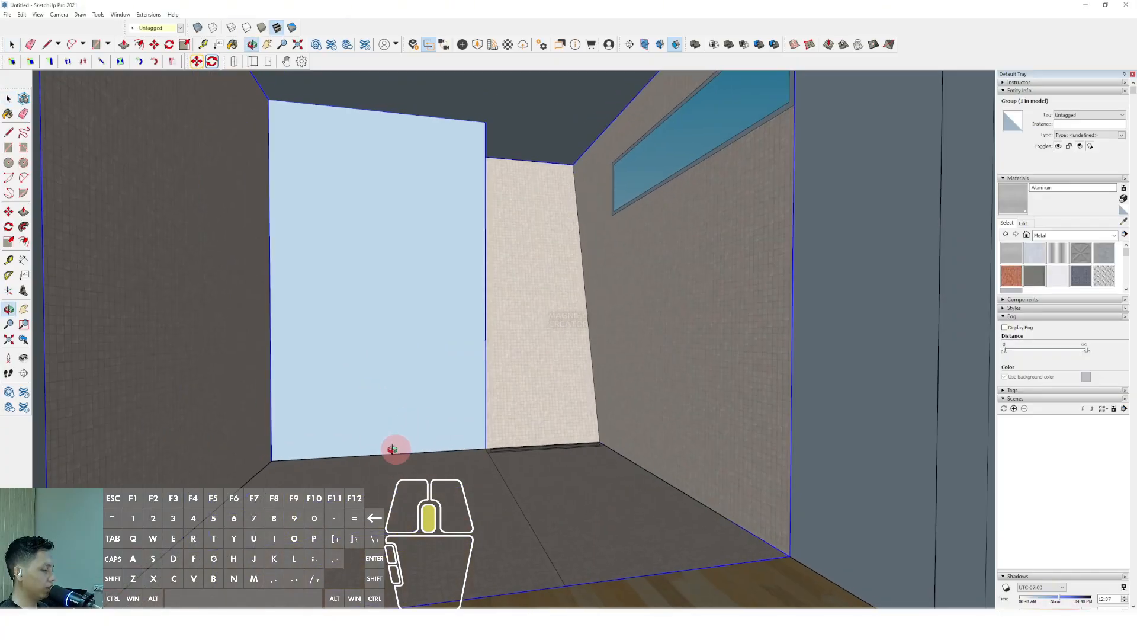
{"action": "scroll", "coordinate": [399, 436], "scroll_direction": "up", "scroll_amount": 1}
{"action": "scroll", "coordinate": [329, 438], "scroll_direction": "up", "scroll_amount": 3}
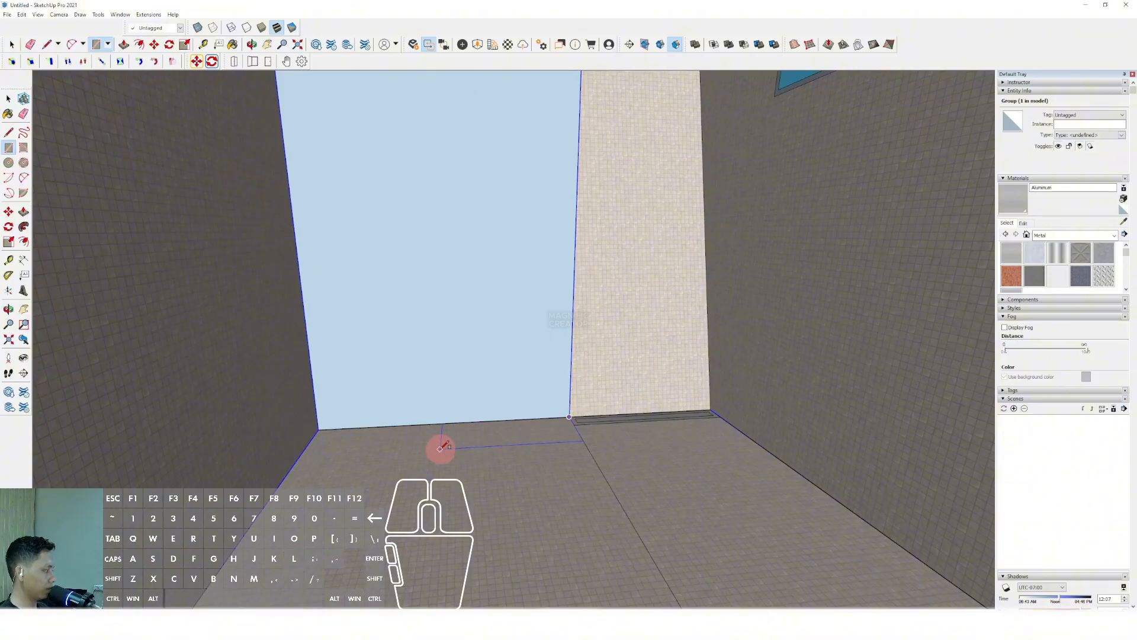
{"action": "left_click", "coordinate": [461, 453]}
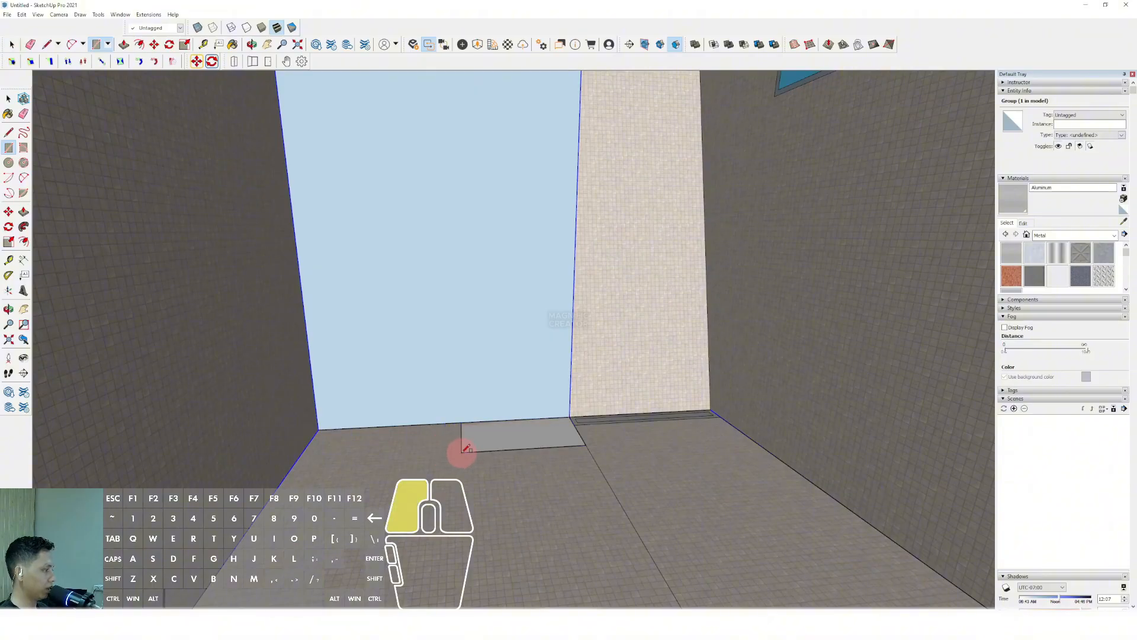
Extrude the floor rectangle up into a thin slab and group it.
{"action": "key", "text": "space"}
{"action": "left_click", "coordinate": [521, 439]}
{"action": "key", "text": "p"}
{"action": "left_click", "coordinate": [525, 429]}
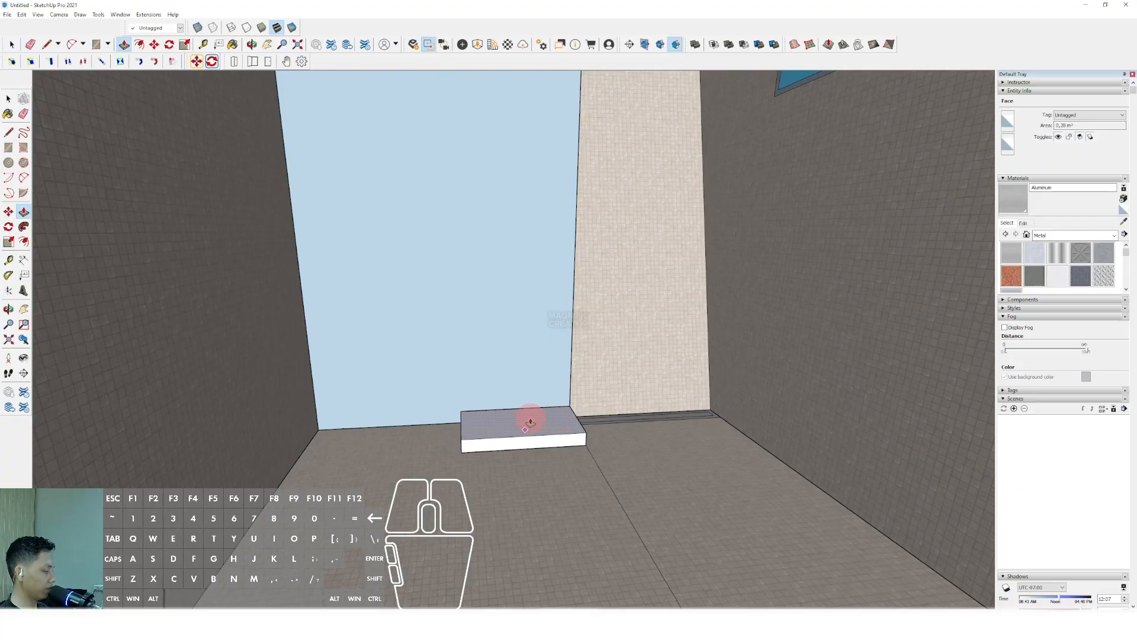
{"action": "key", "text": "space"}
{"action": "triple_click", "coordinate": [536, 426]}
{"action": "key", "text": "shift+g"}
Draw a smaller rectangle for the basin on the slab's top, inset from the sides and reaching close to the front edge.
{"action": "scroll", "coordinate": [533, 425], "scroll_direction": "up", "scroll_amount": 2}
{"action": "middle_click_drag", "start_coordinate": [528, 426], "coordinate": [484, 428]}
{"action": "key", "text": "r"}
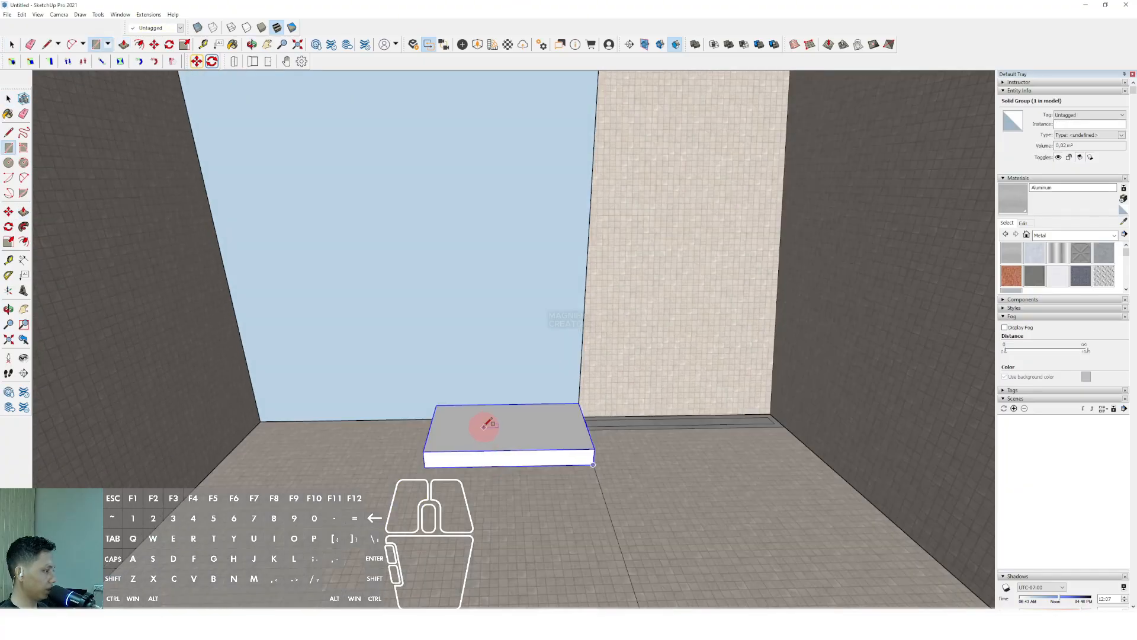
{"action": "left_click", "coordinate": [461, 415]}
{"action": "scroll", "coordinate": [549, 453], "scroll_direction": "up", "scroll_amount": 1}
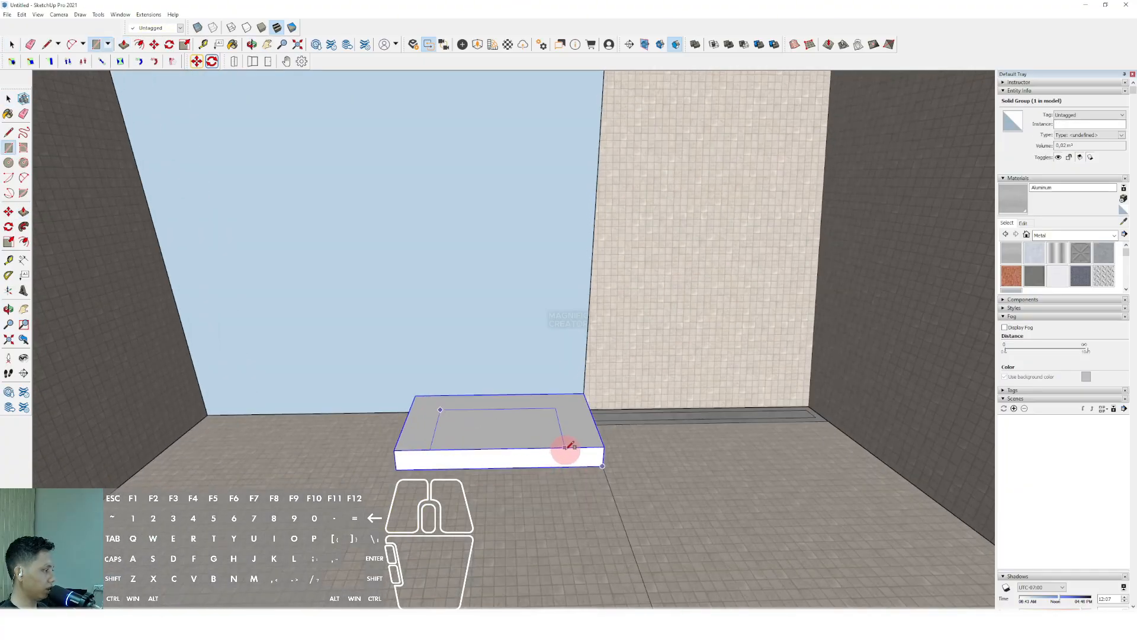
{"action": "left_click", "coordinate": [573, 446]}
Round all four corners of the basin rectangle with small tangent arcs.
{"action": "scroll", "coordinate": [558, 411], "scroll_direction": "up", "scroll_amount": 4}
{"action": "key", "text": "a"}
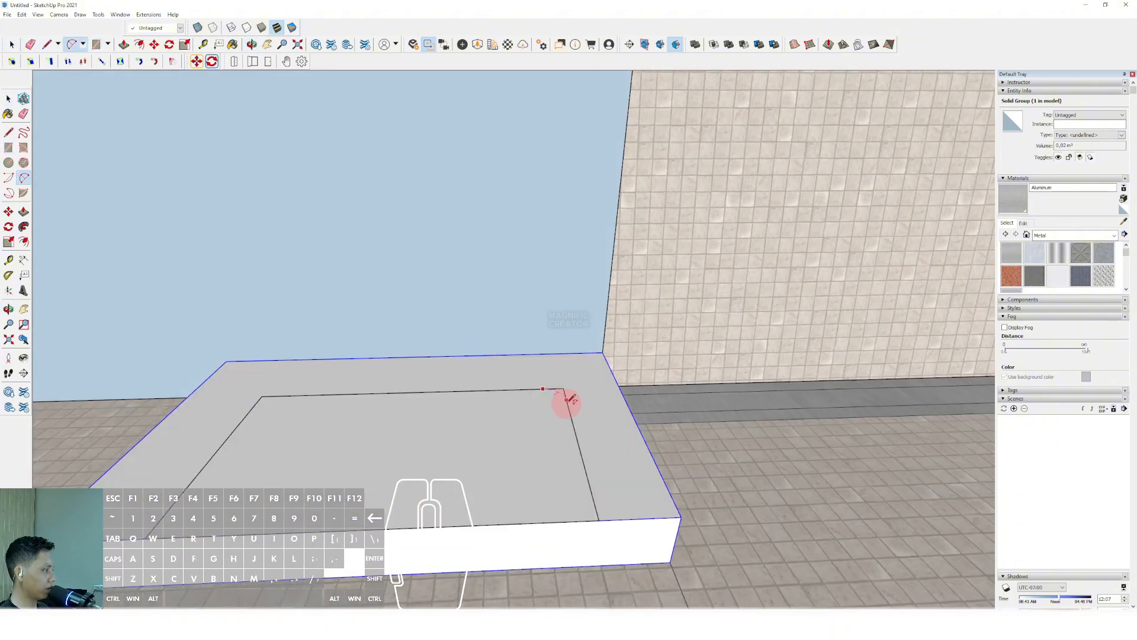
{"action": "left_click", "coordinate": [567, 400]}
{"action": "scroll", "coordinate": [452, 415], "scroll_direction": "down", "scroll_amount": 3}
{"action": "scroll", "coordinate": [305, 422], "scroll_direction": "up", "scroll_amount": 3}
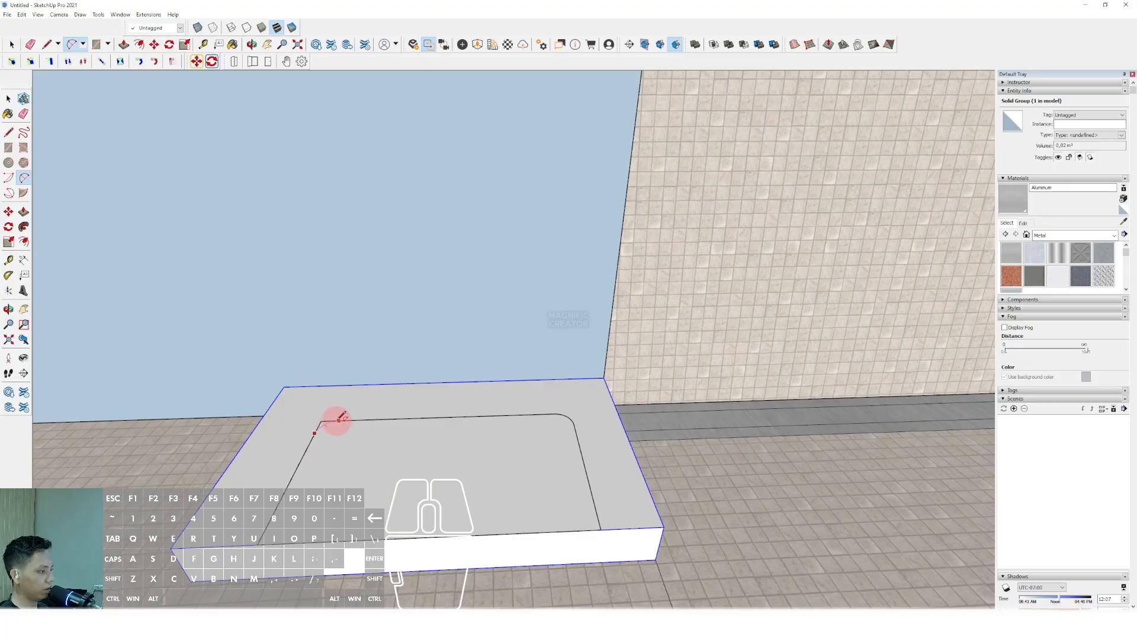
{"action": "left_click", "coordinate": [340, 419]}
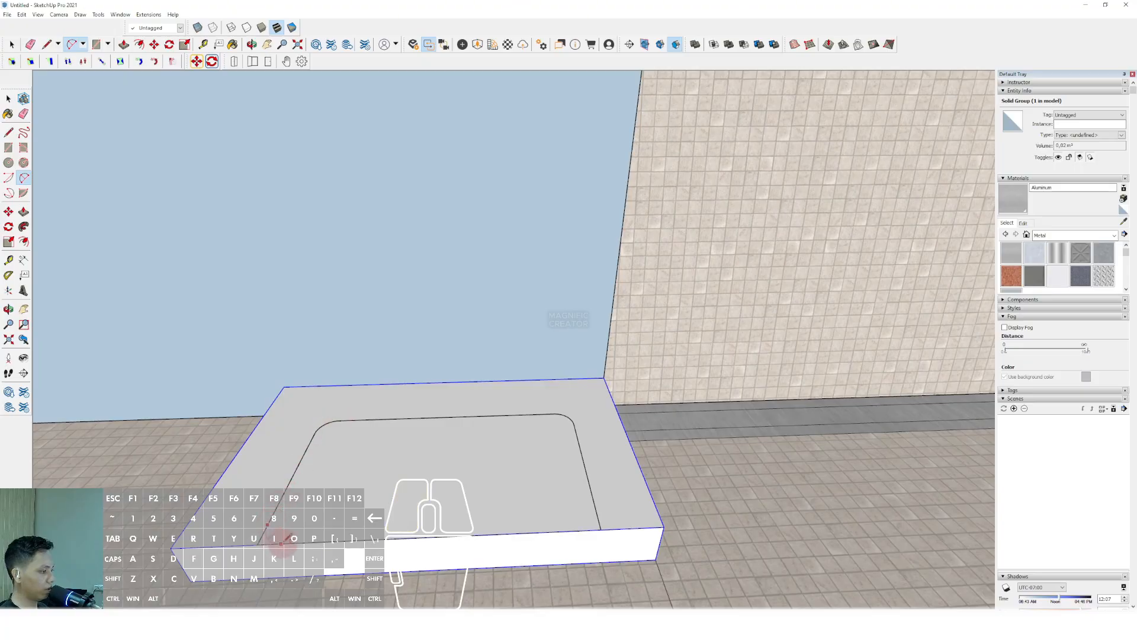
{"action": "left_click", "coordinate": [596, 502]}
{"action": "key", "text": "space"}
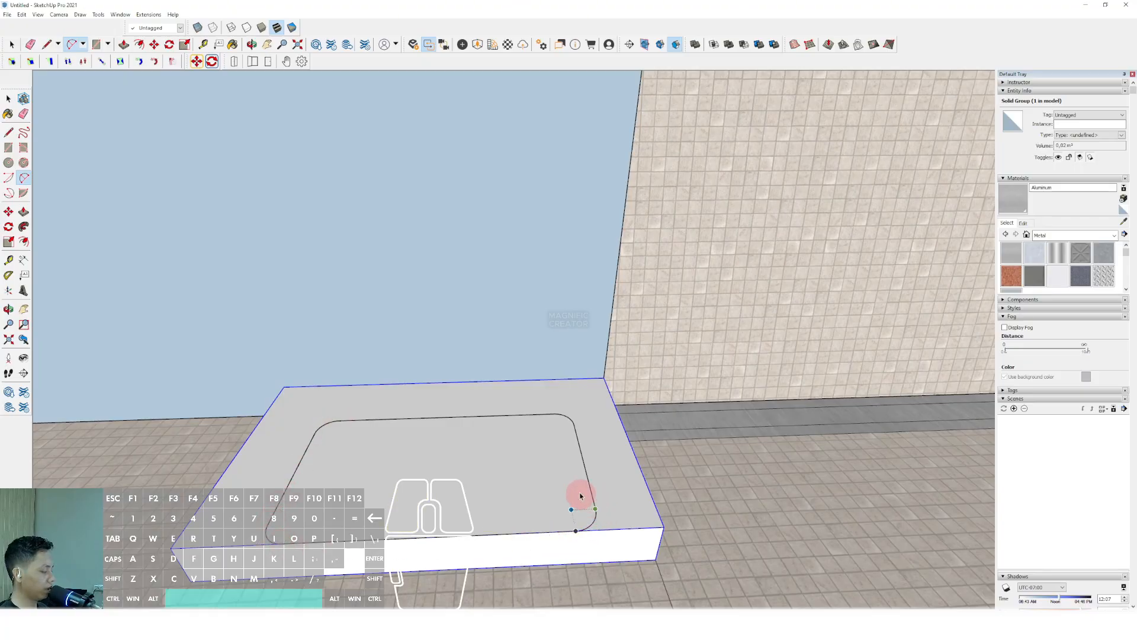
Extrude the rounded rectangle upward into a low basin block on the slab.
{"action": "scroll", "coordinate": [577, 497], "scroll_direction": "down", "scroll_amount": 3}
{"action": "middle_click_drag", "start_coordinate": [567, 453], "coordinate": [559, 457]}
{"action": "key", "text": "v"}
{"action": "left_click", "coordinate": [558, 456]}
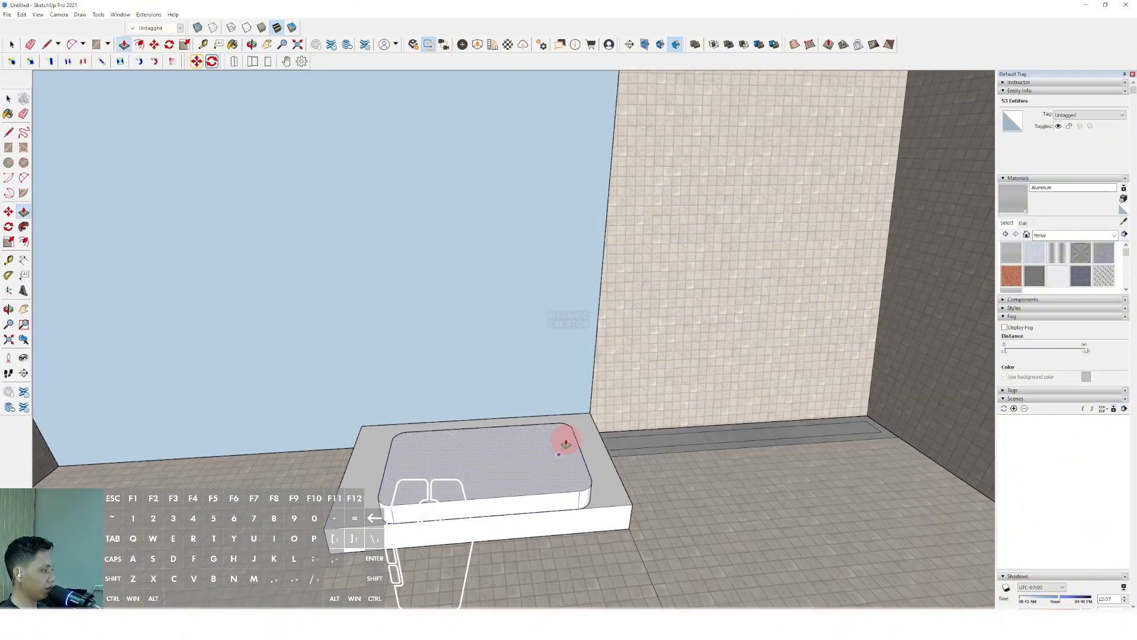
{"action": "left_click", "coordinate": [565, 440]}
{"action": "key", "text": "space"}
Offset the basin's top outline slightly inward and push the inner face down to hollow out the basin.
{"action": "scroll", "coordinate": [568, 444], "scroll_direction": "up", "scroll_amount": 2}
{"action": "scroll", "coordinate": [567, 444], "scroll_direction": "up", "scroll_amount": 1}
{"action": "key", "text": "f"}
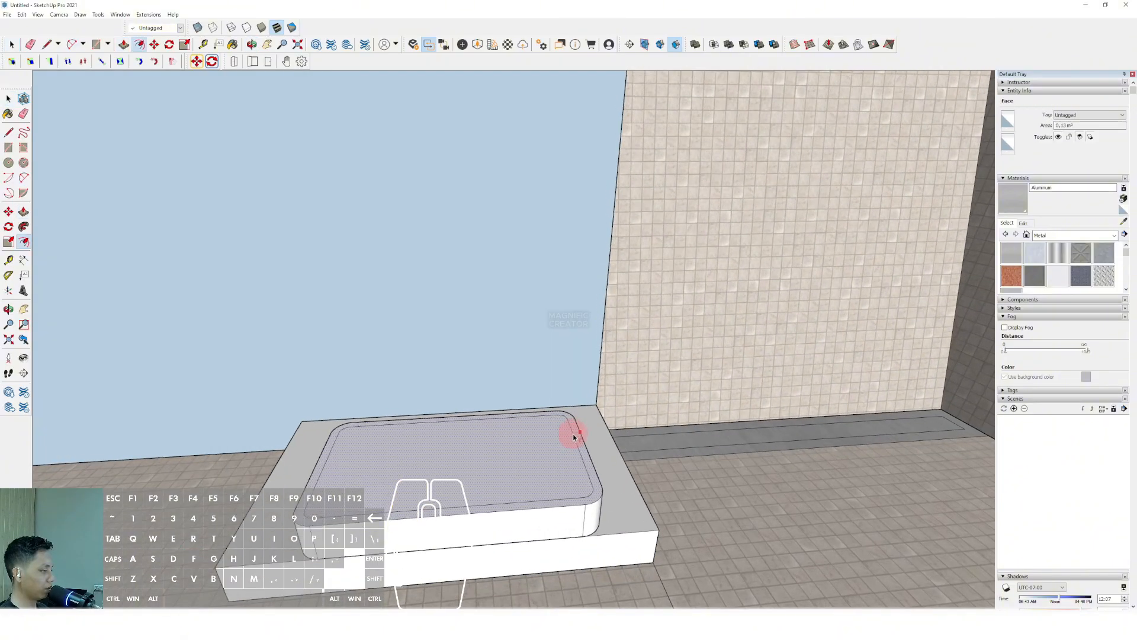
{"action": "key", "text": "space"}
{"action": "left_click", "coordinate": [555, 440]}
{"action": "key", "text": "v"}
{"action": "left_click", "coordinate": [557, 430]}
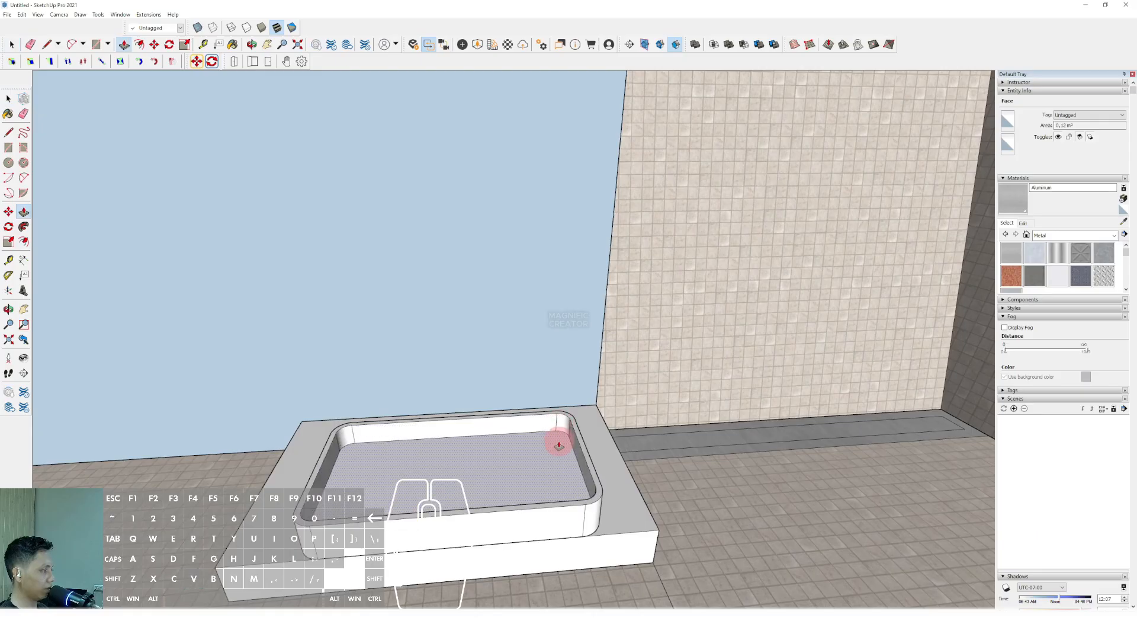
{"action": "left_click", "coordinate": [560, 454]}
Select the whole connected basin geometry and make it a group.
{"action": "key", "text": "space"}
{"action": "left_click", "coordinate": [546, 434]}
{"action": "triple_click", "coordinate": [546, 434]}
{"action": "key", "text": "shift+w"}
{"action": "scroll", "coordinate": [544, 431], "scroll_direction": "down", "scroll_amount": 4}
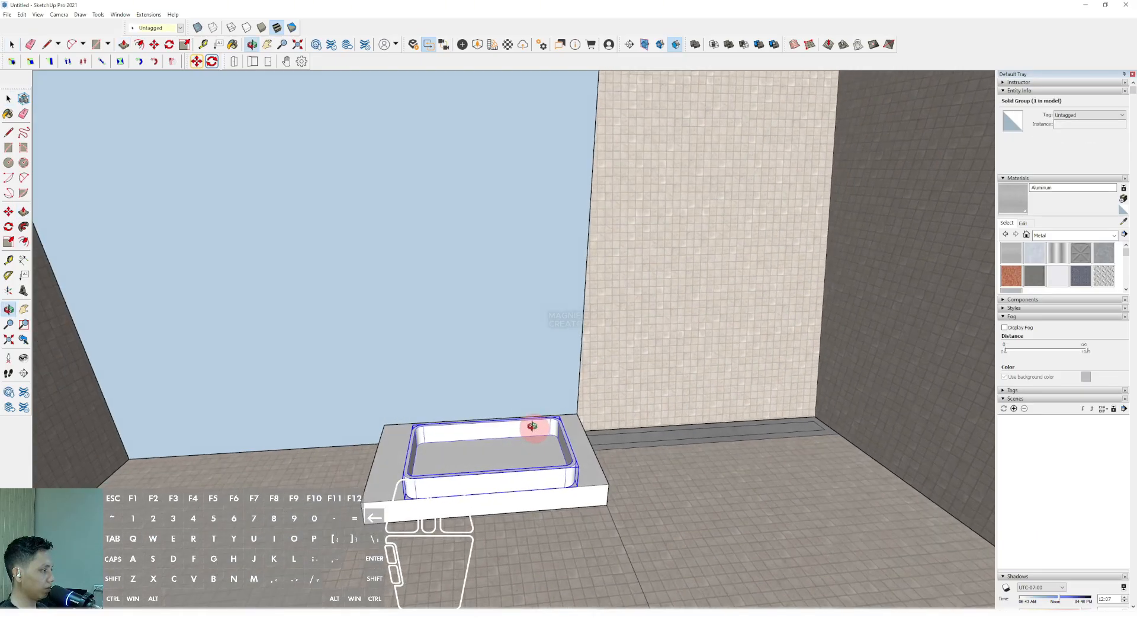
Inside the basin group, draw a tiny drain circle near the centre of the basin's inner floor.
{"action": "middle_click_drag", "start_coordinate": [533, 428], "coordinate": [495, 470]}
{"action": "scroll", "coordinate": [489, 469], "scroll_direction": "up", "scroll_amount": 4}
{"action": "triple_click", "coordinate": [487, 467]}
{"action": "scroll", "coordinate": [481, 472], "scroll_direction": "up", "scroll_amount": 2}
{"action": "key", "text": "c"}
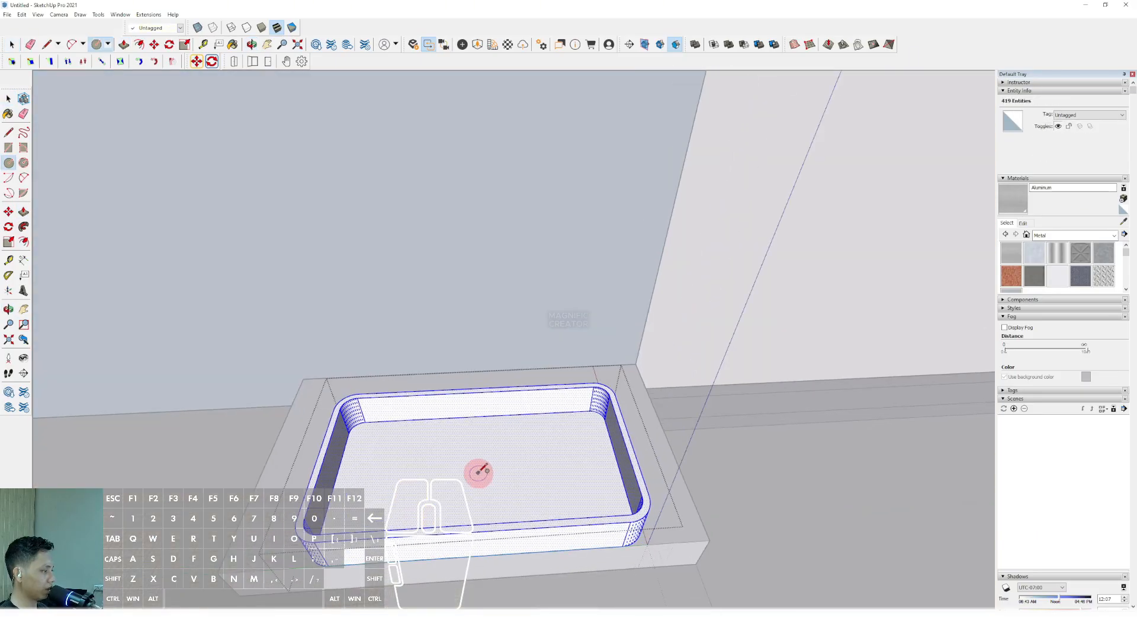
{"action": "scroll", "coordinate": [476, 473], "scroll_direction": "up", "scroll_amount": 4}
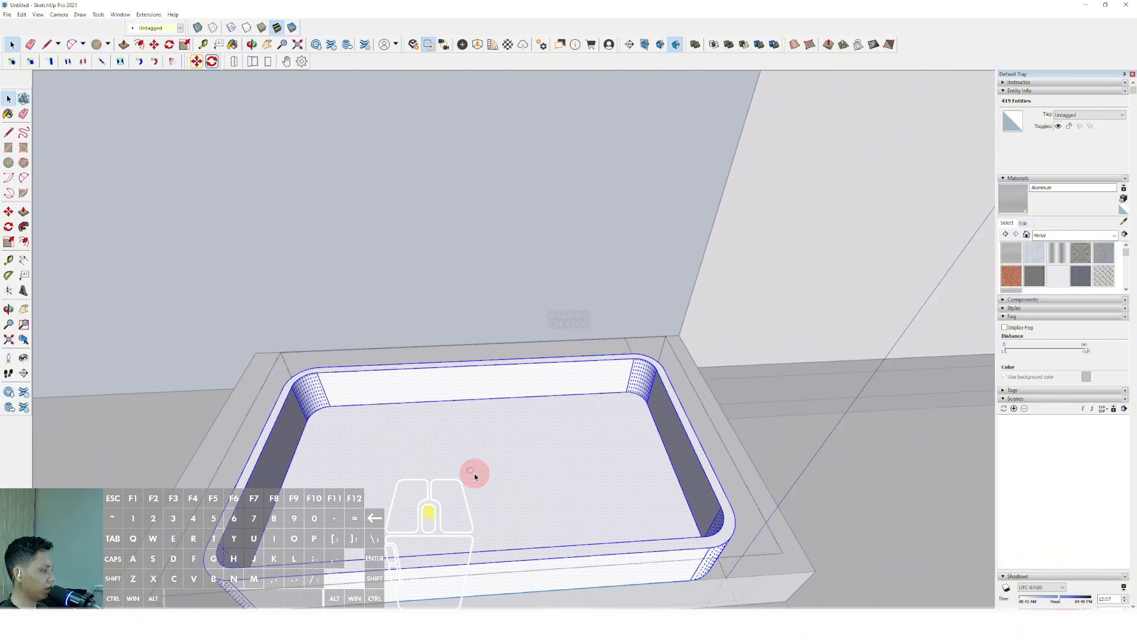
{"action": "left_click", "coordinate": [477, 468]}
{"action": "scroll", "coordinate": [477, 468], "scroll_direction": "down", "scroll_amount": 7}
{"action": "left_click", "coordinate": [713, 410]}
Move the basin and the slab together straight up the blue axis so they hang on the partition at counter height.
{"action": "middle_click_drag", "start_coordinate": [558, 454], "coordinate": [544, 428]}
{"action": "left_click", "coordinate": [546, 447]}
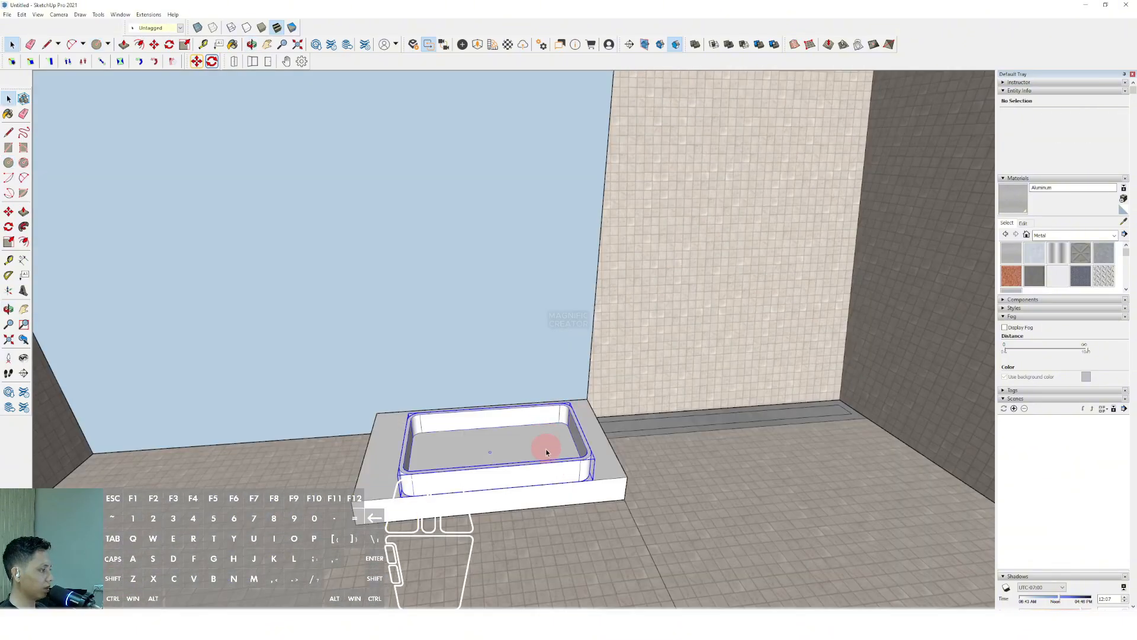
{"action": "middle_click_drag", "start_coordinate": [554, 483], "coordinate": [433, 467]}
{"action": "left_click", "coordinate": [573, 485], "text": "shift"}
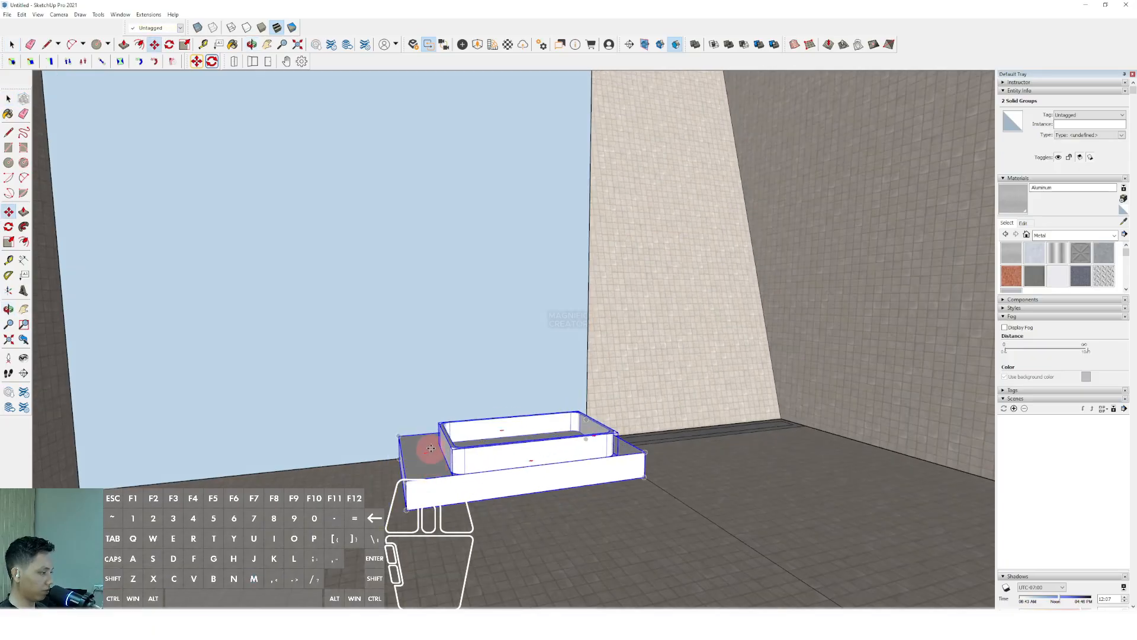
{"action": "left_click", "coordinate": [462, 518], "text": "shift"}
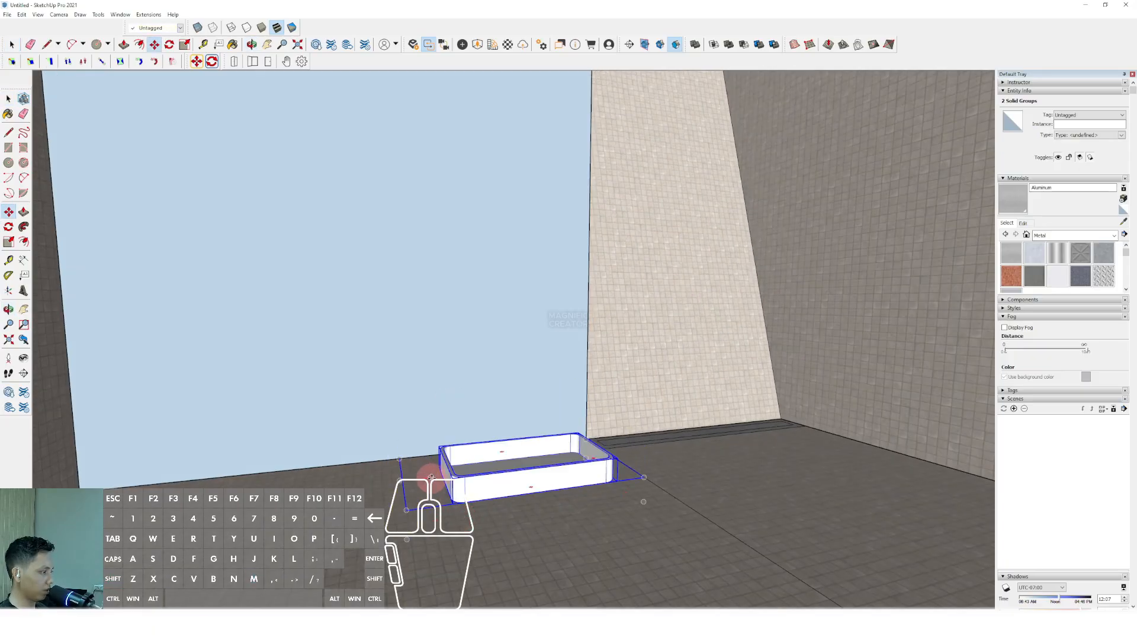
{"action": "left_click", "coordinate": [431, 477]}
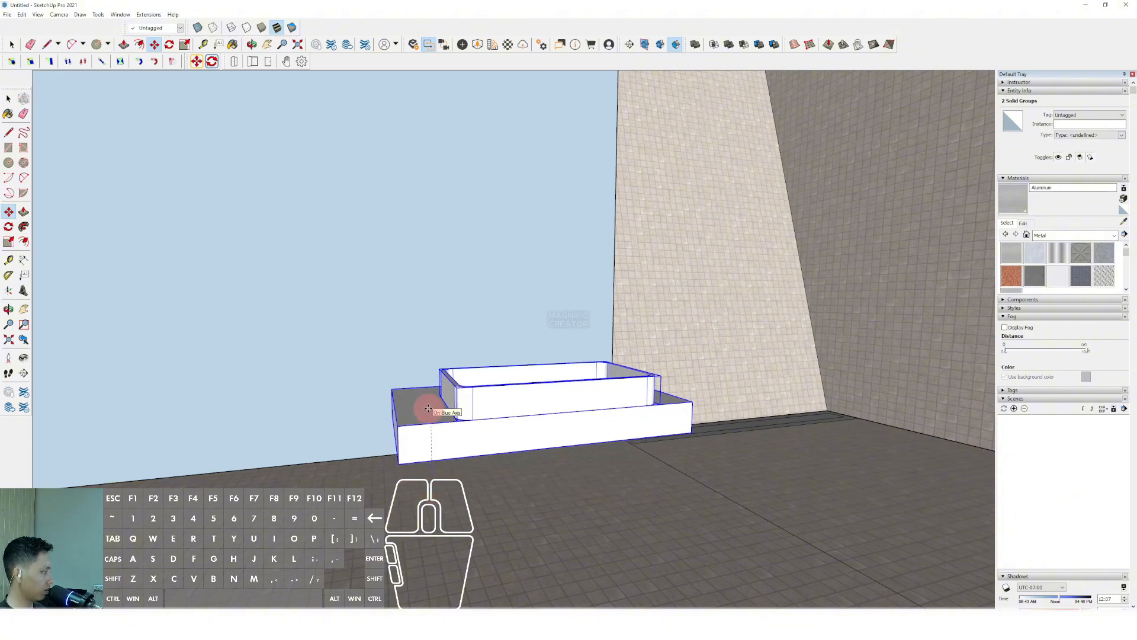
Build a thin, tall rectangular mirror panel on the partition above the basin and group it.
{"action": "middle_click_drag", "start_coordinate": [429, 407], "coordinate": [523, 299]}
{"action": "key", "text": "r"}
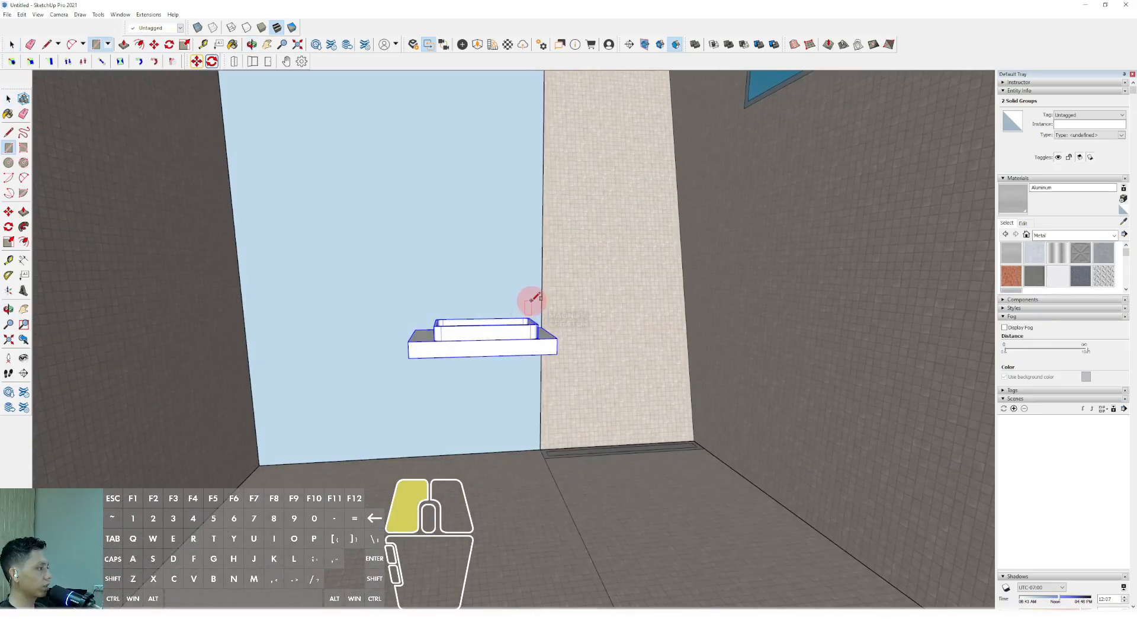
{"action": "left_click", "coordinate": [533, 299]}
{"action": "middle_click_drag", "start_coordinate": [438, 149], "coordinate": [506, 247]}
{"action": "left_click", "coordinate": [413, 124]}
{"action": "key", "text": "space"}
{"action": "left_click", "coordinate": [506, 246]}
{"action": "triple_click", "coordinate": [502, 221]}
{"action": "key", "text": "w"}
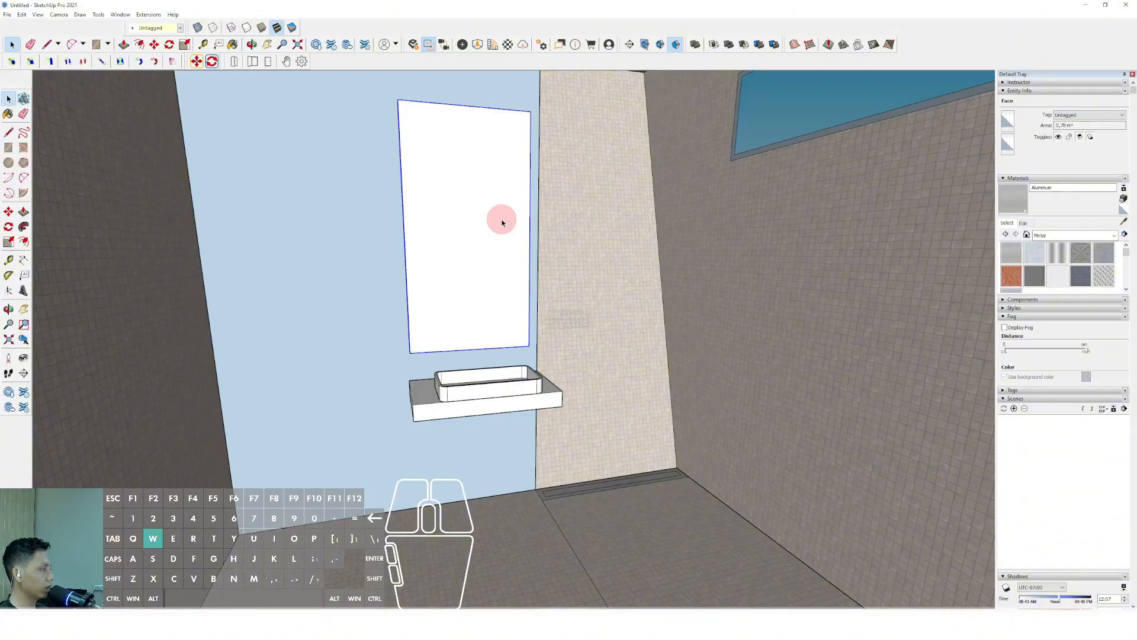
Paint the panel above the basin with Mirror 01 from the Glass and Mirrors materials.
{"action": "left_click", "coordinate": [1109, 235]}
{"action": "scroll", "coordinate": [1062, 290], "scroll_direction": "up", "scroll_amount": 1}
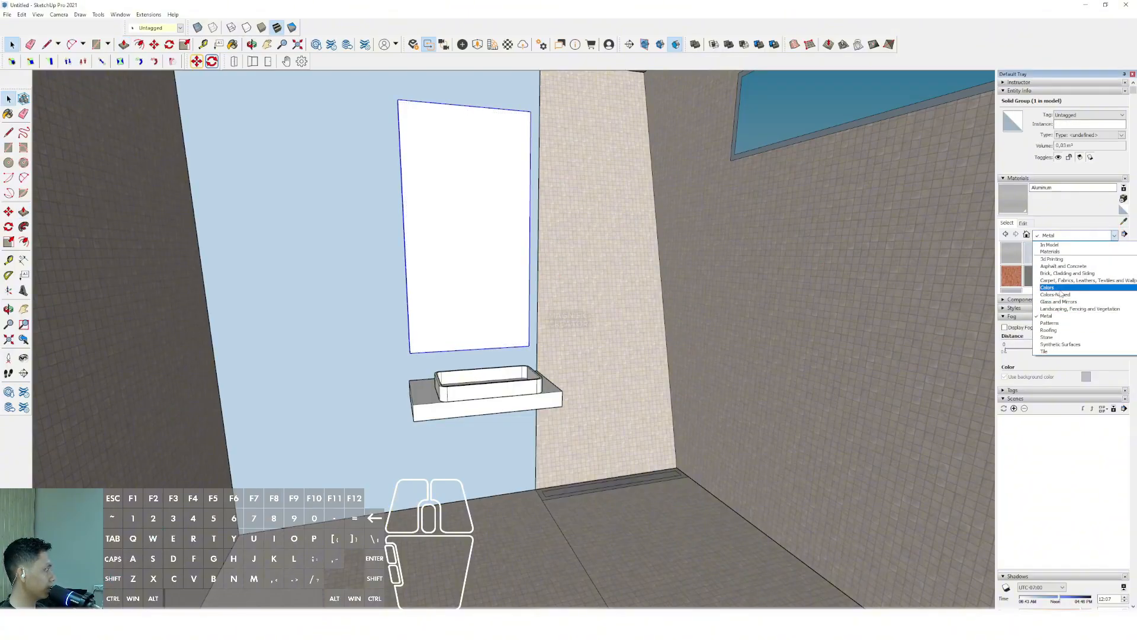
{"action": "left_click", "coordinate": [1058, 301]}
{"action": "left_click", "coordinate": [1009, 258]}
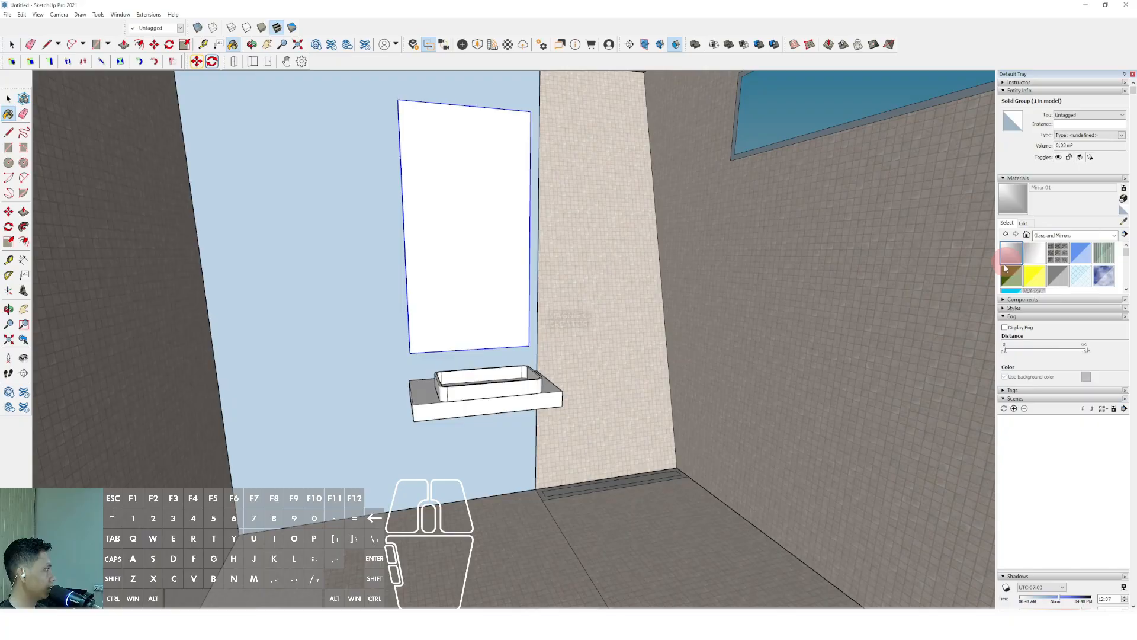
{"action": "left_click", "coordinate": [495, 259]}
{"action": "scroll", "coordinate": [495, 262], "scroll_direction": "down", "scroll_amount": 2}
{"action": "key", "text": "space"}
{"action": "mouse_move", "coordinate": [495, 266]}
{"action": "middle_mouse_down"}
{"action": "mouse_move", "coordinate": [429, 317]}
{"action": "mouse_move", "coordinate": [427, 434]}
{"action": "middle_mouse_up"}
{"action": "scroll", "coordinate": [425, 432], "scroll_direction": "up", "scroll_amount": 4}
{"action": "key", "text": "r"}
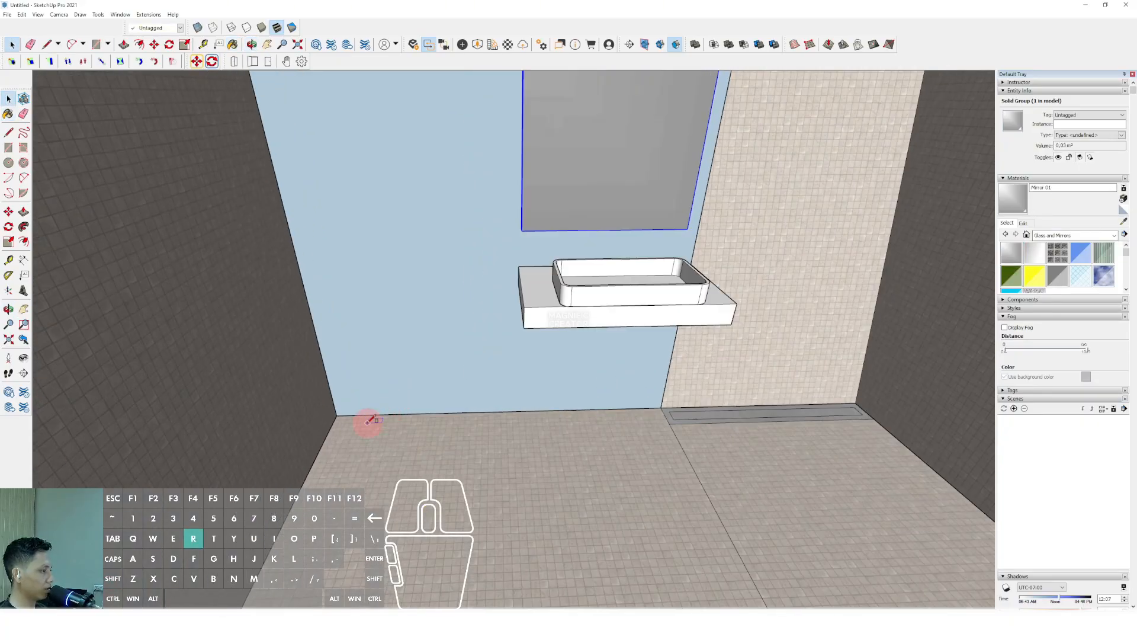
{"action": "left_click", "coordinate": [348, 415]}
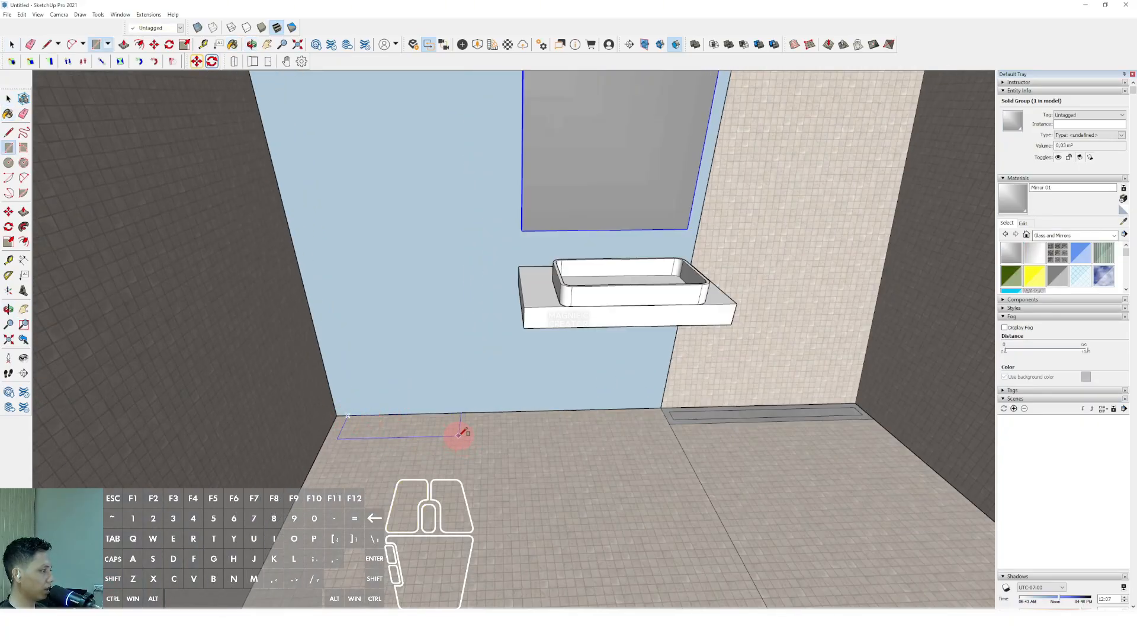
{"action": "key", "text": "space"}
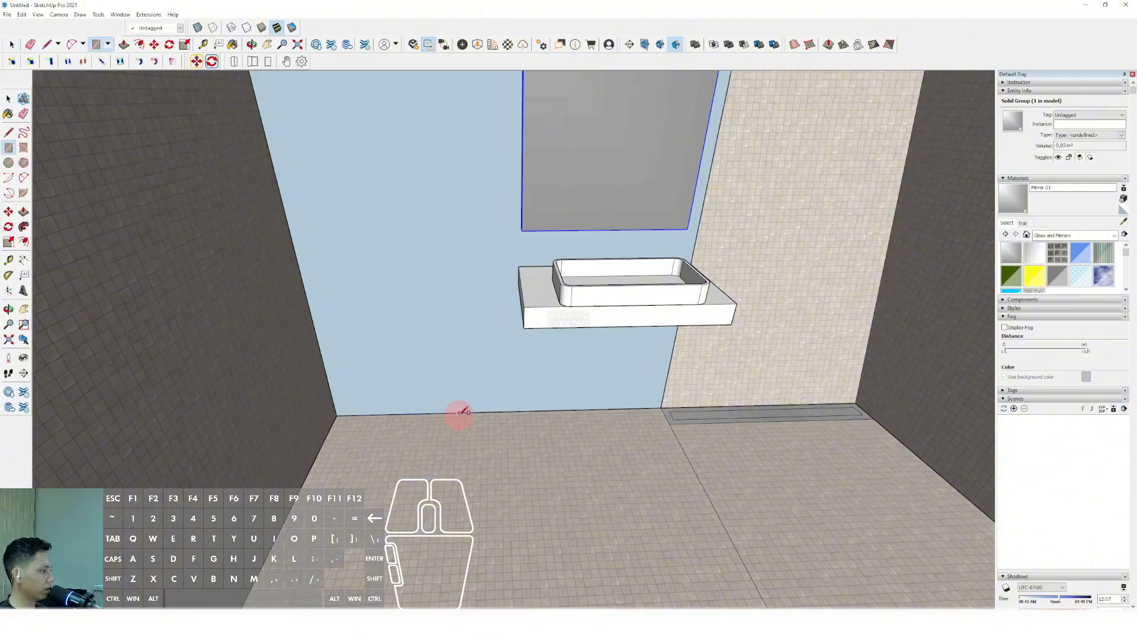
Draw a narrow floor rectangle along the partition near the wall opposite the windows and extrude it into an upright box.
{"action": "left_click", "coordinate": [362, 439]}
{"action": "key", "text": "space"}
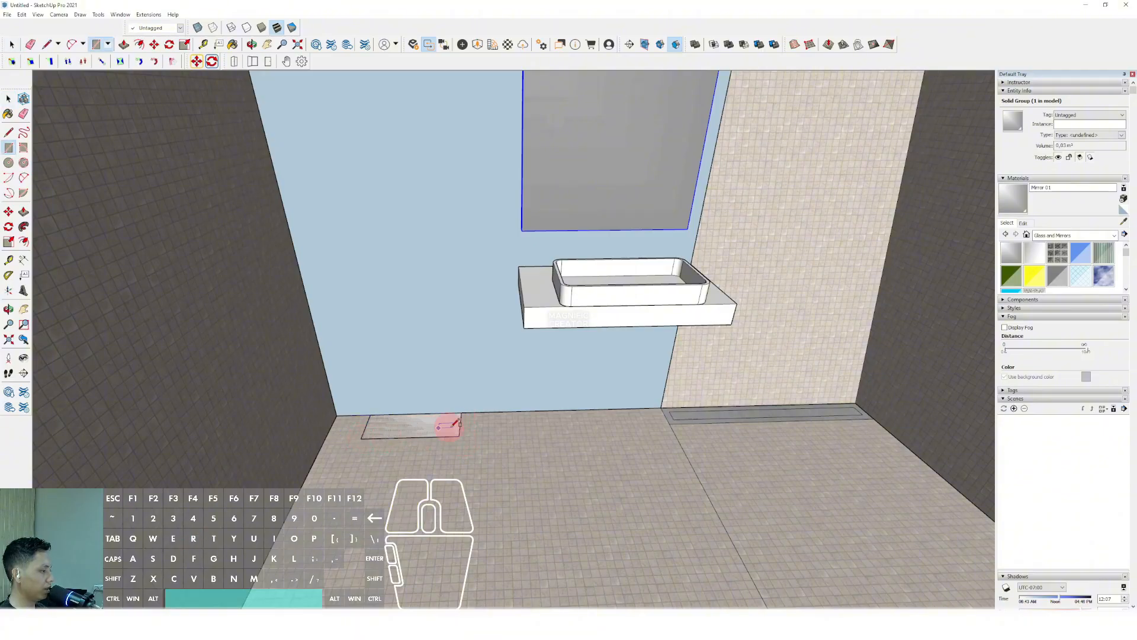
{"action": "middle_click_drag", "start_coordinate": [448, 427], "coordinate": [420, 422]}
{"action": "left_click", "coordinate": [436, 417]}
{"action": "key", "text": "v"}
{"action": "left_click", "coordinate": [448, 408]}
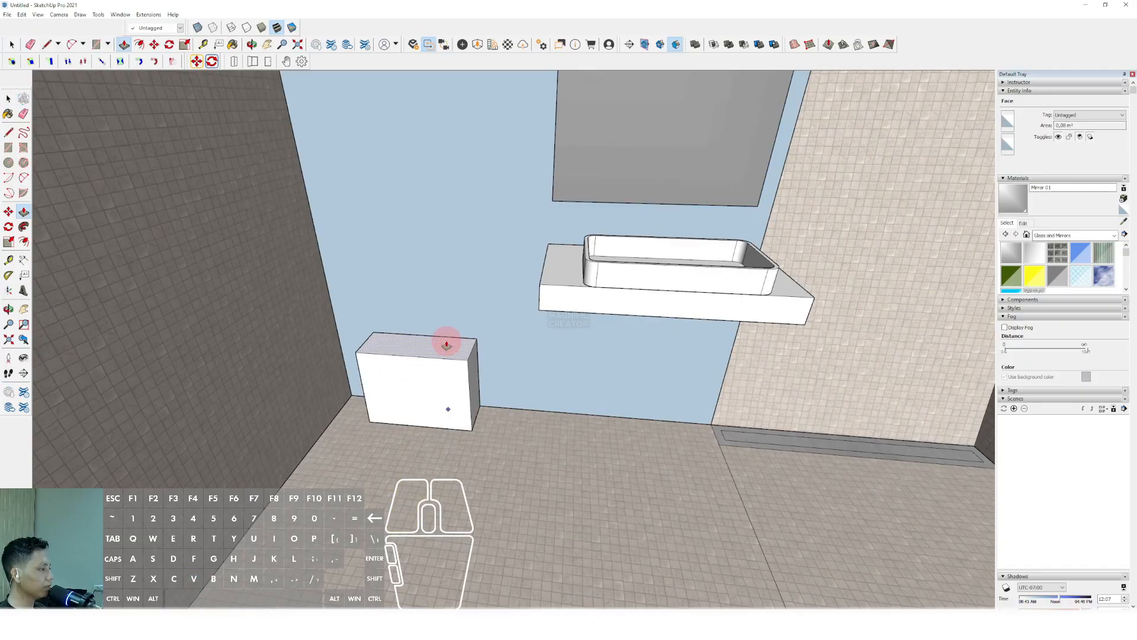
{"action": "left_click", "coordinate": [434, 242]}
Group the upright box standing against the partition.
{"action": "key", "text": "space"}
{"action": "triple_click", "coordinate": [420, 291]}
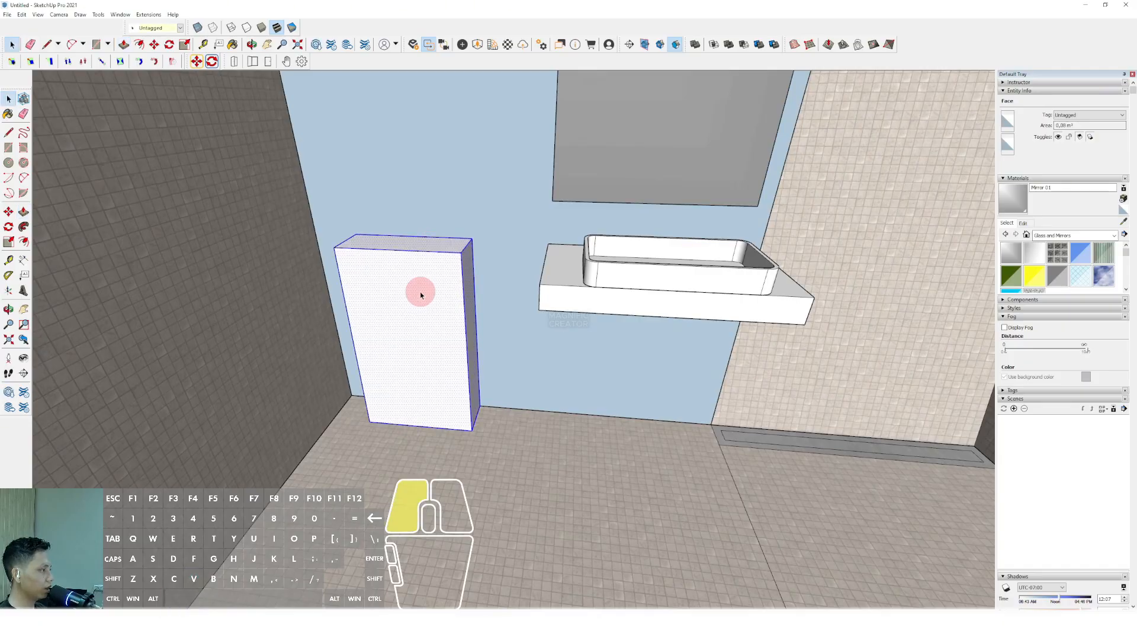
{"action": "key", "text": "g"}
Draw a floor rectangle in front of the upright box, round its front end with an arc and erase the leftover edge.
{"action": "middle_click_drag", "start_coordinate": [428, 302], "coordinate": [452, 379]}
{"action": "key", "text": "r"}
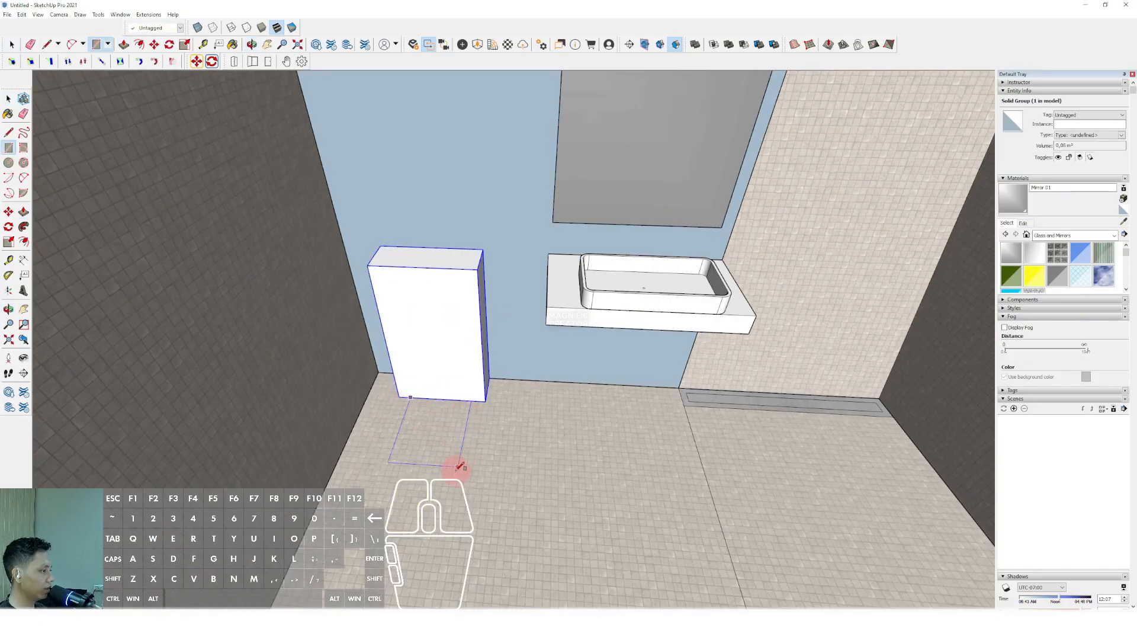
{"action": "left_click", "coordinate": [454, 491]}
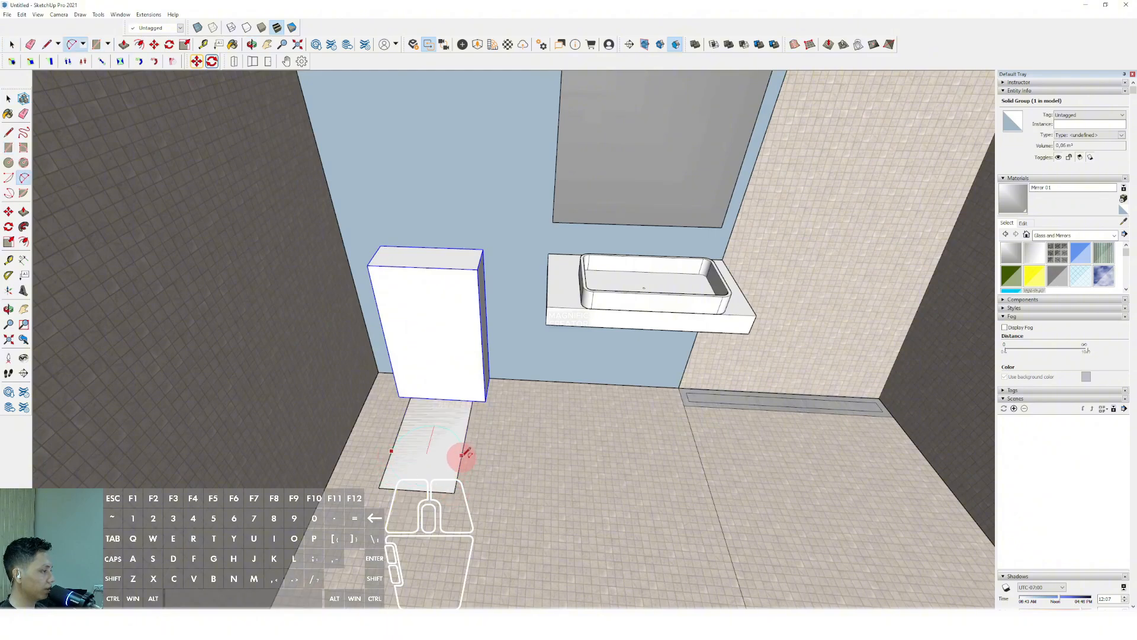
{"action": "double_click", "coordinate": [461, 462]}
{"action": "key", "text": "space"}
{"action": "key", "text": "e"}
{"action": "mouse_move", "coordinate": [457, 482]}
{"action": "left_mouse_down"}
{"action": "mouse_move", "coordinate": [413, 489]}
{"action": "mouse_move", "coordinate": [376, 475]}
{"action": "left_mouse_up"}
Extrude the rounded floor shape to about half the upright box's height and group it as the toilet bowl.
{"action": "key", "text": "p"}
{"action": "left_click_drag", "start_coordinate": [439, 414], "coordinate": [451, 345]}
{"action": "key", "text": "space"}
{"action": "triple_click", "coordinate": [434, 391]}
{"action": "key", "text": "shift+g"}
{"action": "scroll", "coordinate": [436, 395], "scroll_direction": "down", "scroll_amount": 3}
{"action": "middle_click_drag", "start_coordinate": [437, 395], "coordinate": [461, 299]}
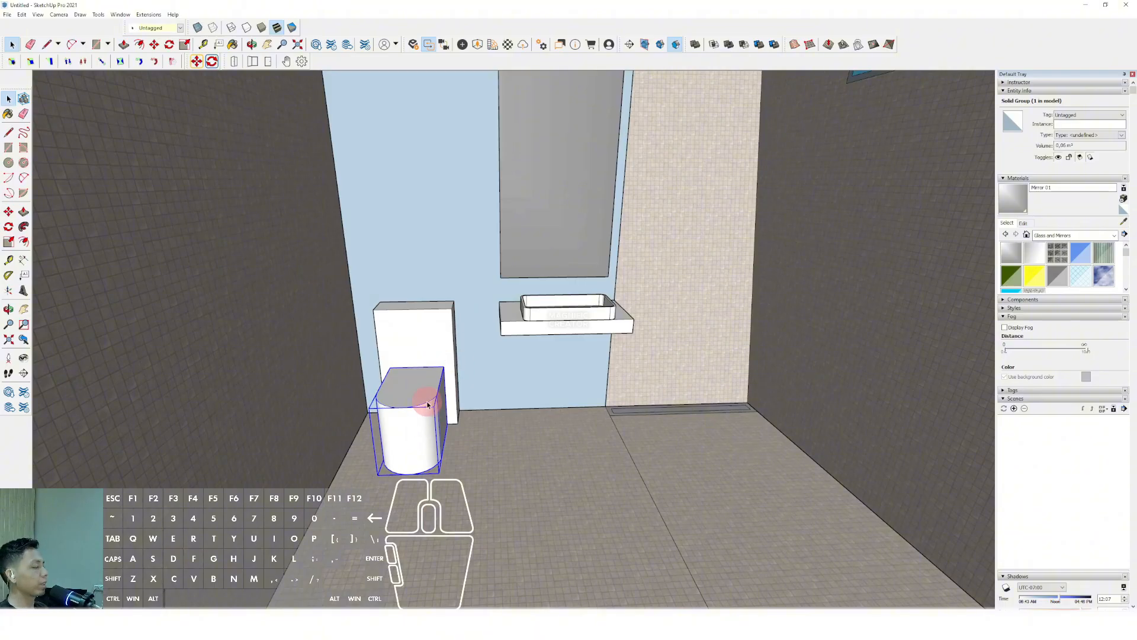
Draw a small horizontal rectangle on the tiled wall below the window, extrude it into a thin panel and group it.
{"action": "scroll", "coordinate": [438, 323], "scroll_direction": "up", "scroll_amount": 4}
{"action": "middle_click_drag", "start_coordinate": [489, 327], "coordinate": [505, 307]}
{"action": "scroll", "coordinate": [517, 375], "scroll_direction": "down", "scroll_amount": 4}
{"action": "middle_click_drag", "start_coordinate": [518, 376], "coordinate": [544, 388]}
{"action": "key", "text": "r"}
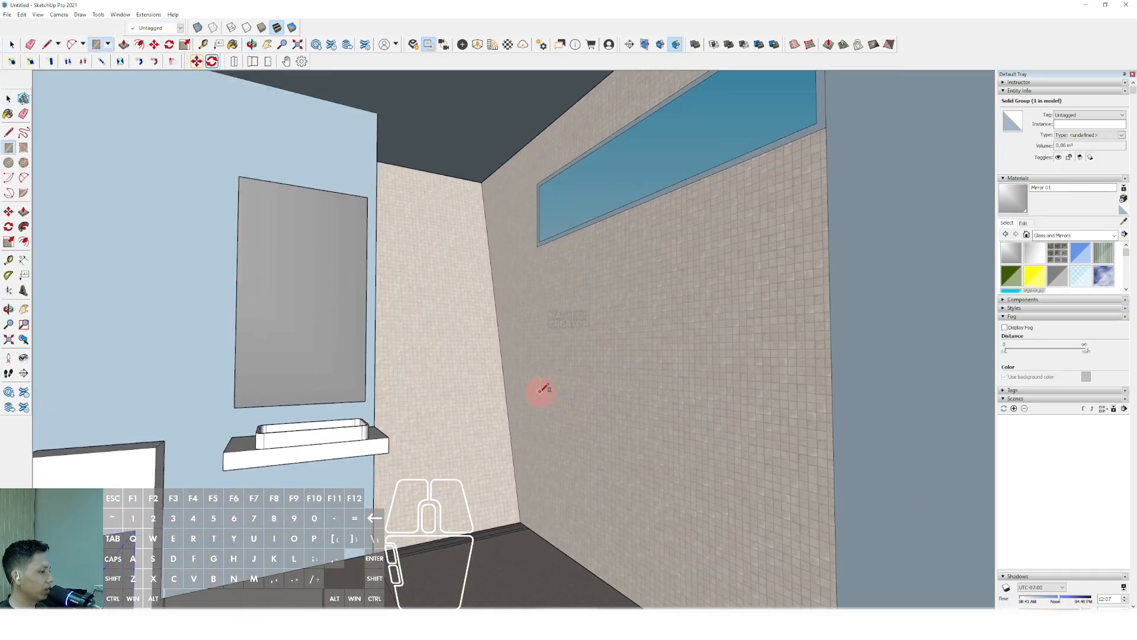
{"action": "scroll", "coordinate": [540, 391], "scroll_direction": "down", "scroll_amount": 2}
{"action": "scroll", "coordinate": [578, 415], "scroll_direction": "up", "scroll_amount": 1}
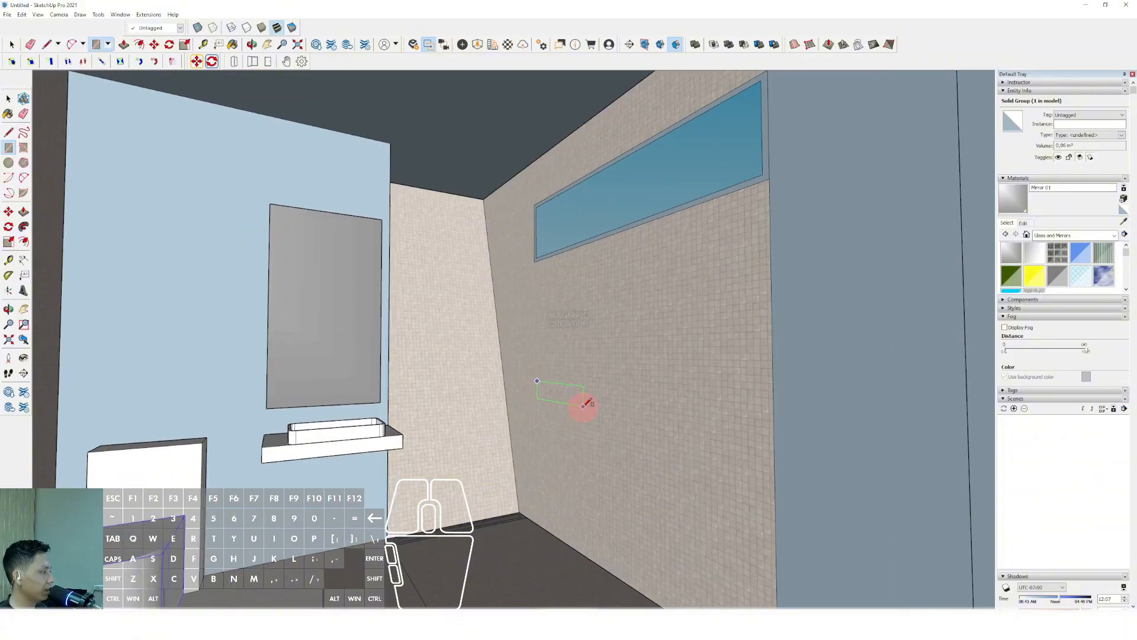
{"action": "left_click", "coordinate": [584, 405]}
{"action": "key", "text": "space"}
{"action": "scroll", "coordinate": [564, 392], "scroll_direction": "up", "scroll_amount": 5}
{"action": "left_click", "coordinate": [592, 398]}
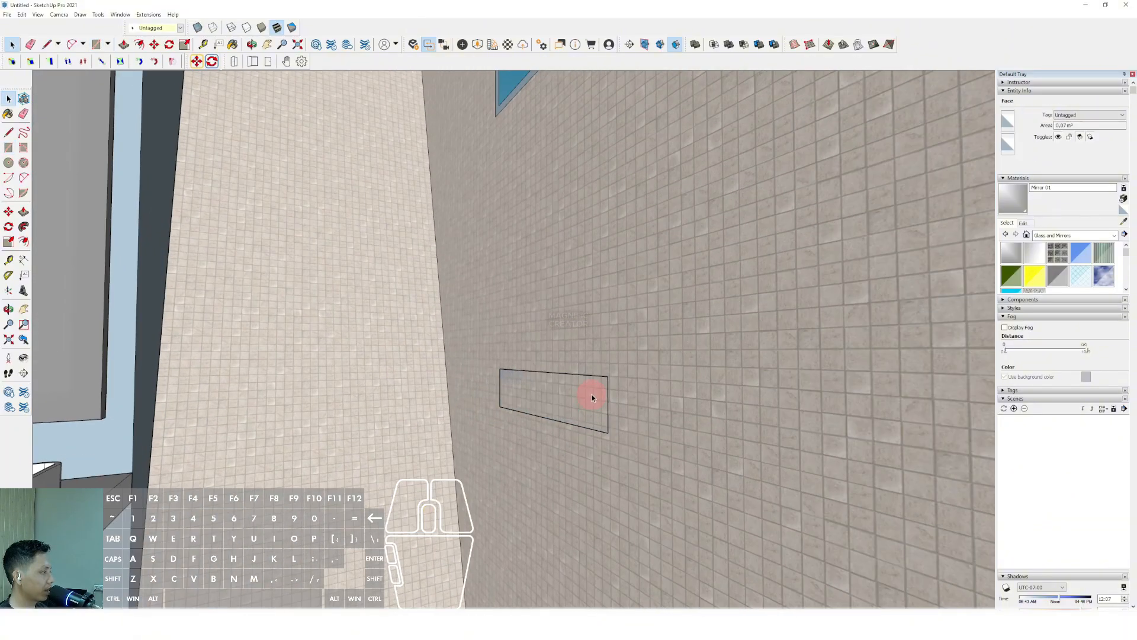
{"action": "left_click", "coordinate": [596, 390]}
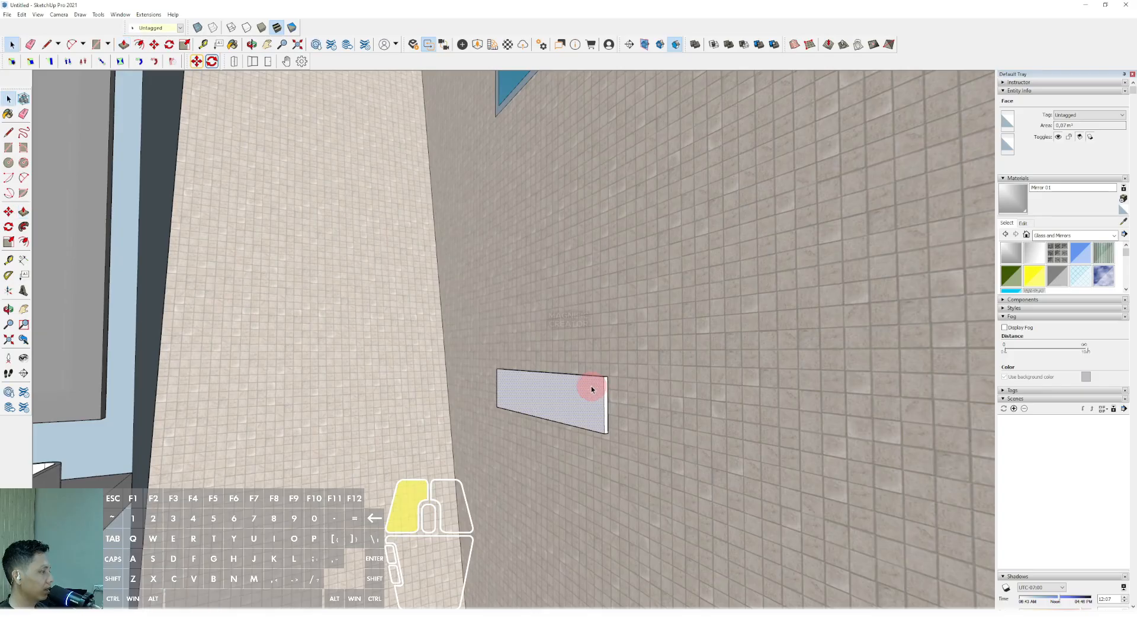
Draw a circle on the ceiling beside the window wall and extrude it into a thin disc.
{"action": "scroll", "coordinate": [593, 389], "scroll_direction": "down", "scroll_amount": 6}
{"action": "middle_click_drag", "start_coordinate": [551, 399], "coordinate": [483, 396]}
{"action": "key", "text": "c"}
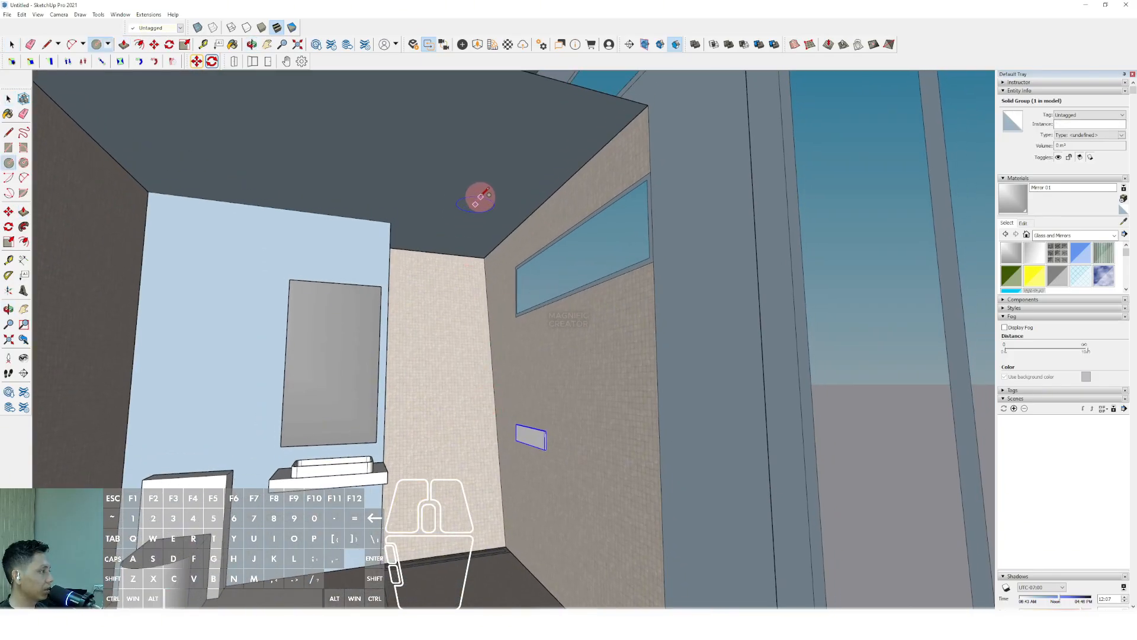
{"action": "left_click", "coordinate": [483, 193]}
{"action": "scroll", "coordinate": [486, 199], "scroll_direction": "up", "scroll_amount": 5}
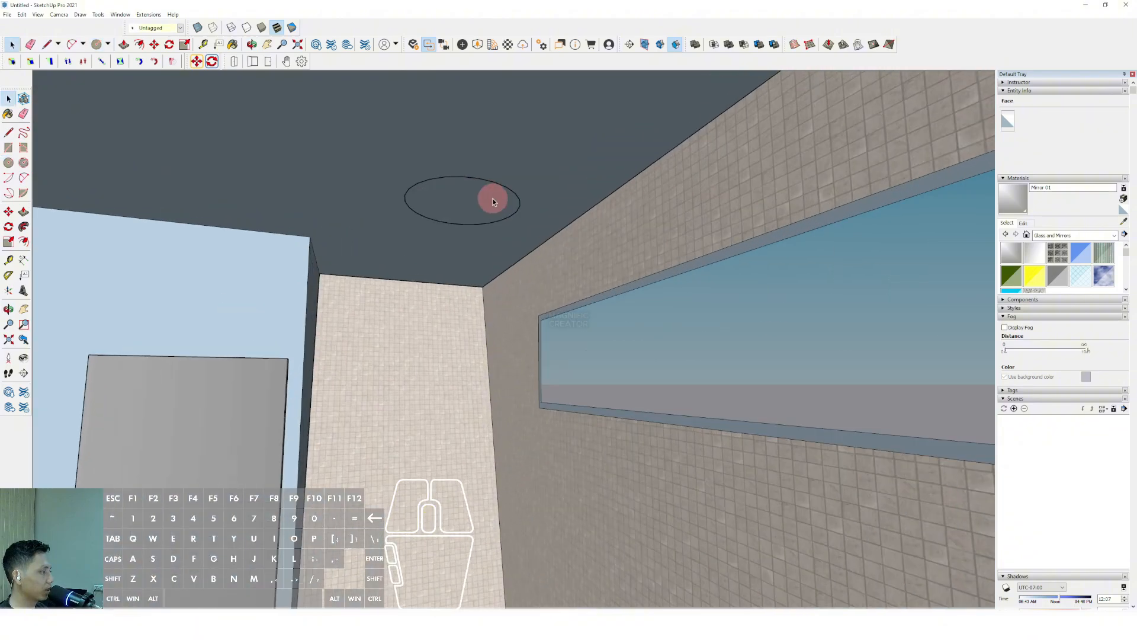
{"action": "key", "text": "p"}
{"action": "key", "text": "f"}
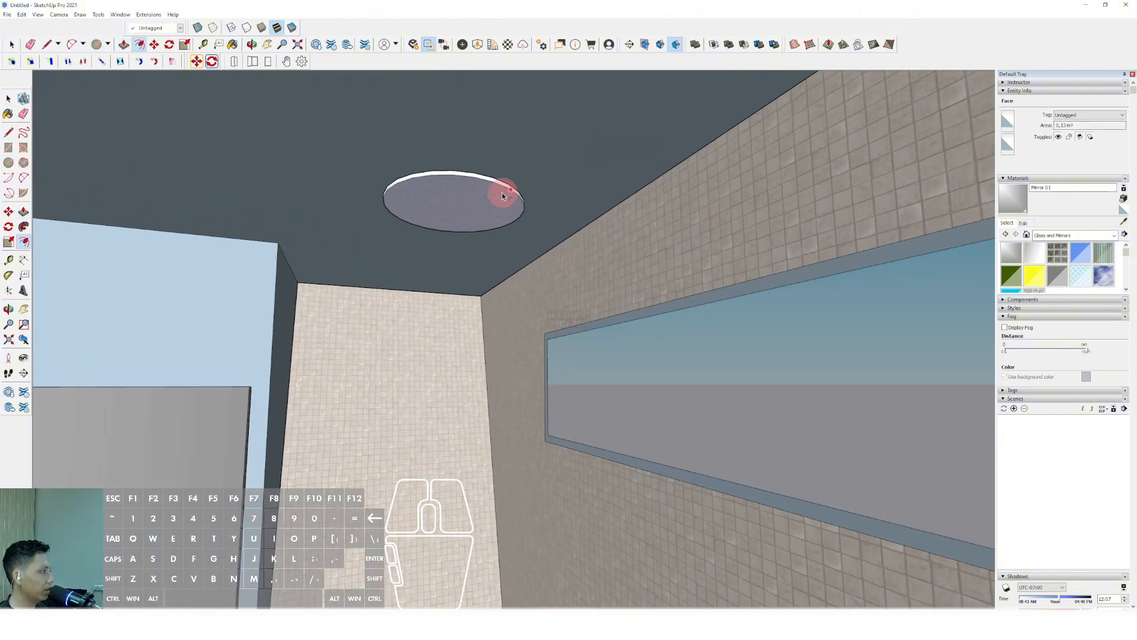
Offset several concentric circles inward on the underside of the ceiling disc.
{"action": "left_click", "coordinate": [502, 193]}
{"action": "scroll", "coordinate": [499, 191], "scroll_direction": "up", "scroll_amount": 2}
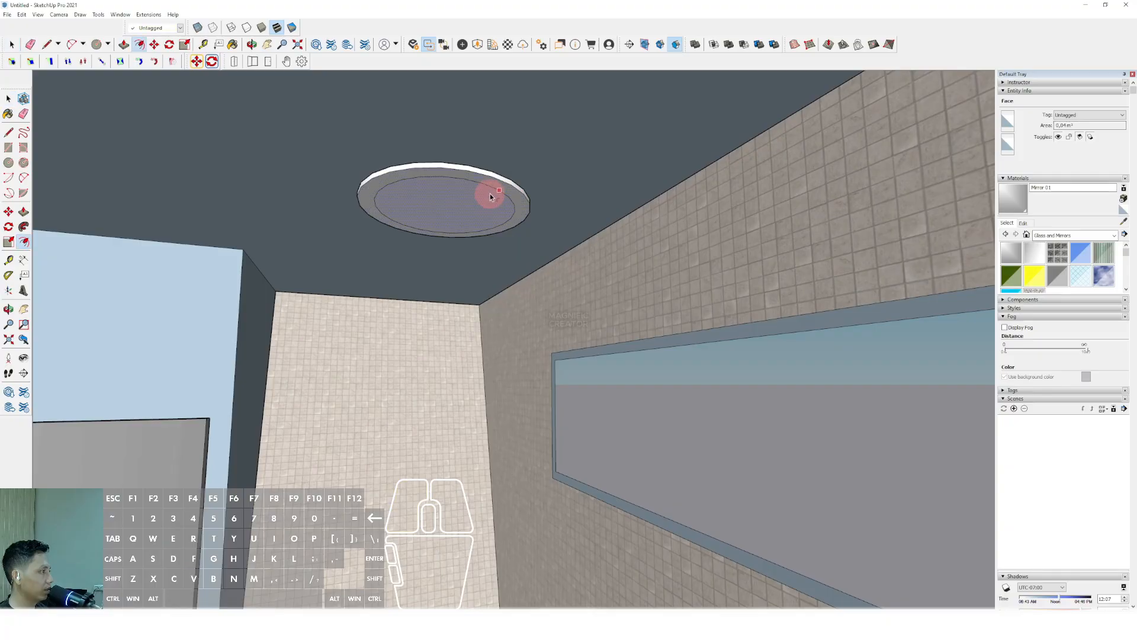
{"action": "left_click", "coordinate": [484, 195]}
{"action": "left_click", "coordinate": [479, 202]}
{"action": "key", "text": "f"}
{"action": "left_click", "coordinate": [482, 199]}
{"action": "left_click", "coordinate": [465, 204]}
Group the shower-head disc and move it straight down, a short distance below the ceiling.
{"action": "key", "text": "space"}
{"action": "scroll", "coordinate": [465, 204], "scroll_direction": "down", "scroll_amount": 4}
{"action": "left_click", "coordinate": [471, 202]}
{"action": "triple_click", "coordinate": [472, 205]}
{"action": "key", "text": "ctrl+g"}
{"action": "scroll", "coordinate": [471, 202], "scroll_direction": "down", "scroll_amount": 2}
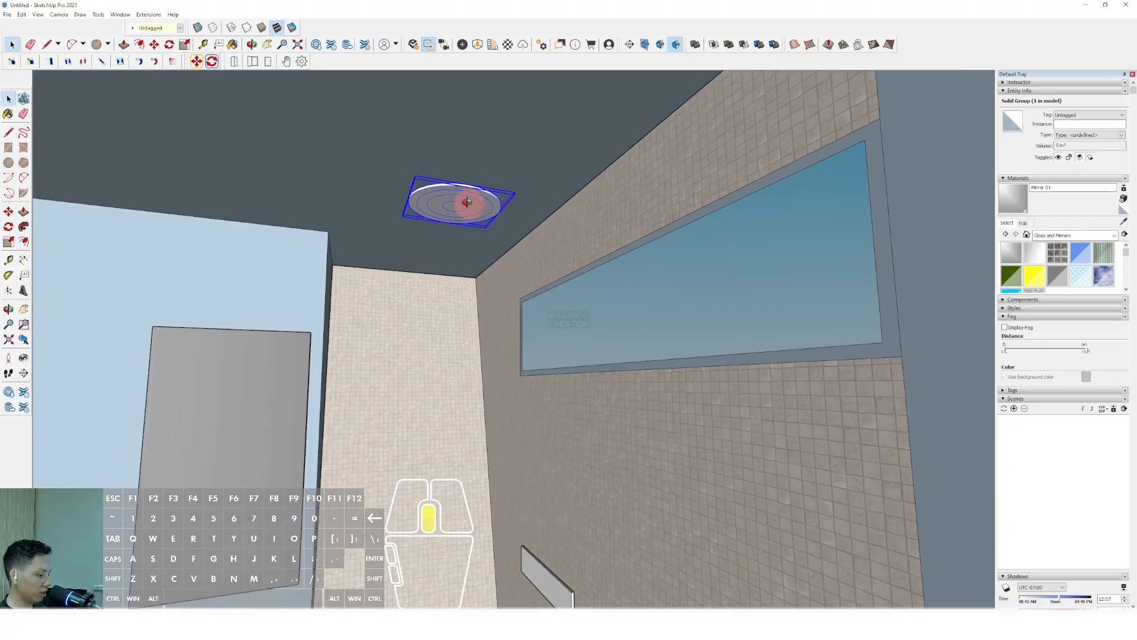
{"action": "key", "text": "m"}
{"action": "left_click", "coordinate": [465, 205]}
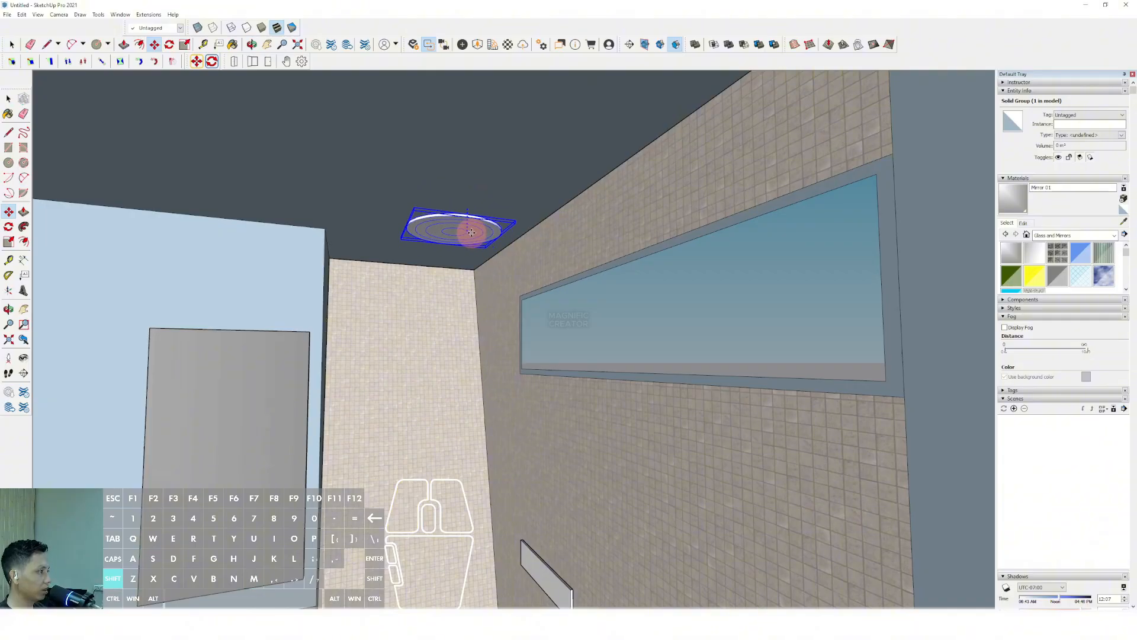
Inside the disc's group, offset a small circle at the centre of its upper face and extrude it upward as a stem.
{"action": "middle_click_drag", "start_coordinate": [468, 228], "coordinate": [495, 354]}
{"action": "key", "text": "space"}
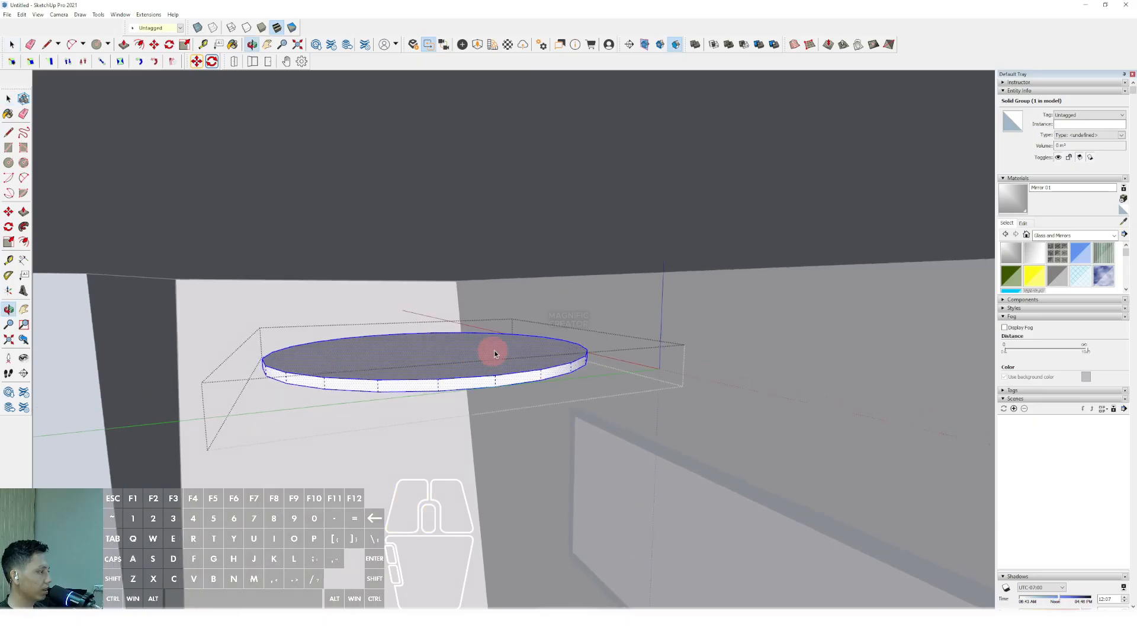
{"action": "key", "text": "f"}
{"action": "left_click", "coordinate": [544, 341]}
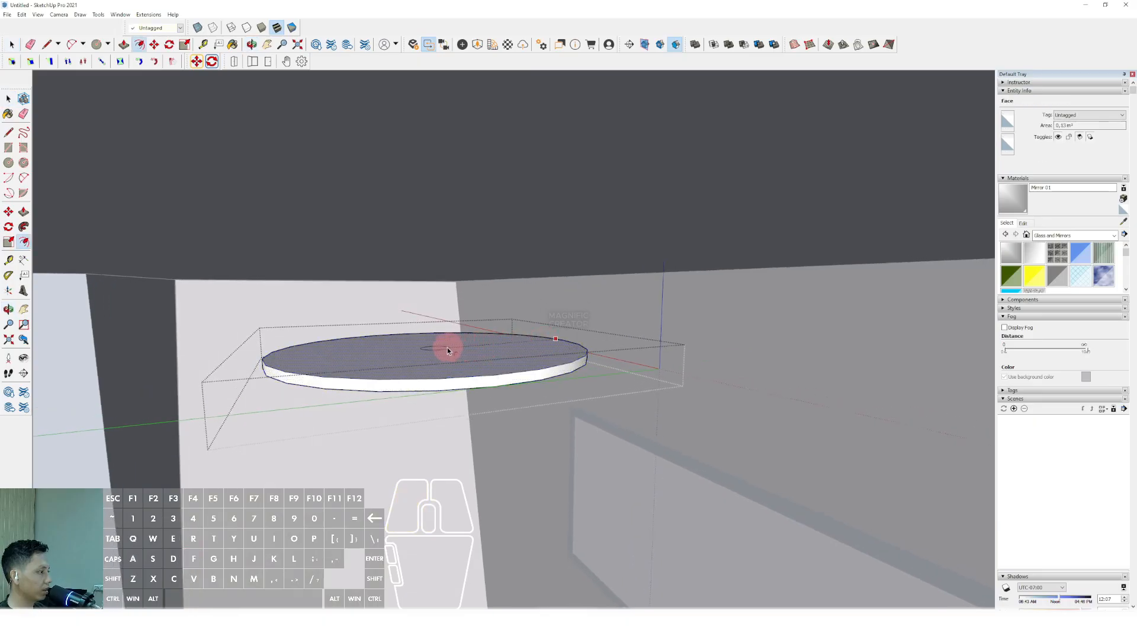
{"action": "key", "text": "space"}
{"action": "key", "text": "v"}
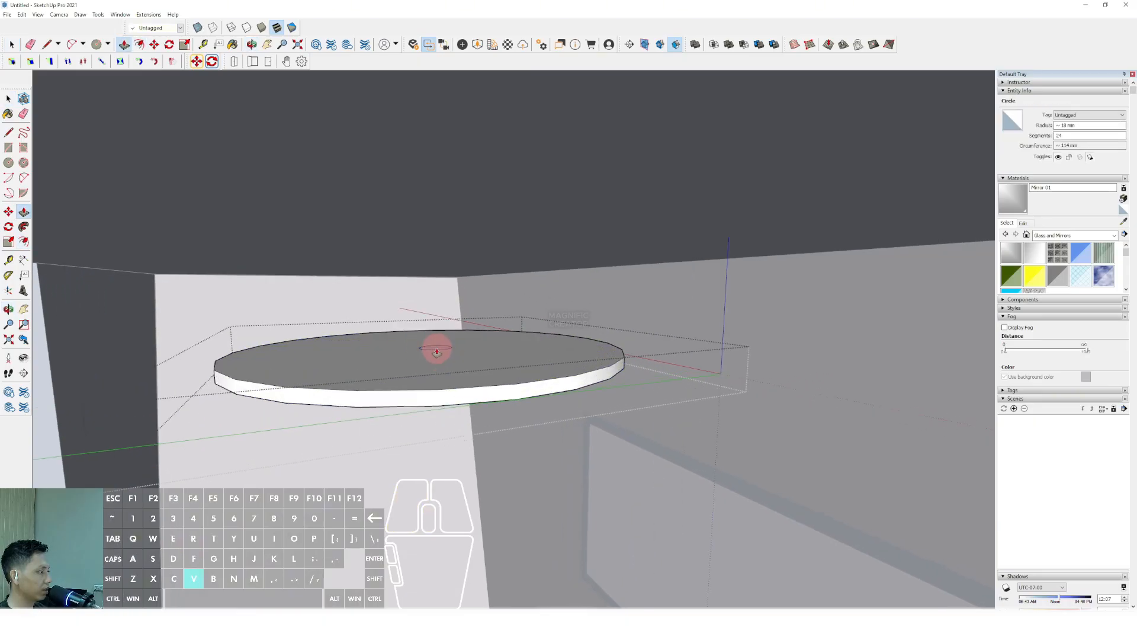
{"action": "left_click", "coordinate": [435, 350]}
{"action": "key", "text": "space"}
{"action": "middle_click_drag", "start_coordinate": [473, 256], "coordinate": [482, 303]}
{"action": "scroll", "coordinate": [482, 304], "scroll_direction": "down", "scroll_amount": 3}
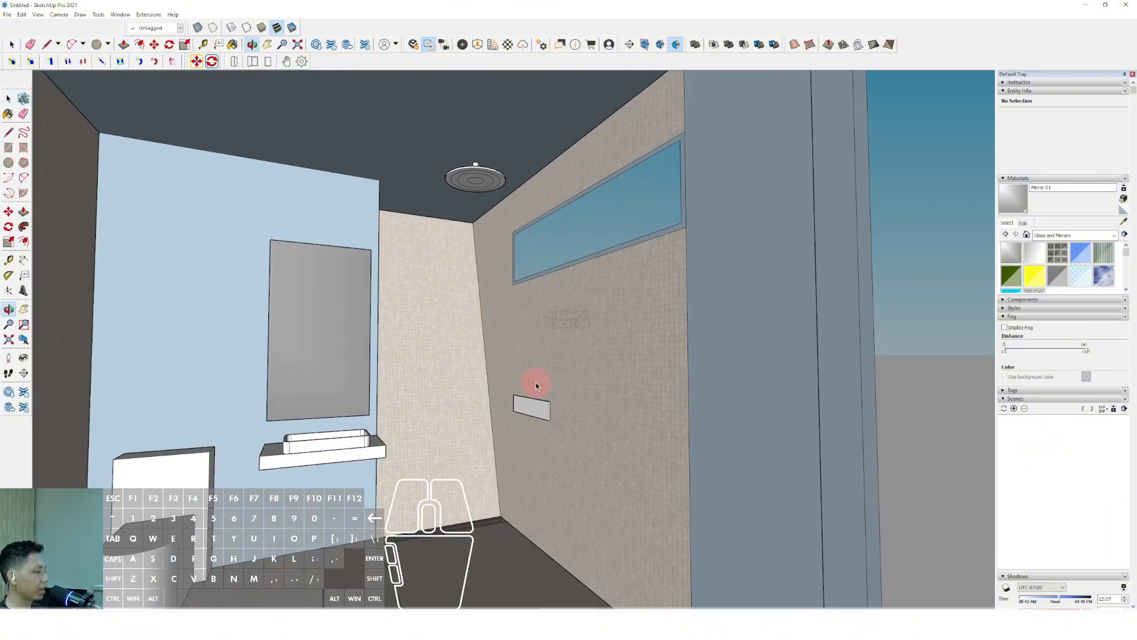
Inside the wall panel's group, draw a small upright rectangle and three narrow horizontal ones on its front face as shower controls.
{"action": "scroll", "coordinate": [514, 408], "scroll_direction": "up", "scroll_amount": 6}
{"action": "double_click", "coordinate": [512, 405]}
{"action": "scroll", "coordinate": [509, 389], "scroll_direction": "up", "scroll_amount": 2}
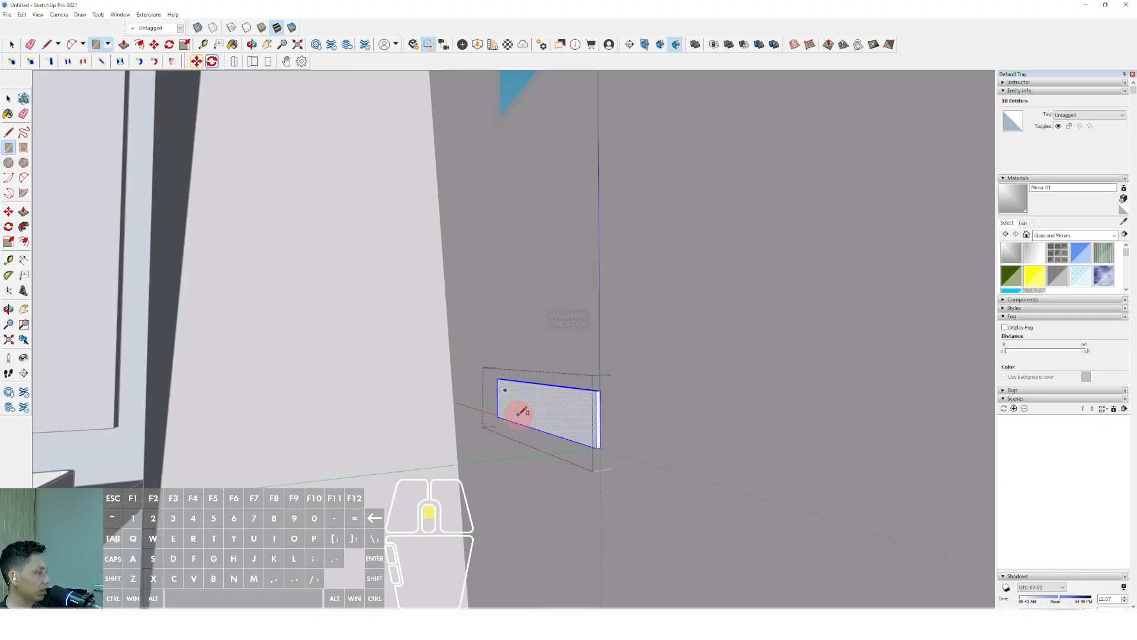
{"action": "key", "text": "space"}
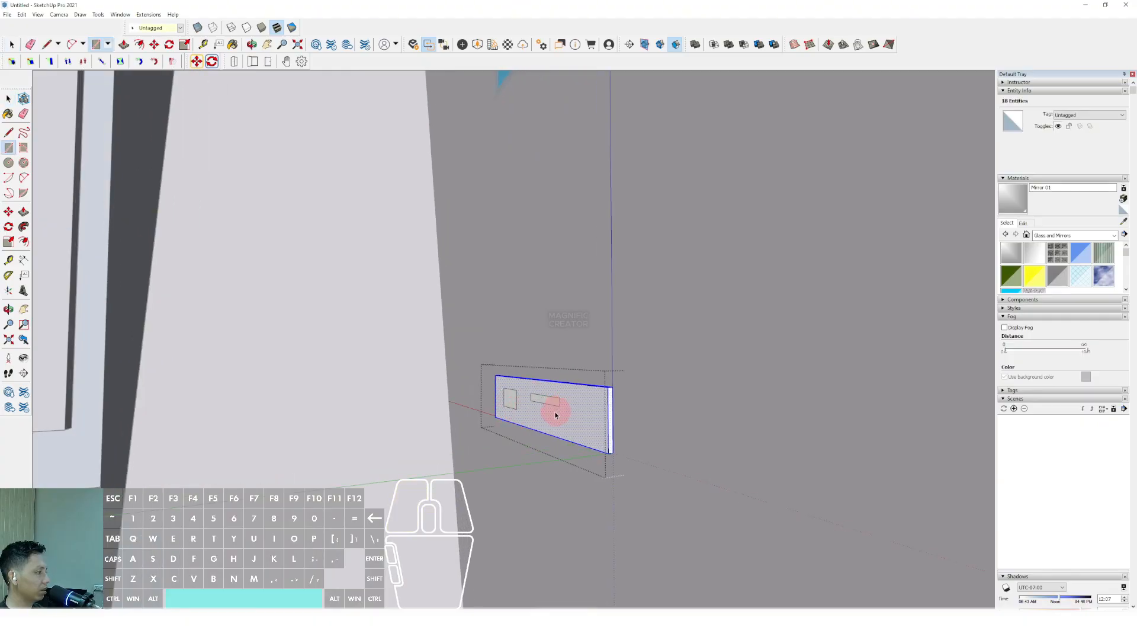
{"action": "left_click", "coordinate": [599, 410]}
{"action": "key", "text": "space"}
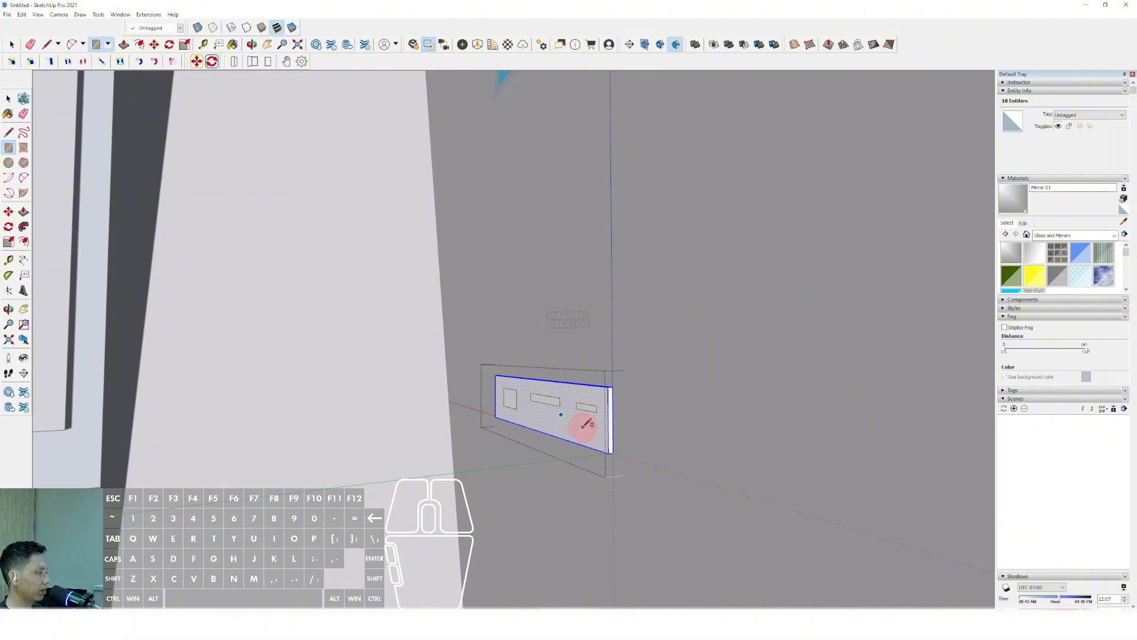
{"action": "scroll", "coordinate": [587, 423], "scroll_direction": "down", "scroll_amount": 2}
{"action": "key", "text": "space"}
Draw a tall vertical rectangle projecting from the partition's edge beside the basin as a shower screen and group it.
{"action": "middle_click_drag", "start_coordinate": [549, 418], "coordinate": [416, 504]}
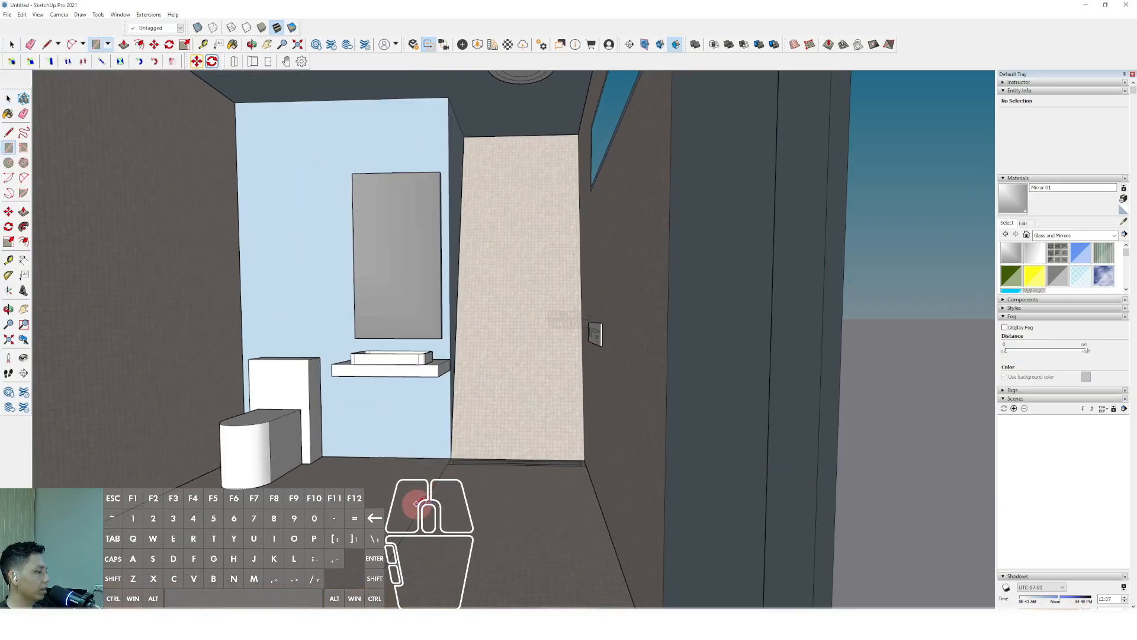
{"action": "left_click", "coordinate": [449, 177], "text": "shift"}
{"action": "key", "text": "space"}
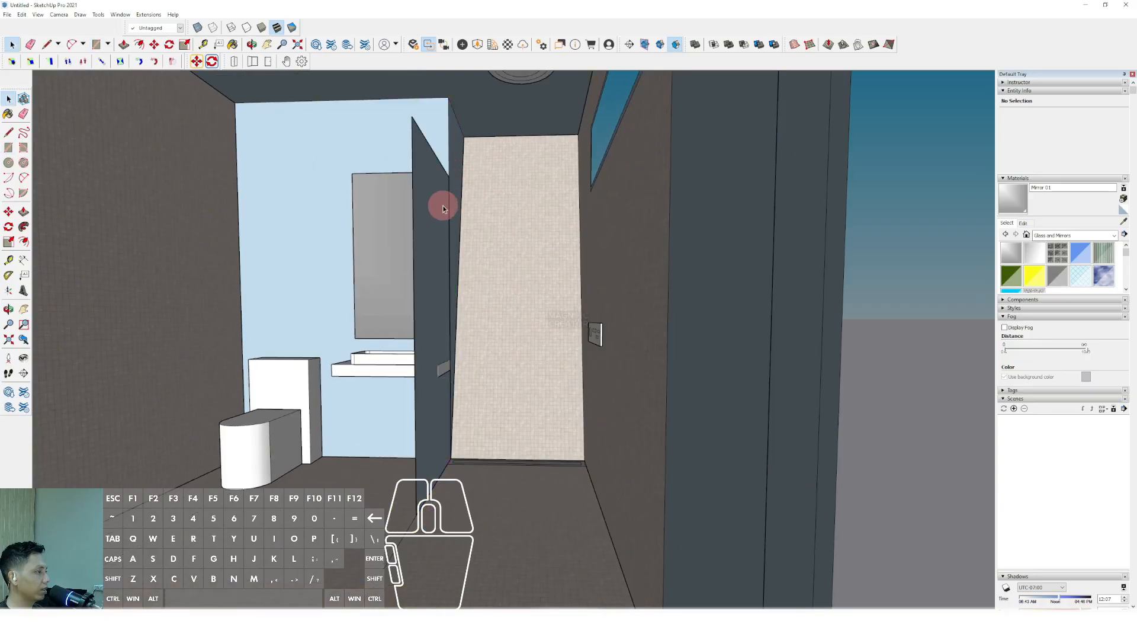
{"action": "double_click", "coordinate": [443, 207]}
{"action": "right_click", "coordinate": [443, 208]}
{"action": "left_click", "coordinate": [472, 284]}
{"action": "scroll", "coordinate": [421, 322], "scroll_direction": "up", "scroll_amount": 3}
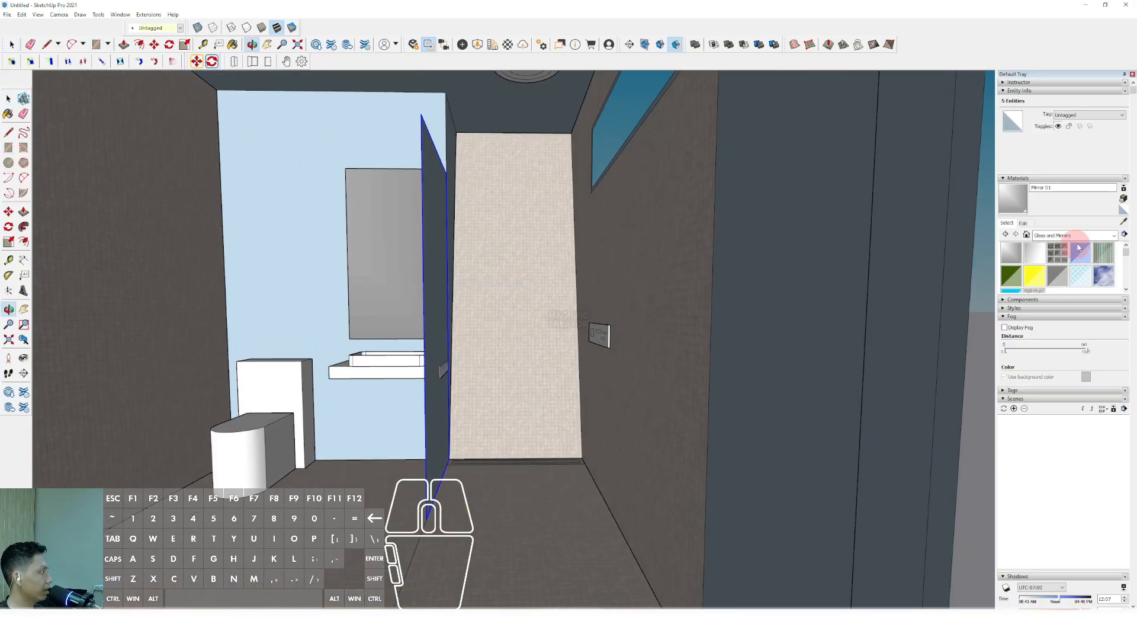
Paint the shower screen with Translucent Glass Gray from the Glass and Mirrors materials.
{"action": "left_click", "coordinate": [1058, 275]}
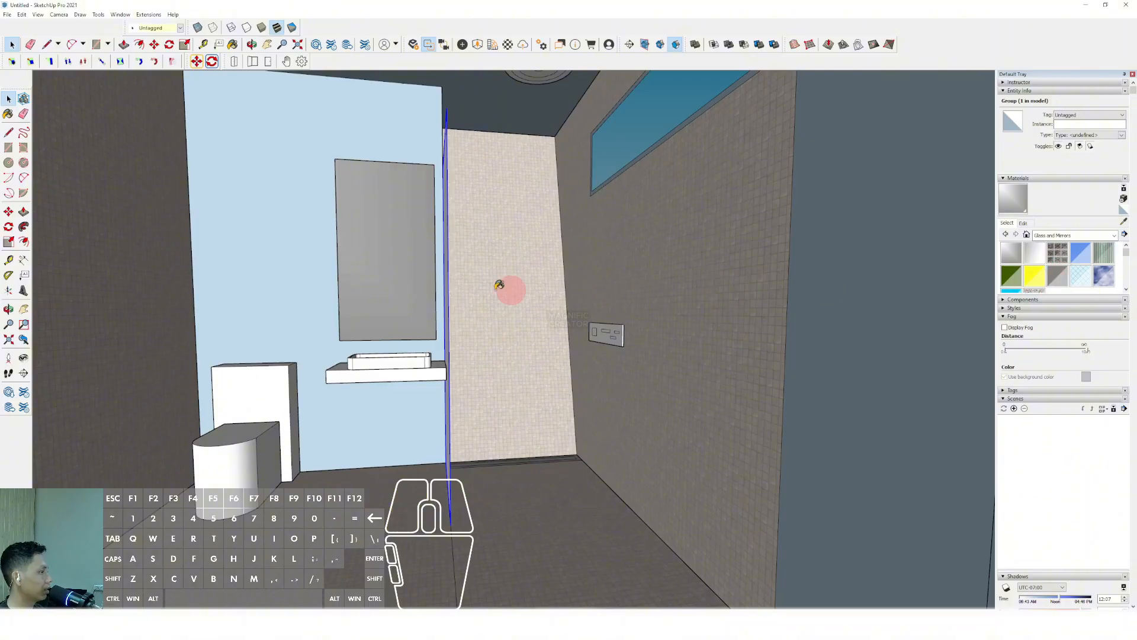
{"action": "scroll", "coordinate": [491, 299], "scroll_direction": "down", "scroll_amount": 1}
{"action": "left_click", "coordinate": [465, 296]}
{"action": "scroll", "coordinate": [436, 332], "scroll_direction": "down", "scroll_amount": 1}
{"action": "key", "text": "space"}
Group the basin, its shelf and the mirror together.
{"action": "scroll", "coordinate": [424, 382], "scroll_direction": "up", "scroll_amount": 1}
{"action": "left_click", "coordinate": [419, 374]}
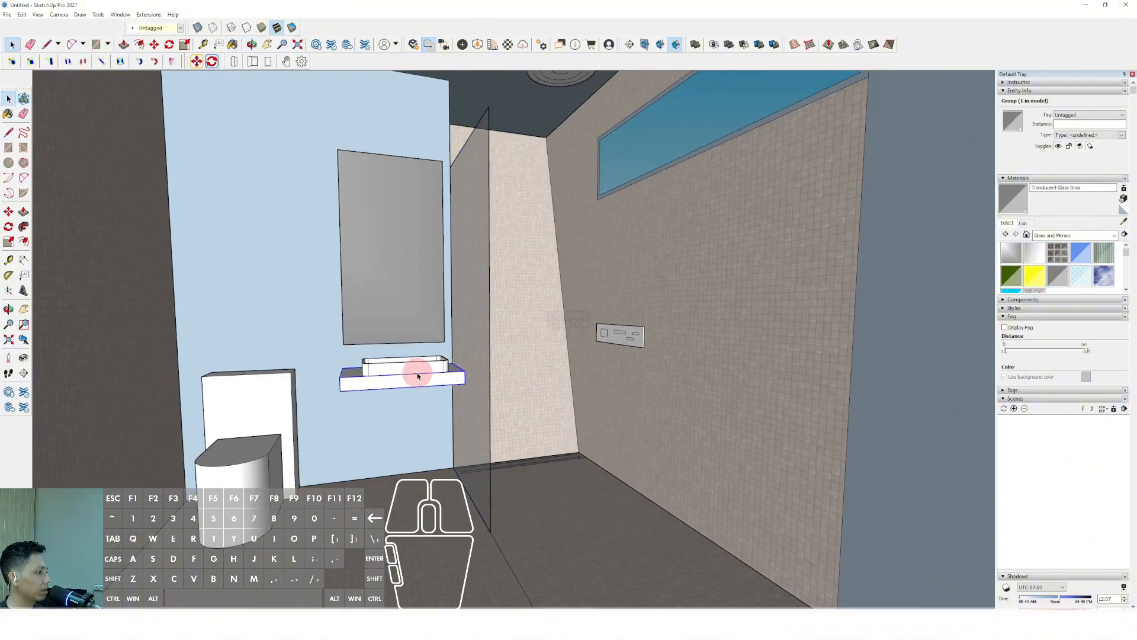
{"action": "right_click", "coordinate": [415, 373]}
{"action": "left_click", "coordinate": [397, 304], "text": "shift"}
{"action": "right_click", "coordinate": [396, 304]}
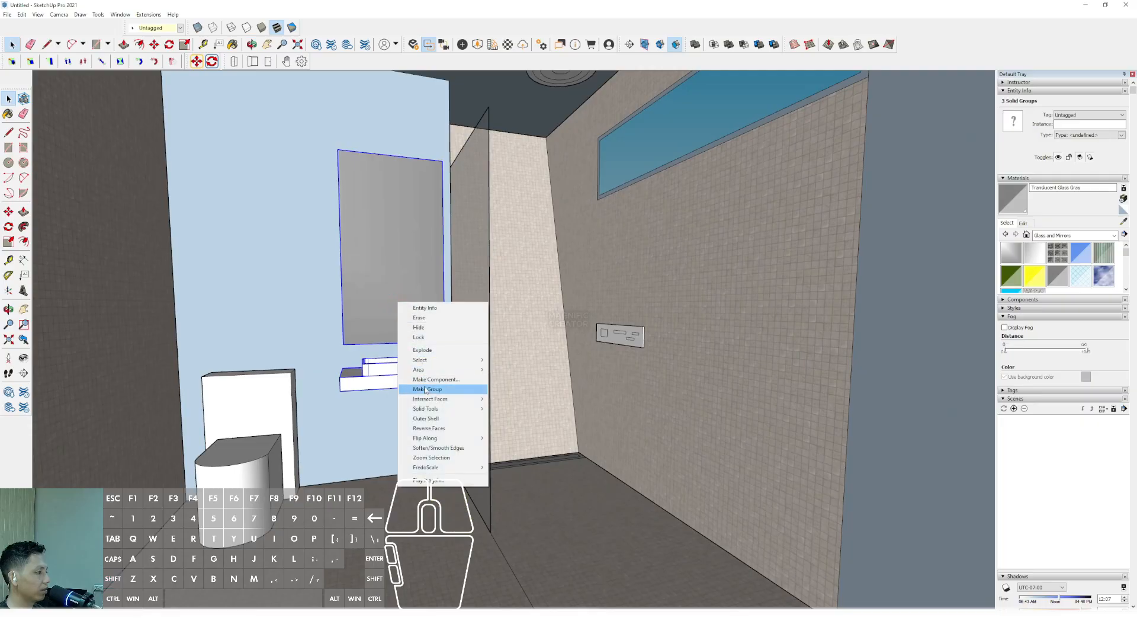
{"action": "left_click", "coordinate": [426, 381]}
Move the basin and mirror group slightly along the partition, away from the shower screen and toward the toilet.
{"action": "scroll", "coordinate": [409, 407], "scroll_direction": "down", "scroll_amount": 1}
{"action": "key", "text": "m"}
{"action": "left_click", "coordinate": [398, 409], "text": "shift"}
{"action": "key", "text": "space"}
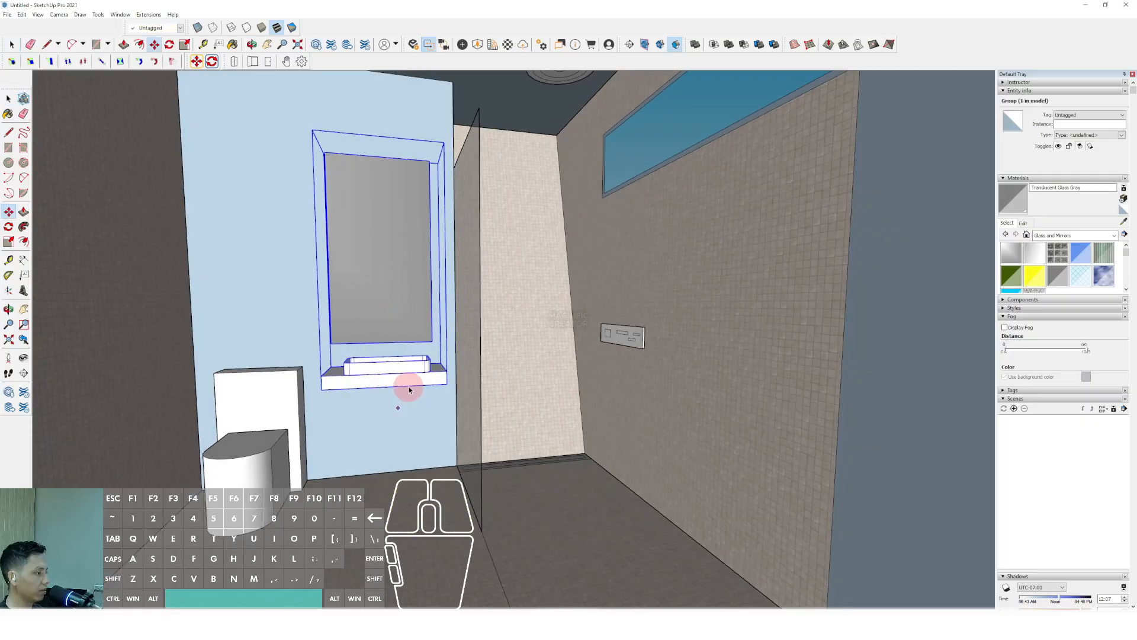
{"action": "scroll", "coordinate": [408, 389], "scroll_direction": "down", "scroll_amount": 1}
{"action": "middle_click_drag", "start_coordinate": [408, 389], "coordinate": [497, 406]}
{"action": "scroll", "coordinate": [445, 406], "scroll_direction": "down", "scroll_amount": 2}
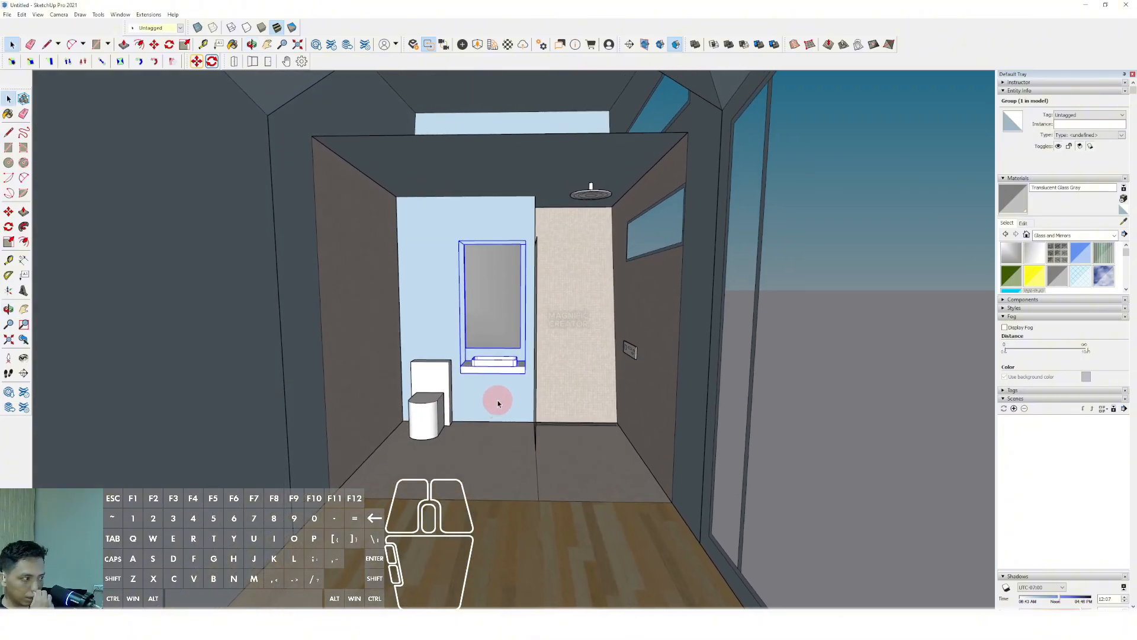
Draw a rectangle across the bathroom's open front, from its upper corner to the opposite floor corner, as the front wall.
{"action": "key", "text": "d"}
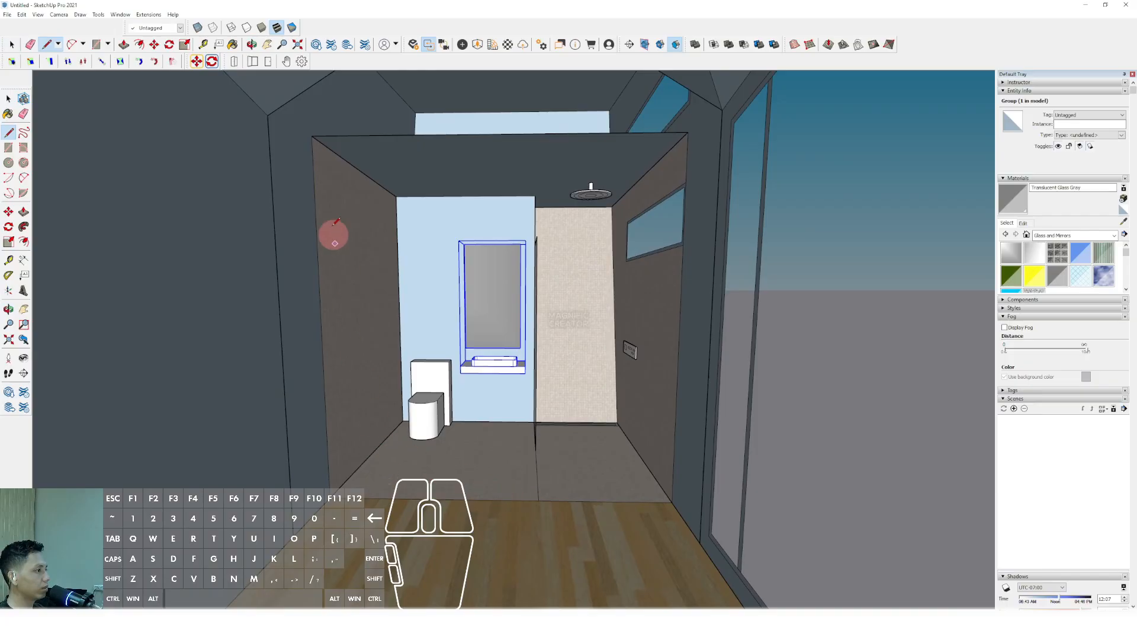
{"action": "key", "text": "r"}
{"action": "left_click", "coordinate": [311, 136]}
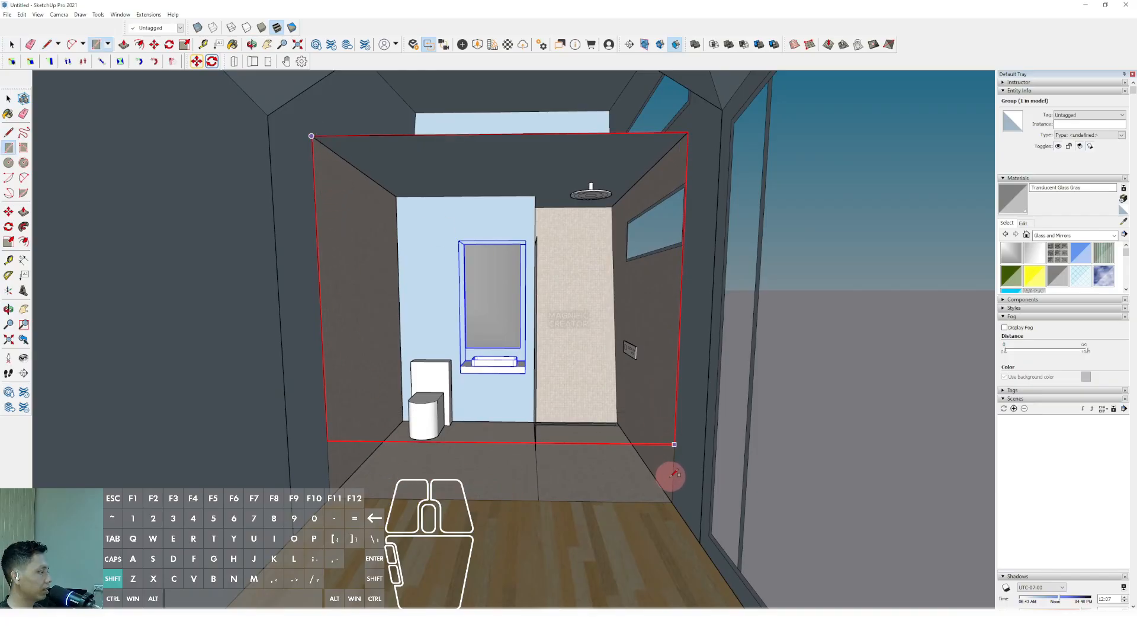
{"action": "left_click", "coordinate": [666, 499]}
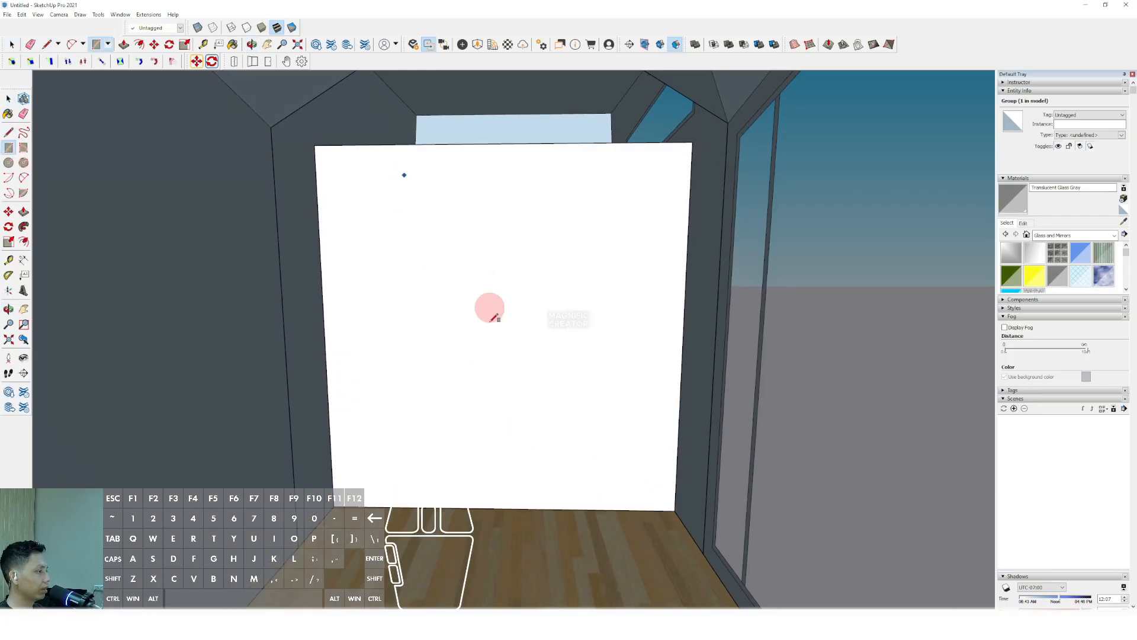
Draw a tall door rectangle on the front wall, rising from the floor edge to just below the wall's upper edge.
{"action": "left_click", "coordinate": [522, 508]}
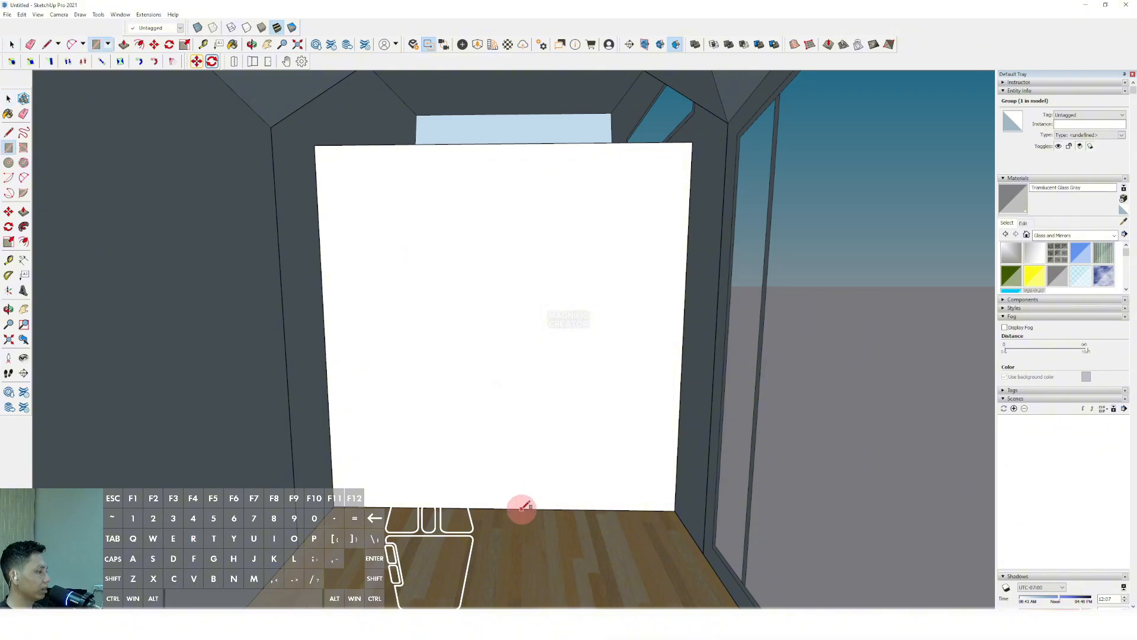
{"action": "left_click", "coordinate": [407, 173]}
{"action": "key", "text": "space"}
Offset the door outline's two side edges and upper edge slightly inward to form the door frame.
{"action": "scroll", "coordinate": [519, 225], "scroll_direction": "up", "scroll_amount": 2}
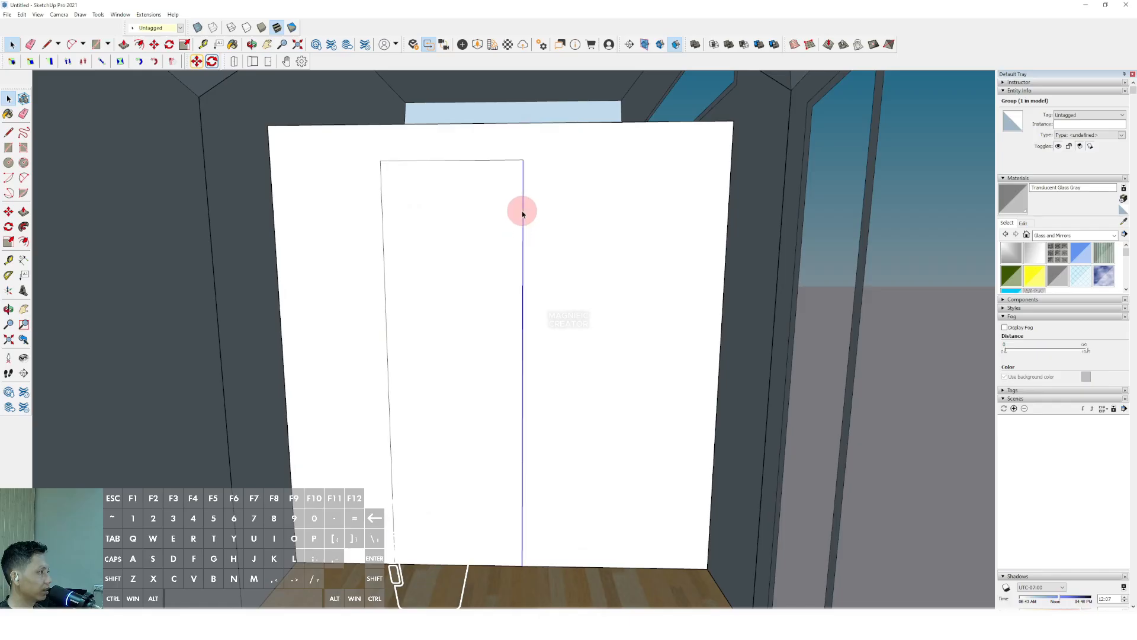
{"action": "left_click", "coordinate": [399, 161], "text": "shift"}
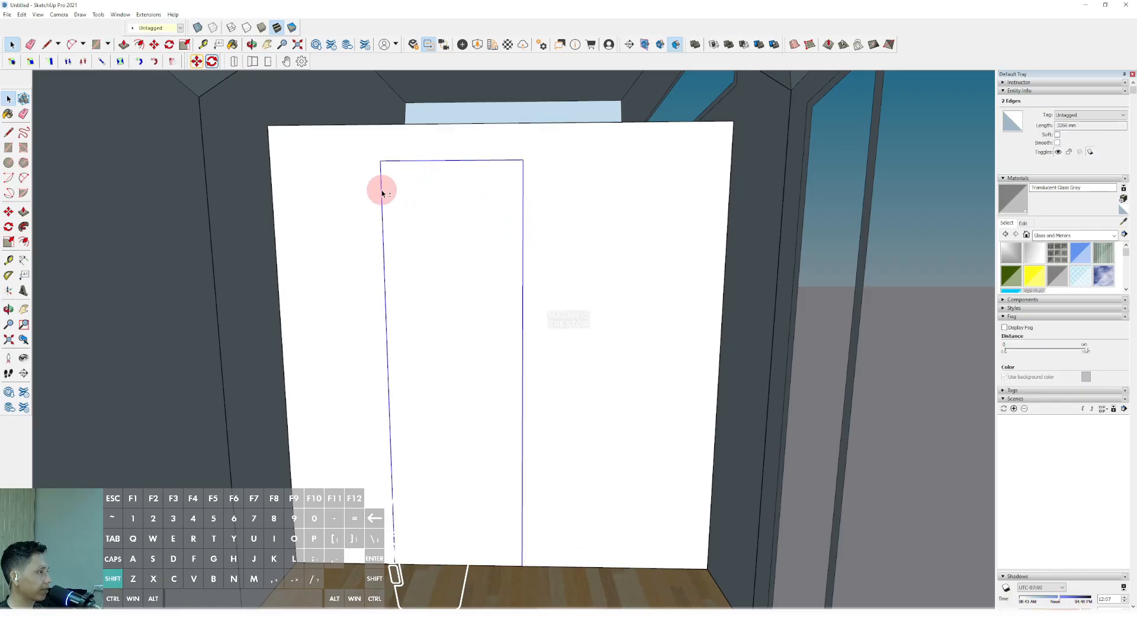
{"action": "scroll", "coordinate": [450, 213], "scroll_direction": "up", "scroll_amount": 2}
{"action": "left_click", "coordinate": [551, 202]}
{"action": "left_click", "coordinate": [542, 202]}
{"action": "key", "text": "space"}
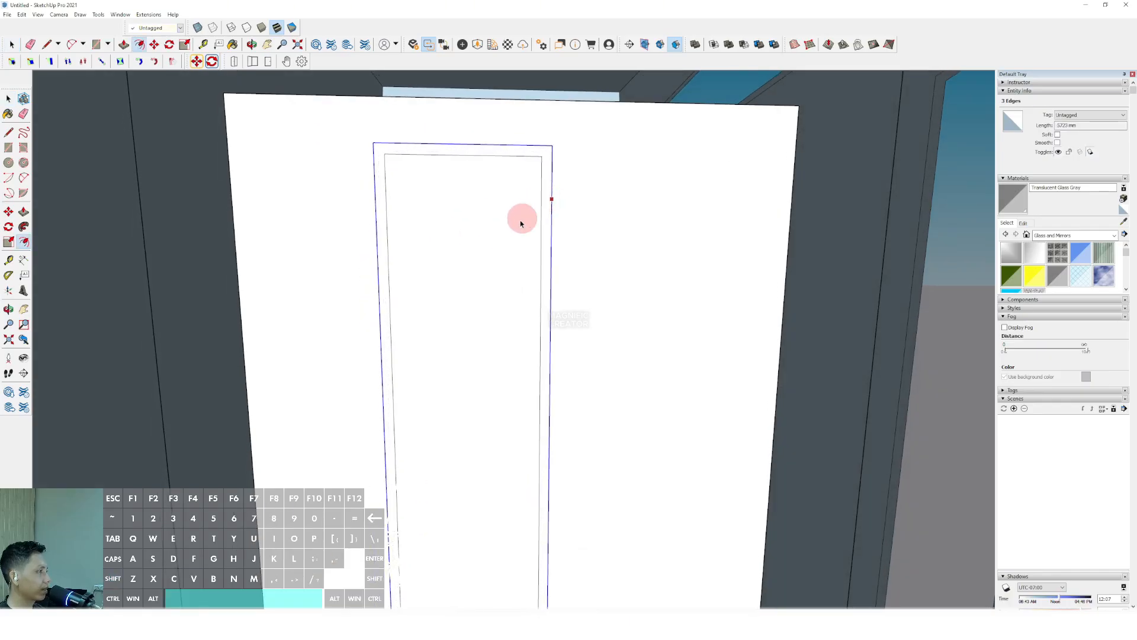
Finish the door frame offset and group the entire front wall together with its door and frame outlines.
{"action": "left_click", "coordinate": [522, 222]}
{"action": "scroll", "coordinate": [524, 225], "scroll_direction": "down", "scroll_amount": 2}
{"action": "middle_click_drag", "start_coordinate": [545, 253], "coordinate": [591, 219]}
{"action": "triple_click", "coordinate": [591, 220]}
{"action": "right_click", "coordinate": [591, 218]}
{"action": "left_click", "coordinate": [622, 294]}
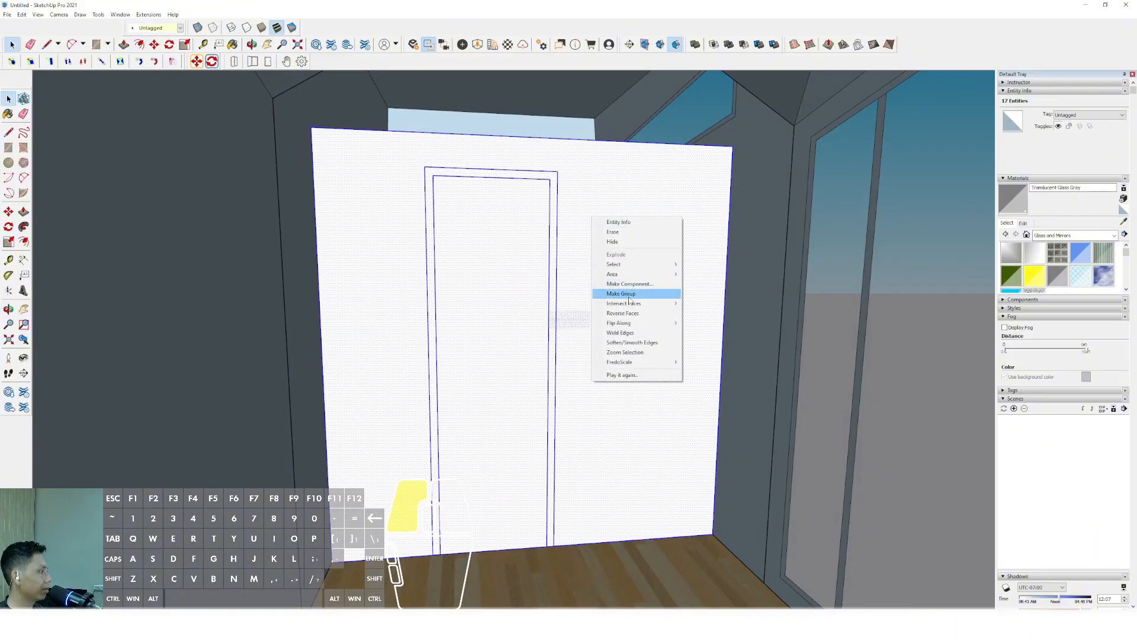
Turn on the section cut display and draw a narrow counter rectangle on the floor along the long side wall, beginning beside the door frame.
{"action": "scroll", "coordinate": [619, 292], "scroll_direction": "down", "scroll_amount": 2}
{"action": "middle_click_drag", "start_coordinate": [616, 292], "coordinate": [601, 314]}
{"action": "scroll", "coordinate": [592, 240], "scroll_direction": "up", "scroll_amount": 1}
{"action": "middle_click_drag", "start_coordinate": [584, 237], "coordinate": [610, 264], "text": "shift"}
{"action": "middle_click_drag", "start_coordinate": [610, 263], "coordinate": [467, 308]}
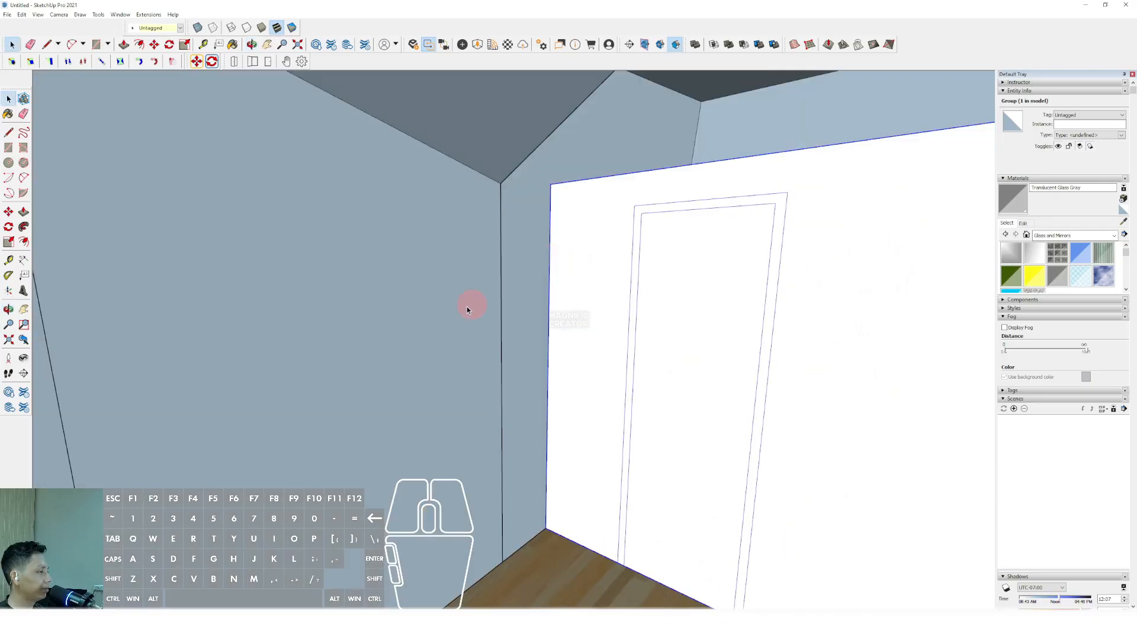
{"action": "scroll", "coordinate": [599, 141], "scroll_direction": "down", "scroll_amount": 1}
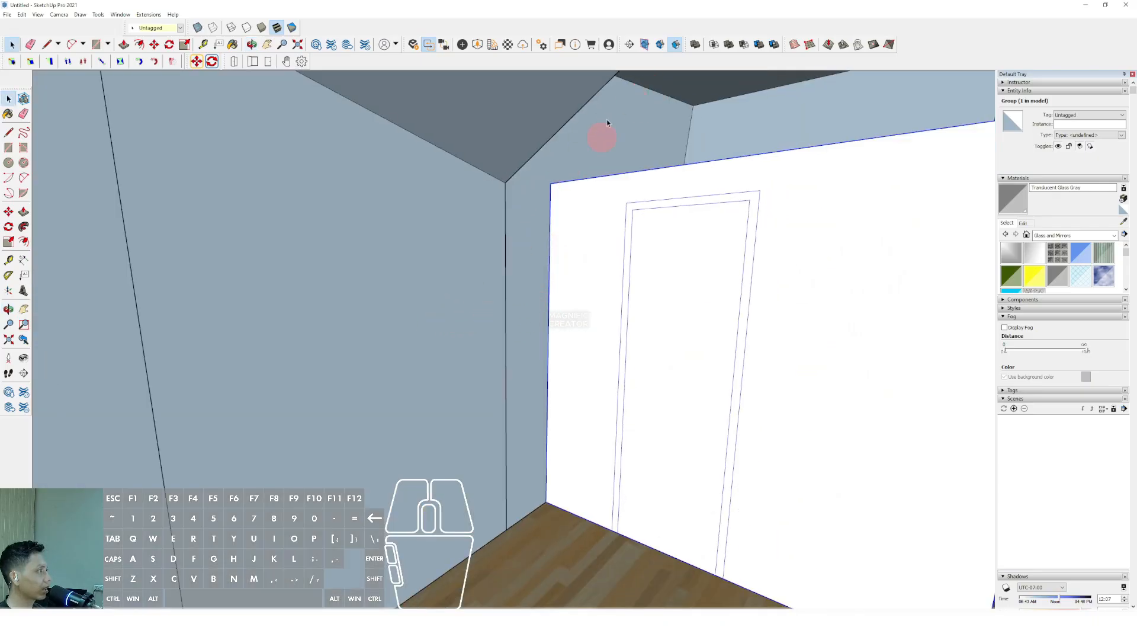
{"action": "left_click", "coordinate": [658, 45]}
{"action": "middle_click_drag", "start_coordinate": [593, 228], "coordinate": [446, 375]}
{"action": "scroll", "coordinate": [560, 358], "scroll_direction": "down", "scroll_amount": 3}
{"action": "scroll", "coordinate": [526, 347], "scroll_direction": "up", "scroll_amount": 3}
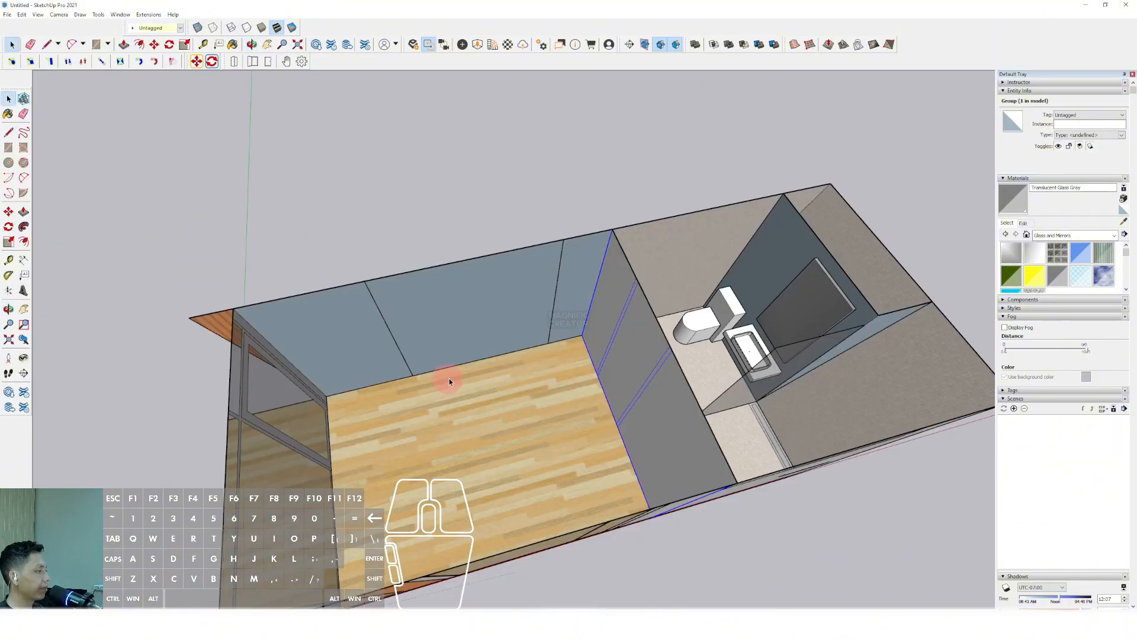
{"action": "scroll", "coordinate": [520, 362], "scroll_direction": "up", "scroll_amount": 6}
{"action": "key", "text": "r"}
{"action": "left_click", "coordinate": [620, 381]}
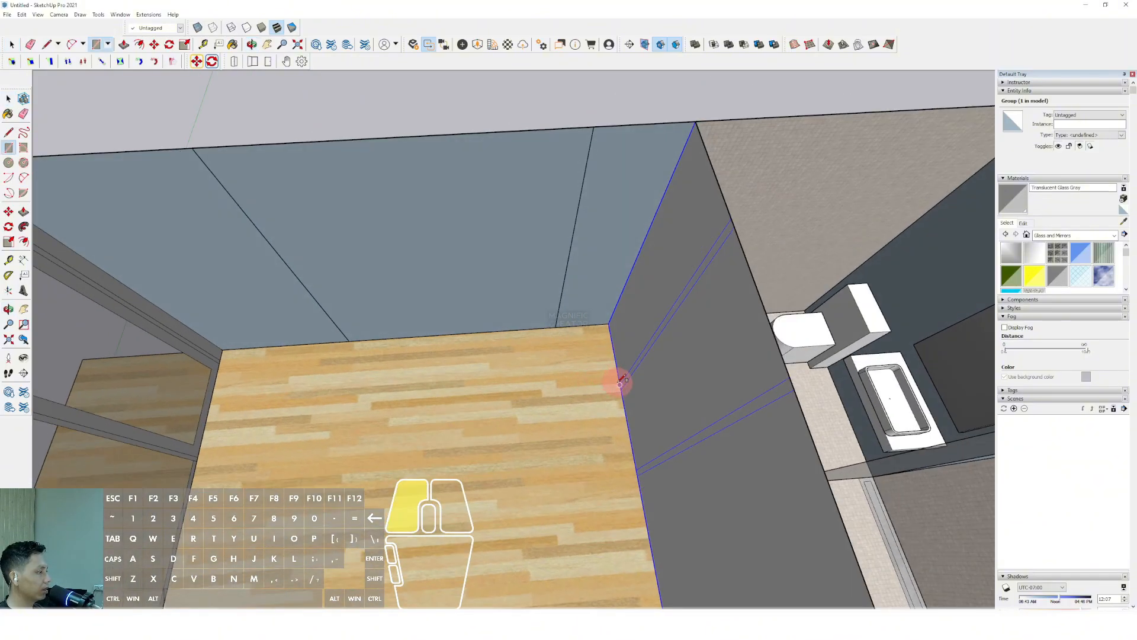
{"action": "middle_click_drag", "start_coordinate": [620, 381], "coordinate": [423, 354]}
{"action": "key", "text": "shift"}
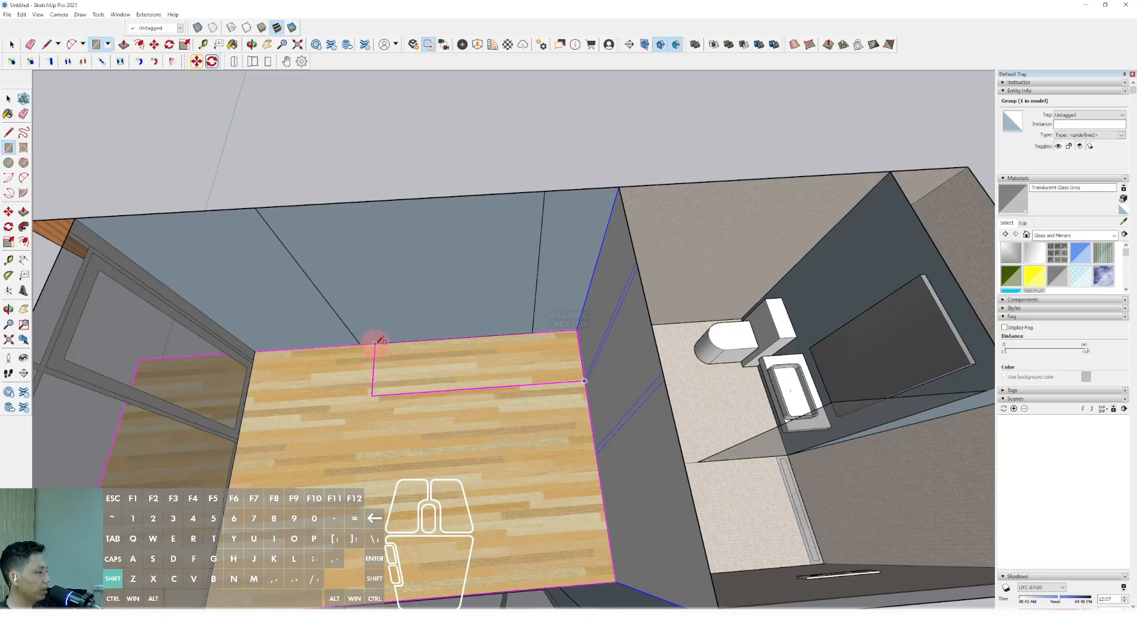
{"action": "left_click", "coordinate": [375, 344]}
{"action": "key", "text": "space"}
Push/Pull the narrow floor rectangle upward to form the kitchen counter's base block.
{"action": "middle_click_drag", "start_coordinate": [386, 358], "coordinate": [577, 330]}
{"action": "scroll", "coordinate": [571, 320], "scroll_direction": "up", "scroll_amount": 3}
{"action": "key", "text": "v"}
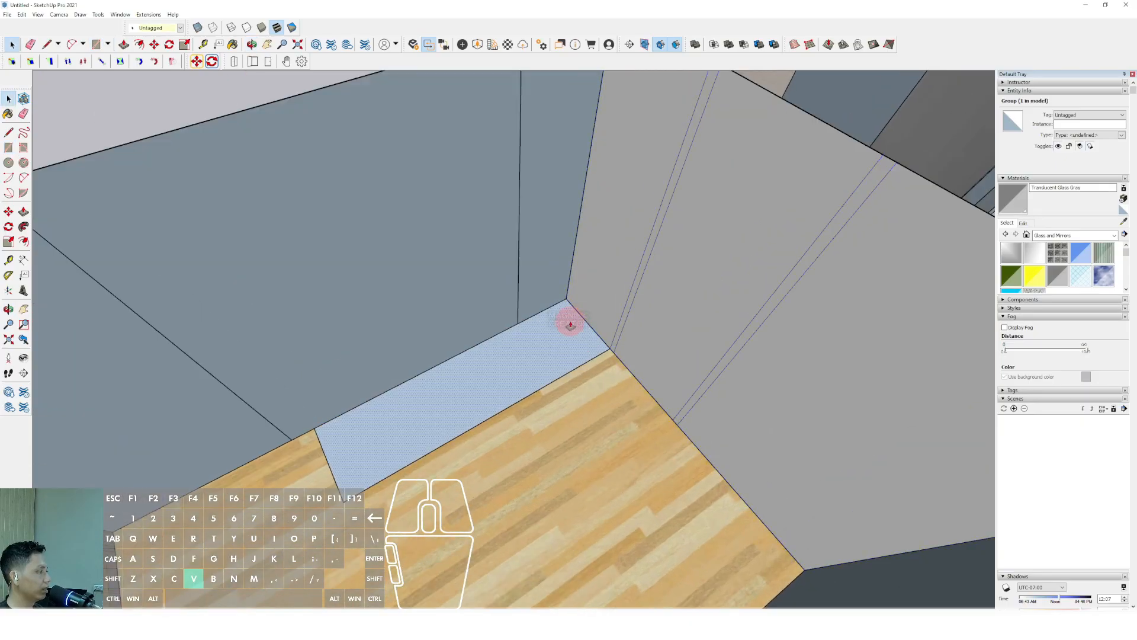
{"action": "left_click", "coordinate": [570, 320]}
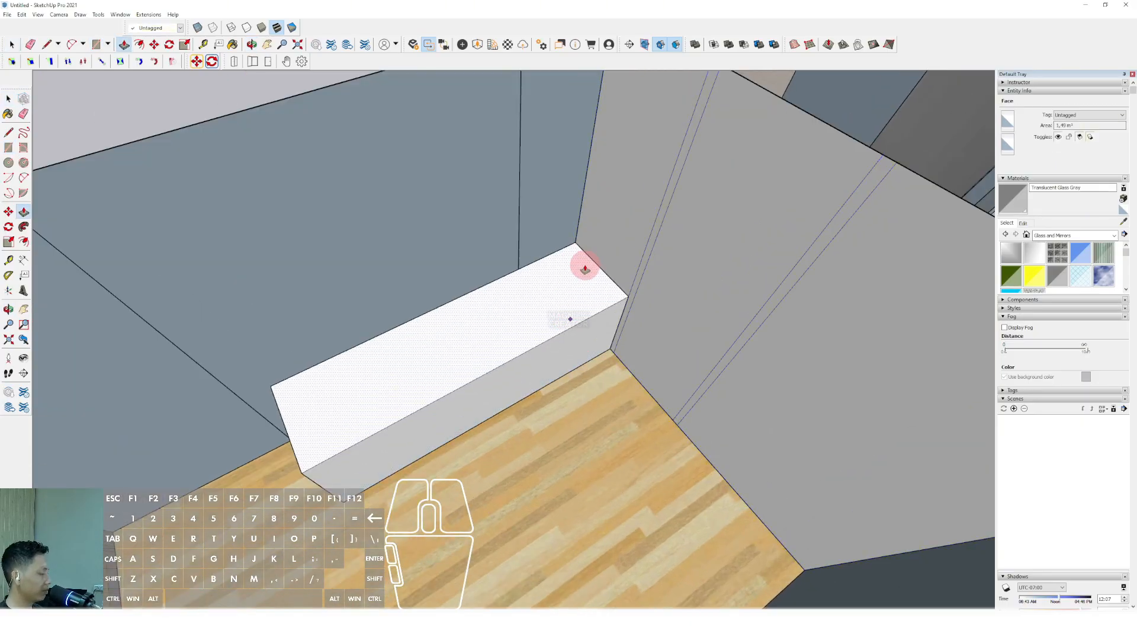
{"action": "key", "text": "Return"}
{"action": "key", "text": "space"}
Select the whole kitchen counter block and make it a group.
{"action": "triple_click", "coordinate": [549, 304]}
{"action": "middle_click_drag", "start_coordinate": [572, 321], "coordinate": [627, 283]}
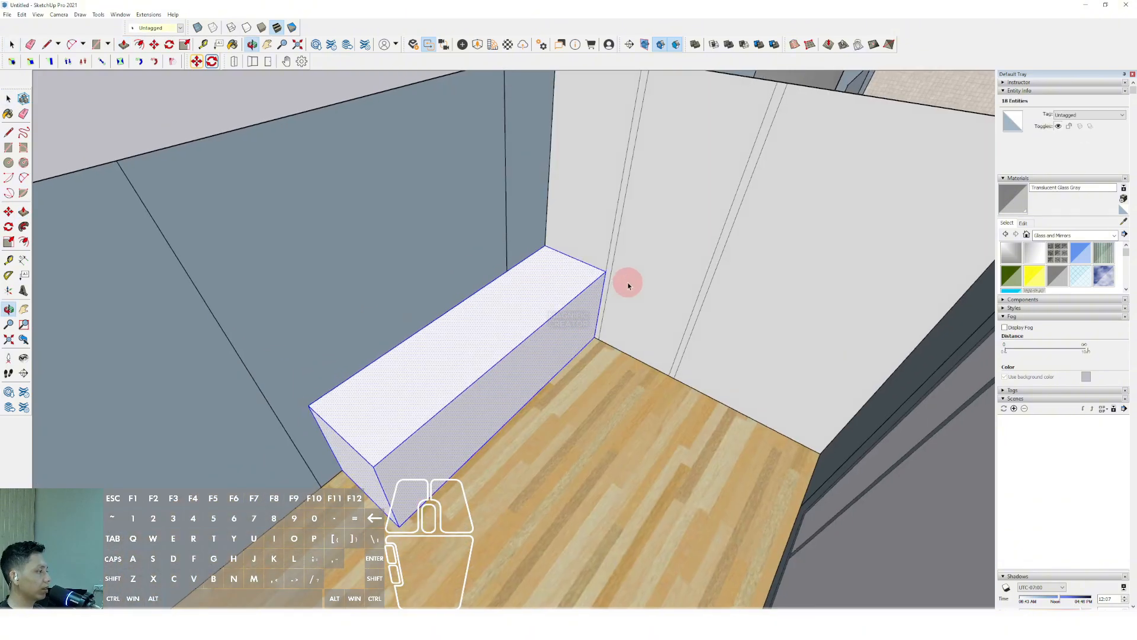
{"action": "scroll", "coordinate": [518, 349], "scroll_direction": "up", "scroll_amount": 1}
{"action": "key", "text": "shift+g"}
{"action": "scroll", "coordinate": [578, 336], "scroll_direction": "down", "scroll_amount": 2}
{"action": "middle_click_drag", "start_coordinate": [579, 336], "coordinate": [594, 206]}
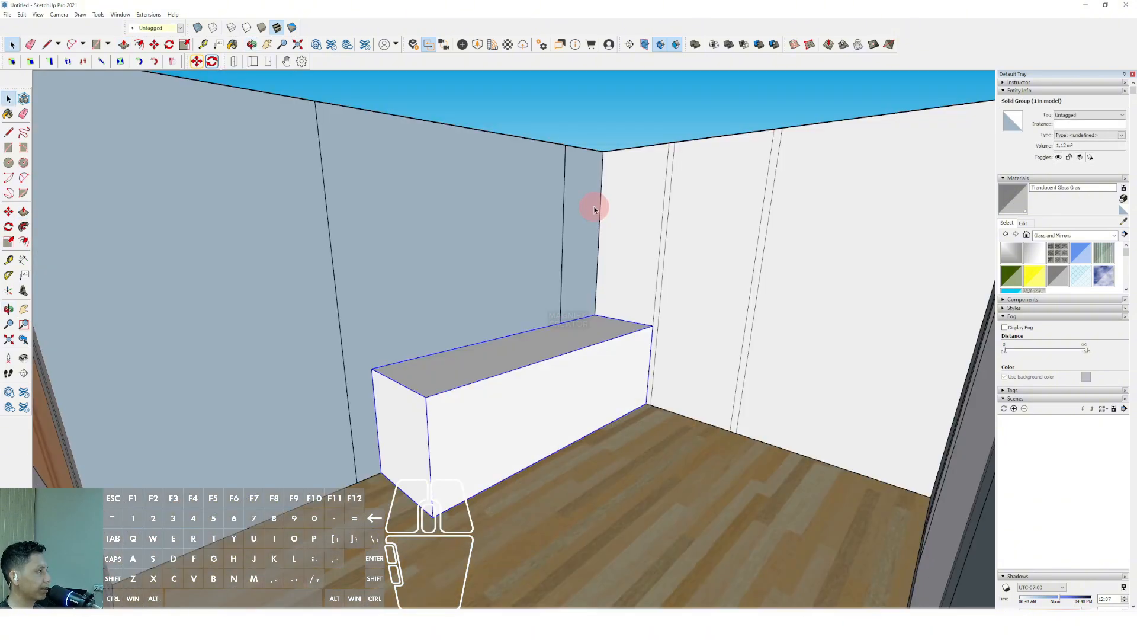
Turn off the section cut display and draw a wall cabinet rectangle above the counter, spanning its length.
{"action": "left_click", "coordinate": [662, 50]}
{"action": "key", "text": "r"}
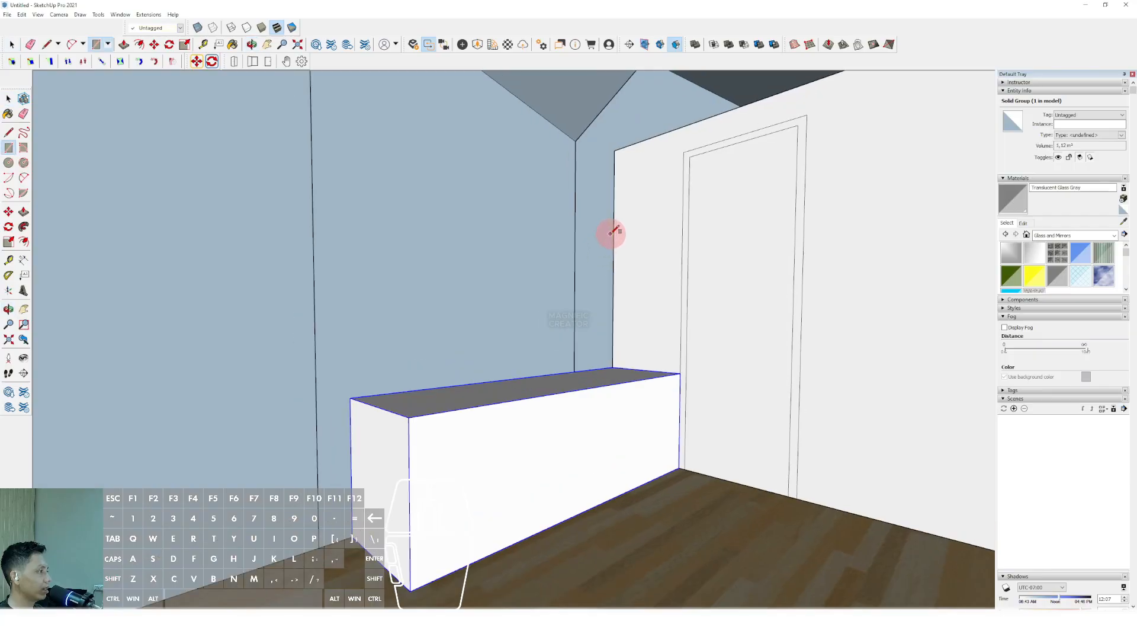
{"action": "left_click", "coordinate": [351, 283]}
{"action": "scroll", "coordinate": [539, 261], "scroll_direction": "up", "scroll_amount": 2}
{"action": "key", "text": "space"}
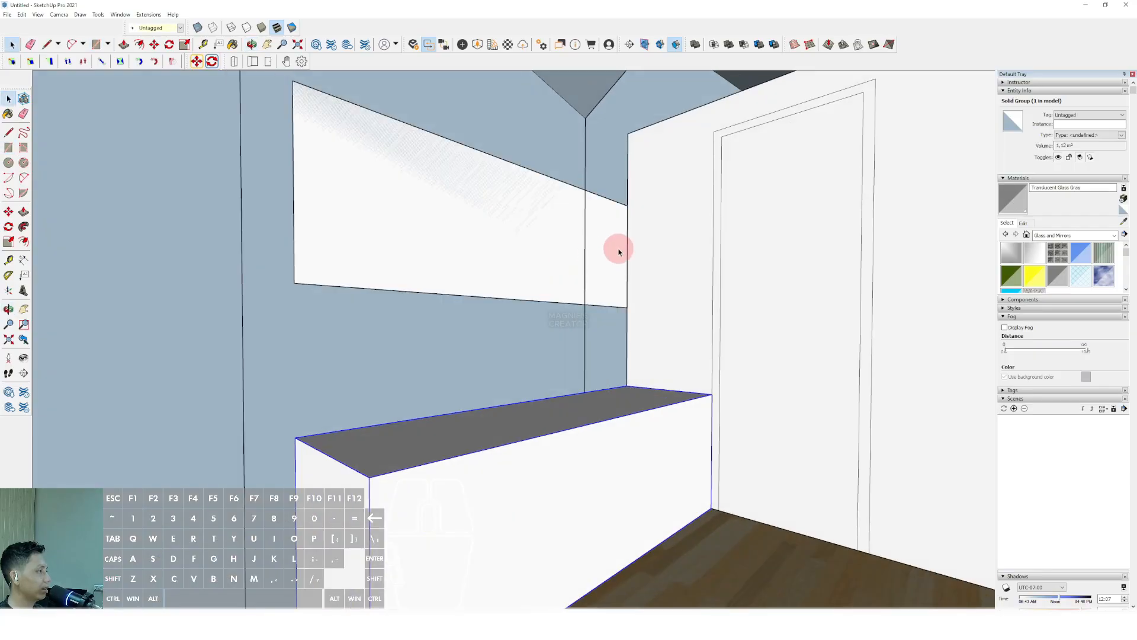
Push/Pull the wall rectangle outward into a shallow upper cabinet and group it.
{"action": "left_click_drag", "start_coordinate": [618, 237], "coordinate": [662, 223]}
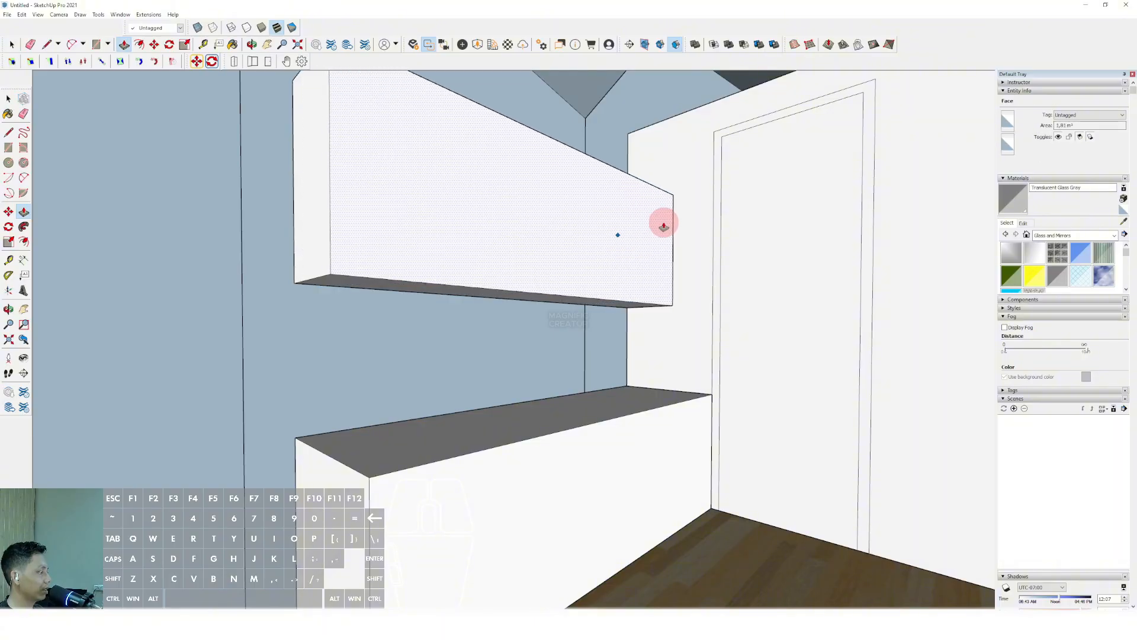
{"action": "key", "text": "space"}
{"action": "triple_click", "coordinate": [627, 225]}
{"action": "key", "text": "ctrl+g"}
{"action": "scroll", "coordinate": [613, 342], "scroll_direction": "down", "scroll_amount": 1}
Open the counter group and draw a sink rectangle on the countertop near the door end.
{"action": "middle_click_drag", "start_coordinate": [609, 341], "coordinate": [687, 409]}
{"action": "middle_click_drag", "start_coordinate": [687, 409], "coordinate": [616, 407]}
{"action": "triple_click", "coordinate": [616, 408]}
{"action": "key", "text": "r"}
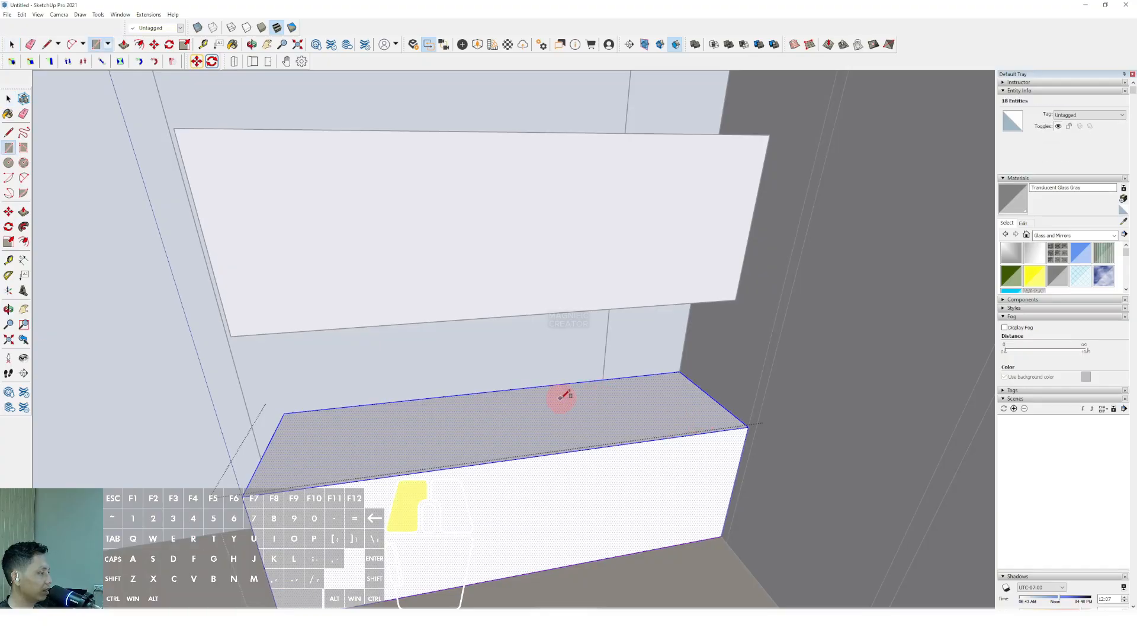
{"action": "left_click", "coordinate": [714, 418]}
{"action": "key", "text": "space"}
{"action": "scroll", "coordinate": [673, 407], "scroll_direction": "up", "scroll_amount": 2}
Push/Pull the sink rectangle down into the counter to form a recessed basin.
{"action": "key", "text": "v"}
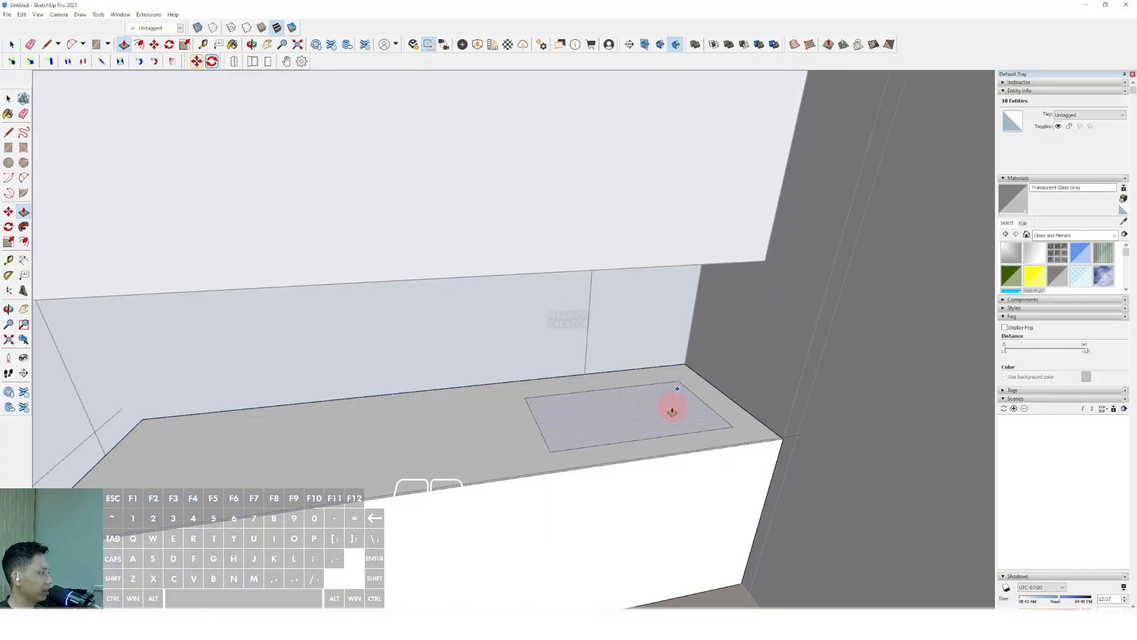
{"action": "left_click", "coordinate": [672, 407]}
{"action": "left_click", "coordinate": [663, 425]}
Paint the inner faces of the sink with the Aluminum material from the Metal library.
{"action": "left_click", "coordinate": [1114, 236]}
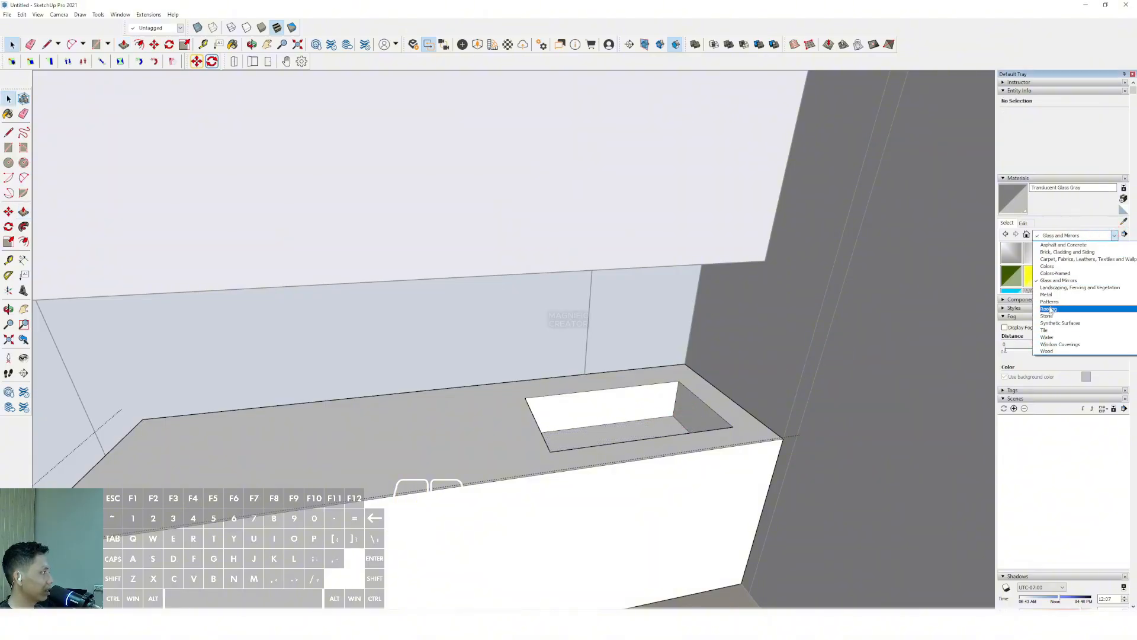
{"action": "left_click", "coordinate": [1042, 294]}
{"action": "left_click", "coordinate": [1005, 250]}
{"action": "scroll", "coordinate": [606, 407], "scroll_direction": "up", "scroll_amount": 2}
{"action": "left_click", "coordinate": [608, 407]}
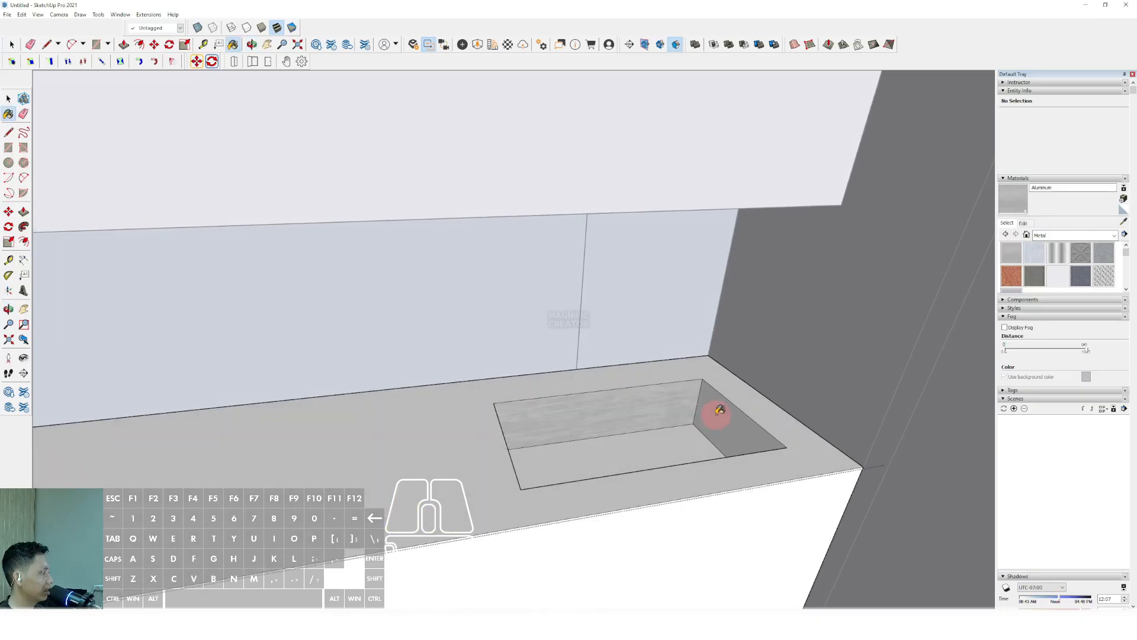
{"action": "middle_click_drag", "start_coordinate": [668, 424], "coordinate": [524, 464]}
{"action": "mouse_move", "coordinate": [442, 440]}
{"action": "middle_mouse_down"}
{"action": "mouse_move", "coordinate": [457, 472]}
{"action": "mouse_move", "coordinate": [909, 487]}
{"action": "mouse_move", "coordinate": [696, 388]}
{"action": "mouse_move", "coordinate": [630, 304]}
{"action": "mouse_move", "coordinate": [665, 360]}
{"action": "middle_mouse_up"}
{"action": "key", "text": "space"}
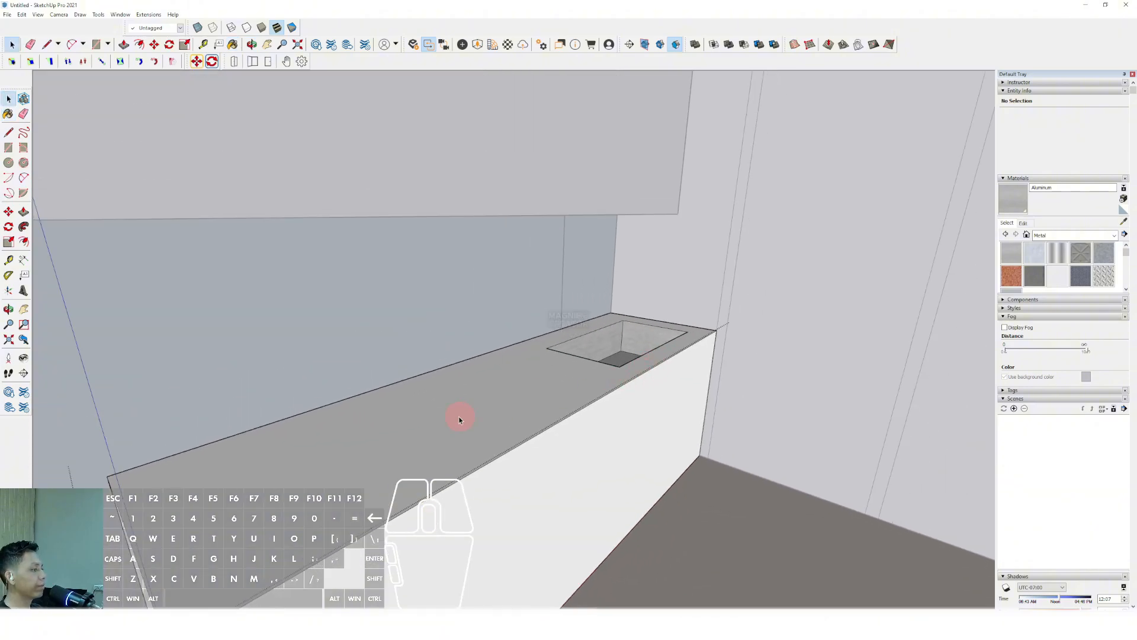
Draw a cooktop rectangle on the countertop, at the opposite end from the sink.
{"action": "scroll", "coordinate": [548, 382], "scroll_direction": "up", "scroll_amount": 3}
{"action": "scroll", "coordinate": [548, 382], "scroll_direction": "down", "scroll_amount": 5}
{"action": "middle_click_drag", "start_coordinate": [418, 385], "coordinate": [430, 363]}
{"action": "scroll", "coordinate": [453, 336], "scroll_direction": "up", "scroll_amount": 5}
{"action": "middle_click_drag", "start_coordinate": [430, 363], "coordinate": [427, 405]}
{"action": "left_click", "coordinate": [425, 401]}
{"action": "key", "text": "r"}
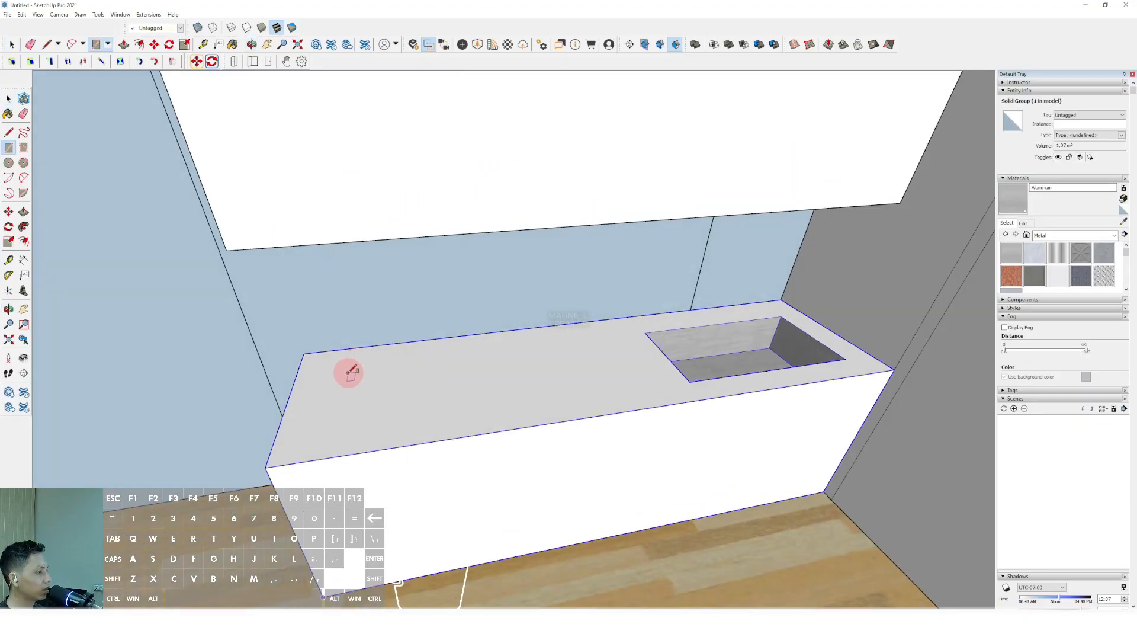
{"action": "left_click", "coordinate": [550, 401]}
{"action": "scroll", "coordinate": [546, 401], "scroll_direction": "up", "scroll_amount": 6}
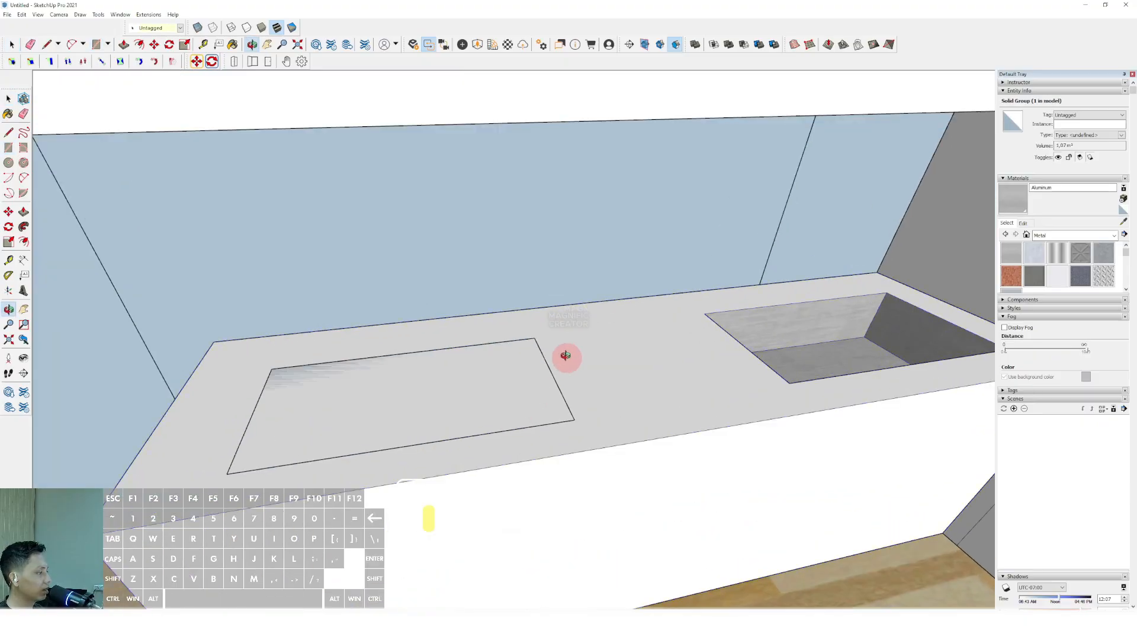
Push/Pull the cooktop rectangle up into a thin slab and group it.
{"action": "key", "text": "p"}
{"action": "left_click", "coordinate": [547, 376]}
{"action": "left_click", "coordinate": [548, 373]}
{"action": "key", "text": "space"}
{"action": "triple_click", "coordinate": [548, 373]}
{"action": "key", "text": "shift+w"}
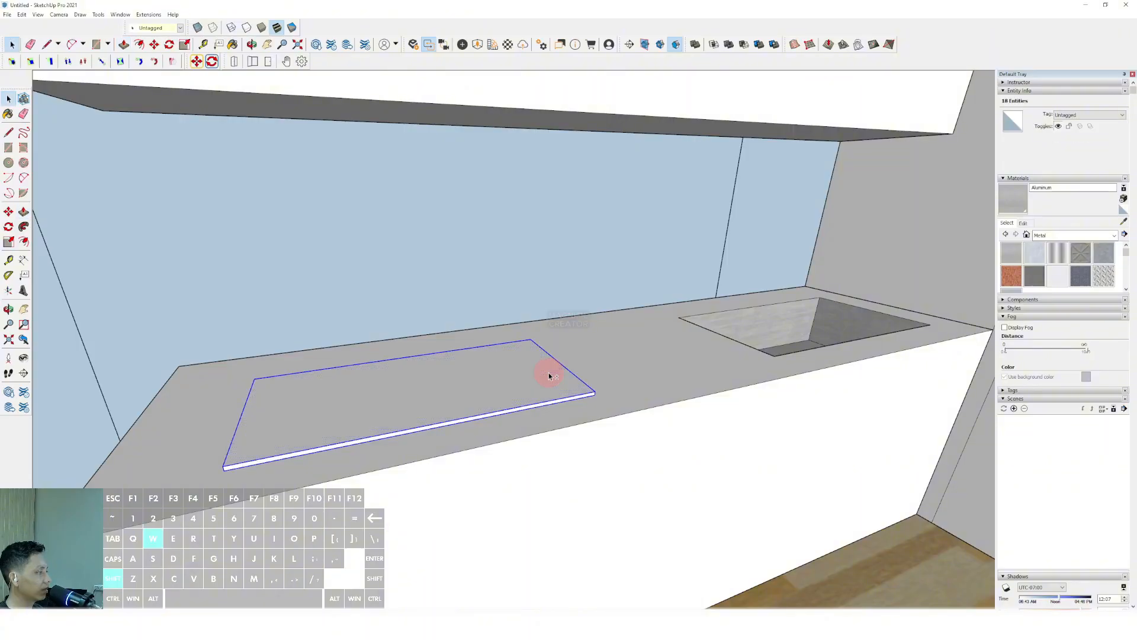
Paint the cooktop slab near-black using the Colors material library.
{"action": "left_click", "coordinate": [1114, 235]}
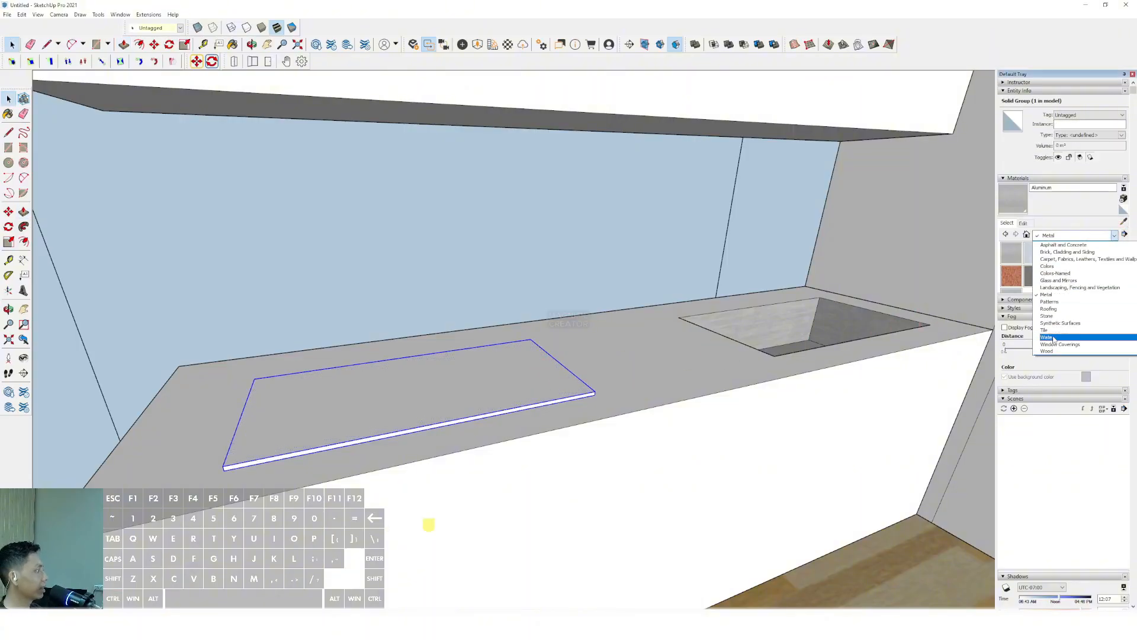
{"action": "left_click", "coordinate": [1048, 267]}
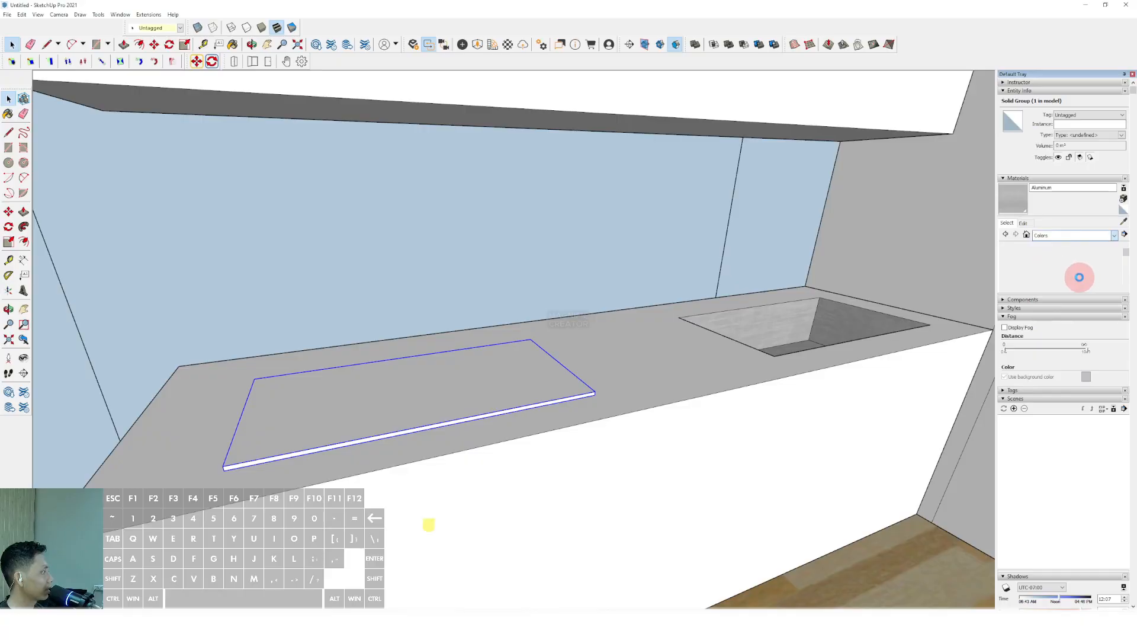
{"action": "left_click", "coordinate": [538, 360]}
{"action": "key", "text": "space"}
{"action": "scroll", "coordinate": [457, 385], "scroll_direction": "down", "scroll_amount": 2}
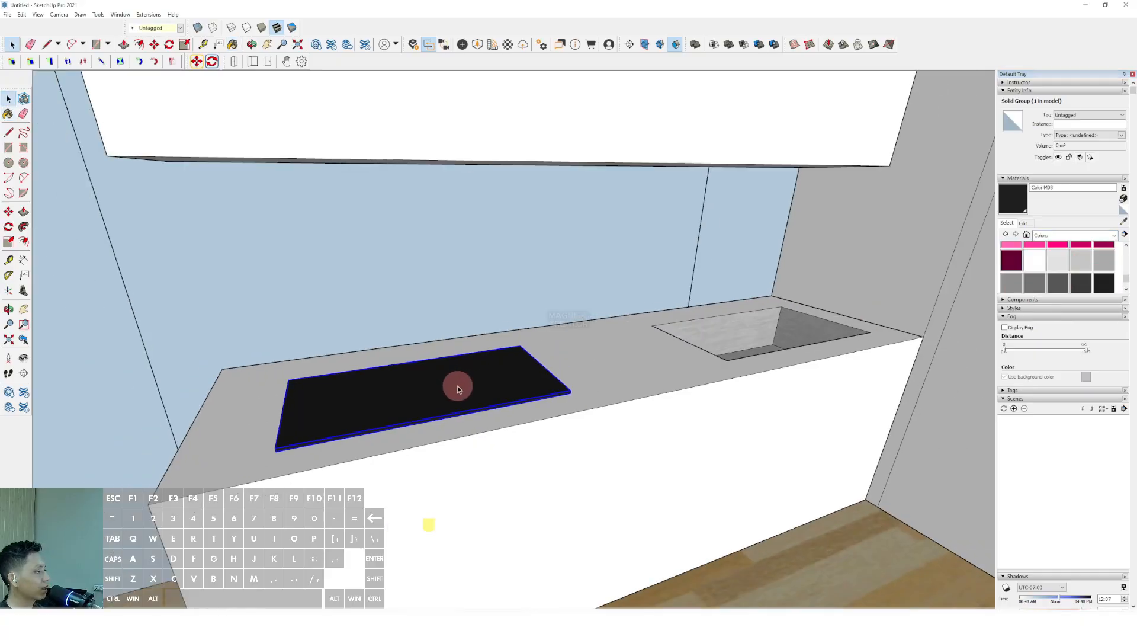
Open the cooktop group and draw two burner circles on its upper face, a larger one and a smaller one nearer the sink.
{"action": "middle_click_drag", "start_coordinate": [457, 385], "coordinate": [384, 403]}
{"action": "triple_click", "coordinate": [382, 403]}
{"action": "scroll", "coordinate": [354, 407], "scroll_direction": "up", "scroll_amount": 2}
{"action": "key", "text": "c"}
{"action": "left_click", "coordinate": [339, 407]}
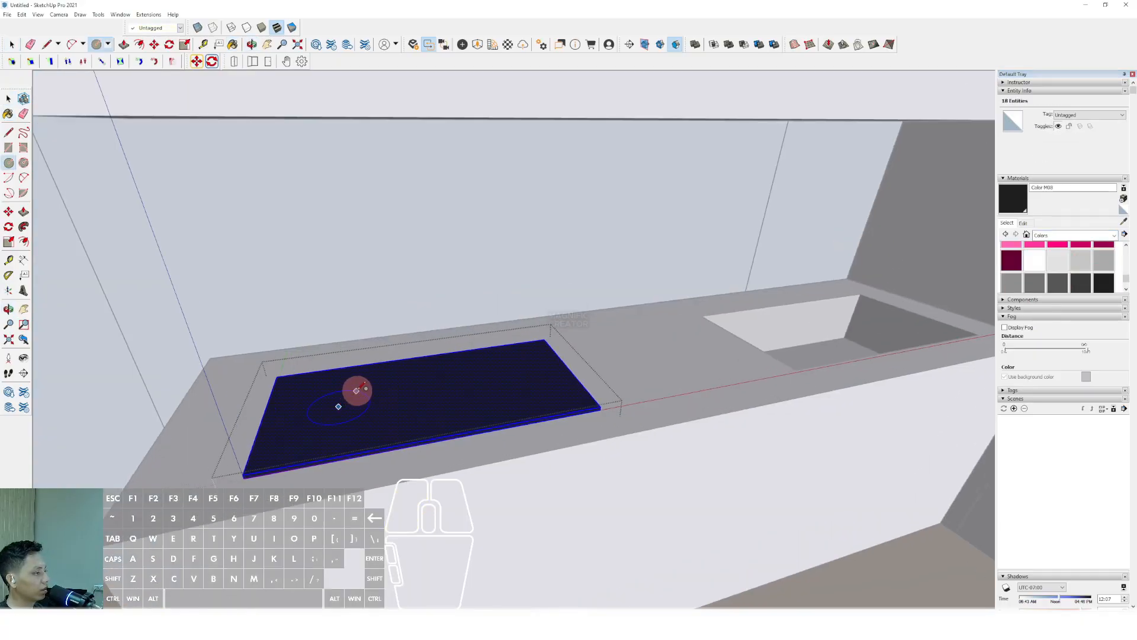
{"action": "key", "text": "space"}
{"action": "key", "text": "c"}
{"action": "left_click", "coordinate": [496, 381]}
{"action": "left_click", "coordinate": [517, 365]}
Offset both burner circles slightly inward to form thin rings.
{"action": "scroll", "coordinate": [368, 399], "scroll_direction": "up", "scroll_amount": 3}
{"action": "key", "text": "p"}
{"action": "left_click", "coordinate": [385, 387]}
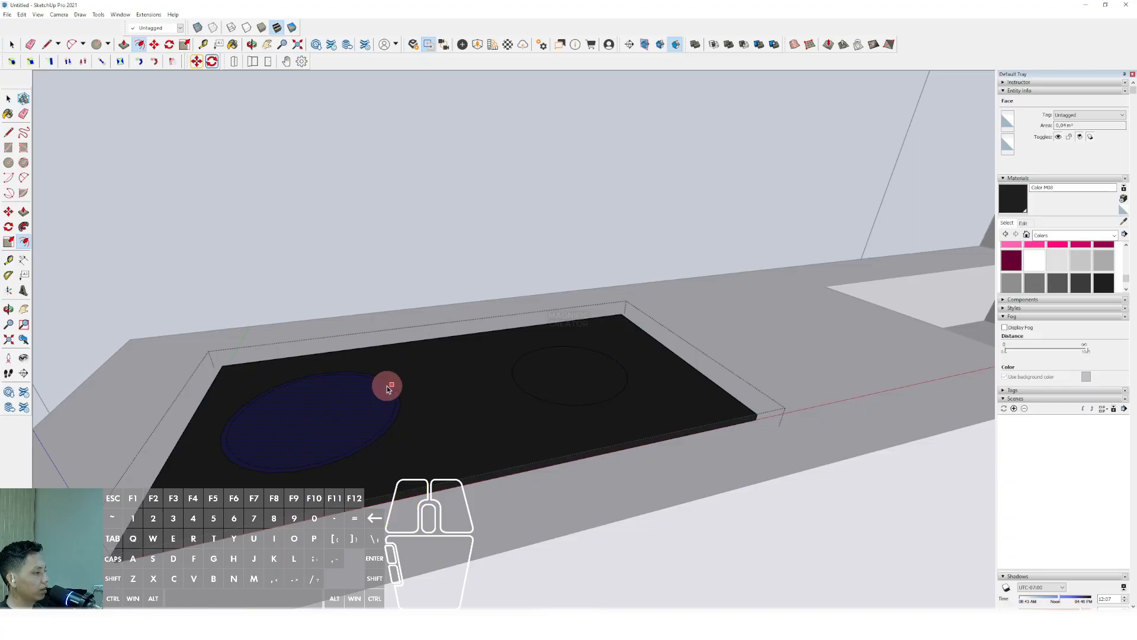
{"action": "left_click", "coordinate": [386, 386]}
{"action": "key", "text": "space"}
{"action": "key", "text": "f"}
{"action": "left_click", "coordinate": [545, 353]}
{"action": "left_click", "coordinate": [542, 351]}
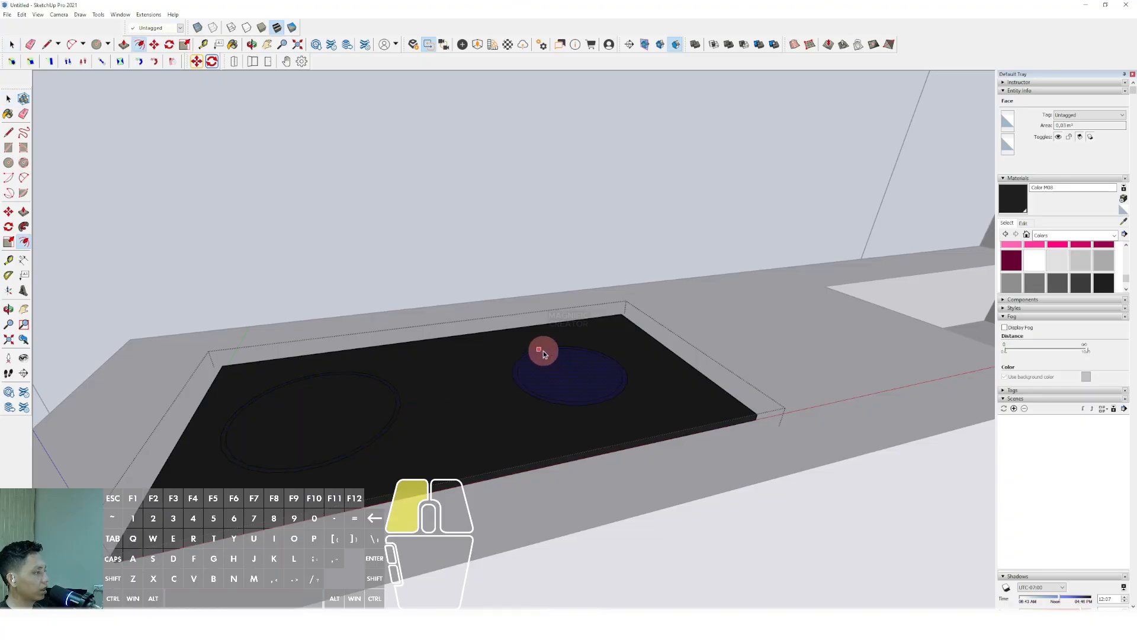
{"action": "key", "text": "space"}
Paint the smaller burner ring, nearer the sink, dark red from the Colors library.
{"action": "scroll", "coordinate": [1085, 272], "scroll_direction": "down", "scroll_amount": 6}
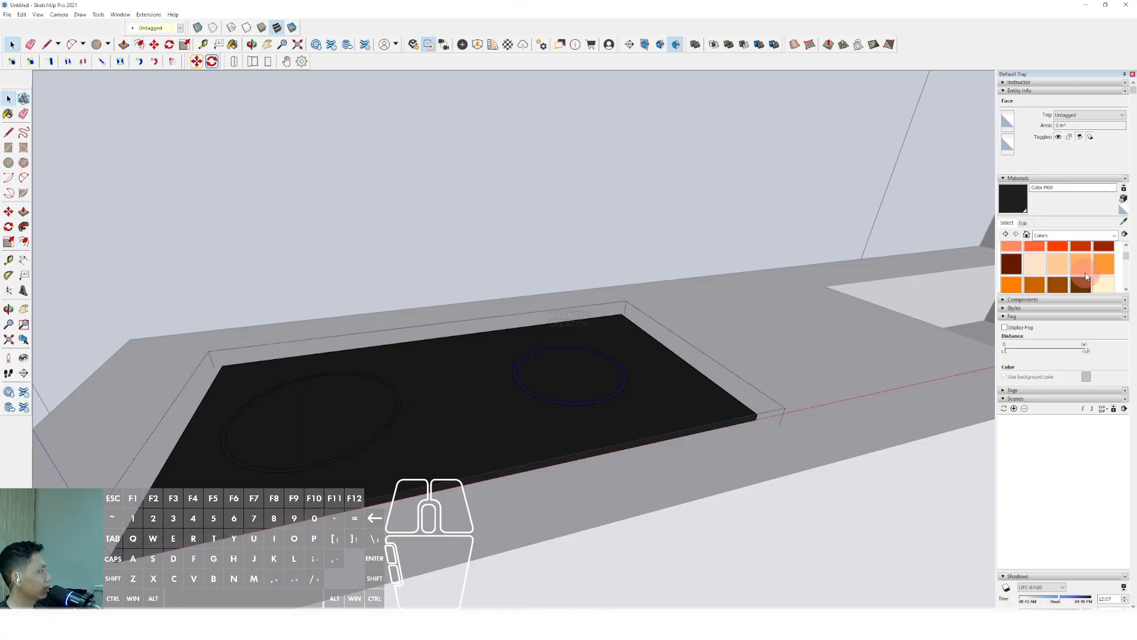
{"action": "scroll", "coordinate": [1089, 273], "scroll_direction": "up", "scroll_amount": 1}
{"action": "scroll", "coordinate": [1089, 272], "scroll_direction": "down", "scroll_amount": 2}
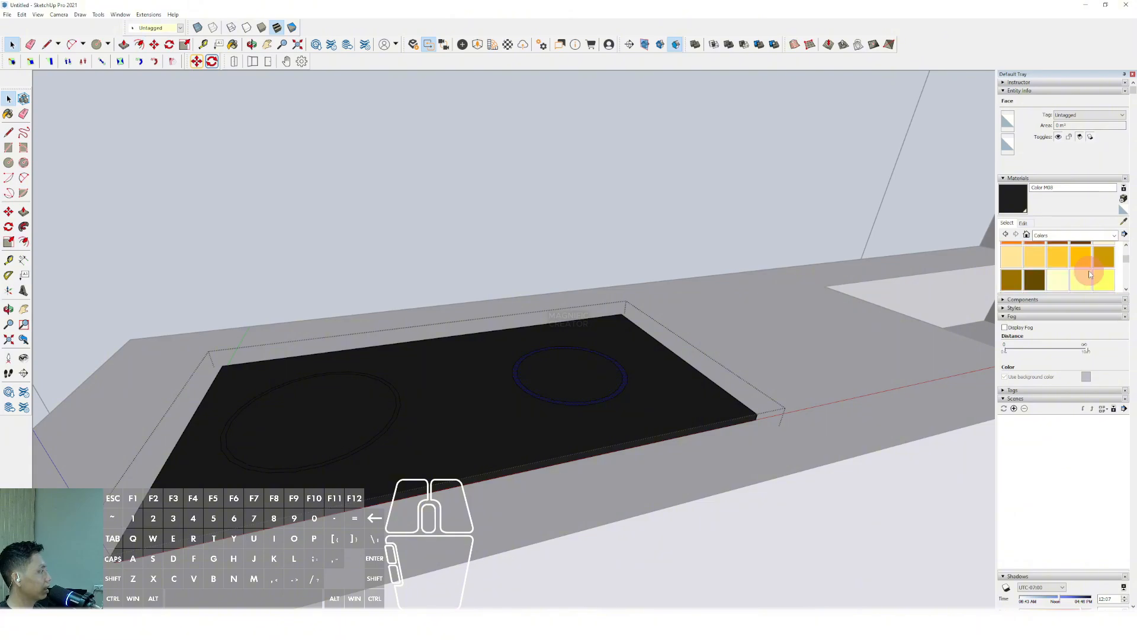
{"action": "scroll", "coordinate": [1089, 271], "scroll_direction": "up", "scroll_amount": 2}
{"action": "left_click", "coordinate": [1103, 246]}
{"action": "scroll", "coordinate": [525, 382], "scroll_direction": "up", "scroll_amount": 1}
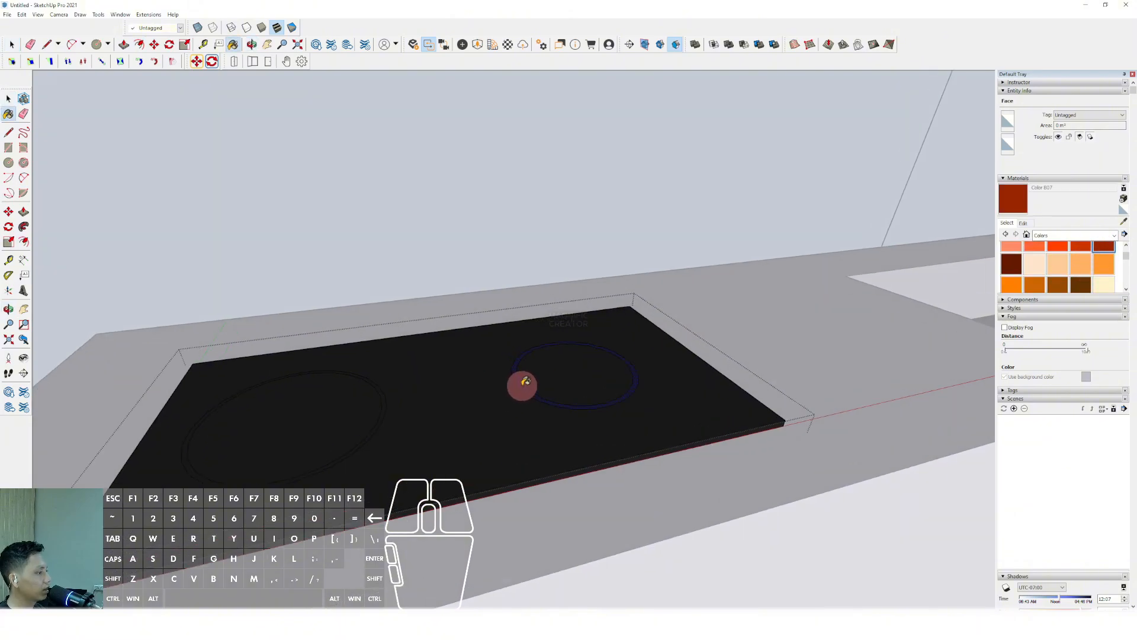
{"action": "left_click", "coordinate": [515, 384]}
{"action": "key", "text": "space"}
Paint the larger burner ring with the same dark red color.
{"action": "scroll", "coordinate": [392, 401], "scroll_direction": "down", "scroll_amount": 2}
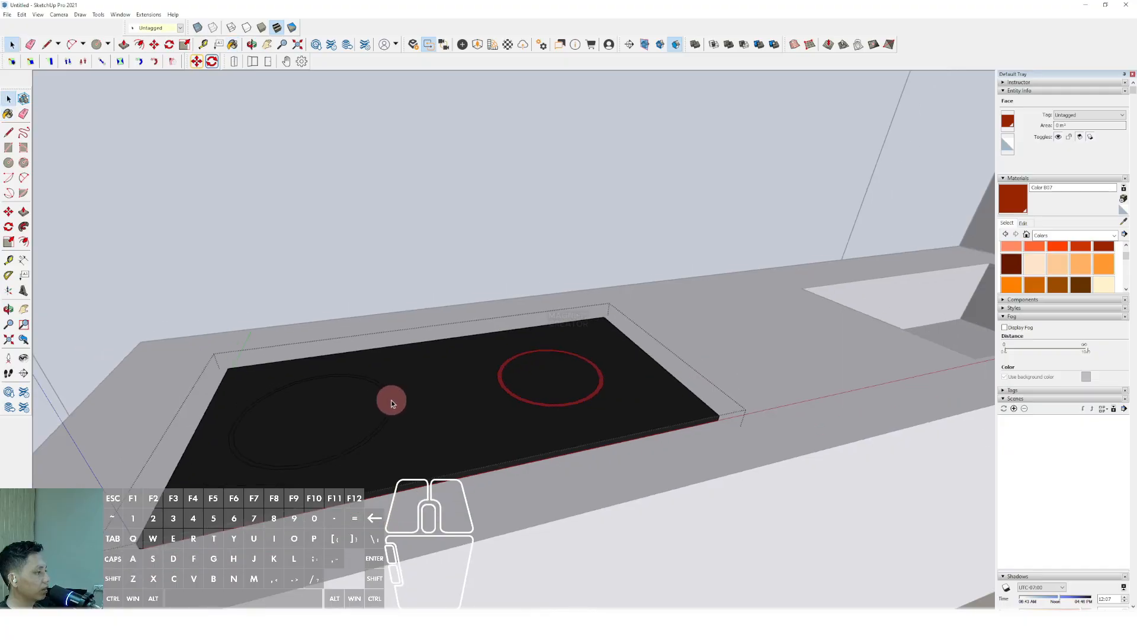
{"action": "scroll", "coordinate": [391, 401], "scroll_direction": "up", "scroll_amount": 4}
{"action": "left_click", "coordinate": [388, 398]}
{"action": "key", "text": "b"}
{"action": "left_click", "coordinate": [389, 399]}
{"action": "key", "text": "space"}
{"action": "scroll", "coordinate": [408, 392], "scroll_direction": "down", "scroll_amount": 5}
{"action": "scroll", "coordinate": [553, 384], "scroll_direction": "down", "scroll_amount": 4}
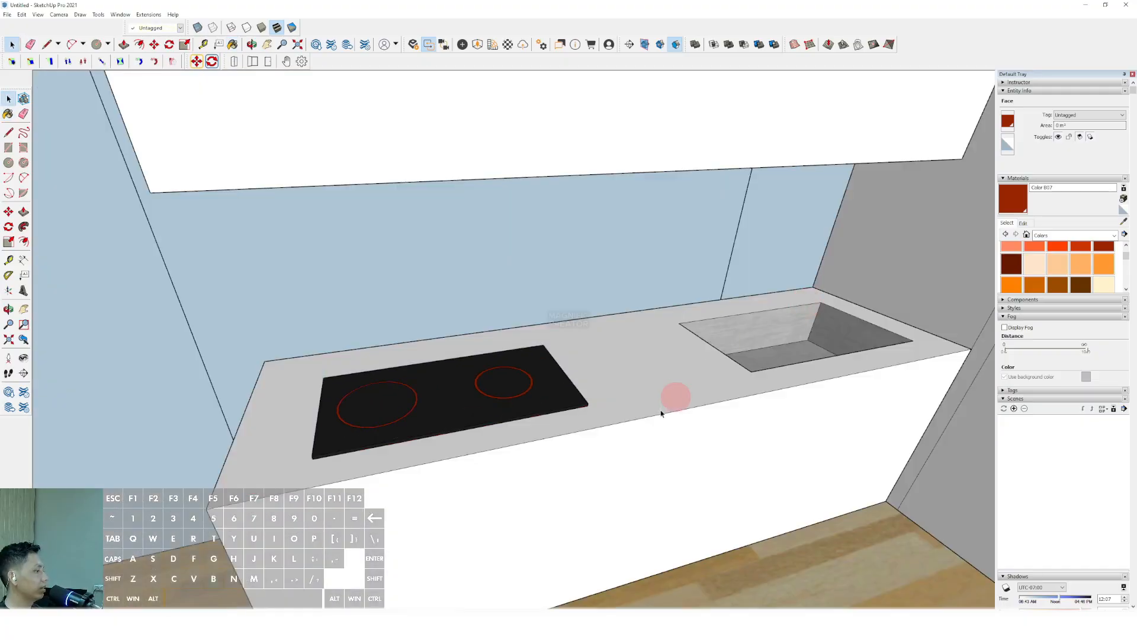
Draw a range hood rectangle on the underside of the upper cabinet, directly above the cooktop.
{"action": "mouse_move", "coordinate": [673, 399]}
{"action": "middle_mouse_down"}
{"action": "mouse_move", "coordinate": [624, 360]}
{"action": "mouse_move", "coordinate": [699, 337]}
{"action": "mouse_move", "coordinate": [571, 388]}
{"action": "mouse_move", "coordinate": [586, 393]}
{"action": "mouse_move", "coordinate": [605, 373]}
{"action": "mouse_move", "coordinate": [566, 318]}
{"action": "mouse_move", "coordinate": [515, 328]}
{"action": "mouse_move", "coordinate": [512, 260]}
{"action": "mouse_move", "coordinate": [365, 302]}
{"action": "mouse_move", "coordinate": [521, 291]}
{"action": "mouse_move", "coordinate": [446, 300]}
{"action": "middle_mouse_up"}
{"action": "key", "text": "r"}
{"action": "key", "text": "space"}
{"action": "scroll", "coordinate": [509, 301], "scroll_direction": "up", "scroll_amount": 2}
Push/Pull the hood rectangle into a thin box and extend its front face out beyond the upper cabinet.
{"action": "key", "text": "v"}
{"action": "left_click", "coordinate": [501, 296]}
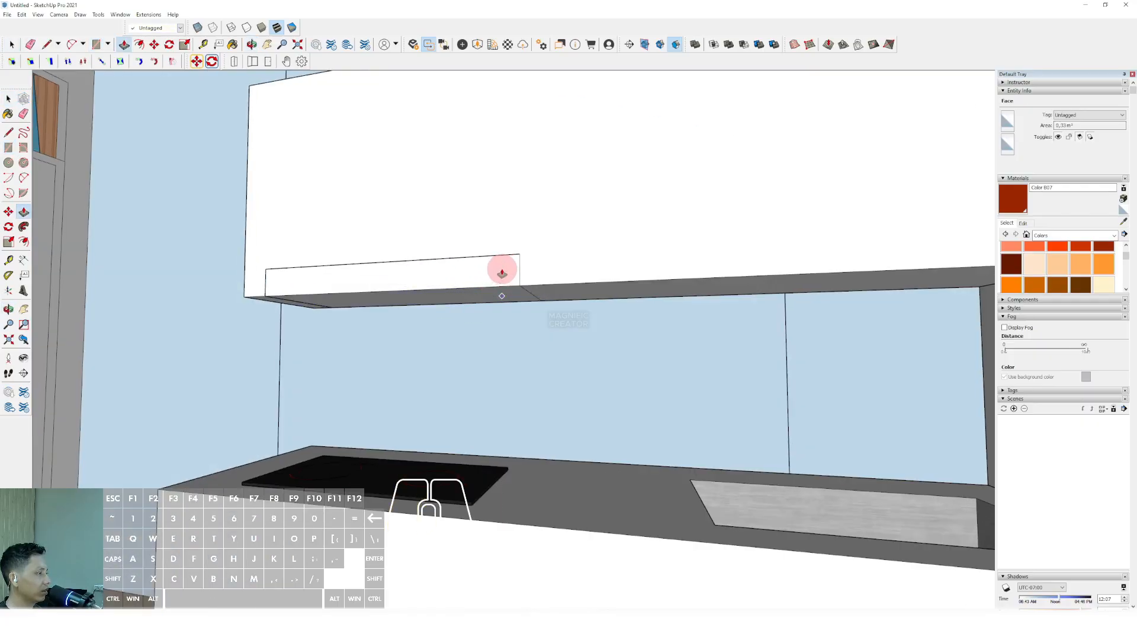
{"action": "left_click", "coordinate": [513, 274]}
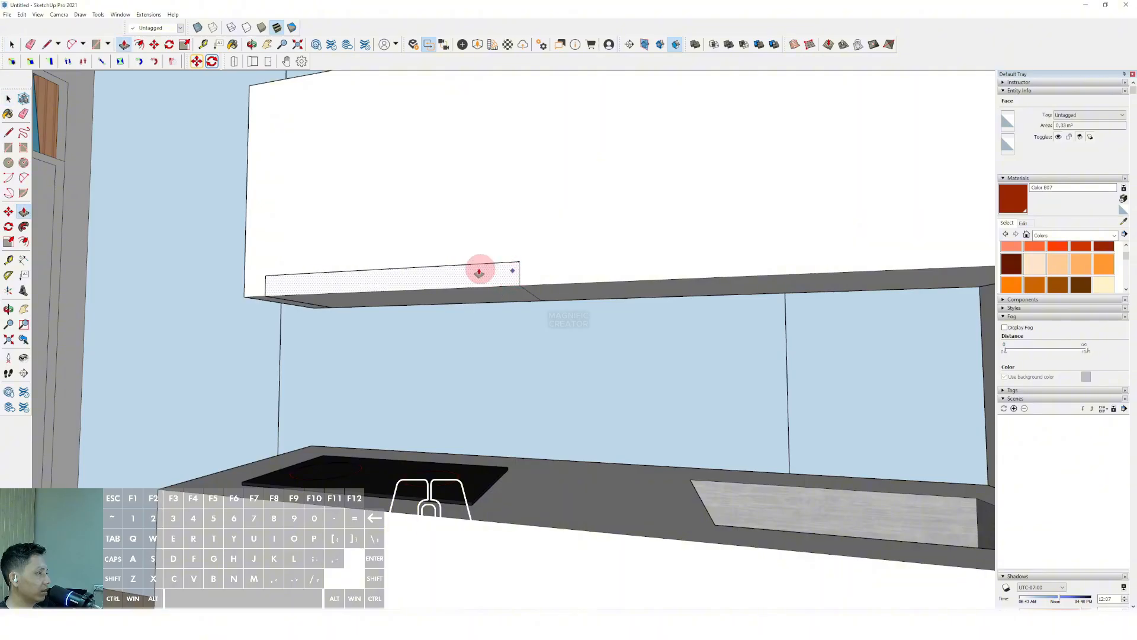
{"action": "left_click", "coordinate": [400, 473]}
{"action": "key", "text": "space"}
{"action": "middle_click_drag", "start_coordinate": [486, 267], "coordinate": [428, 252]}
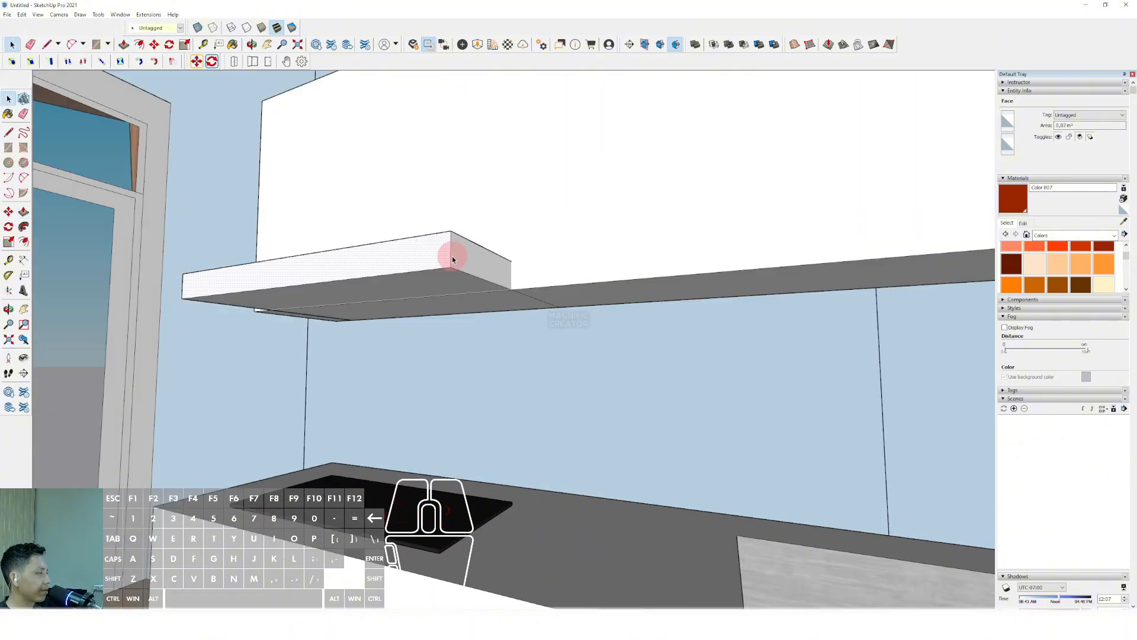
Draw a line across the hood's side face and Push/Pull away the upper part to slope its top and thin its front.
{"action": "key", "text": "space"}
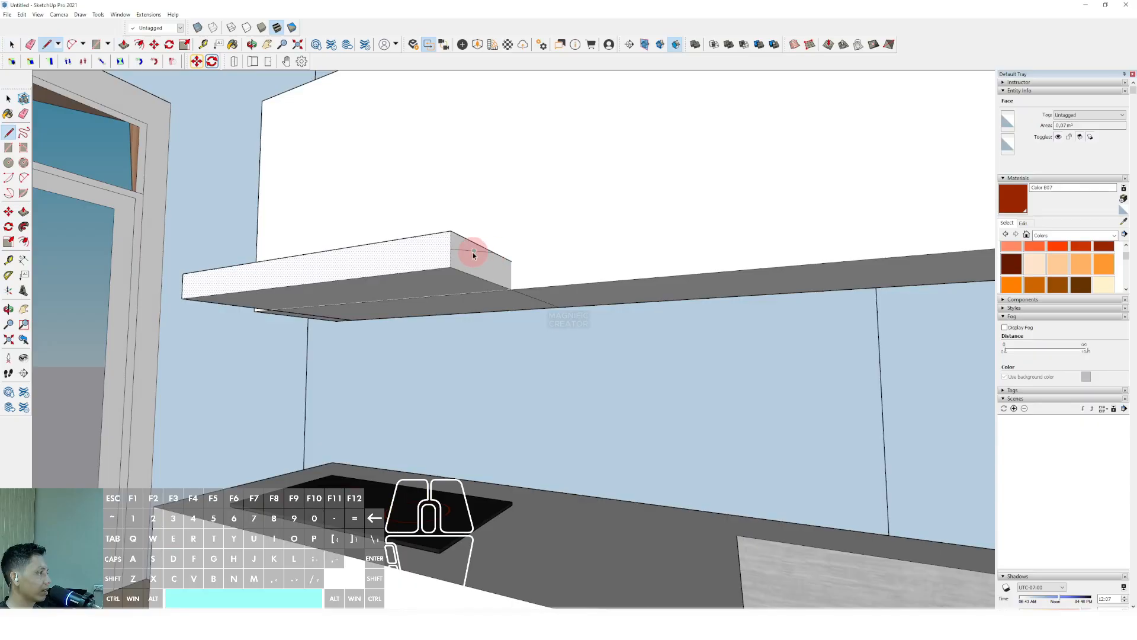
{"action": "key", "text": "v"}
{"action": "left_click", "coordinate": [363, 261]}
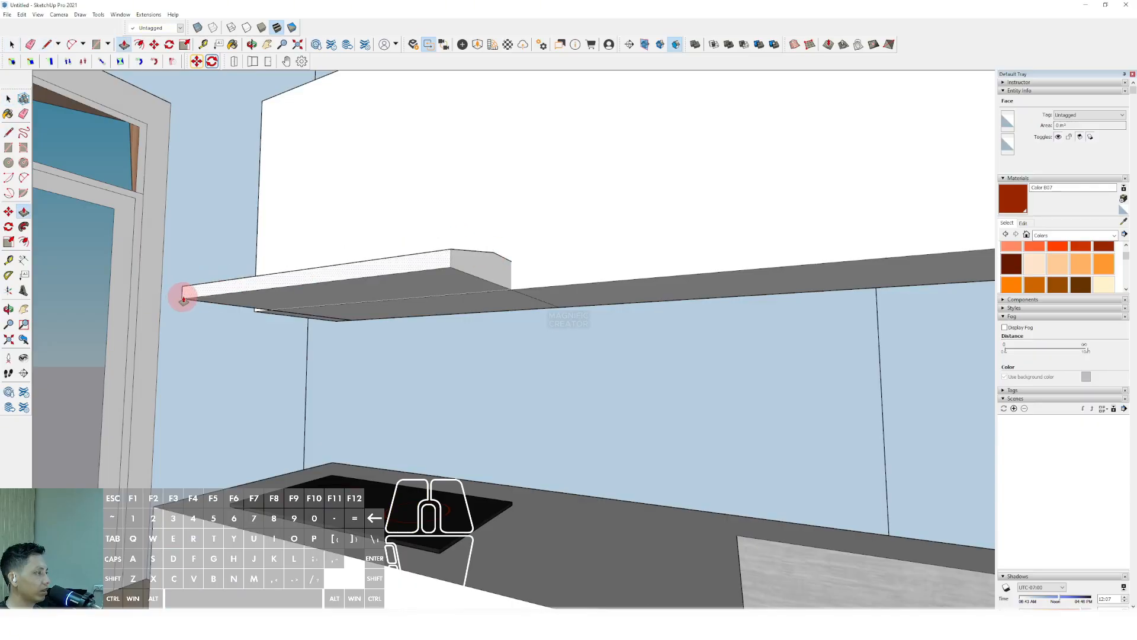
Select the complete range hood geometry and make it a group.
{"action": "key", "text": "space"}
{"action": "scroll", "coordinate": [462, 287], "scroll_direction": "down", "scroll_amount": 1}
{"action": "triple_click", "coordinate": [447, 271]}
{"action": "right_click", "coordinate": [447, 272]}
{"action": "left_click", "coordinate": [481, 349]}
Redraw the upper cabinet's underside with a rectangle at the hood's position and adjust the face with Push/Pull.
{"action": "middle_click_drag", "start_coordinate": [526, 285], "coordinate": [584, 257]}
{"action": "key", "text": "r"}
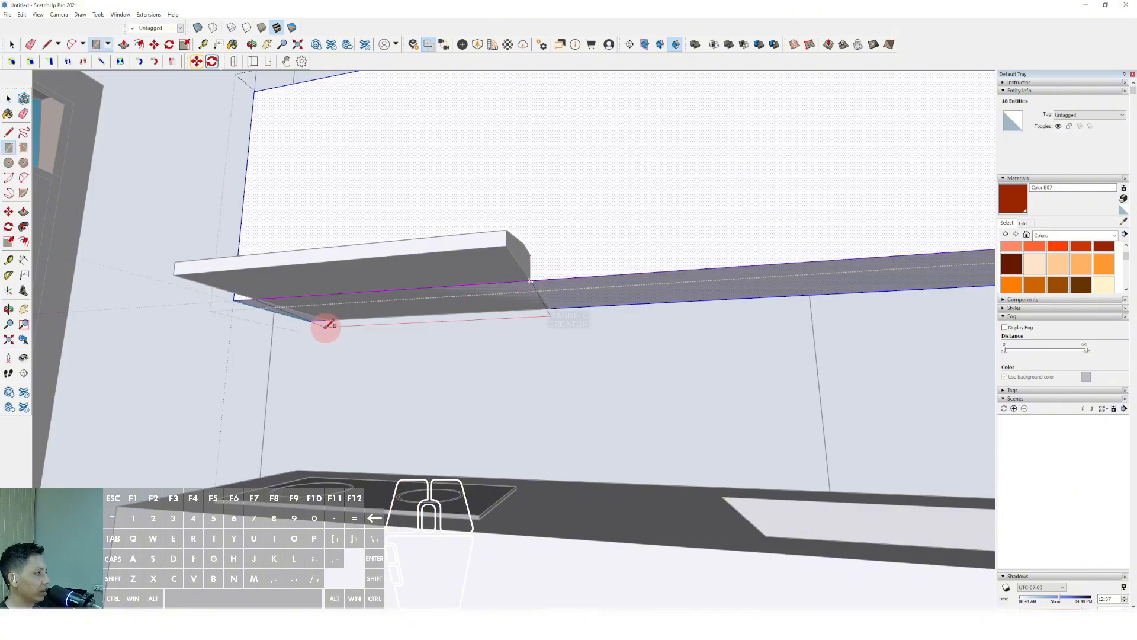
{"action": "left_click", "coordinate": [326, 320]}
{"action": "key", "text": "space"}
{"action": "left_click", "coordinate": [452, 294]}
{"action": "key", "text": "v"}
{"action": "left_click", "coordinate": [546, 284]}
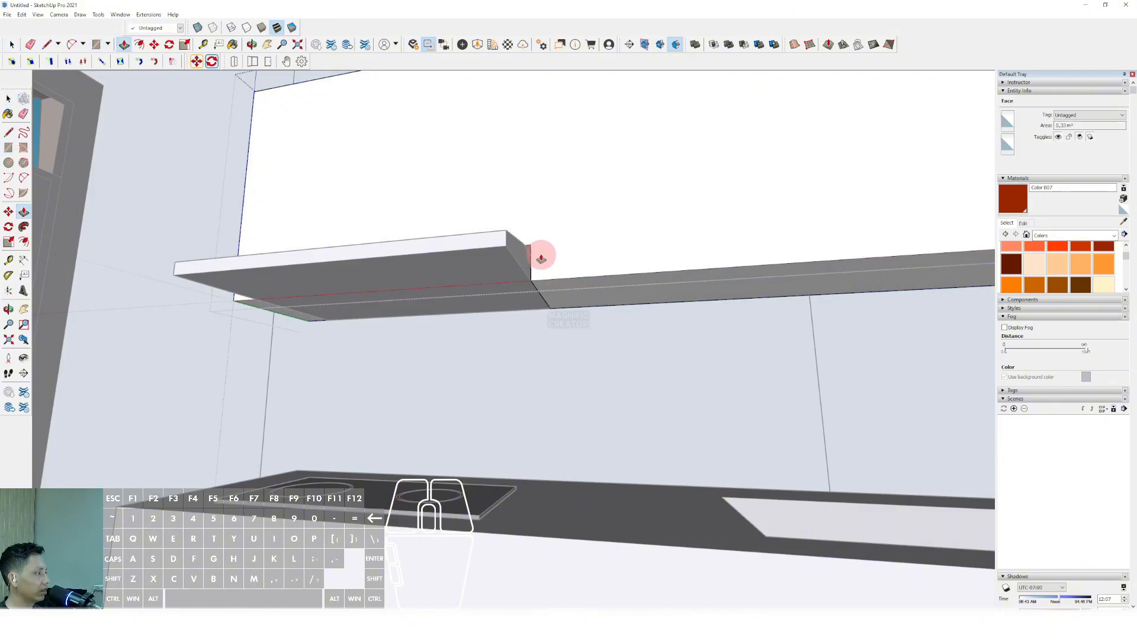
{"action": "left_click", "coordinate": [544, 264]}
{"action": "key", "text": "space"}
Sample the cooktop's black color and paint the range hood with it.
{"action": "scroll", "coordinate": [543, 264], "scroll_direction": "down", "scroll_amount": 2}
{"action": "middle_click_drag", "start_coordinate": [551, 266], "coordinate": [830, 296]}
{"action": "left_click", "coordinate": [531, 337]}
{"action": "middle_click_drag", "start_coordinate": [530, 338], "coordinate": [770, 302]}
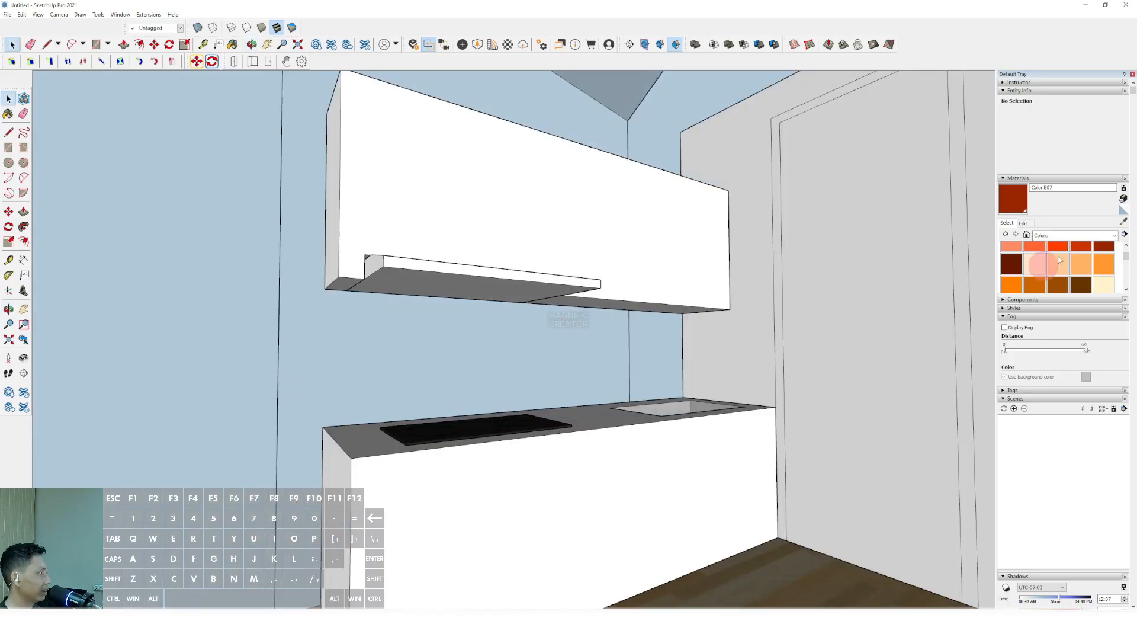
{"action": "left_click", "coordinate": [1125, 224]}
{"action": "middle_click_drag", "start_coordinate": [670, 385], "coordinate": [605, 424]}
{"action": "scroll", "coordinate": [529, 452], "scroll_direction": "up", "scroll_amount": 1}
{"action": "left_click", "coordinate": [531, 452]}
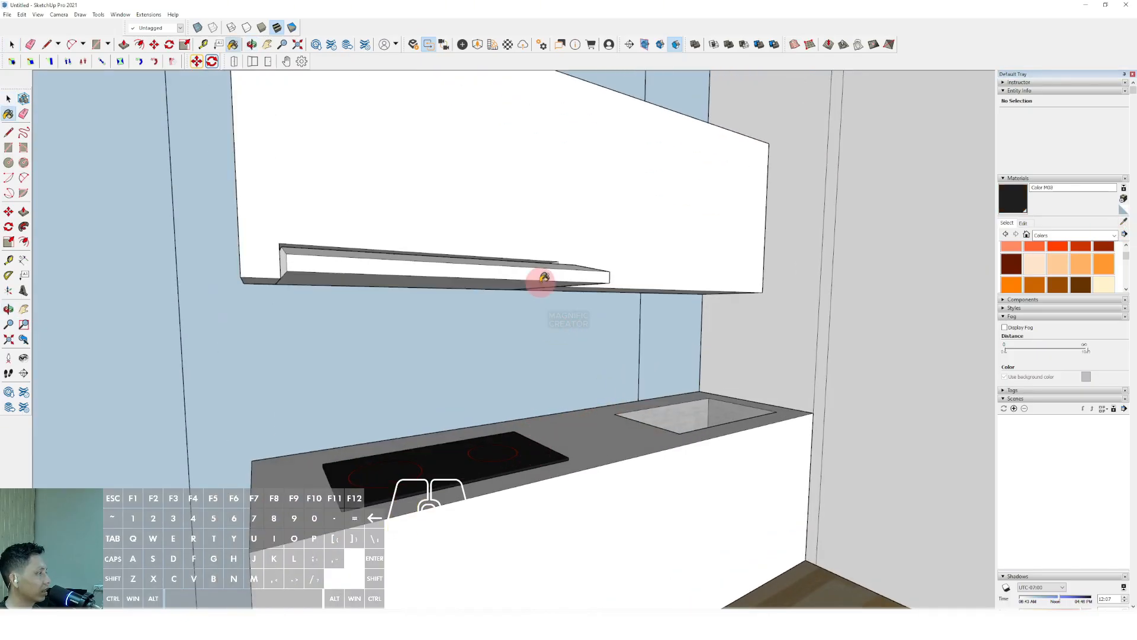
{"action": "left_click", "coordinate": [543, 282]}
Open the hood group and offset the outline of its bottom face slightly inward.
{"action": "scroll", "coordinate": [533, 279], "scroll_direction": "down", "scroll_amount": 1}
{"action": "middle_click_drag", "start_coordinate": [532, 278], "coordinate": [579, 246]}
{"action": "scroll", "coordinate": [503, 249], "scroll_direction": "up", "scroll_amount": 2}
{"action": "middle_click_drag", "start_coordinate": [503, 249], "coordinate": [467, 259]}
{"action": "key", "text": "space"}
{"action": "double_click", "coordinate": [467, 259]}
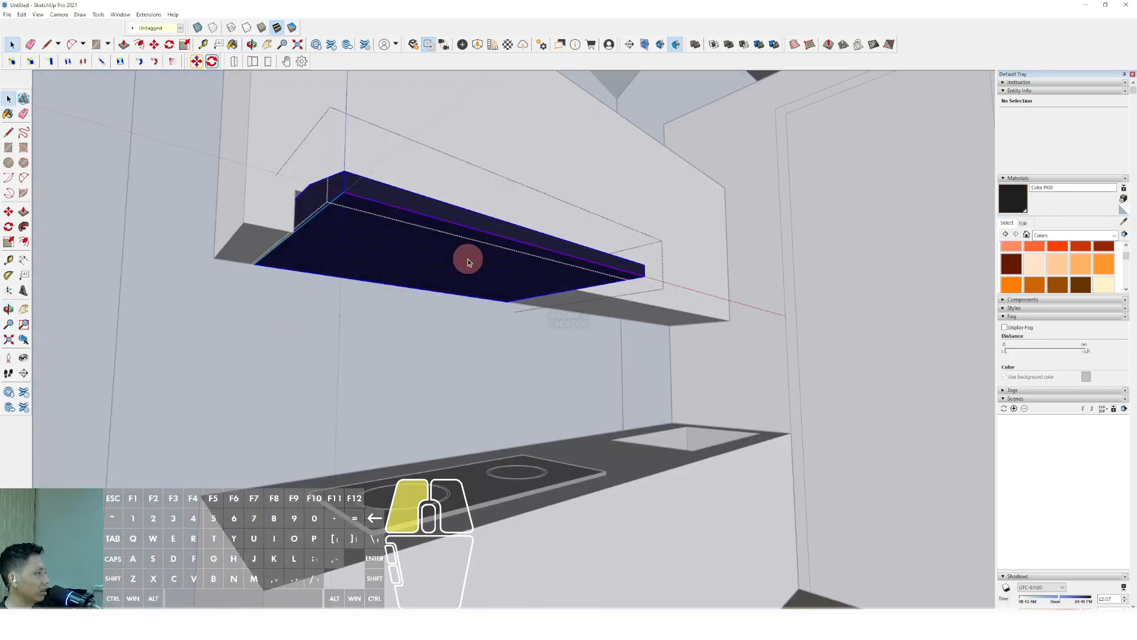
{"action": "key", "text": "f"}
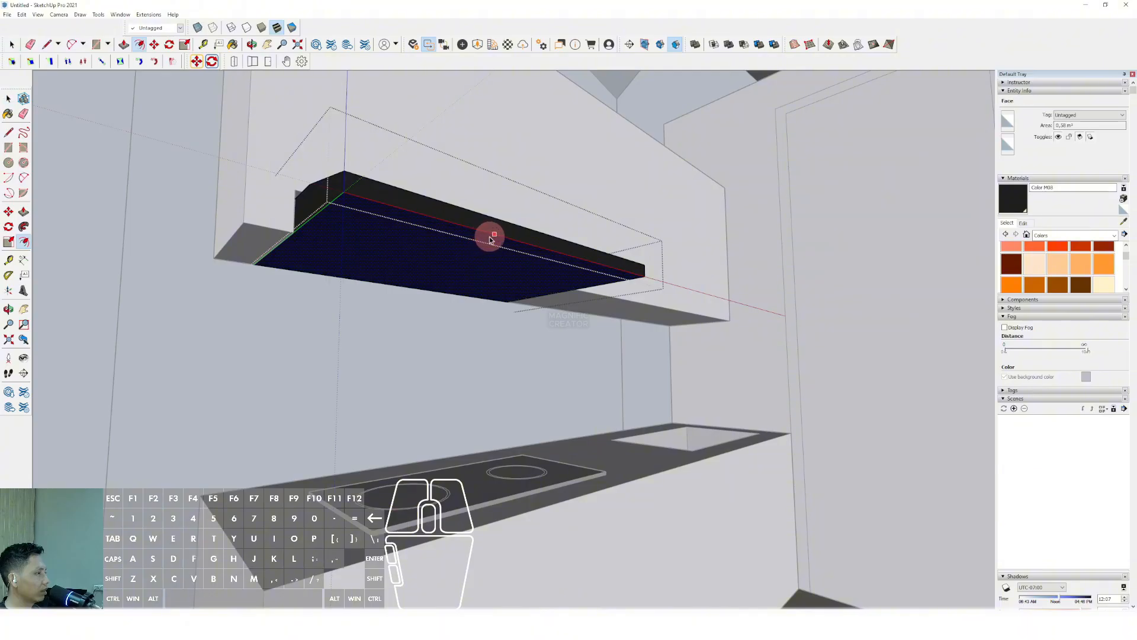
{"action": "key", "text": "space"}
Paint the inner panel on the hood's underside with Aluminum from the Metal library.
{"action": "left_click", "coordinate": [1115, 236]}
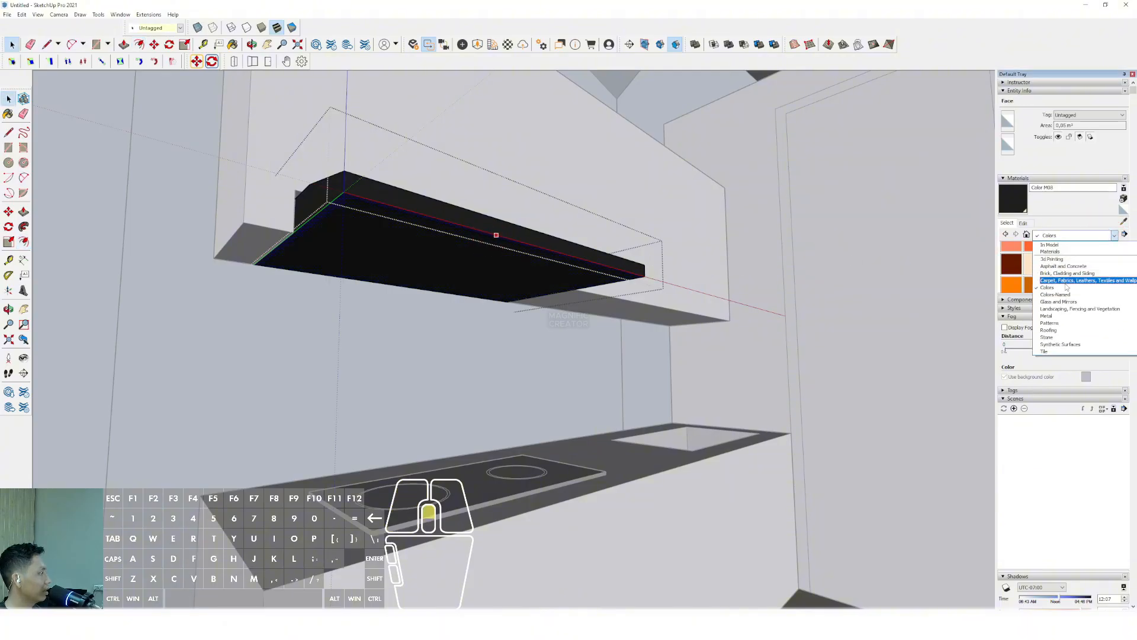
{"action": "left_click", "coordinate": [1057, 317]}
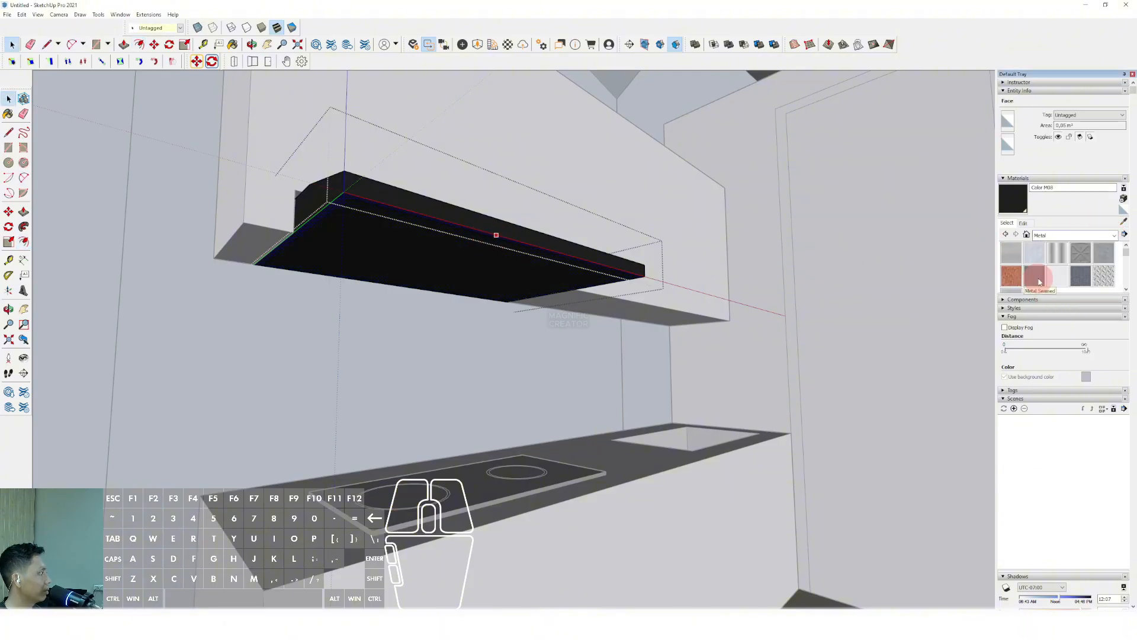
{"action": "left_click", "coordinate": [1010, 255]}
{"action": "left_click", "coordinate": [457, 262]}
Draw a backsplash rectangle on the wall between the countertop and the upper cabinet, spanning the kitchenette's full length.
{"action": "mouse_move", "coordinate": [444, 258]}
{"action": "middle_mouse_down"}
{"action": "mouse_move", "coordinate": [694, 168]}
{"action": "mouse_move", "coordinate": [505, 278]}
{"action": "mouse_move", "coordinate": [536, 297]}
{"action": "mouse_move", "coordinate": [563, 289]}
{"action": "mouse_move", "coordinate": [503, 281]}
{"action": "middle_mouse_up"}
{"action": "scroll", "coordinate": [479, 311], "scroll_direction": "down", "scroll_amount": 3}
{"action": "middle_click_drag", "start_coordinate": [475, 322], "coordinate": [622, 323]}
{"action": "scroll", "coordinate": [415, 379], "scroll_direction": "up", "scroll_amount": 3}
{"action": "scroll", "coordinate": [414, 373], "scroll_direction": "down", "scroll_amount": 4}
{"action": "middle_click_drag", "start_coordinate": [622, 322], "coordinate": [683, 302], "text": "shift"}
{"action": "key", "text": "r"}
{"action": "left_click", "coordinate": [463, 410]}
{"action": "scroll", "coordinate": [751, 321], "scroll_direction": "up", "scroll_amount": 2}
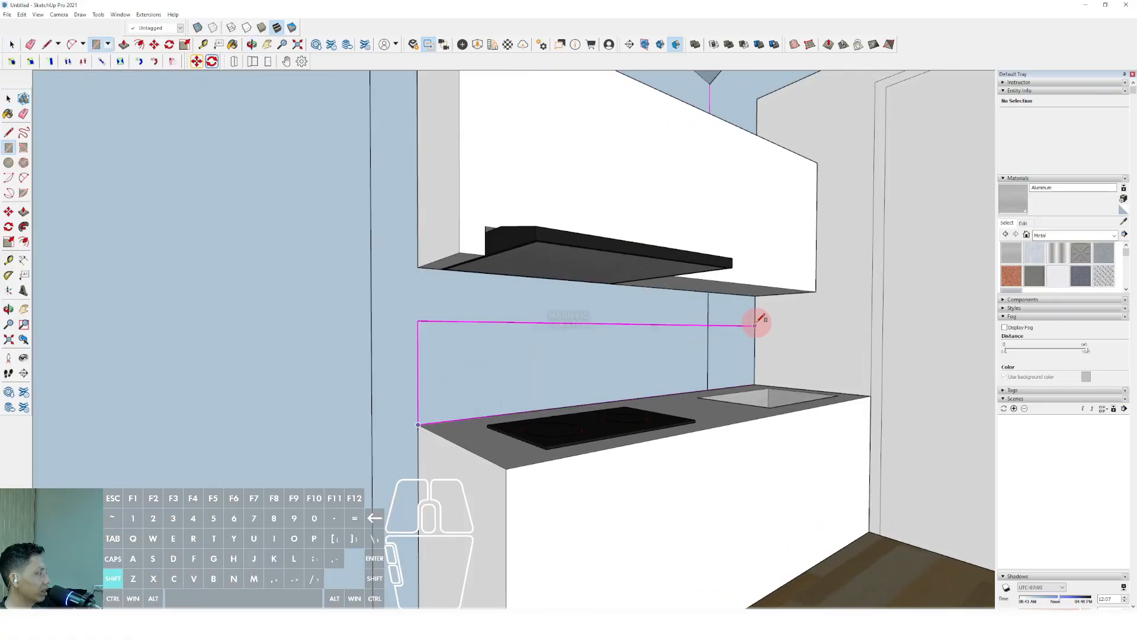
{"action": "left_click", "coordinate": [757, 300]}
{"action": "key", "text": "space"}
Push/Pull the backsplash rectangle into a thin panel and group it.
{"action": "scroll", "coordinate": [746, 312], "scroll_direction": "up", "scroll_amount": 2}
{"action": "key", "text": "p"}
{"action": "left_click", "coordinate": [757, 303]}
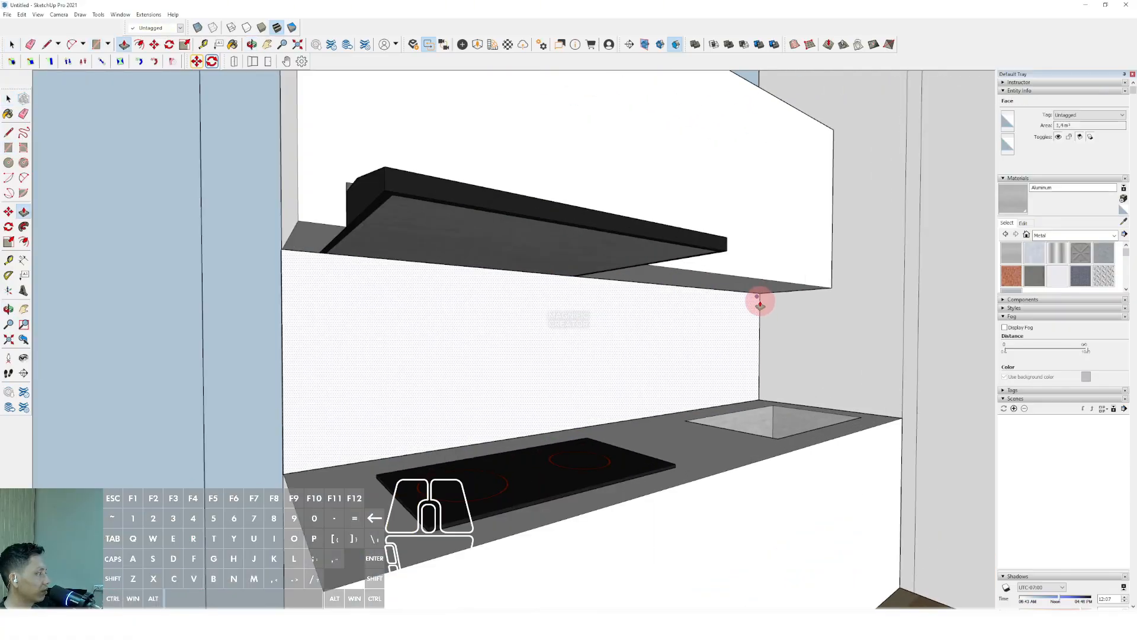
{"action": "left_click", "coordinate": [745, 307]}
{"action": "scroll", "coordinate": [744, 307], "scroll_direction": "down", "scroll_amount": 3}
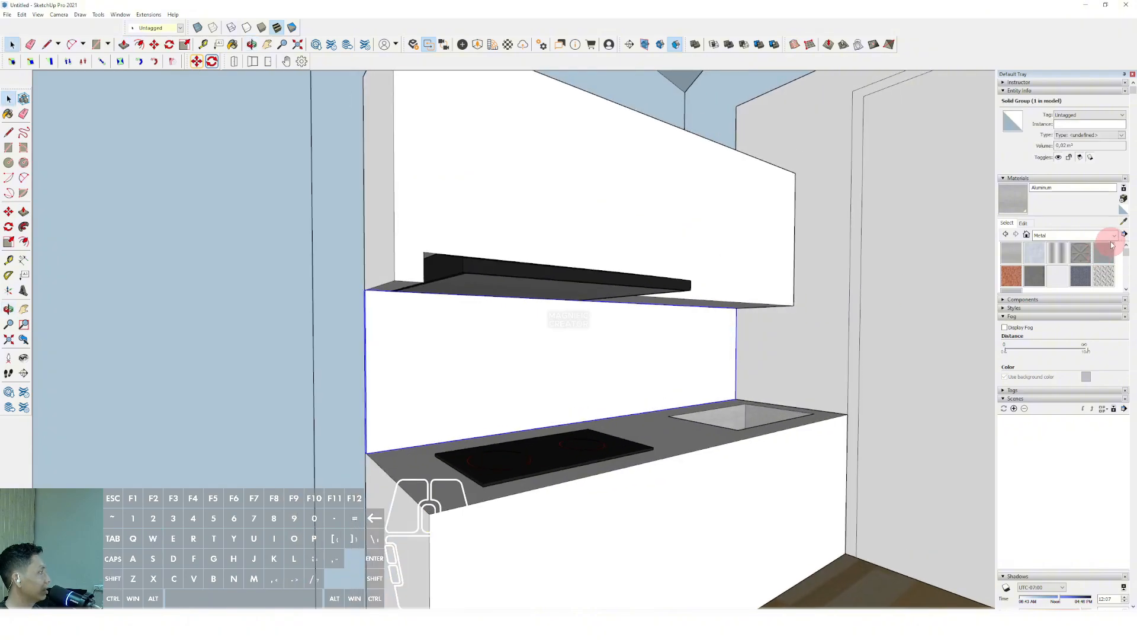
Paint the backsplash with the brown variegated stone material from the Tile library.
{"action": "left_click", "coordinate": [1109, 236]}
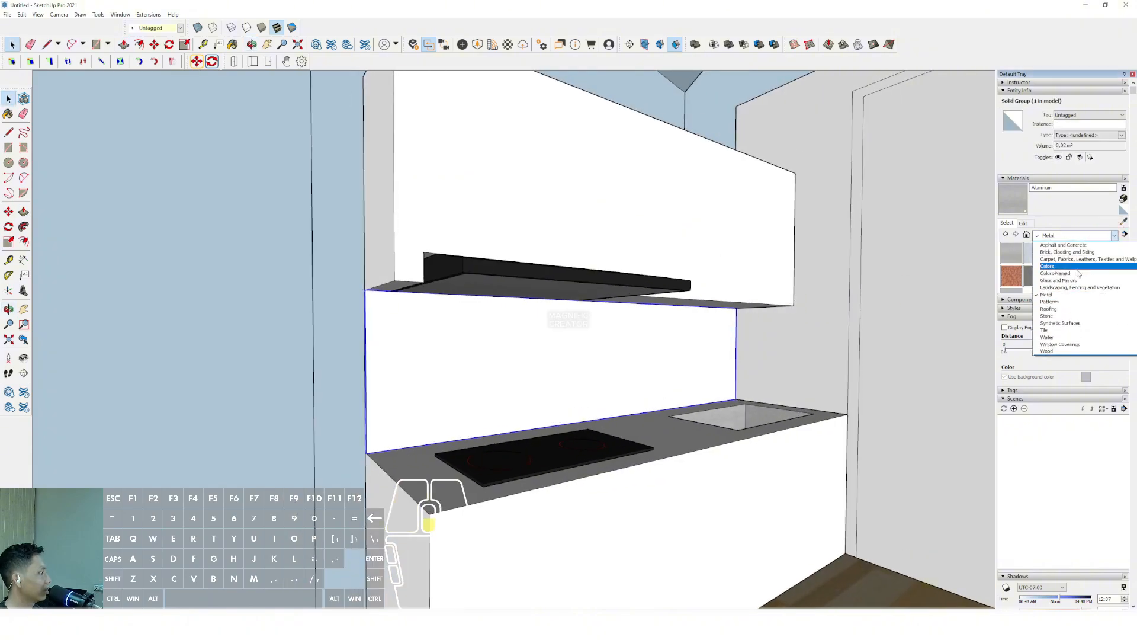
{"action": "left_click", "coordinate": [1052, 330]}
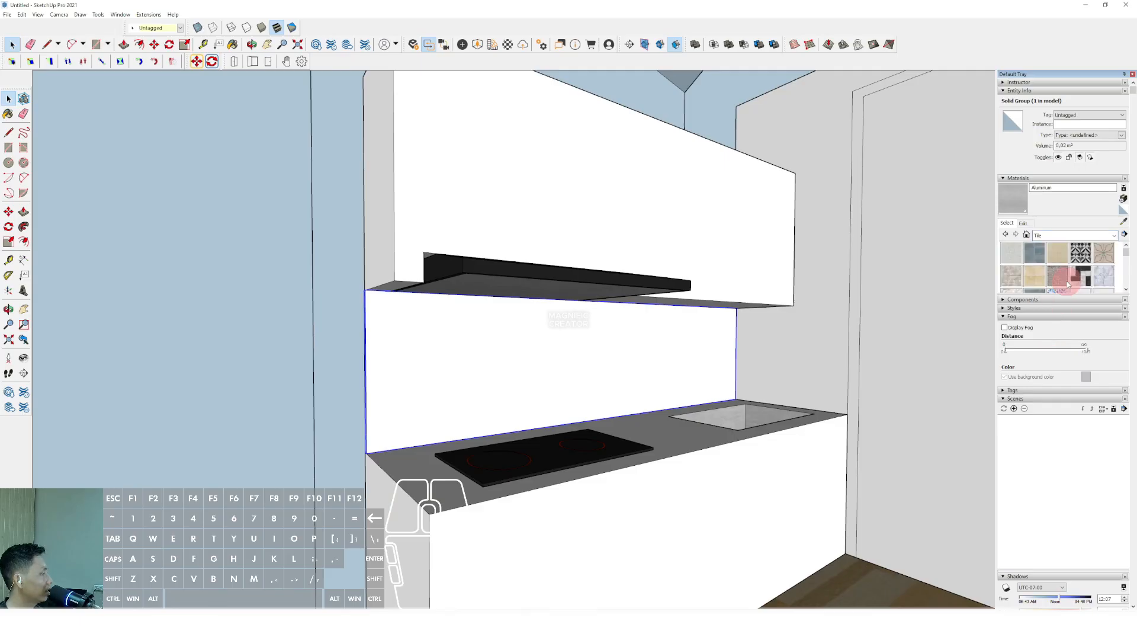
{"action": "scroll", "coordinate": [1060, 275], "scroll_direction": "down", "scroll_amount": 2}
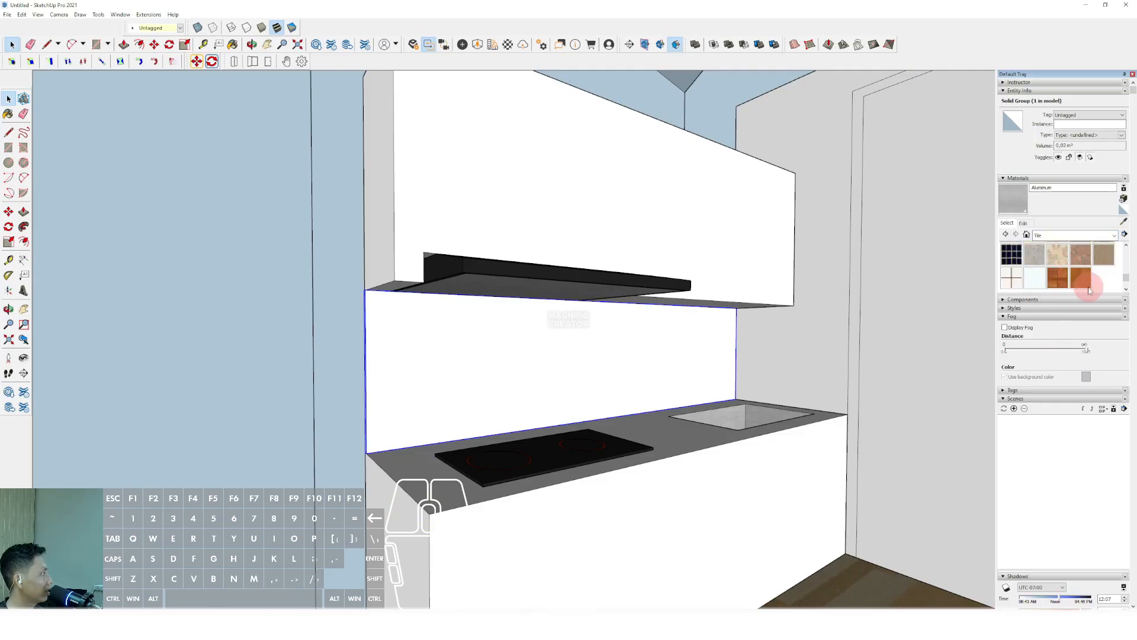
{"action": "left_click", "coordinate": [1031, 259]}
{"action": "left_click", "coordinate": [598, 337]}
Copy the base cabinet's front and side top edges slightly downward to mark the countertop thickness.
{"action": "mouse_move", "coordinate": [599, 338]}
{"action": "middle_mouse_down"}
{"action": "mouse_move", "coordinate": [589, 358]}
{"action": "mouse_move", "coordinate": [637, 414]}
{"action": "mouse_move", "coordinate": [675, 355]}
{"action": "middle_mouse_up"}
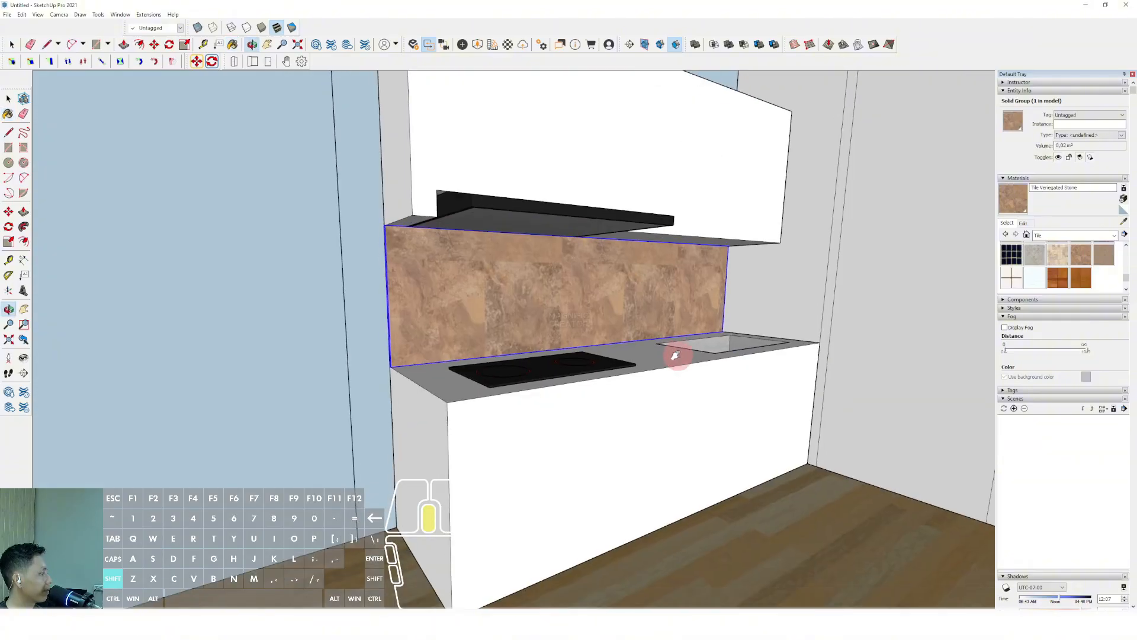
{"action": "middle_click_drag", "start_coordinate": [500, 526], "coordinate": [488, 454]}
{"action": "triple_click", "coordinate": [487, 455]}
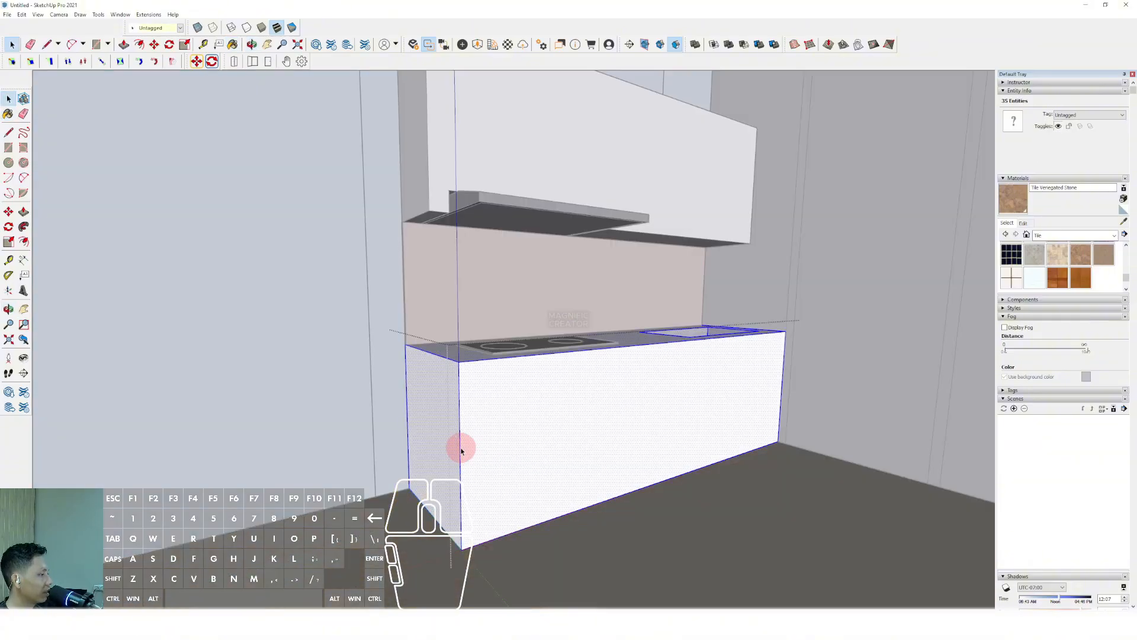
{"action": "left_click", "coordinate": [461, 449]}
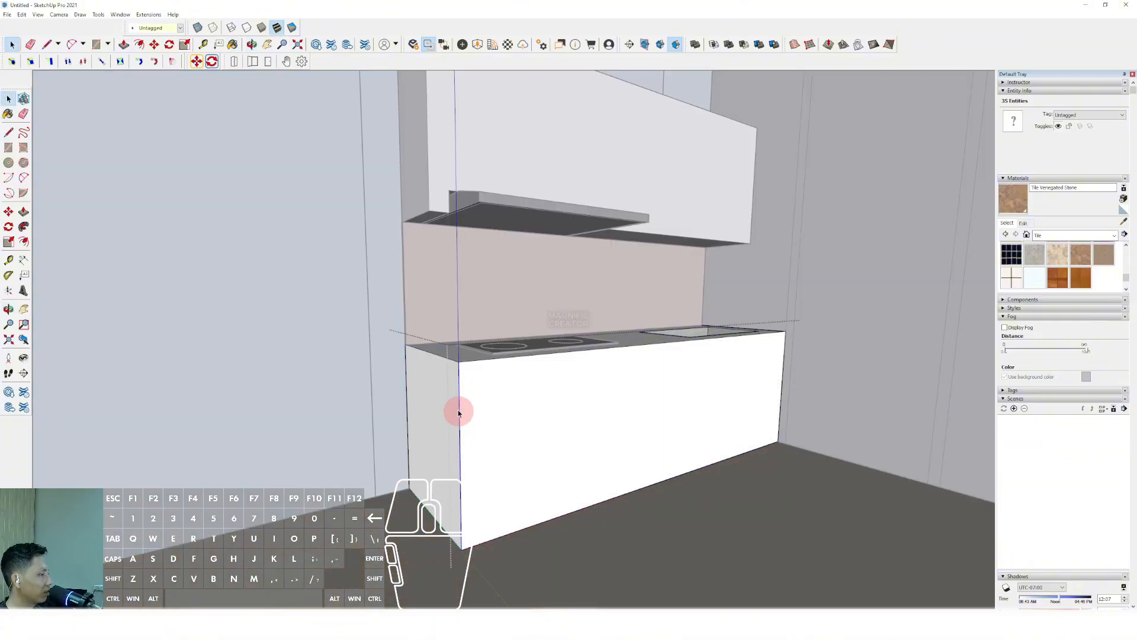
{"action": "left_click", "coordinate": [465, 366], "text": "shift"}
{"action": "scroll", "coordinate": [460, 370], "scroll_direction": "up", "scroll_amount": 1}
{"action": "key", "text": "m"}
{"action": "left_click", "coordinate": [458, 367]}
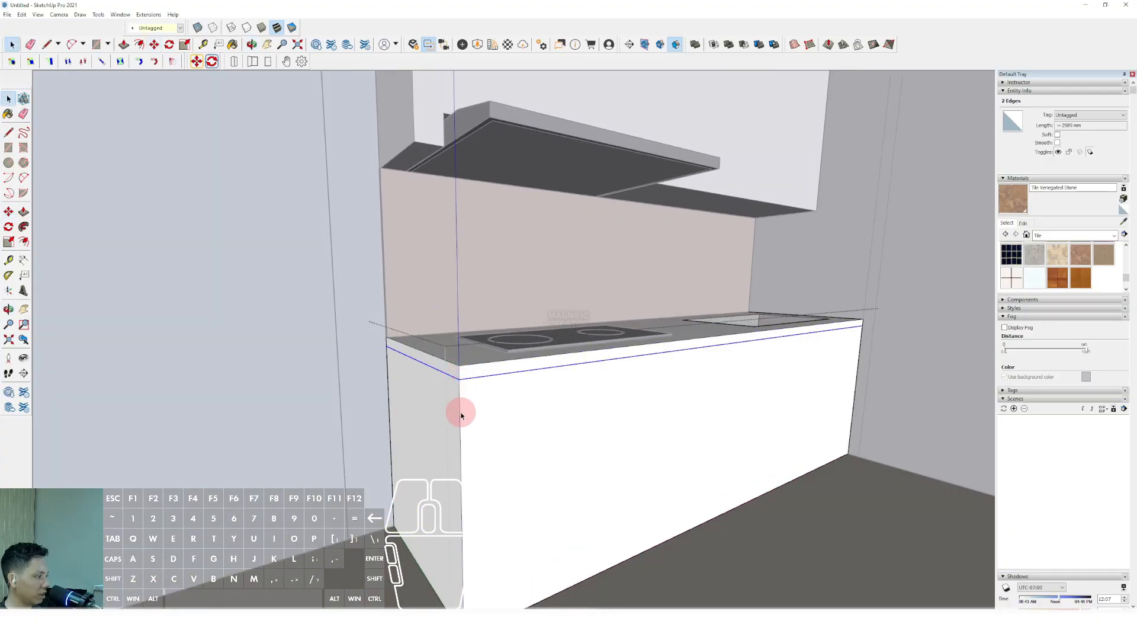
Copy the vertical edge across the base cabinet's front to divide it into five equal door panels.
{"action": "middle_click_drag", "start_coordinate": [461, 414], "coordinate": [464, 436]}
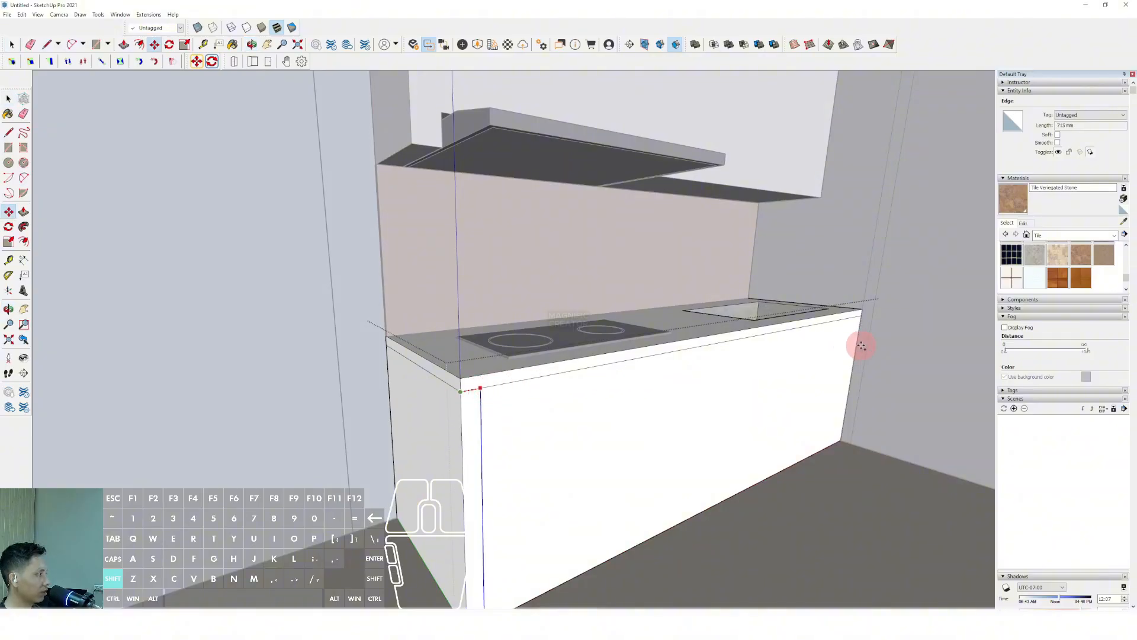
{"action": "middle_click_drag", "start_coordinate": [862, 345], "coordinate": [839, 337]}
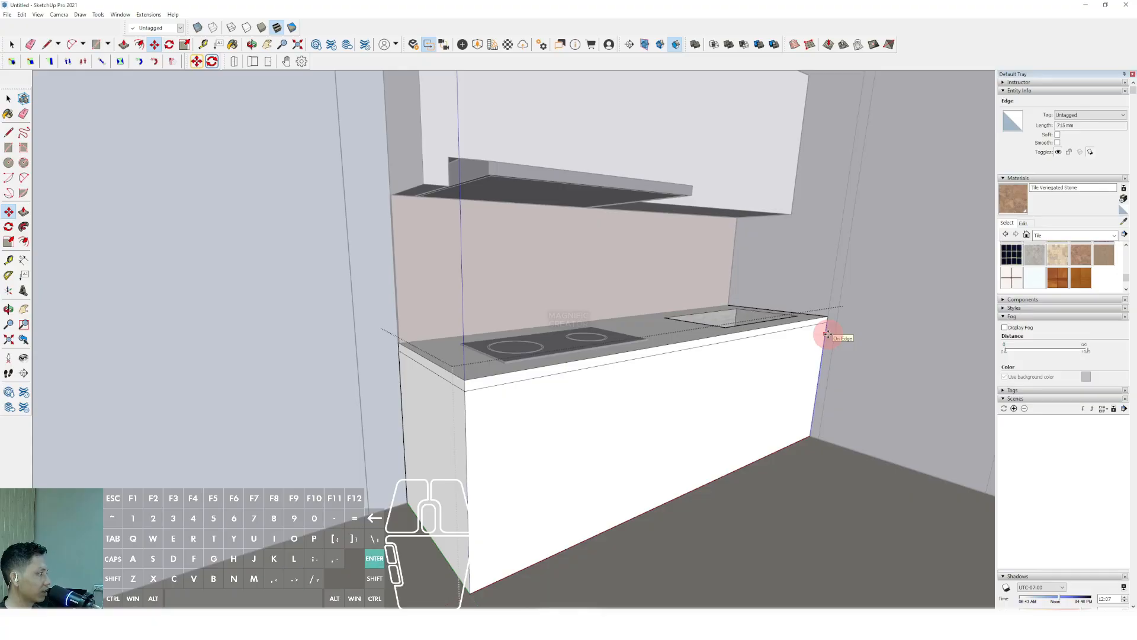
{"action": "middle_click_drag", "start_coordinate": [731, 394], "coordinate": [714, 389]}
Copy the vertical edge across the upper cabinet's front to divide it into five equal door panels.
{"action": "triple_click", "coordinate": [551, 159]}
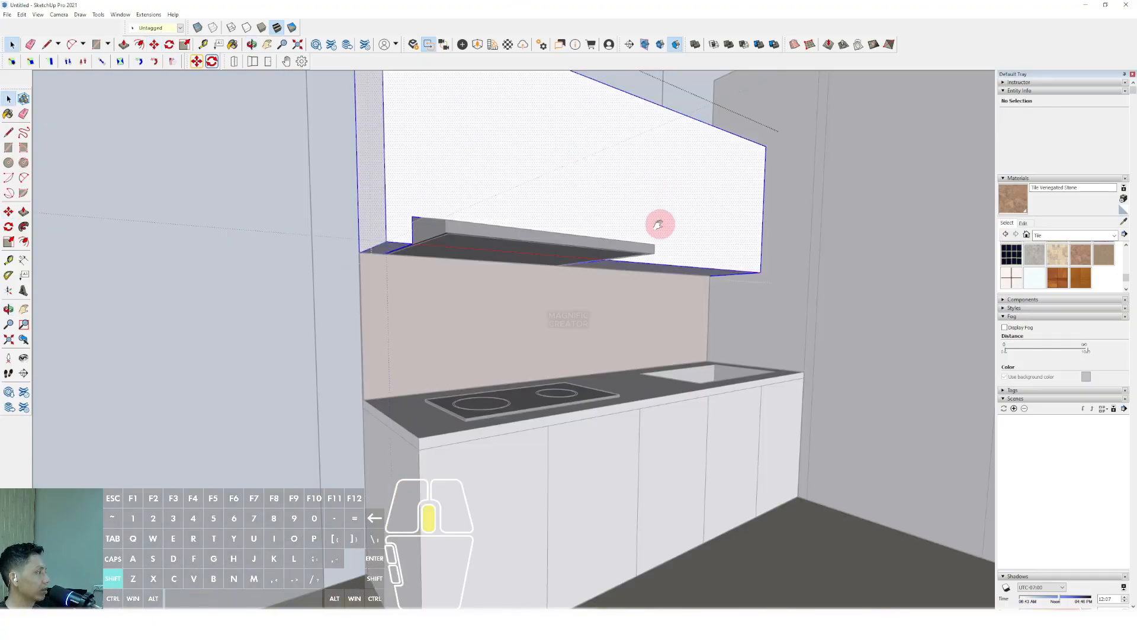
{"action": "middle_click_drag", "start_coordinate": [660, 223], "coordinate": [755, 236]}
{"action": "left_click", "coordinate": [753, 229]}
{"action": "left_click", "coordinate": [755, 226]}
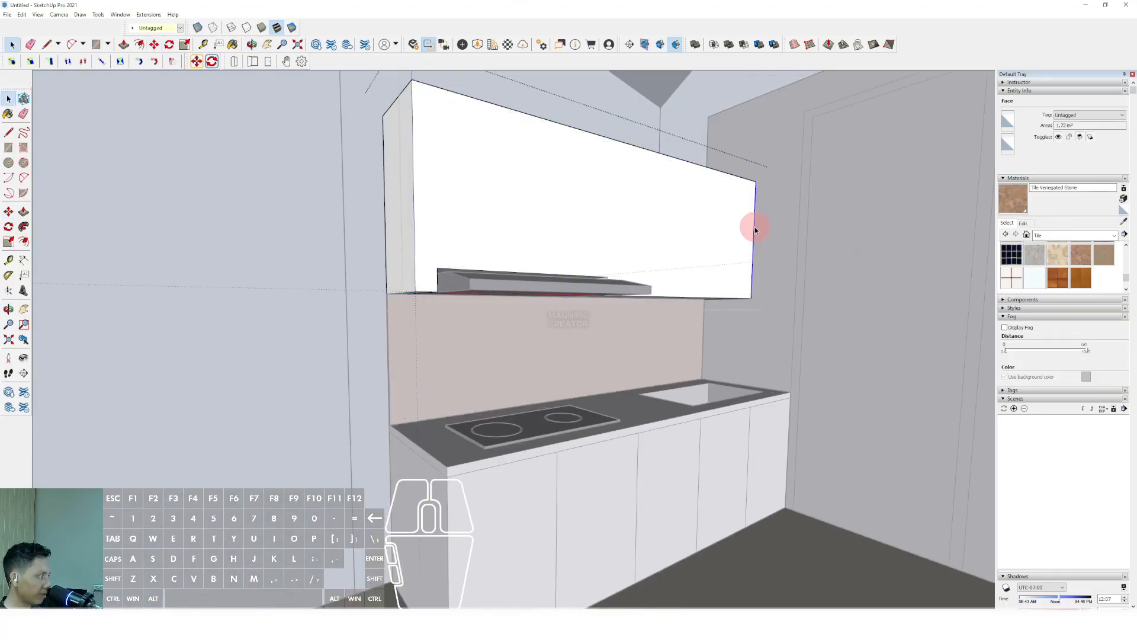
{"action": "key", "text": "m"}
{"action": "left_click", "coordinate": [754, 210]}
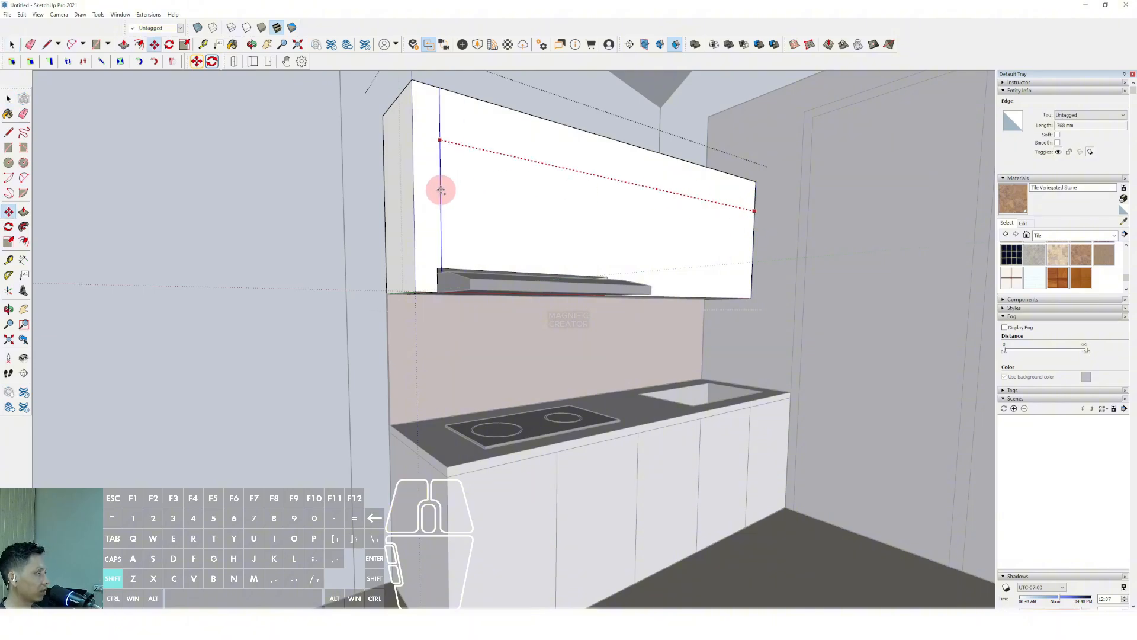
{"action": "left_click", "coordinate": [413, 169], "text": "shift"}
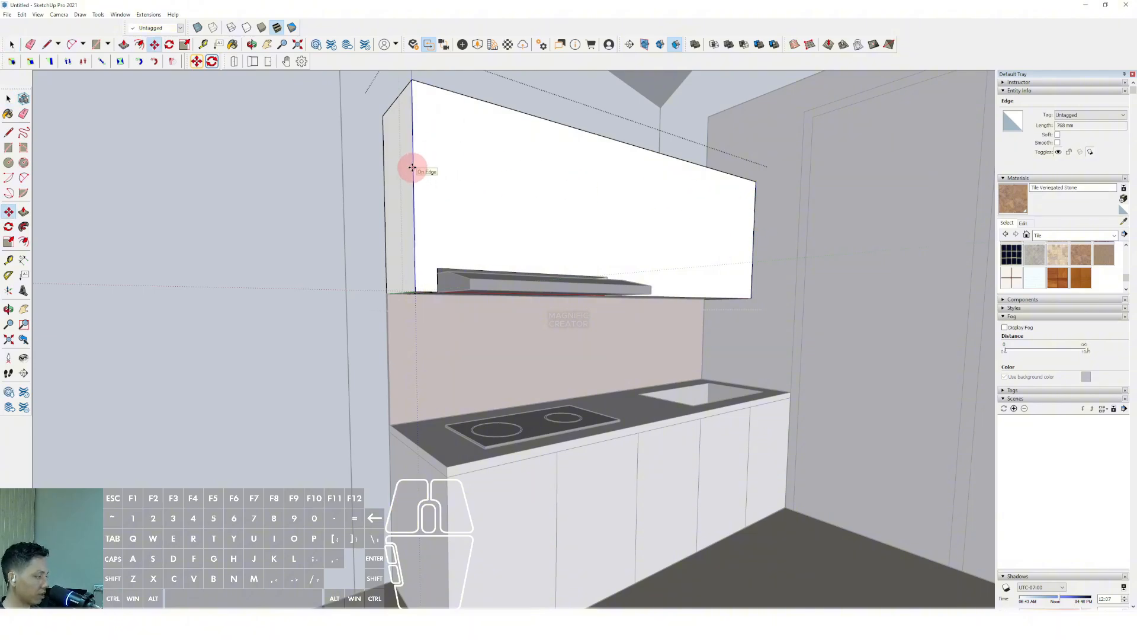
{"action": "left_click", "coordinate": [235, 318]}
{"action": "scroll", "coordinate": [236, 318], "scroll_direction": "down", "scroll_amount": 1}
{"action": "left_click", "coordinate": [236, 318]}
{"action": "scroll", "coordinate": [408, 349], "scroll_direction": "down", "scroll_amount": 1}
{"action": "middle_click_drag", "start_coordinate": [415, 351], "coordinate": [471, 328], "text": "shift"}
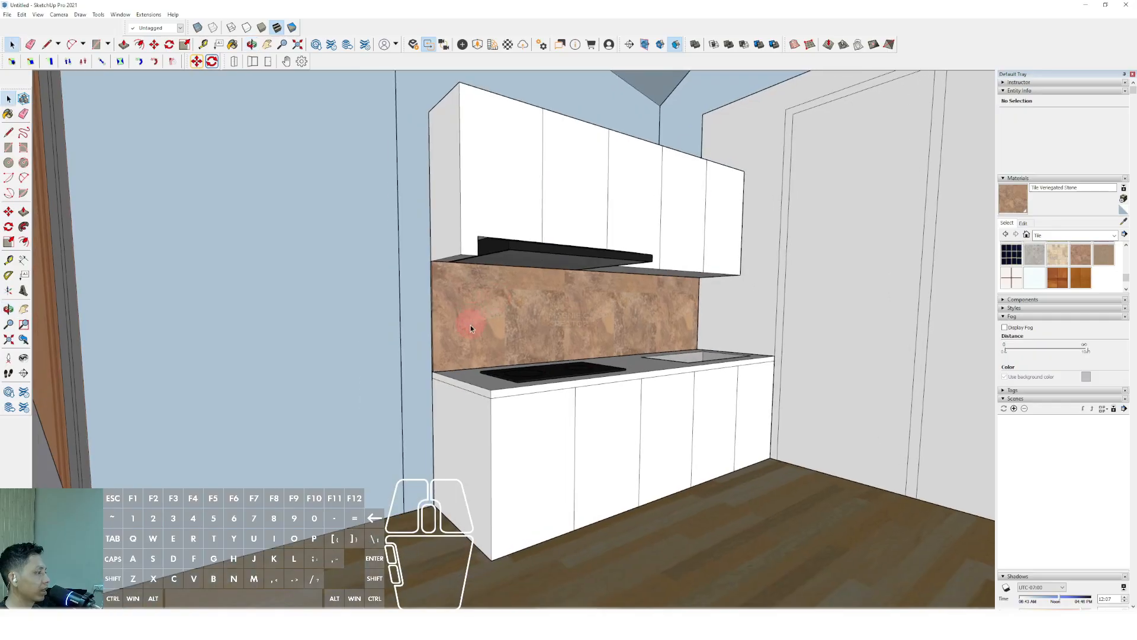
Draw a tall side panel rectangle over the kitchenette's open end, from the floor corner up past the upper cabinet.
{"action": "scroll", "coordinate": [496, 559], "scroll_direction": "up", "scroll_amount": 1}
{"action": "left_click", "coordinate": [493, 560]}
{"action": "middle_click_drag", "start_coordinate": [451, 404], "coordinate": [451, 419], "text": "shift"}
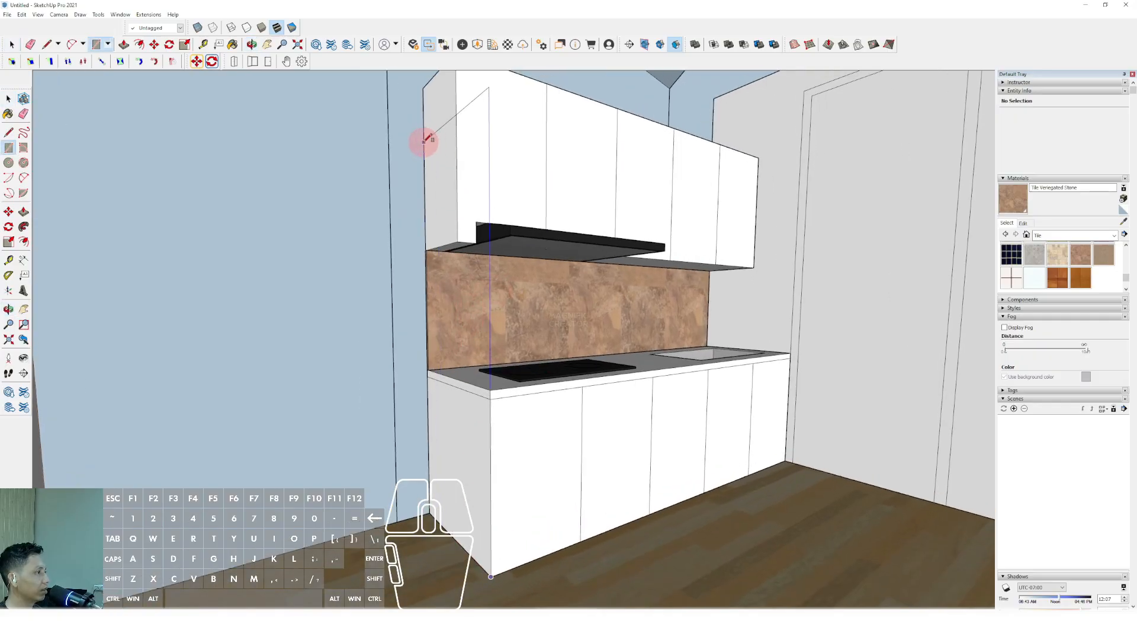
{"action": "middle_click_drag", "start_coordinate": [425, 139], "coordinate": [437, 239], "text": "shift"}
{"action": "left_click", "coordinate": [425, 120]}
{"action": "key", "text": "space"}
Scale the side panel face upward above the upper cabinet and Push/Pull it into a thin panel.
{"action": "left_click", "coordinate": [439, 233]}
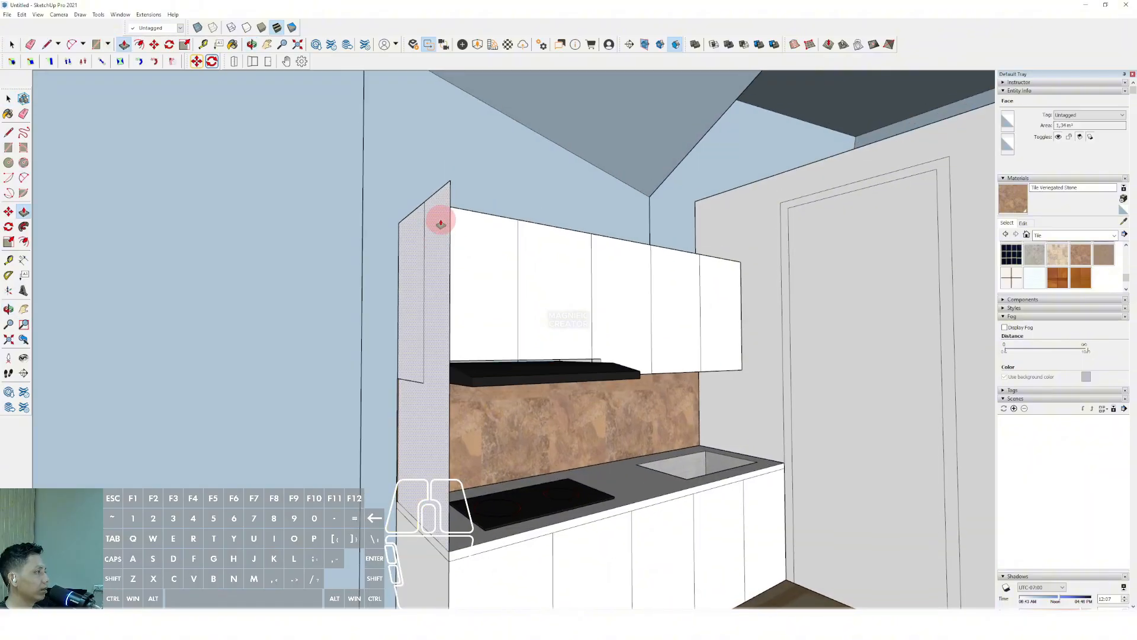
{"action": "double_click", "coordinate": [439, 206]}
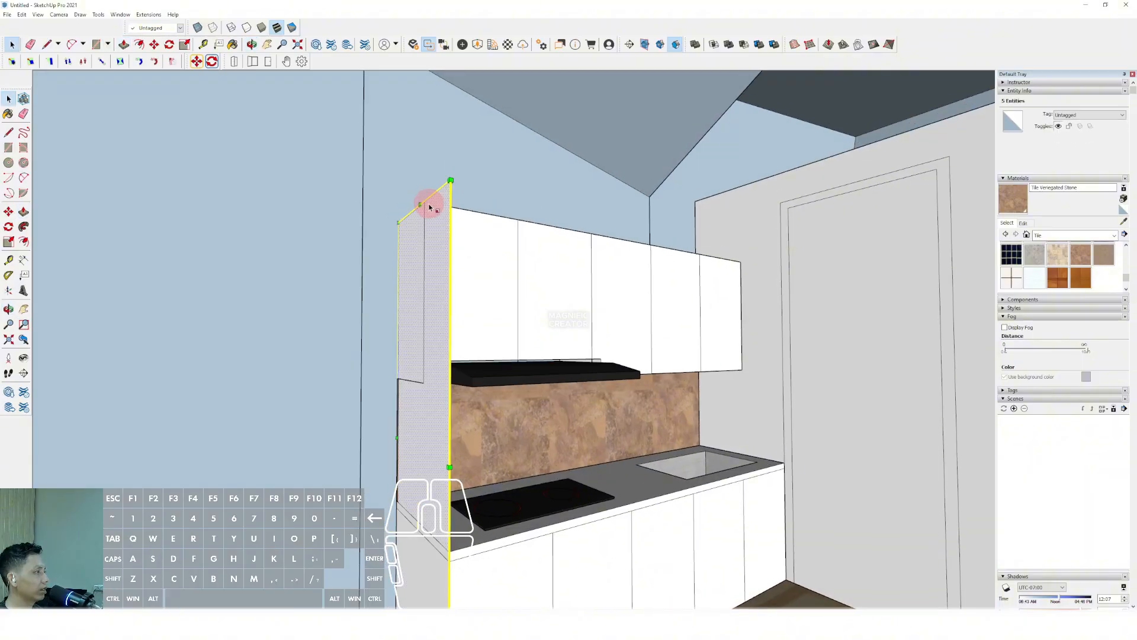
{"action": "left_click_drag", "start_coordinate": [425, 184], "coordinate": [650, 196]}
{"action": "key", "text": "space"}
{"action": "left_click", "coordinate": [429, 198]}
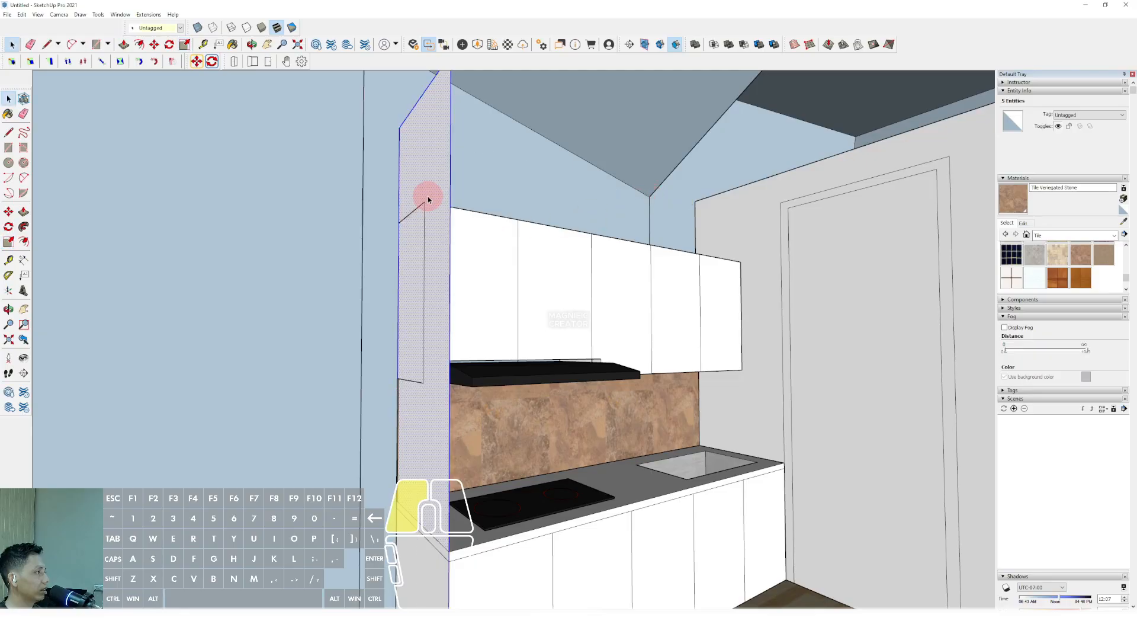
{"action": "key", "text": "v"}
{"action": "left_click_drag", "start_coordinate": [432, 184], "coordinate": [415, 183]}
Copy the side panel's inner top edge straight down to the height of the upper cabinet's top.
{"action": "middle_click_drag", "start_coordinate": [414, 183], "coordinate": [370, 256]}
{"action": "scroll", "coordinate": [311, 171], "scroll_direction": "up", "scroll_amount": 2}
{"action": "left_click", "coordinate": [312, 168]}
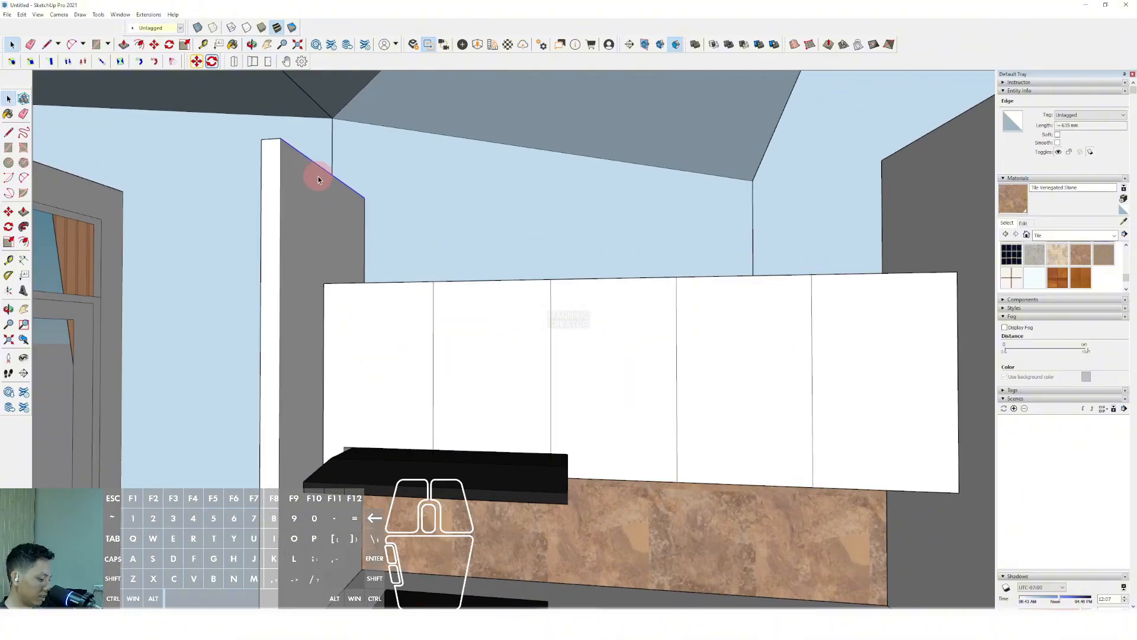
{"action": "key", "text": "m"}
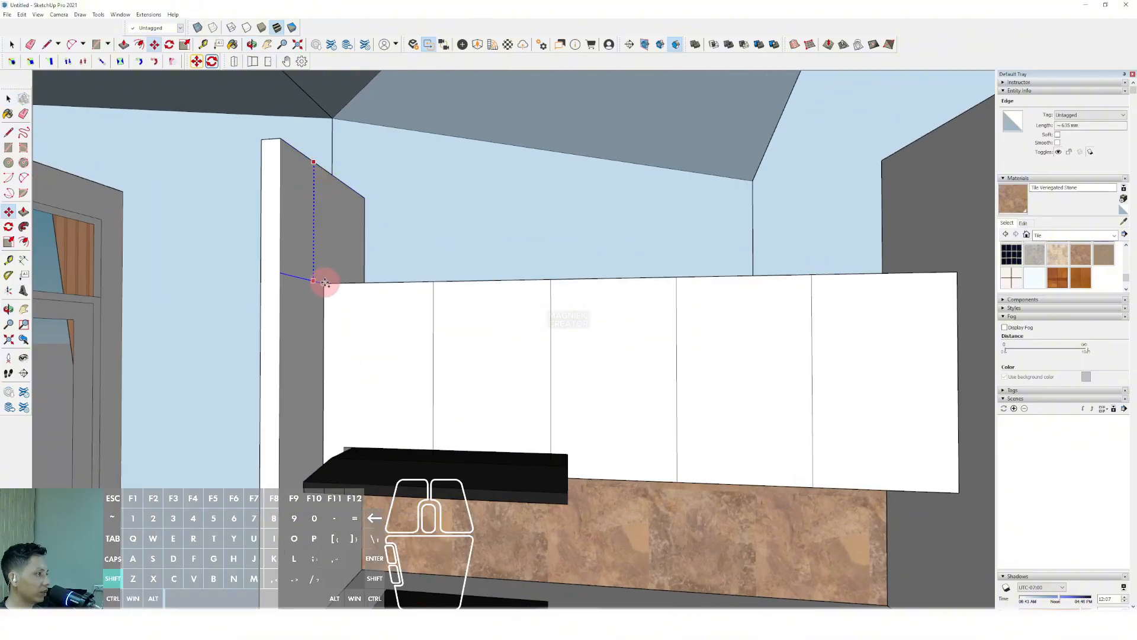
Push/Pull the side panel's upper inner section across above the cabinets to the opposite wall, forming a bulkhead.
{"action": "key", "text": "p"}
{"action": "left_click", "coordinate": [327, 256]}
{"action": "scroll", "coordinate": [441, 235], "scroll_direction": "down", "scroll_amount": 2}
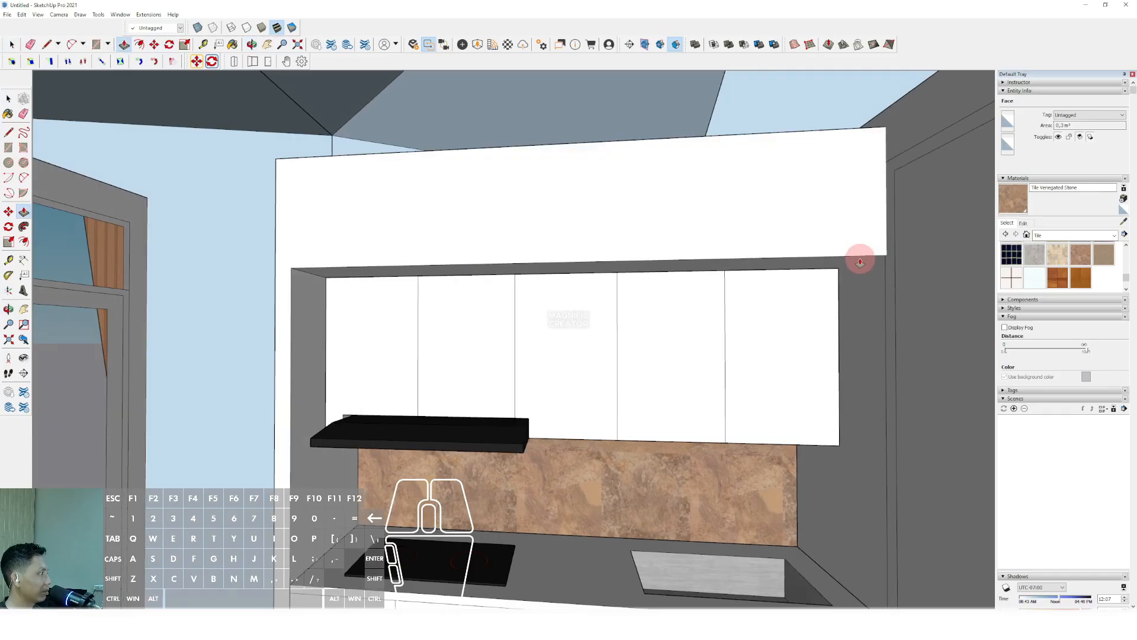
{"action": "left_click", "coordinate": [885, 295]}
{"action": "key", "text": "space"}
{"action": "middle_click_drag", "start_coordinate": [885, 294], "coordinate": [906, 231]}
{"action": "scroll", "coordinate": [618, 288], "scroll_direction": "down", "scroll_amount": 2}
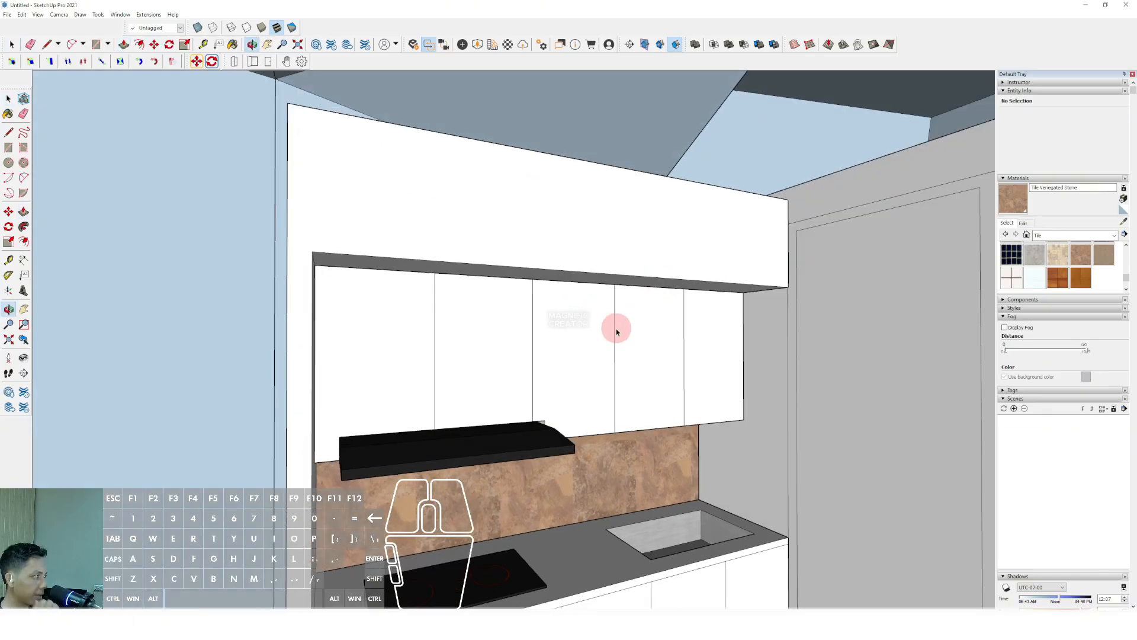
Make the side panel and bulkhead around the kitchenette into a single group.
{"action": "middle_click_drag", "start_coordinate": [614, 328], "coordinate": [704, 333]}
{"action": "left_click", "coordinate": [546, 183]}
{"action": "right_click", "coordinate": [545, 182]}
{"action": "left_click", "coordinate": [573, 256]}
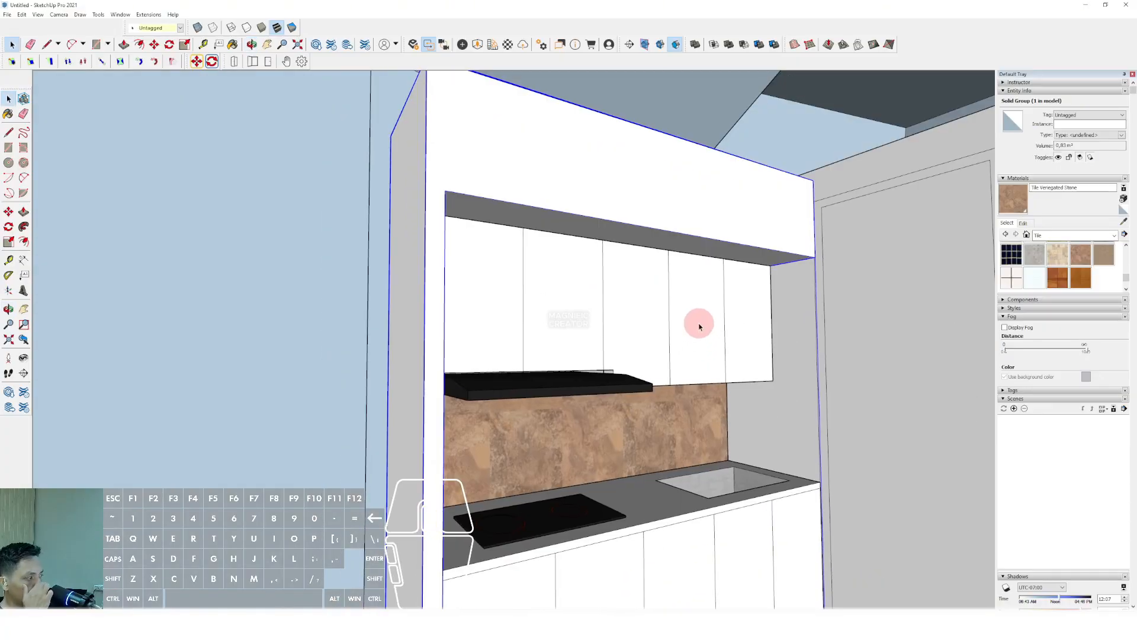
Display the section cut and save the sectioned exterior view of the house as a new scene.
{"action": "middle_click_drag", "start_coordinate": [723, 207], "coordinate": [327, 194]}
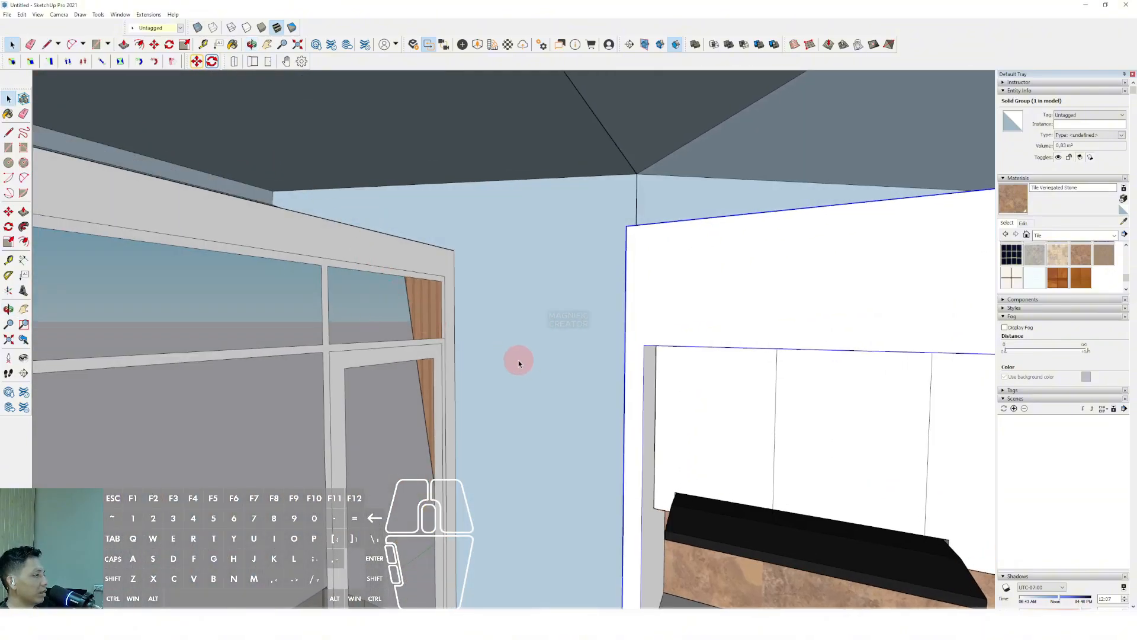
{"action": "middle_click_drag", "start_coordinate": [518, 364], "coordinate": [705, 318]}
{"action": "scroll", "coordinate": [467, 376], "scroll_direction": "up", "scroll_amount": 4}
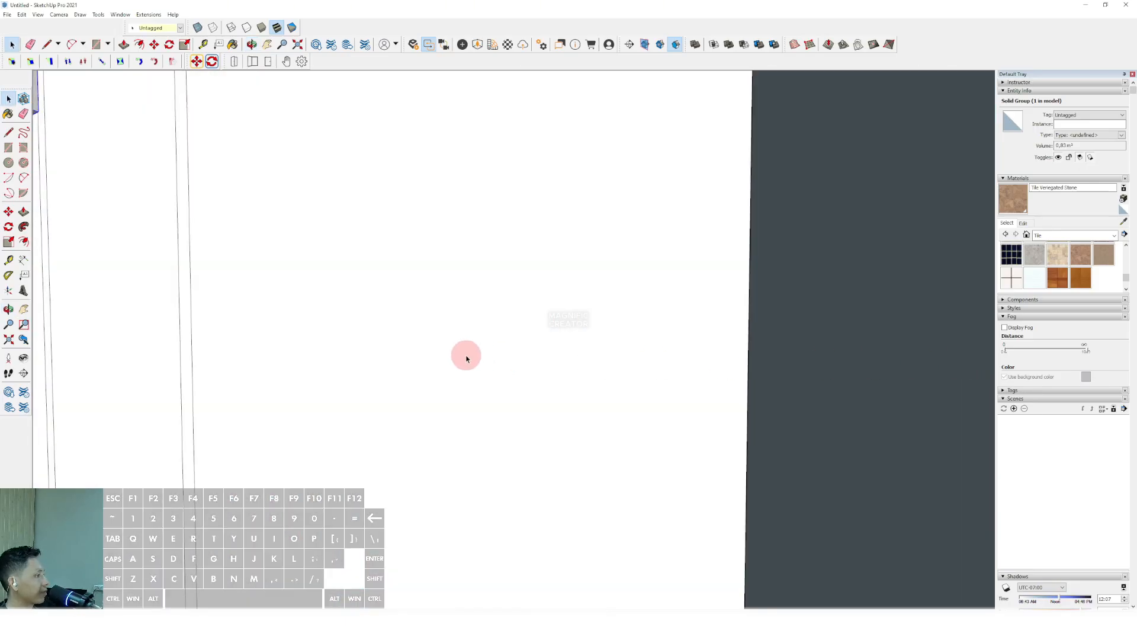
{"action": "scroll", "coordinate": [466, 358], "scroll_direction": "up", "scroll_amount": 4}
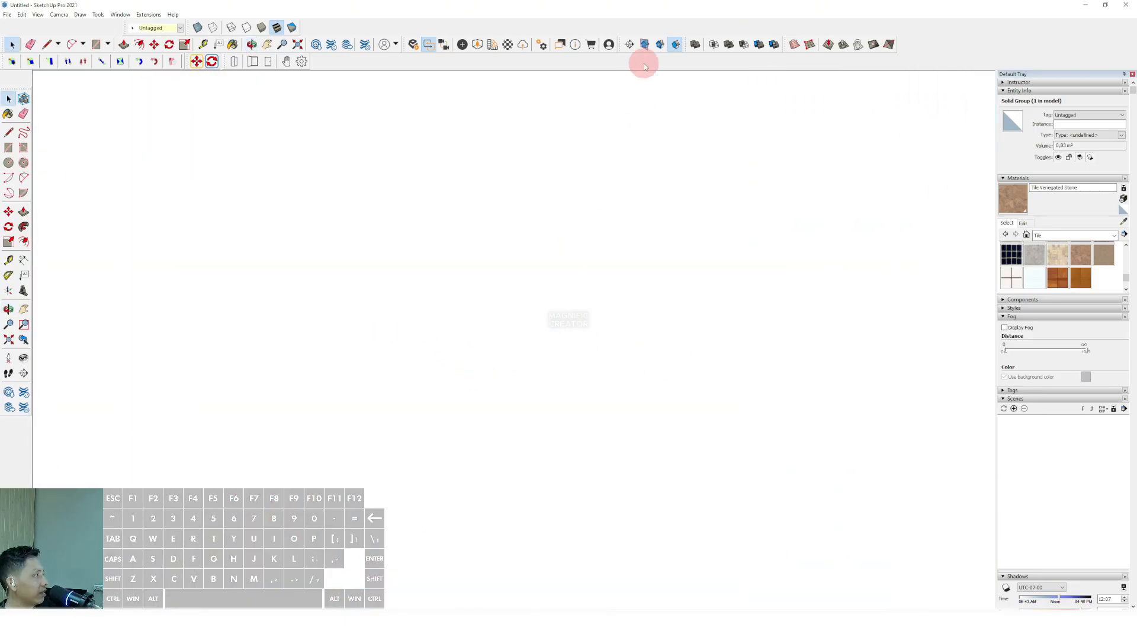
{"action": "scroll", "coordinate": [598, 348], "scroll_direction": "down", "scroll_amount": 12}
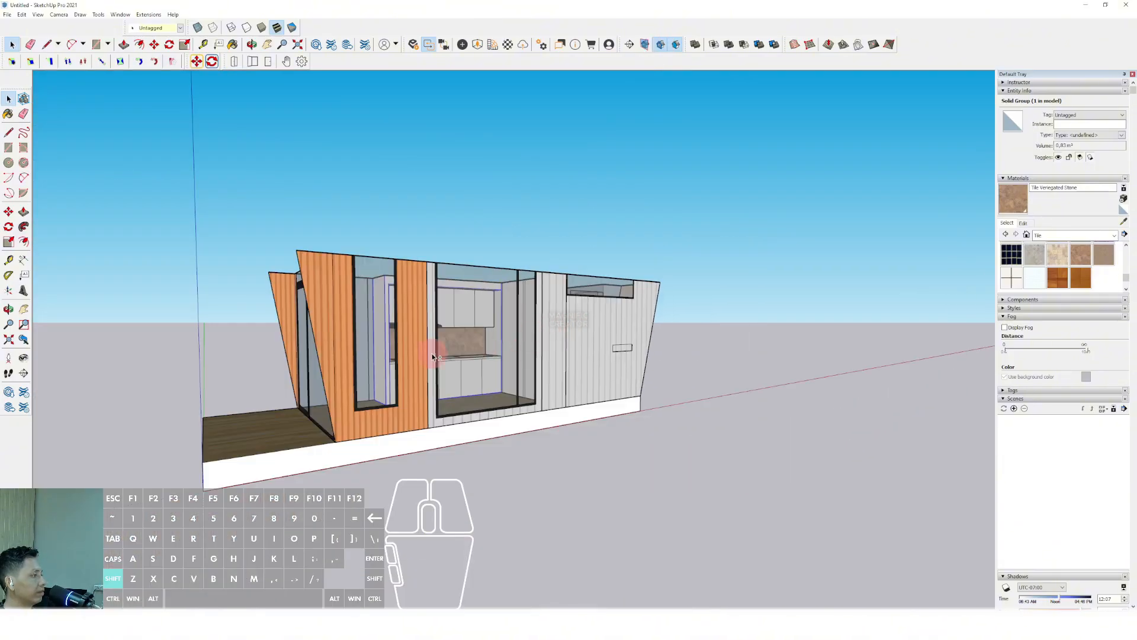
{"action": "scroll", "coordinate": [432, 355], "scroll_direction": "up", "scroll_amount": 3}
{"action": "middle_click_drag", "start_coordinate": [498, 329], "coordinate": [541, 330]}
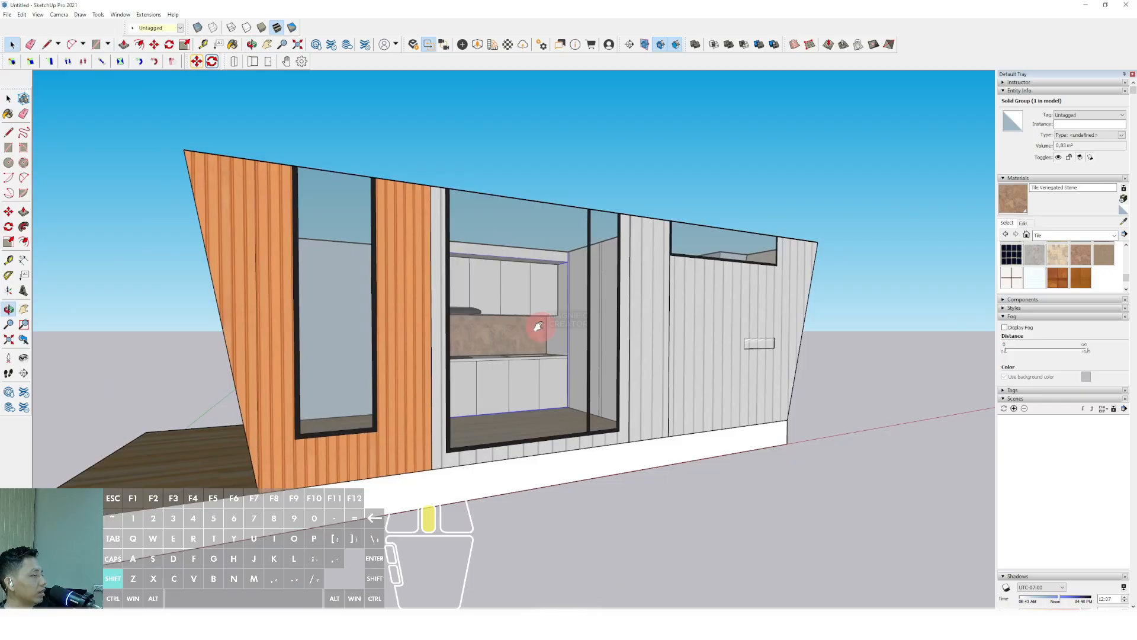
{"action": "left_click", "coordinate": [38, 14]}
{"action": "left_click", "coordinate": [320, 223]}
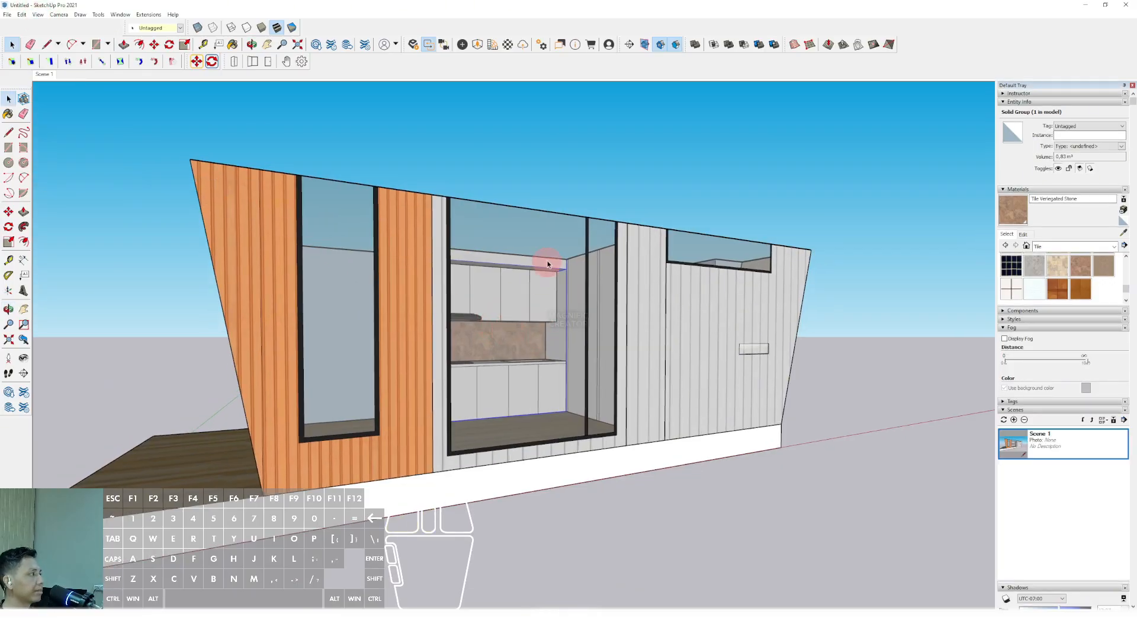
Turn off the section cut display so the complete house with its roof is shown.
{"action": "left_click", "coordinate": [664, 47]}
{"action": "left_click", "coordinate": [581, 272]}
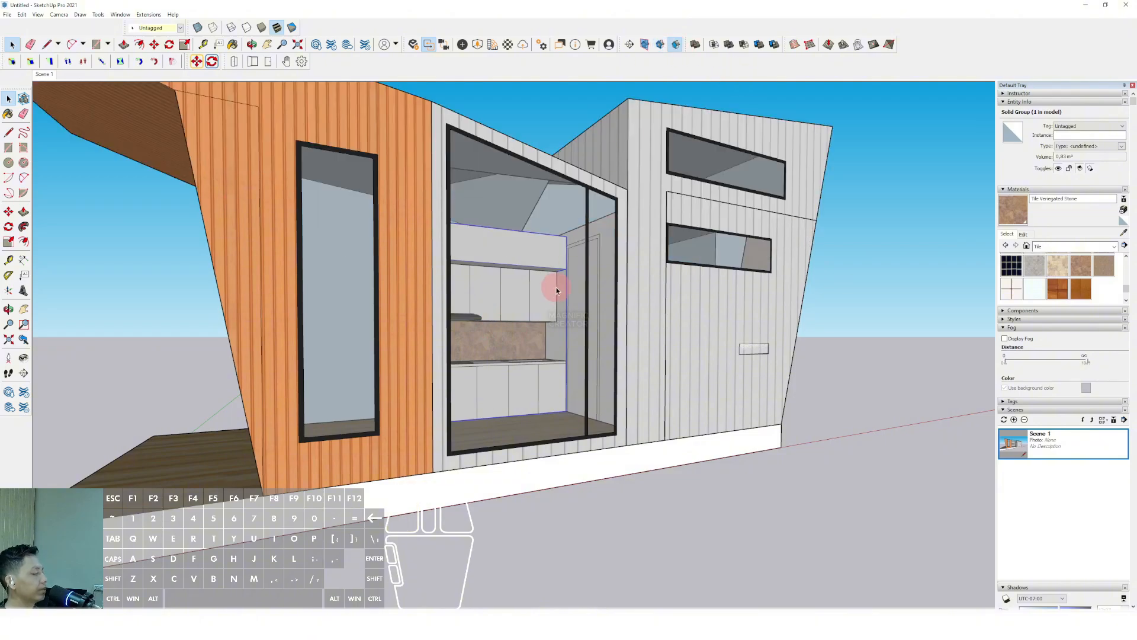
{"action": "scroll", "coordinate": [556, 287], "scroll_direction": "down", "scroll_amount": 5}
{"action": "middle_click_drag", "start_coordinate": [539, 278], "coordinate": [599, 377]}
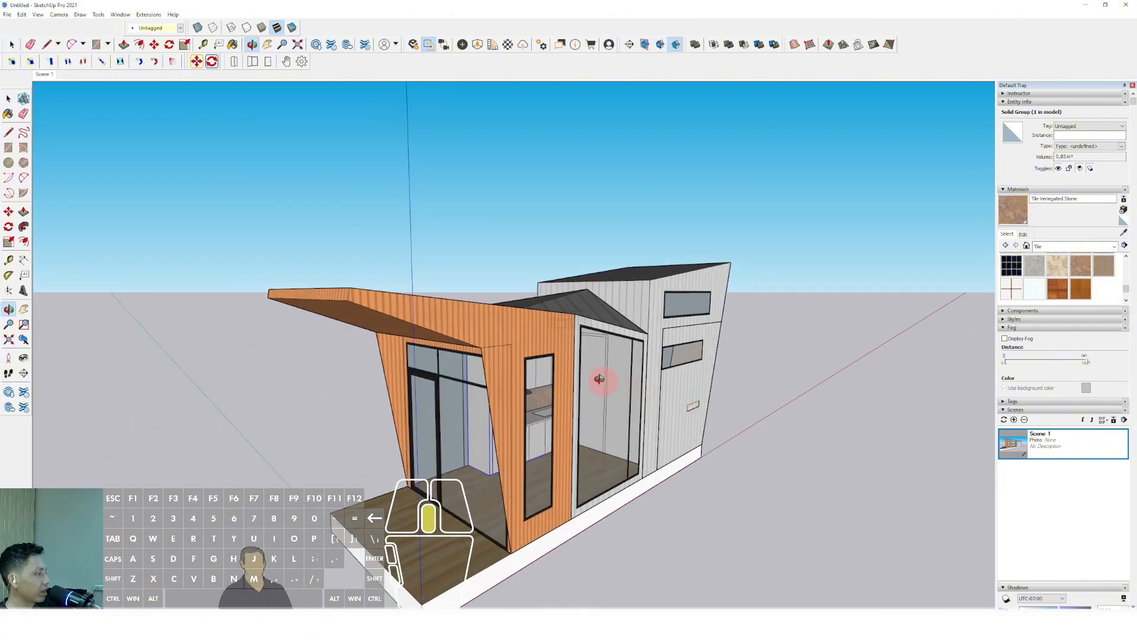
{"action": "scroll", "coordinate": [599, 371], "scroll_direction": "up", "scroll_amount": 5}
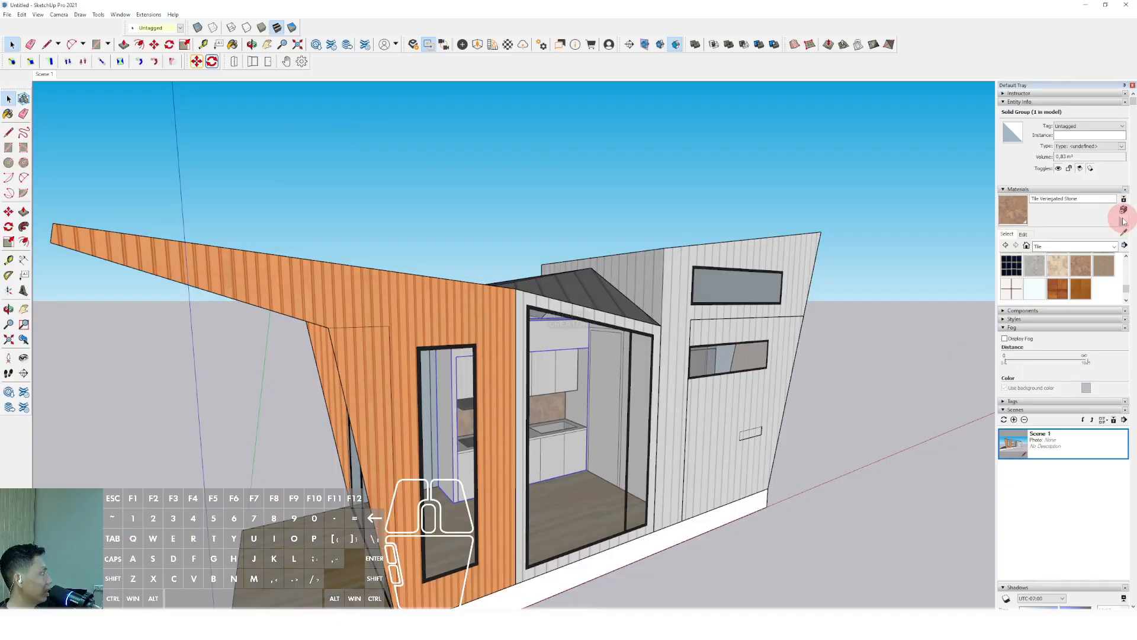
Create a new material from the image "89_pine light wood fine texture-seamless.jpg" in the PROJECT > Textures > Wood folder.
{"action": "left_click", "coordinate": [1124, 212]}
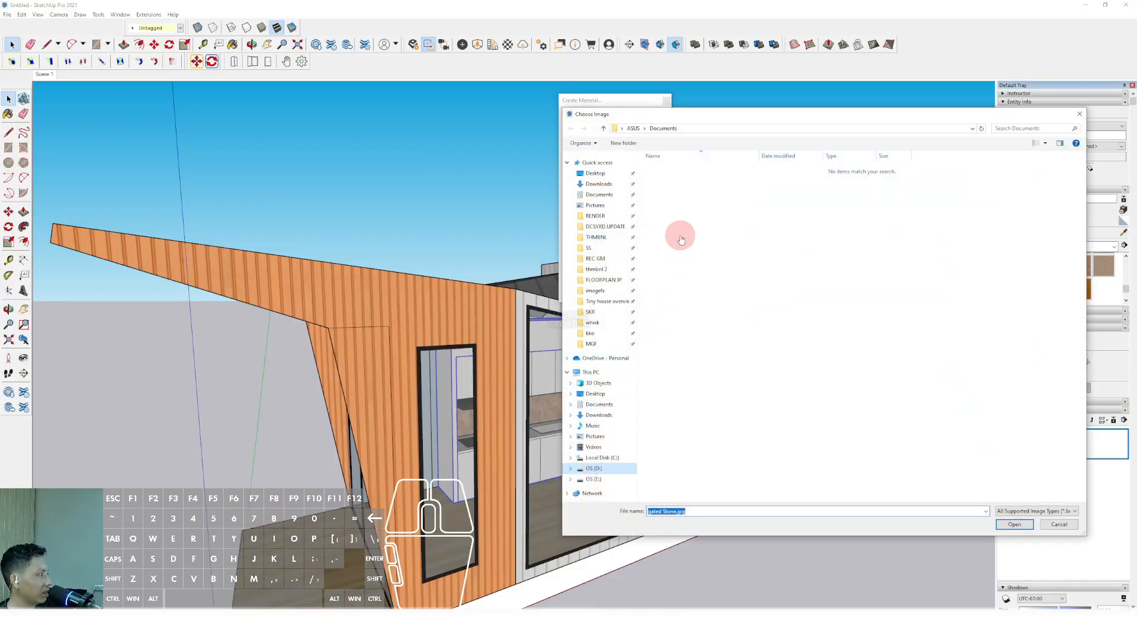
{"action": "double_click", "coordinate": [669, 243]}
{"action": "scroll", "coordinate": [683, 357], "scroll_direction": "down", "scroll_amount": 3}
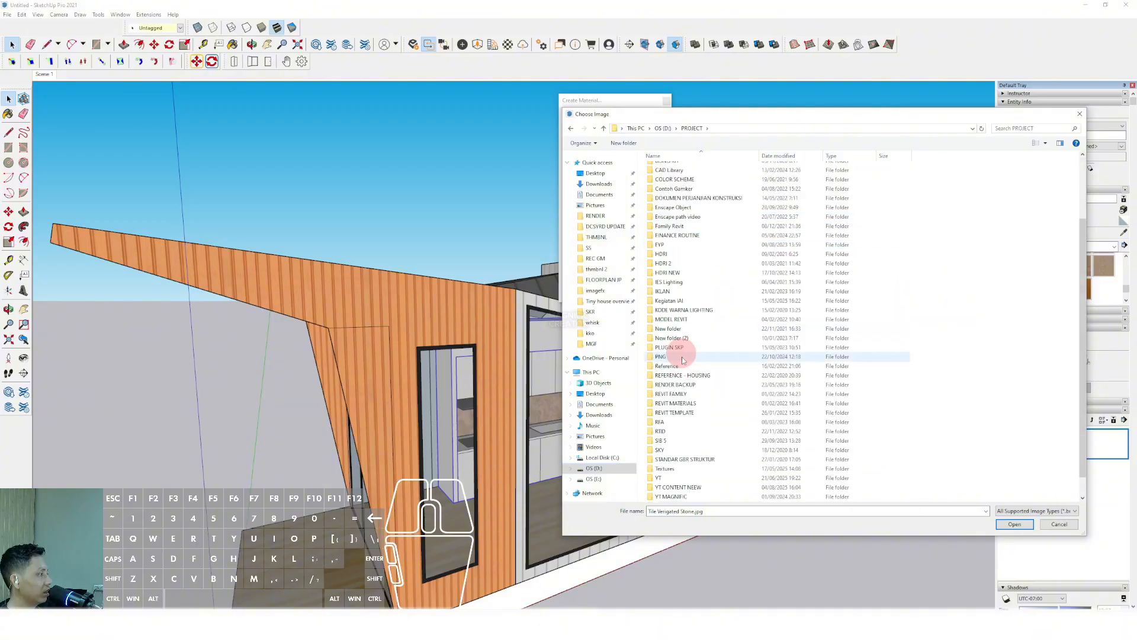
{"action": "double_click", "coordinate": [664, 469]}
{"action": "left_click", "coordinate": [767, 409]}
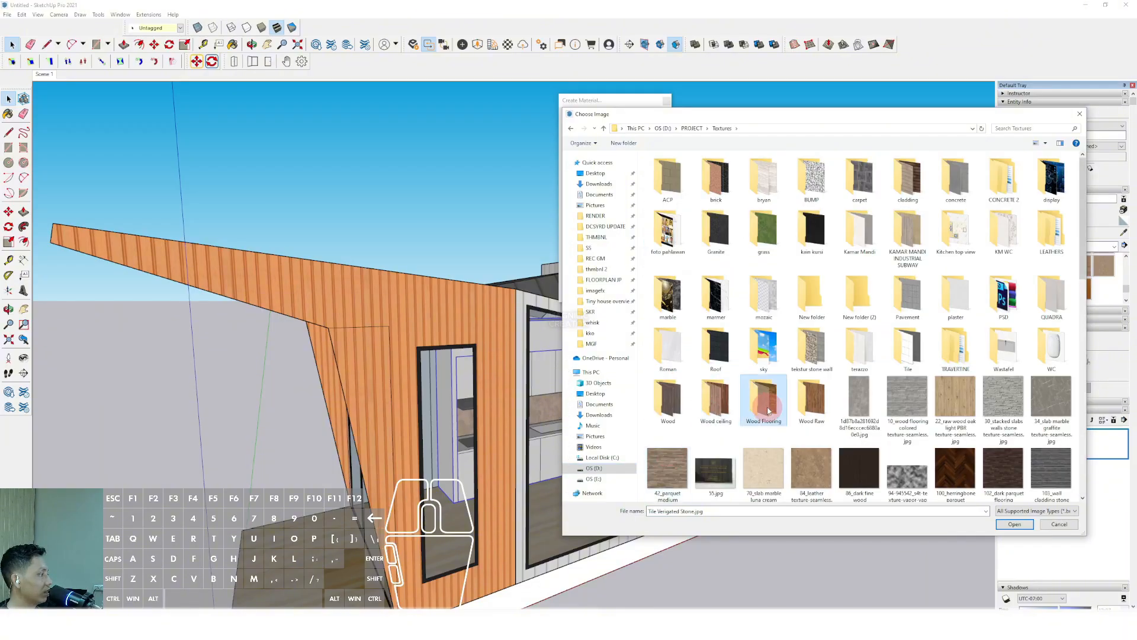
{"action": "double_click", "coordinate": [812, 403]}
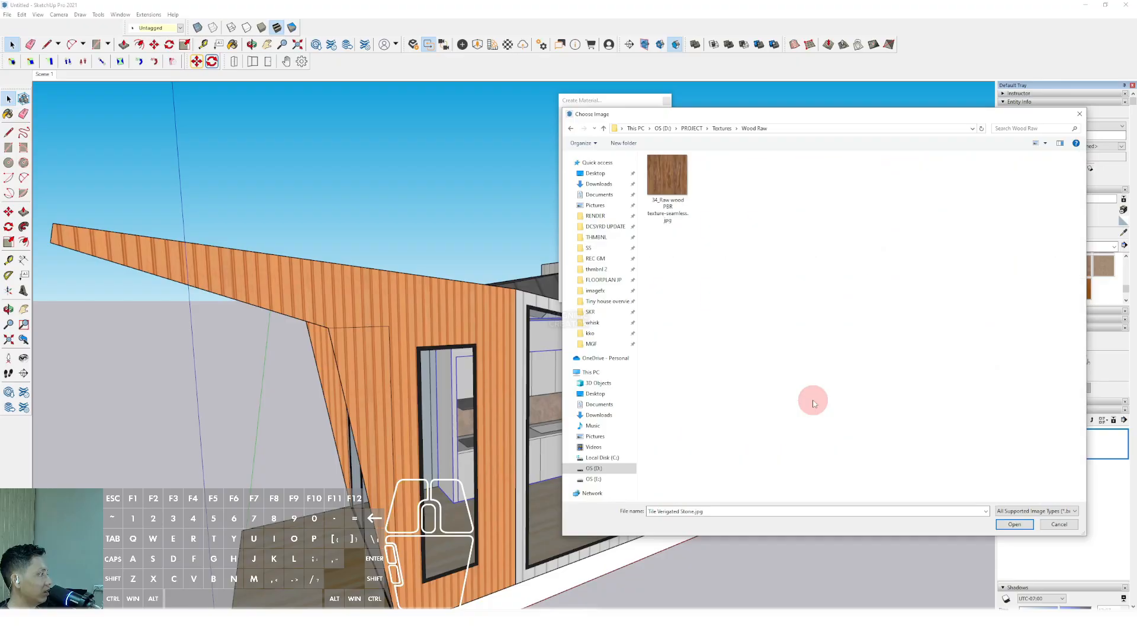
{"action": "left_click", "coordinate": [570, 128]}
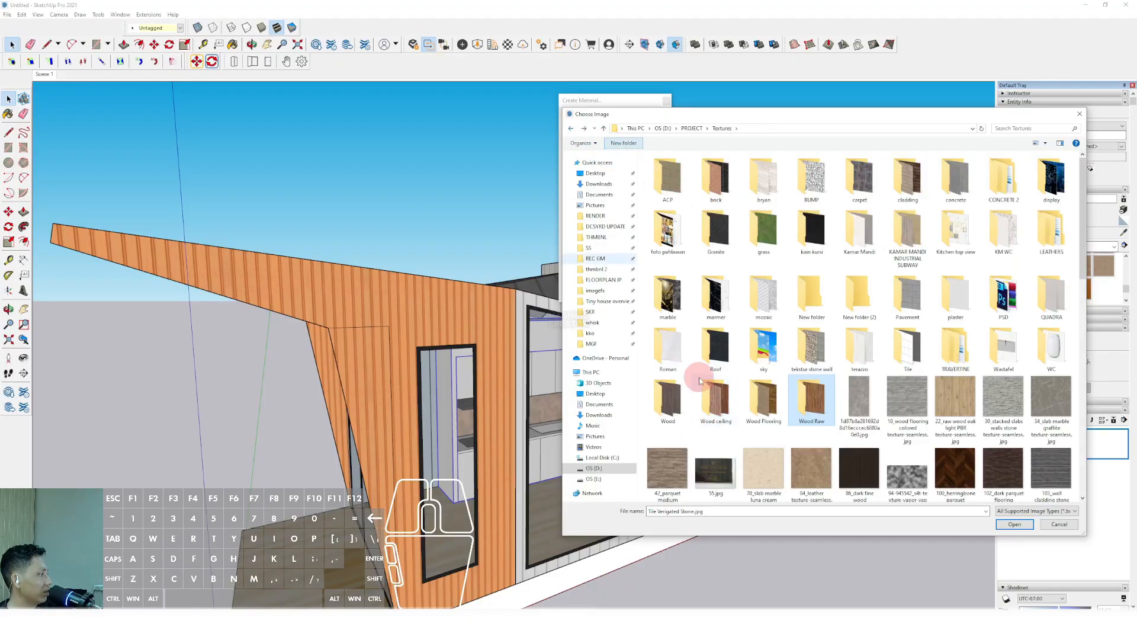
{"action": "double_click", "coordinate": [763, 190]}
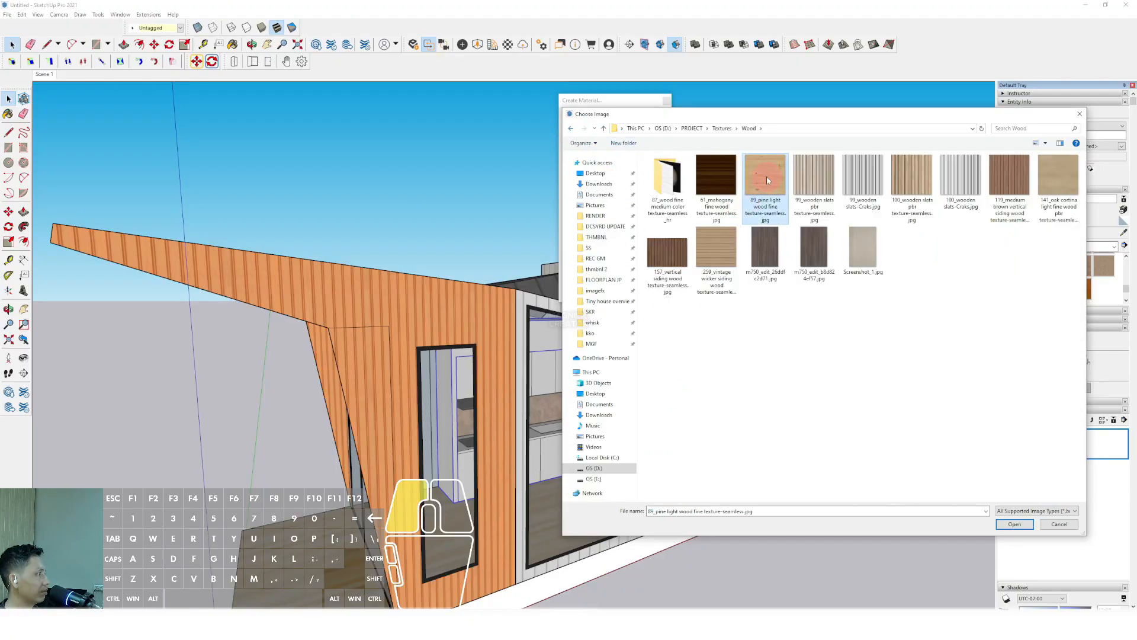
{"action": "left_click", "coordinate": [627, 295]}
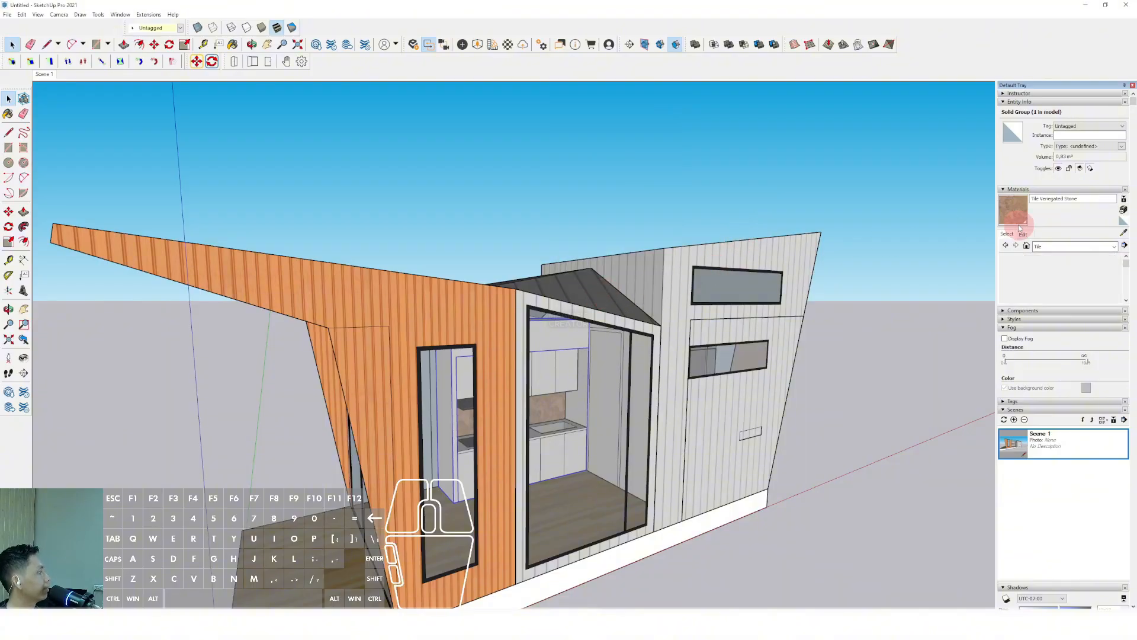
Paint the partition wall around the bathroom door with the new pine wood material.
{"action": "scroll", "coordinate": [713, 432], "scroll_direction": "up", "scroll_amount": 3}
{"action": "scroll", "coordinate": [714, 433], "scroll_direction": "up", "scroll_amount": 3}
{"action": "scroll", "coordinate": [888, 398], "scroll_direction": "up", "scroll_amount": 4}
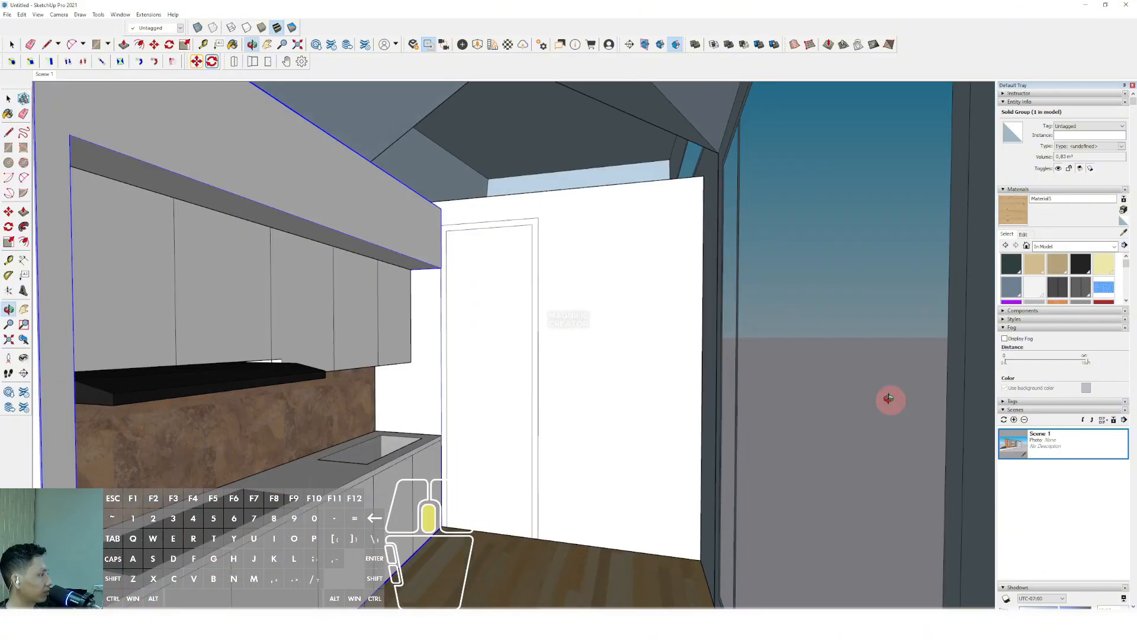
{"action": "scroll", "coordinate": [612, 318], "scroll_direction": "up", "scroll_amount": 3}
{"action": "key", "text": "space"}
{"action": "left_click", "coordinate": [598, 276]}
{"action": "key", "text": "b"}
{"action": "left_click", "coordinate": [610, 277]}
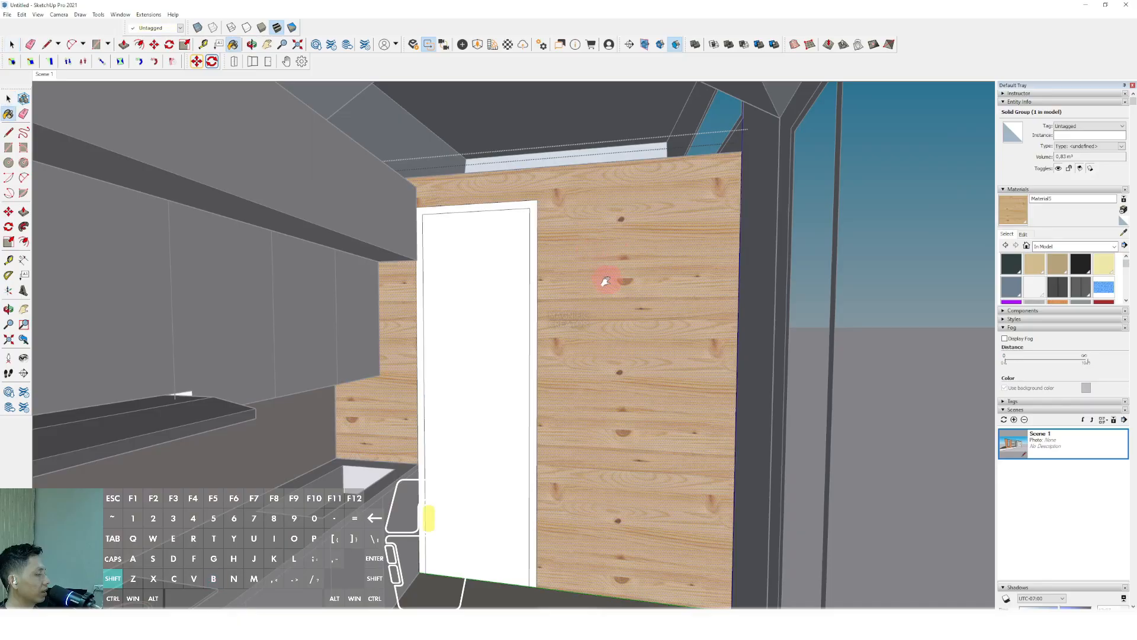
Paint the ceiling above the bathroom, the end wall strip and both adjoining side walls with the pine wood material.
{"action": "middle_click_drag", "start_coordinate": [604, 281], "coordinate": [633, 345], "text": "shift"}
{"action": "key", "text": "space"}
{"action": "triple_click", "coordinate": [571, 149]}
{"action": "key", "text": "b"}
{"action": "left_click", "coordinate": [583, 149]}
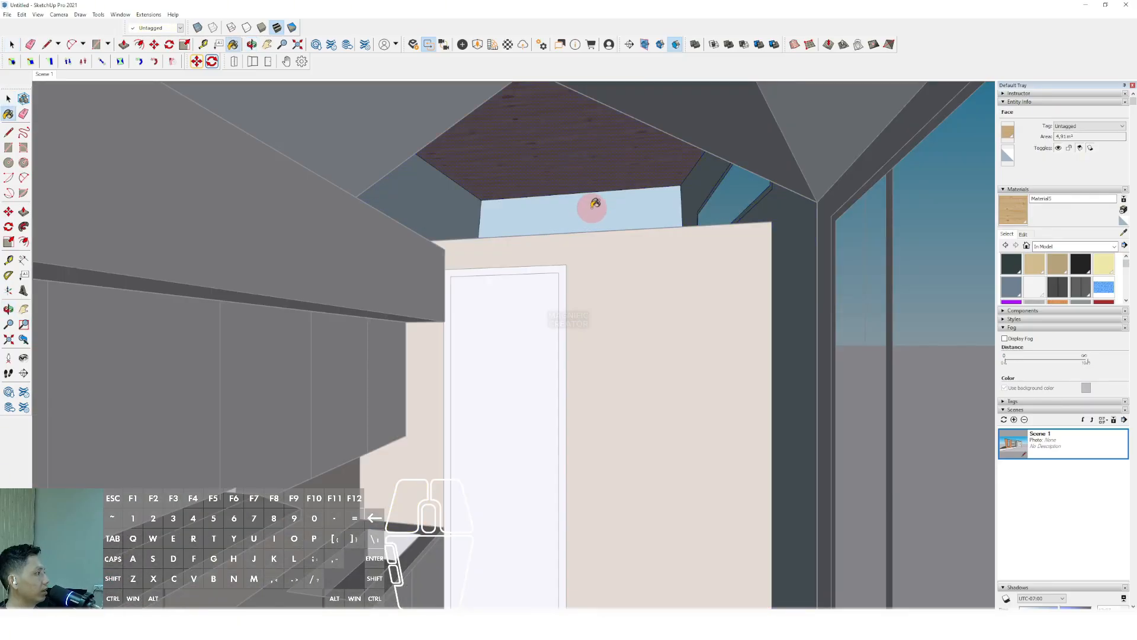
{"action": "left_click", "coordinate": [592, 206]}
{"action": "left_click", "coordinate": [477, 194]}
{"action": "left_click", "coordinate": [703, 200]}
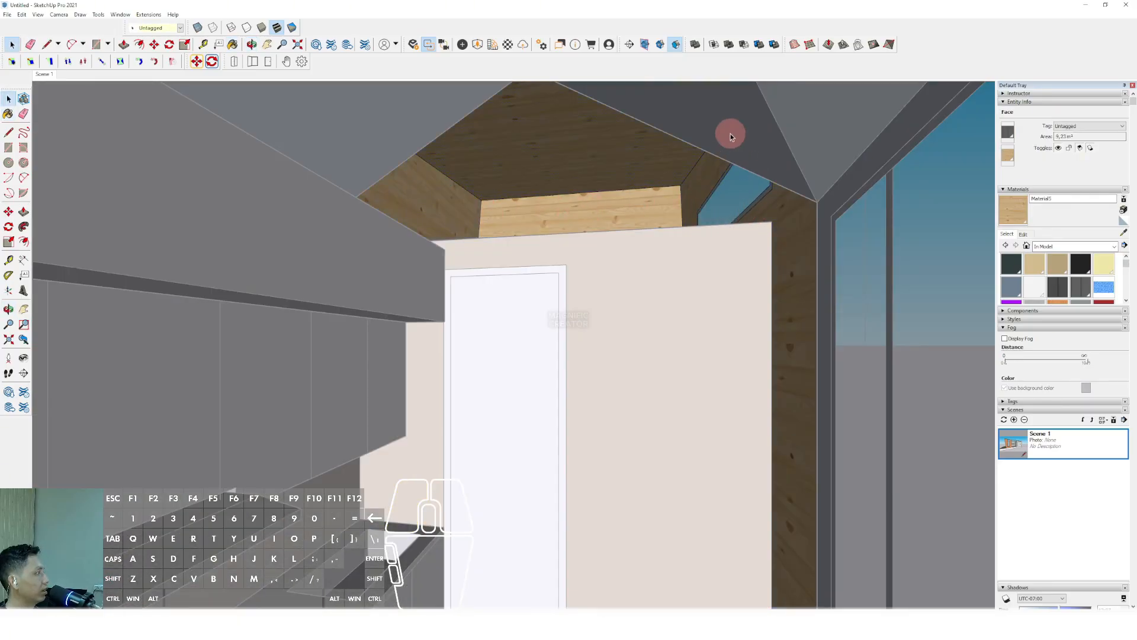
Apply the pine wood material to the sloped ceiling faces above the kitchenette and window area.
{"action": "triple_click", "coordinate": [751, 144]}
{"action": "key", "text": "b"}
{"action": "left_click", "coordinate": [747, 126]}
{"action": "mouse_move", "coordinate": [708, 153]}
{"action": "middle_mouse_down", "text": "shift"}
{"action": "mouse_move", "coordinate": [745, 277]}
{"action": "mouse_move", "coordinate": [709, 176]}
{"action": "middle_mouse_up", "text": "shift"}
{"action": "left_click", "coordinate": [523, 230]}
{"action": "scroll", "coordinate": [515, 226], "scroll_direction": "up", "scroll_amount": 3}
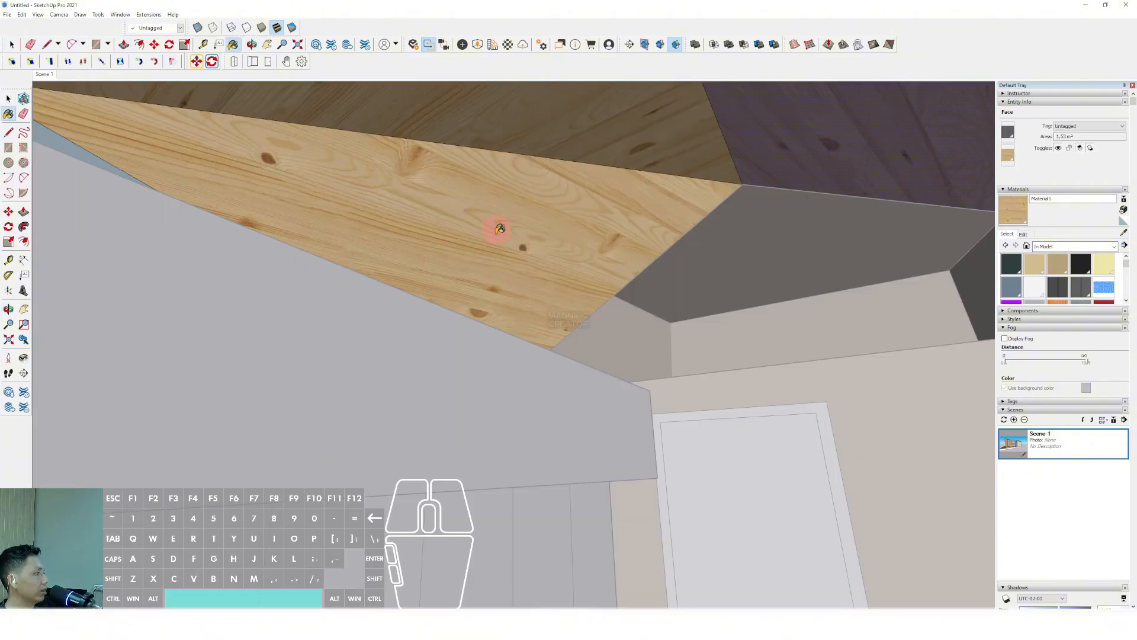
Paint the wall between the entrance glazing and the kitchenette, plus the adjoining interior face, with the pine wood material.
{"action": "mouse_move", "coordinate": [731, 279]}
{"action": "middle_mouse_down", "text": "shift"}
{"action": "mouse_move", "coordinate": [676, 295]}
{"action": "mouse_move", "coordinate": [466, 305]}
{"action": "mouse_move", "coordinate": [457, 334]}
{"action": "mouse_move", "coordinate": [303, 264]}
{"action": "middle_mouse_up", "text": "shift"}
{"action": "key", "text": "space"}
{"action": "scroll", "coordinate": [407, 318], "scroll_direction": "up", "scroll_amount": 3}
{"action": "scroll", "coordinate": [456, 325], "scroll_direction": "down", "scroll_amount": 3}
{"action": "left_click", "coordinate": [303, 264]}
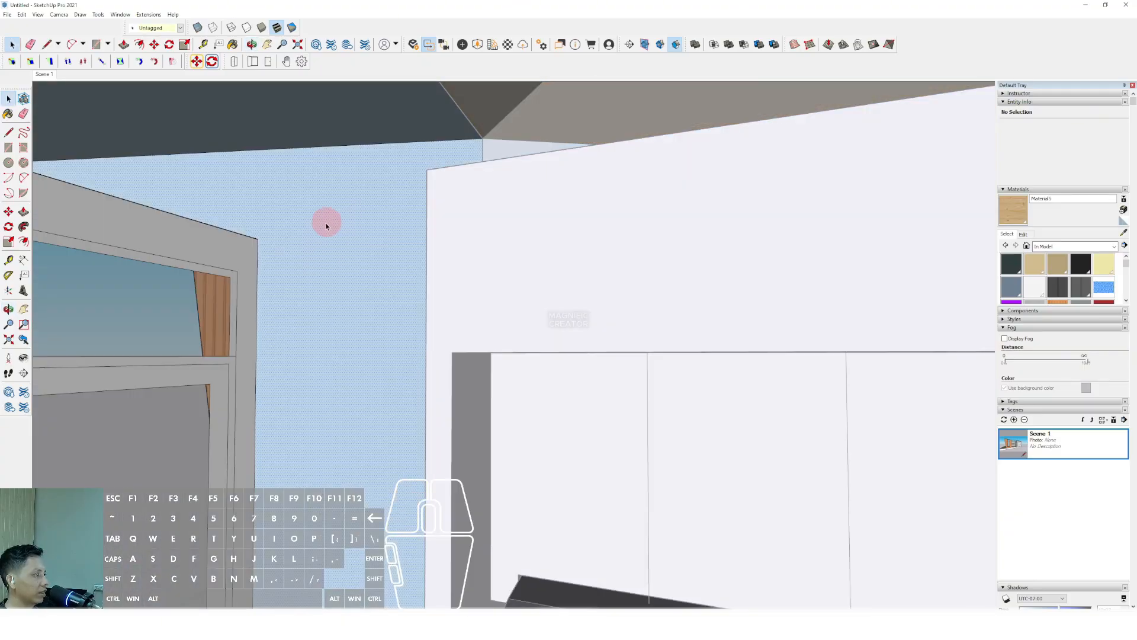
{"action": "middle_click_drag", "start_coordinate": [325, 224], "coordinate": [356, 241]}
{"action": "key", "text": "b"}
{"action": "left_click", "coordinate": [442, 237]}
{"action": "mouse_move", "coordinate": [444, 233]}
{"action": "middle_mouse_down"}
{"action": "mouse_move", "coordinate": [465, 236]}
{"action": "mouse_move", "coordinate": [386, 172]}
{"action": "mouse_move", "coordinate": [287, 246]}
{"action": "mouse_move", "coordinate": [196, 203]}
{"action": "mouse_move", "coordinate": [558, 221]}
{"action": "mouse_move", "coordinate": [216, 158]}
{"action": "mouse_move", "coordinate": [491, 318]}
{"action": "middle_mouse_up"}
{"action": "left_click", "coordinate": [317, 222]}
Paint the remaining inner face of the orange-clad entrance volume with the pine wood material.
{"action": "key", "text": "space"}
{"action": "triple_click", "coordinate": [556, 183]}
{"action": "left_click", "coordinate": [596, 184]}
{"action": "key", "text": "b"}
{"action": "left_click", "coordinate": [600, 179]}
{"action": "scroll", "coordinate": [491, 319], "scroll_direction": "down", "scroll_amount": 15}
{"action": "key", "text": "space"}
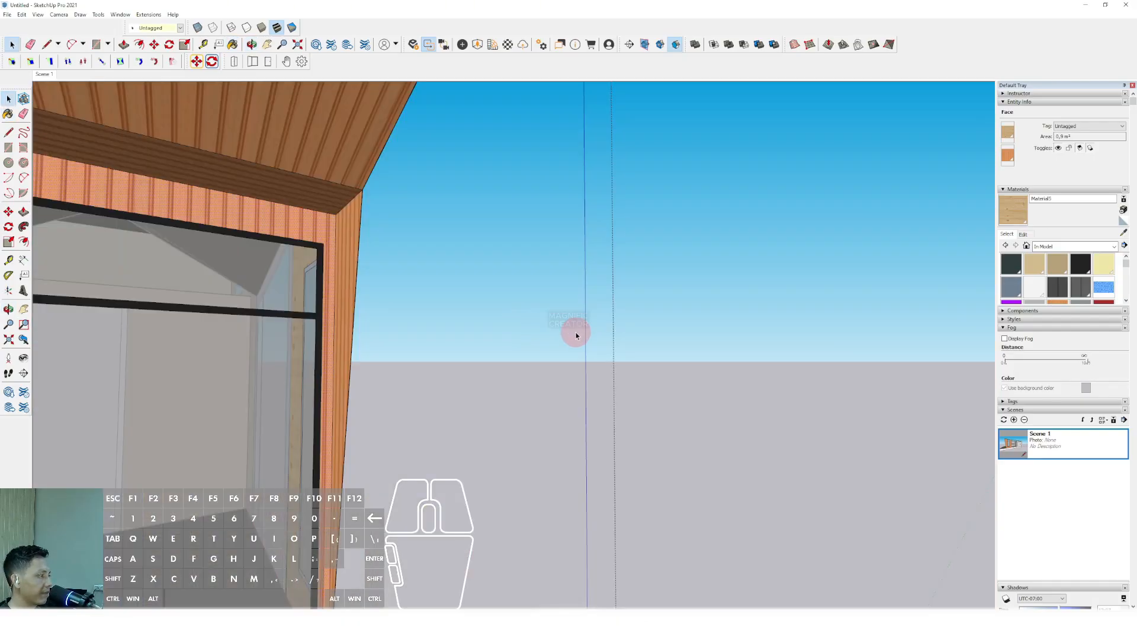
Sample the black material from the large window's frame and apply it to the bathroom door frame.
{"action": "left_click", "coordinate": [349, 353]}
{"action": "scroll", "coordinate": [326, 353], "scroll_direction": "up", "scroll_amount": 5}
{"action": "middle_click_drag", "start_coordinate": [311, 353], "coordinate": [236, 361]}
{"action": "middle_click_drag", "start_coordinate": [237, 361], "coordinate": [361, 333], "text": "shift"}
{"action": "mouse_move", "coordinate": [361, 333]}
{"action": "middle_mouse_down"}
{"action": "mouse_move", "coordinate": [328, 341]}
{"action": "mouse_move", "coordinate": [347, 349]}
{"action": "middle_mouse_up"}
{"action": "scroll", "coordinate": [441, 320], "scroll_direction": "up", "scroll_amount": 5}
{"action": "middle_click_drag", "start_coordinate": [454, 314], "coordinate": [382, 342], "text": "shift"}
{"action": "middle_click_drag", "start_coordinate": [382, 342], "coordinate": [556, 330]}
{"action": "scroll", "coordinate": [407, 336], "scroll_direction": "up", "scroll_amount": 5}
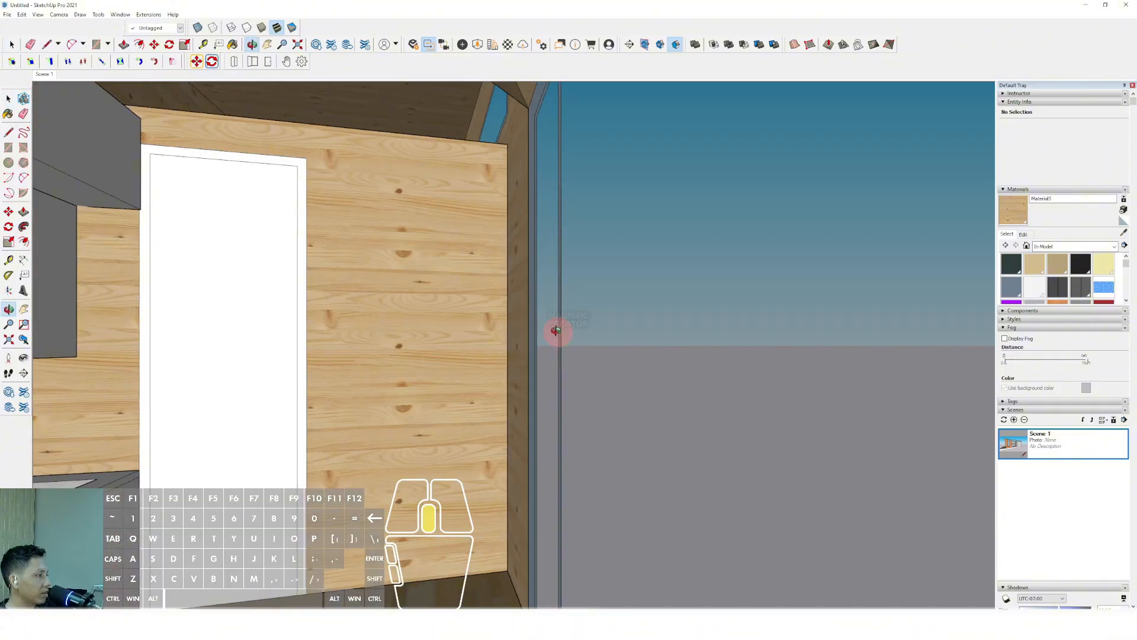
{"action": "left_click", "coordinate": [1124, 233]}
{"action": "scroll", "coordinate": [374, 254], "scroll_direction": "down", "scroll_amount": 5}
{"action": "scroll", "coordinate": [371, 254], "scroll_direction": "up", "scroll_amount": 3}
{"action": "left_click", "coordinate": [381, 274]}
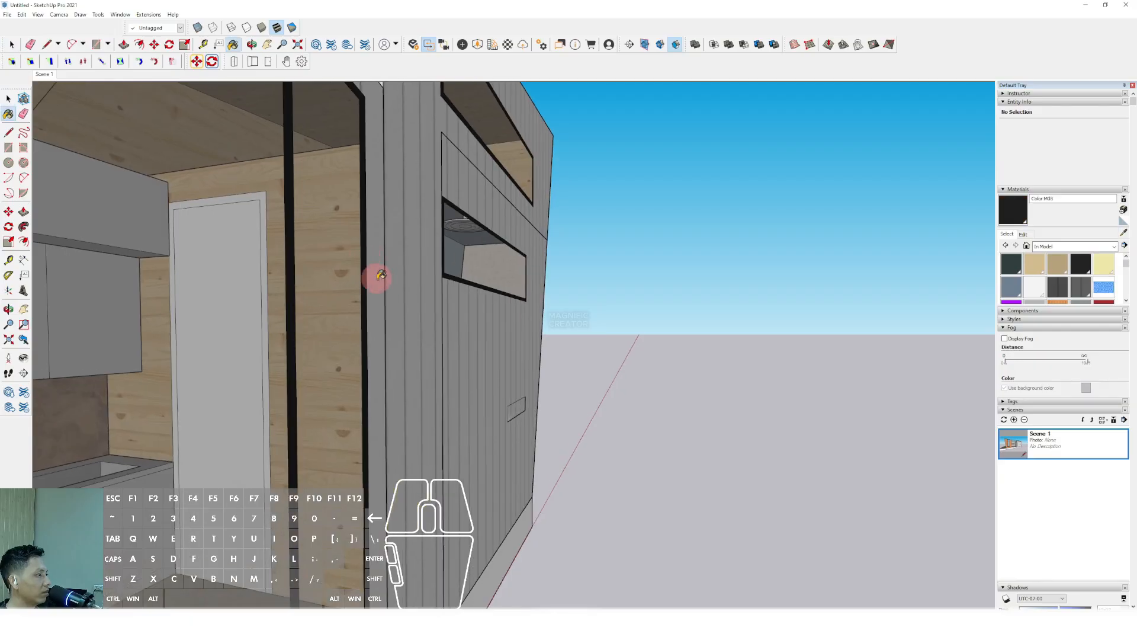
{"action": "scroll", "coordinate": [381, 274], "scroll_direction": "up", "scroll_amount": 8}
{"action": "left_click", "coordinate": [507, 224]}
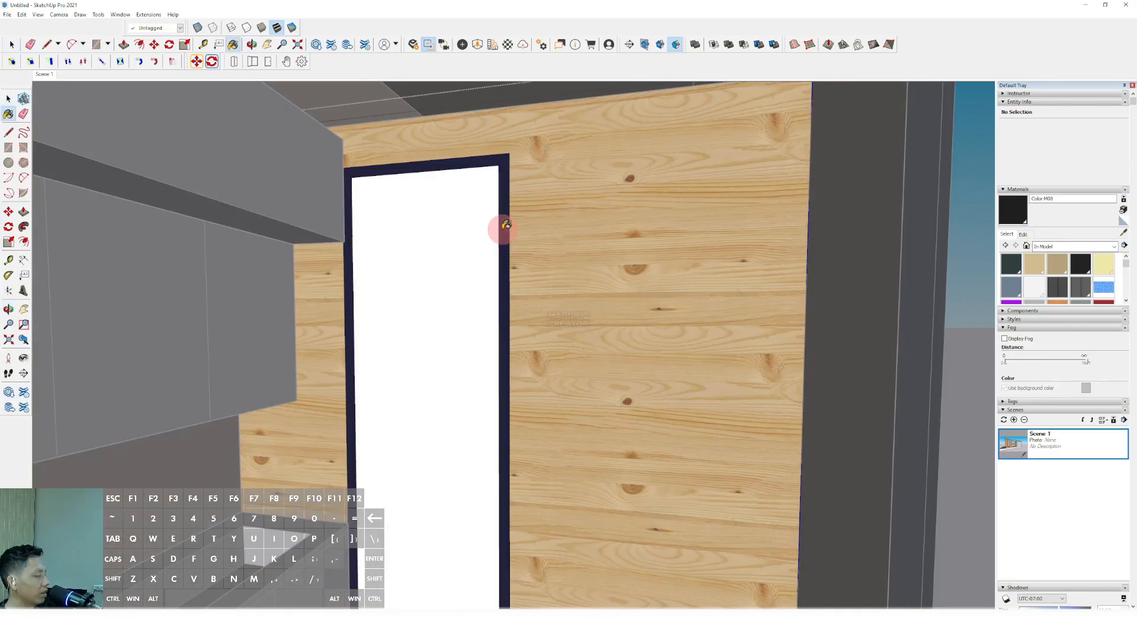
Paint the inner reveal of the high side window above the bathroom with the same black material.
{"action": "key", "text": "space"}
{"action": "middle_click_drag", "start_coordinate": [508, 226], "coordinate": [536, 267]}
{"action": "middle_click_drag", "start_coordinate": [648, 249], "coordinate": [602, 371], "text": "shift"}
{"action": "scroll", "coordinate": [765, 190], "scroll_direction": "up", "scroll_amount": 3}
{"action": "left_click", "coordinate": [790, 191]}
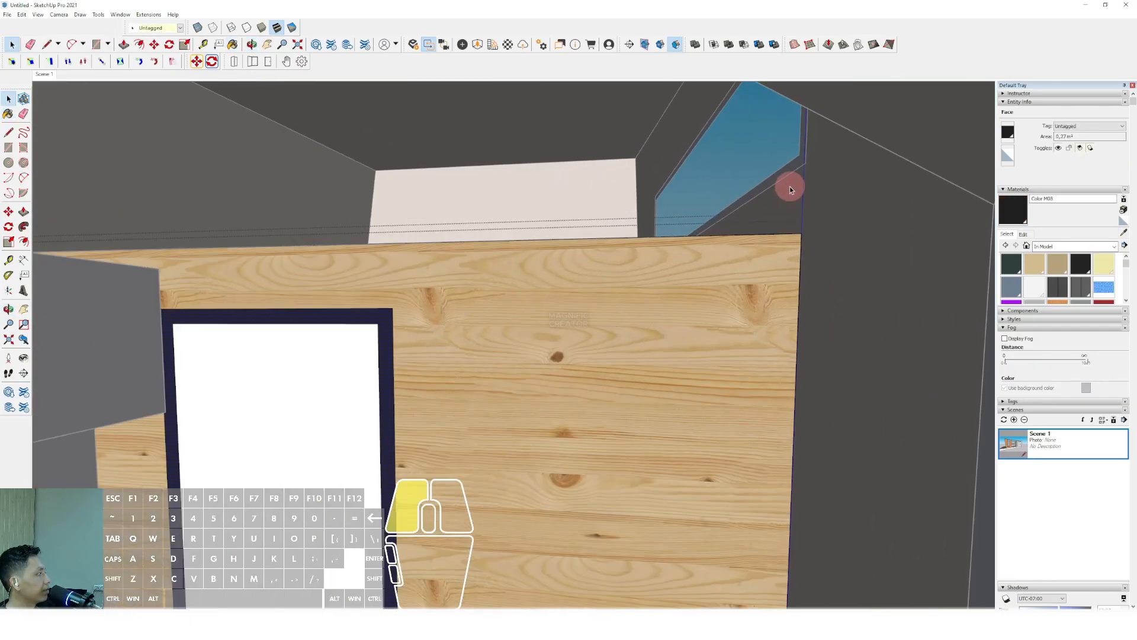
{"action": "double_click", "coordinate": [790, 191]}
{"action": "scroll", "coordinate": [794, 166], "scroll_direction": "up", "scroll_amount": 1}
{"action": "left_click", "coordinate": [797, 164]}
{"action": "key", "text": "b"}
{"action": "left_click", "coordinate": [803, 155]}
{"action": "middle_click_drag", "start_coordinate": [496, 415], "coordinate": [578, 298], "text": "shift"}
{"action": "key", "text": "space"}
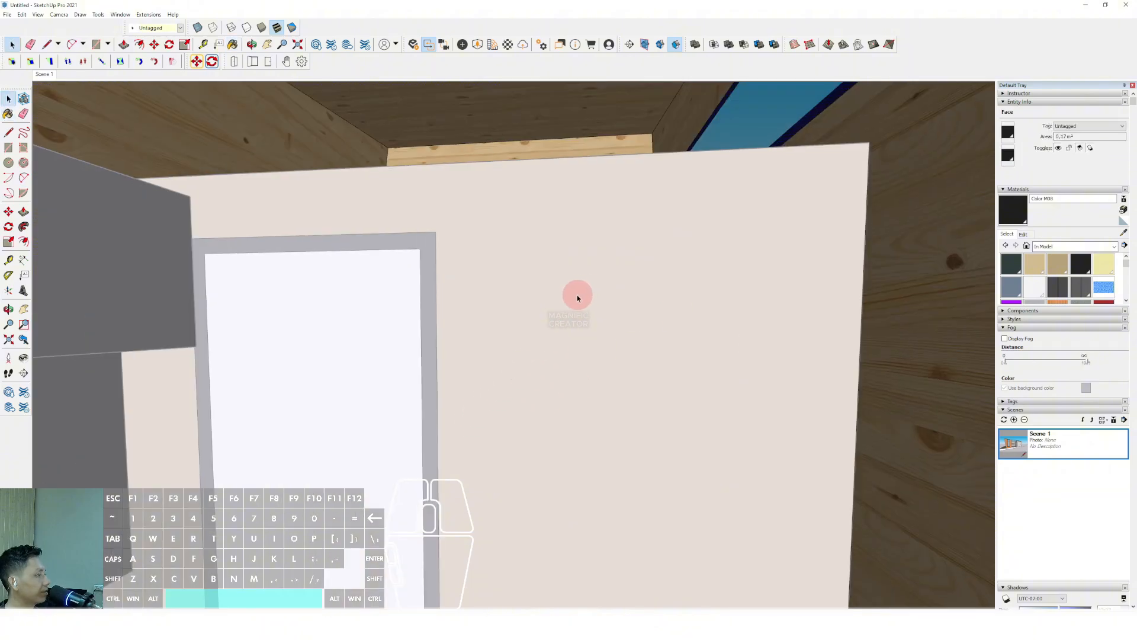
Choose the grey Color M03 from the Colors material collection.
{"action": "scroll", "coordinate": [578, 298], "scroll_direction": "down", "scroll_amount": 2}
{"action": "middle_click_drag", "start_coordinate": [881, 307], "coordinate": [407, 277], "text": "shift"}
{"action": "left_click", "coordinate": [656, 245]}
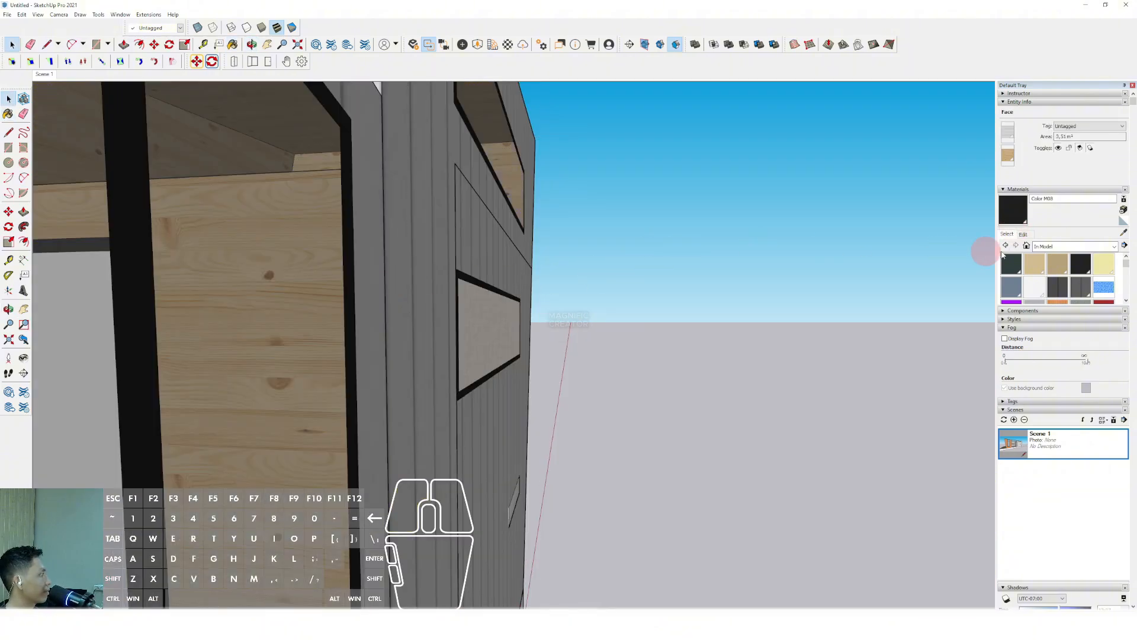
{"action": "left_click", "coordinate": [1114, 247]}
{"action": "left_click", "coordinate": [1047, 298]}
{"action": "scroll", "coordinate": [1060, 278], "scroll_direction": "down", "scroll_amount": 5}
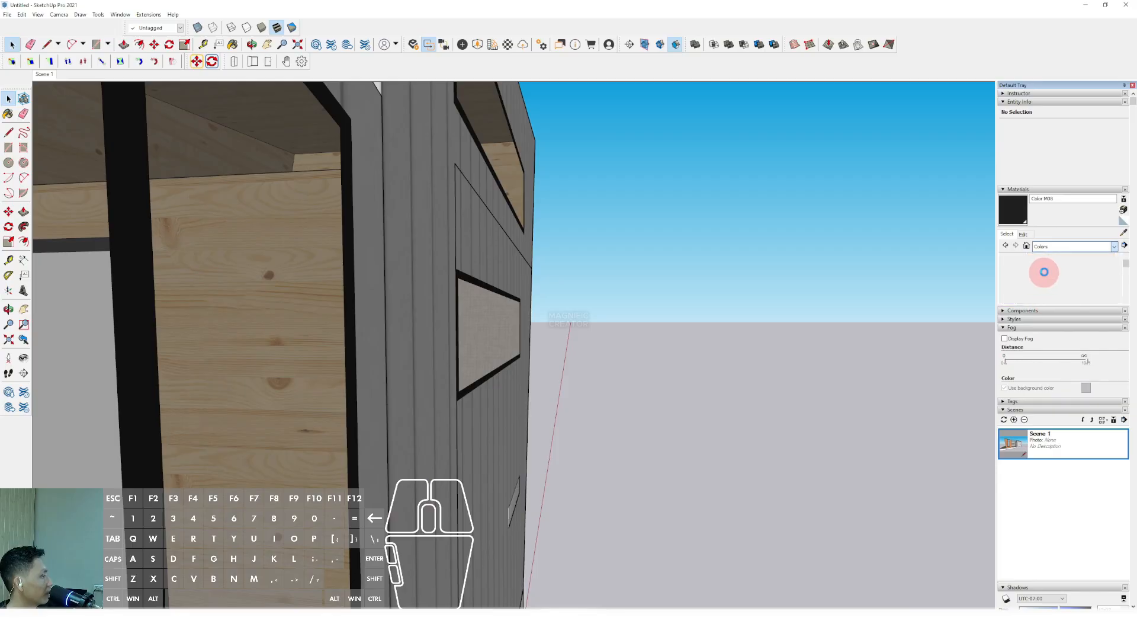
{"action": "scroll", "coordinate": [1069, 283], "scroll_direction": "down", "scroll_amount": 3}
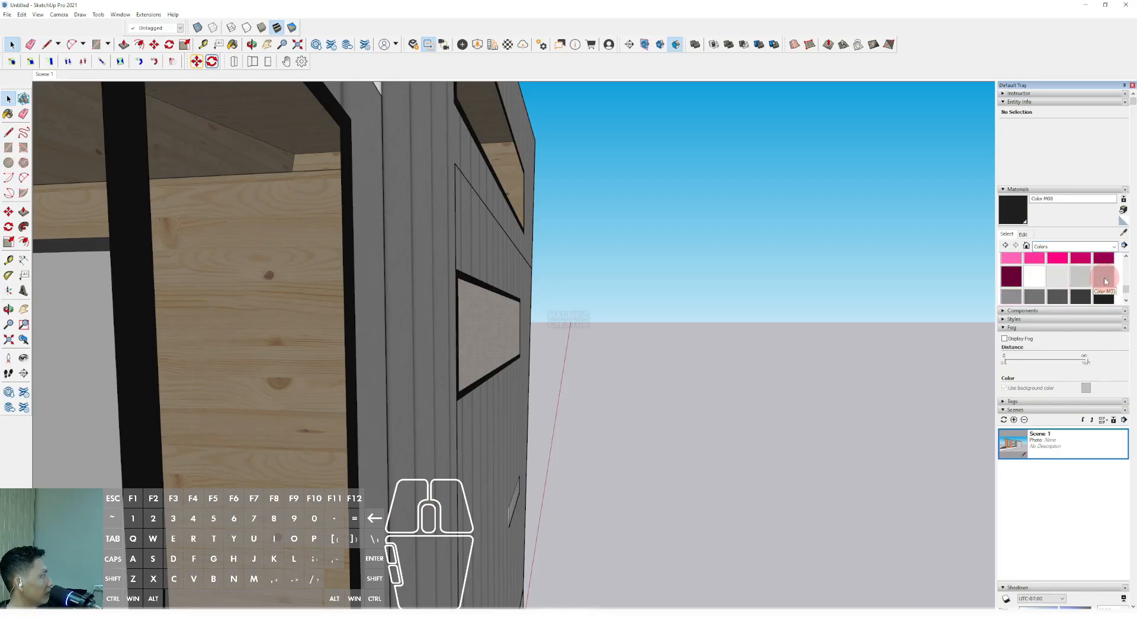
{"action": "left_click", "coordinate": [1105, 281]}
Paint the bathroom door leaf inside the black frame with the chosen grey.
{"action": "scroll", "coordinate": [507, 287], "scroll_direction": "up", "scroll_amount": 6}
{"action": "left_click", "coordinate": [413, 290]}
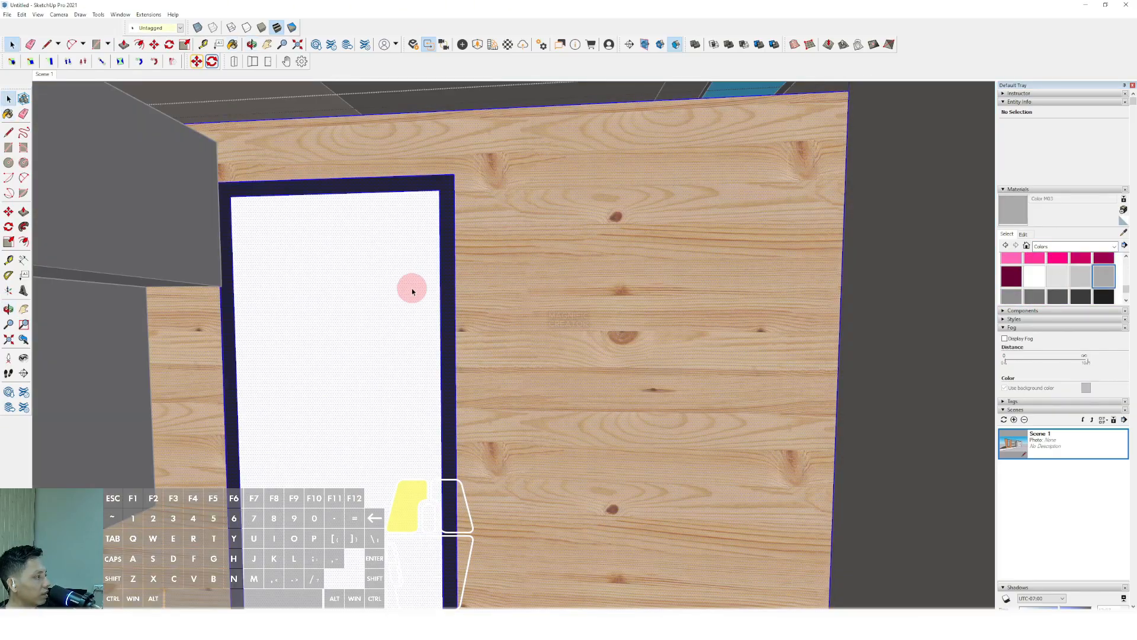
{"action": "left_click", "coordinate": [414, 291]}
{"action": "key", "text": "b"}
{"action": "left_click", "coordinate": [407, 274]}
{"action": "mouse_move", "coordinate": [363, 324]}
{"action": "middle_mouse_down", "text": "shift"}
{"action": "mouse_move", "coordinate": [586, 277]}
{"action": "mouse_move", "coordinate": [472, 292]}
{"action": "middle_mouse_up", "text": "shift"}
{"action": "key", "text": "space"}
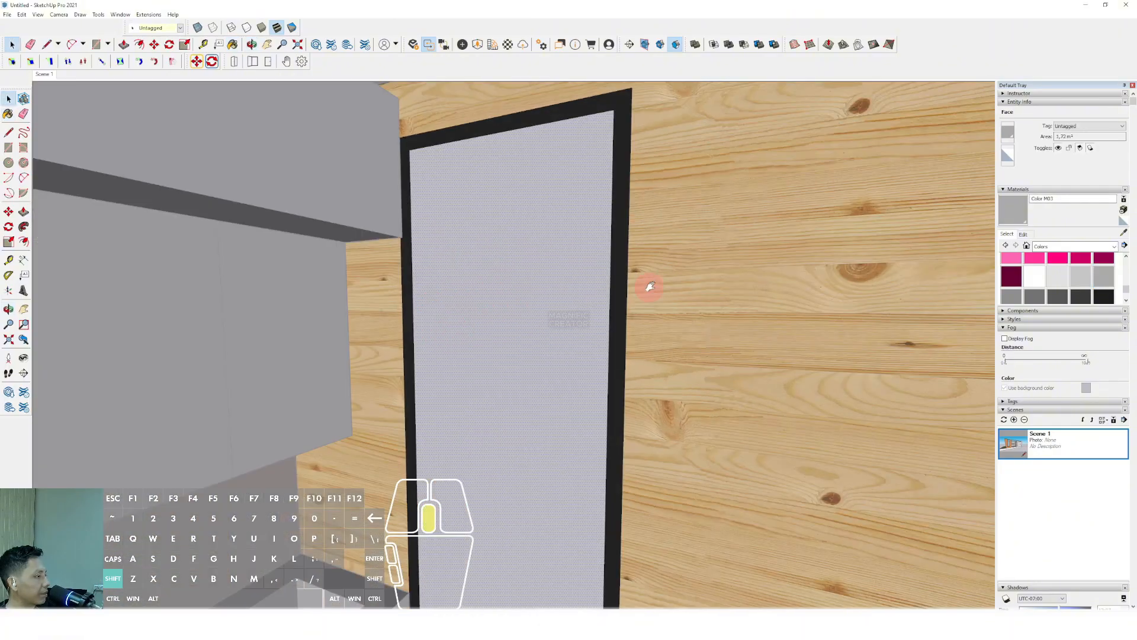
Paint the frame of the glazed front entrance black on its interior side.
{"action": "middle_click_drag", "start_coordinate": [650, 287], "coordinate": [443, 329]}
{"action": "middle_click_drag", "start_coordinate": [282, 311], "coordinate": [560, 267], "text": "shift"}
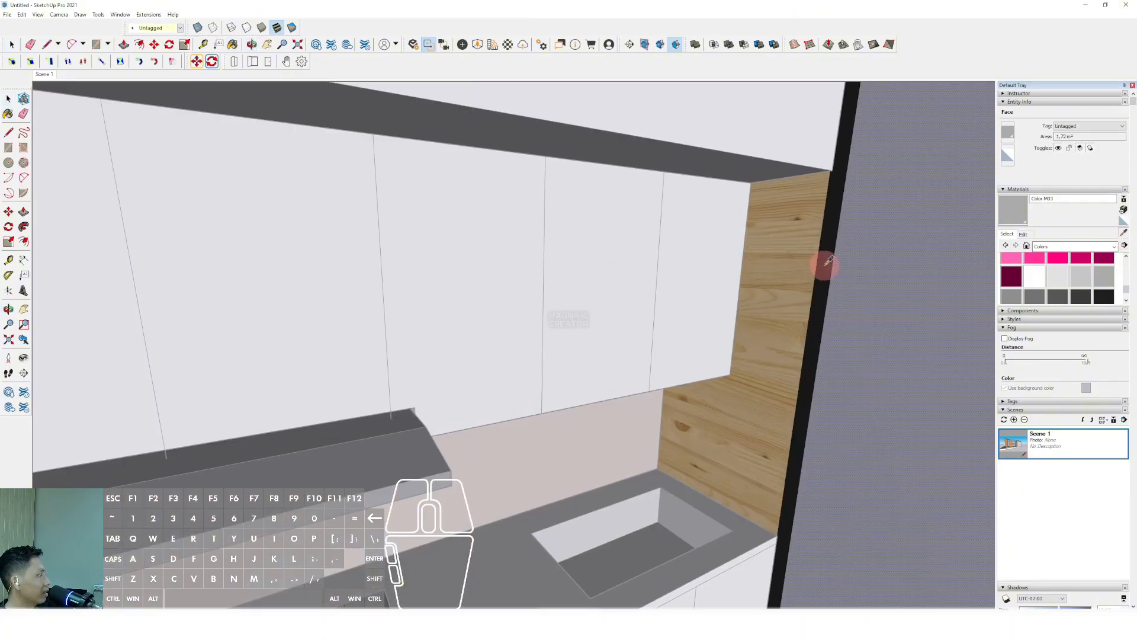
{"action": "mouse_move", "coordinate": [633, 317]}
{"action": "middle_mouse_down"}
{"action": "mouse_move", "coordinate": [637, 297]}
{"action": "mouse_move", "coordinate": [553, 256]}
{"action": "mouse_move", "coordinate": [394, 279]}
{"action": "mouse_move", "coordinate": [366, 224]}
{"action": "mouse_move", "coordinate": [323, 209]}
{"action": "mouse_move", "coordinate": [456, 231]}
{"action": "middle_mouse_up"}
{"action": "left_click", "coordinate": [297, 196]}
{"action": "double_click", "coordinate": [297, 195]}
{"action": "scroll", "coordinate": [297, 194], "scroll_direction": "up", "scroll_amount": 3}
{"action": "triple_click", "coordinate": [292, 185]}
{"action": "key", "text": "b"}
{"action": "left_click", "coordinate": [292, 185]}
{"action": "left_click", "coordinate": [309, 203]}
{"action": "scroll", "coordinate": [310, 203], "scroll_direction": "down", "scroll_amount": 2}
{"action": "key", "text": "space"}
{"action": "left_click", "coordinate": [470, 237]}
{"action": "scroll", "coordinate": [471, 236], "scroll_direction": "down", "scroll_amount": 3}
{"action": "left_click", "coordinate": [362, 213]}
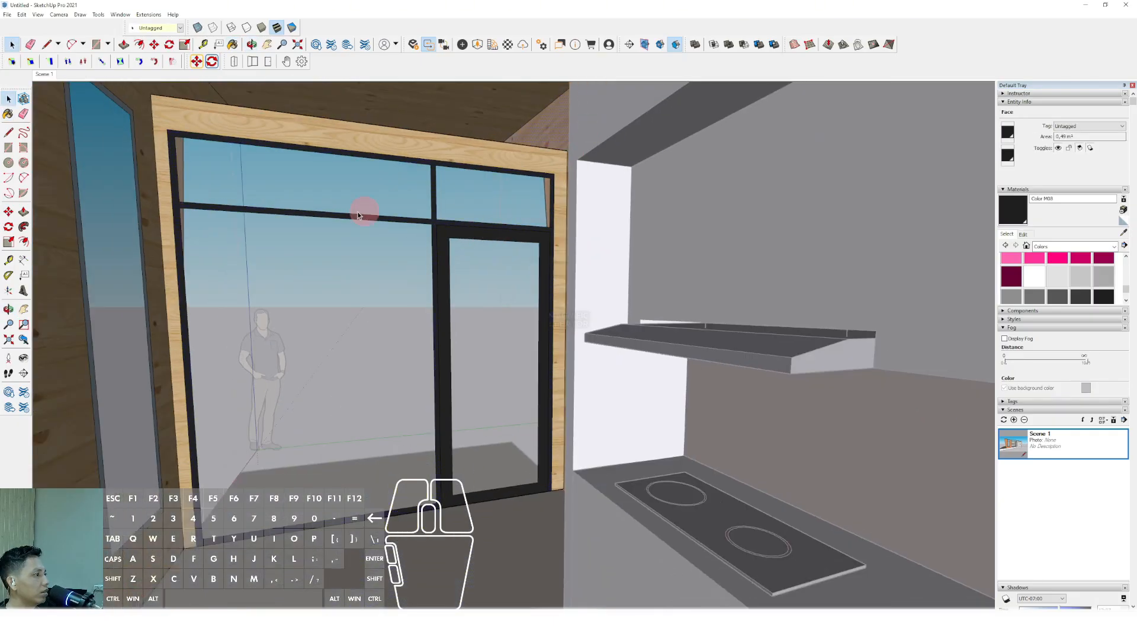
Paint the frame of the narrow side window next to the glazed front with the same black material.
{"action": "middle_click_drag", "start_coordinate": [363, 213], "coordinate": [132, 274]}
{"action": "scroll", "coordinate": [203, 247], "scroll_direction": "up", "scroll_amount": 3}
{"action": "double_click", "coordinate": [202, 246]}
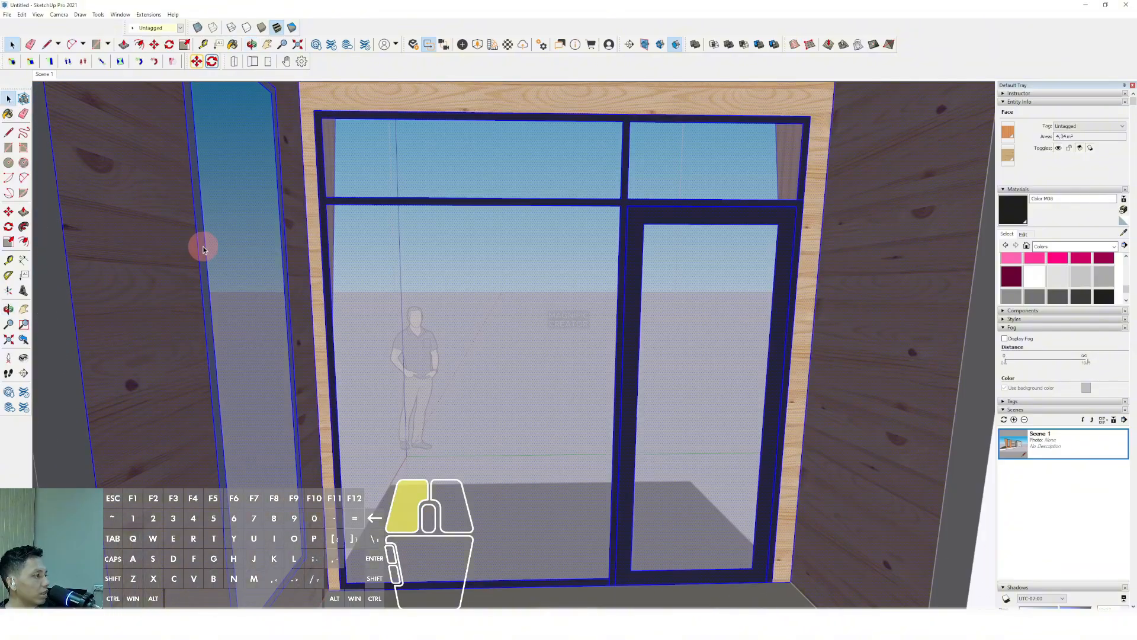
{"action": "triple_click", "coordinate": [203, 246]}
{"action": "key", "text": "b"}
{"action": "left_click", "coordinate": [201, 233]}
Open the group containing the large side window for editing and select all of the window's connected geometry.
{"action": "scroll", "coordinate": [201, 234], "scroll_direction": "down", "scroll_amount": 3}
{"action": "middle_click_drag", "start_coordinate": [201, 234], "coordinate": [218, 254], "text": "shift"}
{"action": "scroll", "coordinate": [160, 284], "scroll_direction": "down", "scroll_amount": 2}
{"action": "middle_click_drag", "start_coordinate": [159, 284], "coordinate": [195, 279], "text": "shift"}
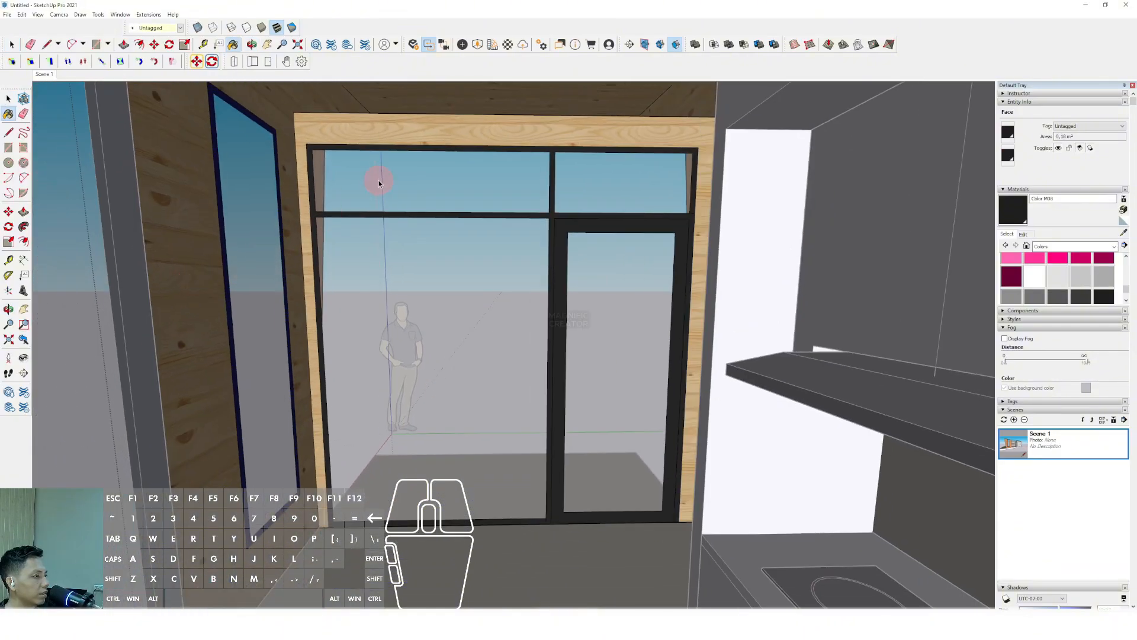
{"action": "middle_click_drag", "start_coordinate": [133, 314], "coordinate": [166, 312], "text": "shift"}
{"action": "double_click", "coordinate": [151, 286]}
{"action": "triple_click", "coordinate": [150, 285]}
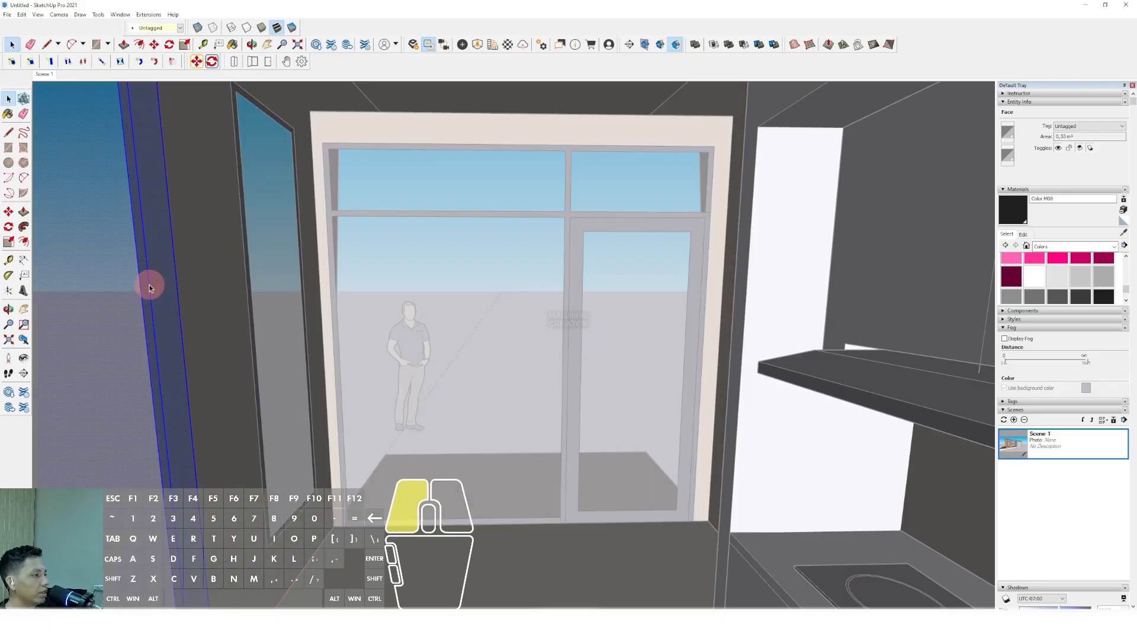
{"action": "mouse_move", "coordinate": [239, 286]}
{"action": "middle_mouse_down"}
{"action": "mouse_move", "coordinate": [182, 290]}
{"action": "mouse_move", "coordinate": [356, 335]}
{"action": "mouse_move", "coordinate": [691, 335]}
{"action": "mouse_move", "coordinate": [322, 350]}
{"action": "mouse_move", "coordinate": [525, 376]}
{"action": "mouse_move", "coordinate": [459, 332]}
{"action": "middle_mouse_up"}
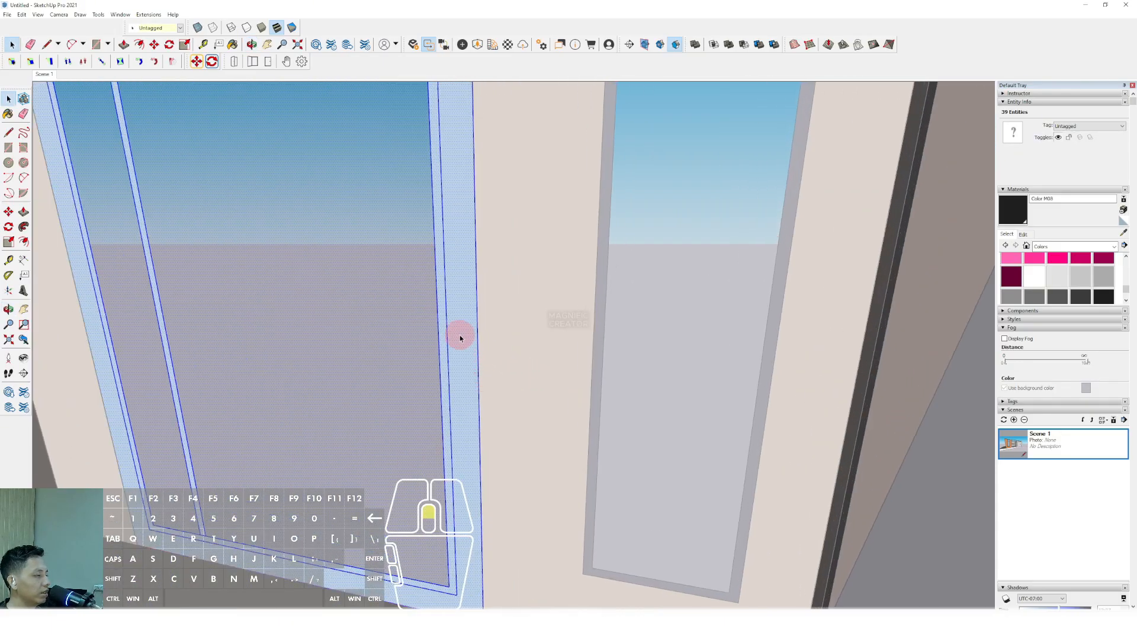
{"action": "key", "text": "b"}
{"action": "left_click", "coordinate": [460, 315]}
{"action": "scroll", "coordinate": [191, 494], "scroll_direction": "up", "scroll_amount": 2}
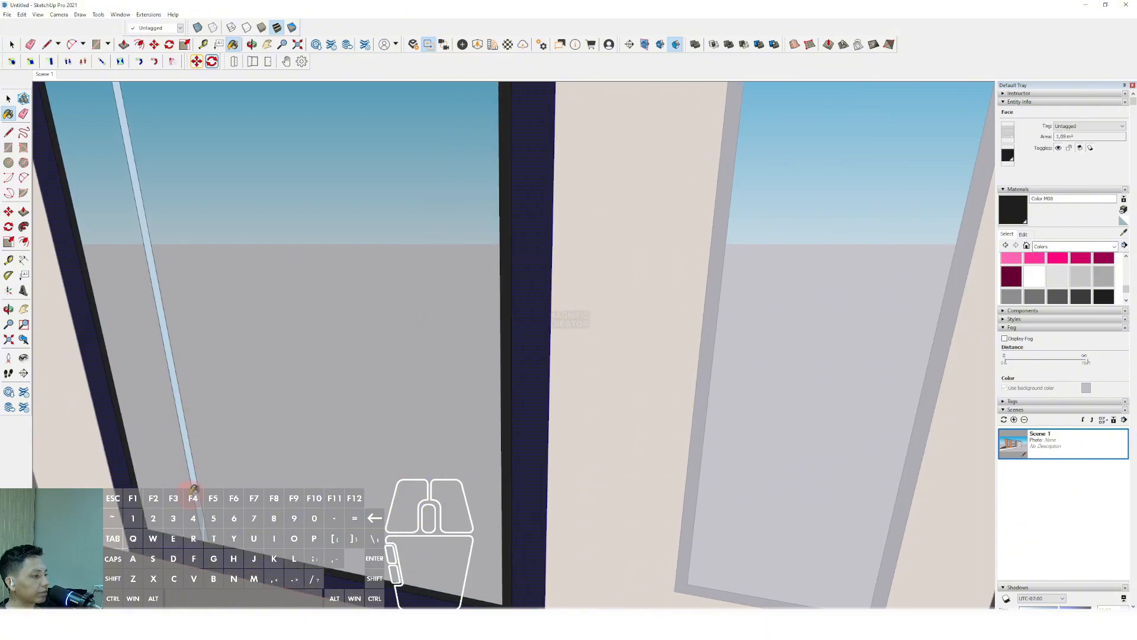
{"action": "key", "text": "ctrl+z"}
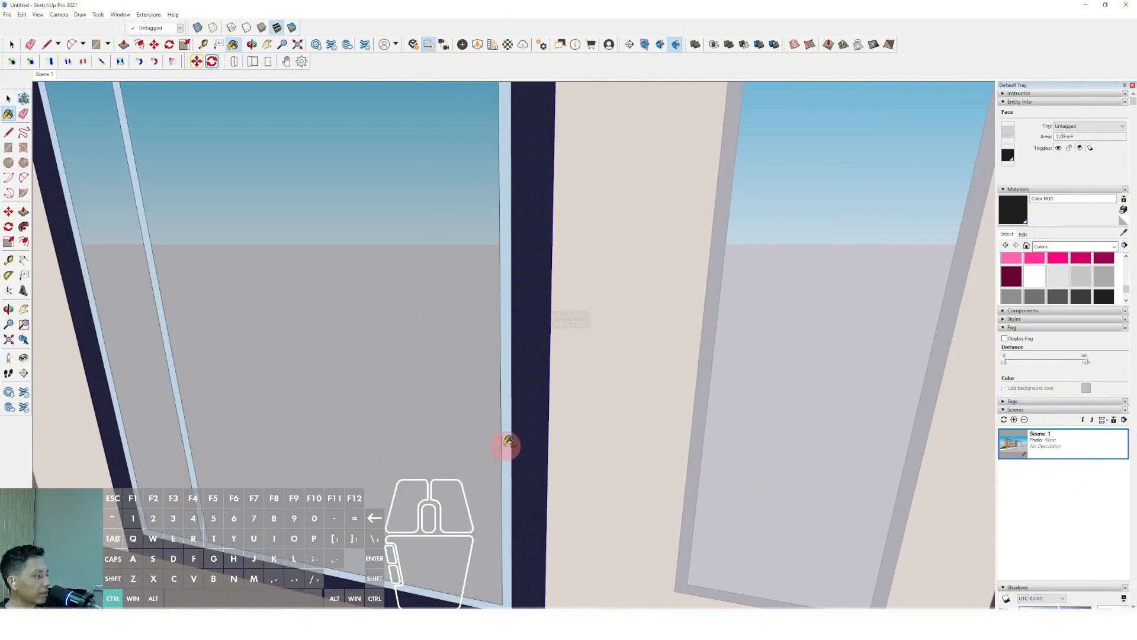
{"action": "key", "text": "ctrl+z"}
Paint the inner frame and mullion of the large side window black.
{"action": "left_click", "coordinate": [507, 419]}
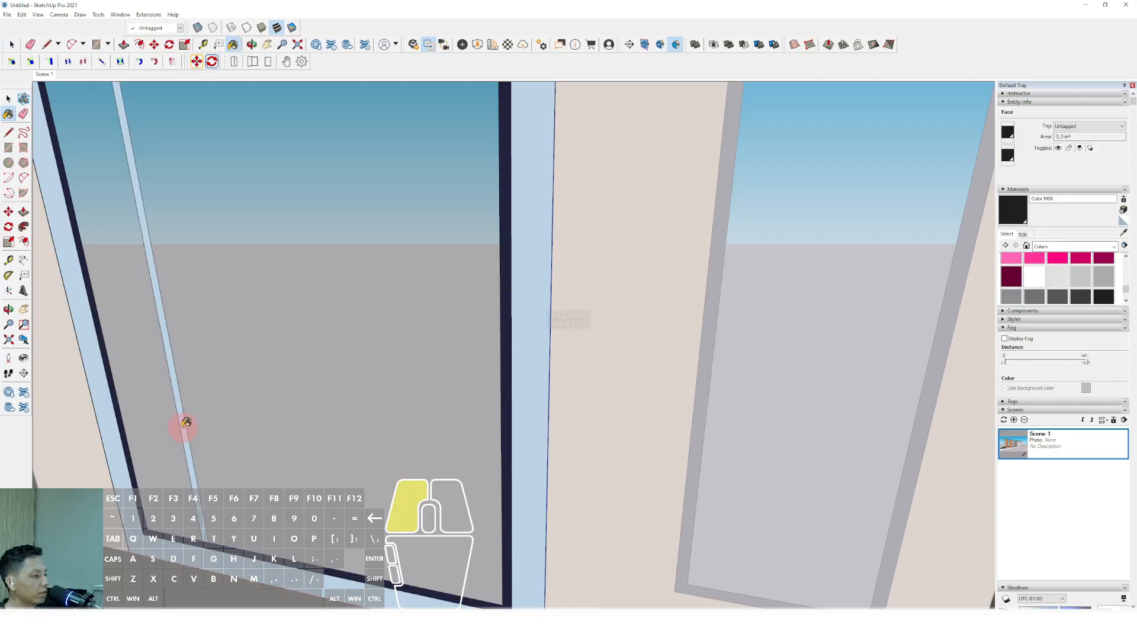
{"action": "middle_click_drag", "start_coordinate": [185, 423], "coordinate": [249, 379]}
{"action": "key", "text": "space"}
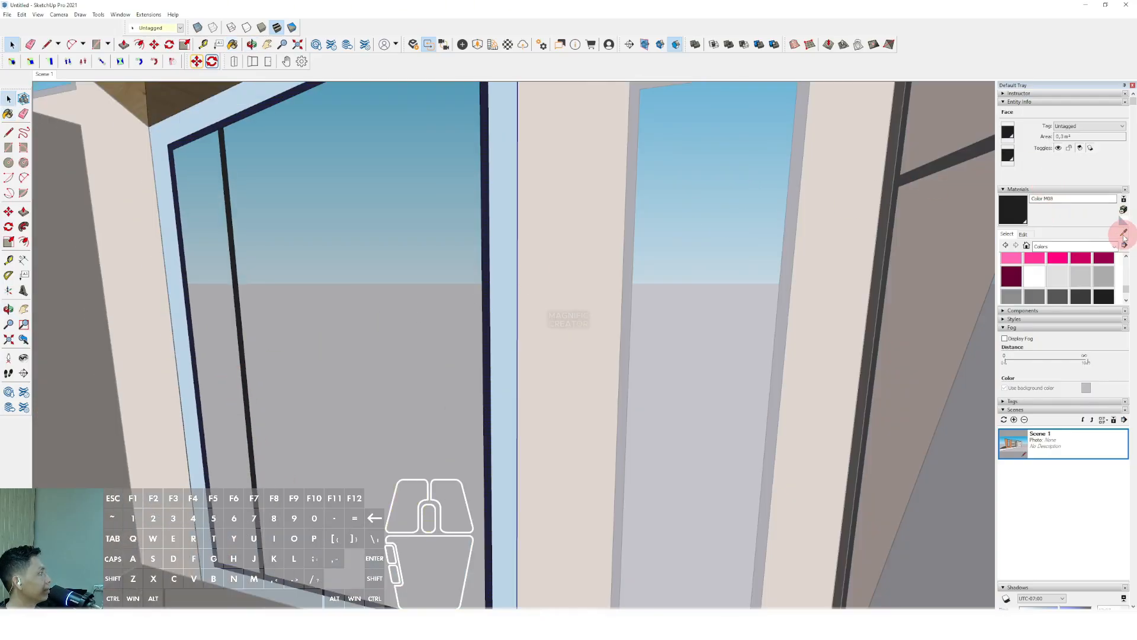
Sample the wood material and apply it to the surround of the large side window.
{"action": "left_click", "coordinate": [513, 231]}
{"action": "key", "text": "space"}
{"action": "left_click", "coordinate": [268, 308]}
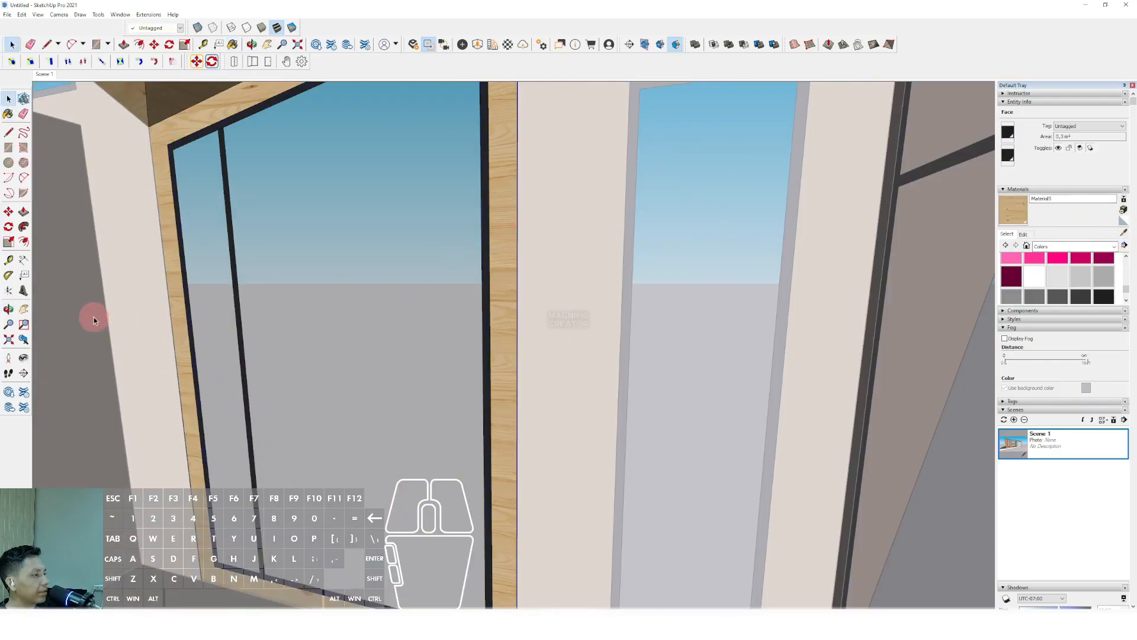
Open the bathroom volume and apply the wood material to the inside wall around its door.
{"action": "double_click", "coordinate": [117, 312]}
{"action": "left_click", "coordinate": [305, 267]}
{"action": "middle_click_drag", "start_coordinate": [344, 248], "coordinate": [460, 333]}
{"action": "double_click", "coordinate": [264, 395]}
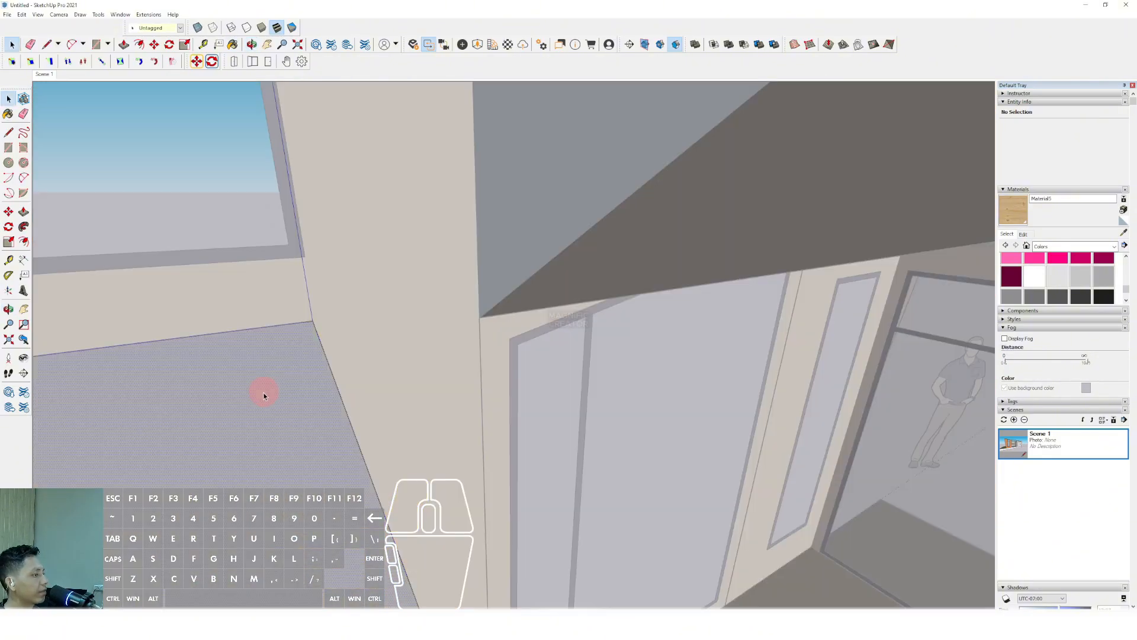
{"action": "left_click", "coordinate": [279, 373]}
{"action": "key", "text": "space"}
{"action": "left_click", "coordinate": [463, 330]}
{"action": "scroll", "coordinate": [437, 296], "scroll_direction": "down", "scroll_amount": 4}
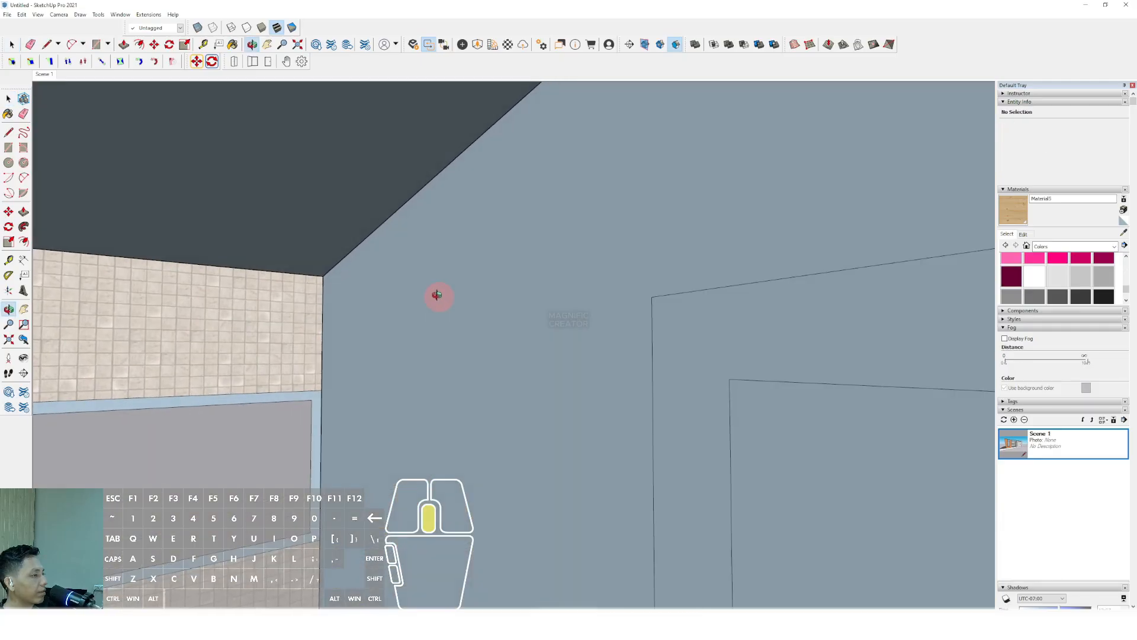
{"action": "double_click", "coordinate": [438, 302]}
{"action": "key", "text": "b"}
{"action": "left_click", "coordinate": [449, 279]}
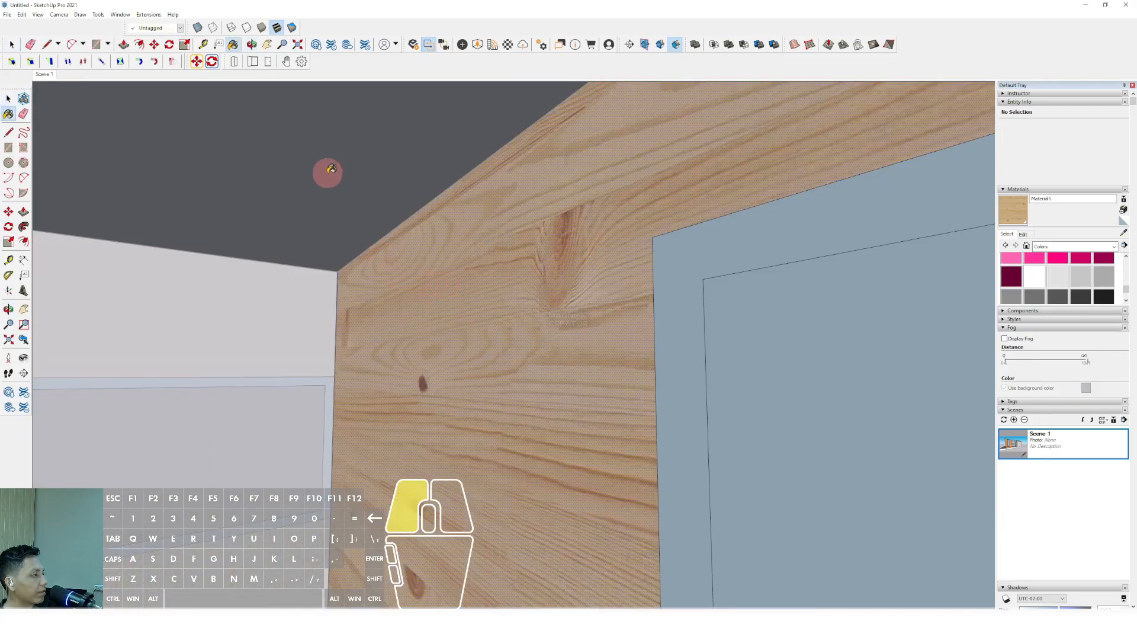
Apply the same wood material to the bathroom ceiling.
{"action": "key", "text": "space"}
{"action": "left_click", "coordinate": [341, 179]}
{"action": "double_click", "coordinate": [345, 183]}
{"action": "key", "text": "b"}
{"action": "left_click", "coordinate": [356, 197]}
{"action": "key", "text": "space"}
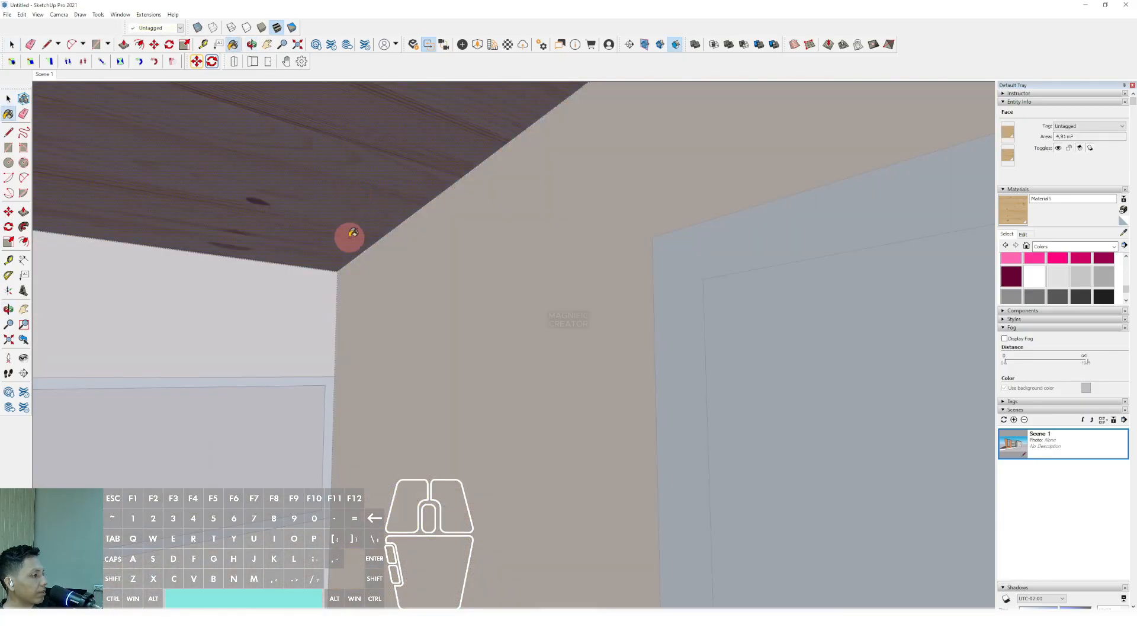
Paint the window frame and the door frame black on the bathroom's interior side.
{"action": "left_click", "coordinate": [310, 436]}
{"action": "triple_click", "coordinate": [327, 388]}
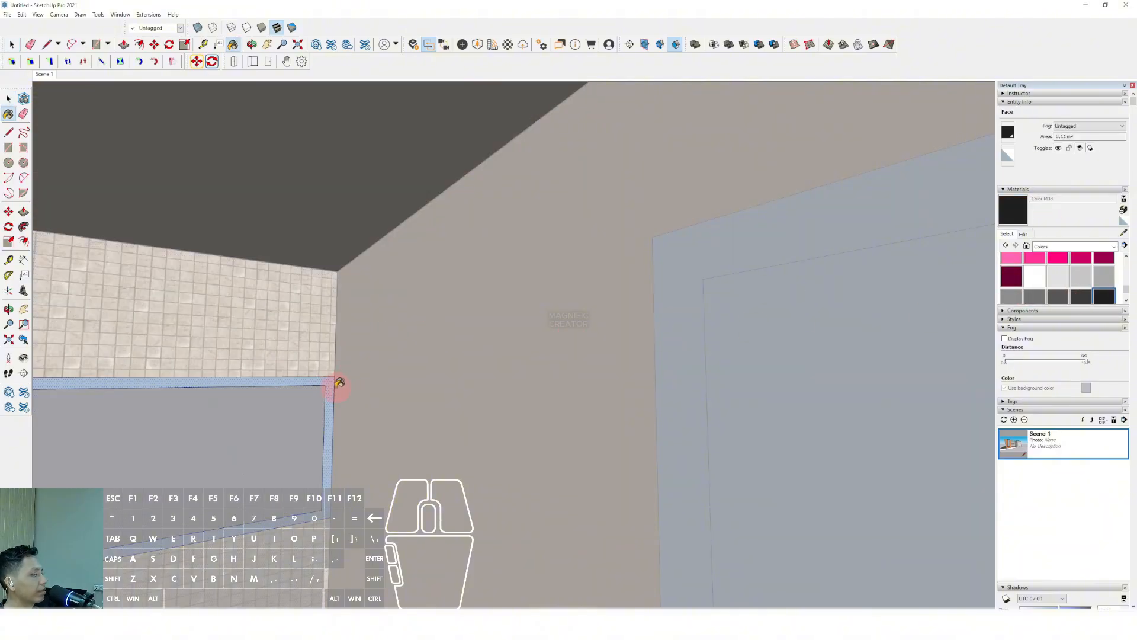
{"action": "left_click", "coordinate": [339, 382]}
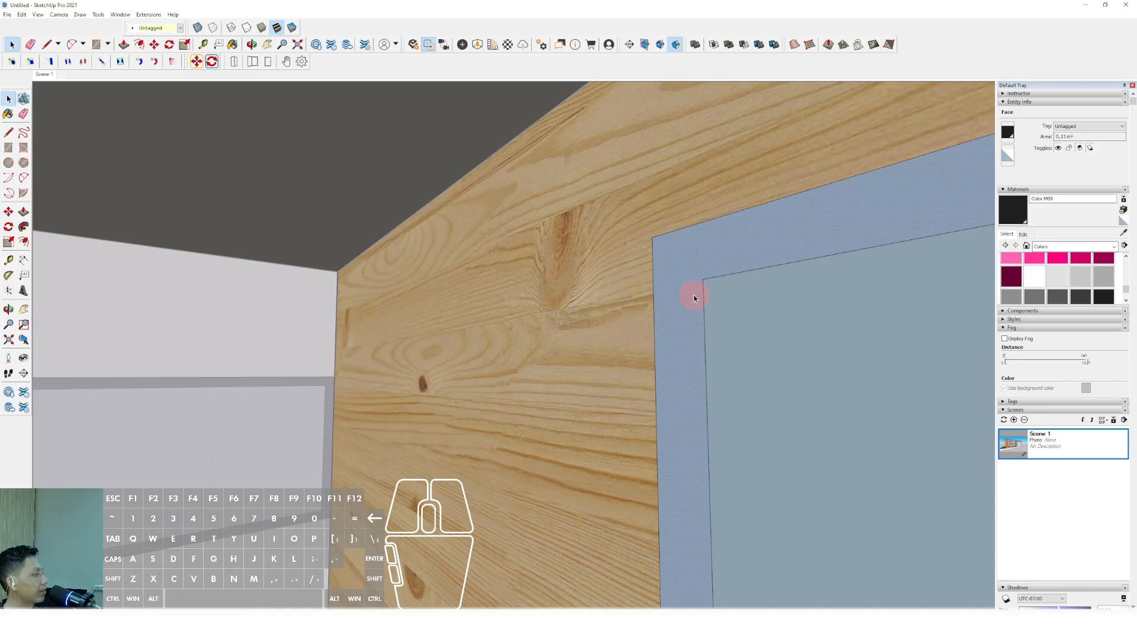
{"action": "left_click", "coordinate": [695, 269]}
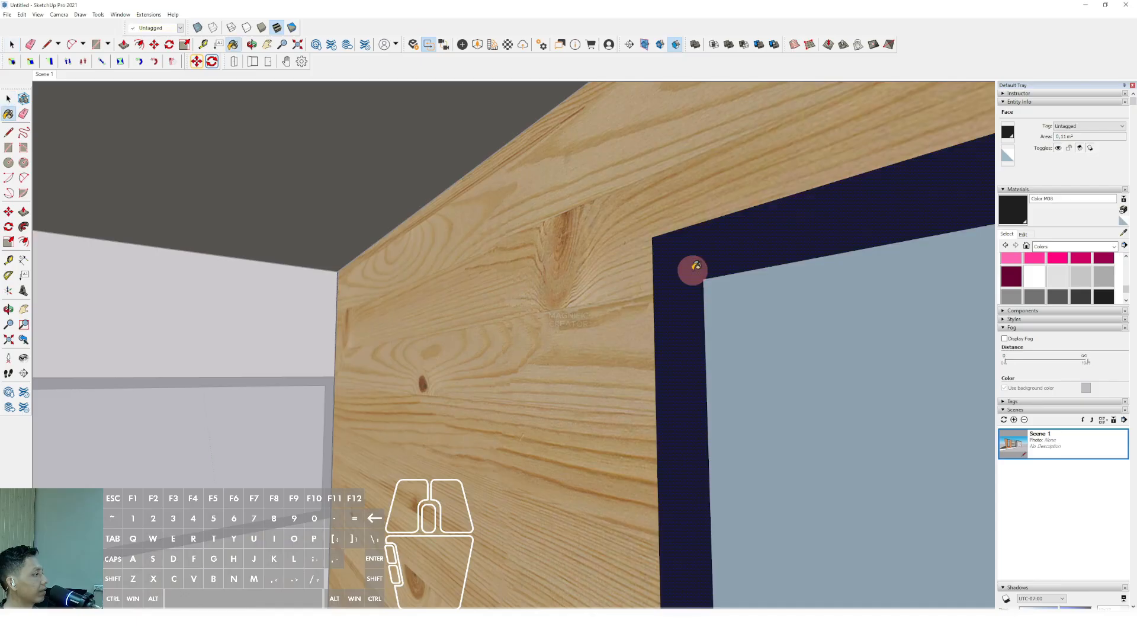
{"action": "key", "text": "space"}
Sample the grey Color M03 from the door leaf and apply it to the leaf's bathroom side.
{"action": "mouse_move", "coordinate": [521, 380]}
{"action": "middle_mouse_down"}
{"action": "mouse_move", "coordinate": [310, 376]}
{"action": "mouse_move", "coordinate": [658, 332]}
{"action": "middle_mouse_up"}
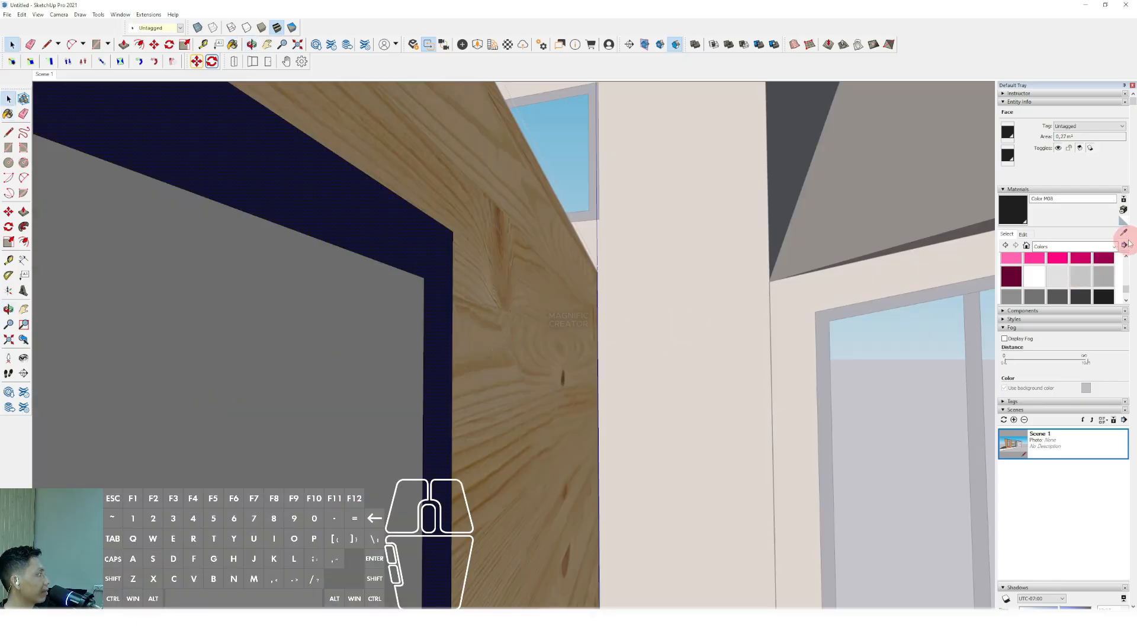
{"action": "left_click", "coordinate": [315, 375], "text": "alt"}
{"action": "middle_click_drag", "start_coordinate": [645, 401], "coordinate": [616, 373]}
{"action": "left_click", "coordinate": [434, 320]}
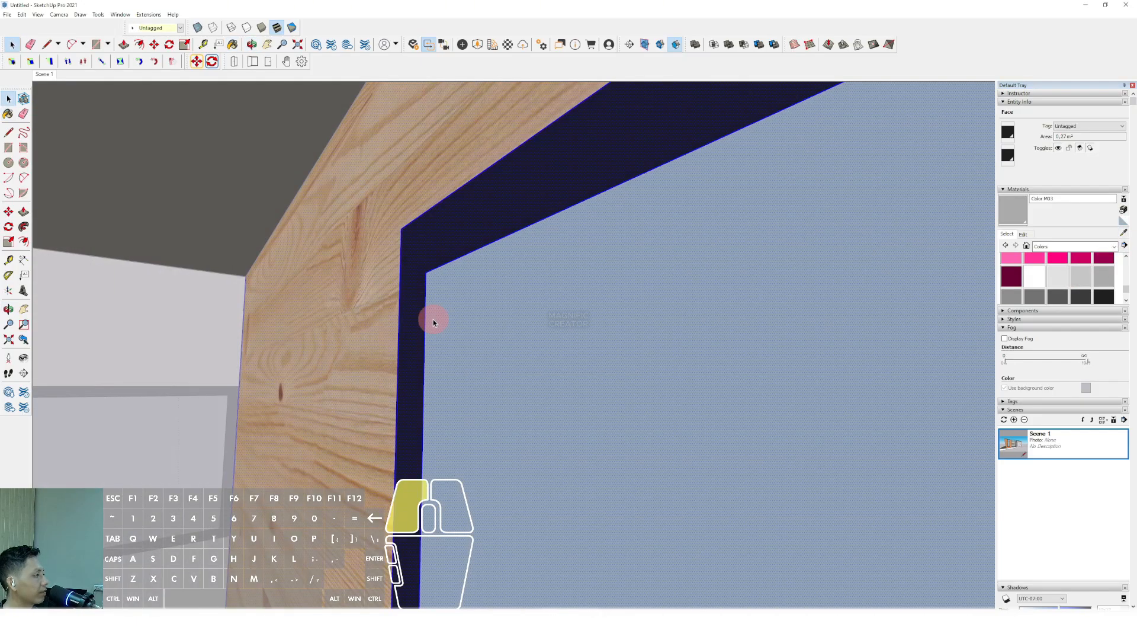
{"action": "middle_click_drag", "start_coordinate": [493, 330], "coordinate": [453, 424]}
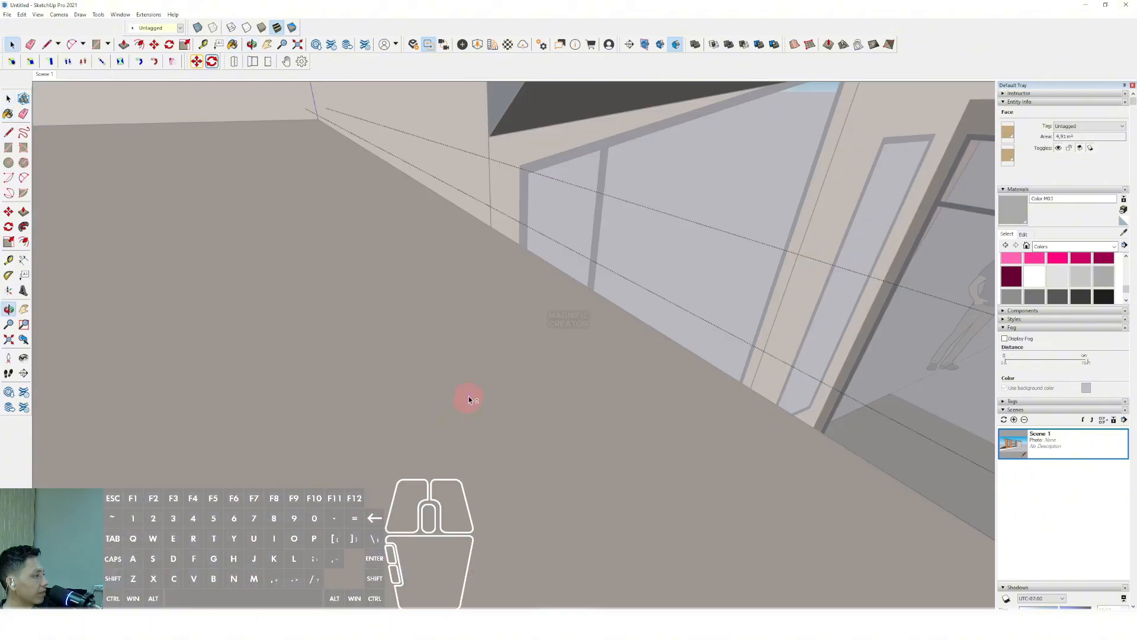
Sample the wood material again and apply it to the unpainted upper wall face beside the space above the bathroom.
{"action": "middle_click_drag", "start_coordinate": [685, 269], "coordinate": [662, 285], "text": "shift"}
{"action": "left_click", "coordinate": [658, 287]}
{"action": "middle_click_drag", "start_coordinate": [516, 349], "coordinate": [566, 394], "text": "shift"}
{"action": "left_click", "coordinate": [461, 321]}
{"action": "key", "text": "space"}
{"action": "double_click", "coordinate": [575, 229]}
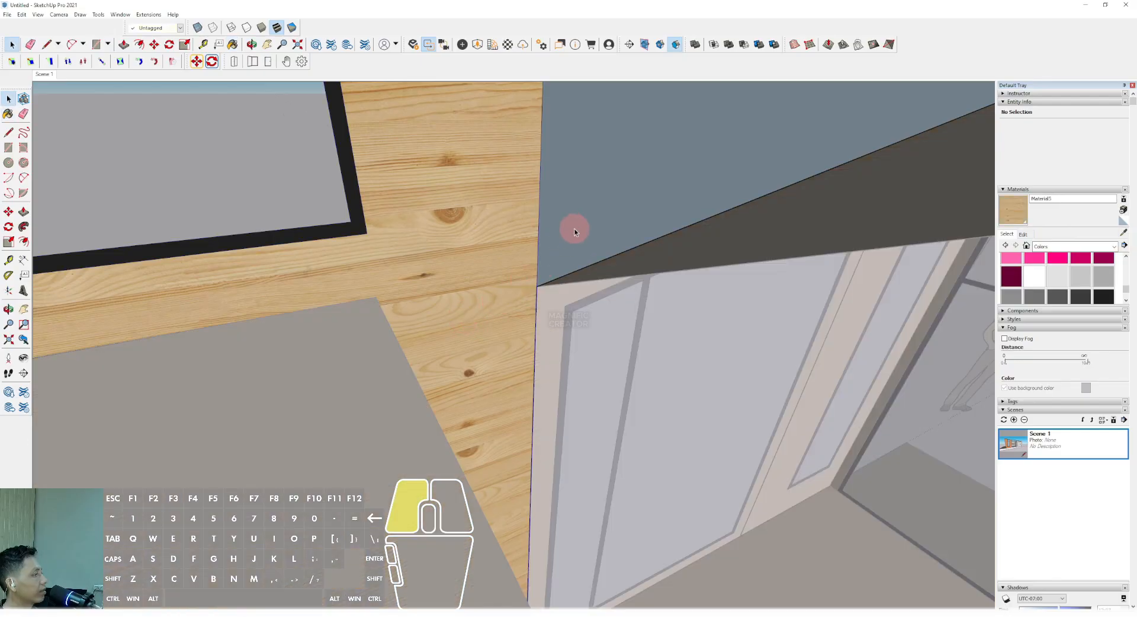
{"action": "middle_click_drag", "start_coordinate": [750, 449], "coordinate": [645, 405]}
{"action": "left_click", "coordinate": [644, 404]}
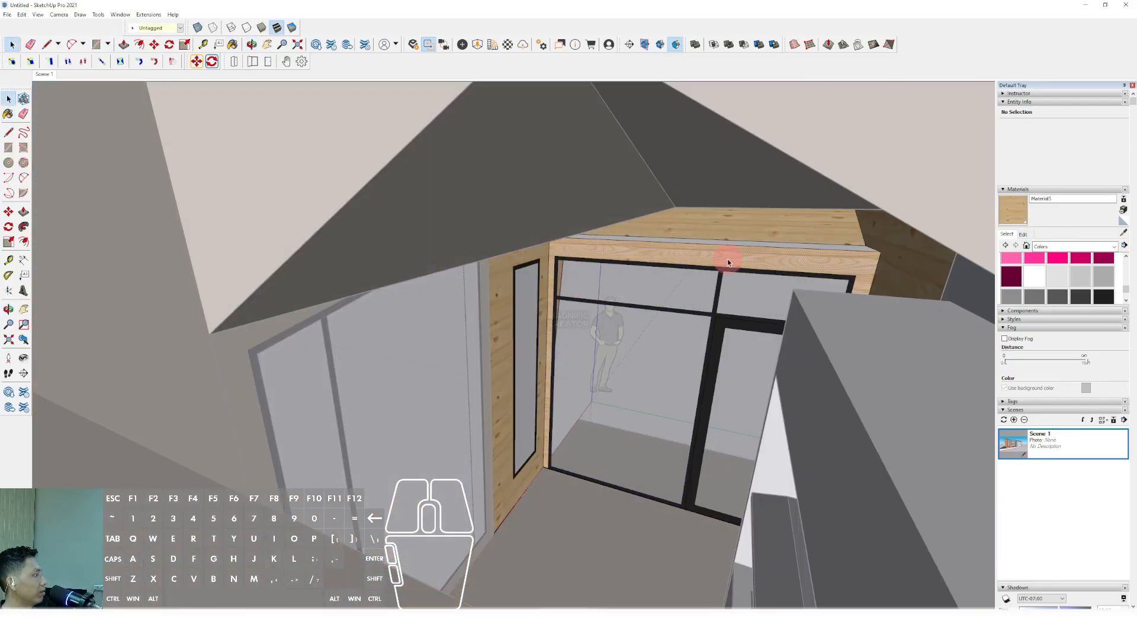
{"action": "middle_click_drag", "start_coordinate": [573, 330], "coordinate": [776, 367]}
{"action": "middle_click_drag", "start_coordinate": [560, 400], "coordinate": [375, 453], "text": "shift"}
{"action": "middle_click_drag", "start_coordinate": [815, 273], "coordinate": [615, 407], "text": "shift"}
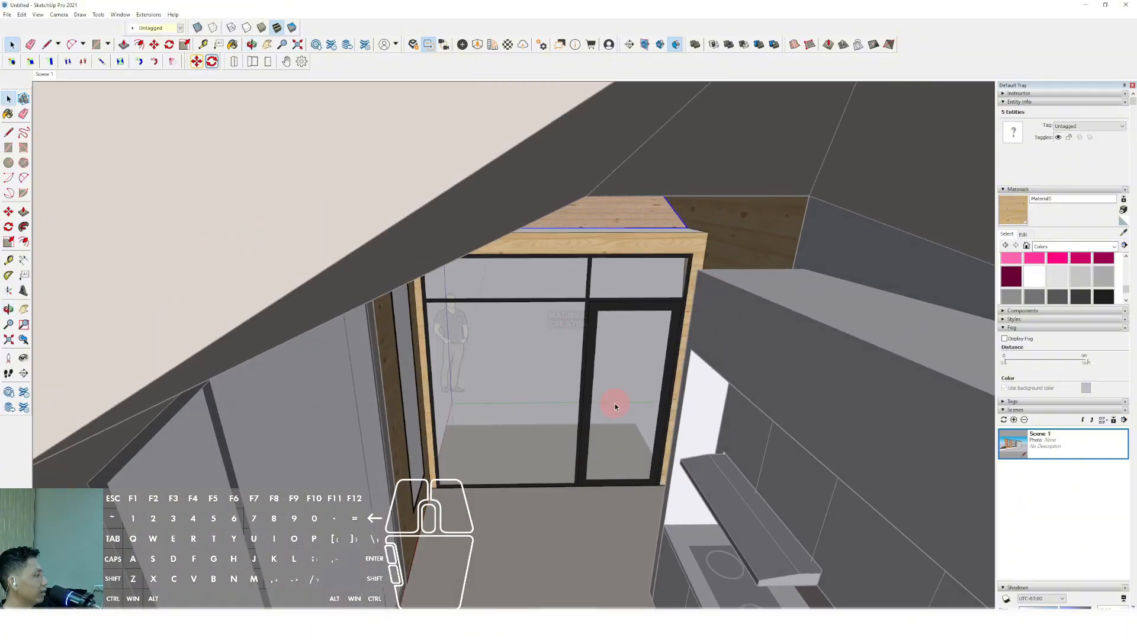
{"action": "middle_click_drag", "start_coordinate": [254, 255], "coordinate": [584, 393]}
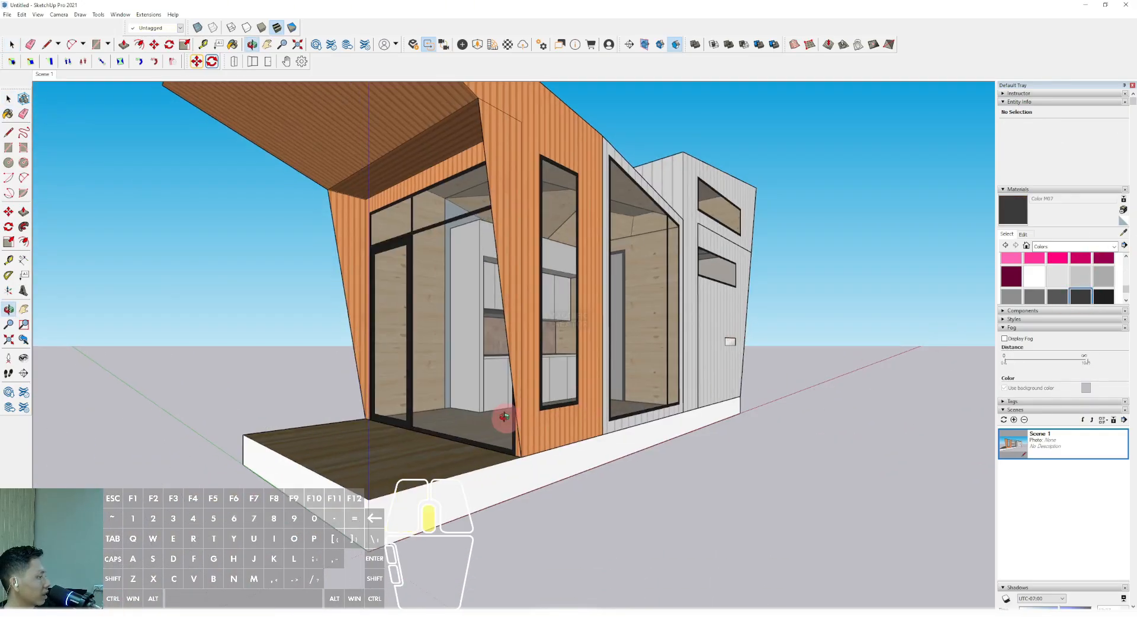
Paint the sides of the house's base platform with the dark grey Color M07.
{"action": "middle_click_drag", "start_coordinate": [504, 416], "coordinate": [518, 416]}
{"action": "triple_click", "coordinate": [496, 473]}
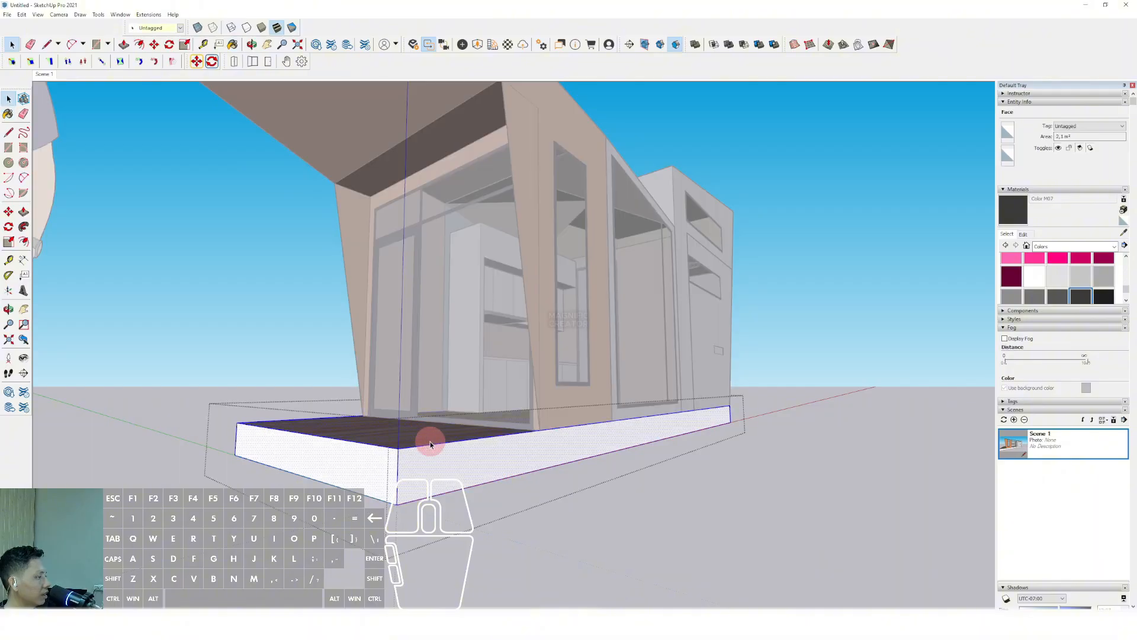
{"action": "key", "text": "i"}
{"action": "middle_click_drag", "start_coordinate": [472, 437], "coordinate": [655, 381]}
{"action": "scroll", "coordinate": [681, 392], "scroll_direction": "up", "scroll_amount": 4}
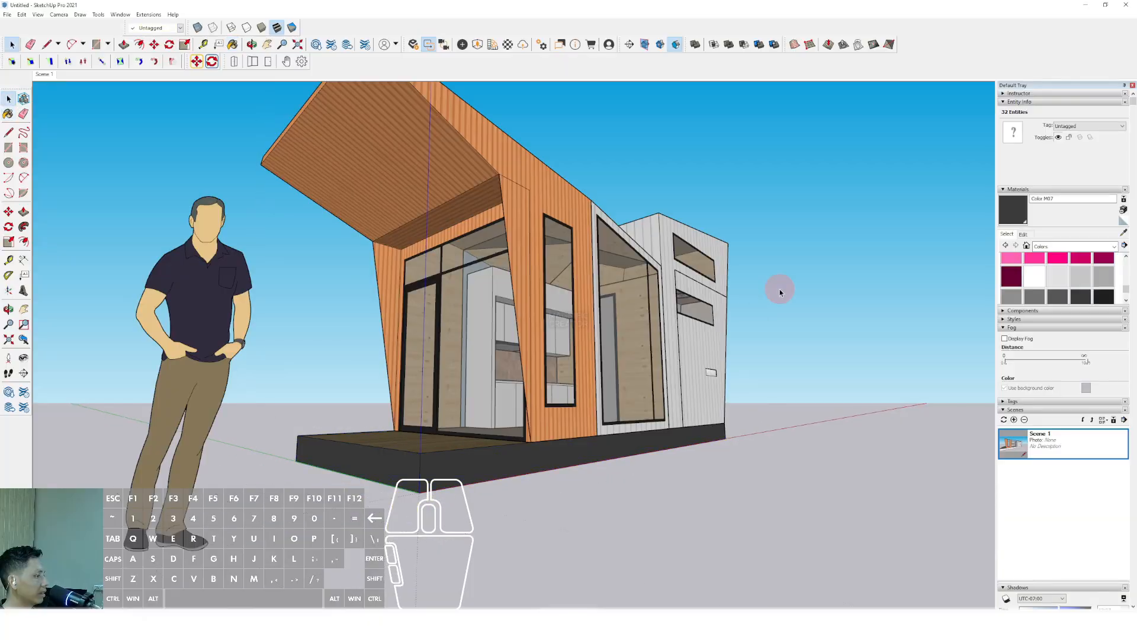
Sample the interior wood material and apply it to the unpainted wall behind the kitchenette.
{"action": "middle_click_drag", "start_coordinate": [779, 289], "coordinate": [500, 420]}
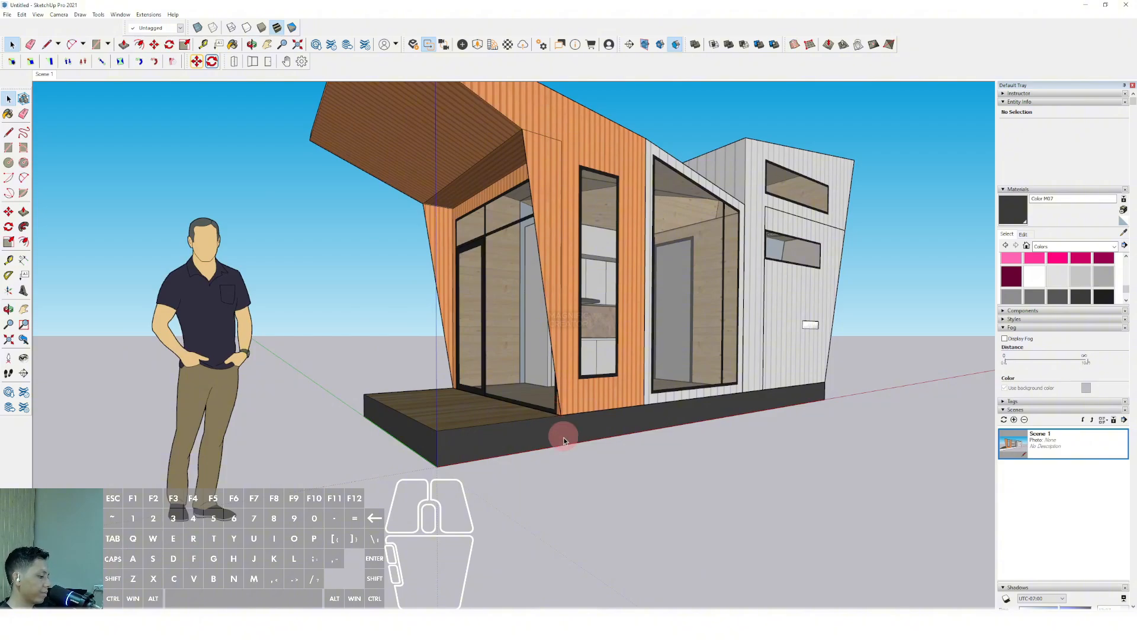
{"action": "middle_click_drag", "start_coordinate": [474, 417], "coordinate": [343, 457]}
{"action": "scroll", "coordinate": [401, 363], "scroll_direction": "up", "scroll_amount": 10}
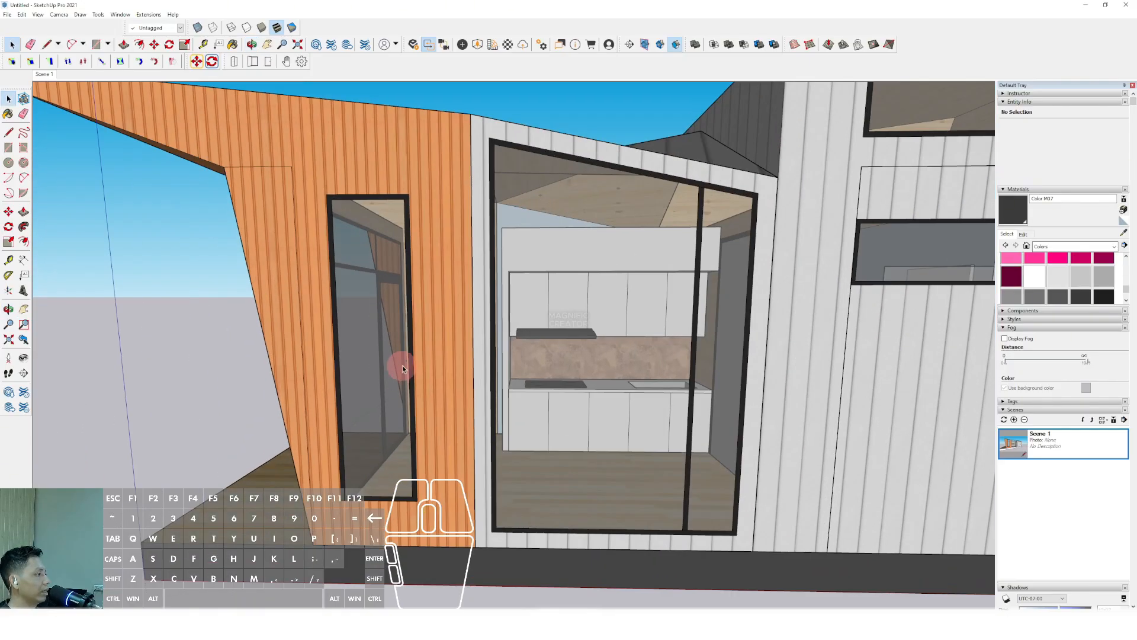
{"action": "scroll", "coordinate": [676, 402], "scroll_direction": "up", "scroll_amount": 5}
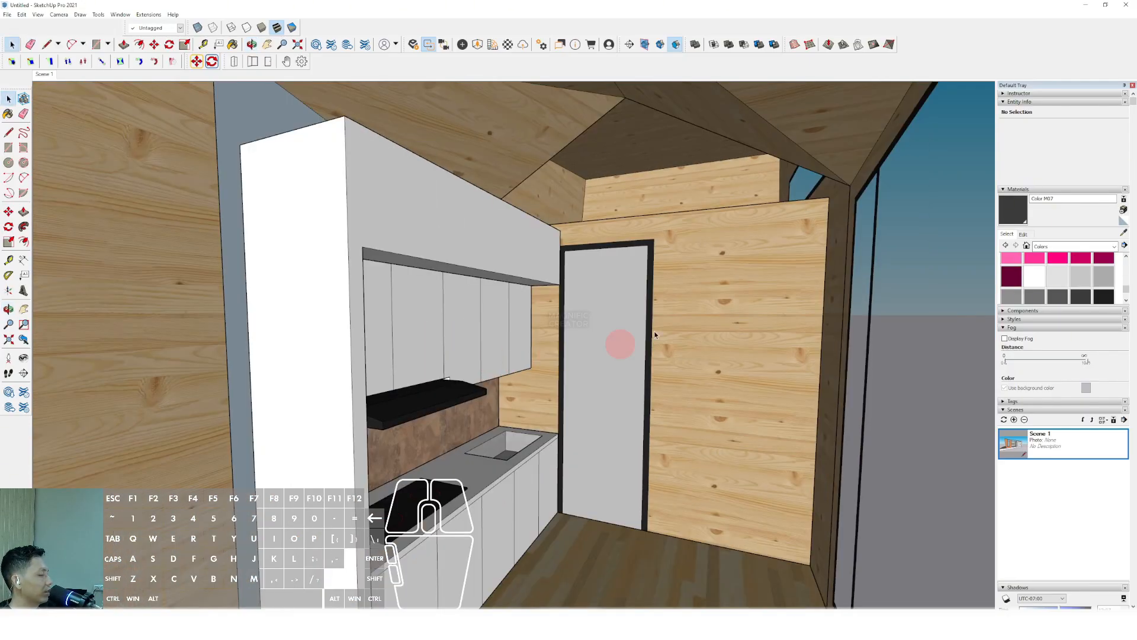
{"action": "left_click", "coordinate": [763, 257], "text": "alt"}
{"action": "key", "text": "space"}
{"action": "double_click", "coordinate": [237, 127]}
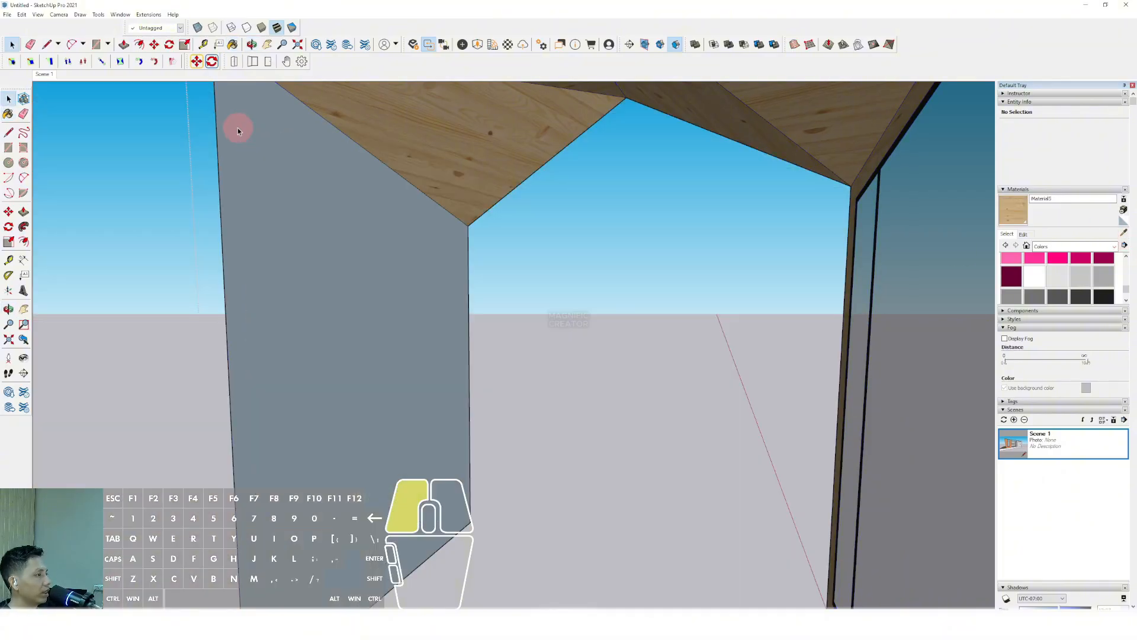
{"action": "left_click", "coordinate": [238, 127]}
{"action": "key", "text": "b"}
{"action": "left_click", "coordinate": [270, 135]}
{"action": "key", "text": "space"}
{"action": "left_click", "coordinate": [639, 285]}
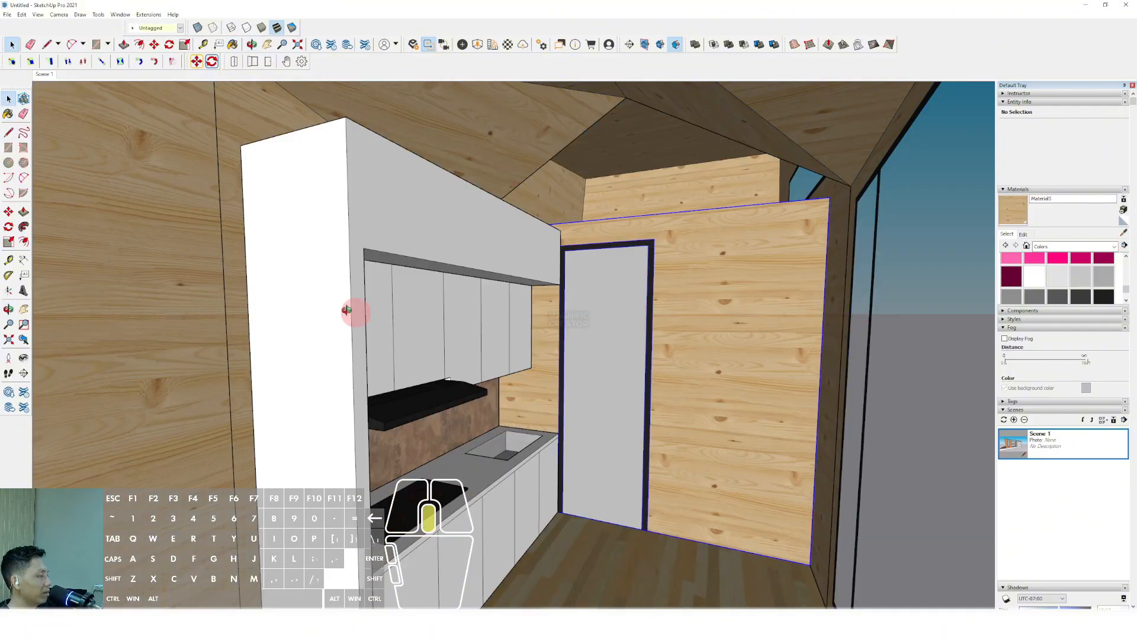
Open the small white box group on the grey exterior side wall and remove its outer front face.
{"action": "scroll", "coordinate": [347, 310], "scroll_direction": "down", "scroll_amount": 15}
{"action": "scroll", "coordinate": [650, 369], "scroll_direction": "up", "scroll_amount": 3}
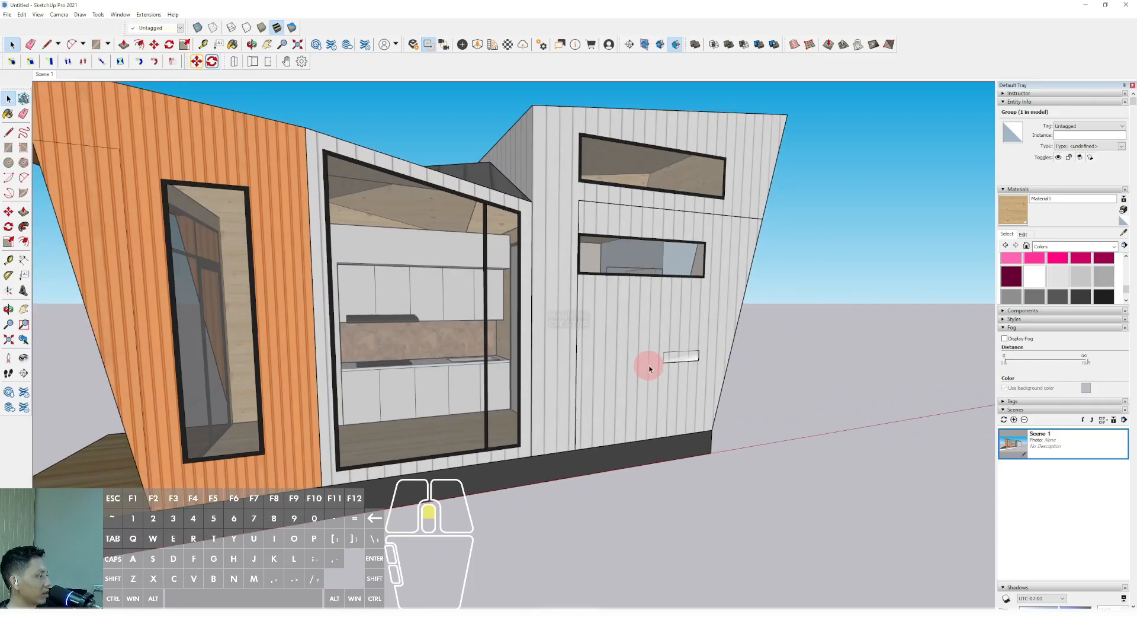
{"action": "scroll", "coordinate": [685, 359], "scroll_direction": "up", "scroll_amount": 3}
{"action": "double_click", "coordinate": [685, 358]}
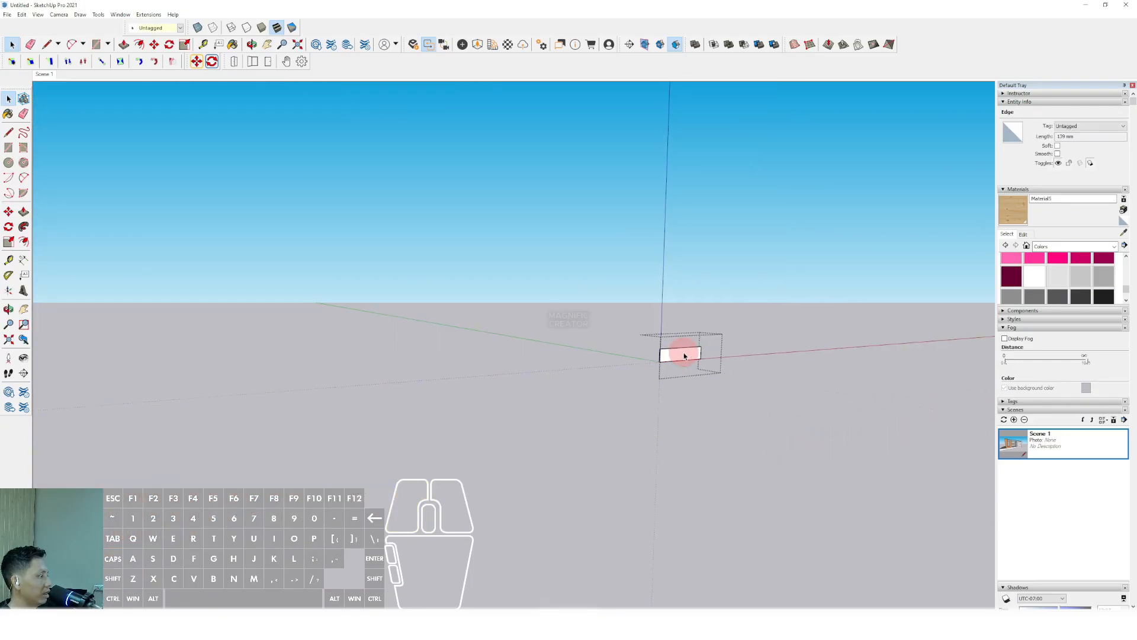
{"action": "scroll", "coordinate": [682, 353], "scroll_direction": "up", "scroll_amount": 6}
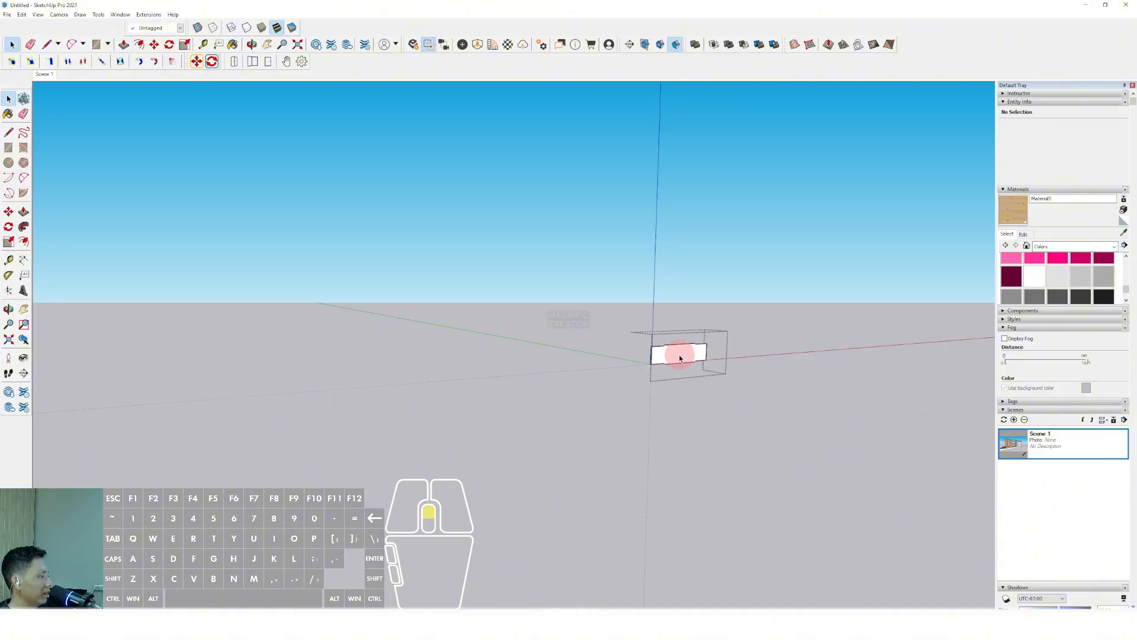
{"action": "scroll", "coordinate": [602, 354], "scroll_direction": "down", "scroll_amount": 12}
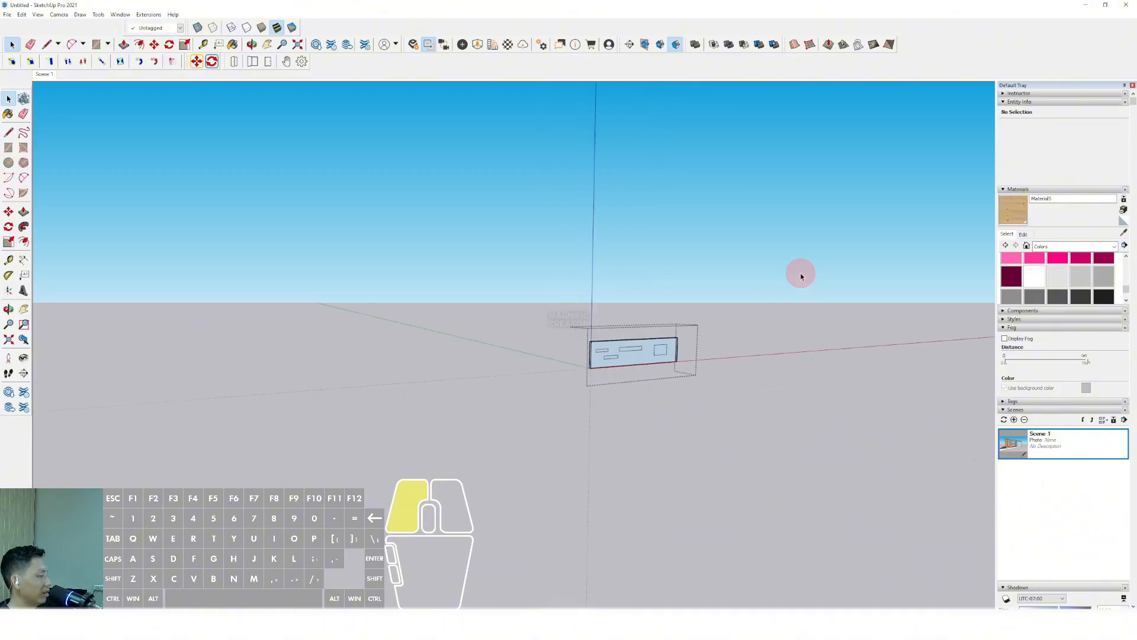
{"action": "key", "text": "Escape"}
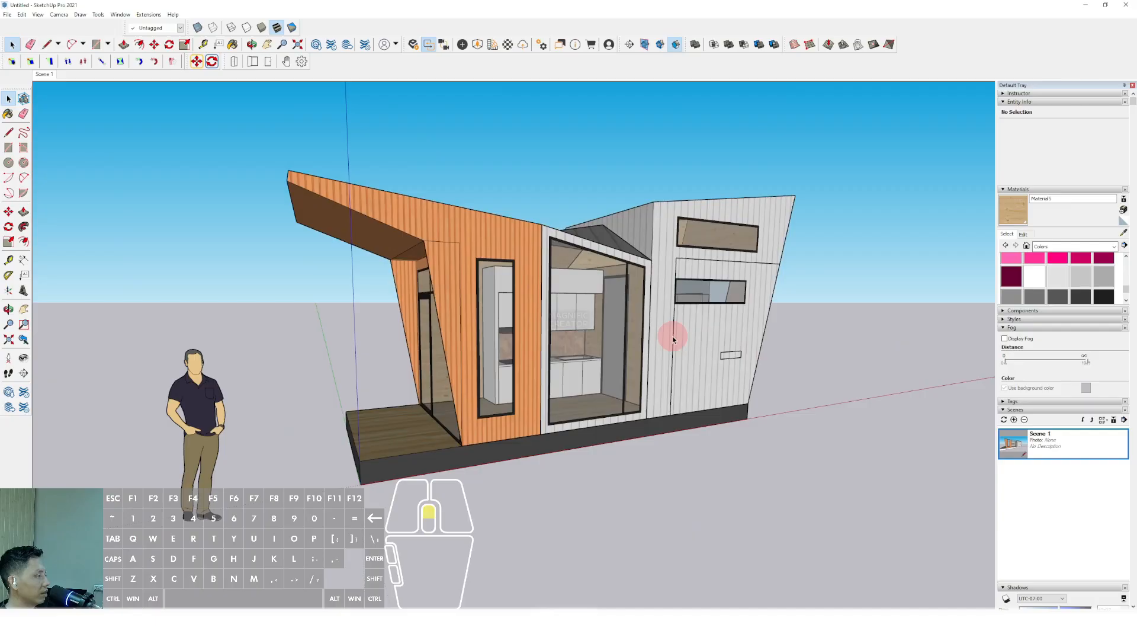
Examine the house exterior from several angles and distances.
{"action": "middle_click_drag", "start_coordinate": [673, 339], "coordinate": [664, 309]}
{"action": "scroll", "coordinate": [567, 370], "scroll_direction": "up", "scroll_amount": 3}
{"action": "scroll", "coordinate": [383, 368], "scroll_direction": "up", "scroll_amount": 3}
{"action": "scroll", "coordinate": [747, 363], "scroll_direction": "down", "scroll_amount": 3}
{"action": "middle_click_drag", "start_coordinate": [746, 363], "coordinate": [675, 396]}
{"action": "scroll", "coordinate": [463, 388], "scroll_direction": "up", "scroll_amount": 5}
{"action": "scroll", "coordinate": [463, 388], "scroll_direction": "down", "scroll_amount": 5}
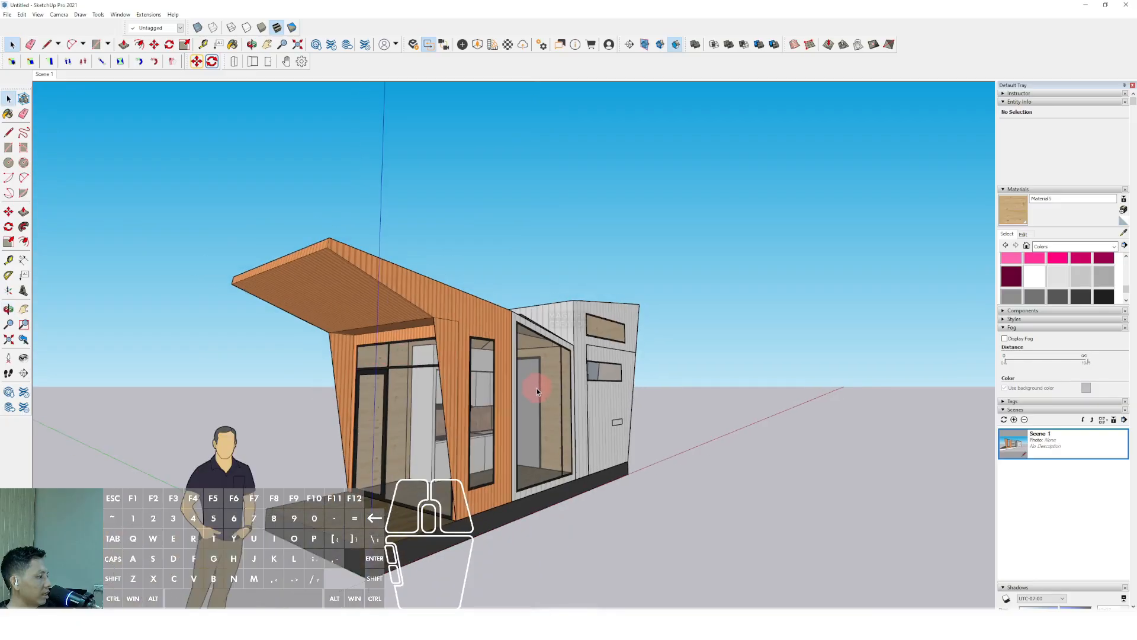